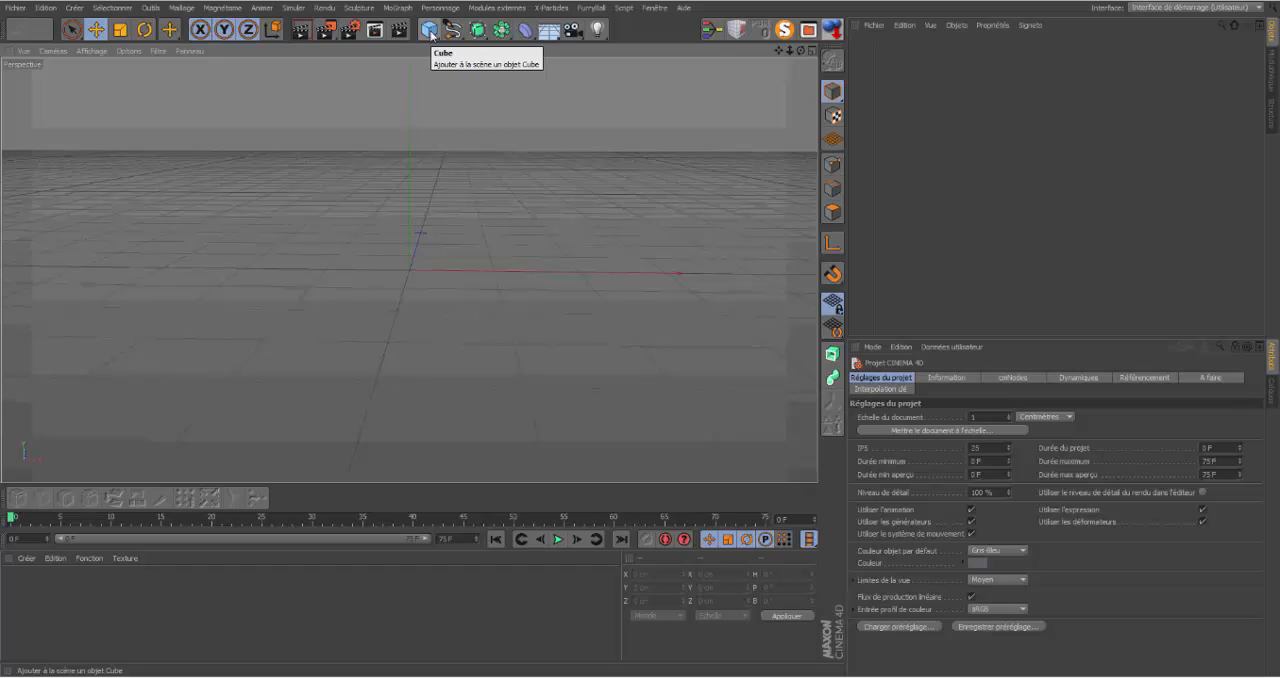
Step: Add a cube, a cone and a sphere to the scene and set all three on the floor plane
left_click(430, 31)
left_click(595, 49)
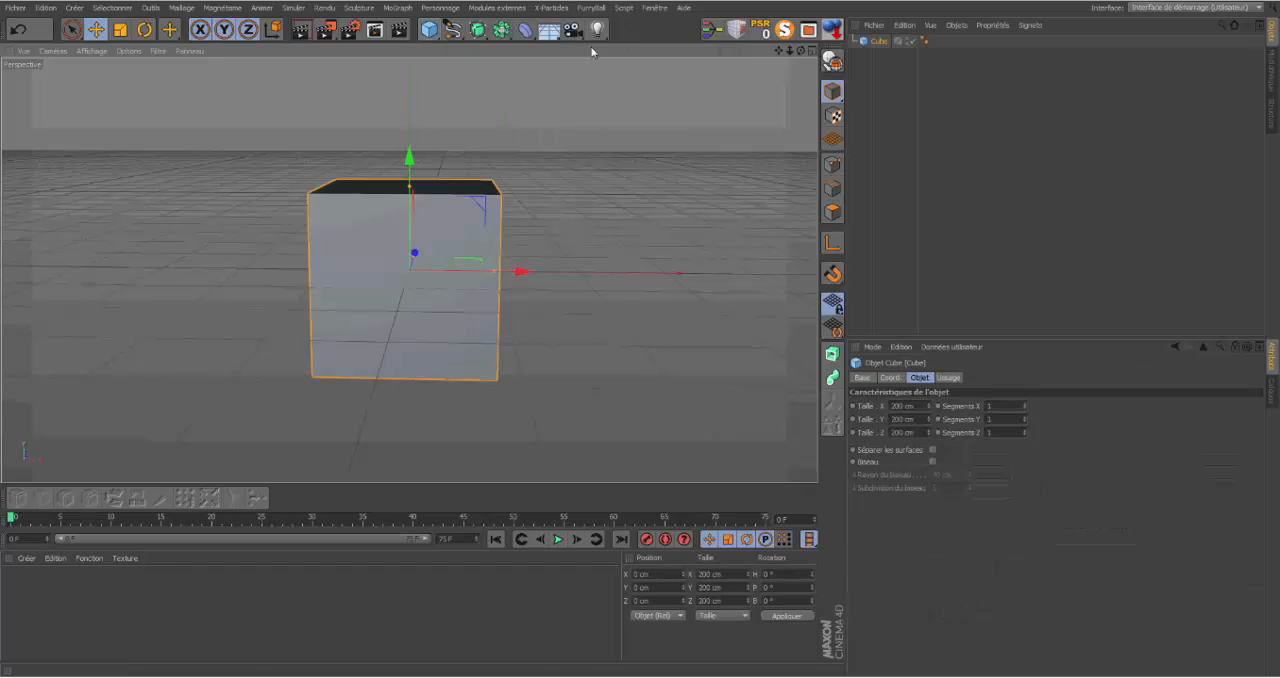
left_click(430, 31)
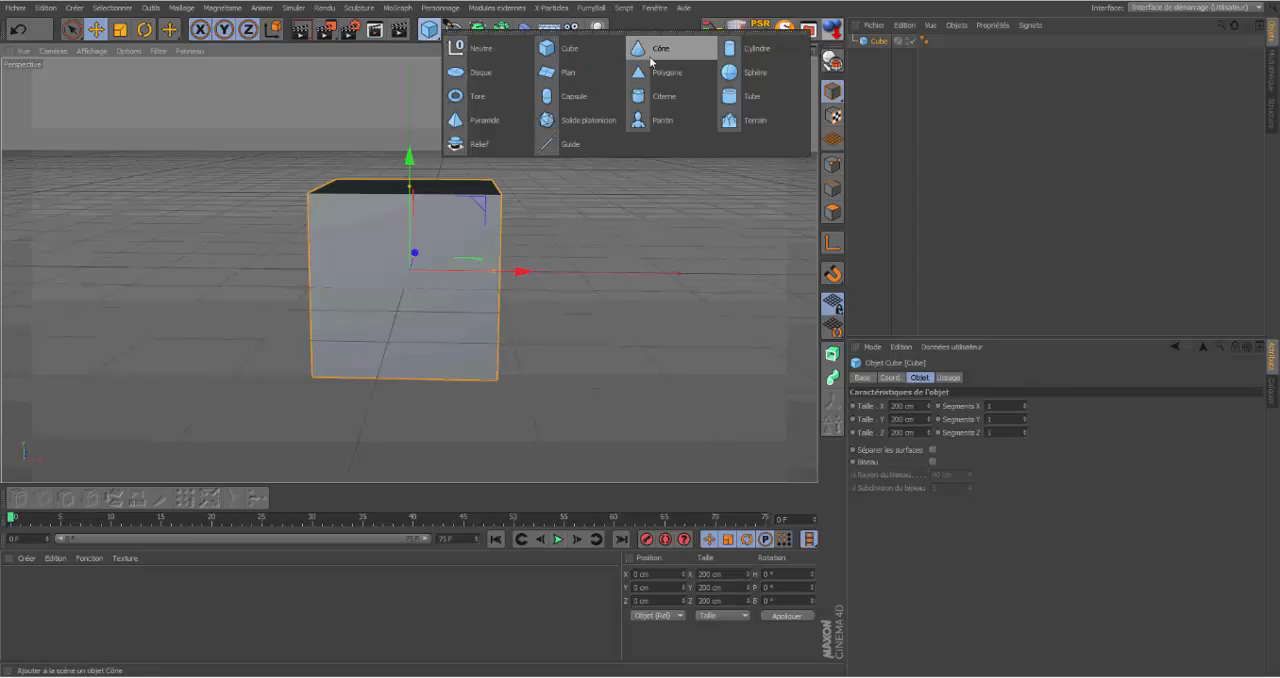
left_click(651, 55)
left_click(430, 31)
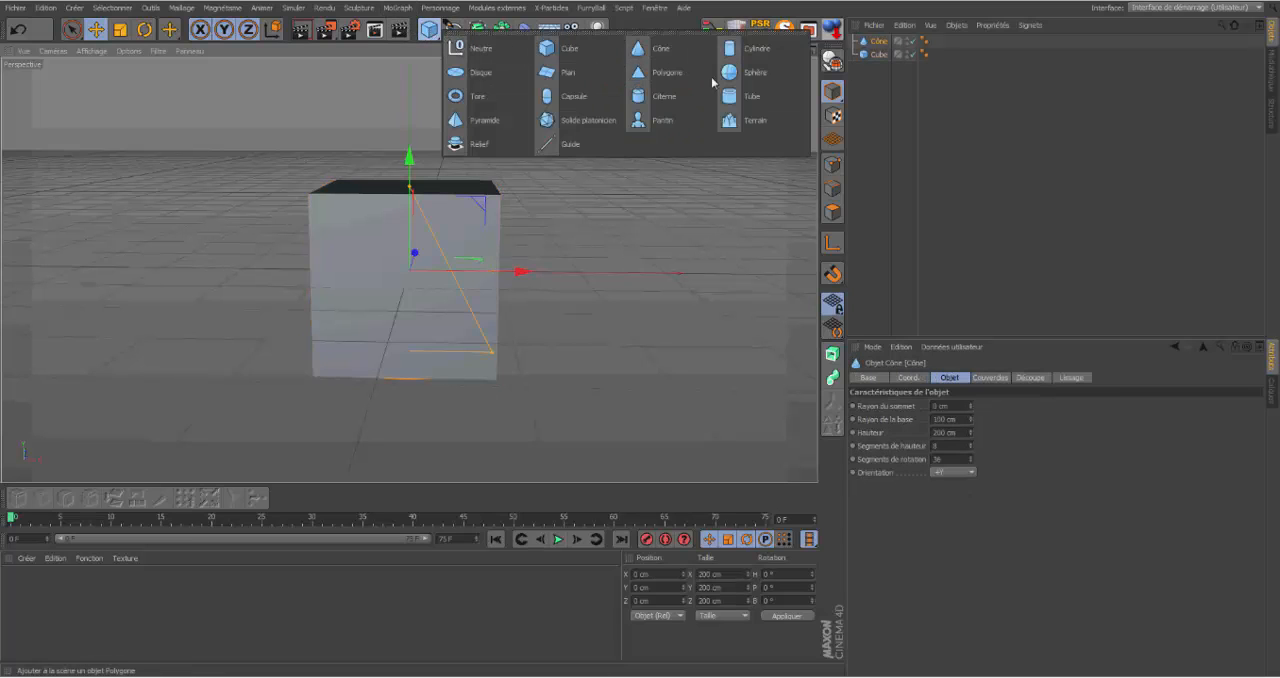
left_click(755, 80)
left_click_drag(887, 105, 857, 37)
left_click(829, 27)
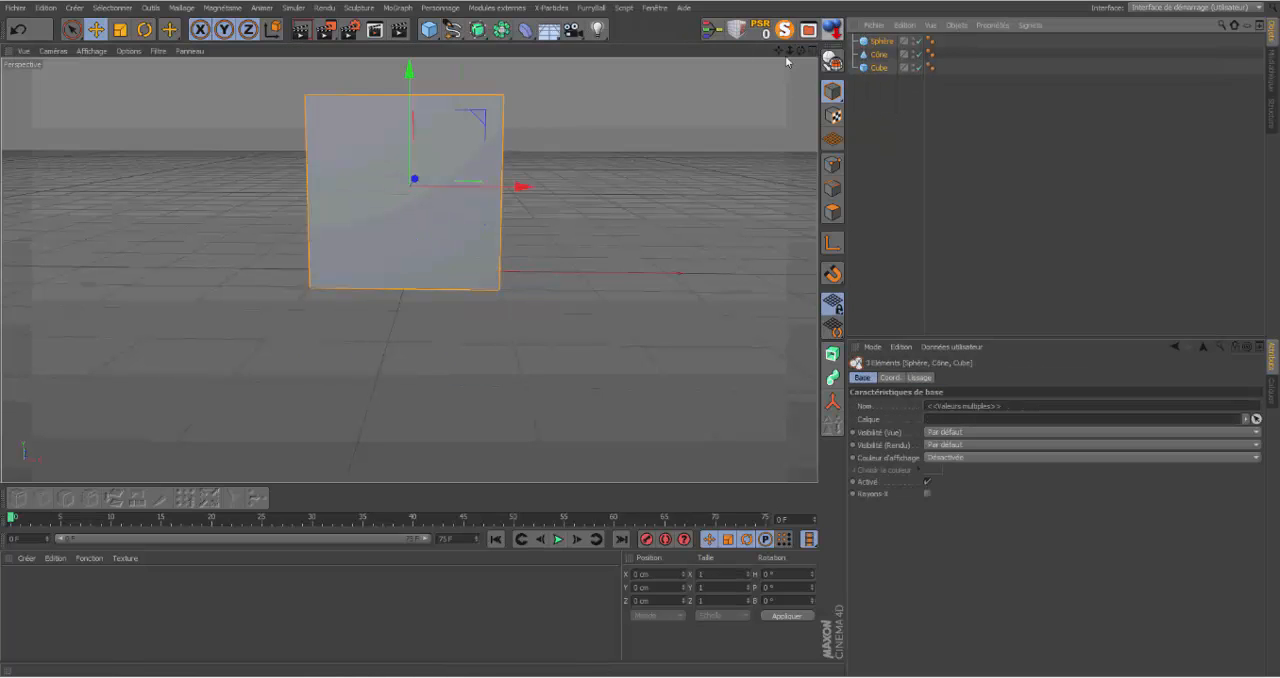
Step: Move the cone away from the cube to about X 262 cm and Z -234 cm in the top view
left_click(810, 50)
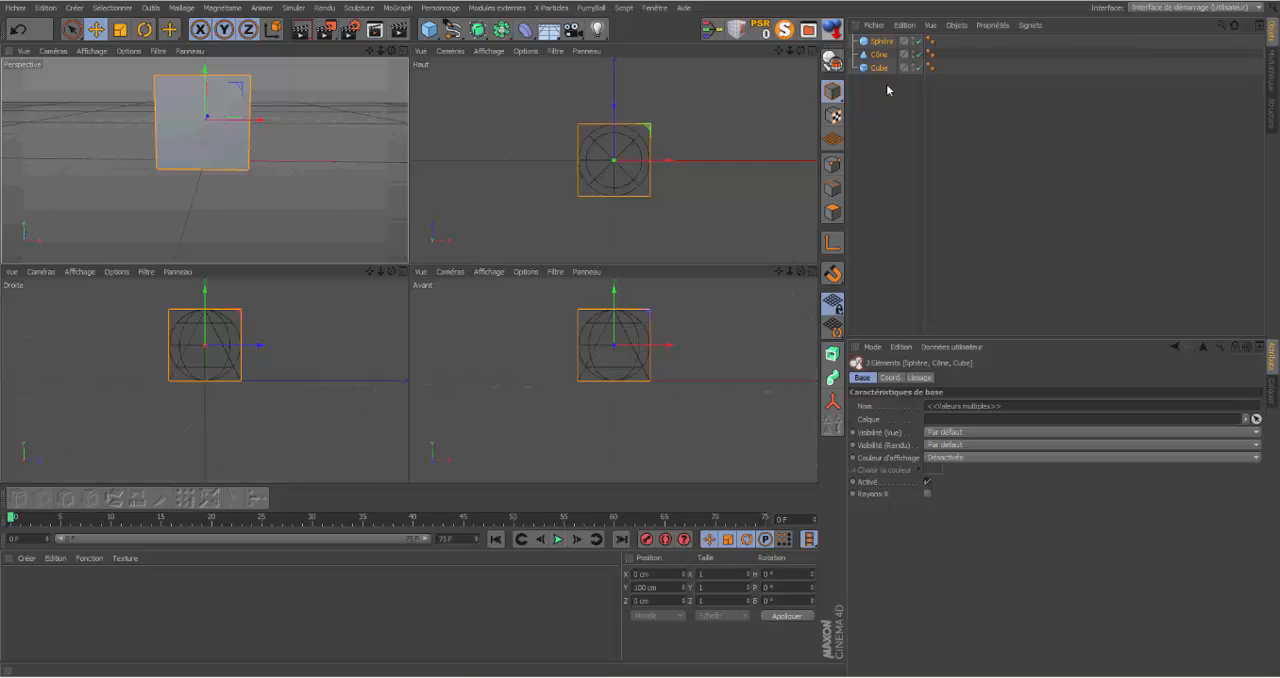
left_click(877, 55)
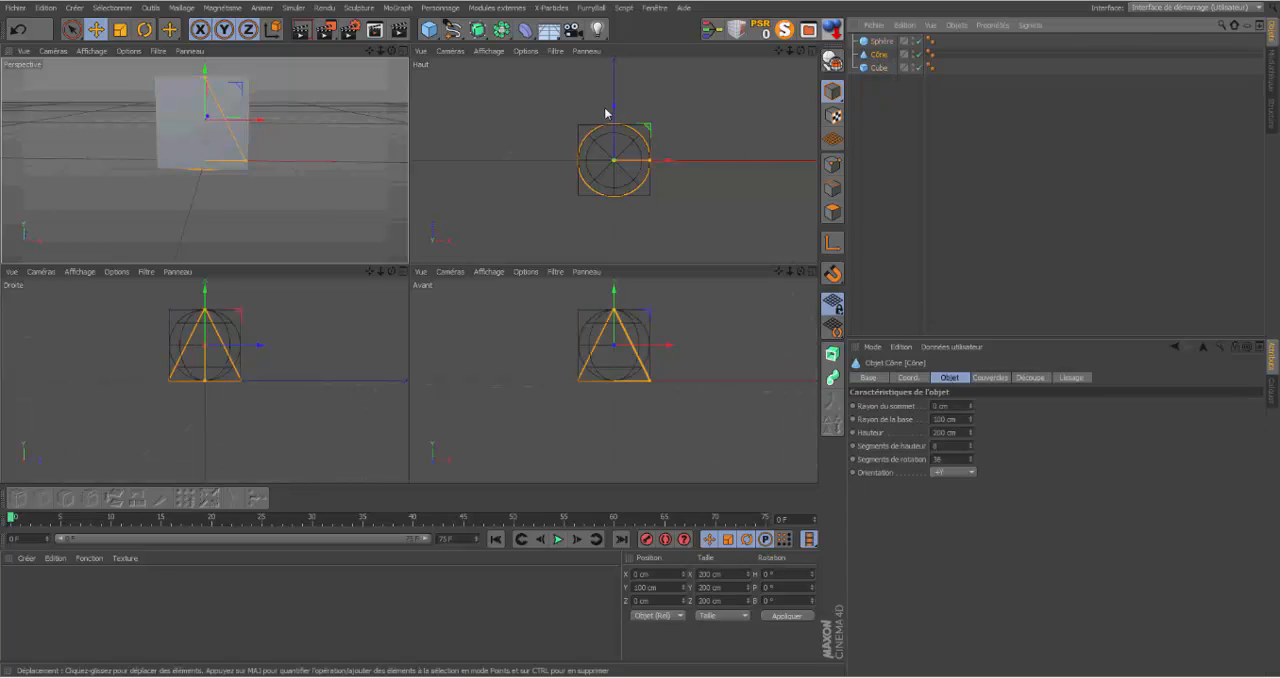
left_click_drag(669, 161, 760, 171)
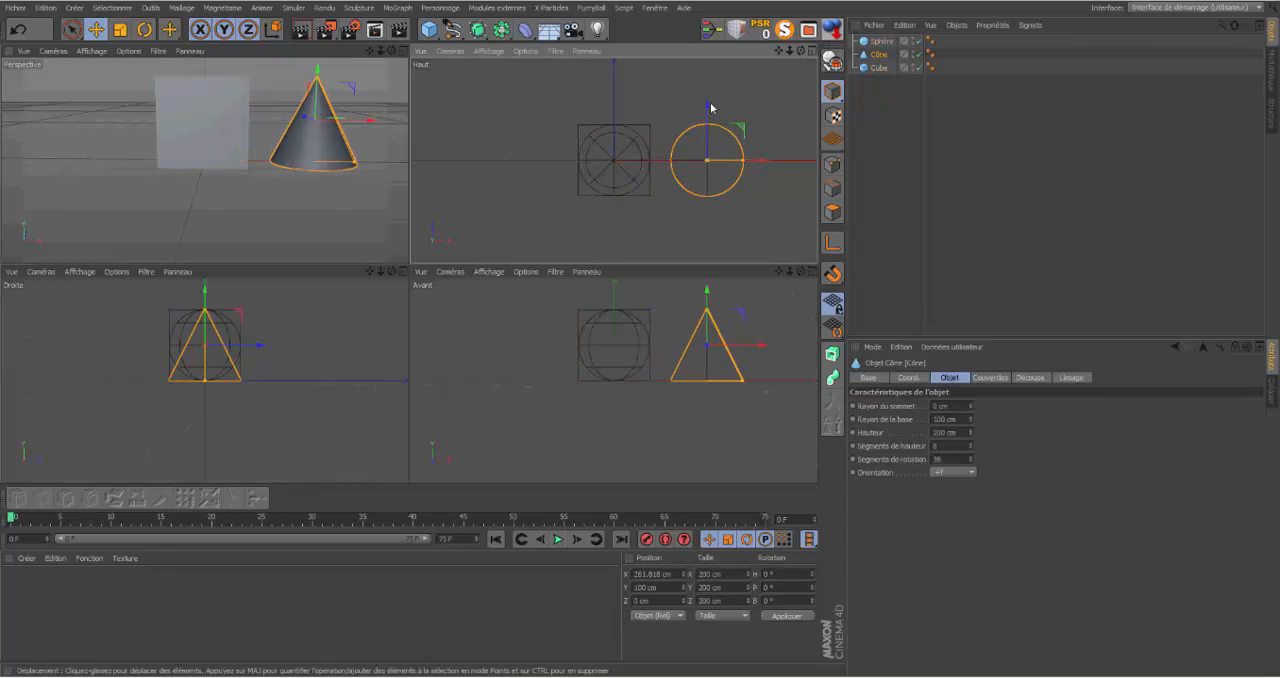
left_click_drag(711, 109, 709, 196)
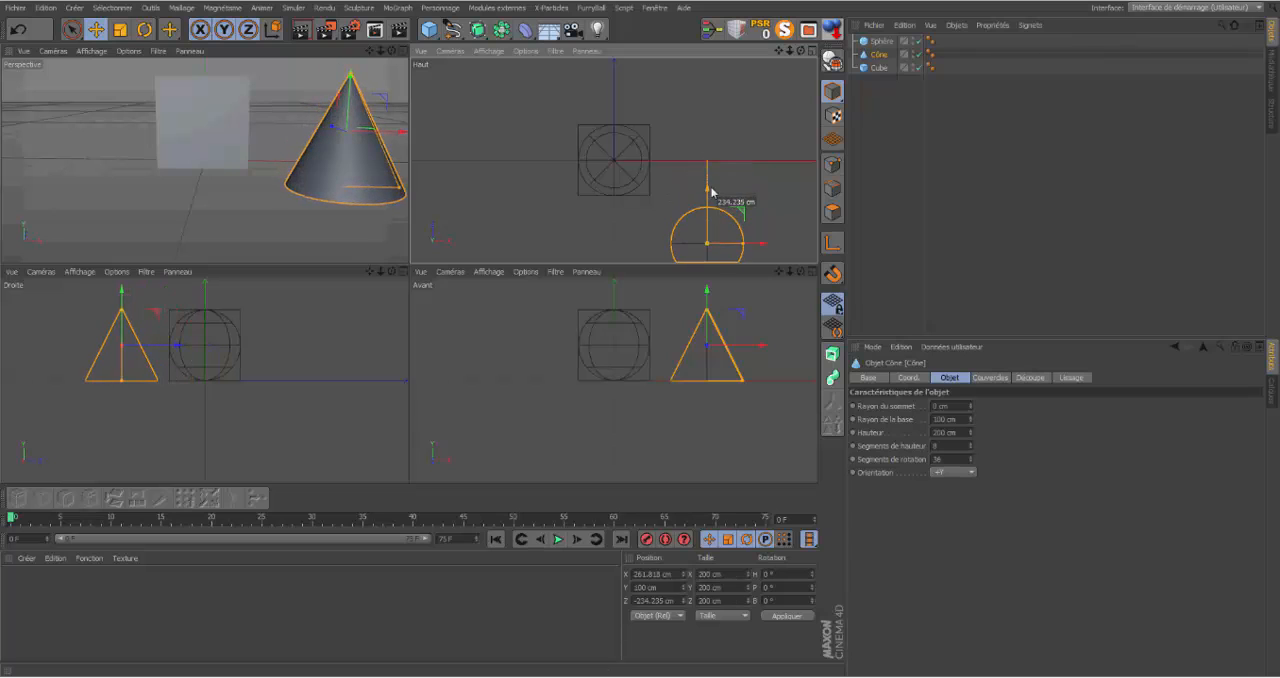
Step: Move the sphere to the other side behind the cube, at about X -307 cm and Z 393 cm
left_click(881, 42)
left_click_drag(660, 160, 563, 170)
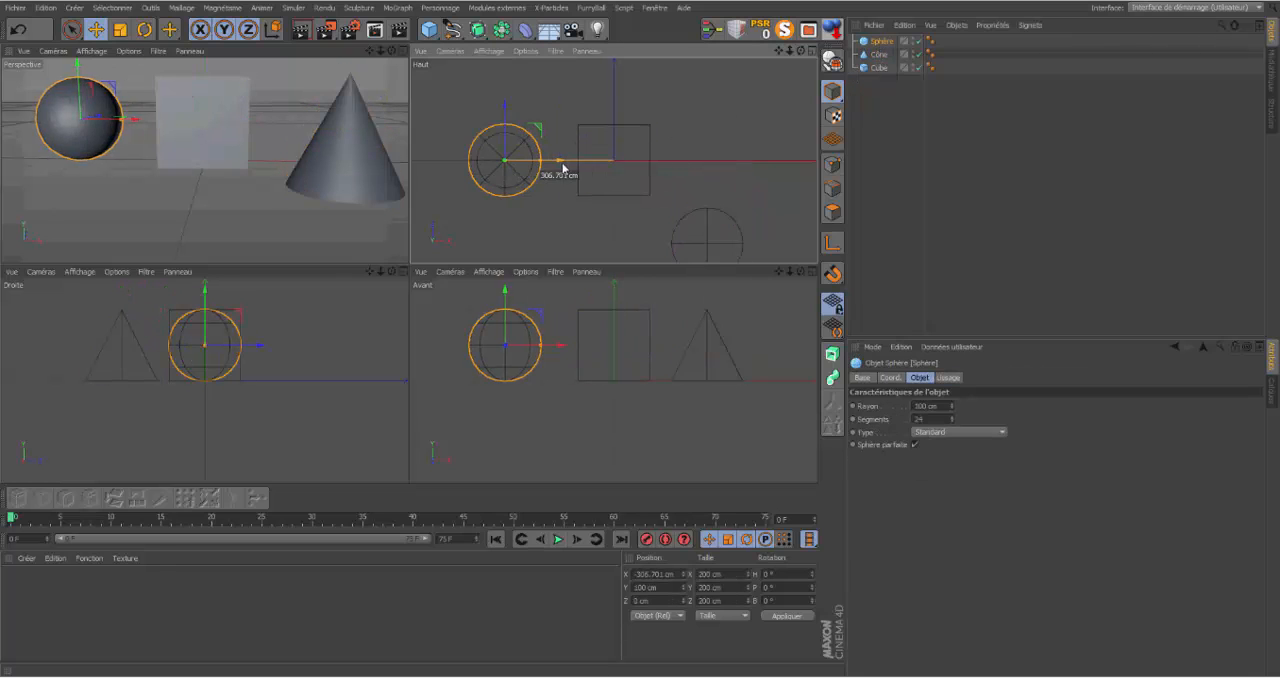
left_click_drag(506, 111, 505, 2)
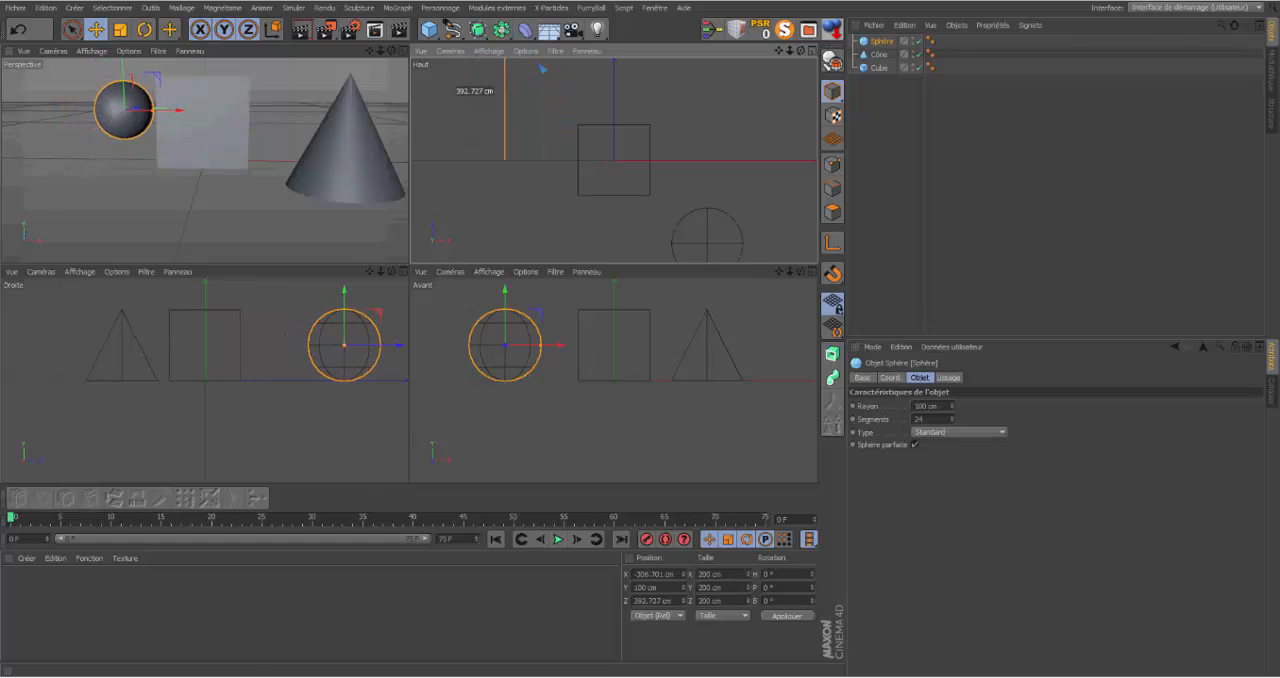
left_click(404, 50)
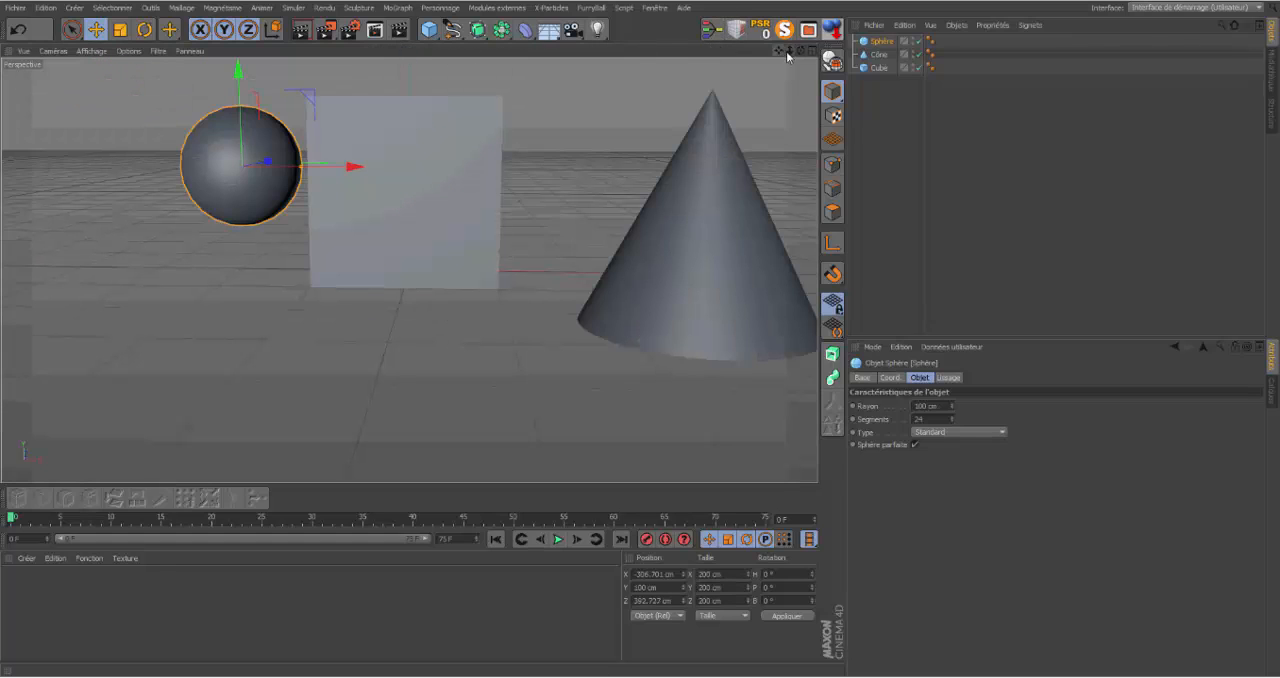
Step: Space the objects further apart in depth, moving the cone to Z about -590 cm and the sphere to Z about 636 cm
mouse_move(800, 54)
left_mouse_down()
mouse_move(409, 271)
mouse_move(797, 52)
mouse_move(409, 271)
mouse_move(783, 53)
left_mouse_up()
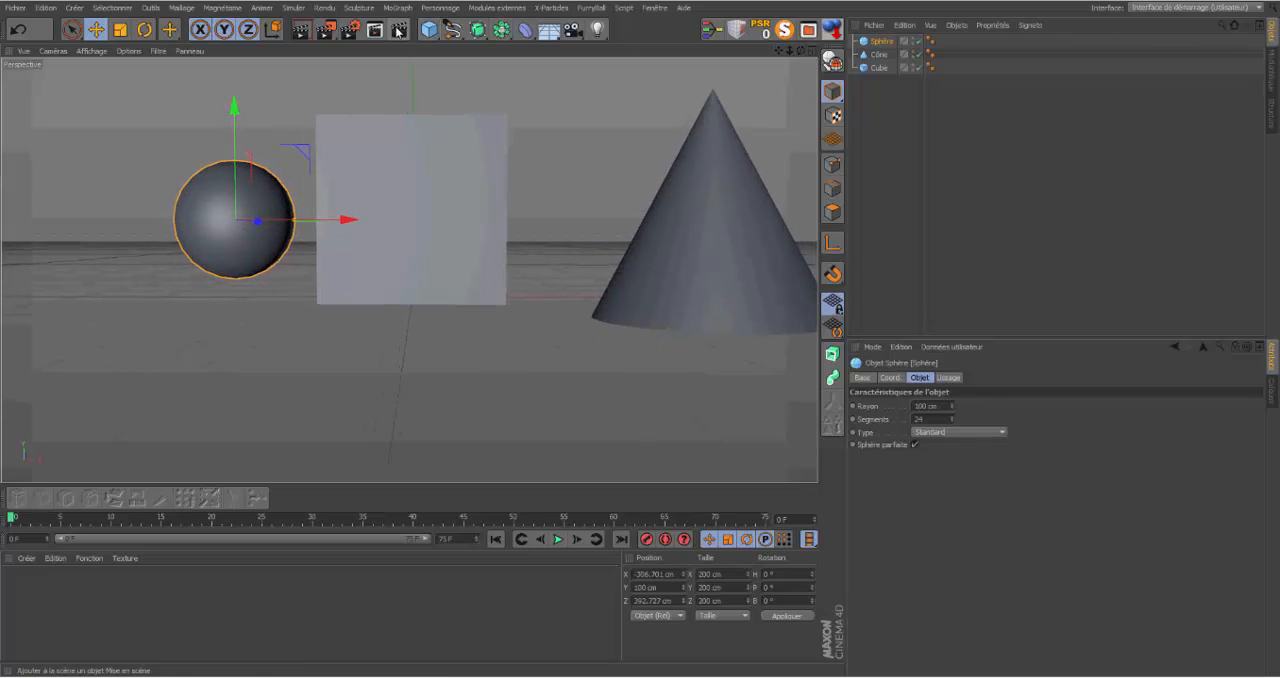
left_click_drag(786, 52, 807, 42)
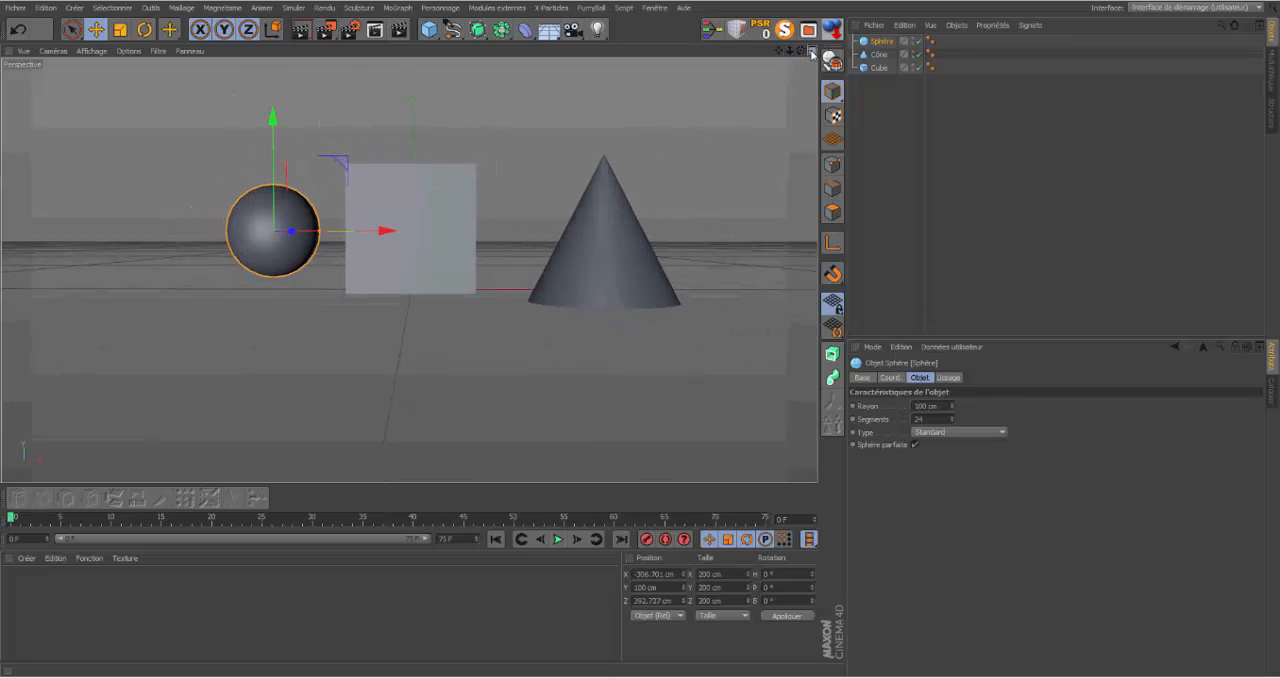
left_click(811, 52)
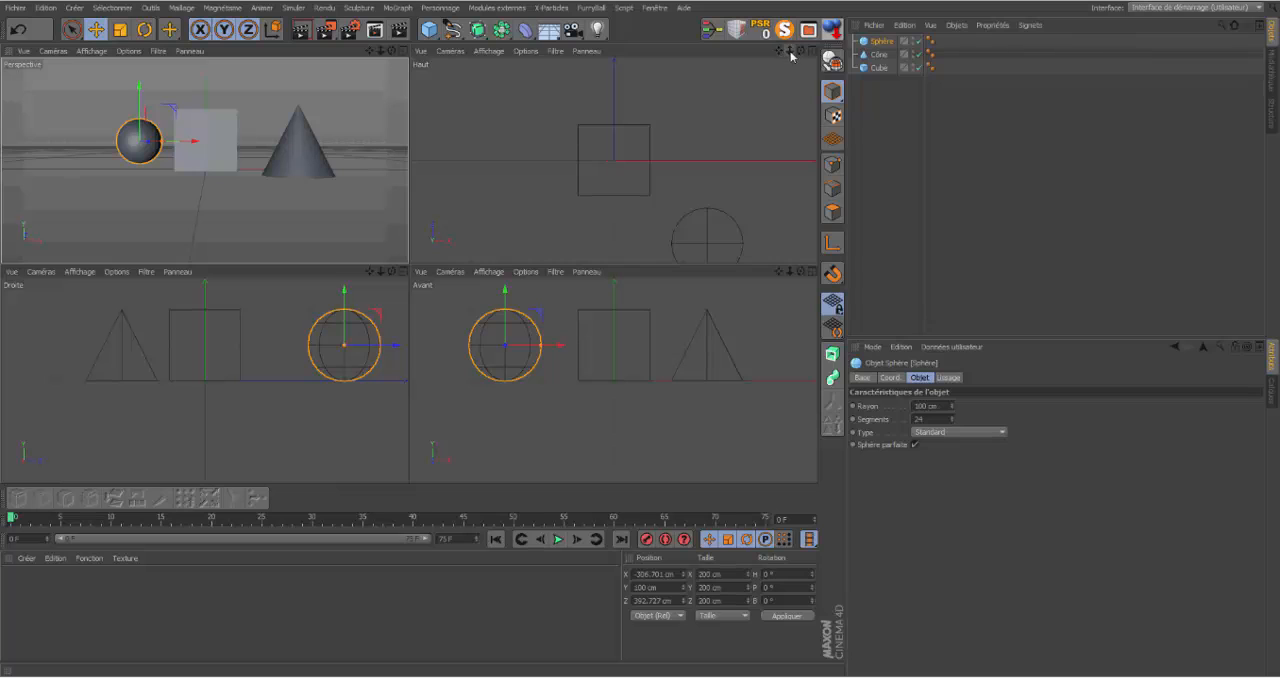
left_click_drag(790, 52, 746, 56)
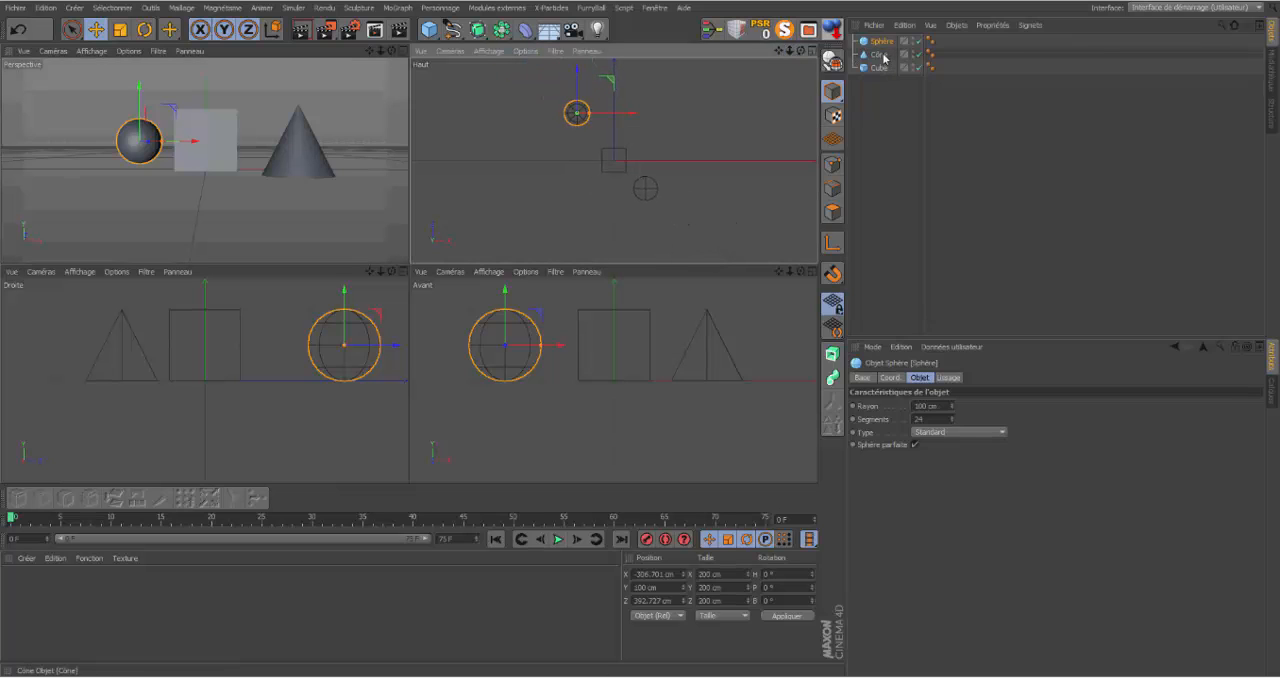
left_click(882, 55)
left_click_drag(646, 137, 645, 175)
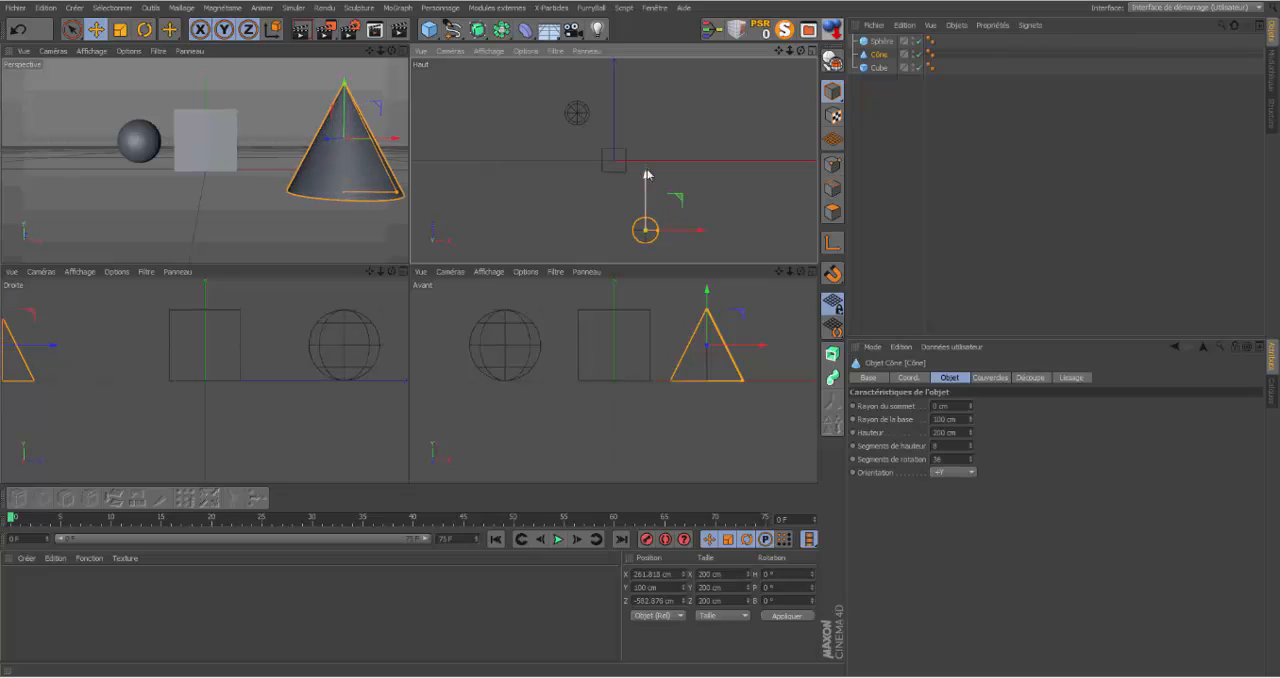
left_click(878, 41)
mouse_move(589, 74)
left_mouse_down()
mouse_move(589, 51)
mouse_move(577, 84)
left_mouse_up()
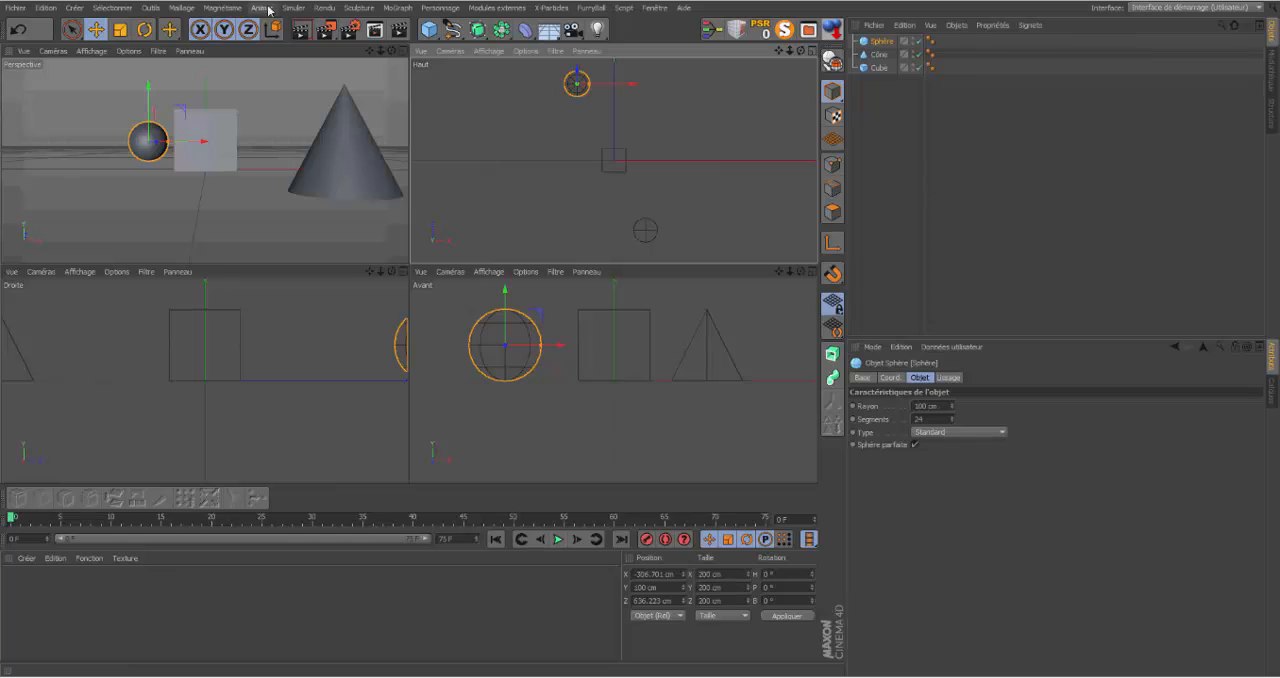
Step: Frame all three objects in the perspective view, add a camera from that framing and look through it
left_click(404, 50)
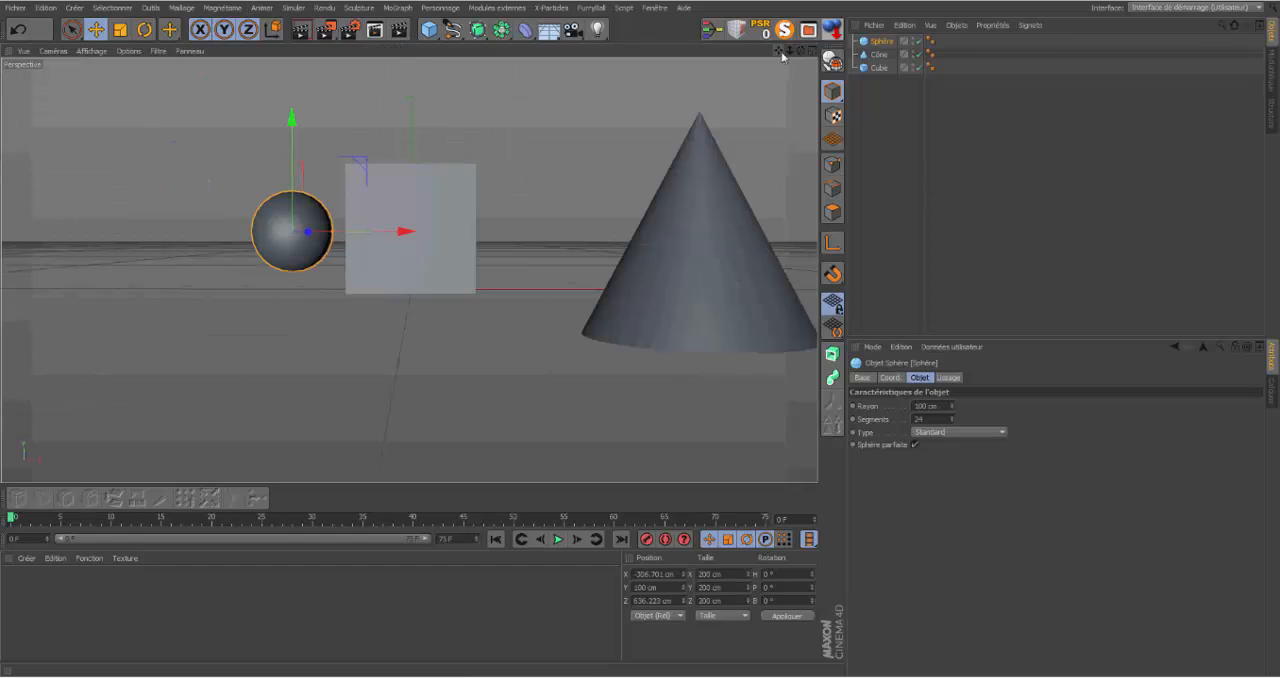
scroll(409, 270, "down", 5)
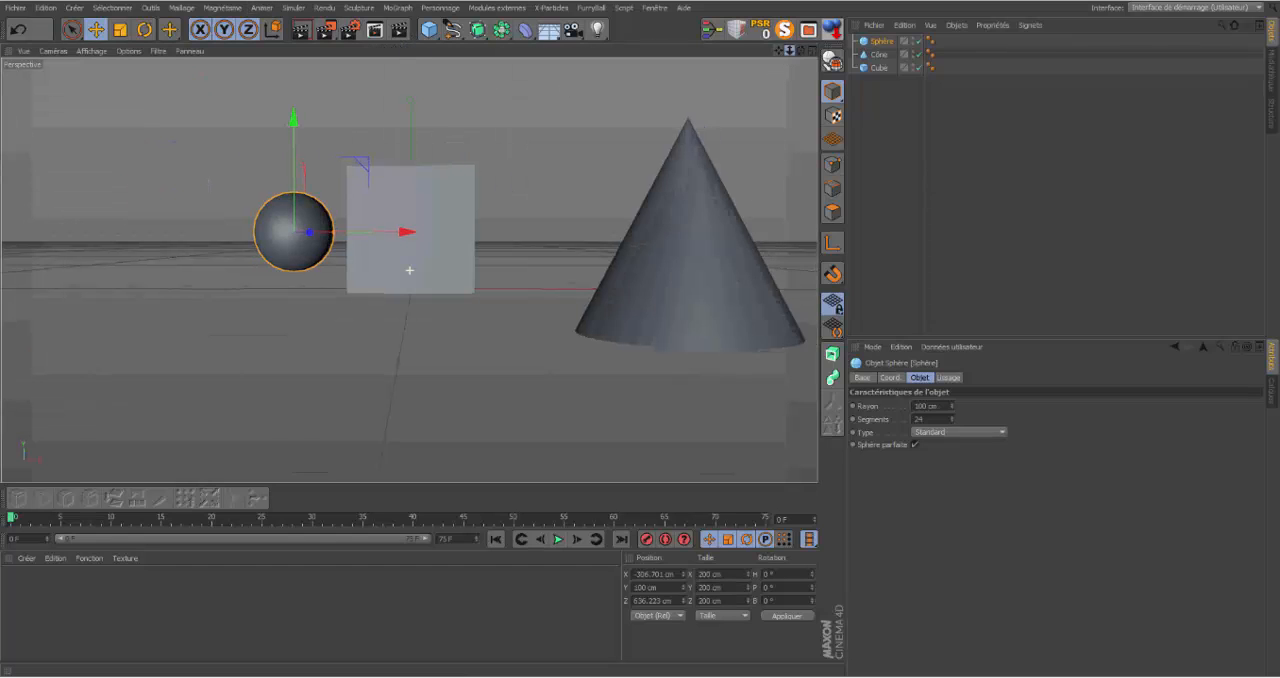
left_click(571, 31)
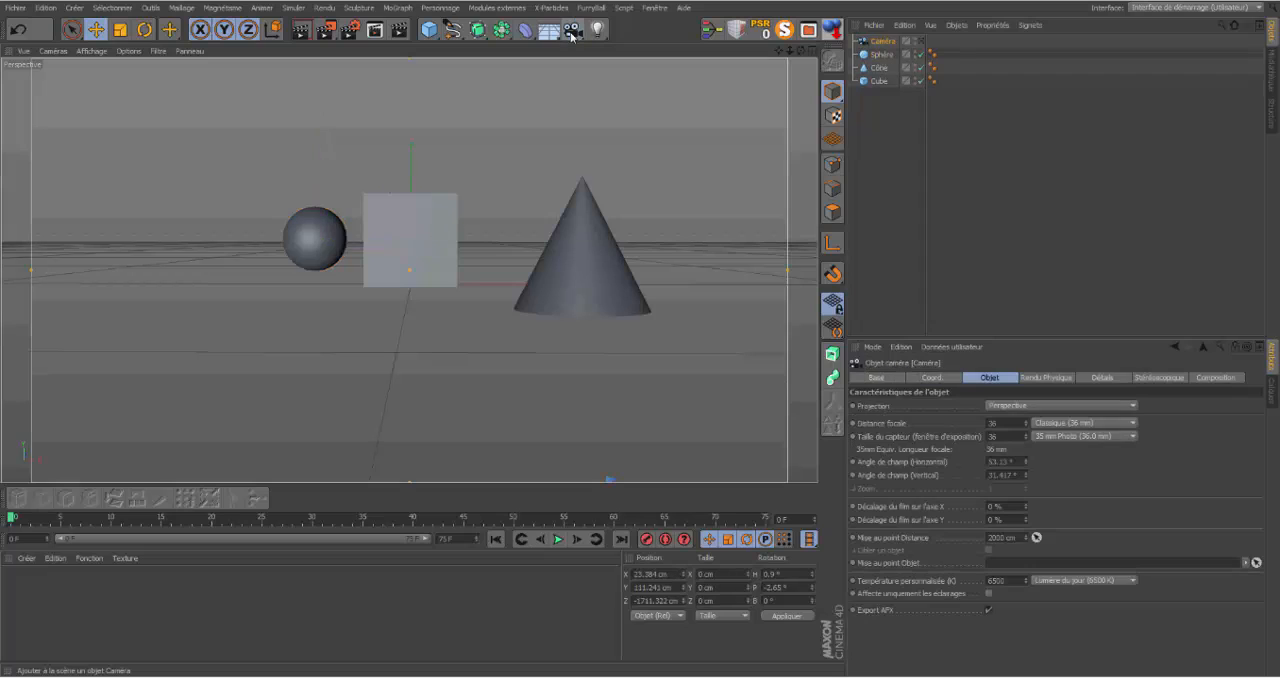
left_click(922, 43)
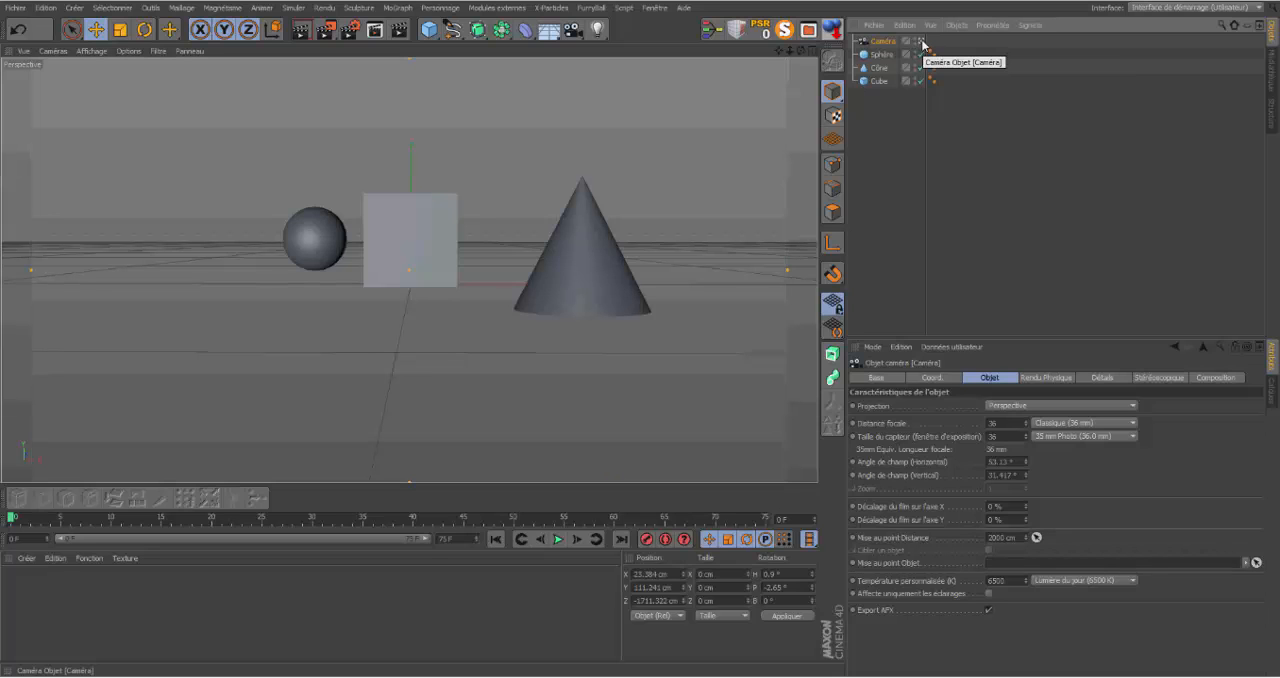
Step: Leave the camera view to examine the camera and its frustum from outside, and return to looking through it
left_click(922, 43)
left_click_drag(801, 51, 700, 54)
left_click_drag(797, 55, 763, 18)
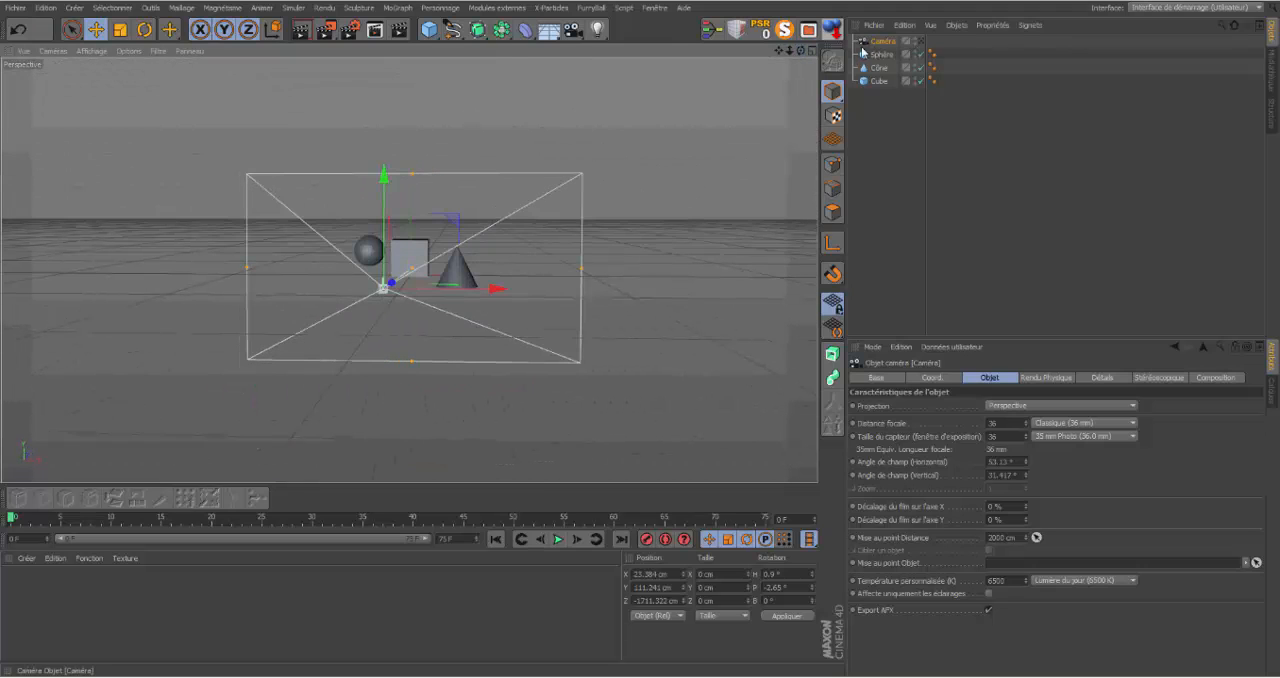
left_click(919, 41)
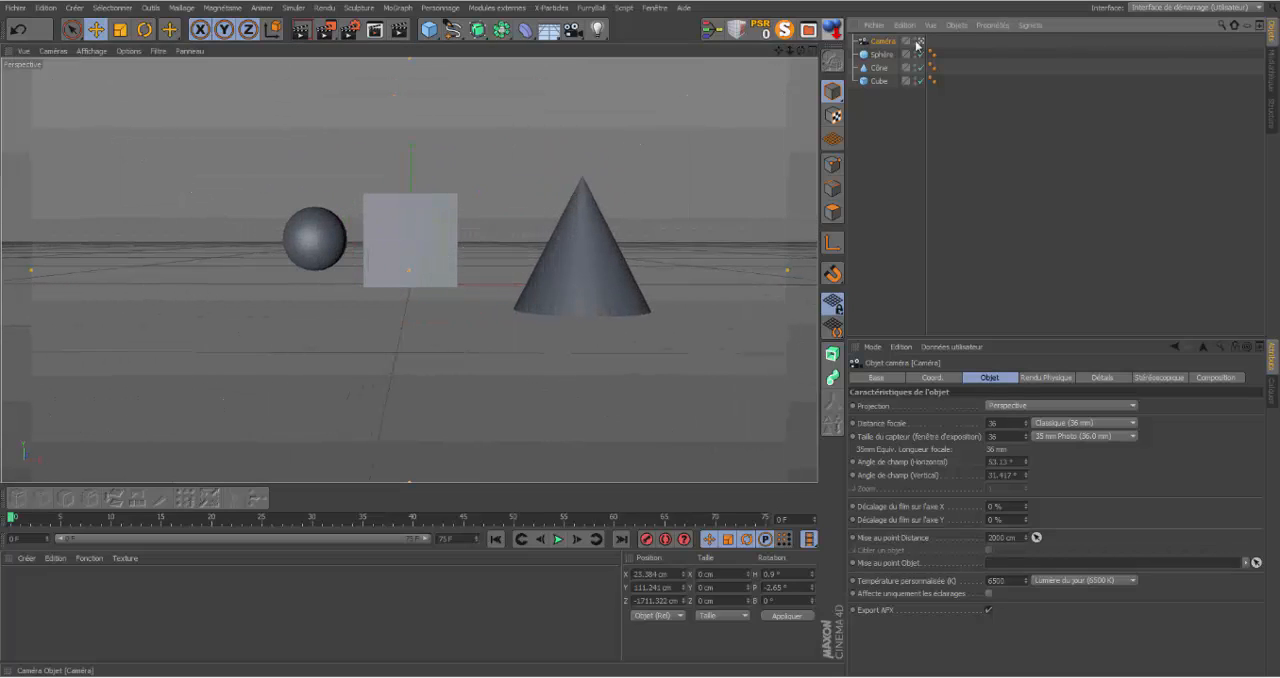
Step: Orbit the active camera around the three objects while watching its movement in the top view
left_click(813, 51)
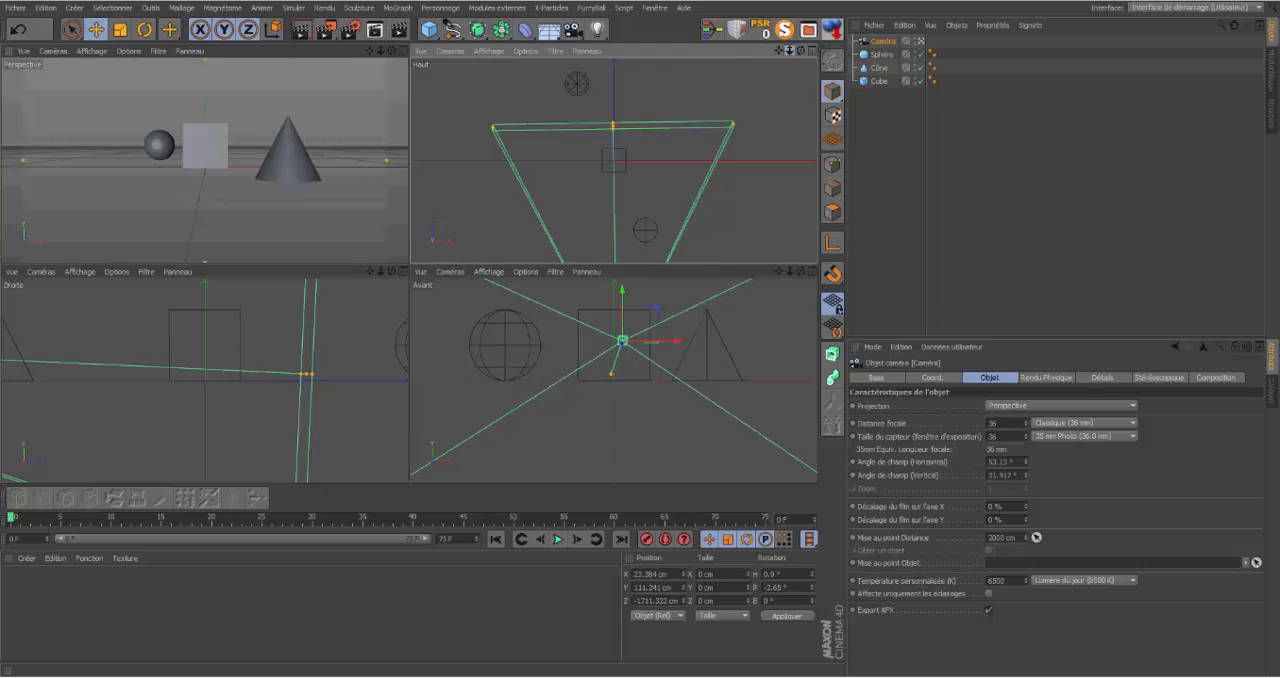
scroll(610, 179, "down", 5)
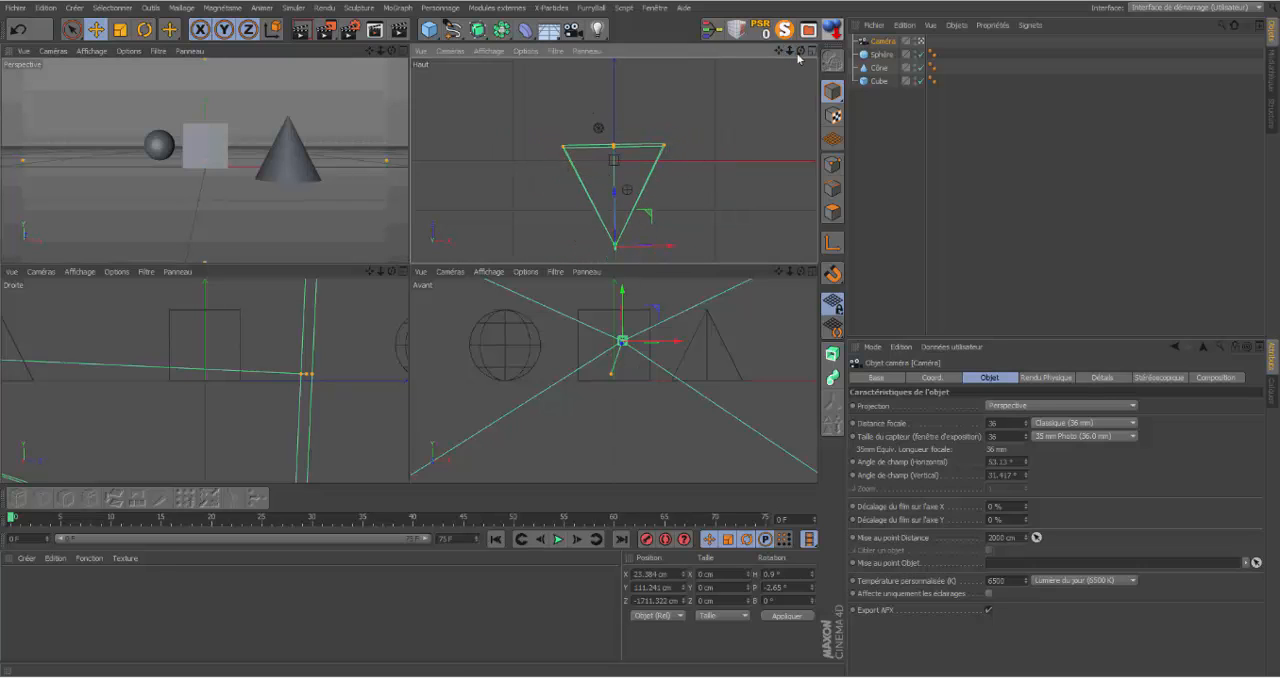
mouse_move(801, 50)
left_mouse_down()
mouse_move(745, 50)
mouse_move(803, 50)
left_mouse_up()
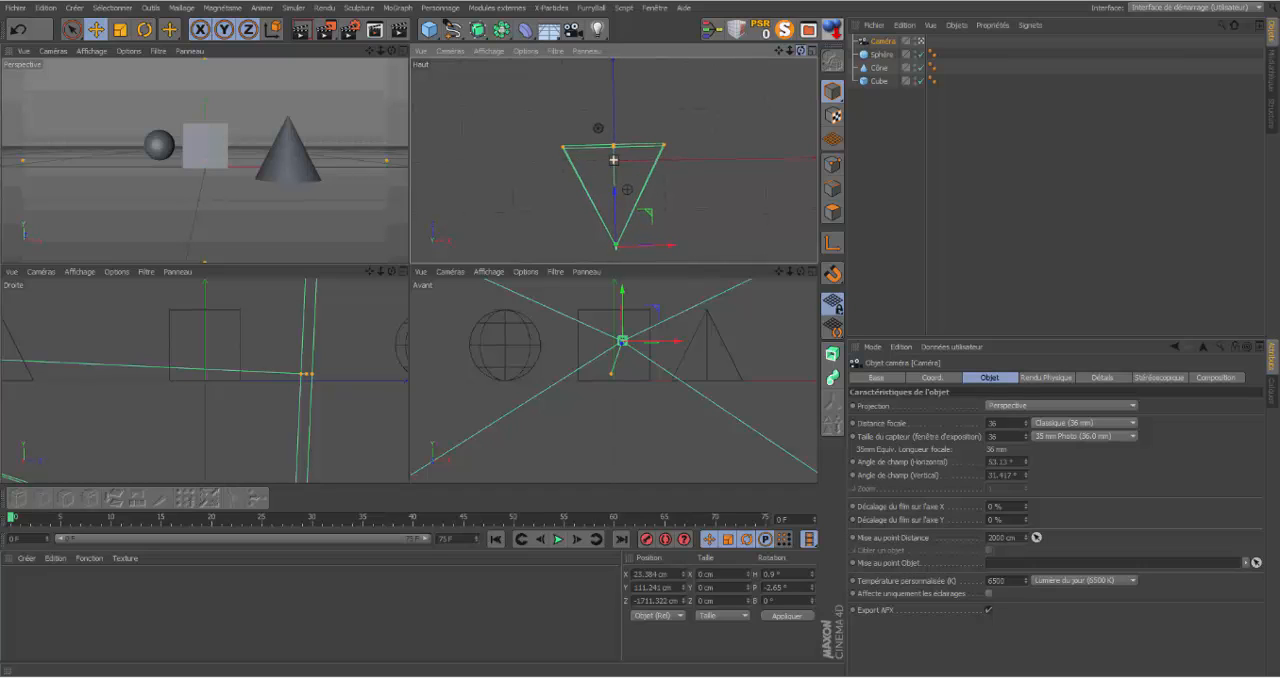
left_click(336, 54)
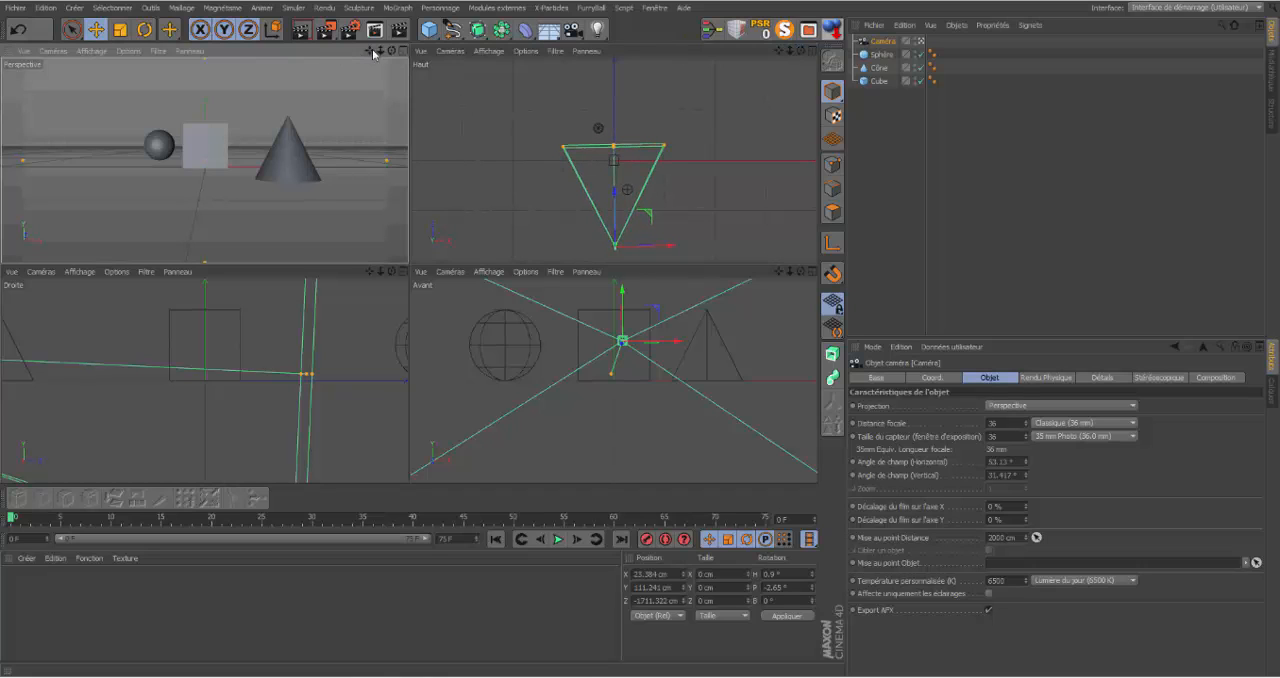
mouse_move(394, 52)
left_mouse_down()
mouse_move(440, 52)
mouse_move(380, 52)
mouse_move(400, 53)
left_mouse_up()
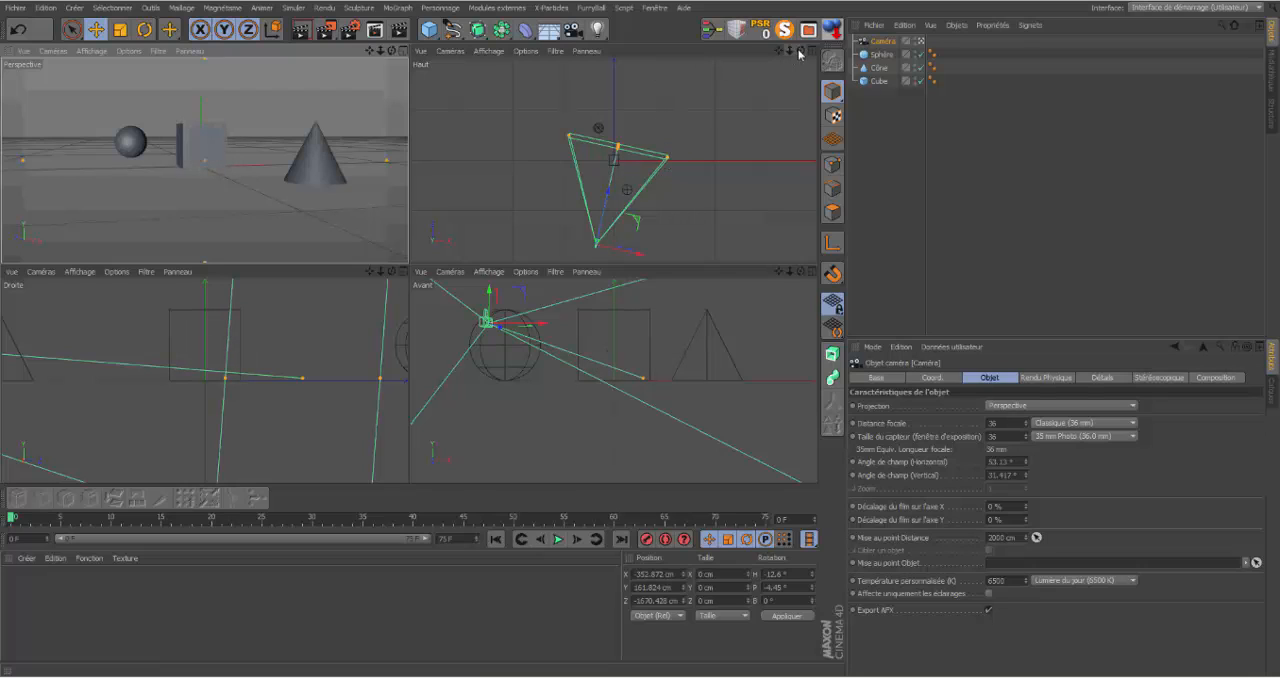
mouse_move(390, 54)
left_mouse_down()
mouse_move(418, 54)
mouse_move(394, 52)
left_mouse_up()
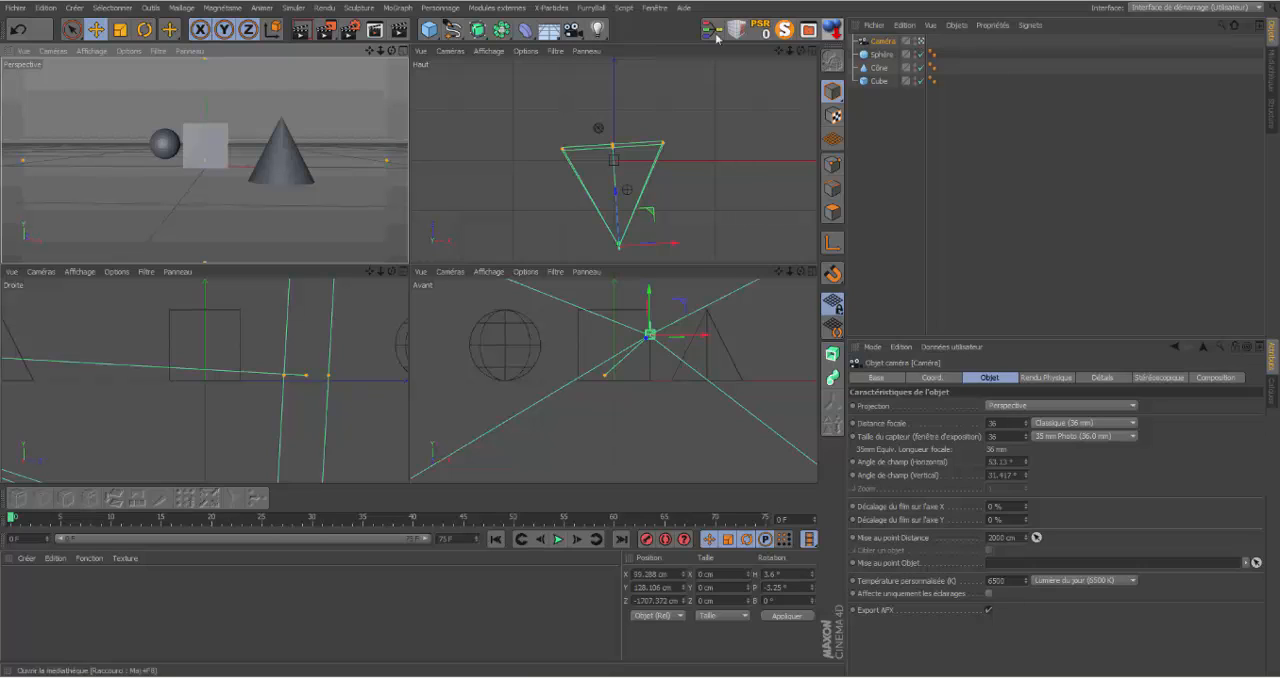
Step: Keyframe the camera pulled back from all three objects at frame 0 and close in on the sphere at frame 75
left_click(403, 54)
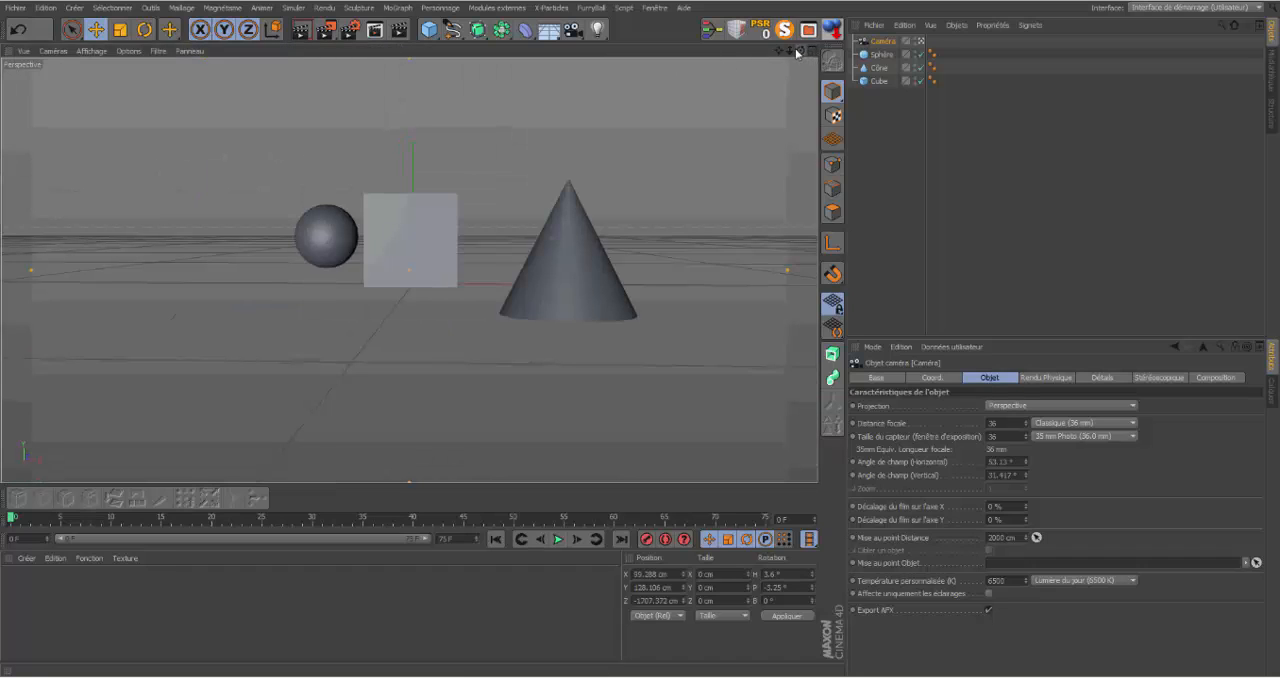
mouse_move(790, 50)
left_mouse_down()
mouse_move(730, 50)
mouse_move(772, 54)
left_mouse_up()
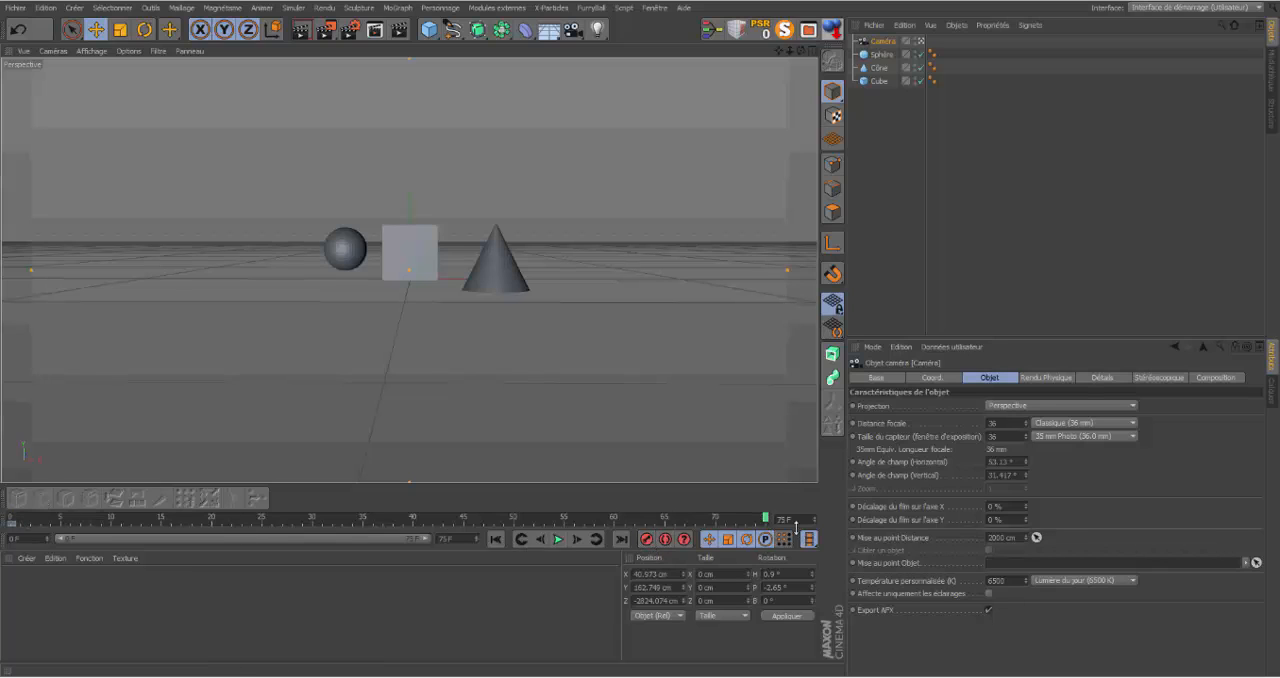
left_click_drag(787, 50, 892, 83)
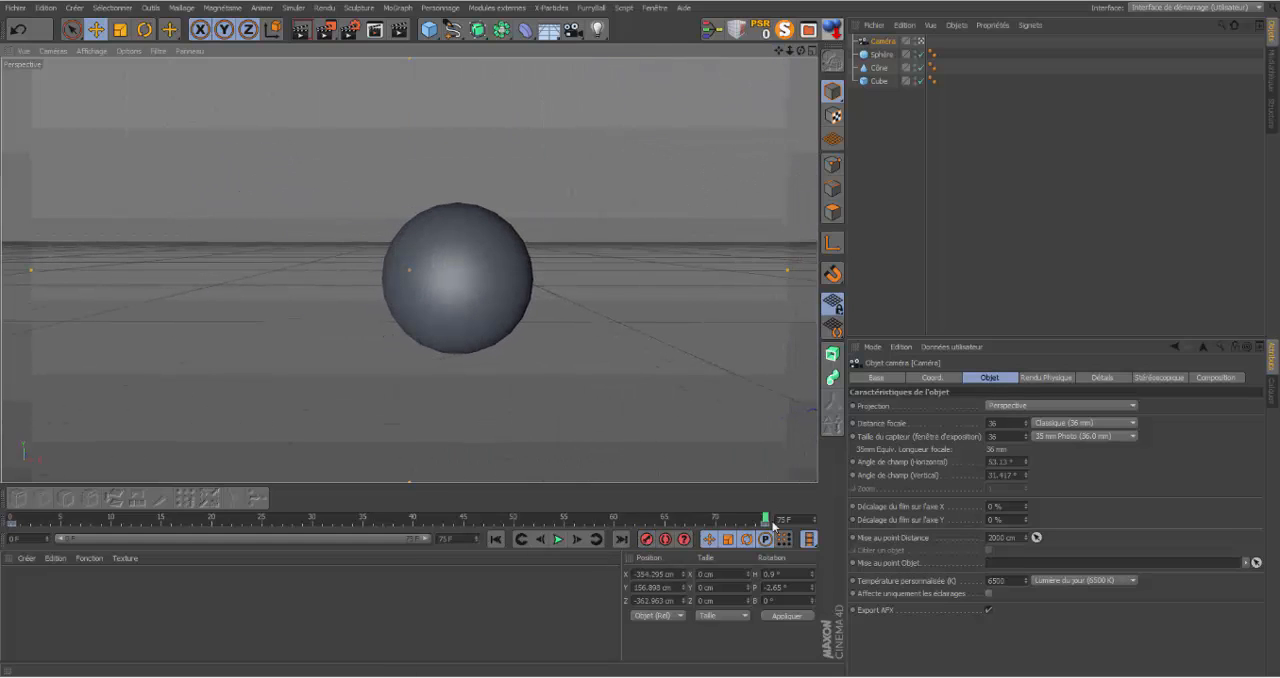
Step: Scrub the camera animation back to frame 0 and orbit to examine the camera's motion path
left_click_drag(765, 521, 161, 518)
left_click_drag(156, 474, 2, 453)
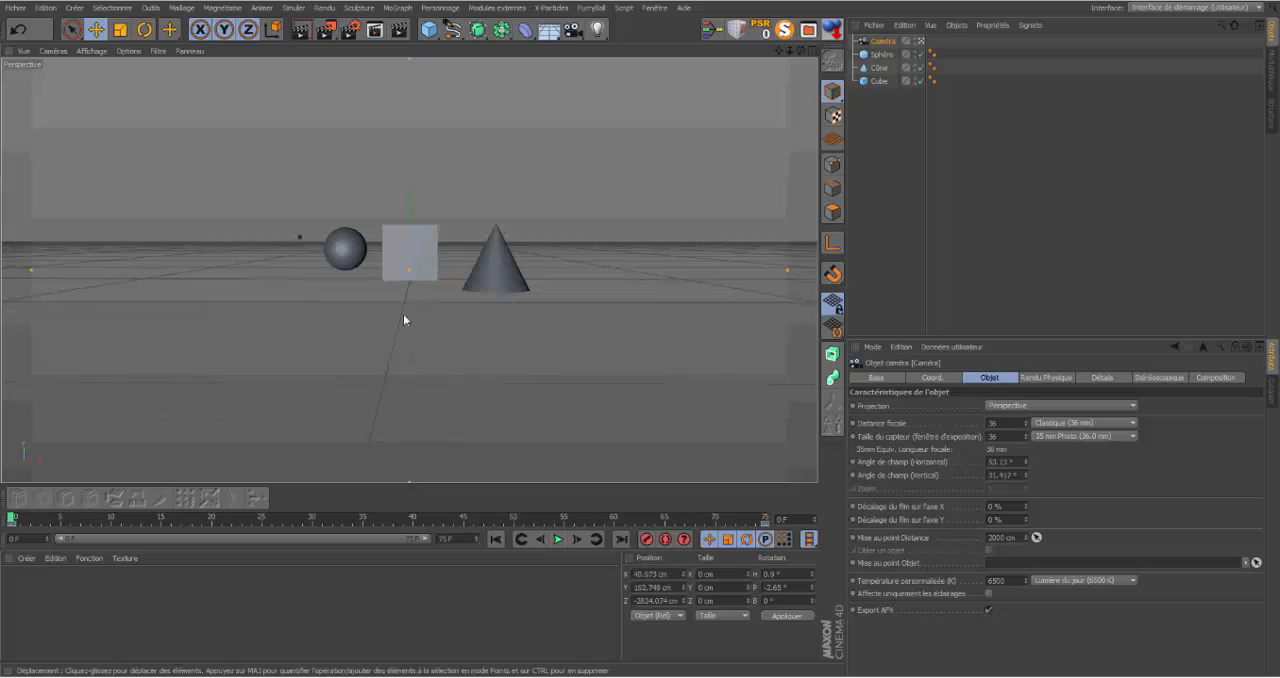
left_click_drag(800, 56, 791, 53)
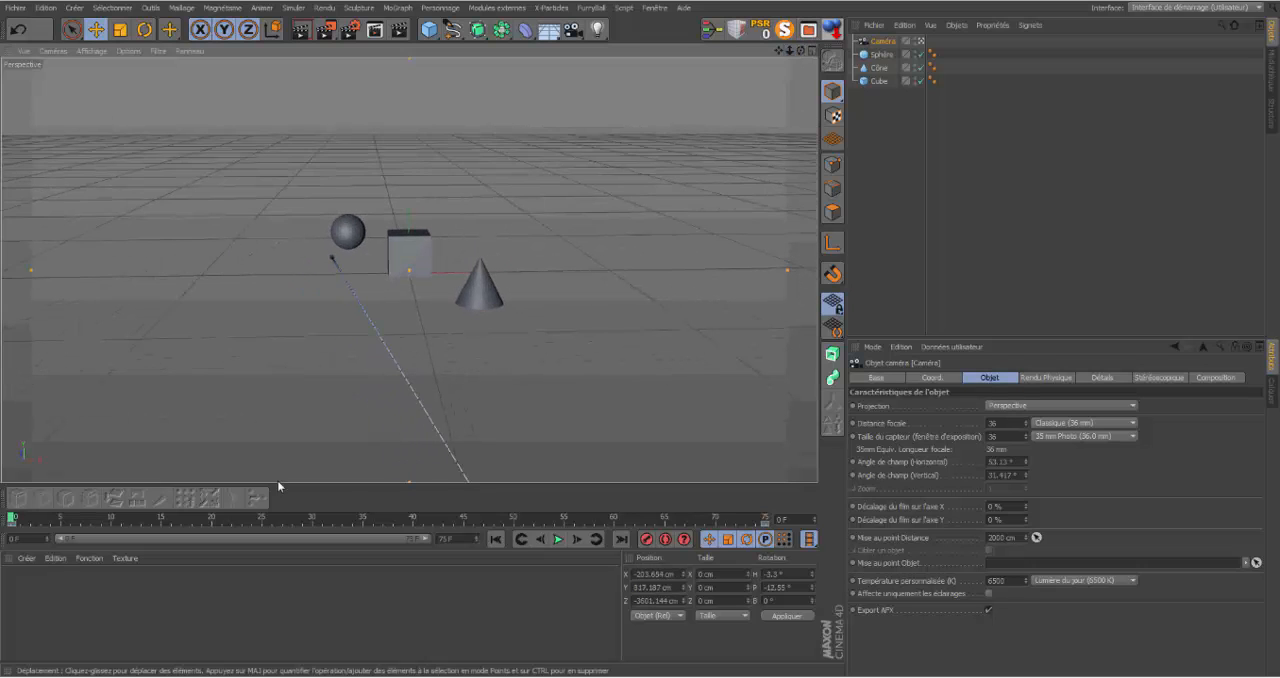
Step: At frame 35, orbit the camera around the three objects to about X -1771 cm, Z -1932 cm and keyframe it
left_click_drag(12, 520, 363, 514)
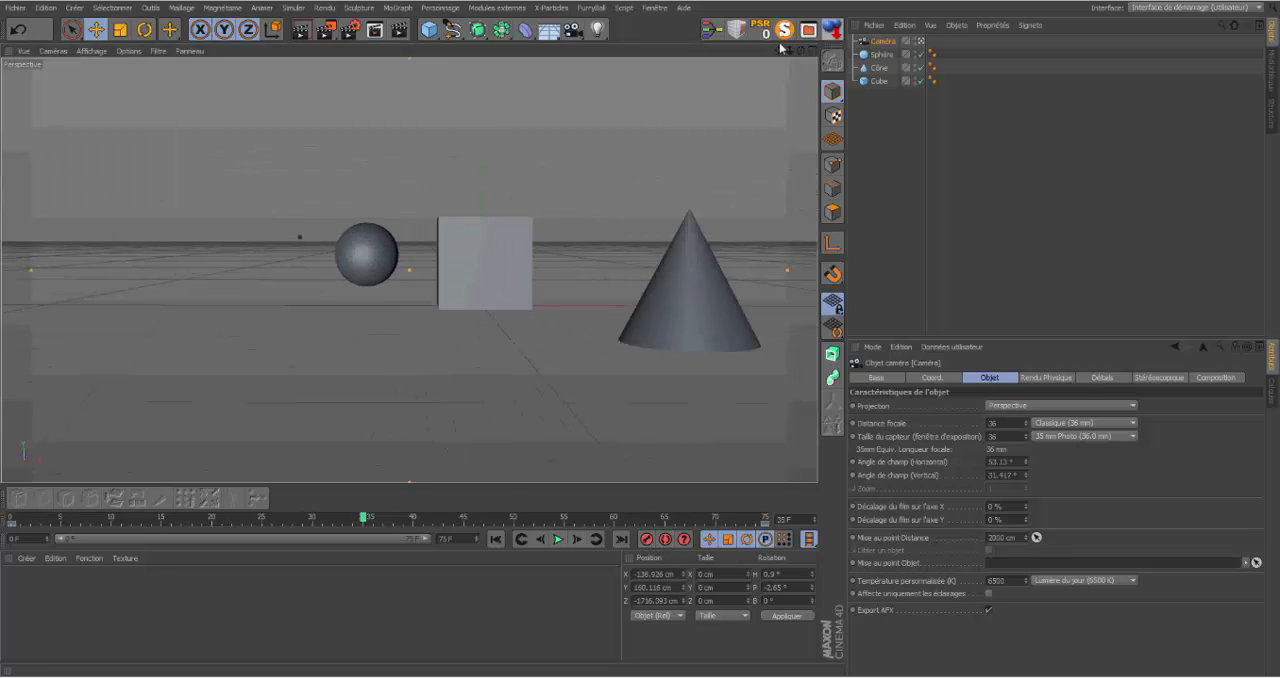
mouse_move(800, 52)
left_mouse_down()
mouse_move(750, 74)
mouse_move(787, 54)
mouse_move(780, 66)
left_mouse_up()
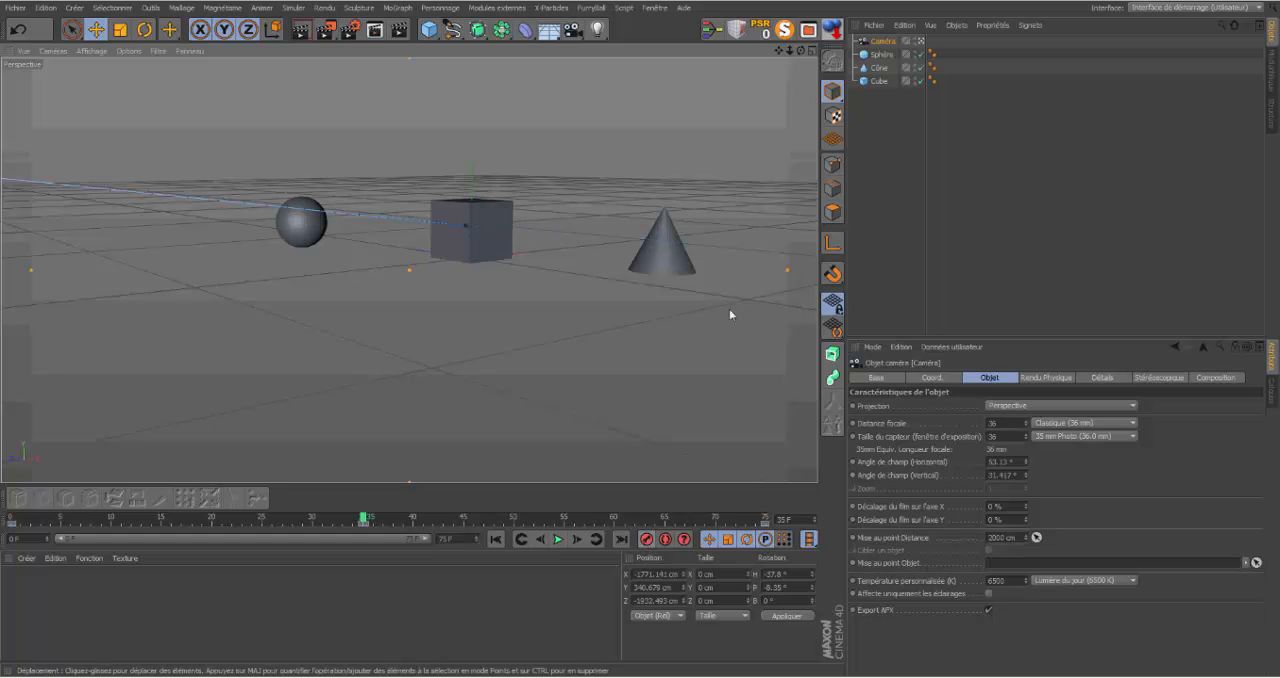
mouse_move(801, 51)
left_mouse_down()
mouse_move(880, 50)
mouse_move(831, 53)
mouse_move(803, 38)
left_mouse_up()
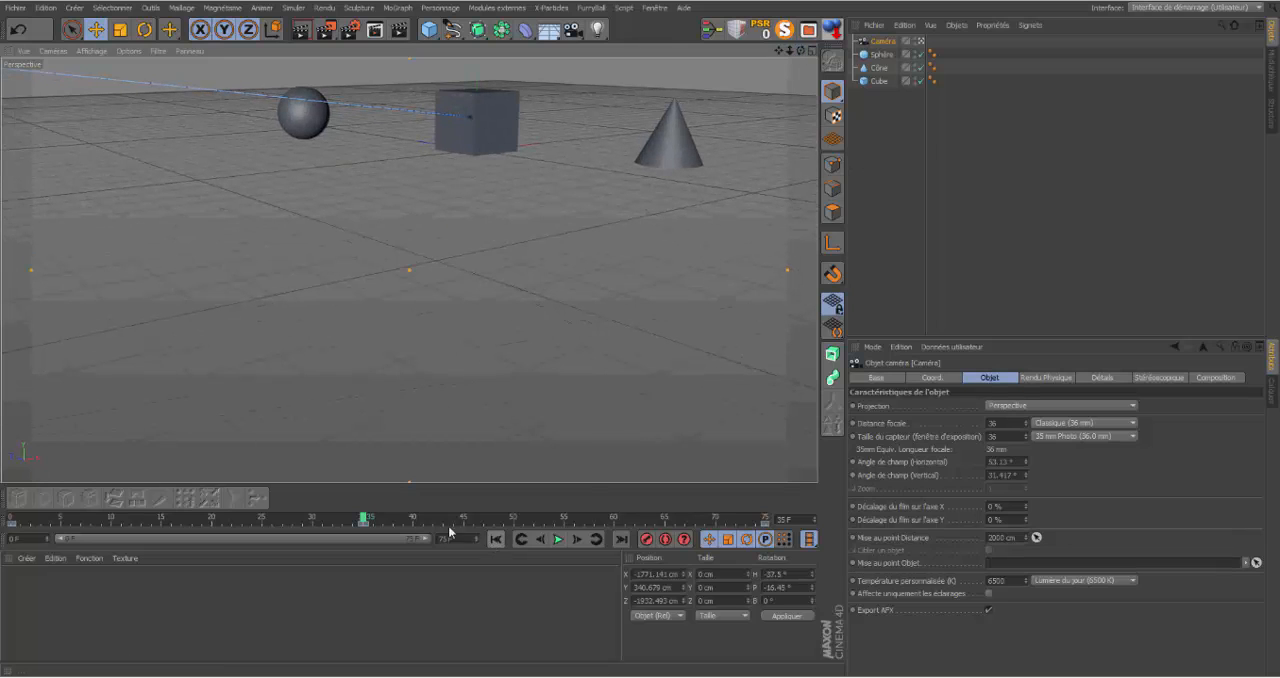
Step: At frame 19, shift the camera to about X -111 cm, Y 465 cm, keyframe it, and return to frame 0
left_click_drag(363, 524, 206, 533)
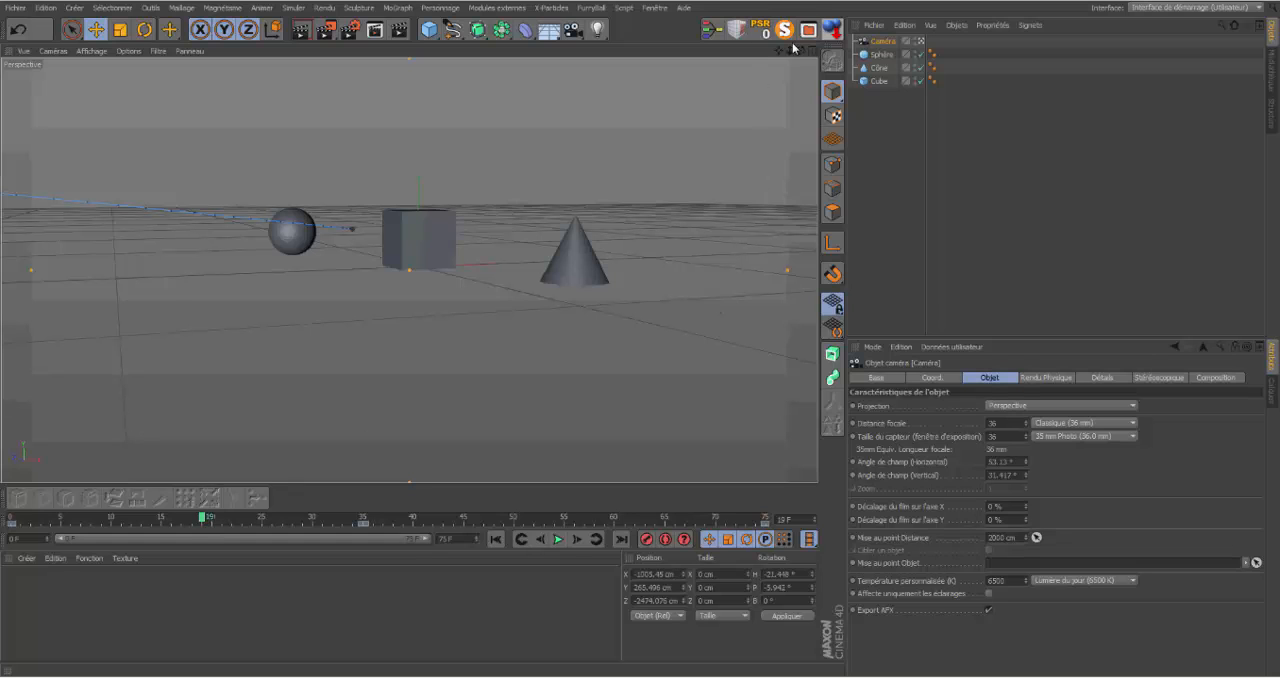
left_click_drag(786, 55, 409, 270)
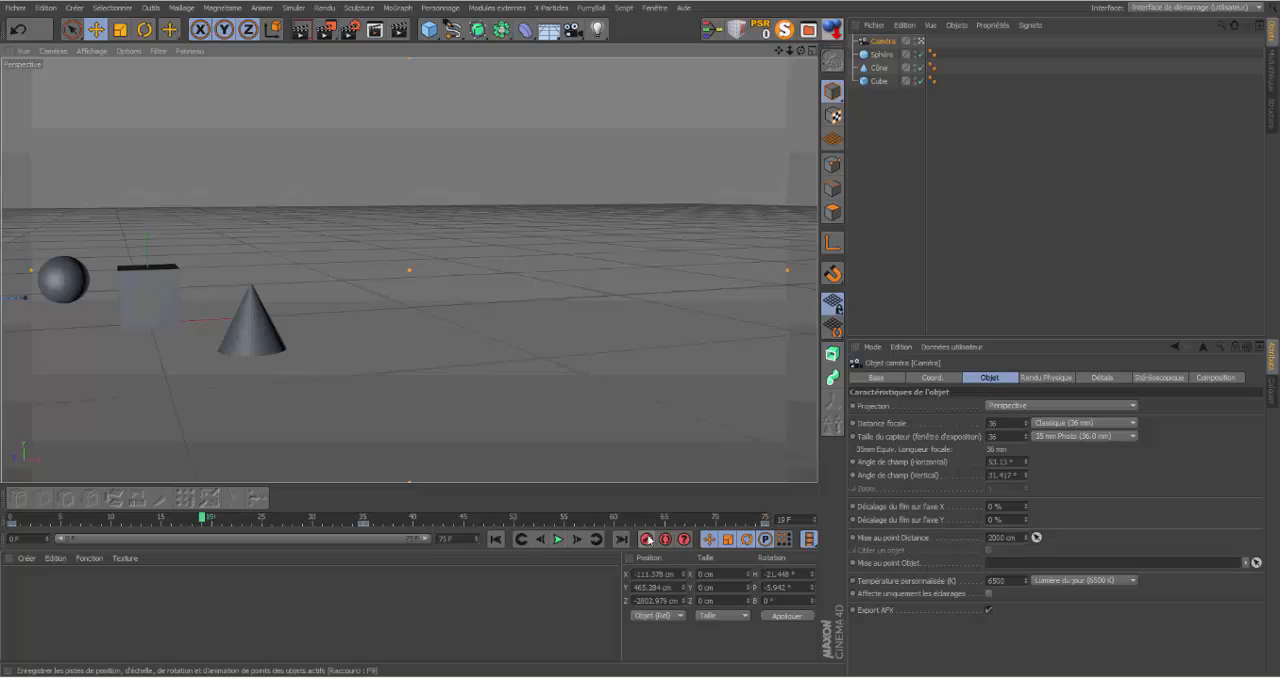
left_click_drag(204, 519, 14, 474)
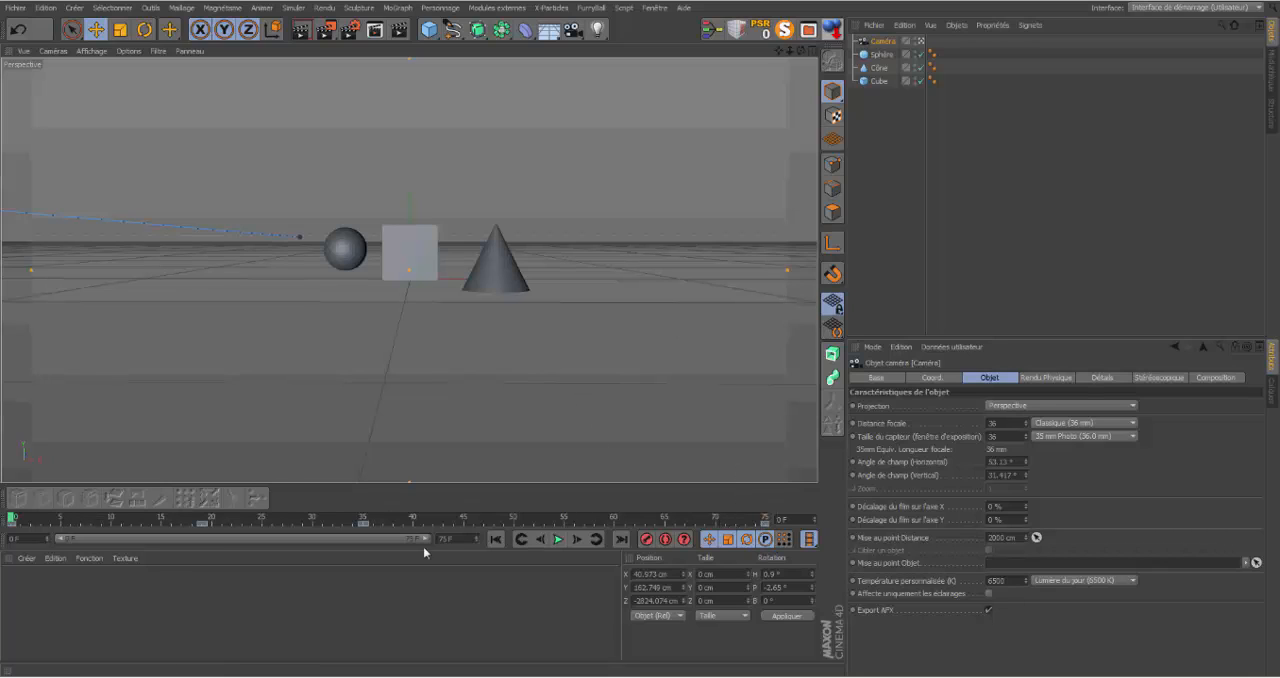
Step: Check the output frame rate in the render settings and try an unkeyed camera move at frame 0
left_click(350, 29)
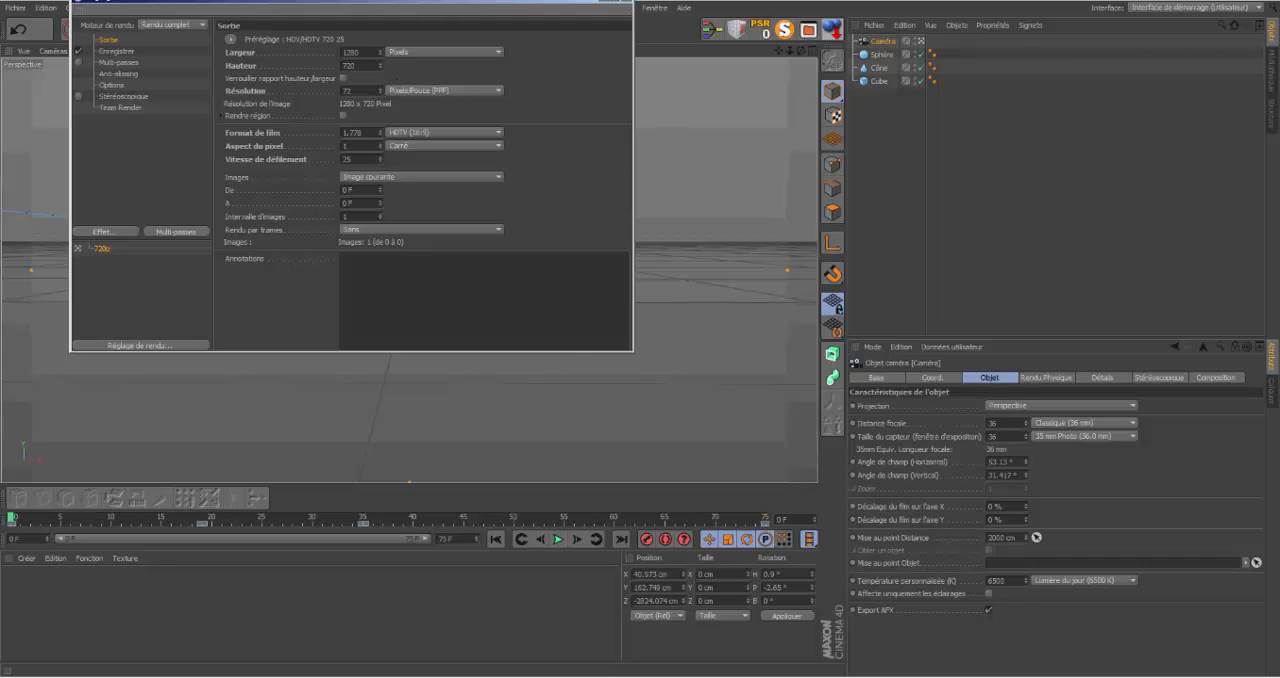
left_click(614, 1)
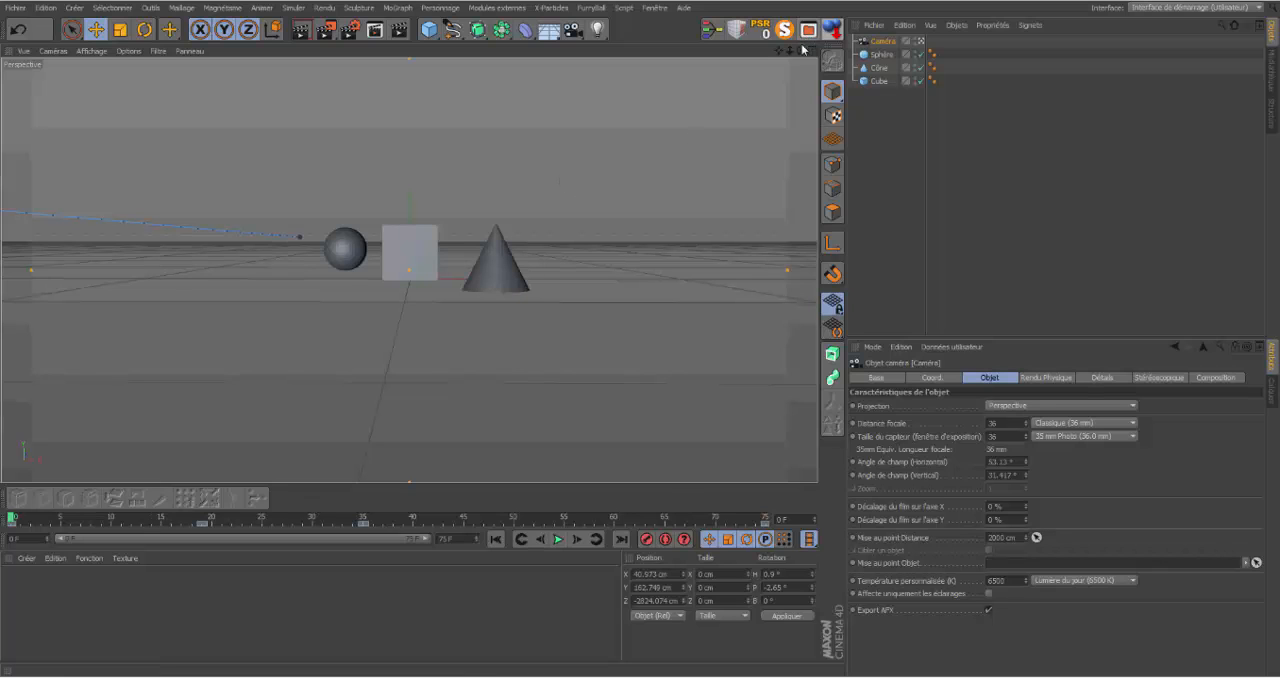
left_click_drag(300, 330, 360, 370, "alt")
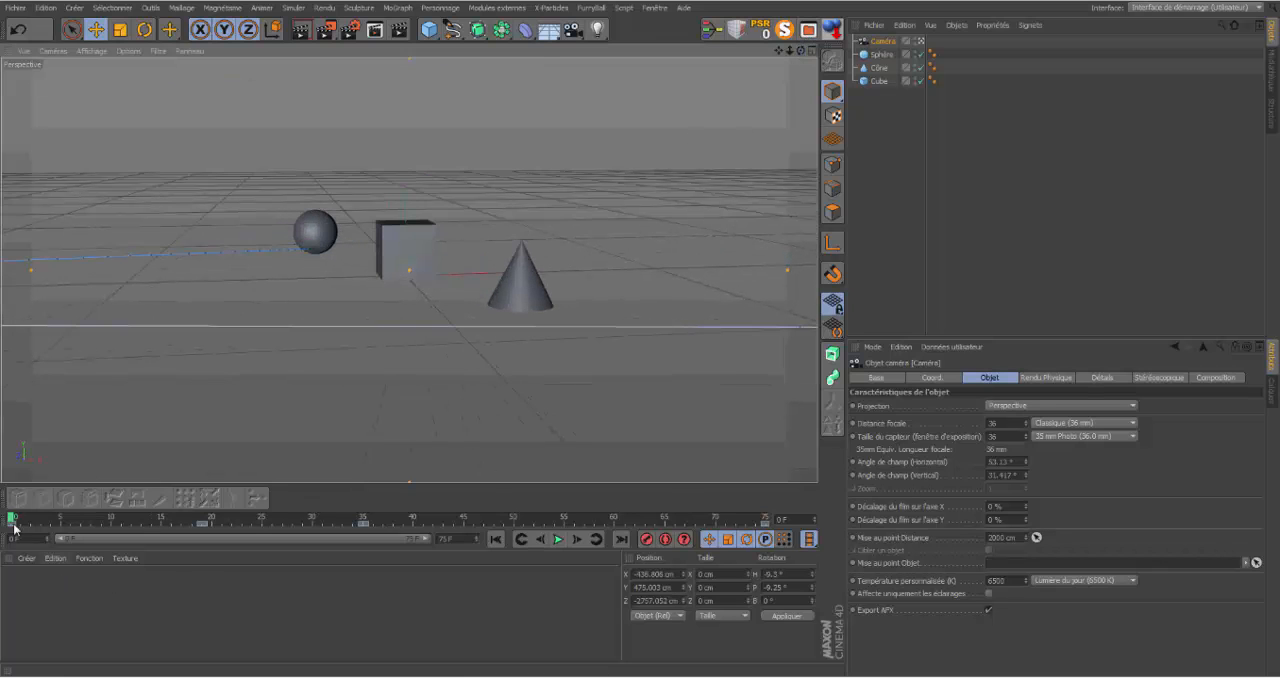
mouse_move(9, 519)
left_mouse_down()
mouse_move(556, 563)
mouse_move(763, 560)
mouse_move(325, 556)
mouse_move(40, 535)
mouse_move(85, 530)
mouse_move(10, 520)
left_mouse_up()
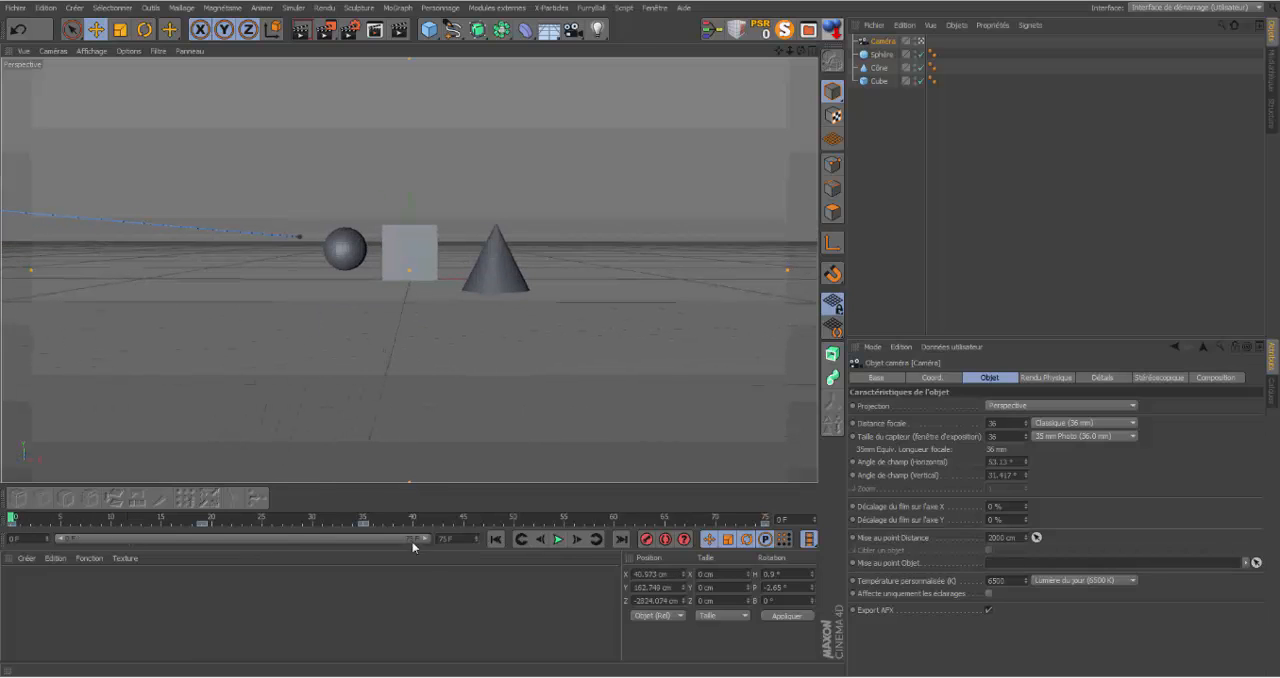
Step: Extend the animation length to 250 frames and stretch the visible timeline range to its full length
double_click(465, 538)
key("Return")
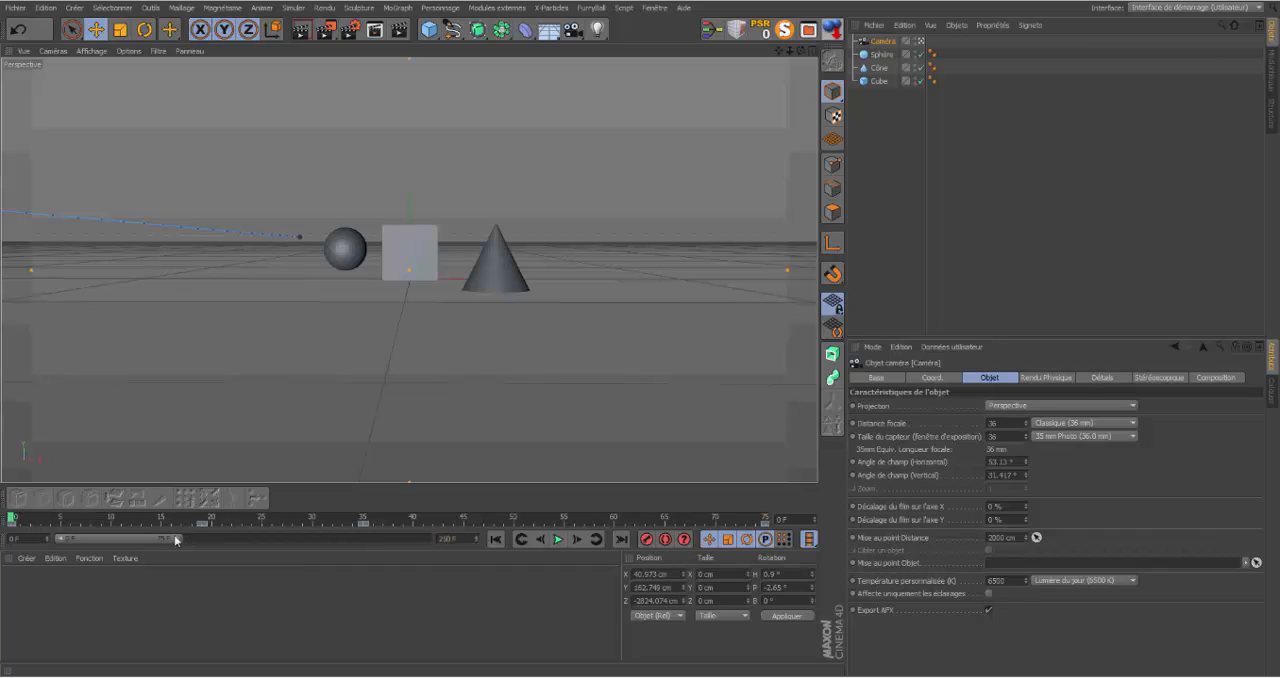
left_click_drag(175, 541, 455, 550)
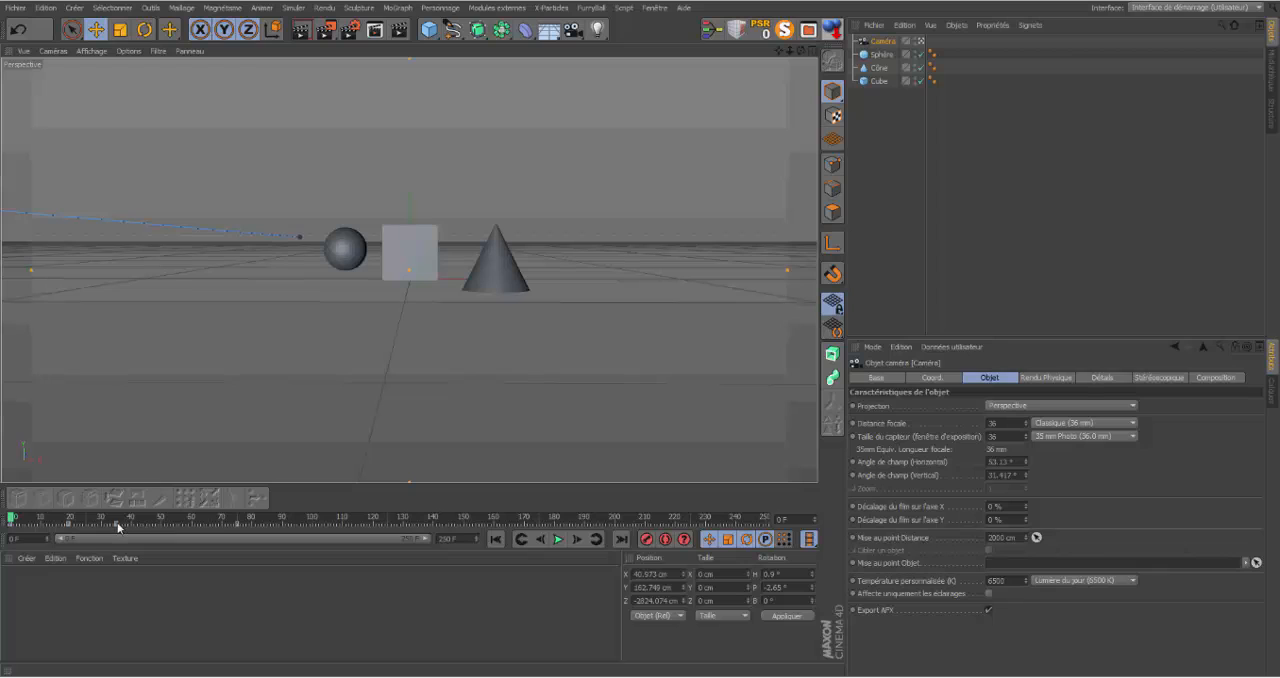
Step: Spread the camera keyframes out to about frames 97, 145 and 243, play the animation, and rewind to frame 0
left_click_drag(117, 522, 742, 522)
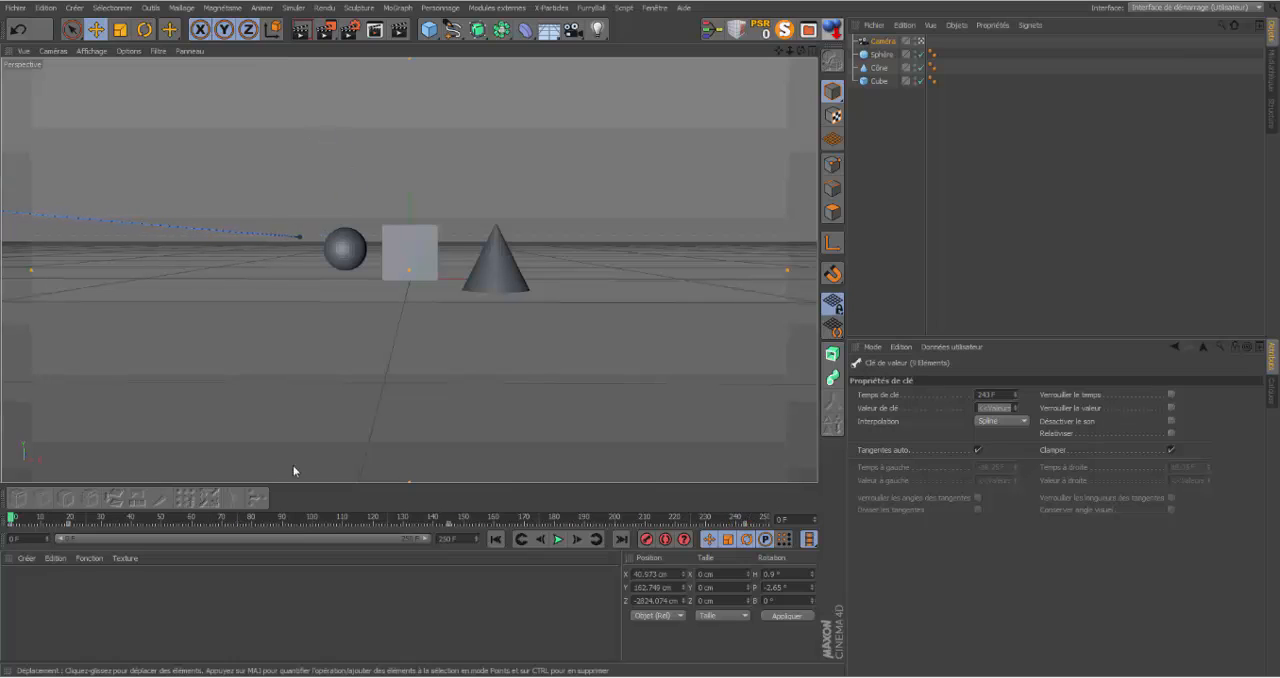
left_click_drag(76, 525, 306, 520)
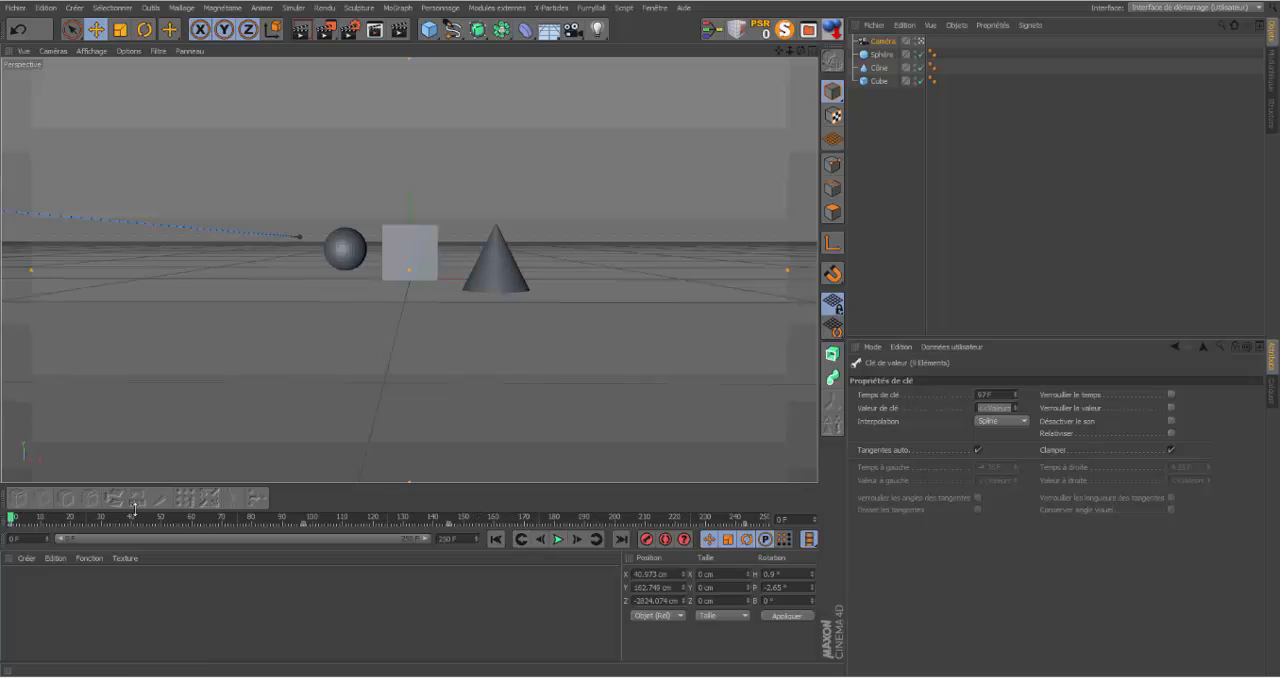
left_click(561, 541)
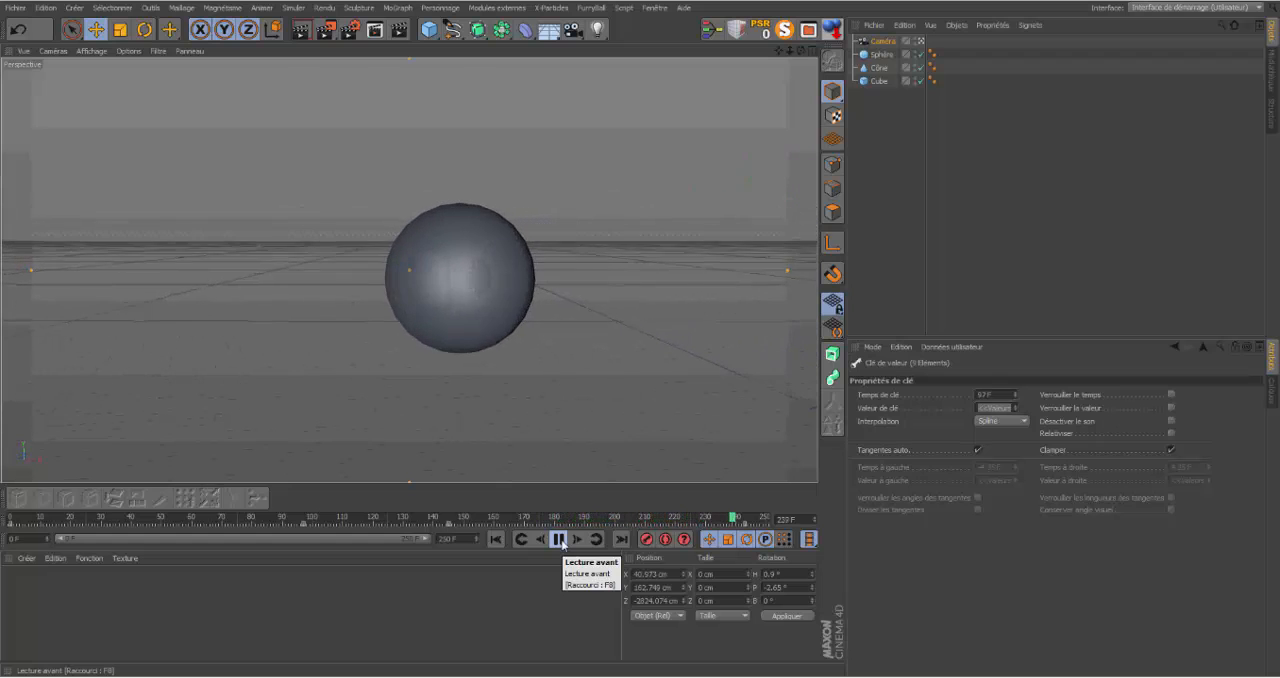
left_click(560, 539)
left_click(496, 539)
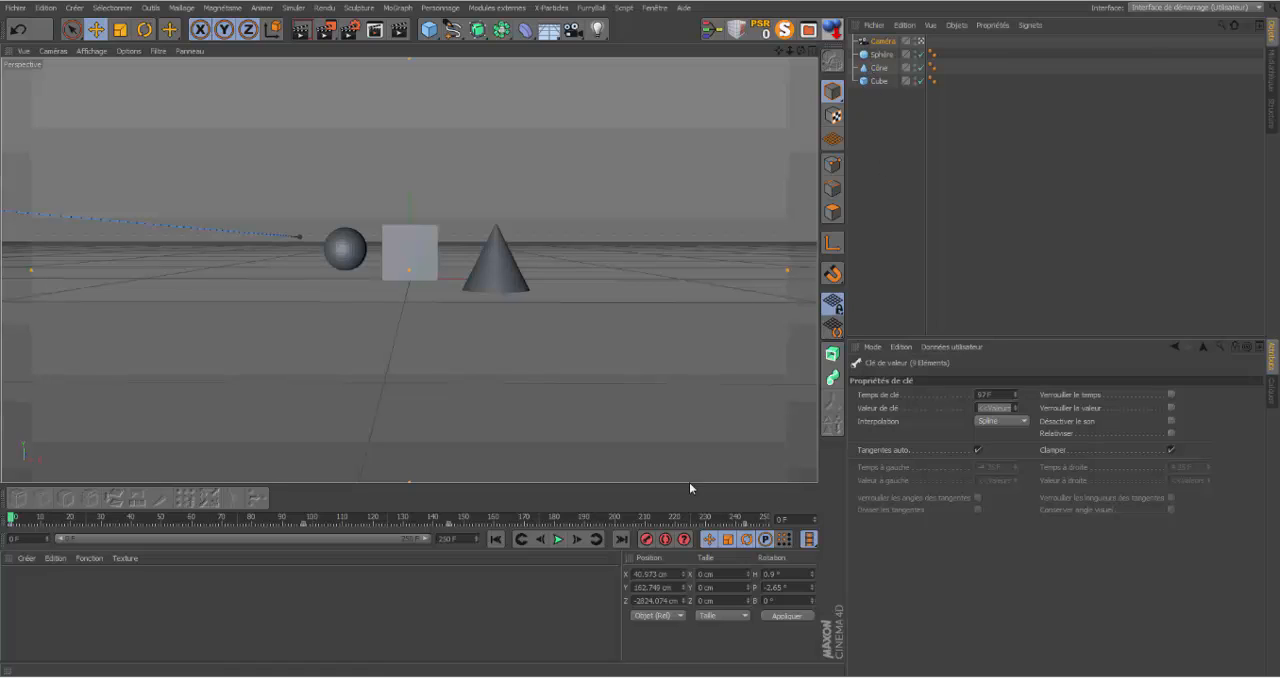
Step: Delete the camera's position, scale and rotation animation tracks
left_click(876, 42)
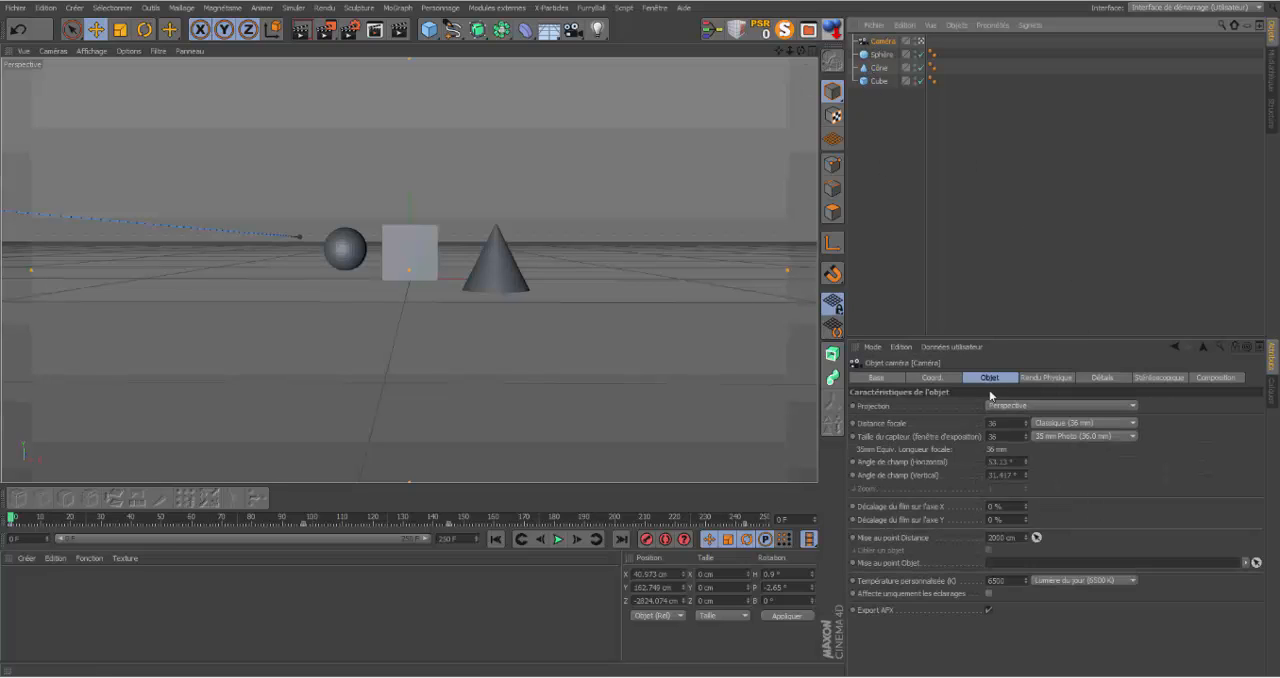
left_click(933, 378)
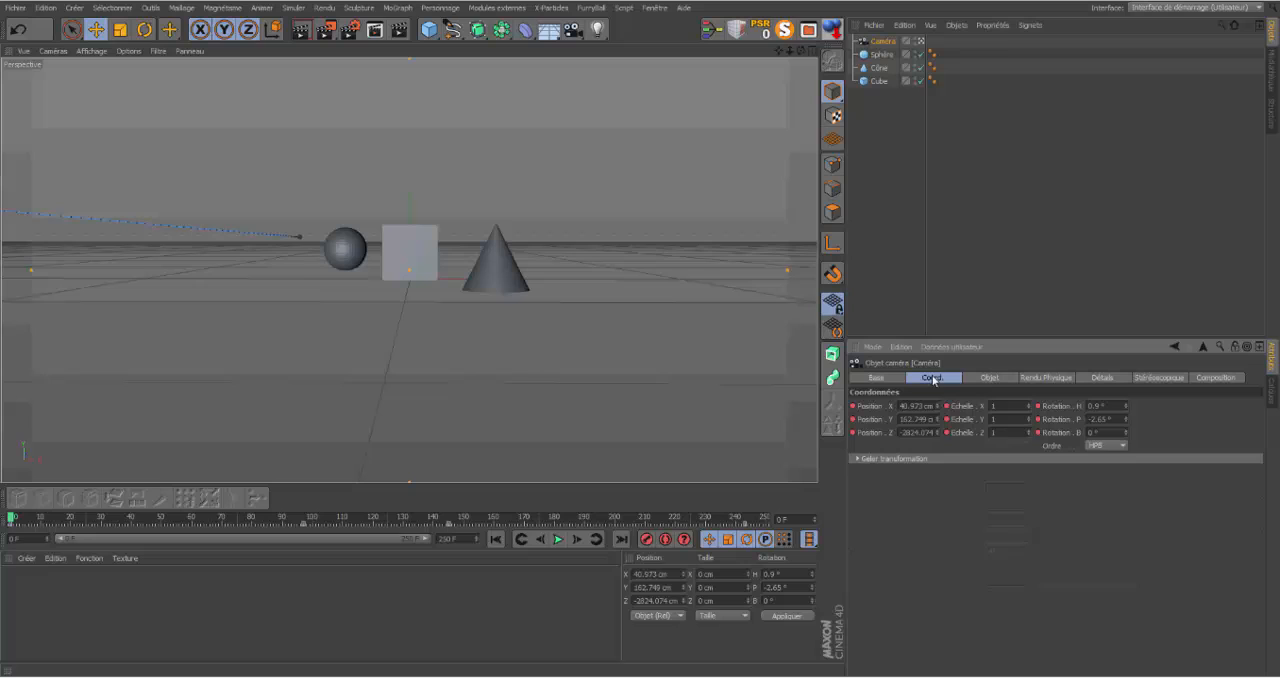
right_click(853, 409)
mouse_move(880, 414)
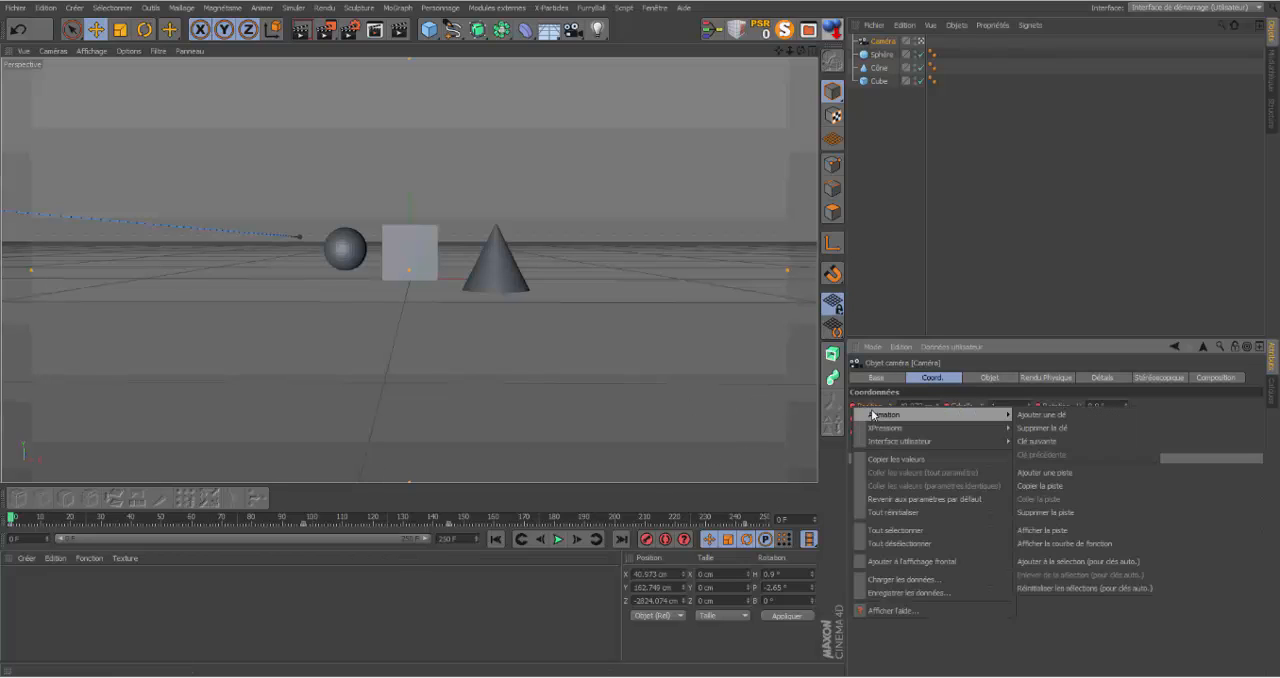
left_click(1037, 515)
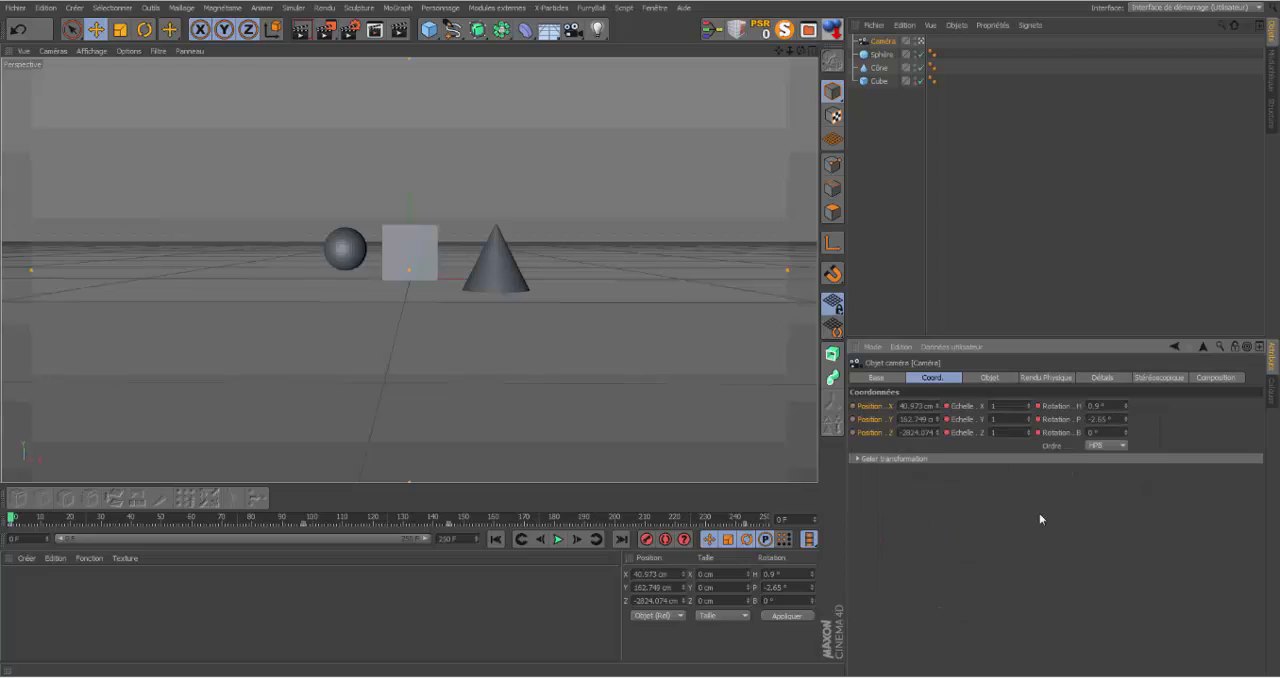
right_click(946, 408)
mouse_move(1072, 414)
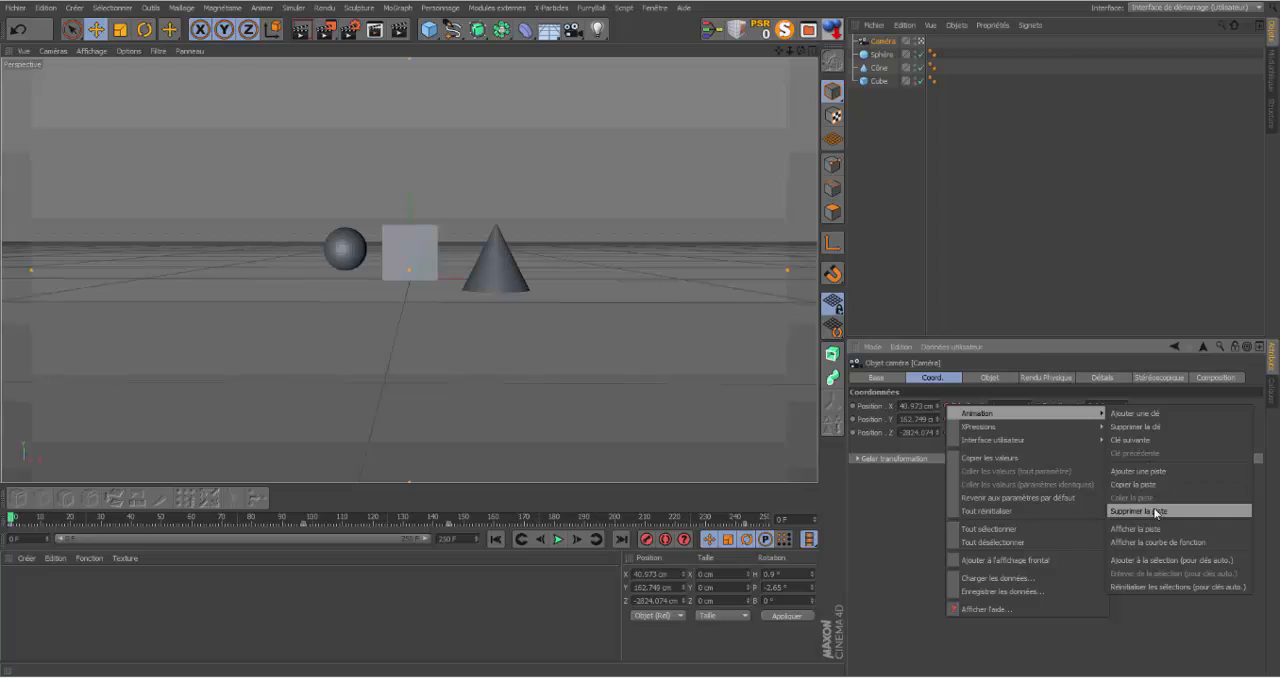
left_click(1140, 511)
right_click(1041, 411)
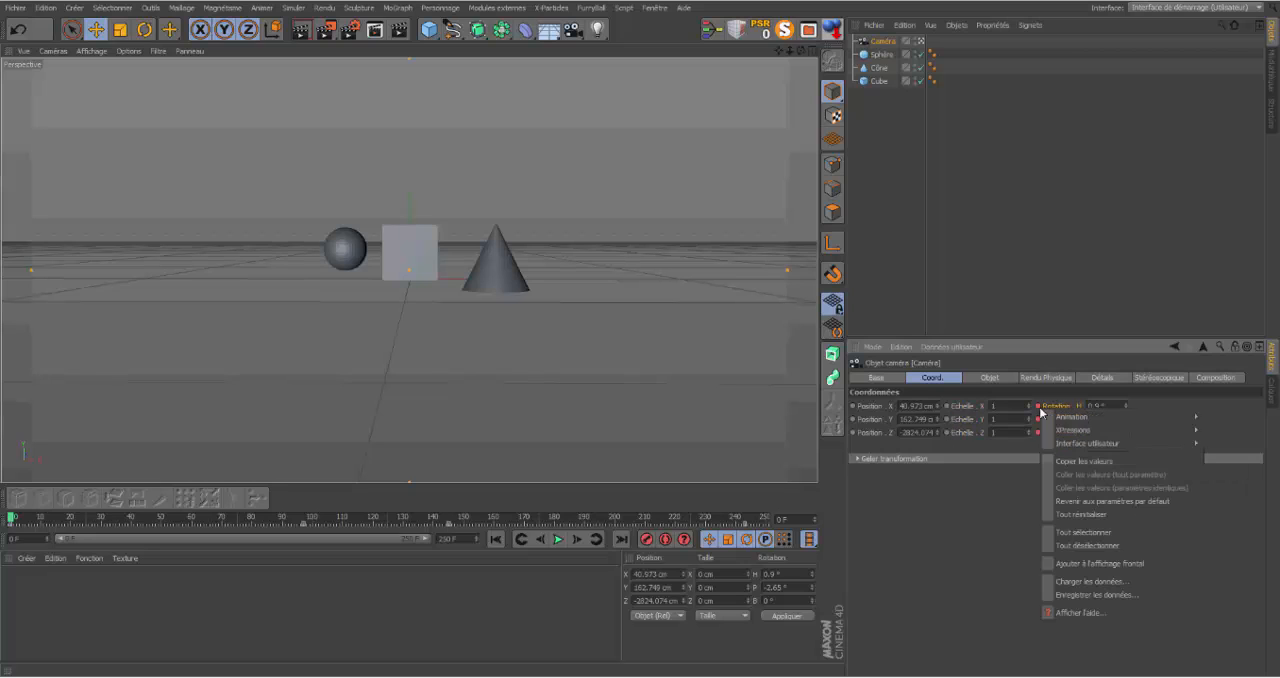
mouse_move(1078, 417)
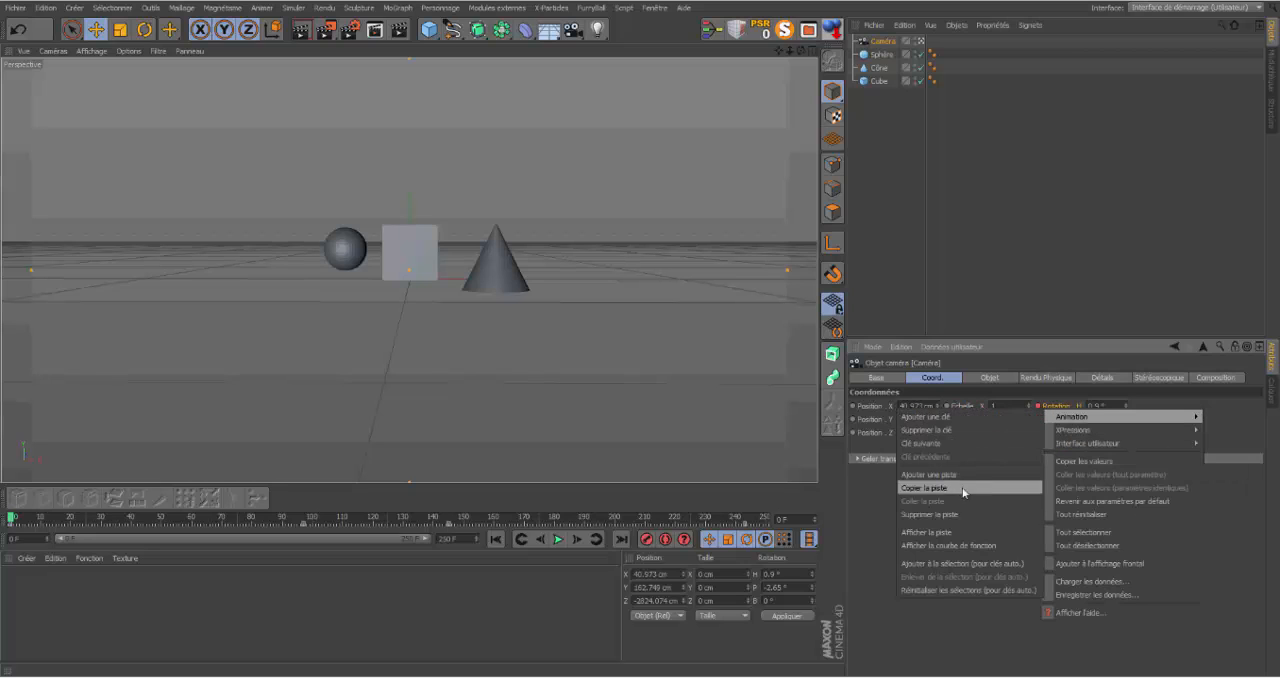
left_click(959, 514)
left_click(1060, 323)
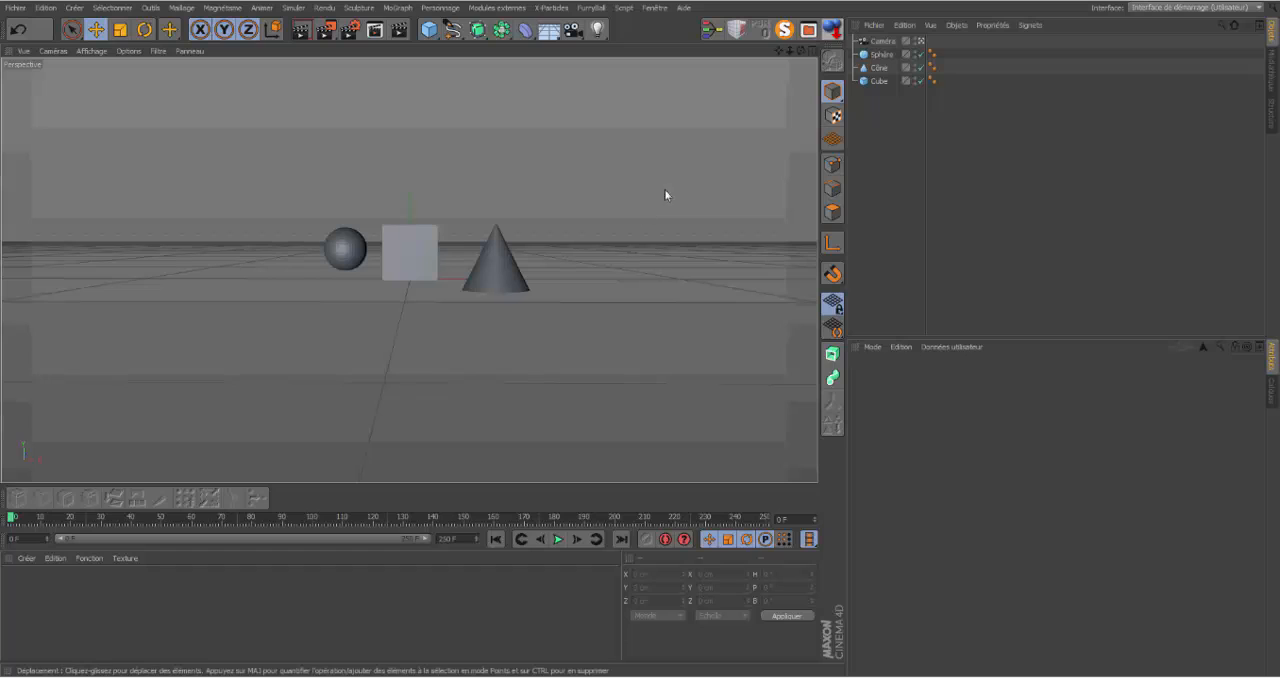
Step: In the maximized top view, draw a linear spline with eight points winding around the cone, cube and sphere
left_click(812, 51)
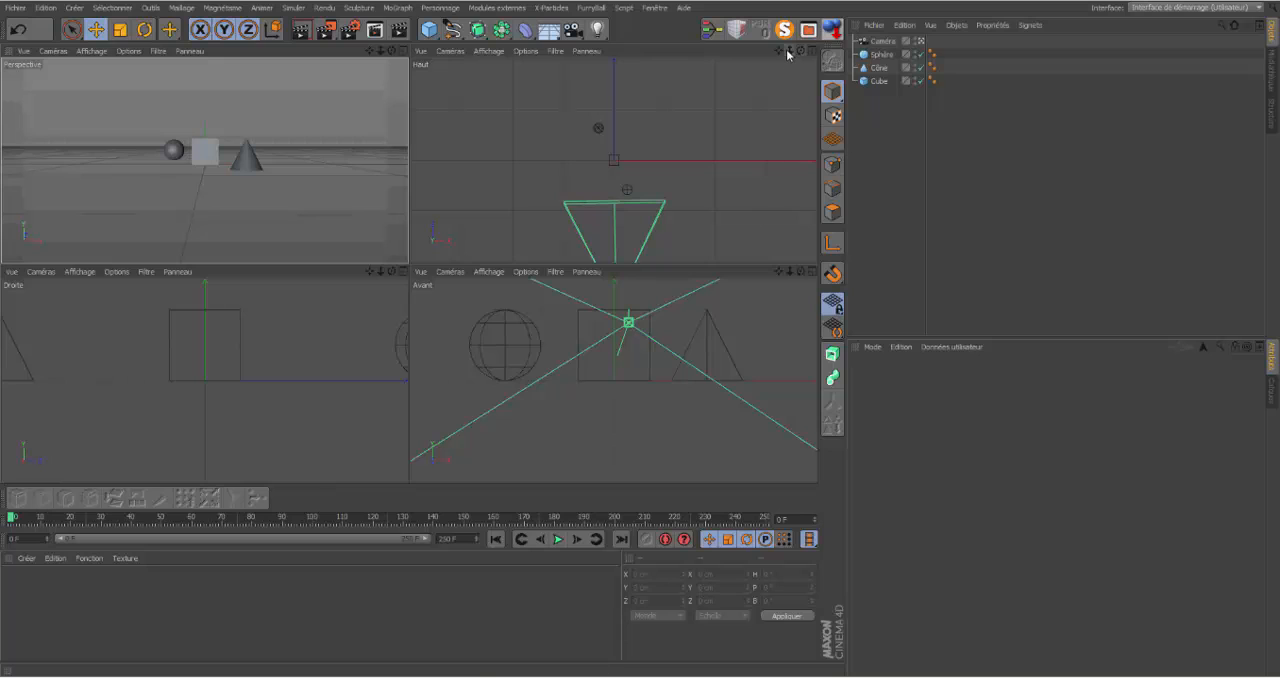
left_click(812, 50)
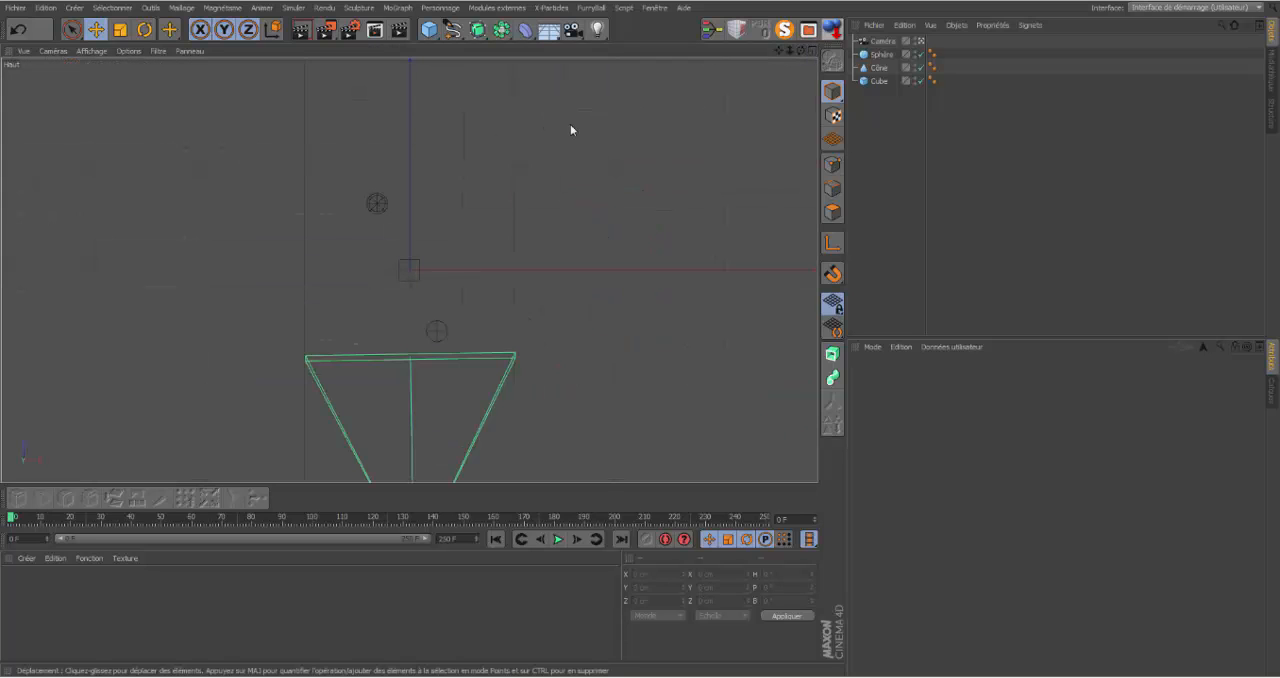
left_click(452, 31)
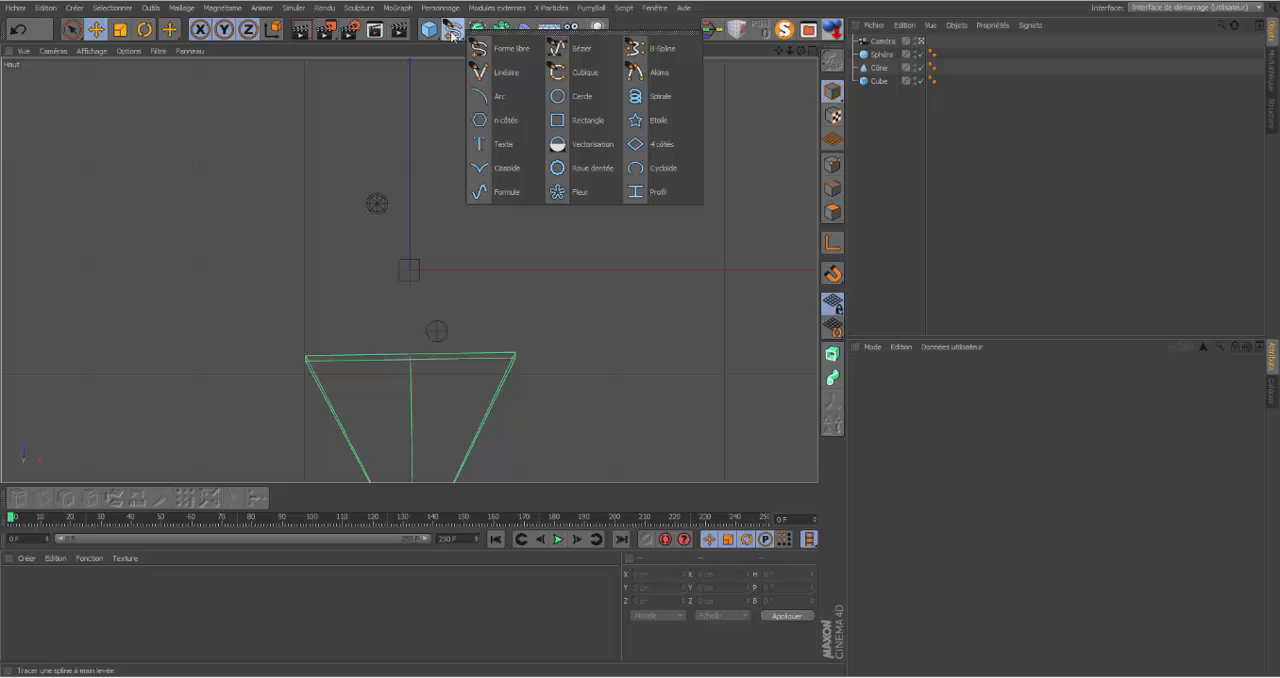
left_click(503, 74)
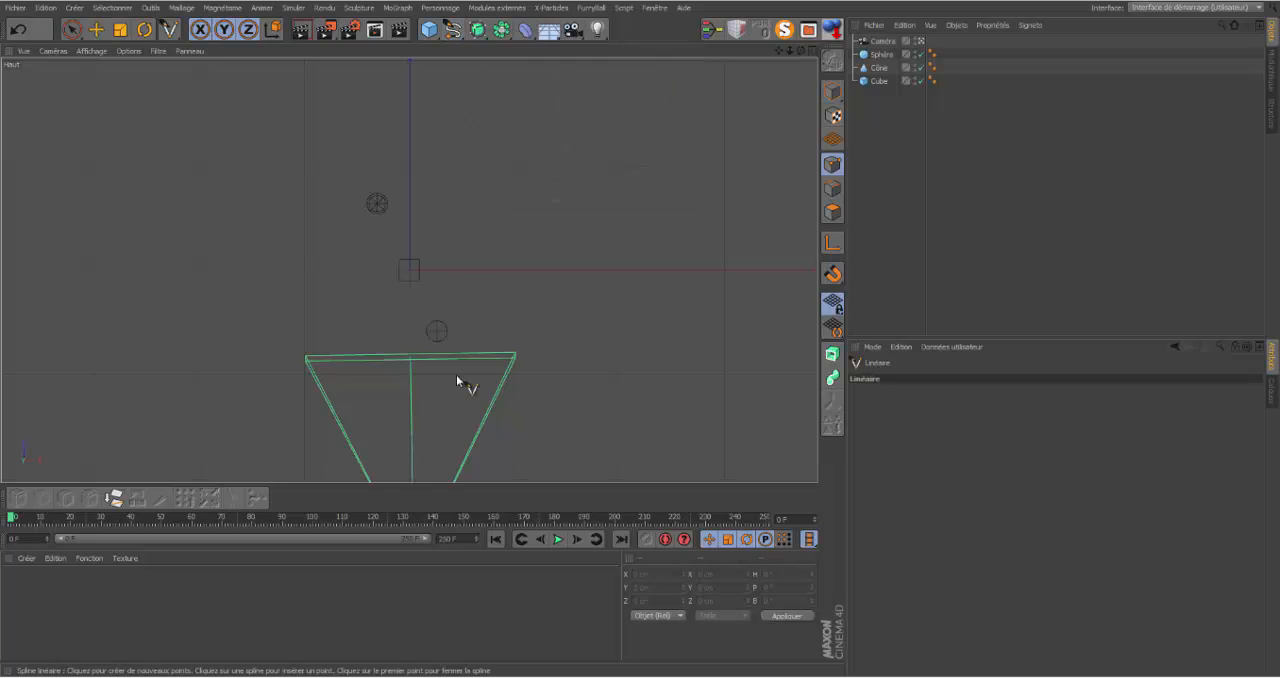
left_click(419, 457)
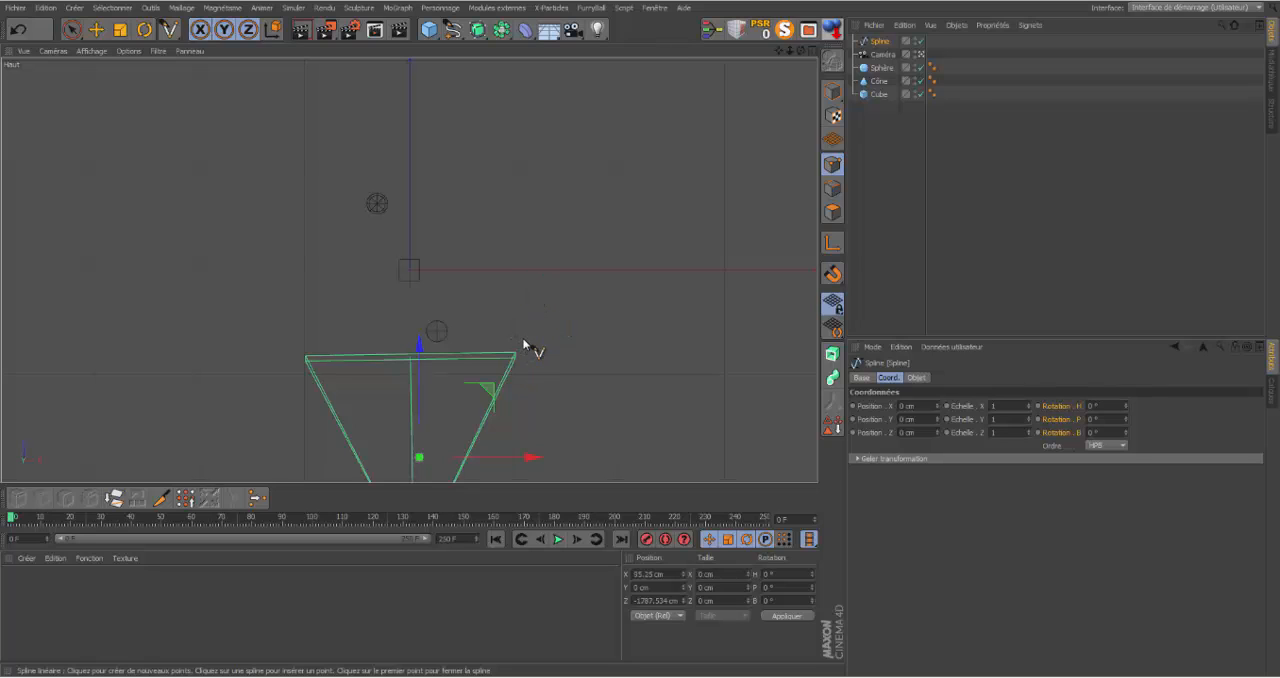
left_click(523, 340)
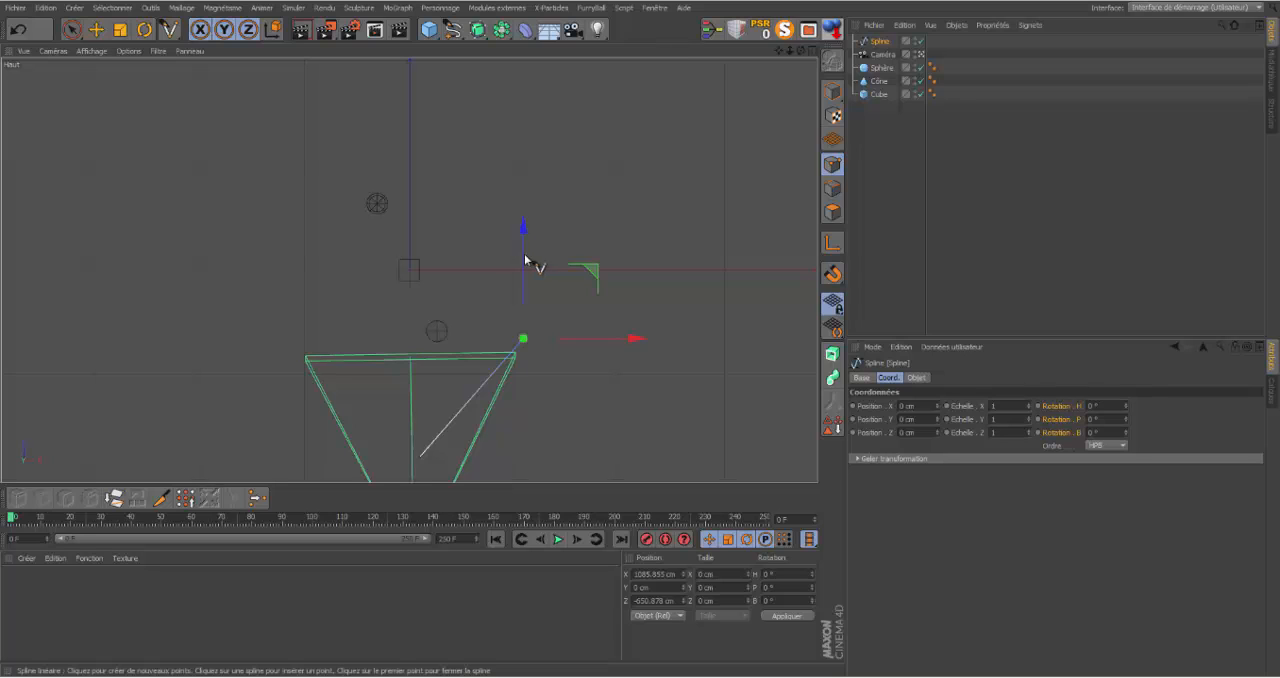
left_click(522, 254)
left_click(344, 335)
left_click(330, 318)
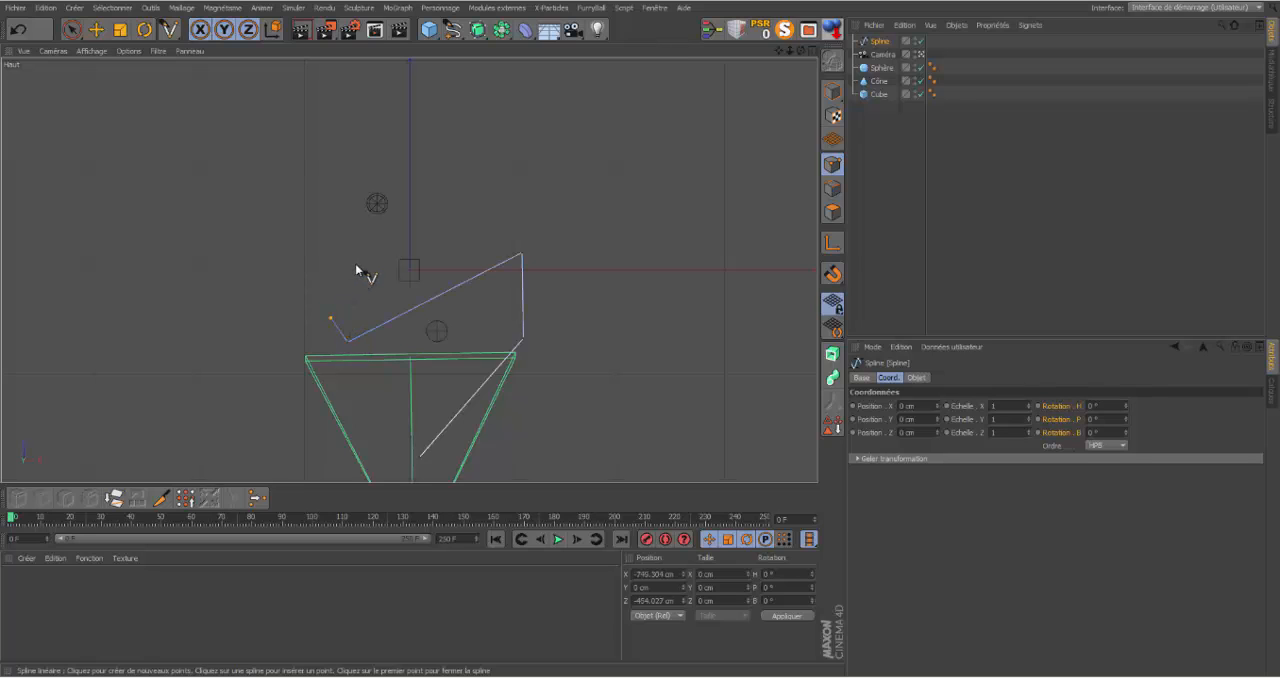
left_click(455, 156)
left_click(413, 137)
left_click(273, 176)
Step: Apply soft interpolation (Interpolation légère) to all of the spline's points to round its corners
key("e")
right_click(596, 165)
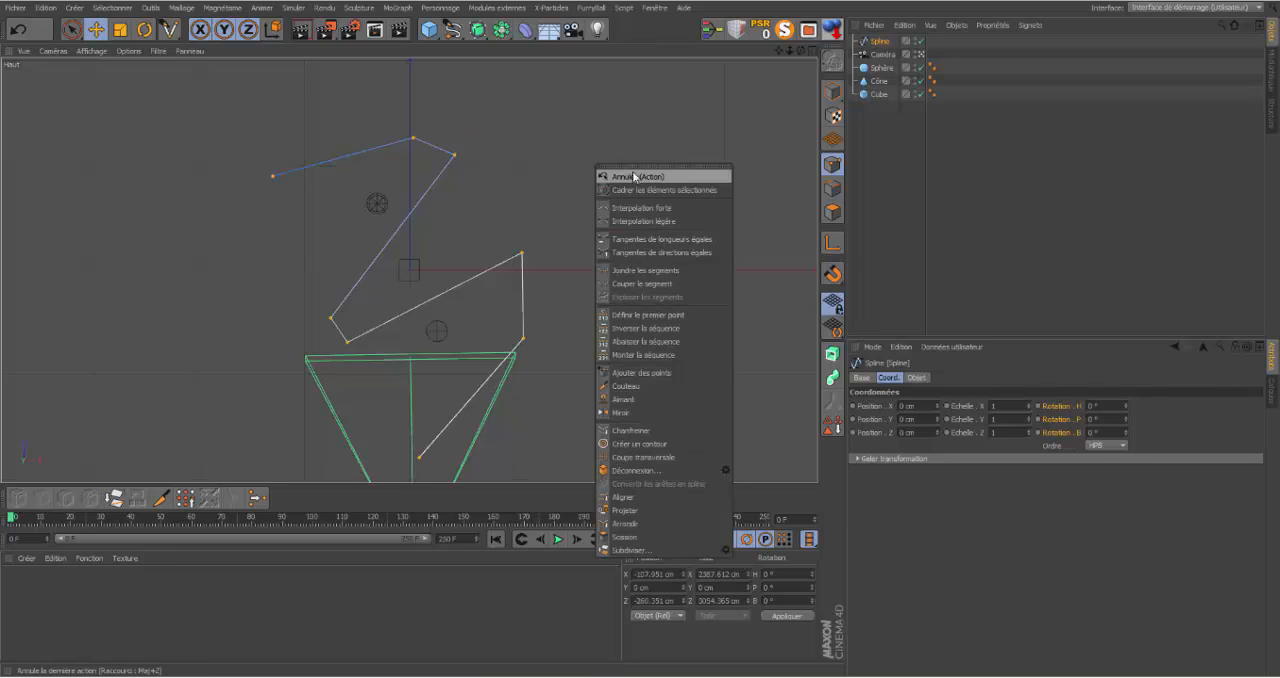
left_click(634, 221)
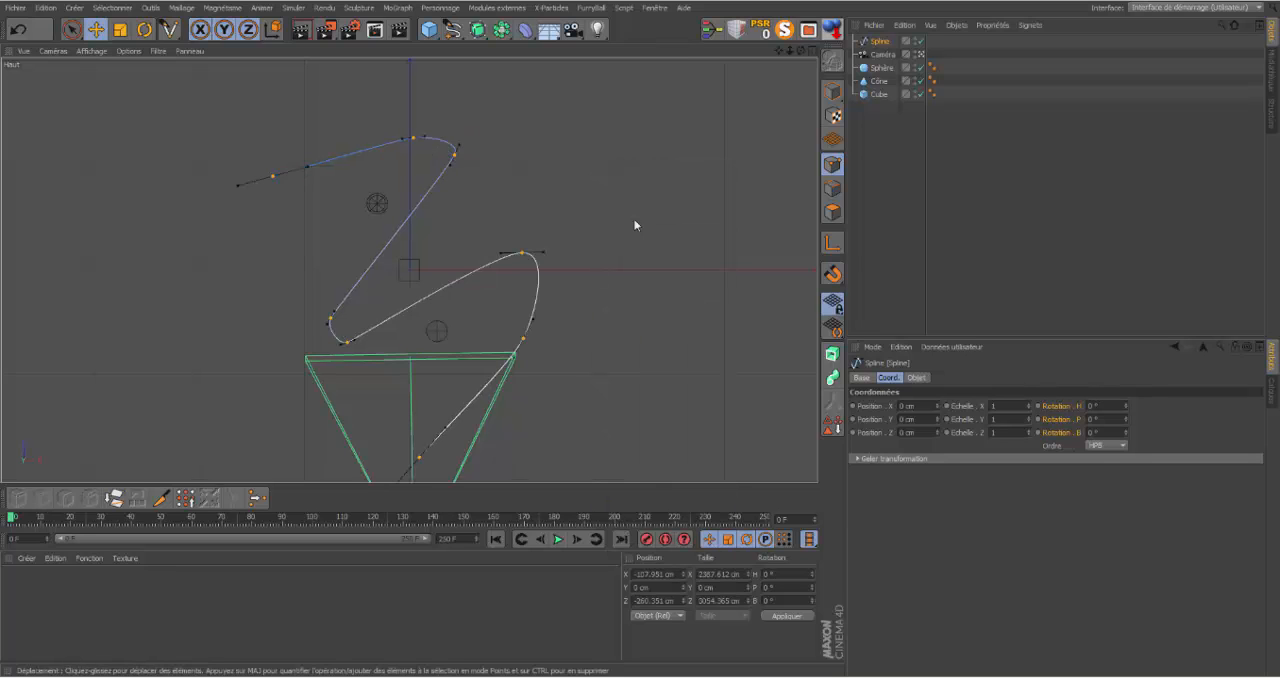
Step: Add an Align to Spline (Aligner sur la spline) tag to the camera
right_click(885, 57)
mouse_move(924, 64)
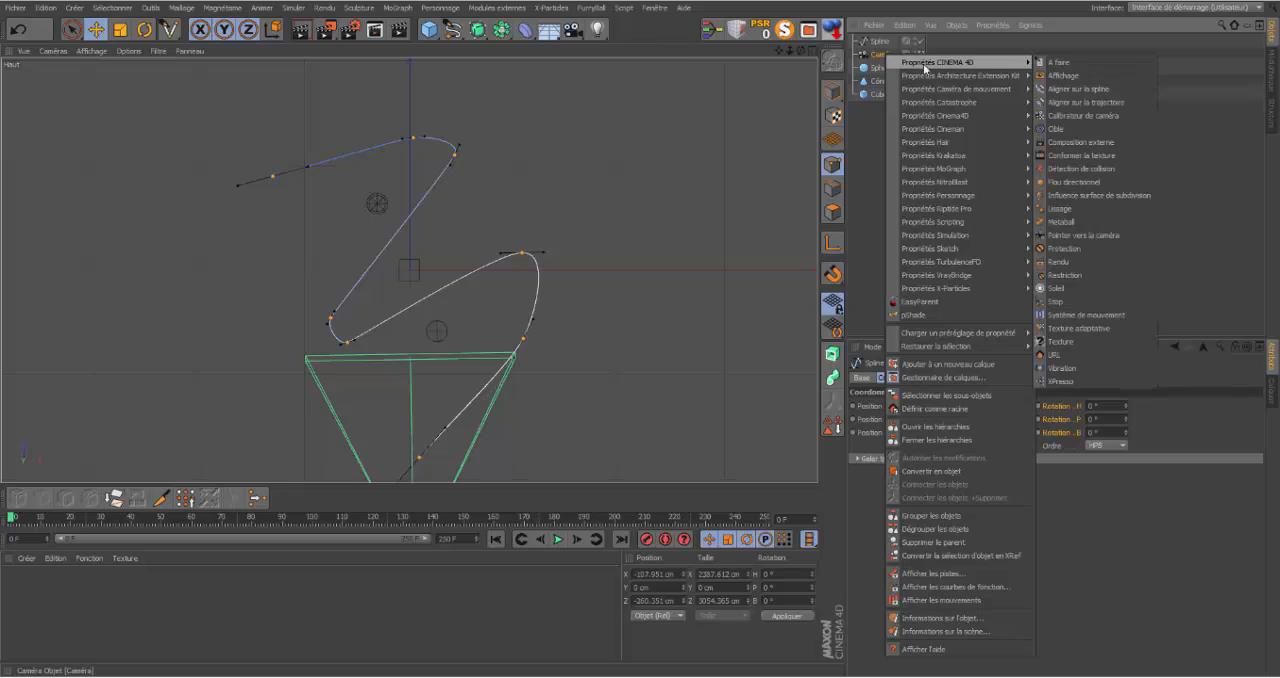
left_click(1078, 88)
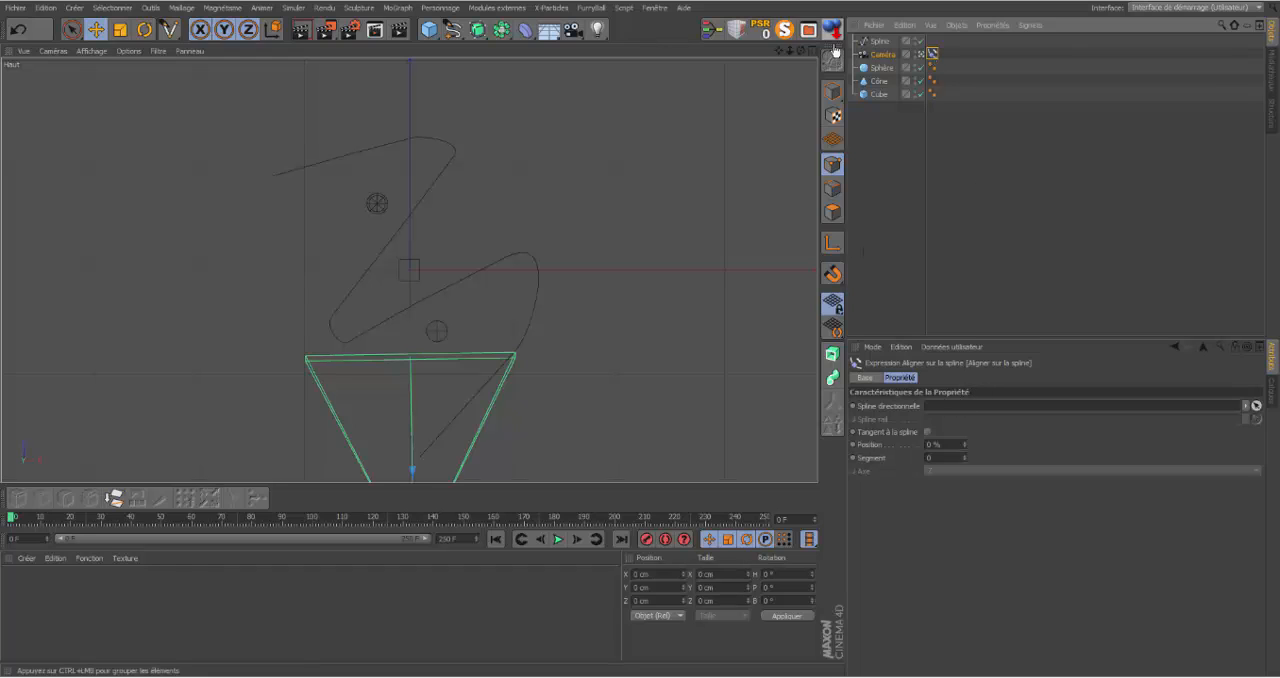
Step: Assign the spline as the tag's directional path (Spline directionnelle) and keyframe its Position at 0 % on frame 0
left_click_drag(874, 44, 955, 407)
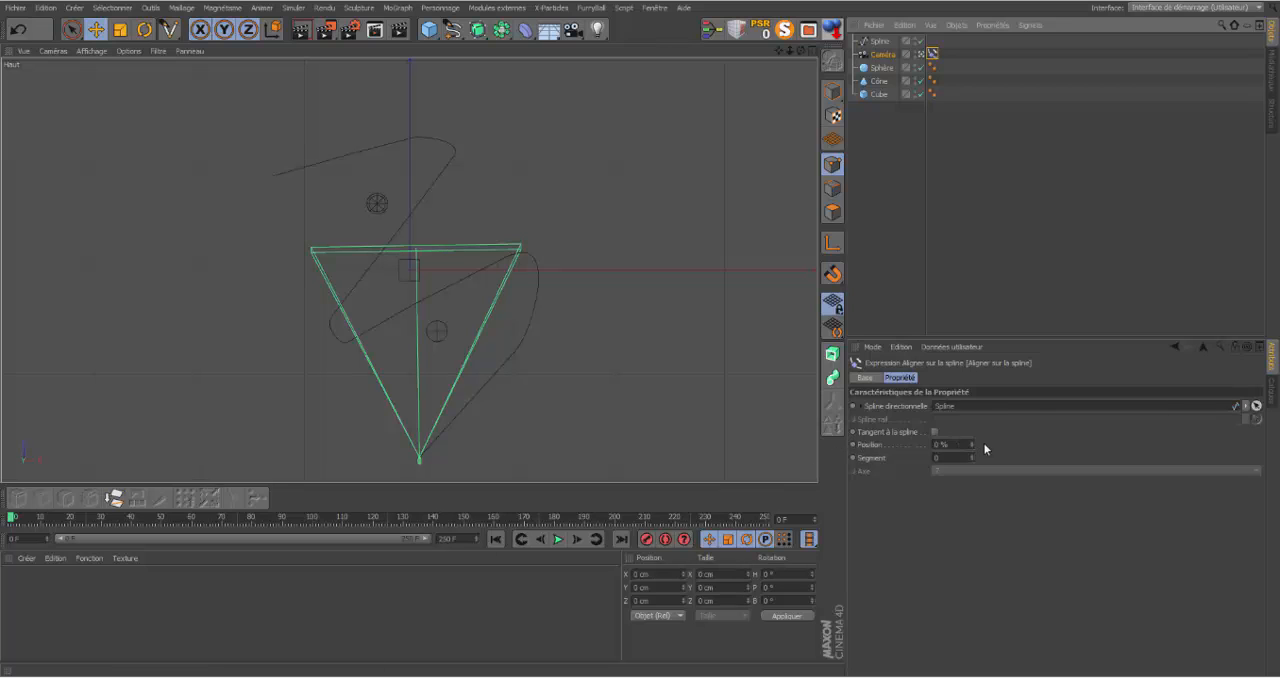
mouse_move(972, 442)
left_mouse_down()
mouse_move(1045, 442)
mouse_move(960, 442)
left_mouse_up()
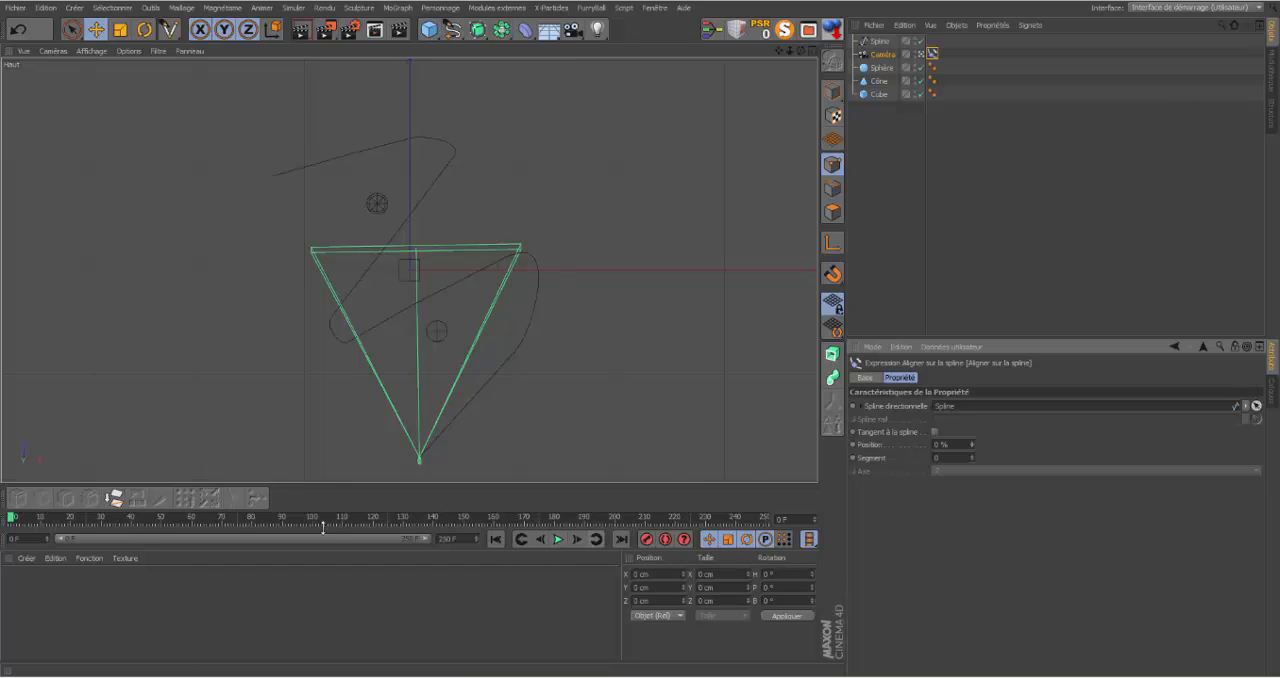
left_click(852, 444)
Step: Keyframe the tag's Position at 100 % on frame 250 and preview the animation from the start
left_click(622, 539)
left_click_drag(972, 444, 973, 350)
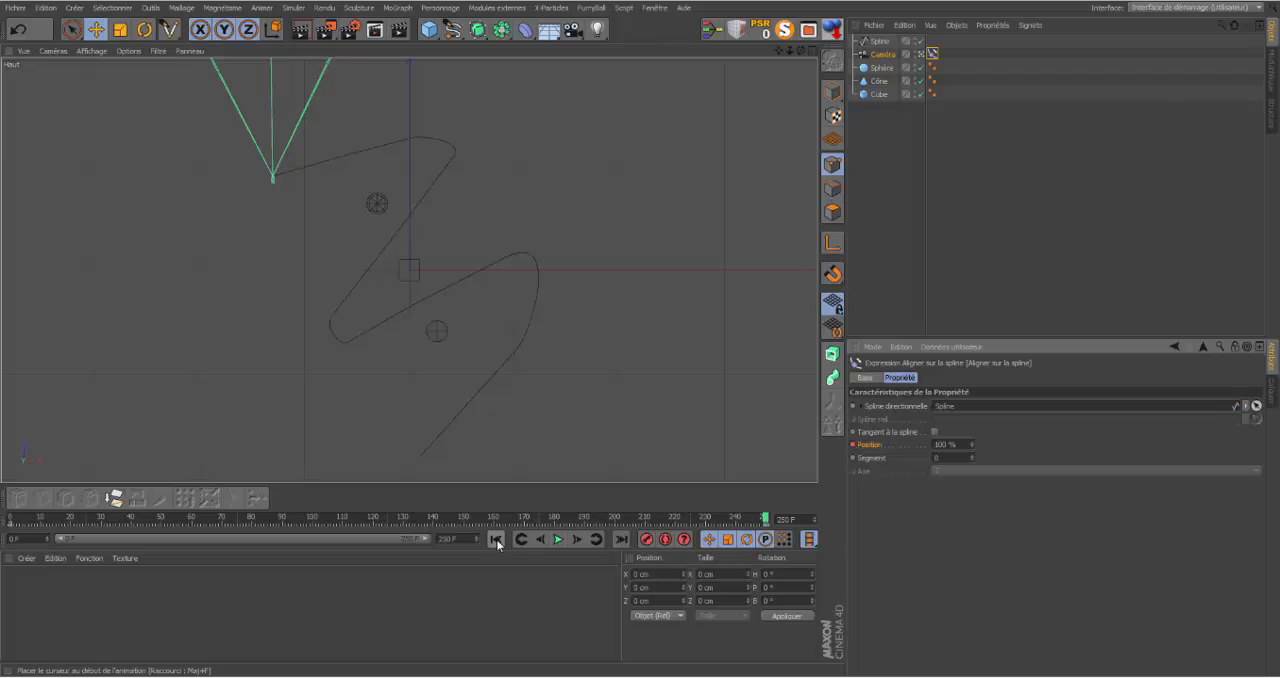
left_click(495, 539)
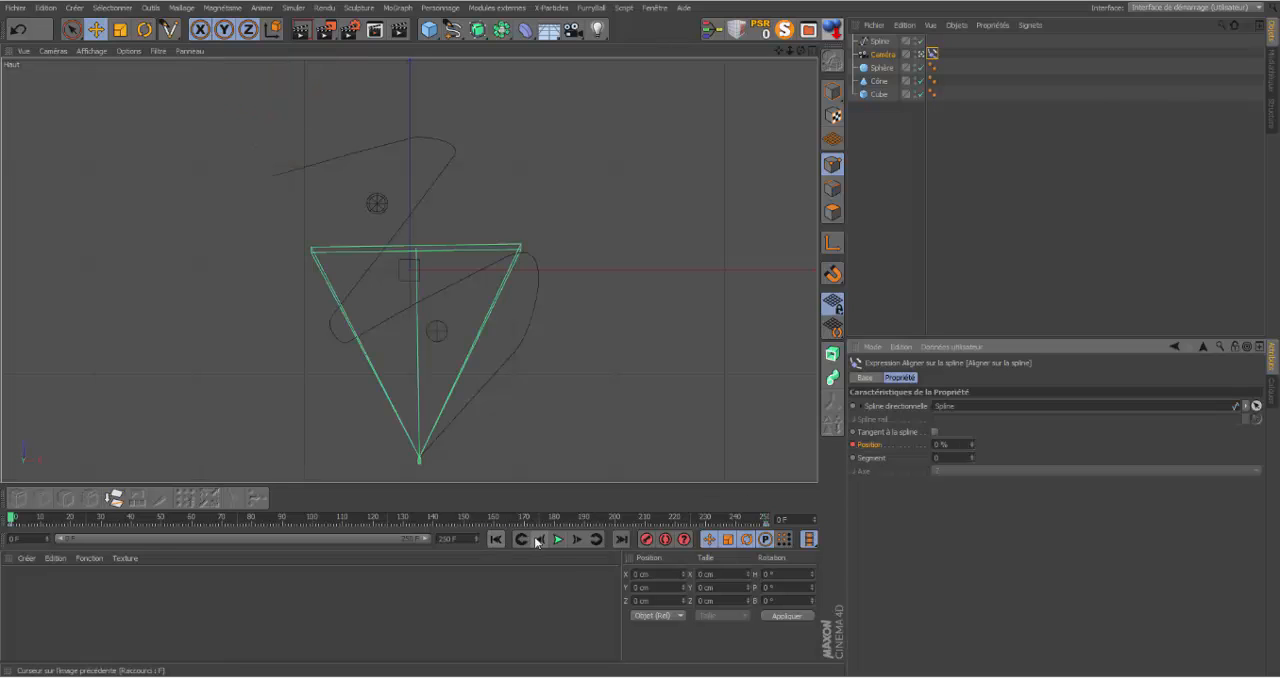
left_click(558, 539)
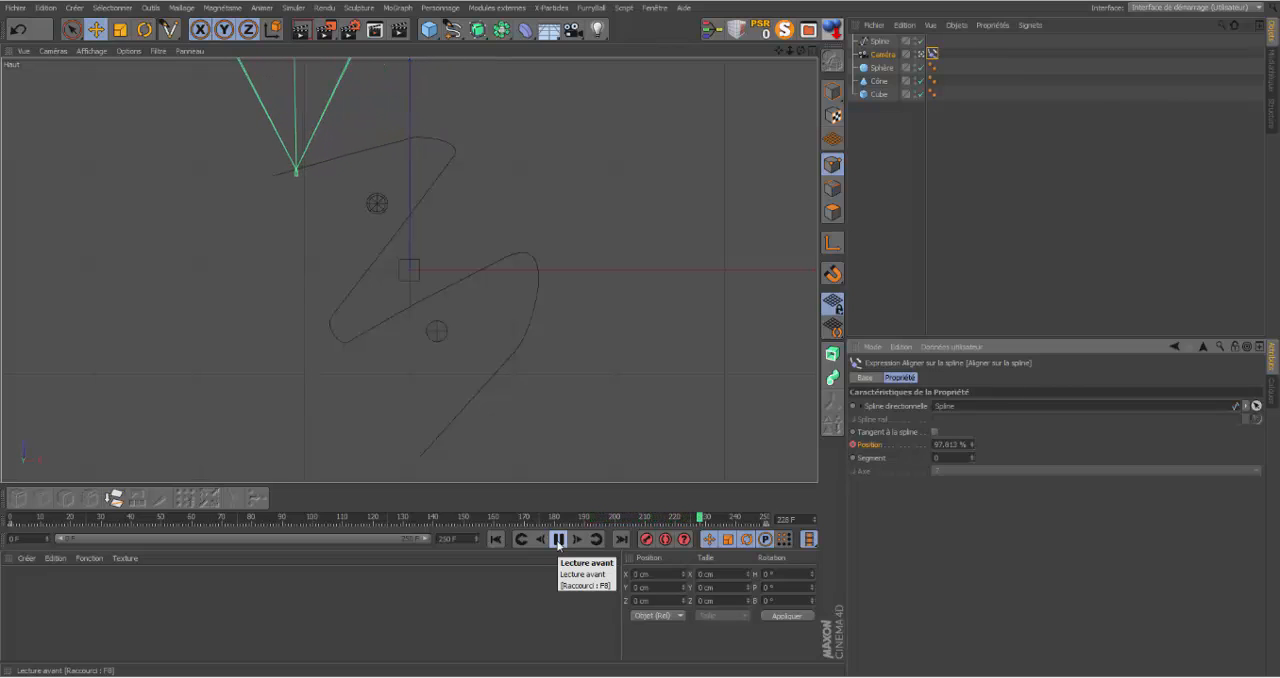
left_click(496, 539)
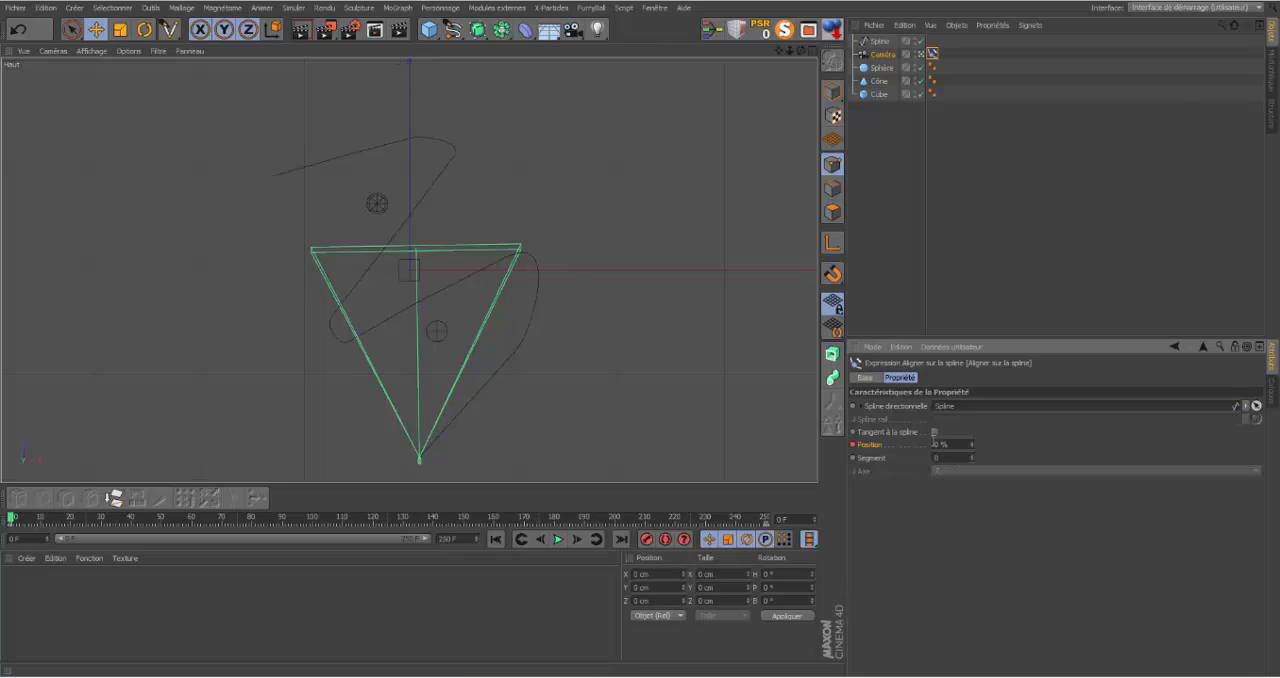
Step: Enable Tangent à la spline so the camera turns along the path, and play the animation to check it
left_click(935, 432)
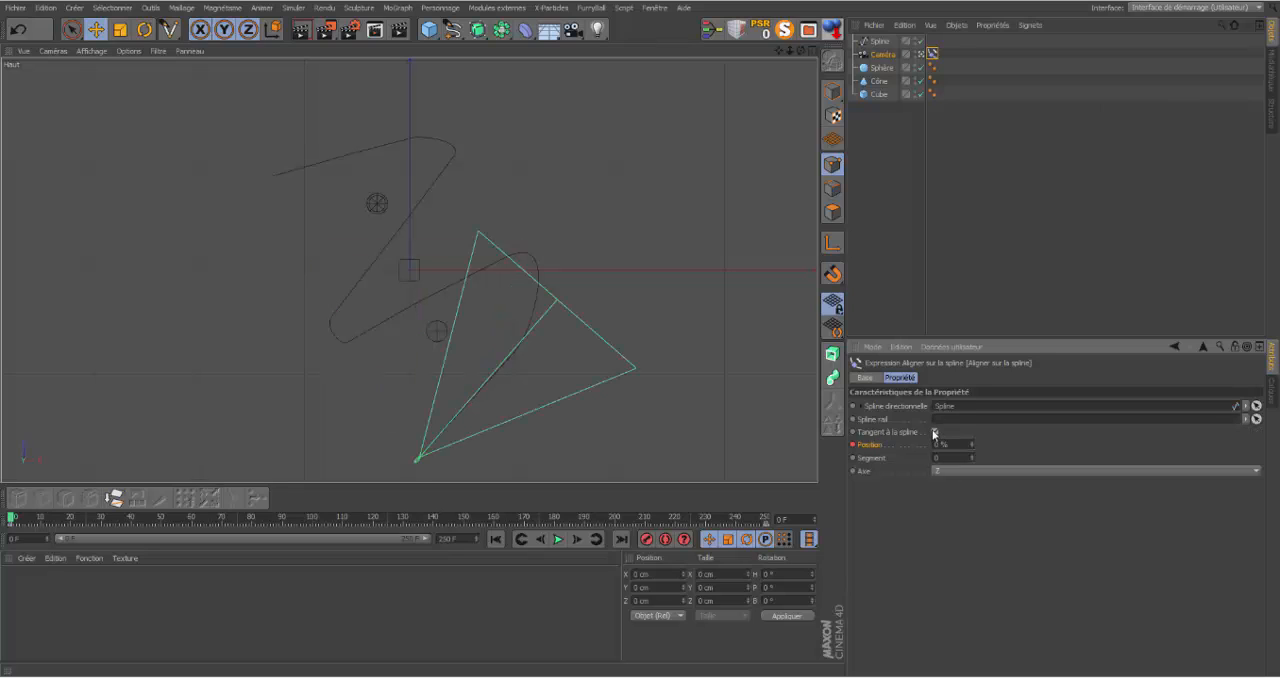
left_click(557, 540)
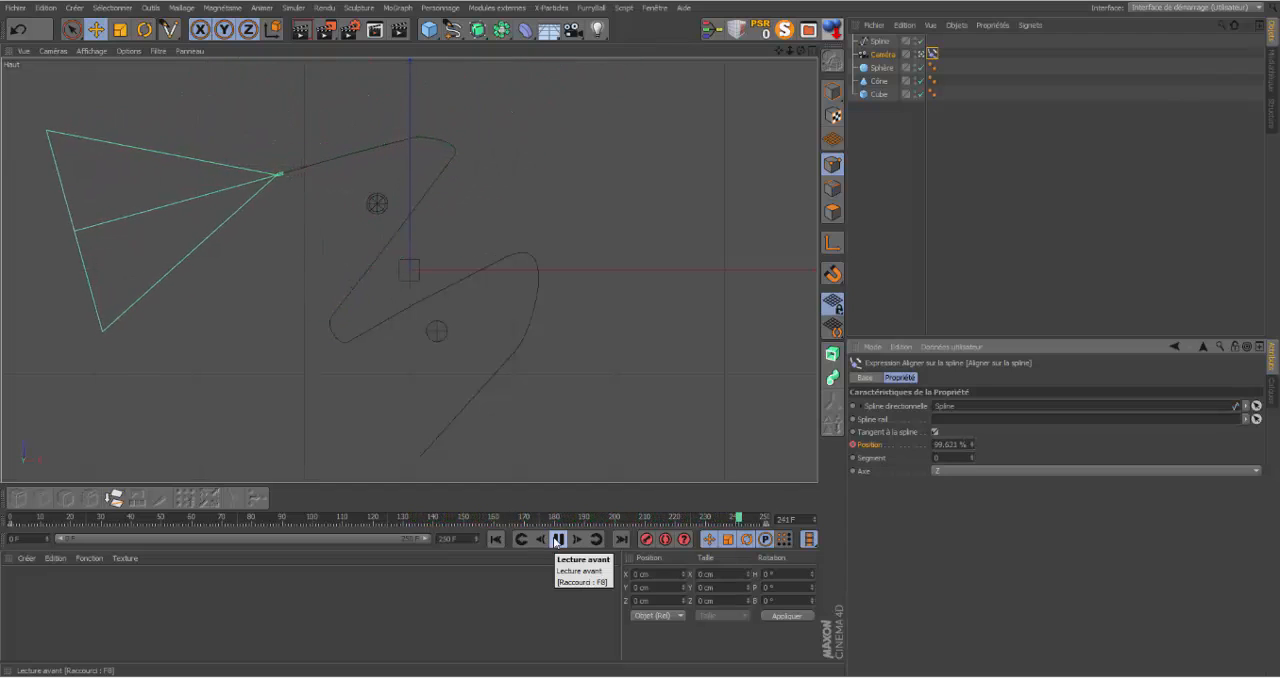
left_click(496, 539)
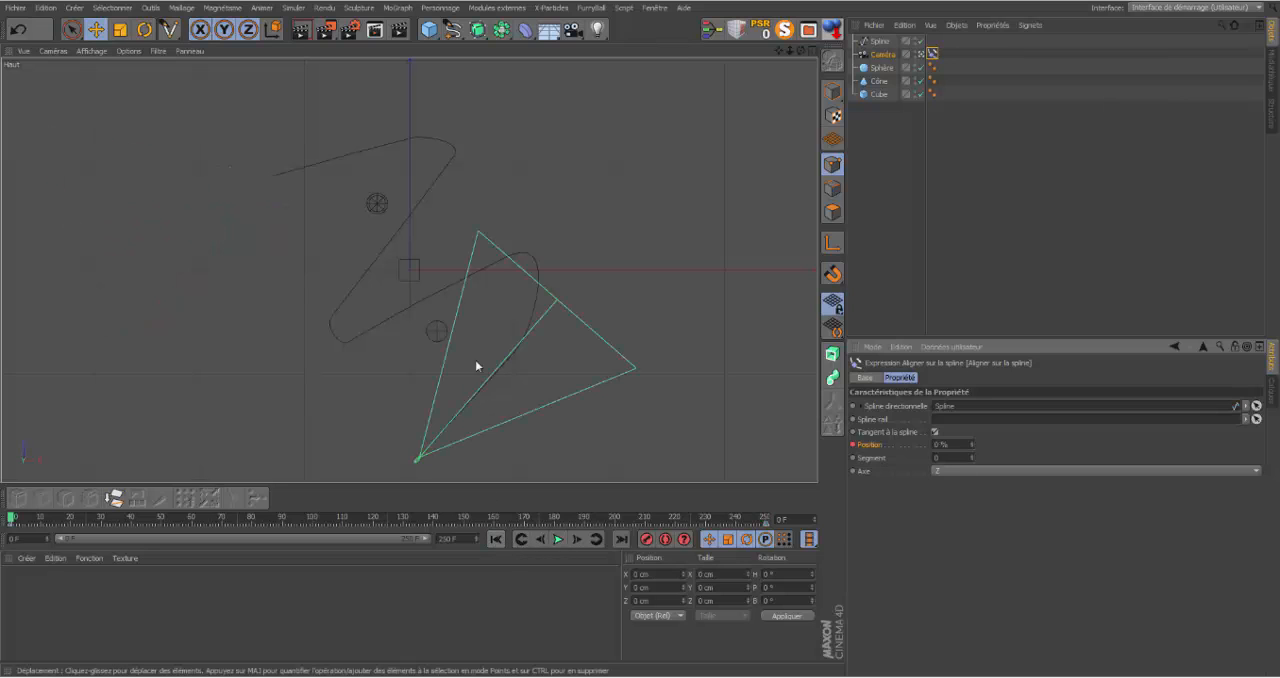
left_click(558, 540)
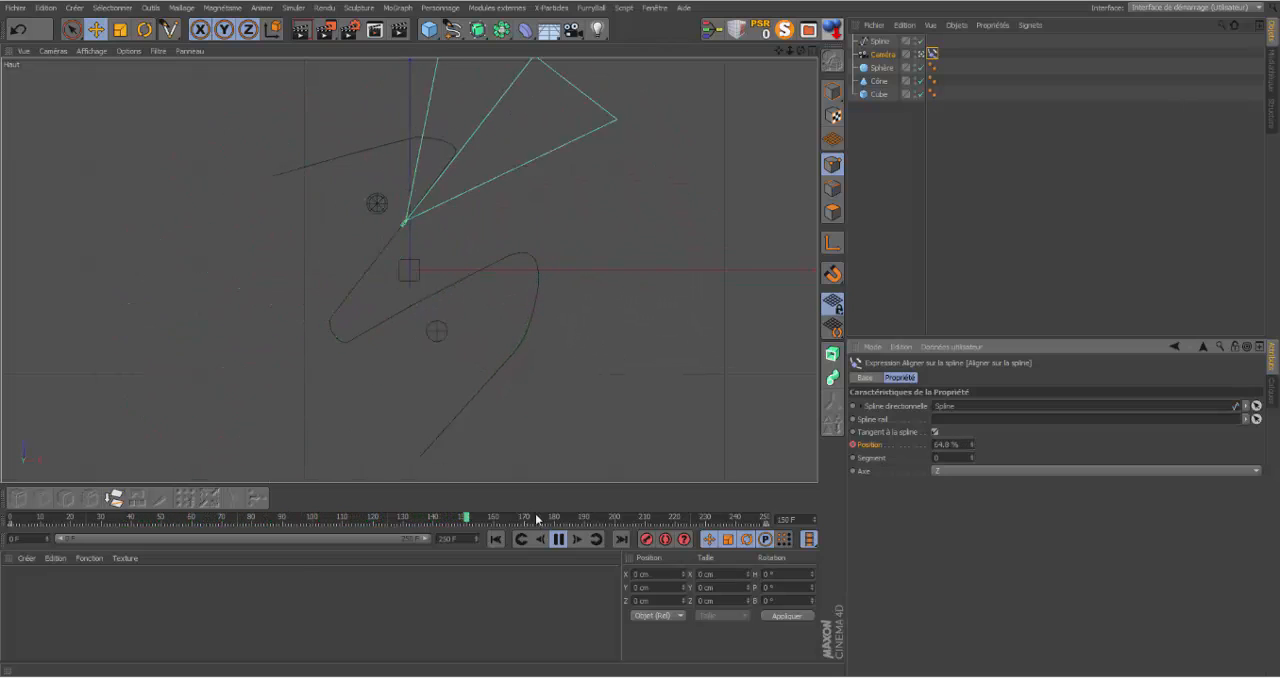
left_click(558, 540)
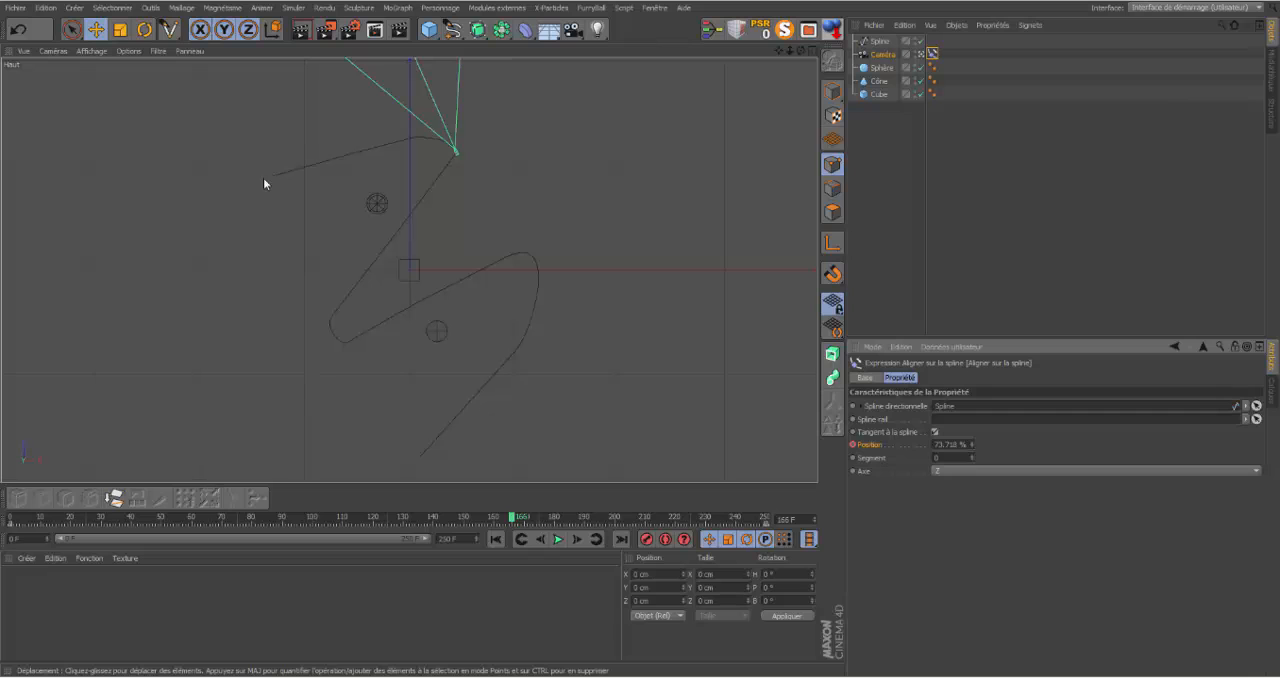
Step: Open the timeline (Ligne temporelle) and display the whole function curve of the Aligner sur la spline tag's Position track
left_click(652, 9)
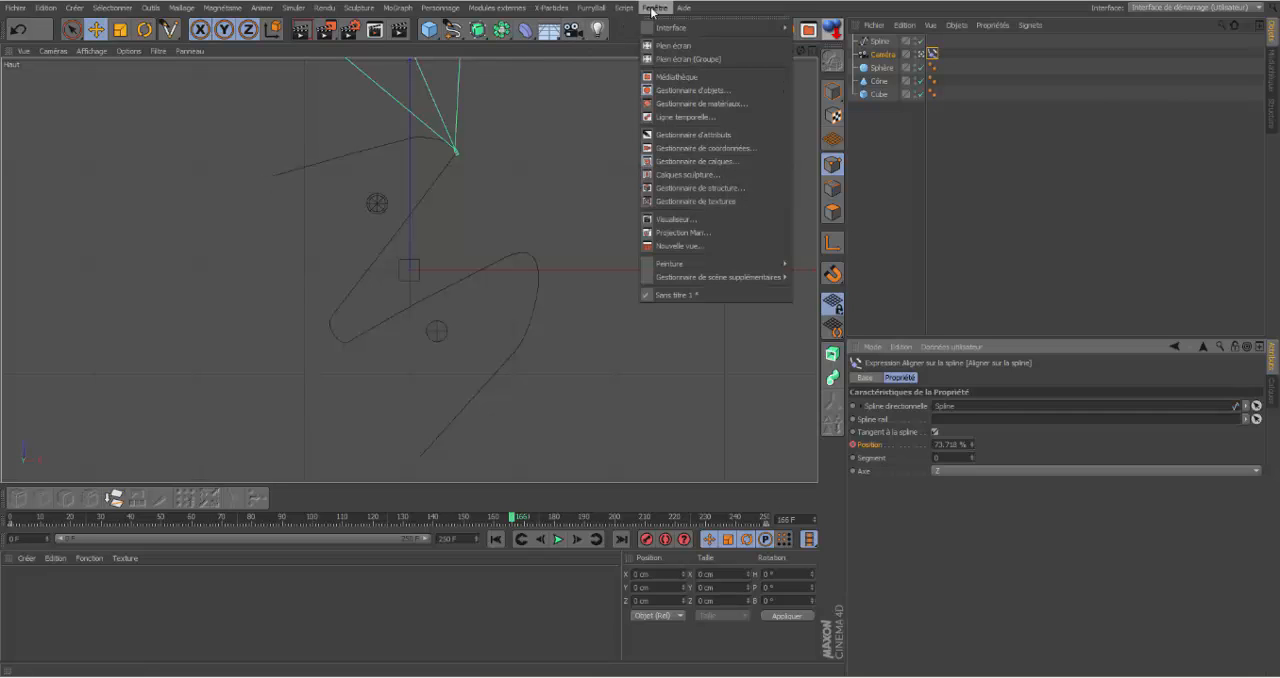
left_click(674, 117)
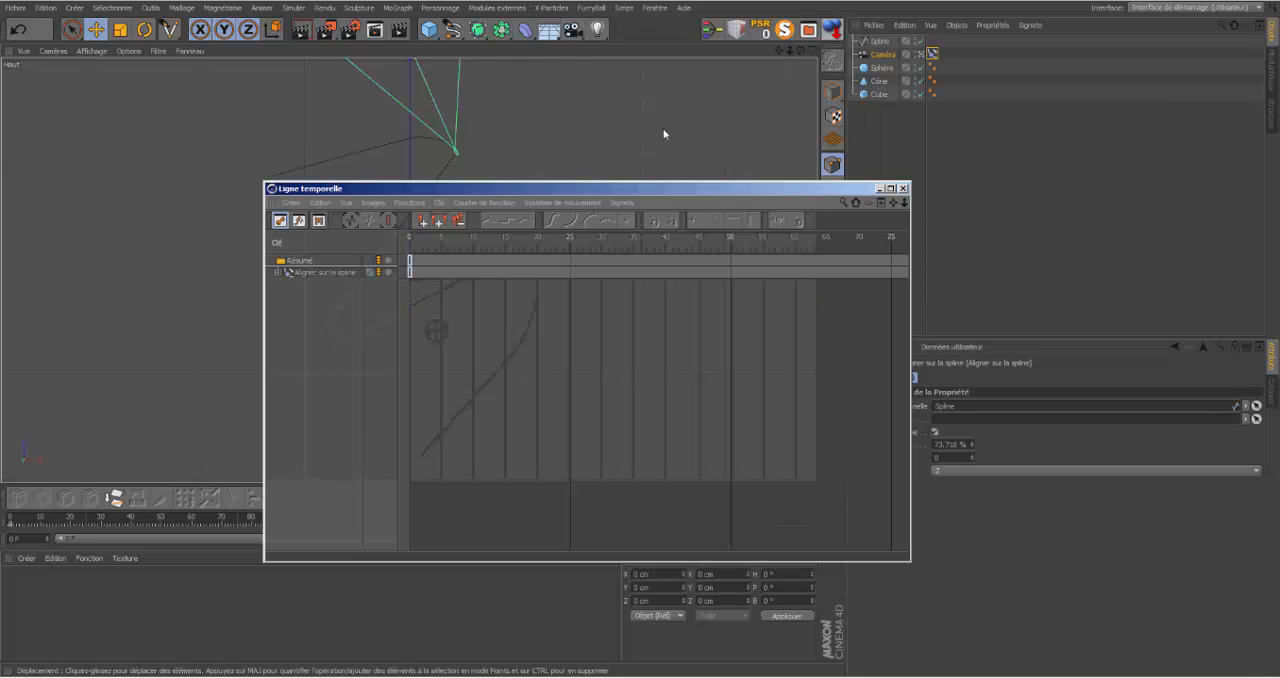
left_click(278, 272)
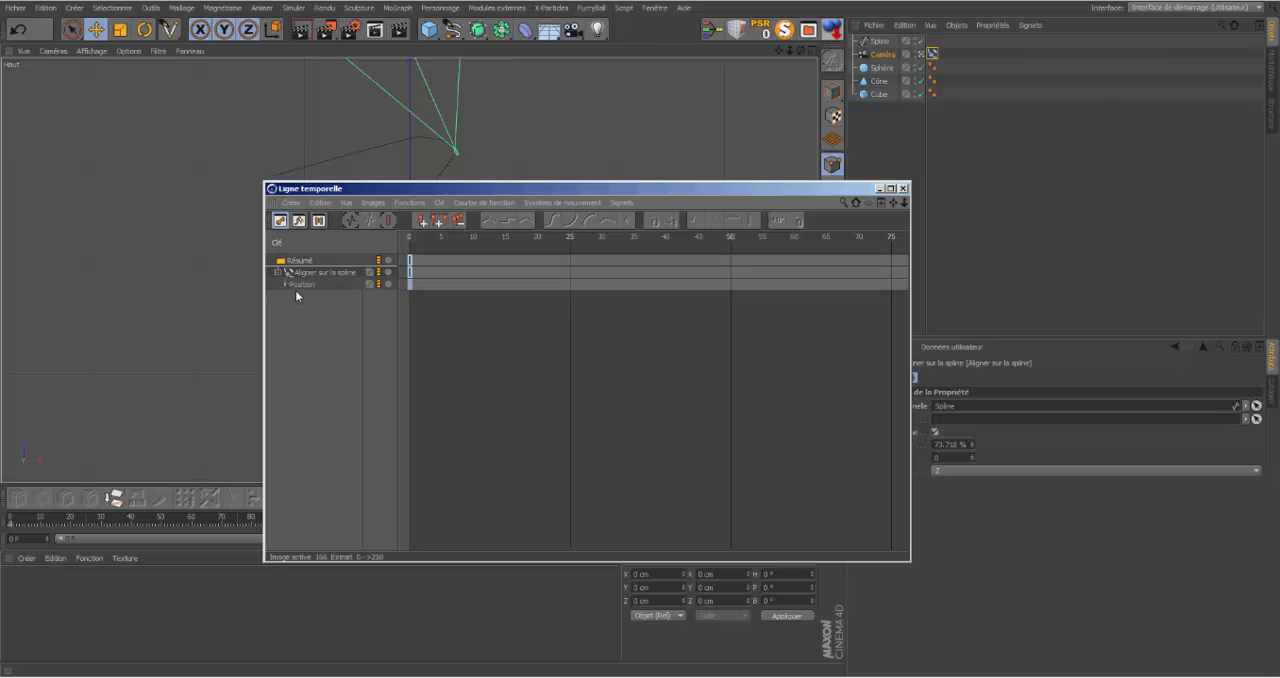
left_click(285, 284)
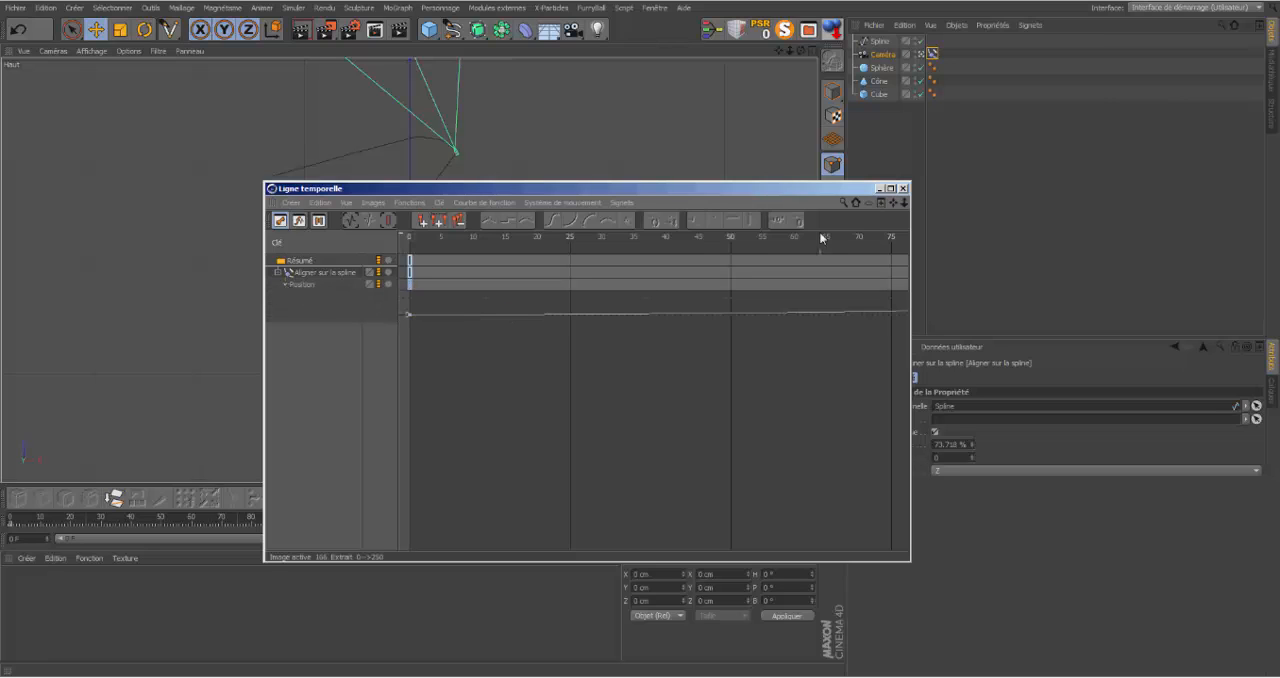
left_click_drag(905, 204, 680, 204)
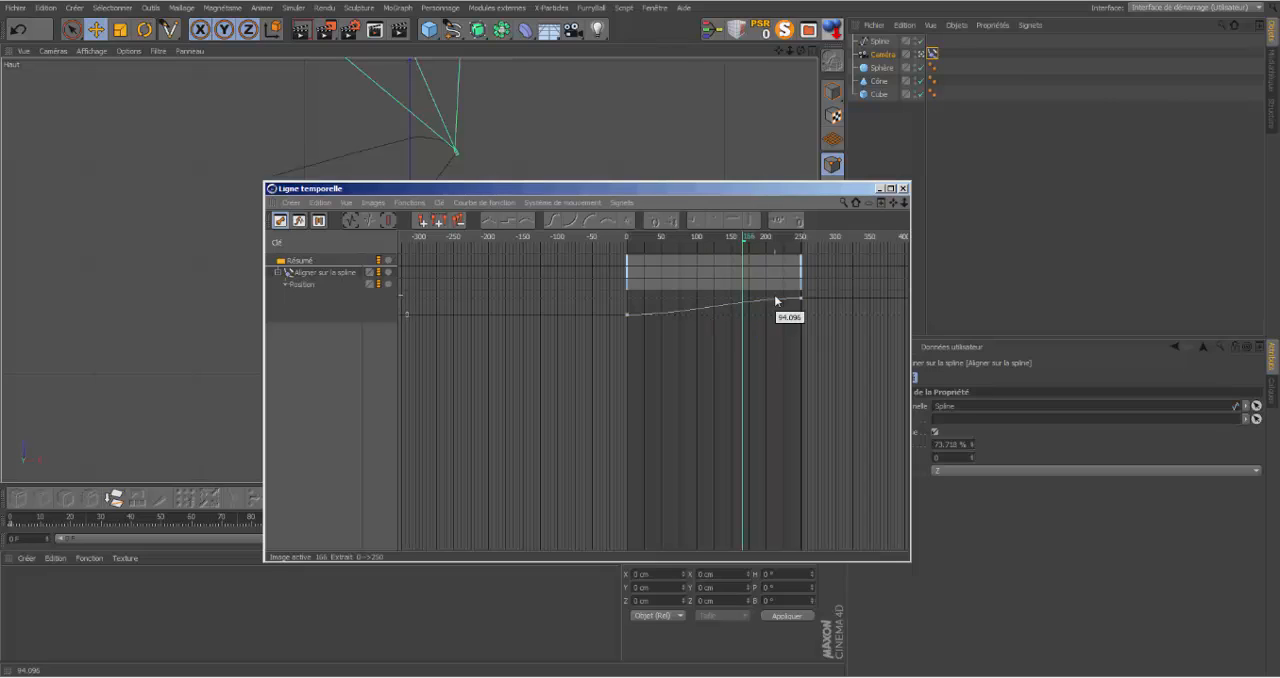
Step: Apply linear interpolation to both keys of the Position track and close the timeline
left_click(626, 318)
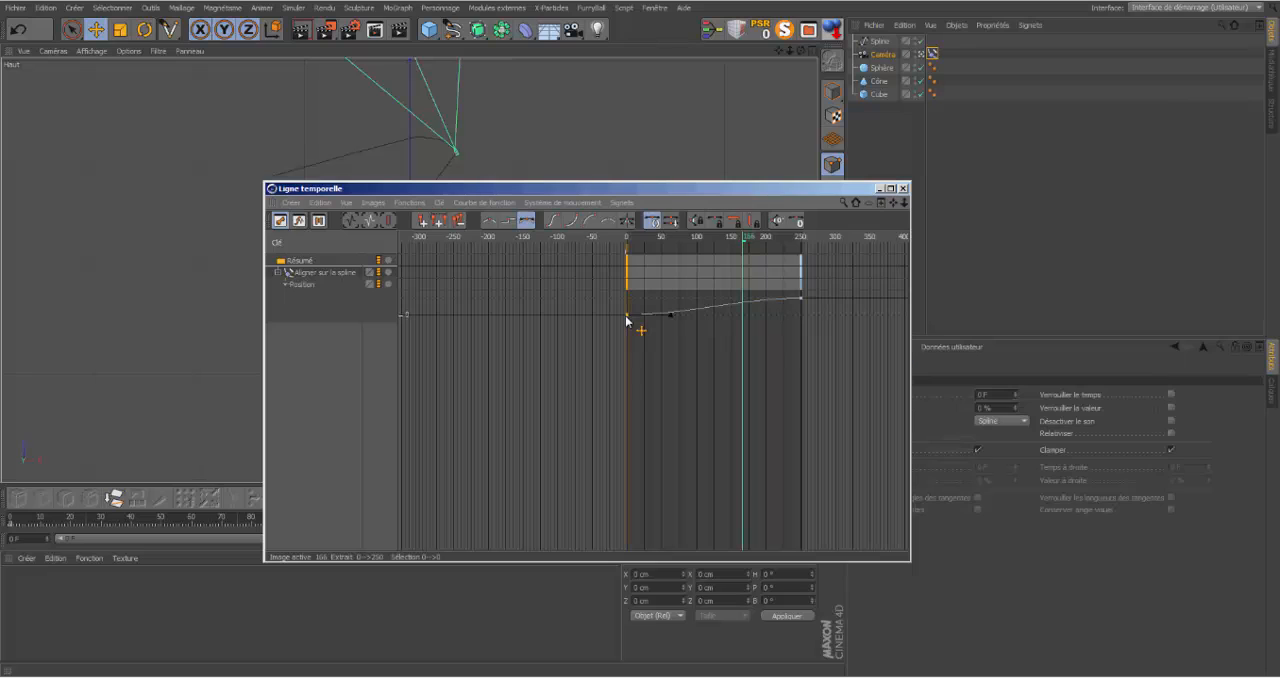
left_click(801, 298, "shift")
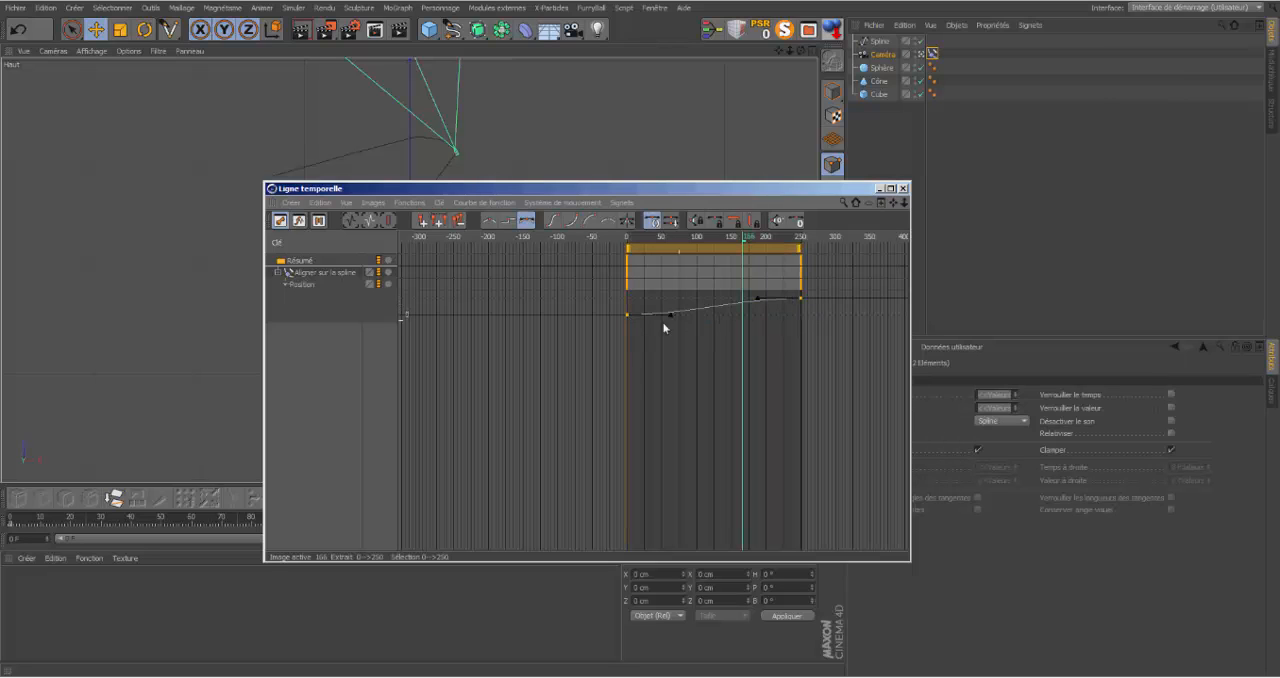
left_click(316, 273)
left_click(340, 366)
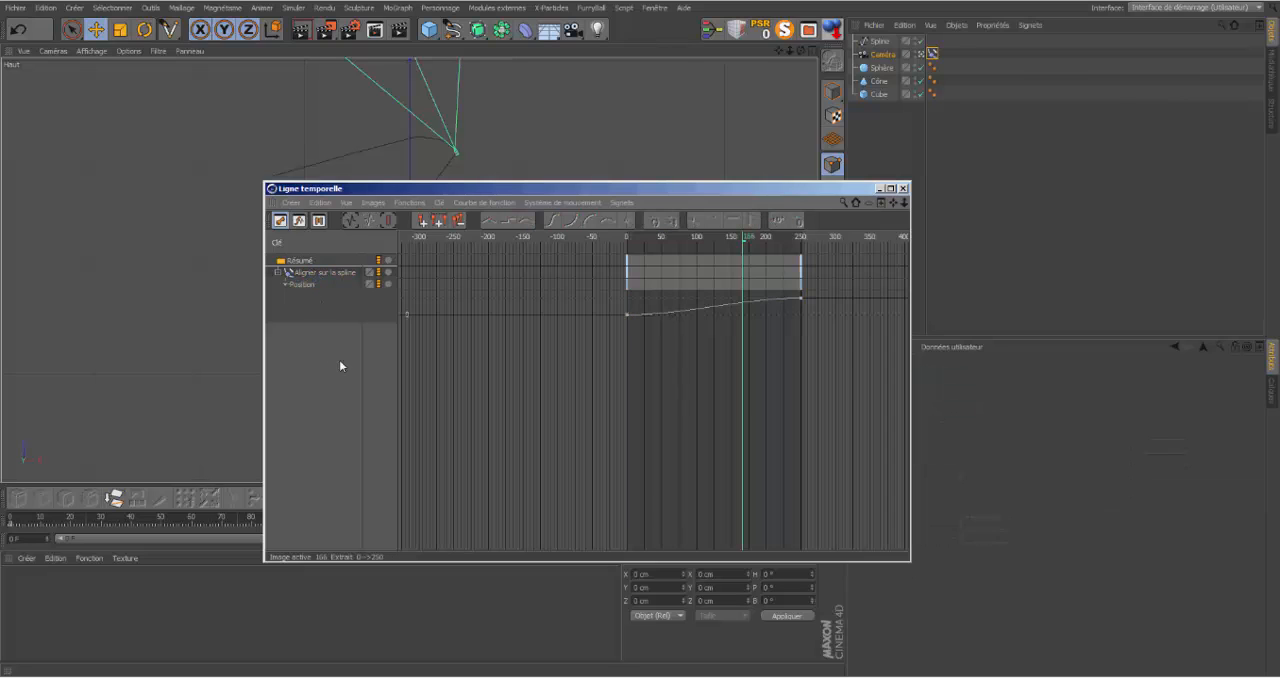
left_click(343, 276)
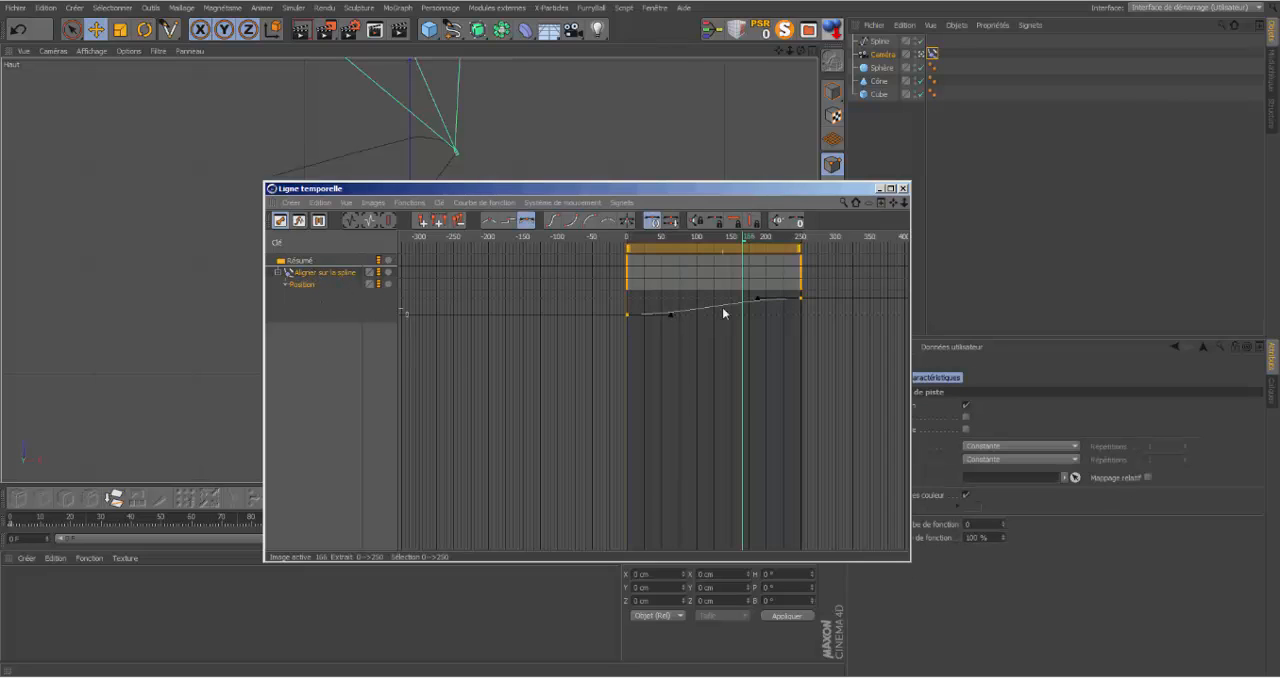
left_click(490, 222)
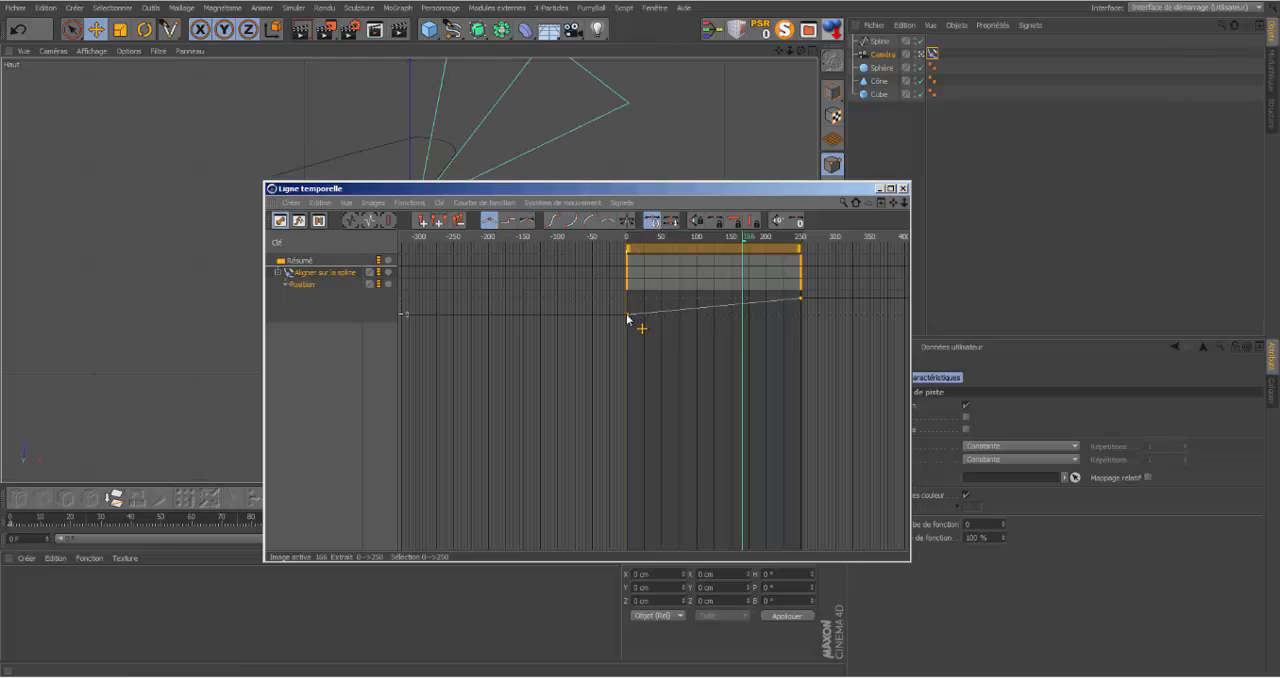
left_click(903, 188)
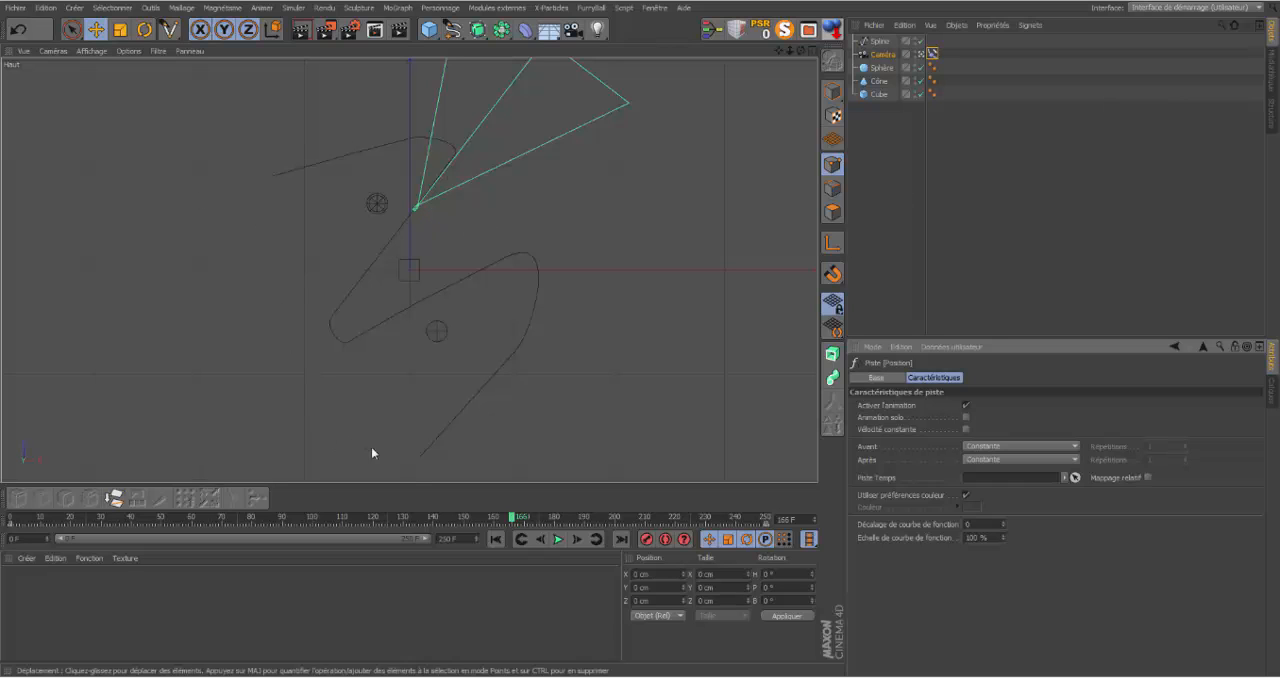
Step: Play the animation from the start to check the camera's constant speed along the spline, and return to frame 0
left_click(496, 539)
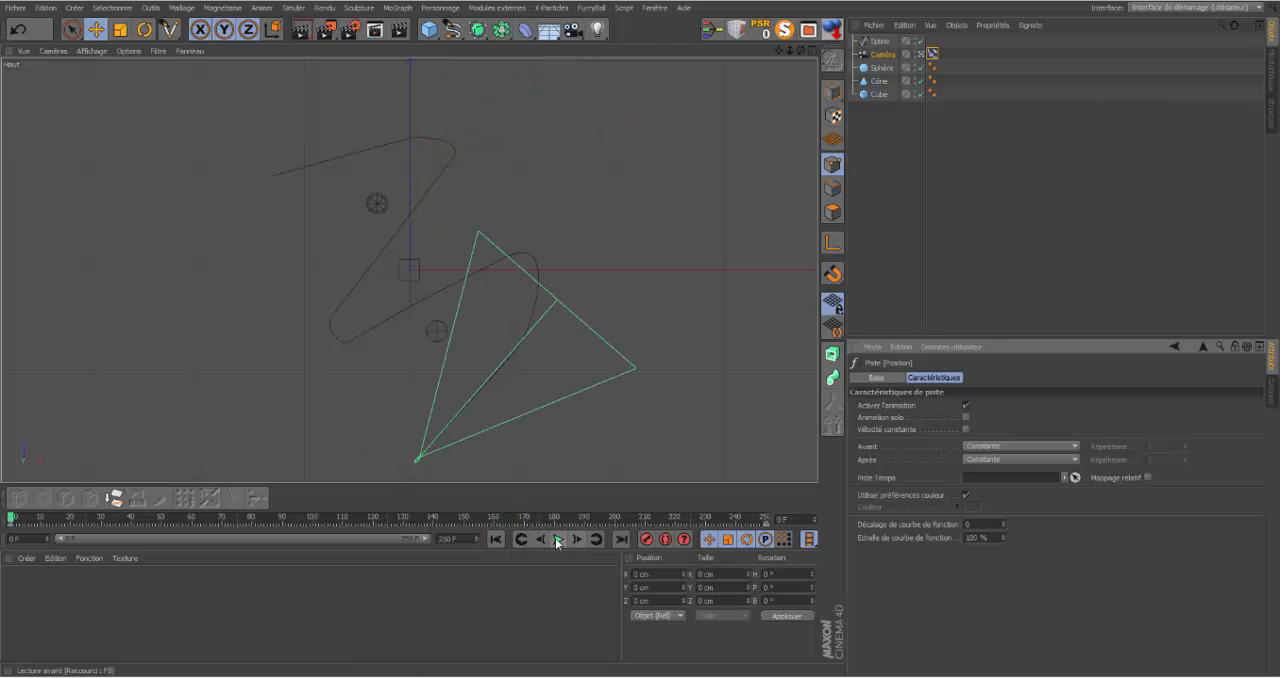
left_click(557, 540)
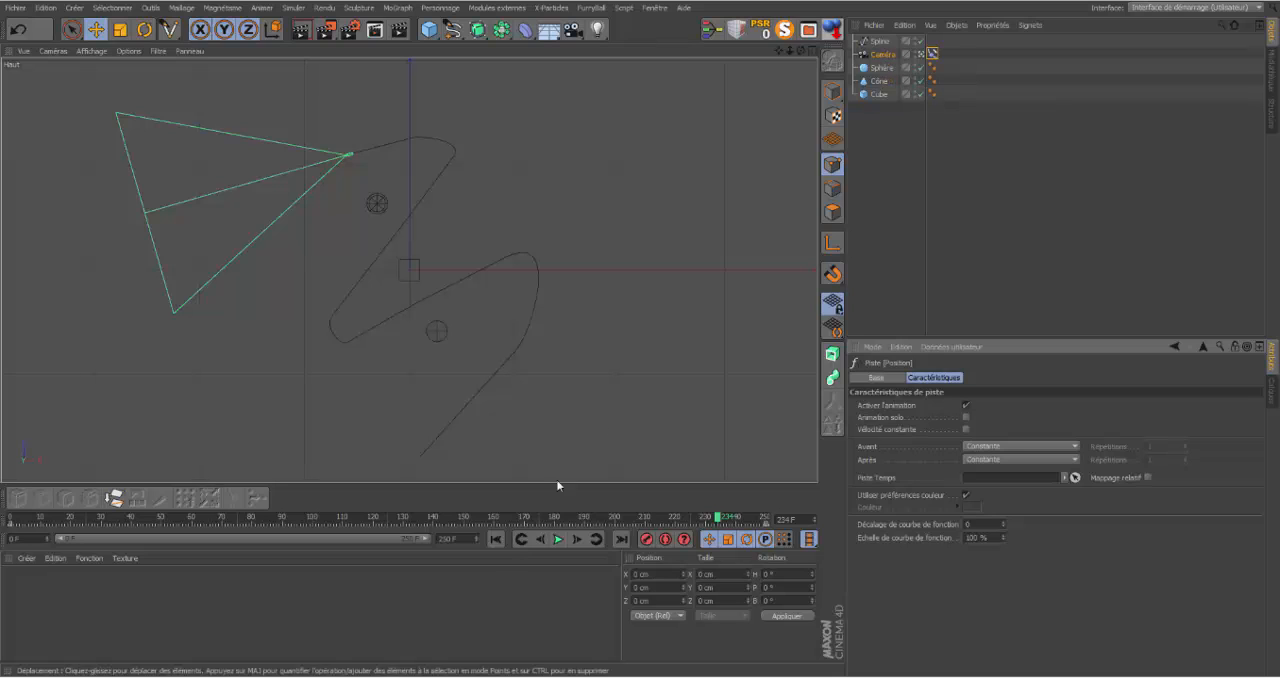
left_click(497, 539)
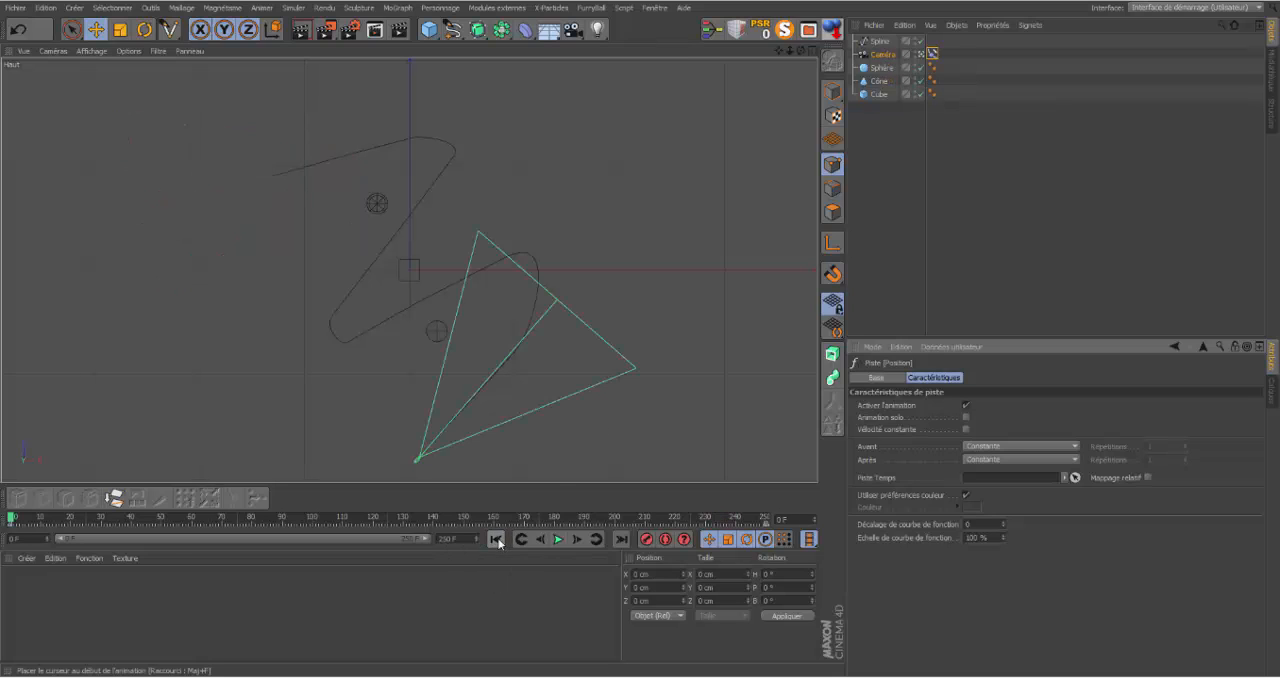
Step: Set the spline's Interpolation to Uniforme and play the animation to check the camera's motion
left_click(880, 42)
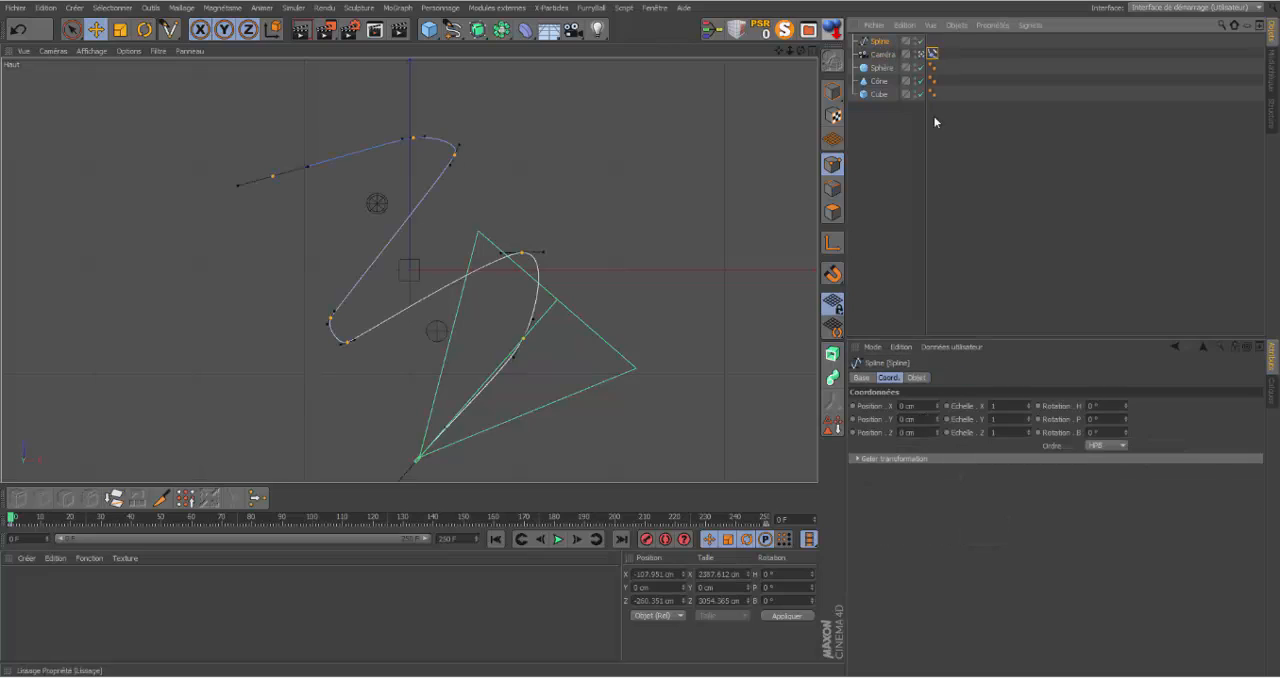
left_click(917, 378)
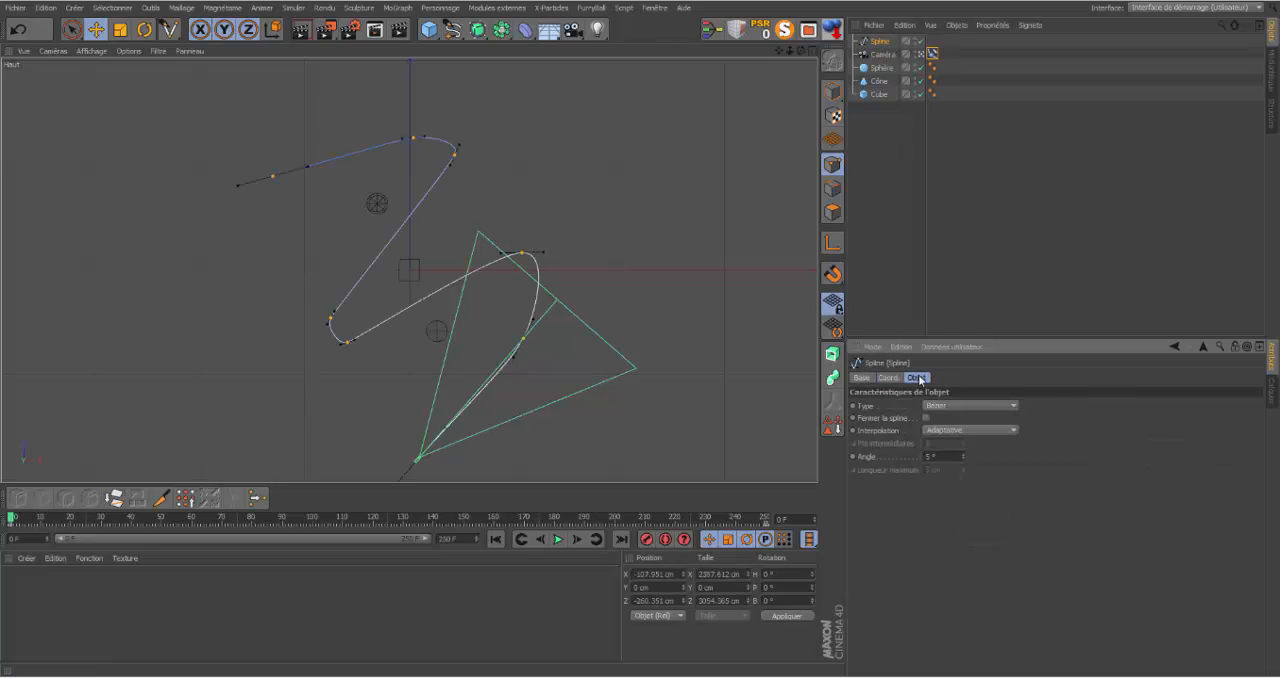
left_click(1014, 430)
left_click(973, 467)
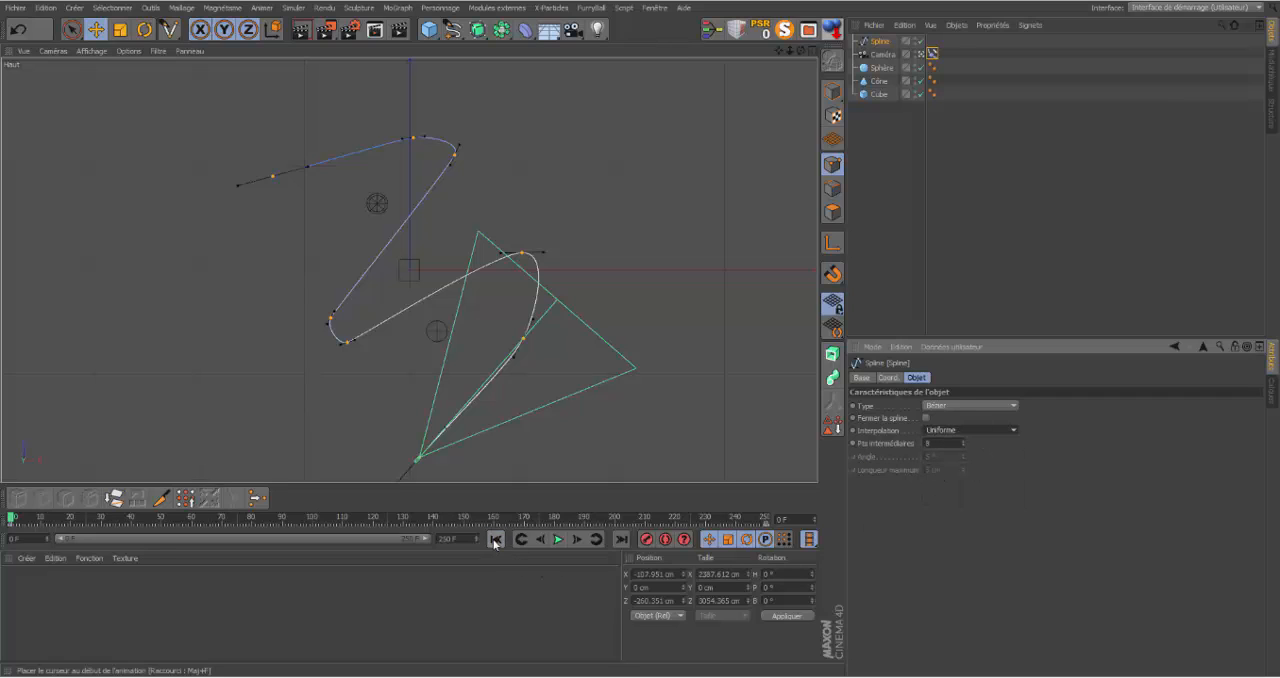
left_click(558, 540)
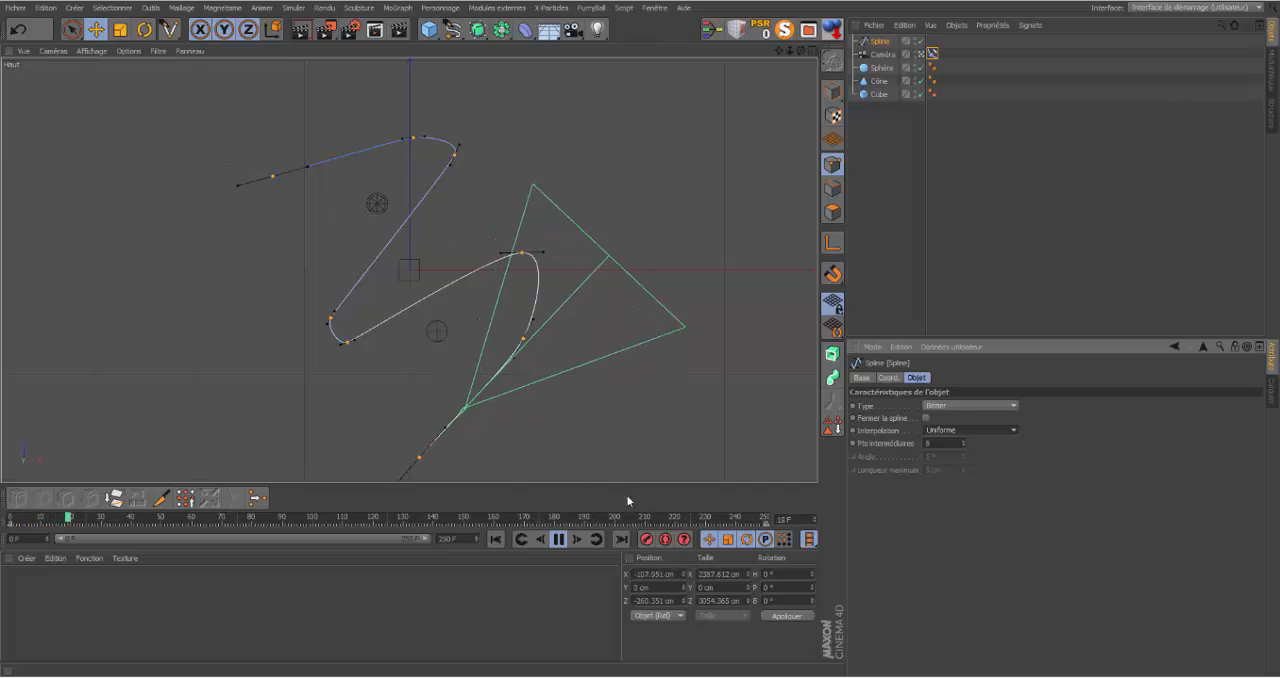
left_click(558, 539)
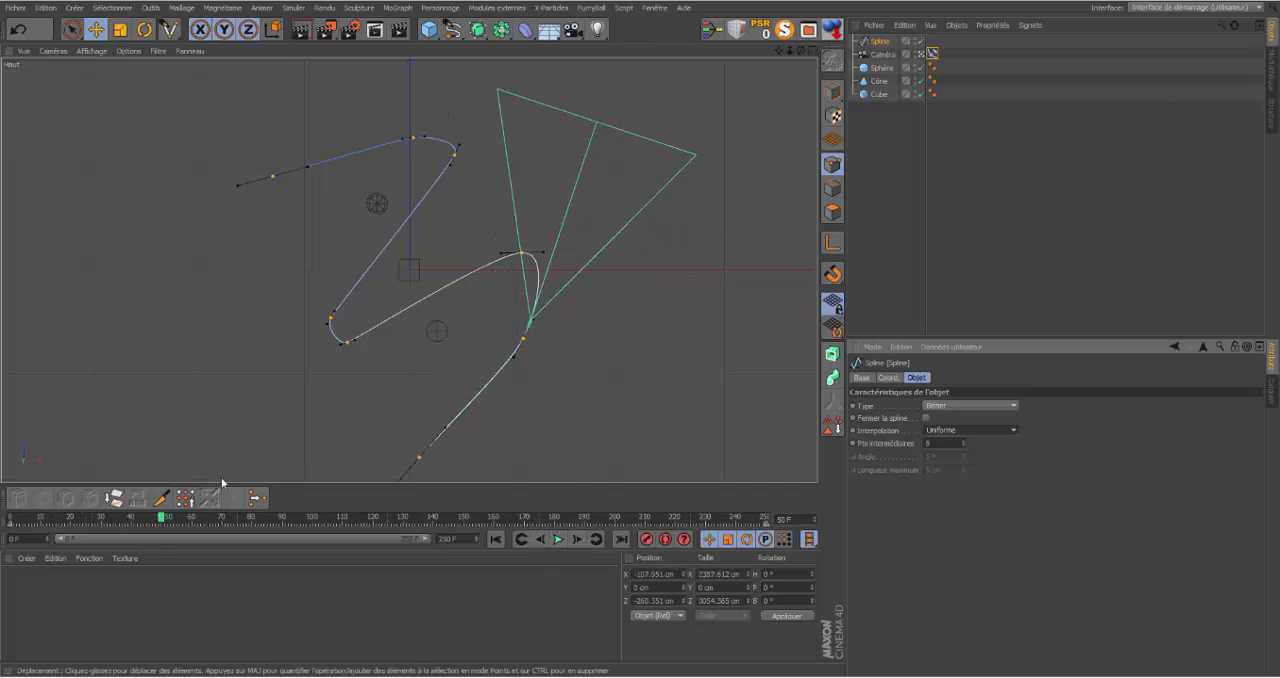
Step: Try to cut the long spline segment beside the cube with the Knife (Couteau) tool to add a point
left_click(161, 497)
left_click_drag(357, 230, 410, 268)
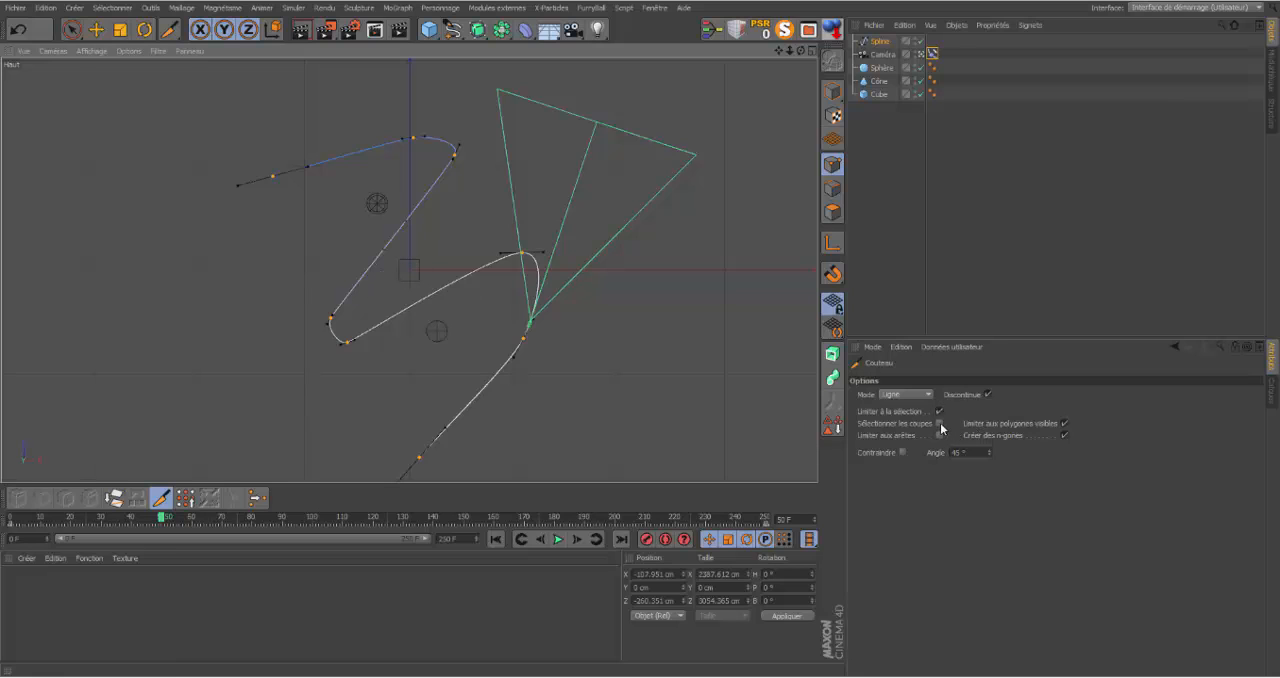
Step: Disable Tangent à la spline in the camera's Align to Spline tag and play the animation from the start
left_click(932, 53)
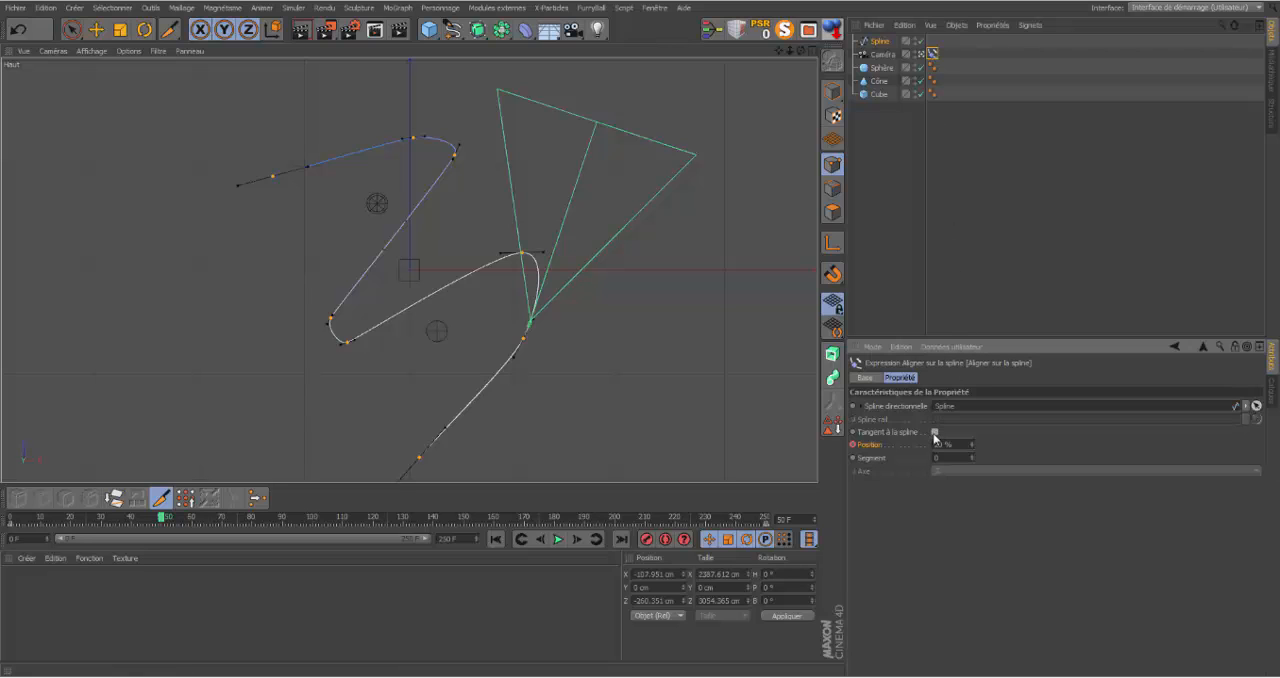
left_click(935, 434)
left_click(524, 542)
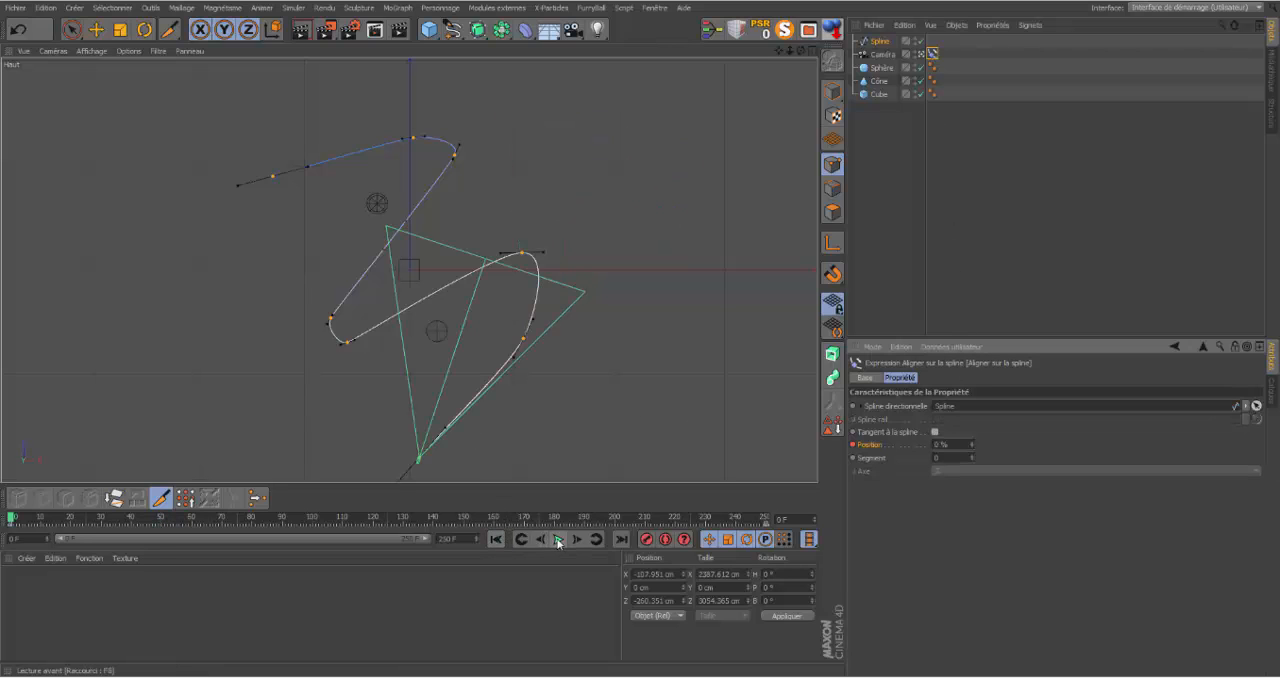
left_click(559, 540)
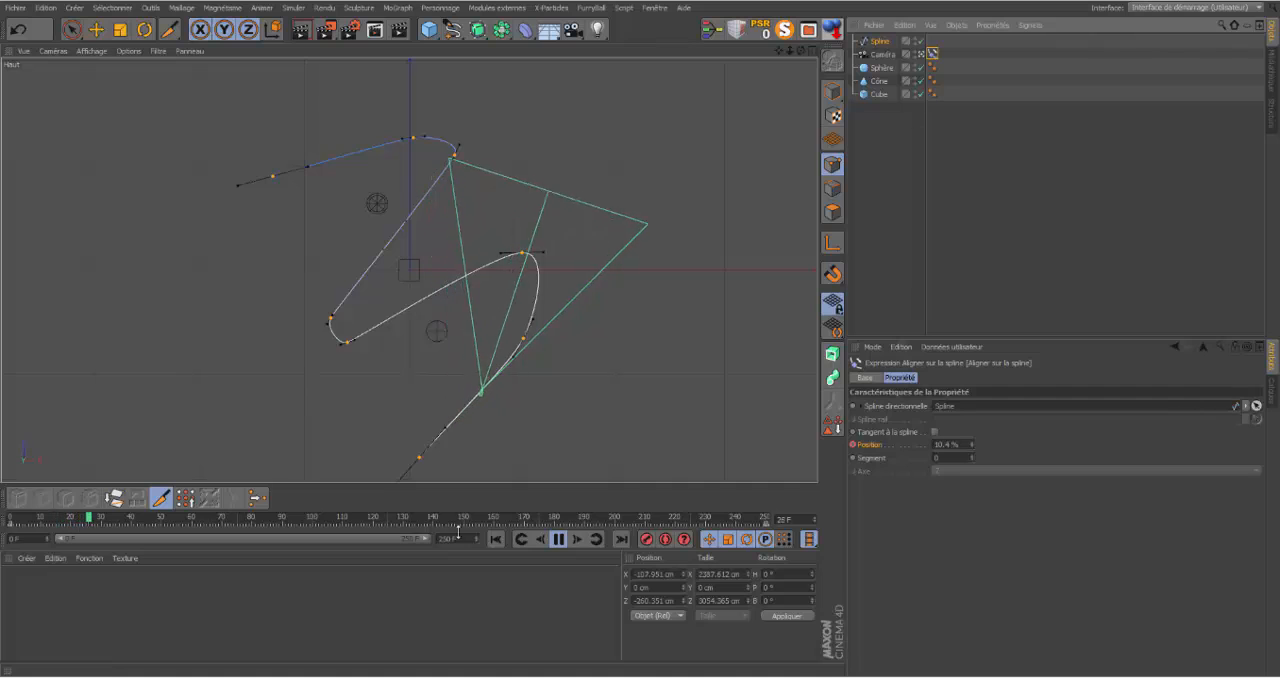
Step: Set the spline's Interpolation to Adaptative and play the animation from the start to check the camera's motion
left_click(557, 540)
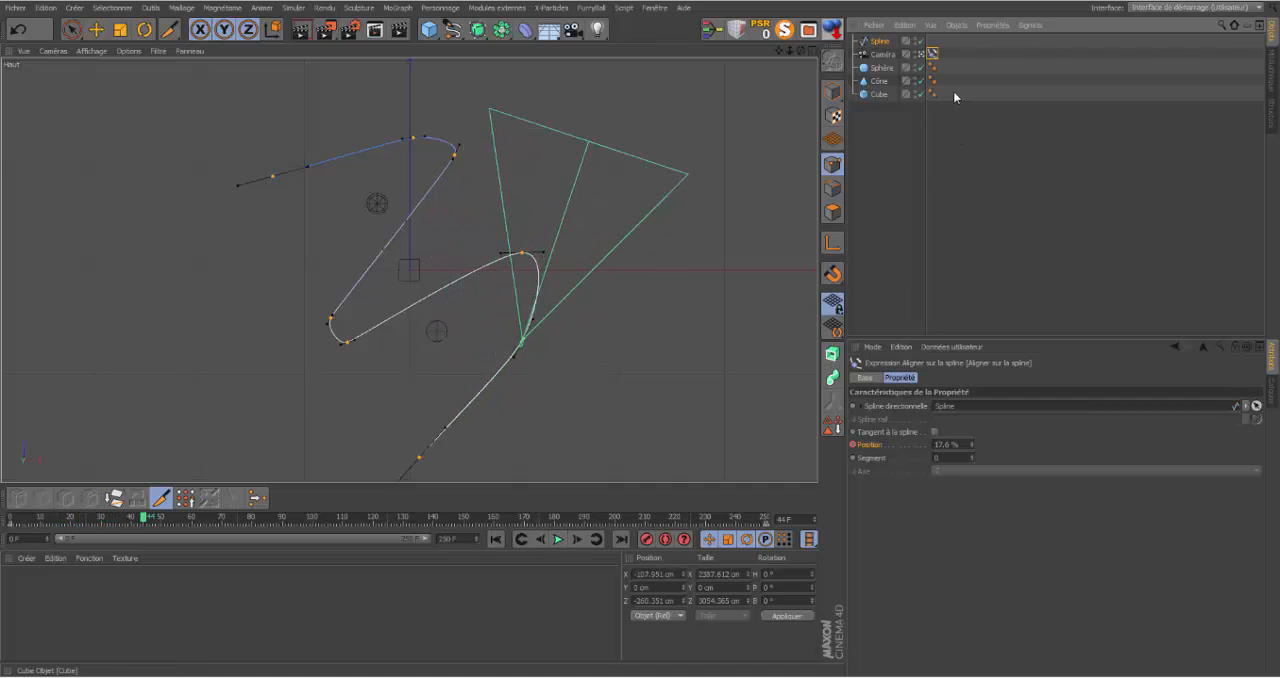
left_click(890, 43)
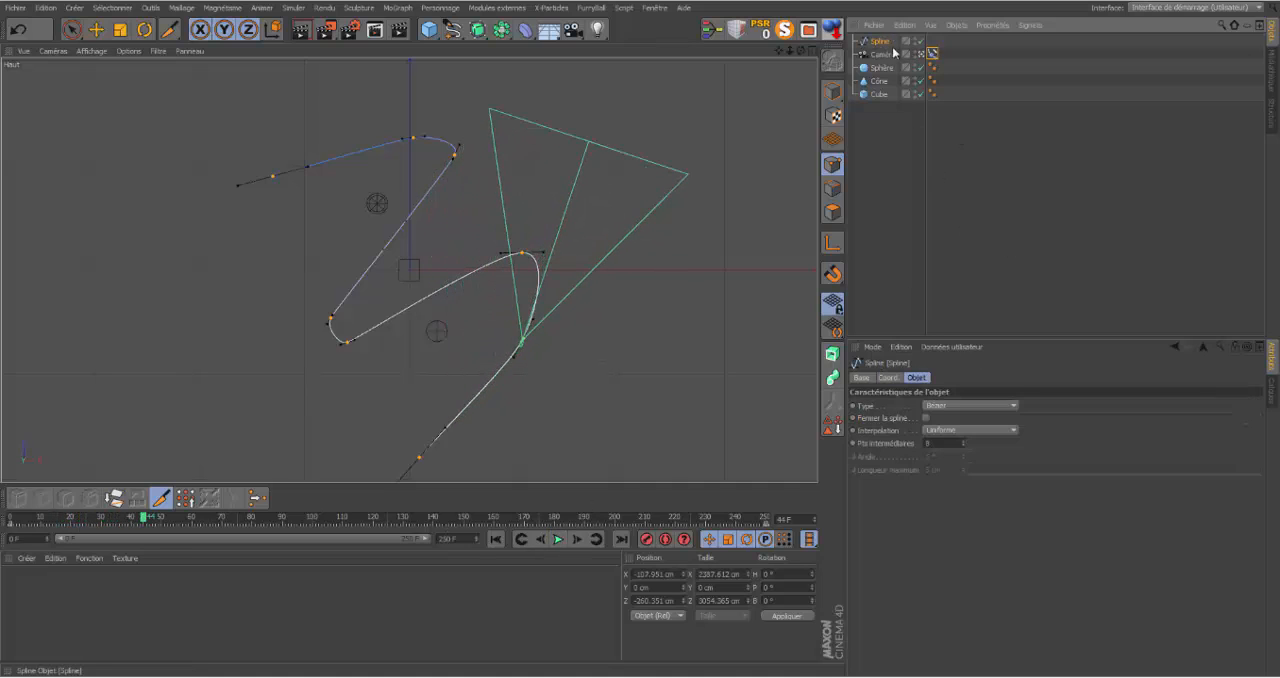
left_click(1014, 430)
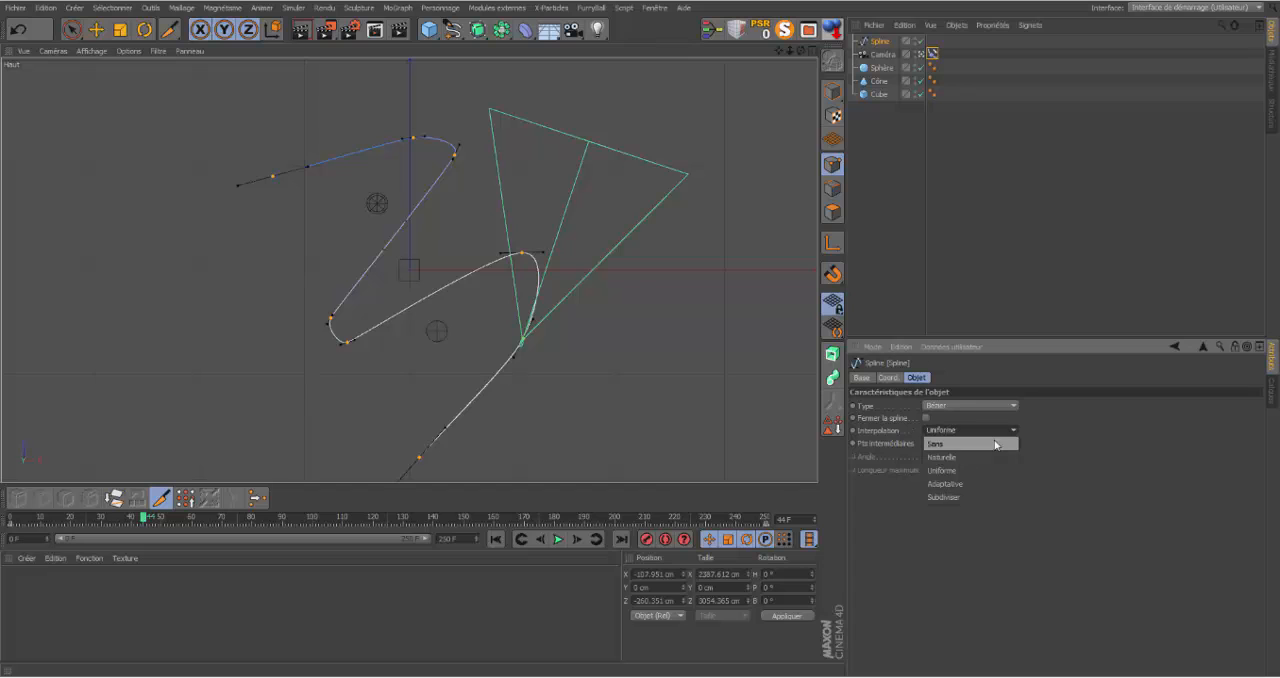
left_click(986, 483)
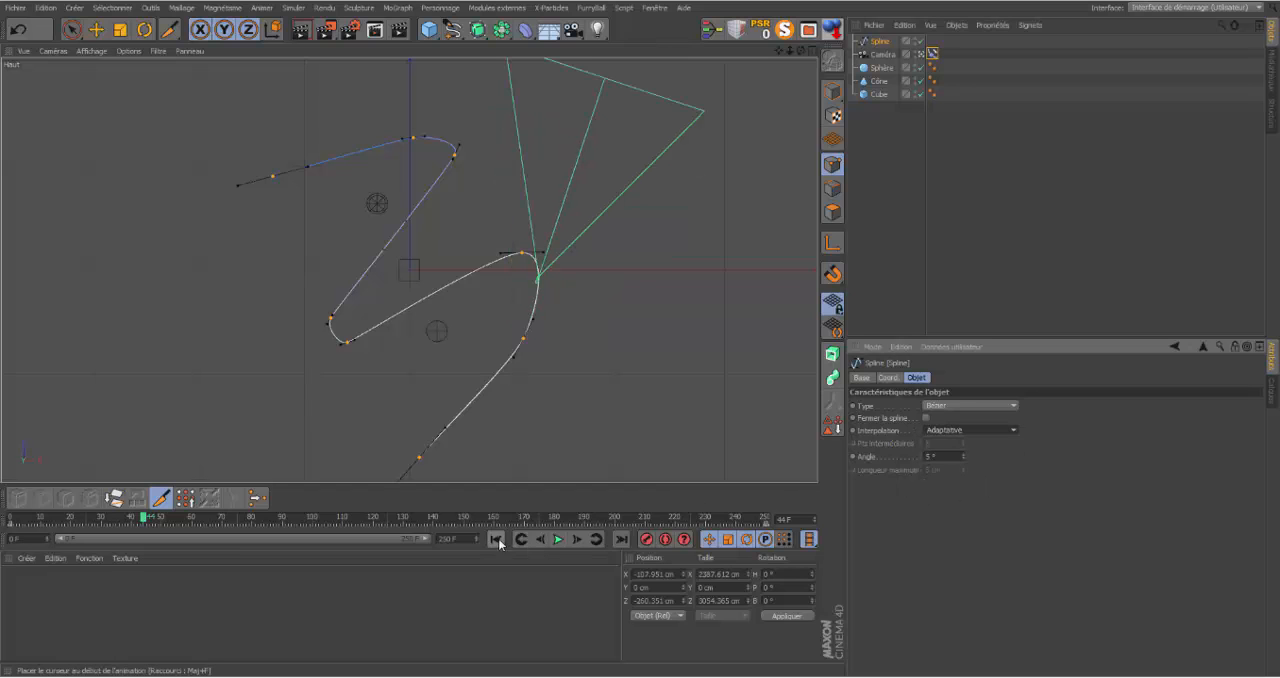
left_click(496, 539)
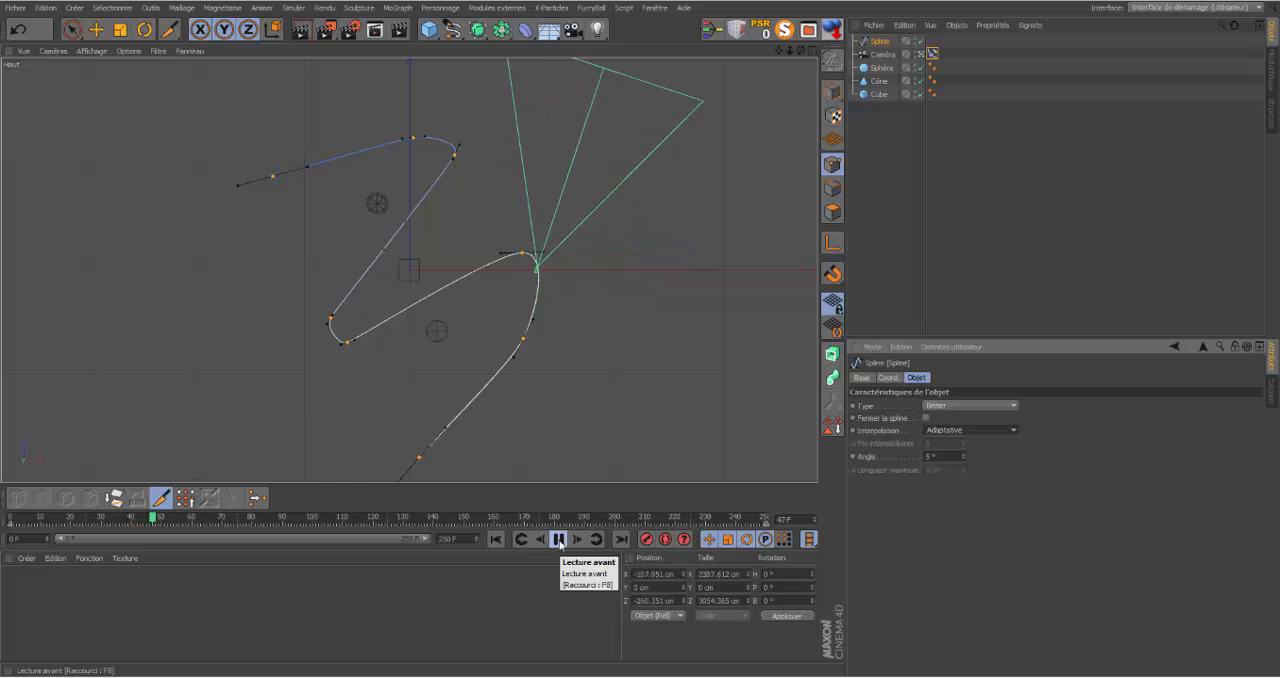
left_click(559, 540)
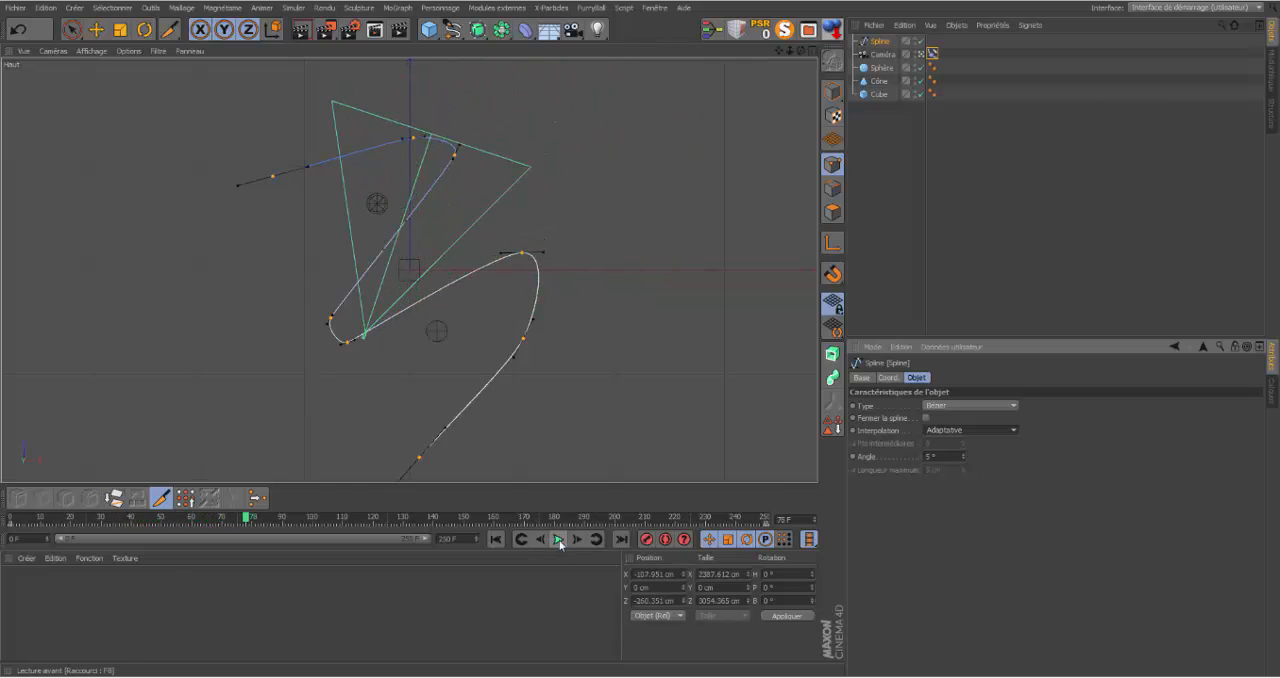
left_click(926, 419)
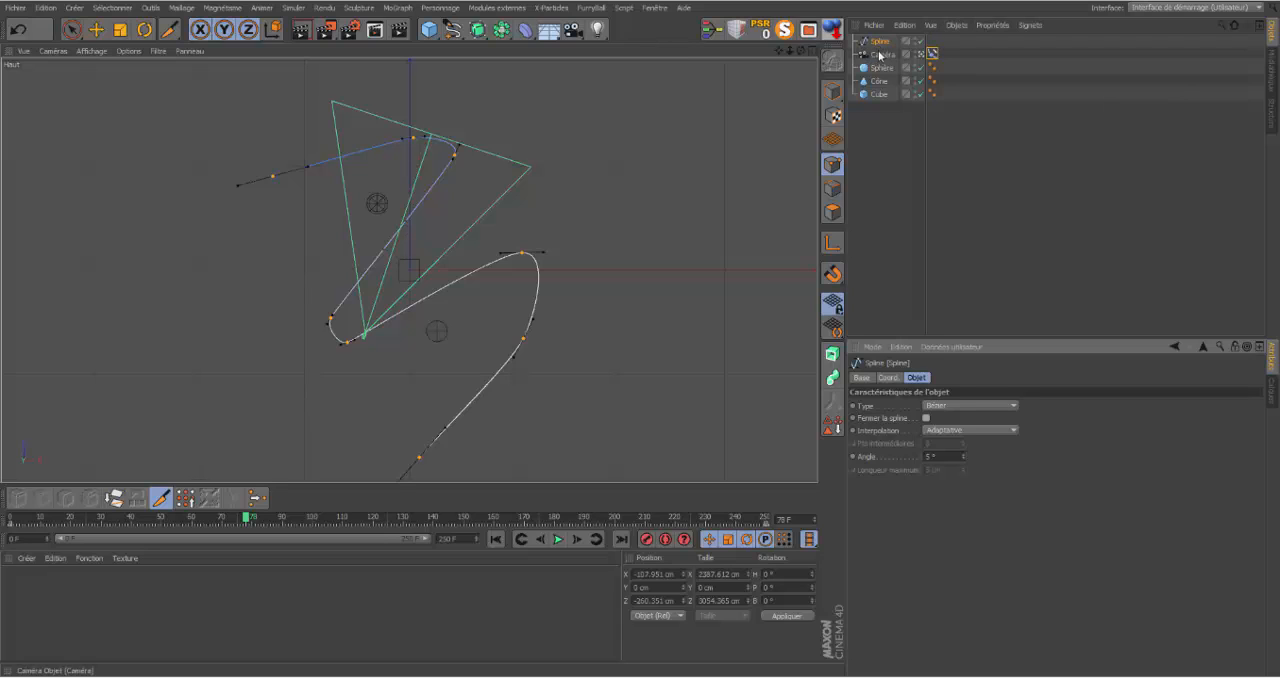
Step: Enable Tangent à la spline in the camera's Align to Spline tag and play the animation from the start
left_click(932, 53)
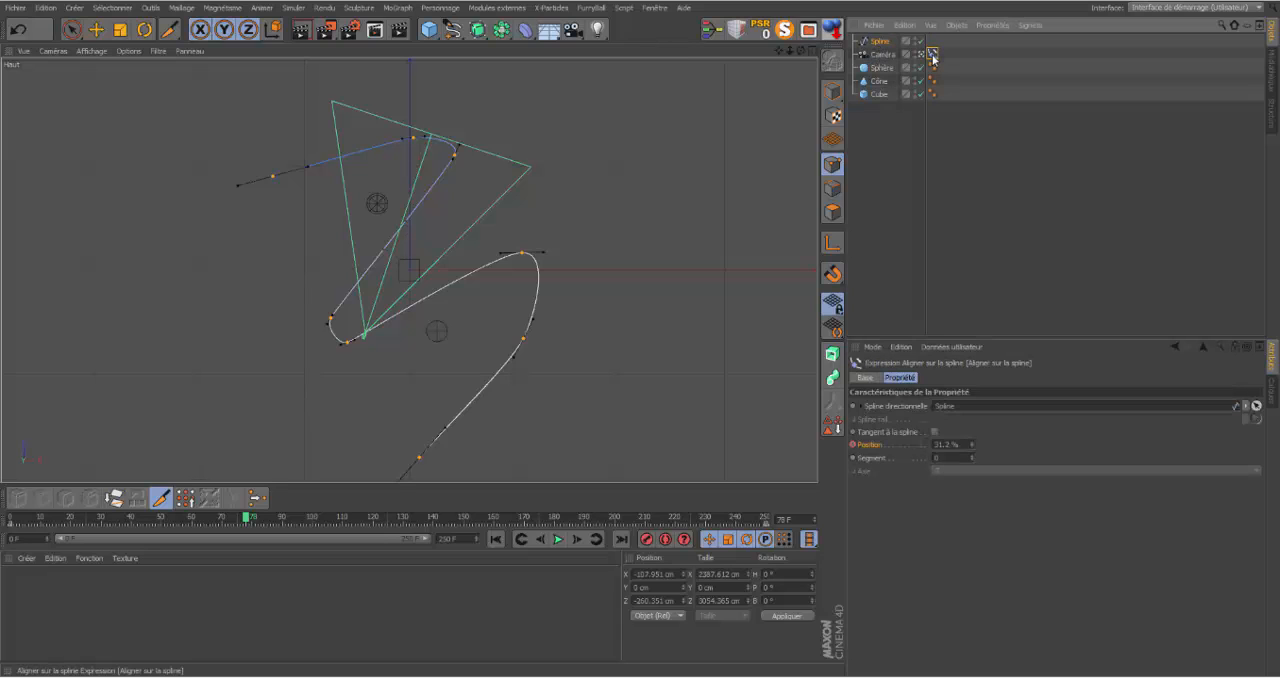
left_click(935, 432)
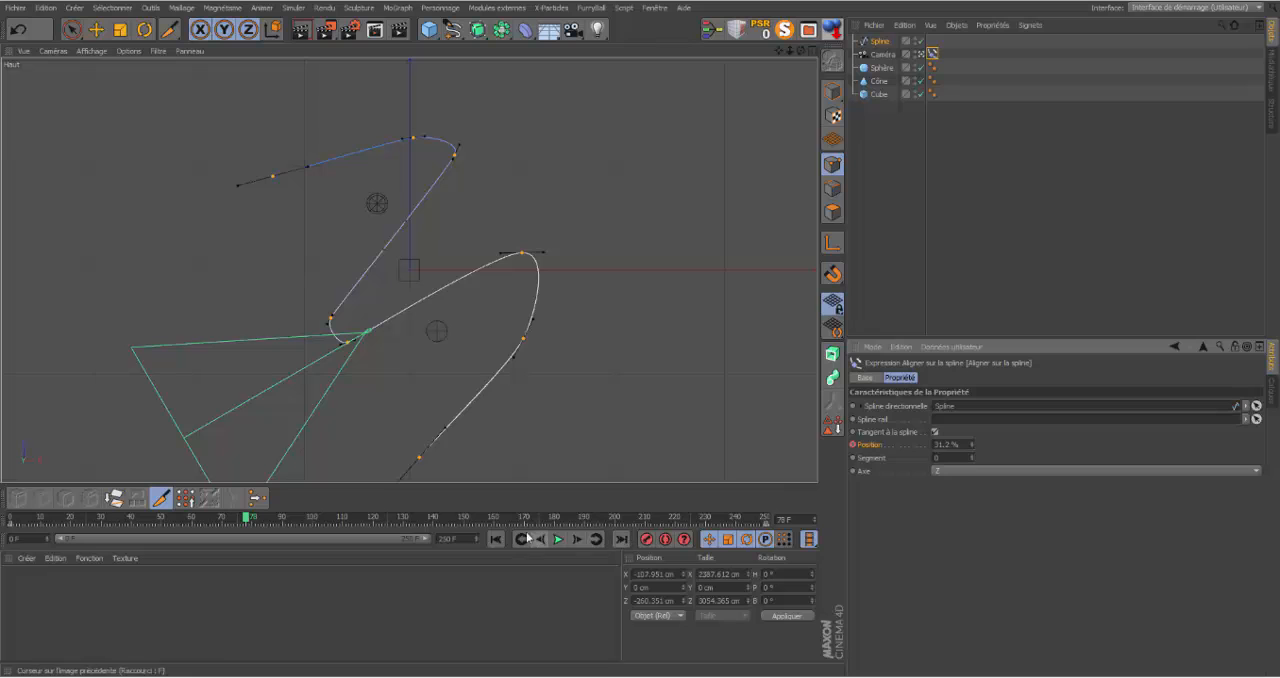
left_click(496, 539)
left_click(559, 539)
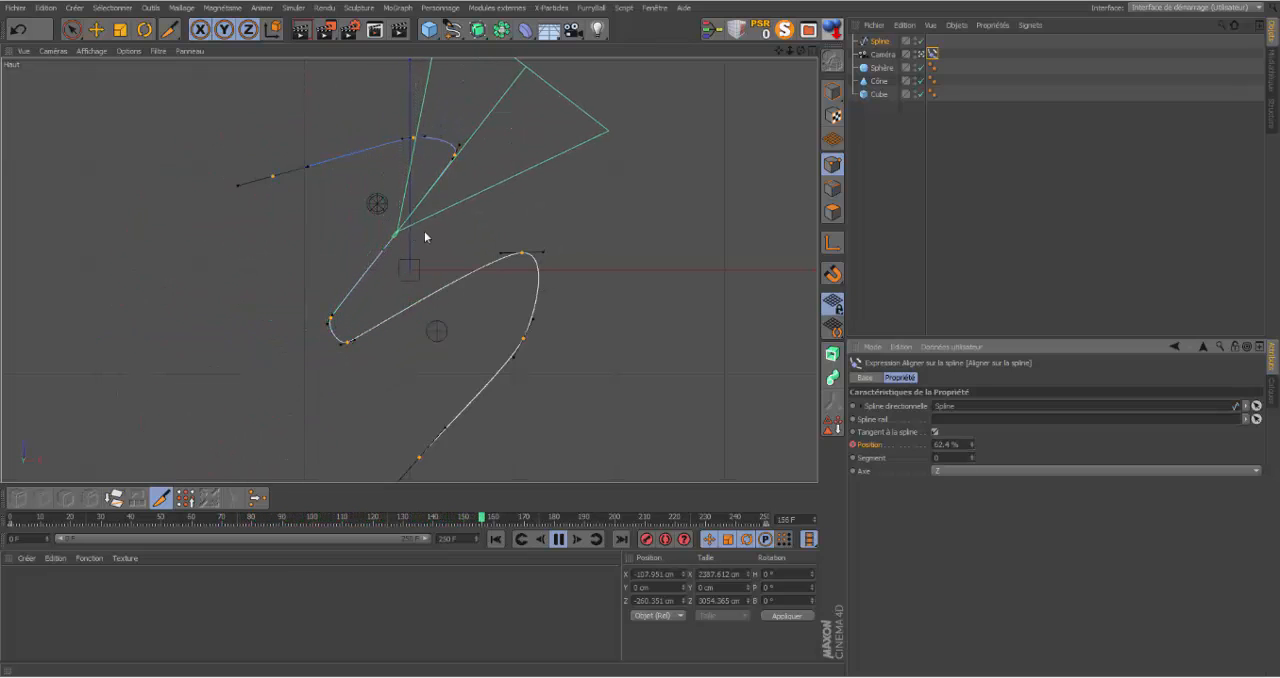
left_click(559, 539)
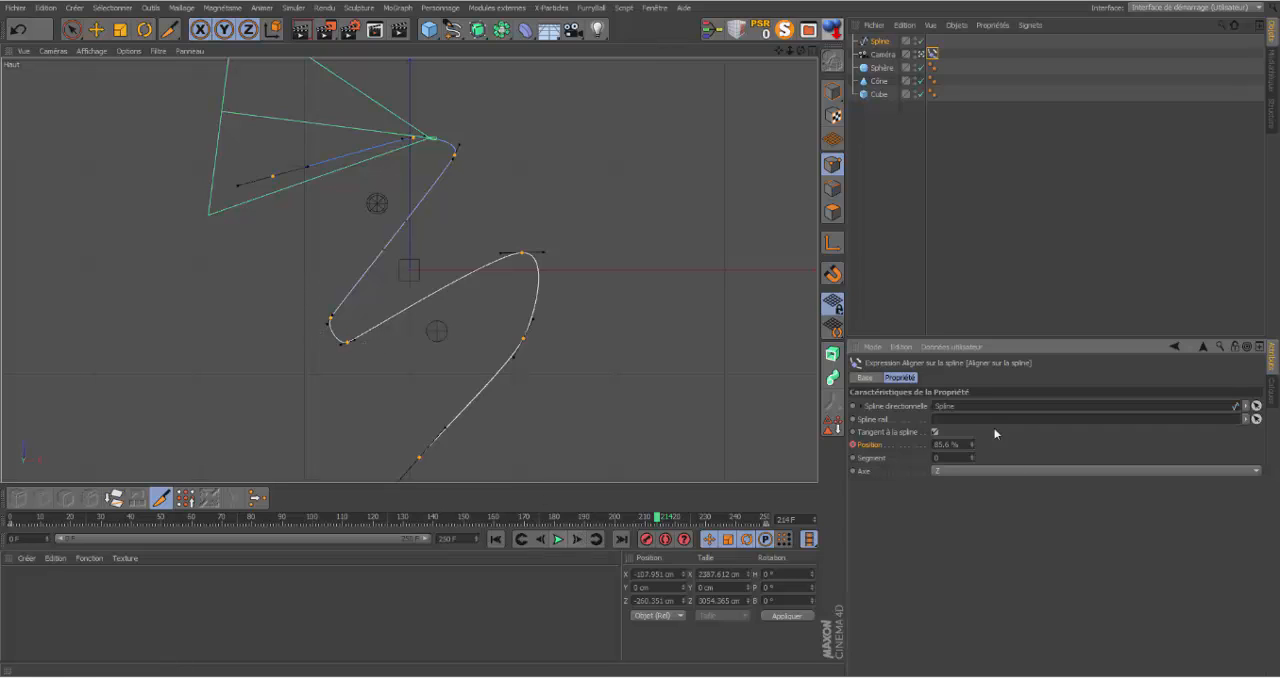
Step: Set the spline's Interpolation back to Uniforme and return the animation to frame 0
left_click(881, 43)
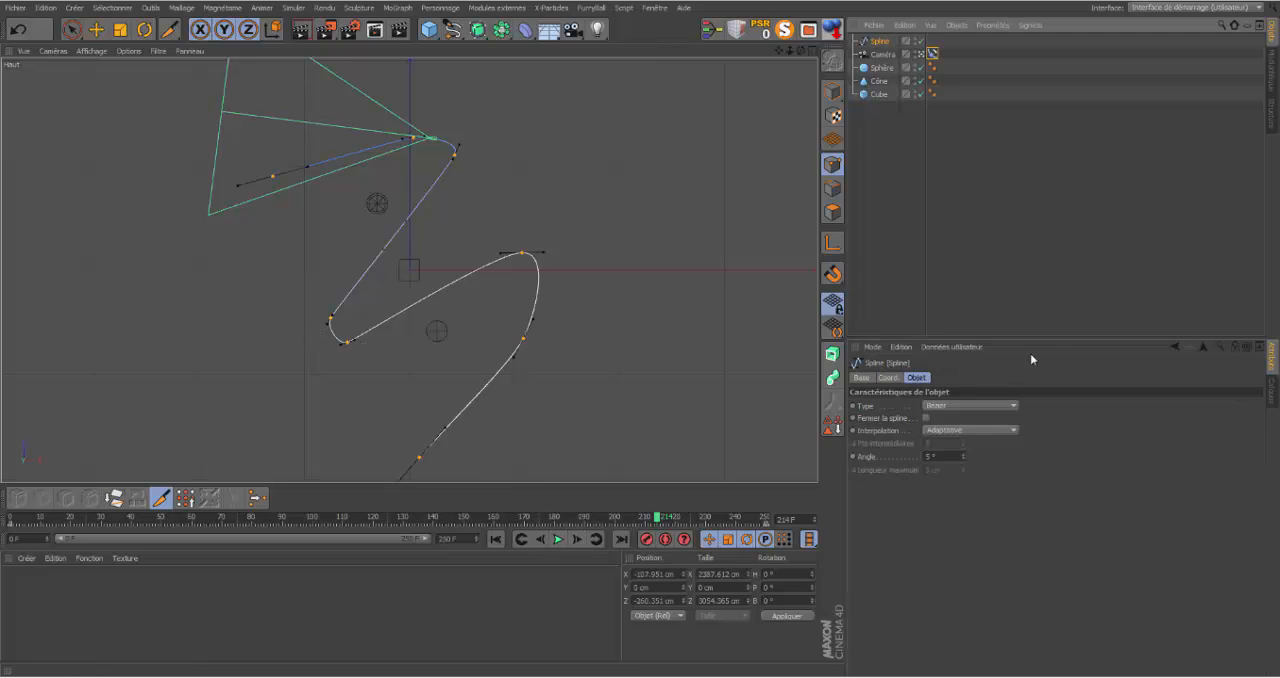
left_click(1016, 430)
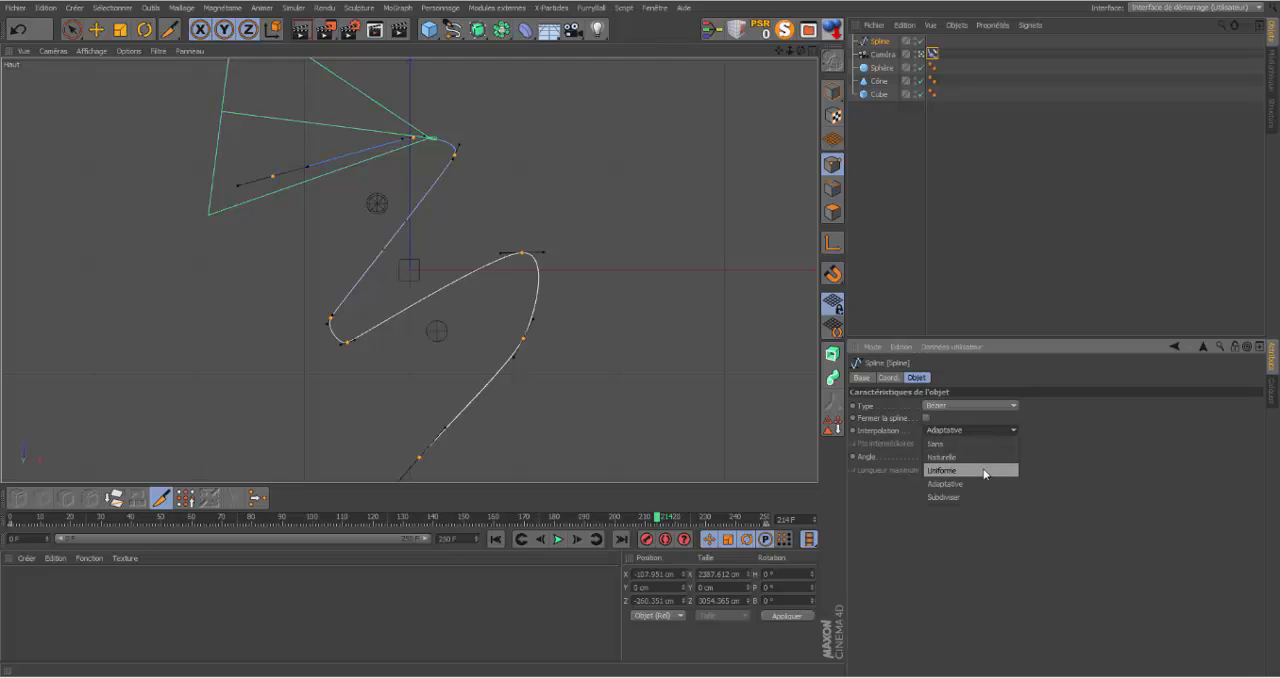
left_click(986, 466)
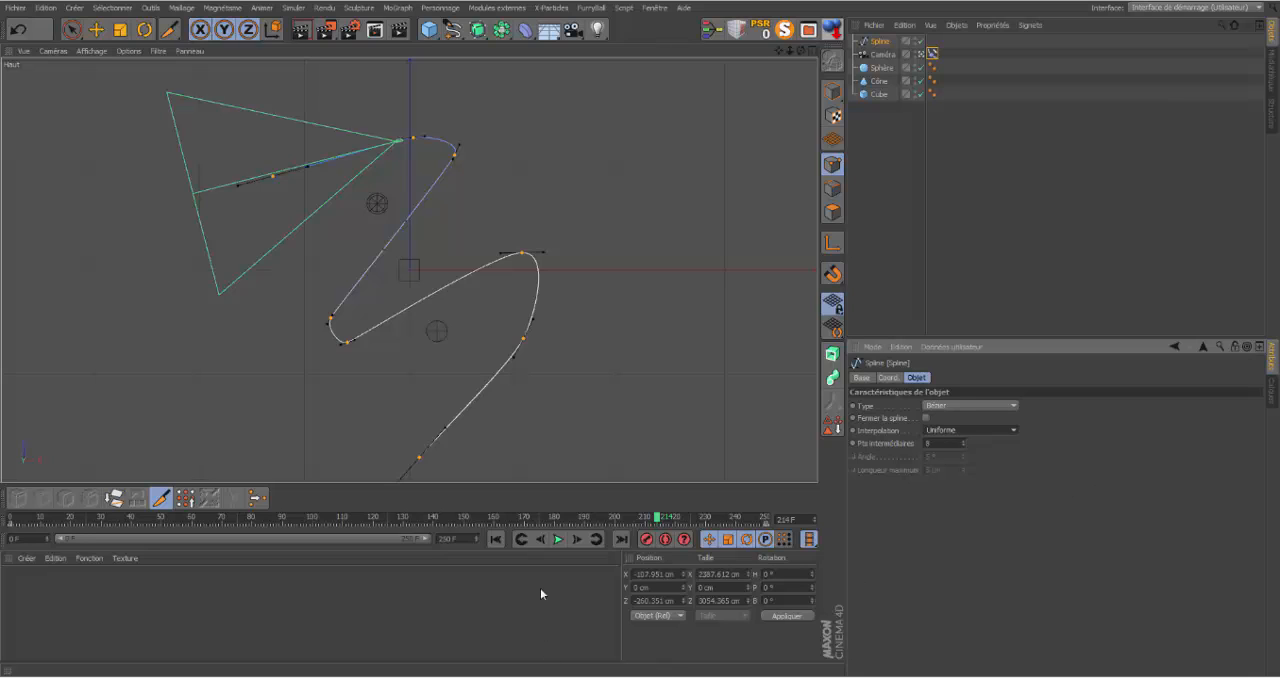
left_click(494, 541)
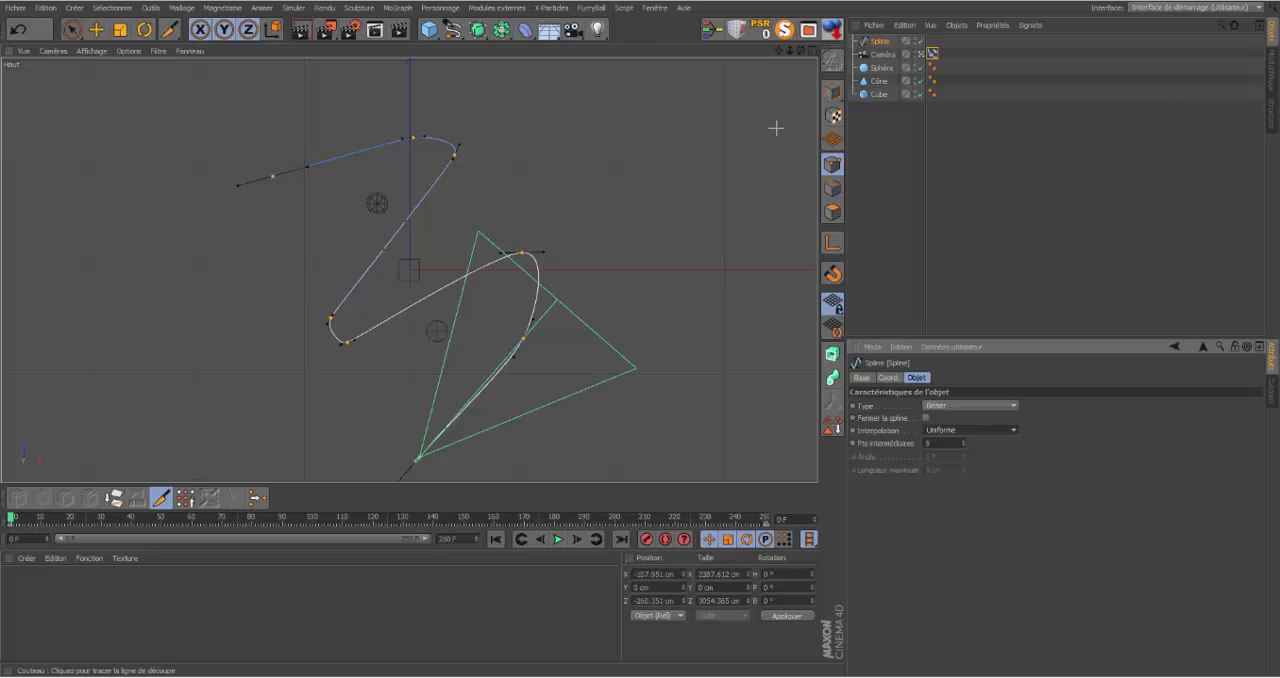
Step: Add a Cible (Target) tag to the camera with the Cube as its target, and play the animation in the Top view
left_click(881, 55)
right_click(882, 56)
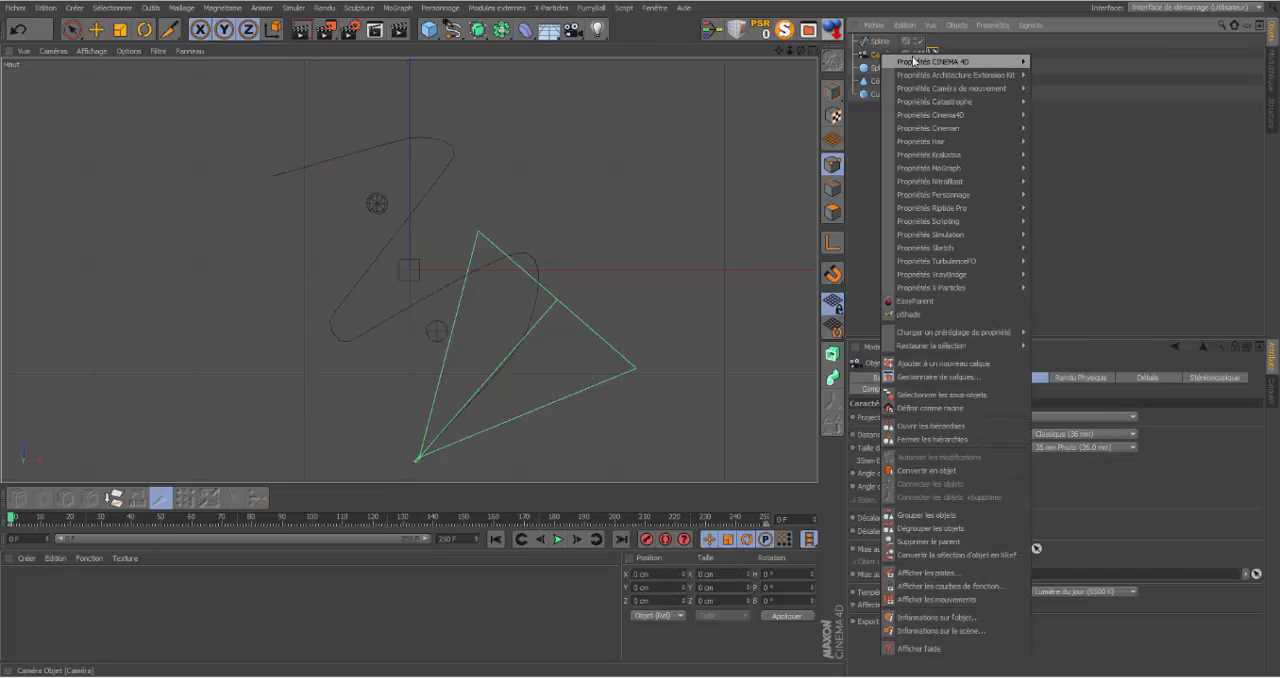
mouse_move(913, 61)
left_click(1070, 128)
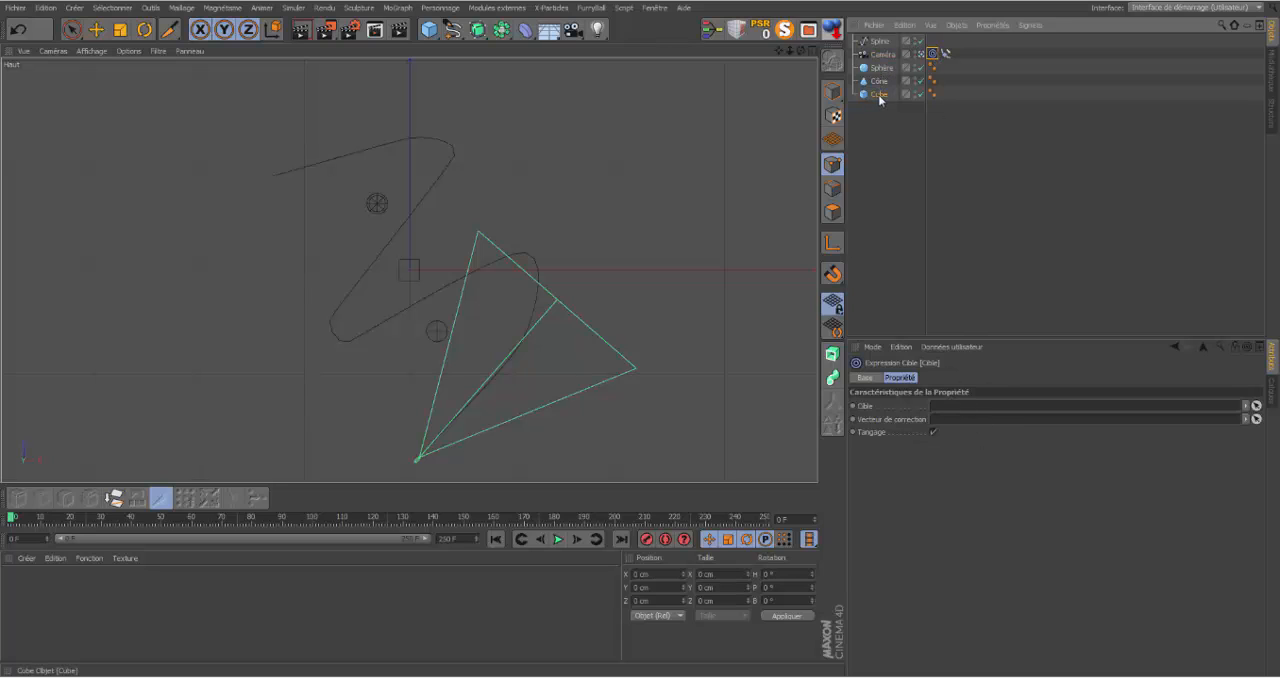
left_click_drag(879, 95, 966, 409)
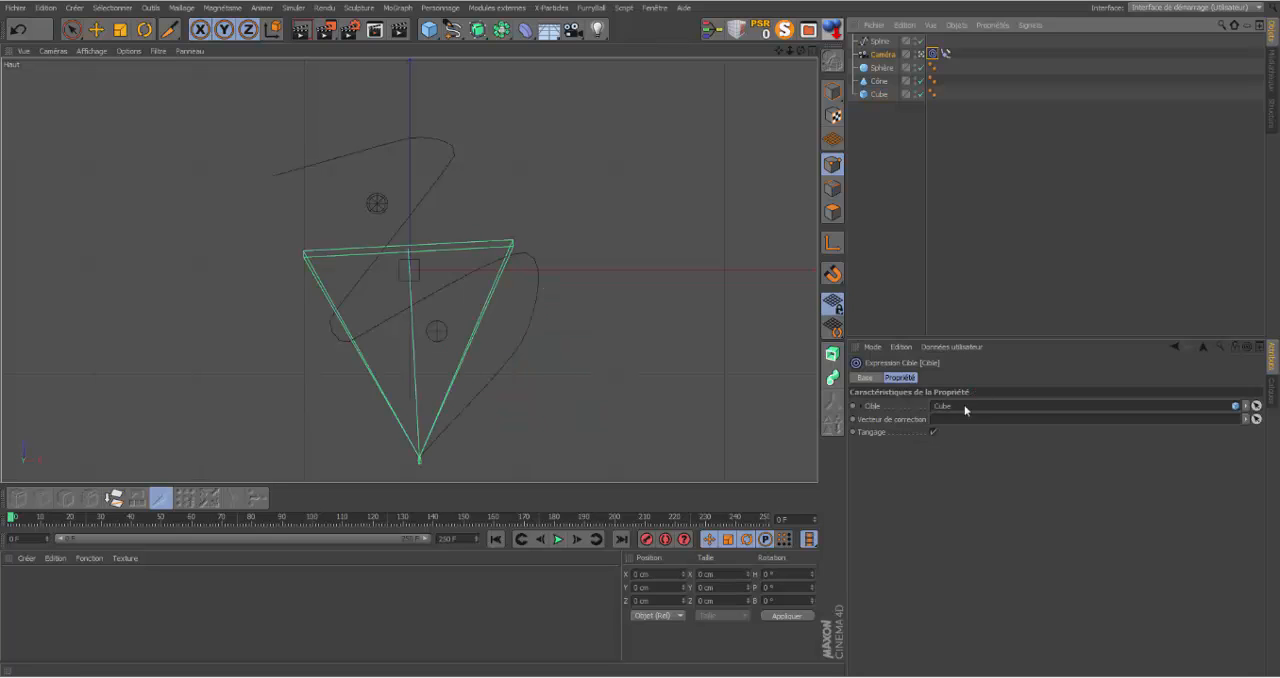
left_click(558, 540)
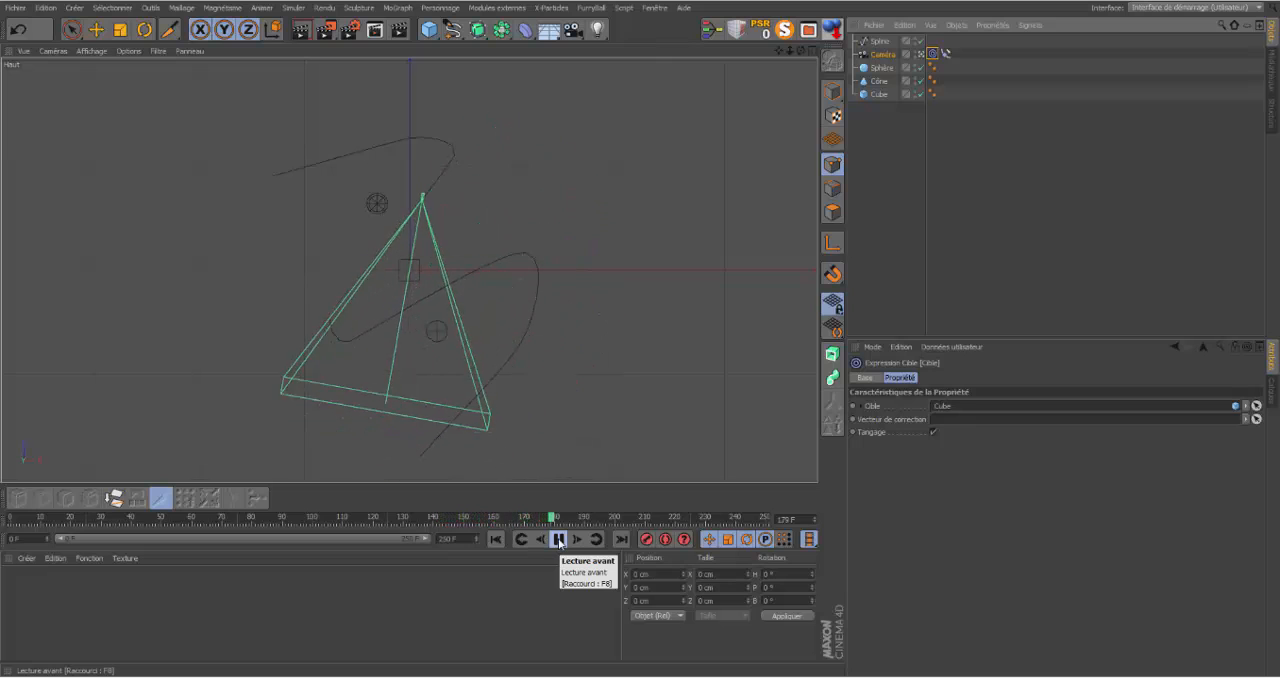
left_click(559, 540)
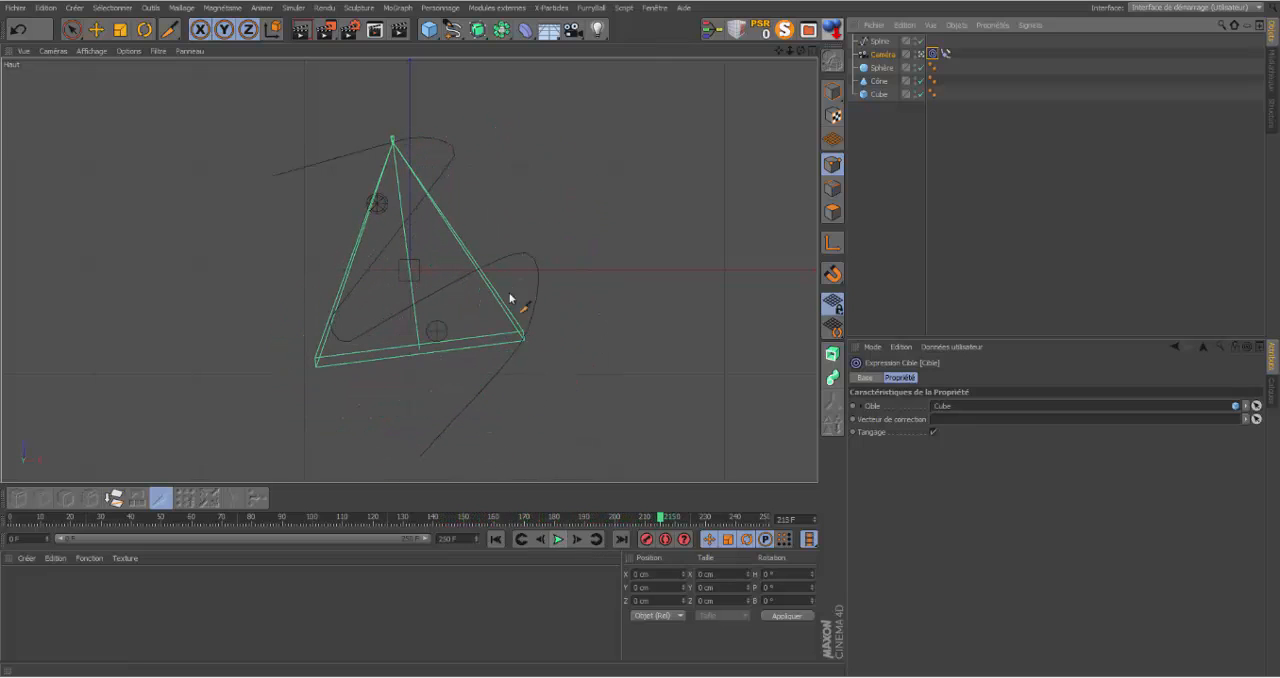
Step: Play the animation from the start in the maximized Perspective view to check the camera's aim at the cube, and return to frame 0
left_click(802, 51)
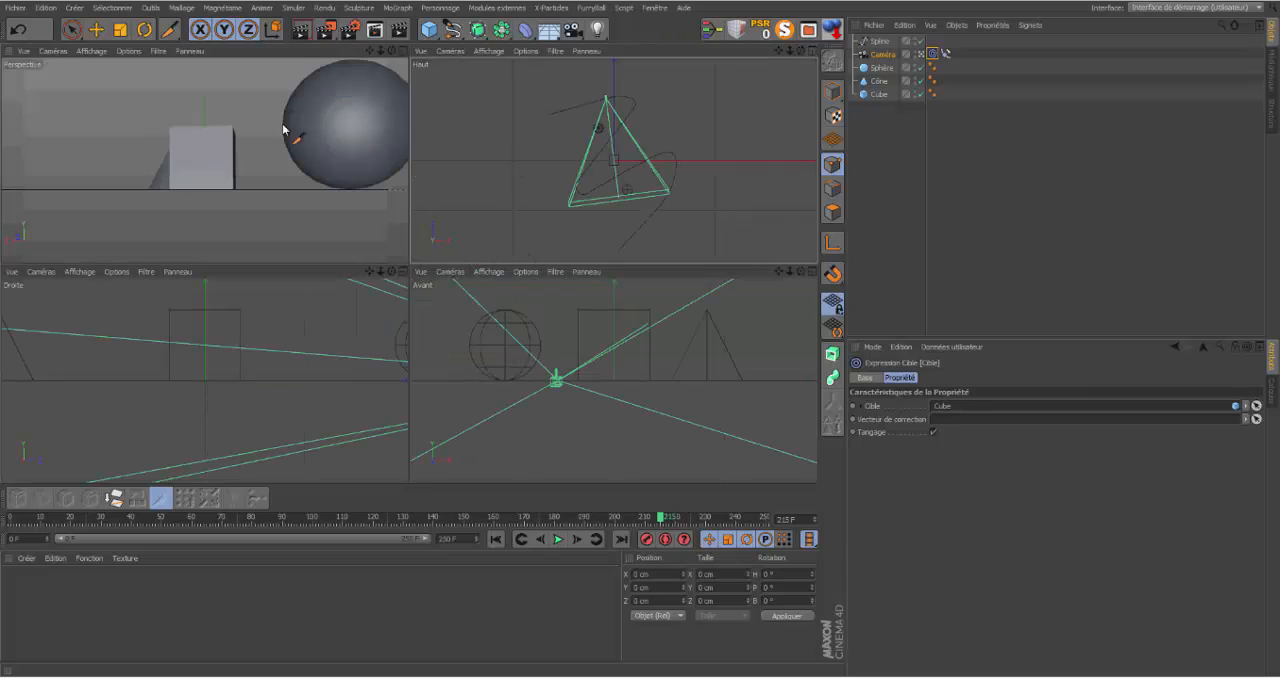
left_click(404, 53)
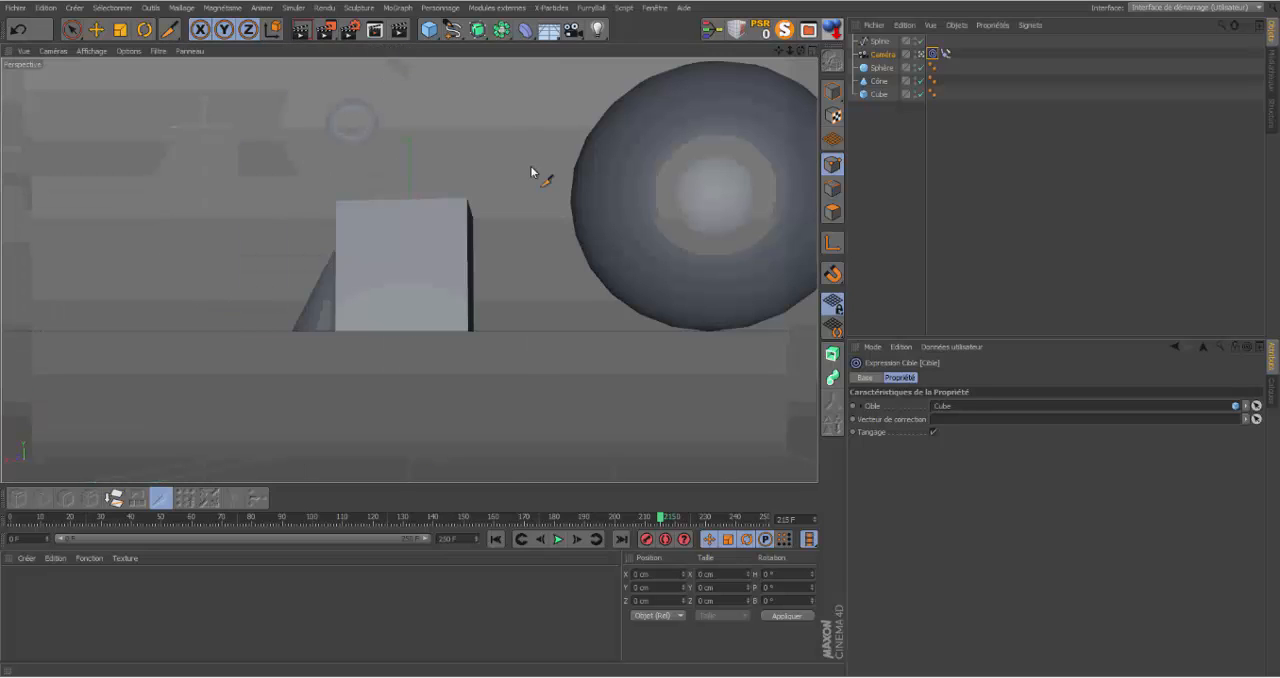
left_click(496, 540)
left_click(558, 540)
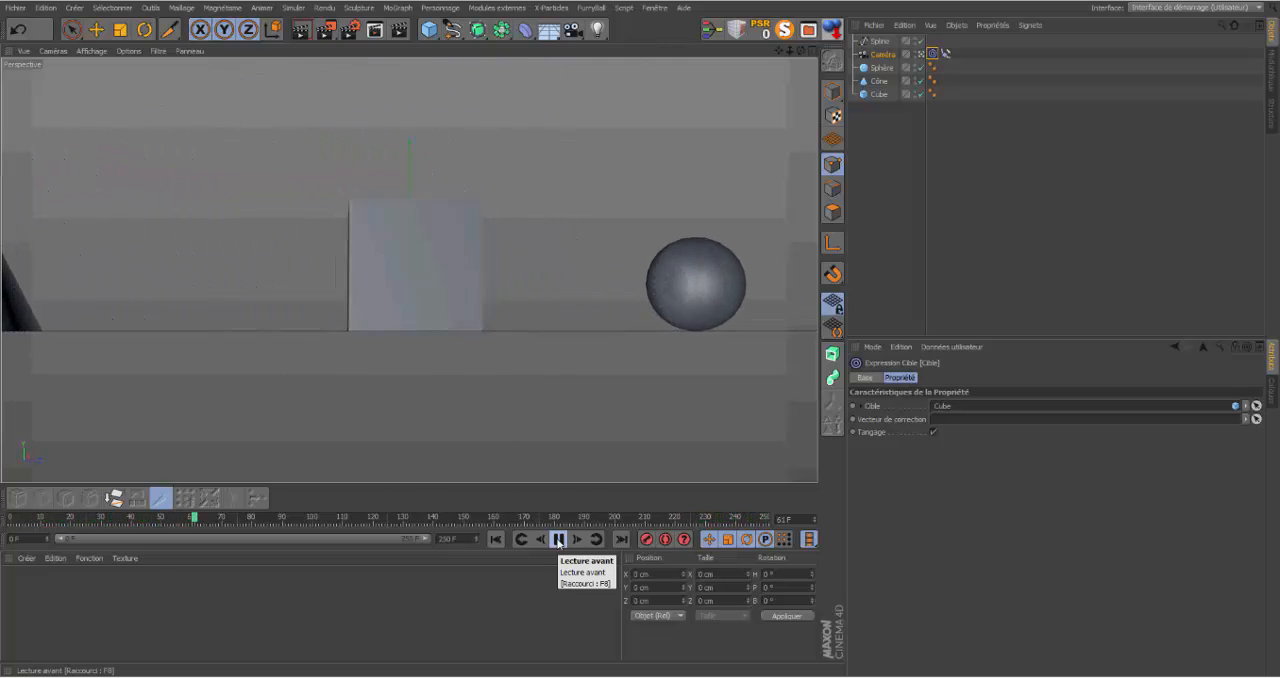
left_click(559, 541)
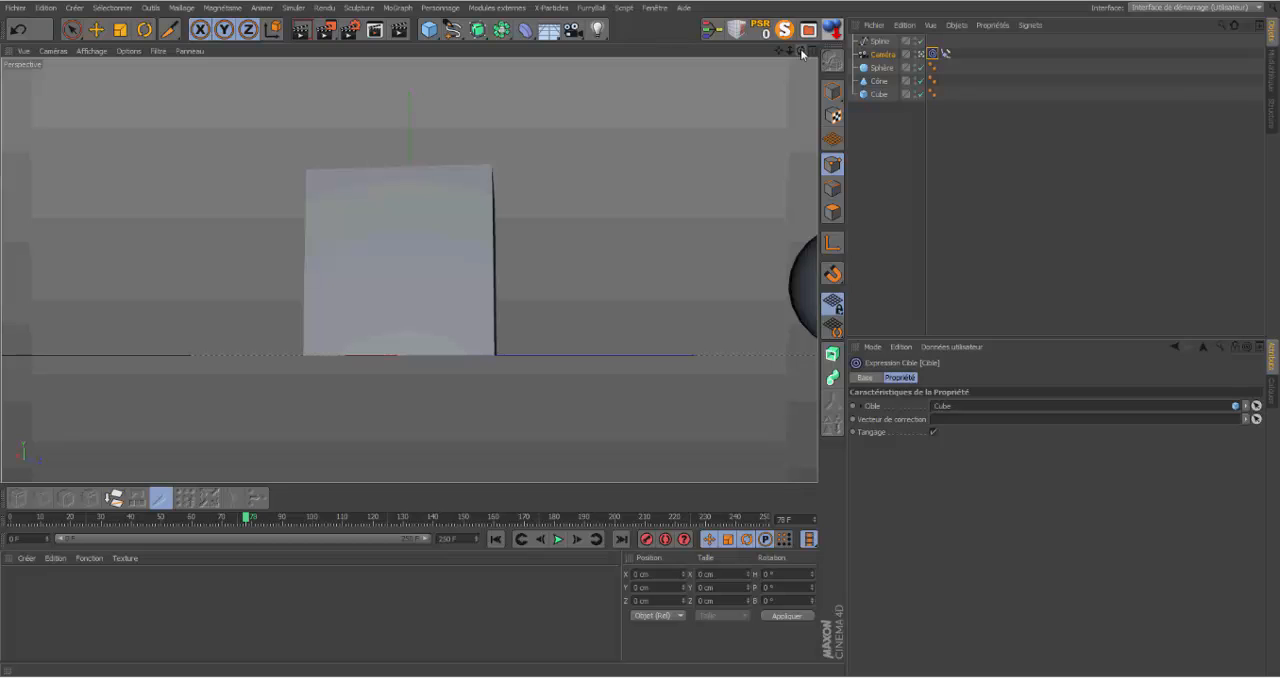
left_click(558, 539)
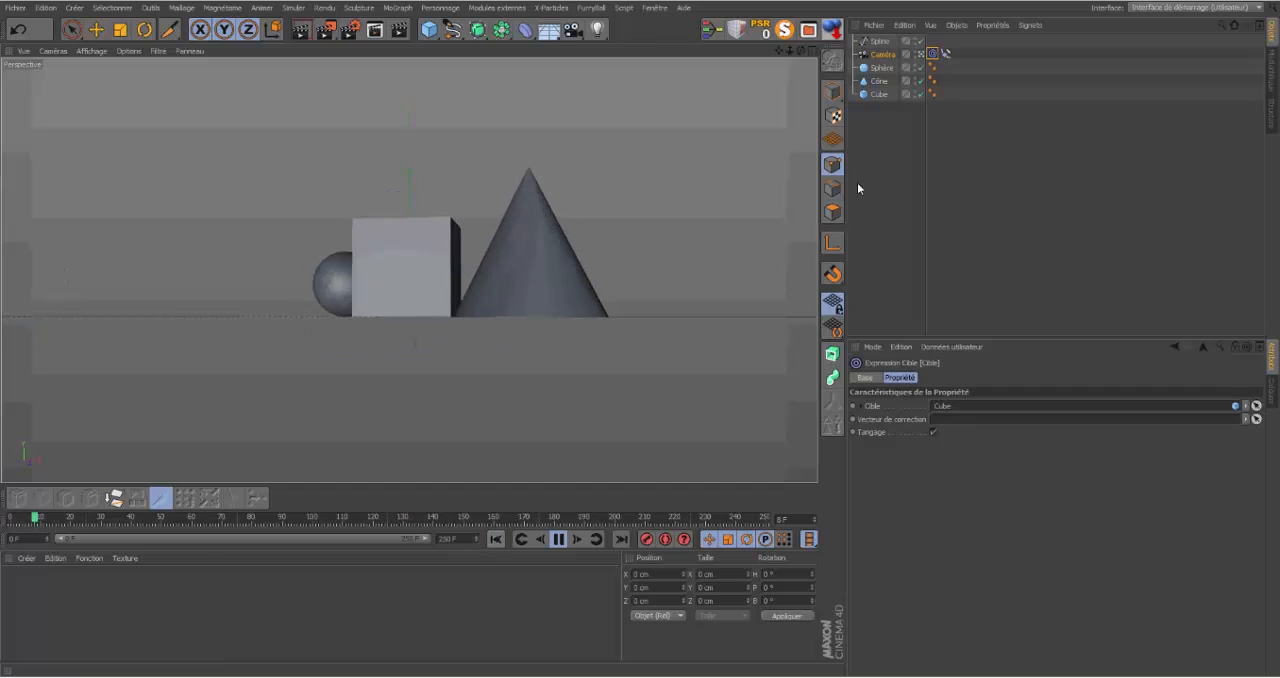
left_click(558, 539)
left_click(495, 540)
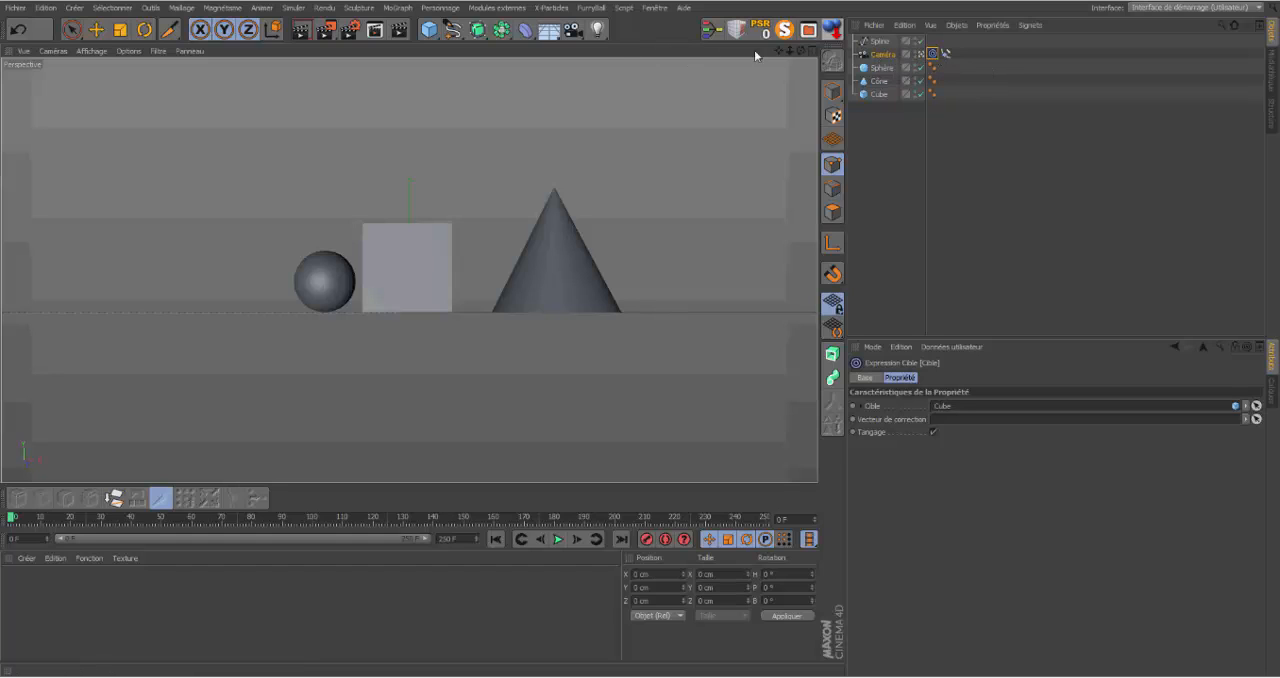
Step: Add a Neutre (null) object and set it as the target of the camera's Cible tag in place of the Cube
left_click(811, 50)
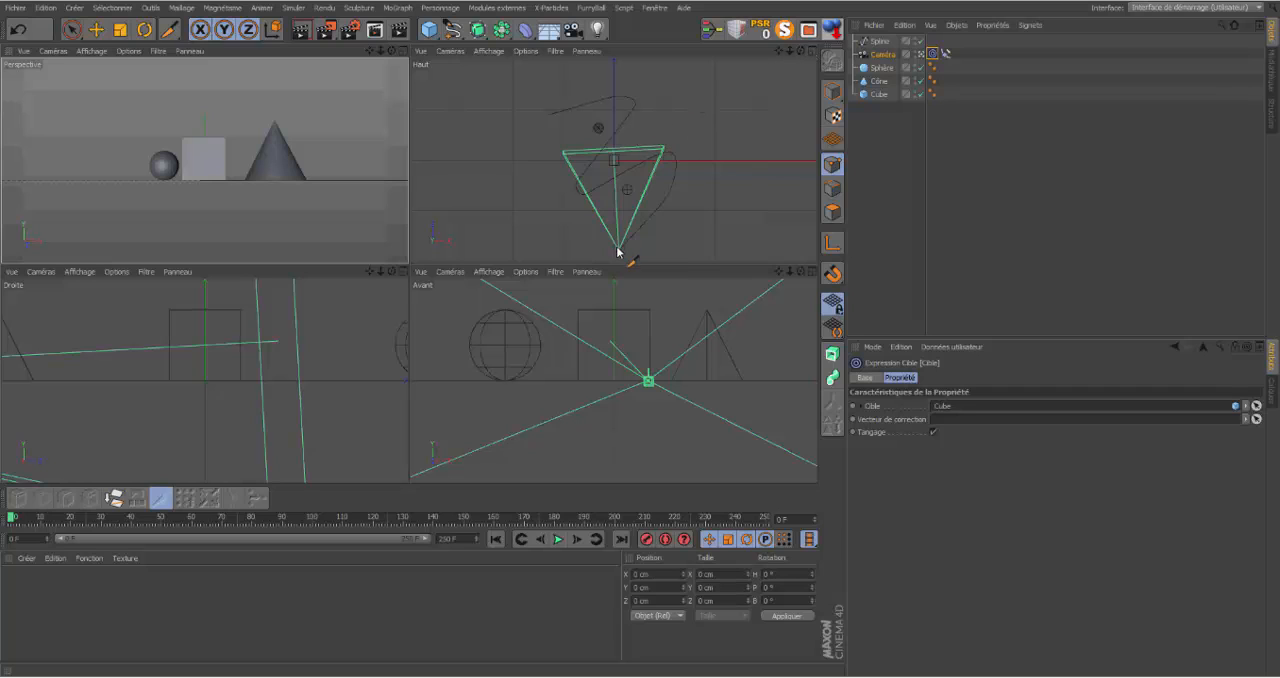
left_click(812, 51)
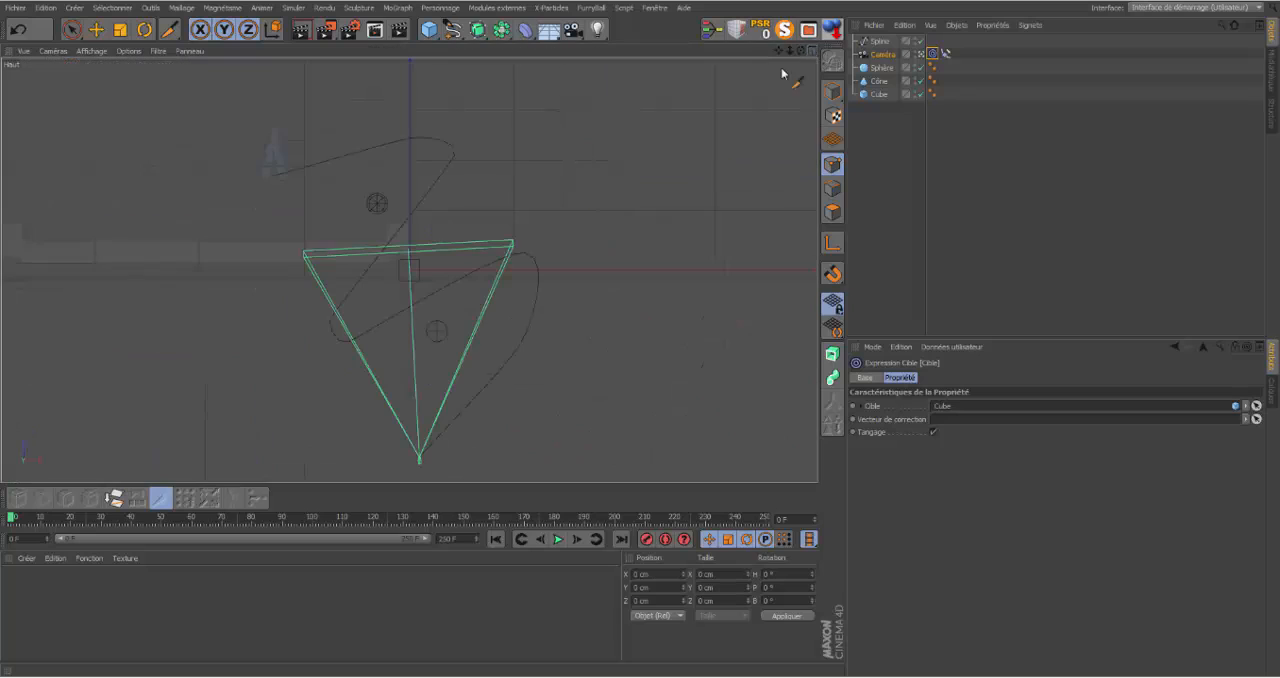
left_click(940, 216)
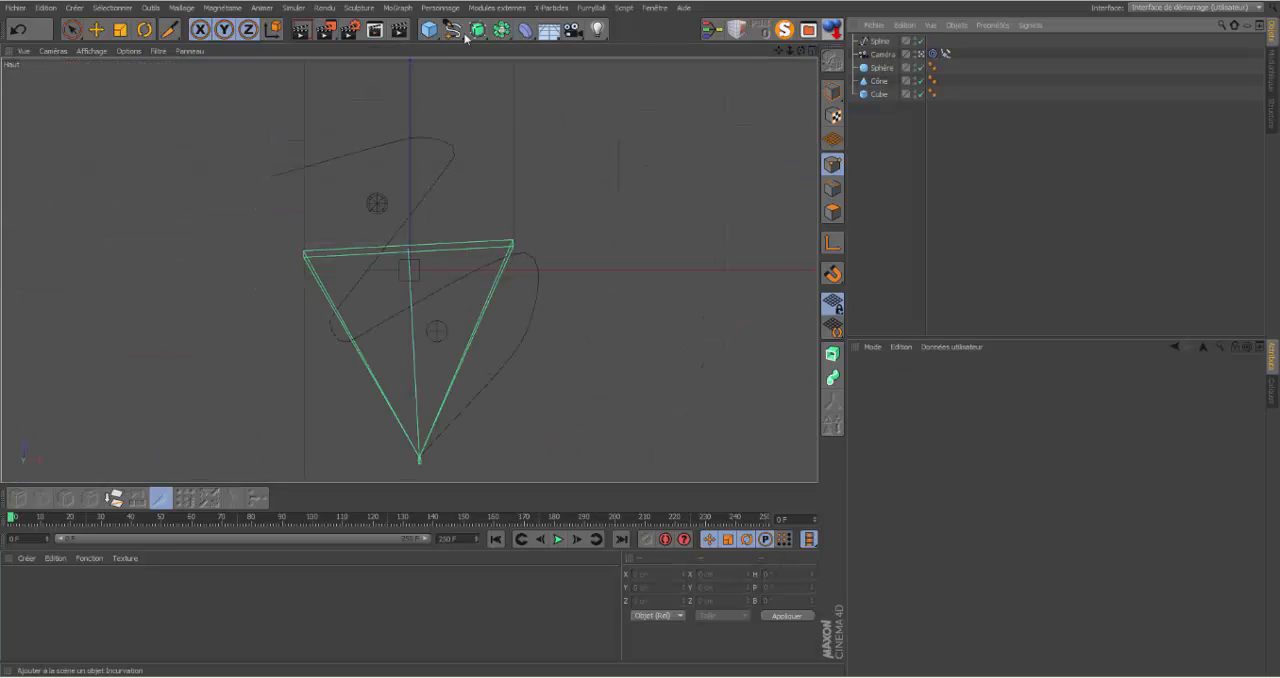
left_click(430, 30)
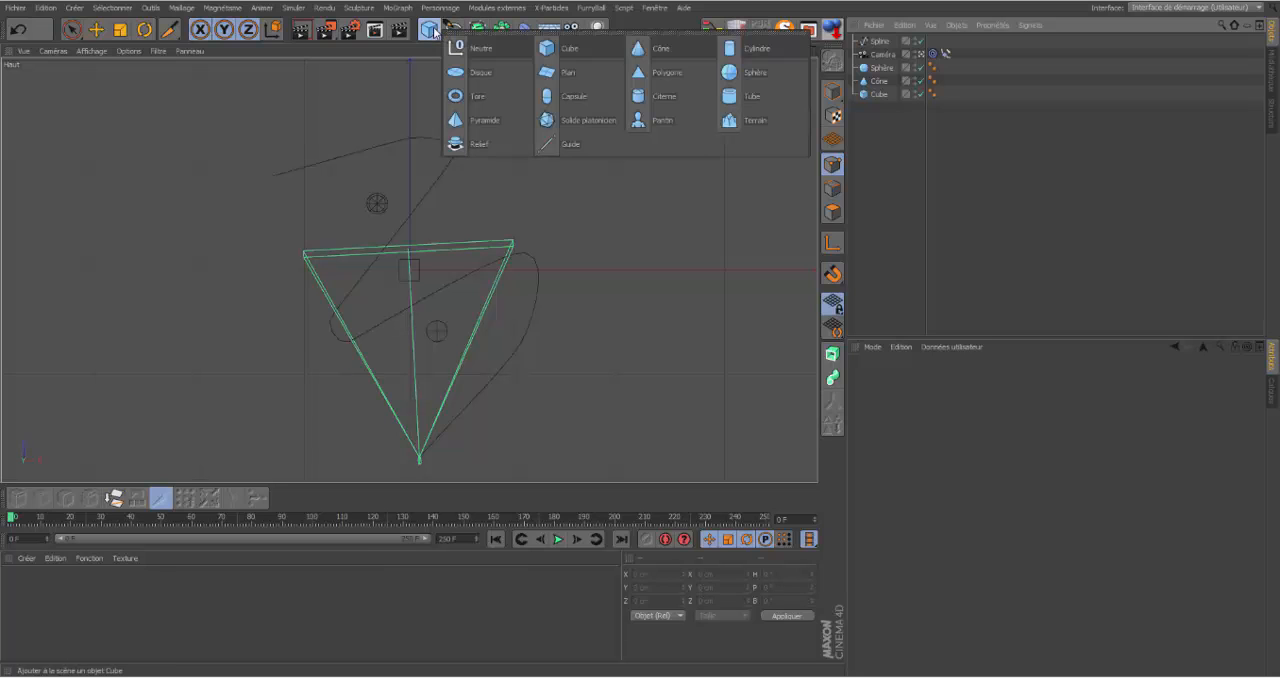
left_click(486, 46)
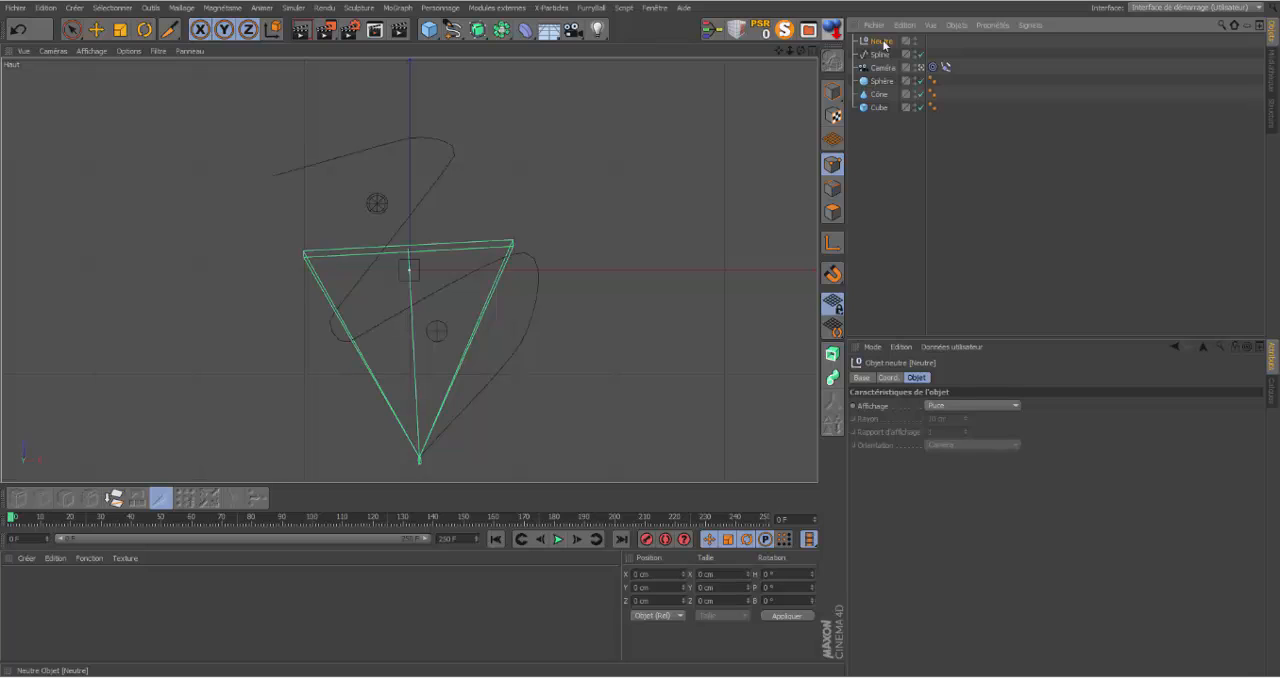
left_click(932, 67)
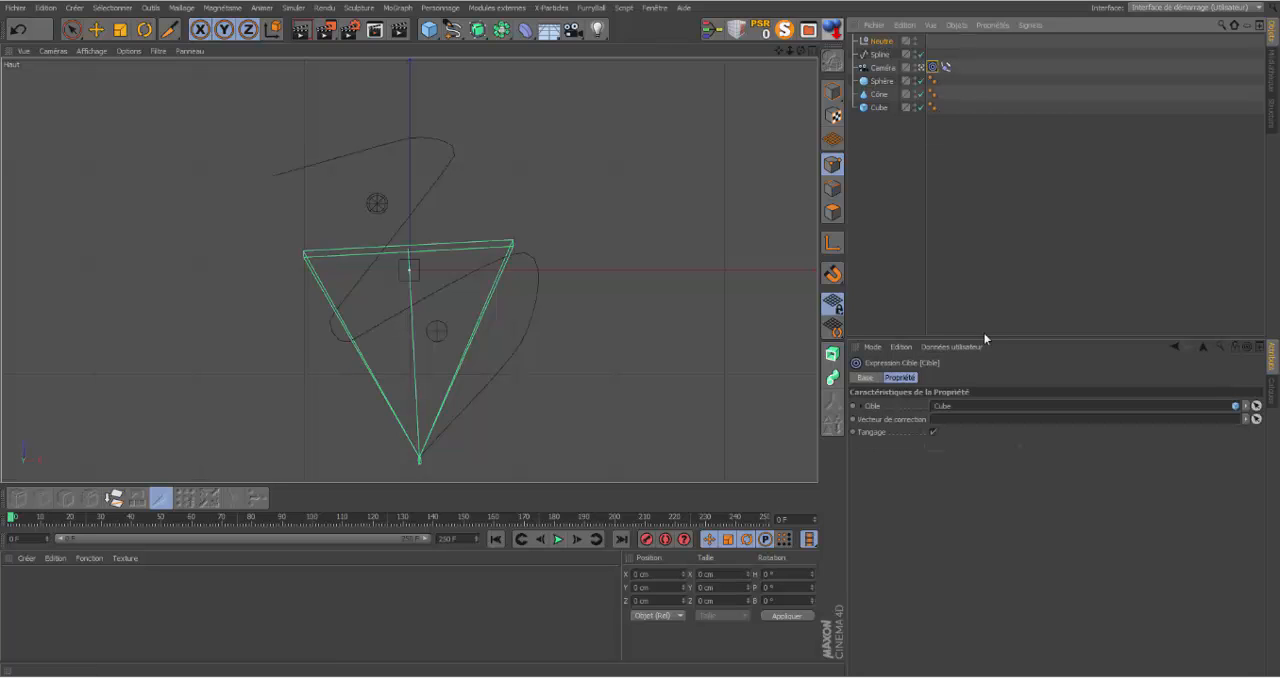
left_click_drag(862, 42, 948, 415)
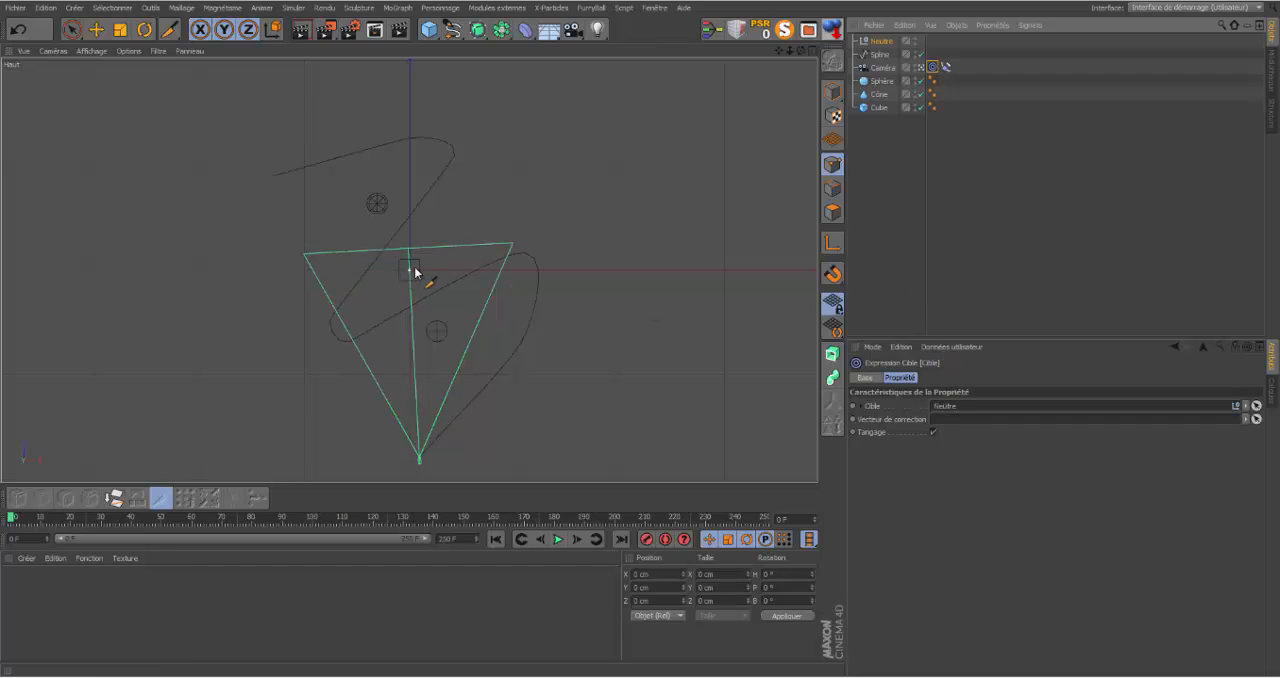
Step: Move the null in the maximized Top view along the X axis to about 1226 cm, working in model mode
left_click(882, 44)
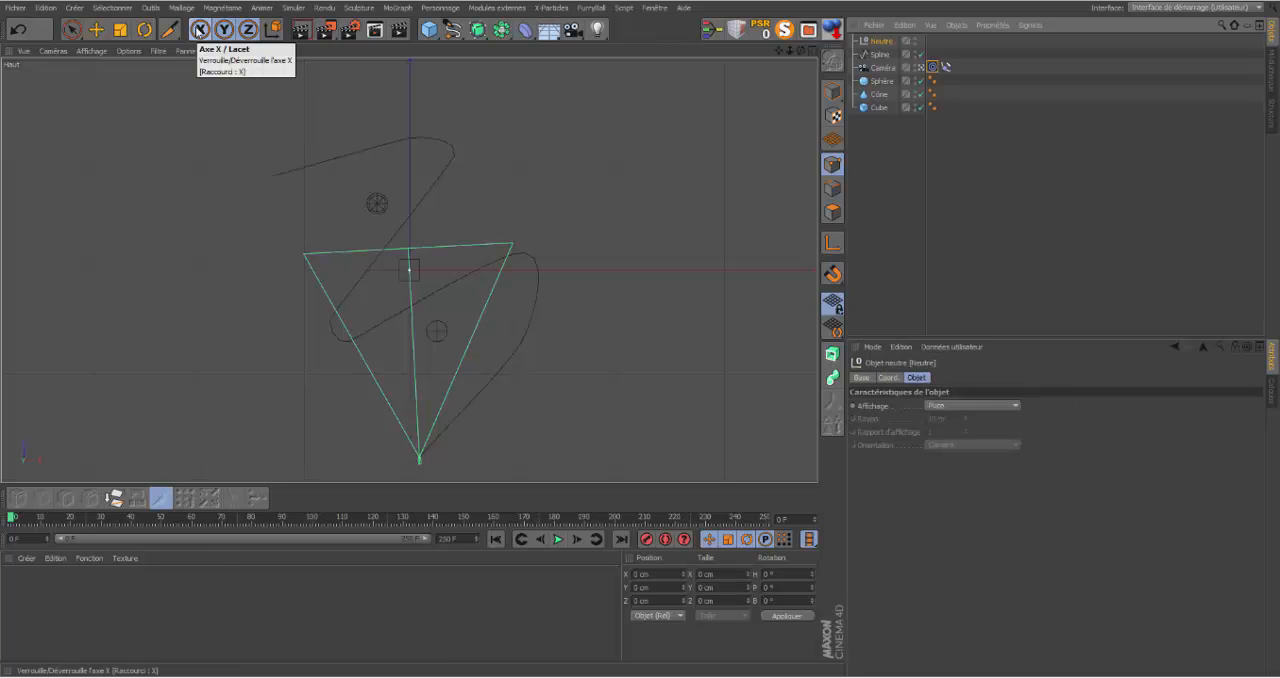
left_click(832, 90)
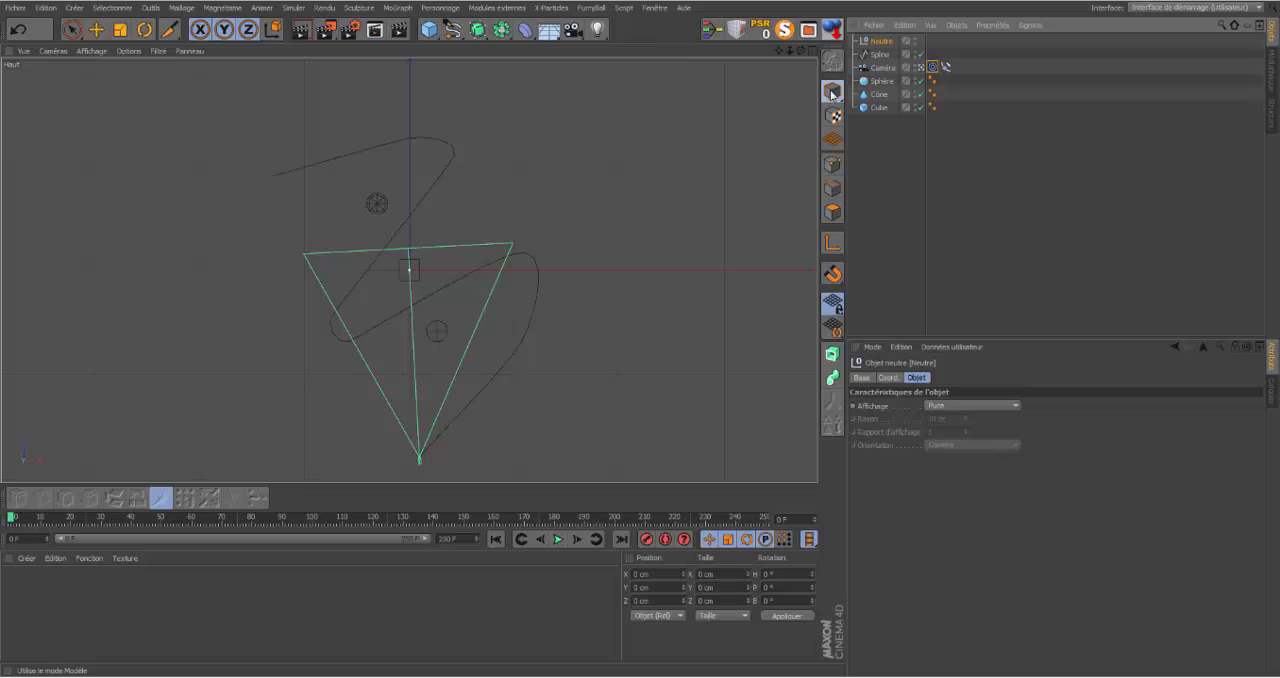
left_click(96, 29)
left_click_drag(523, 269, 613, 318)
left_click_drag(641, 354, 649, 367)
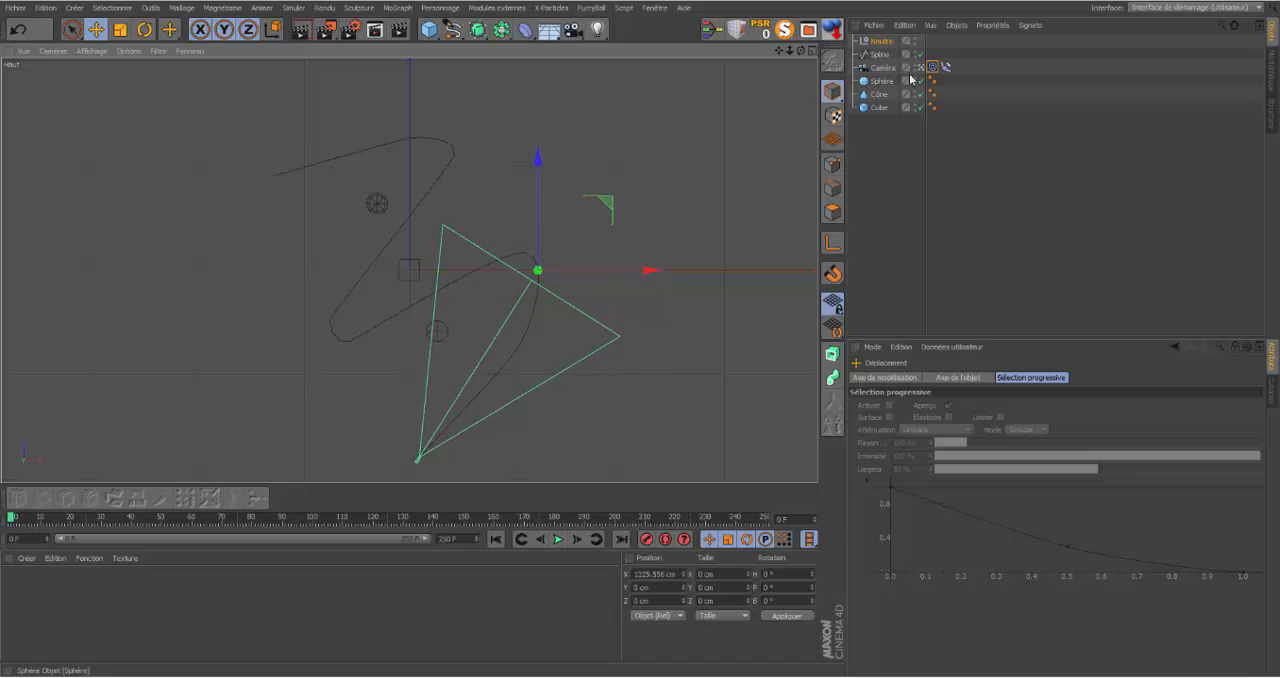
Step: Move the null around the scene in the Top view while the animation plays, and stop playback at frame 69
left_click(946, 69)
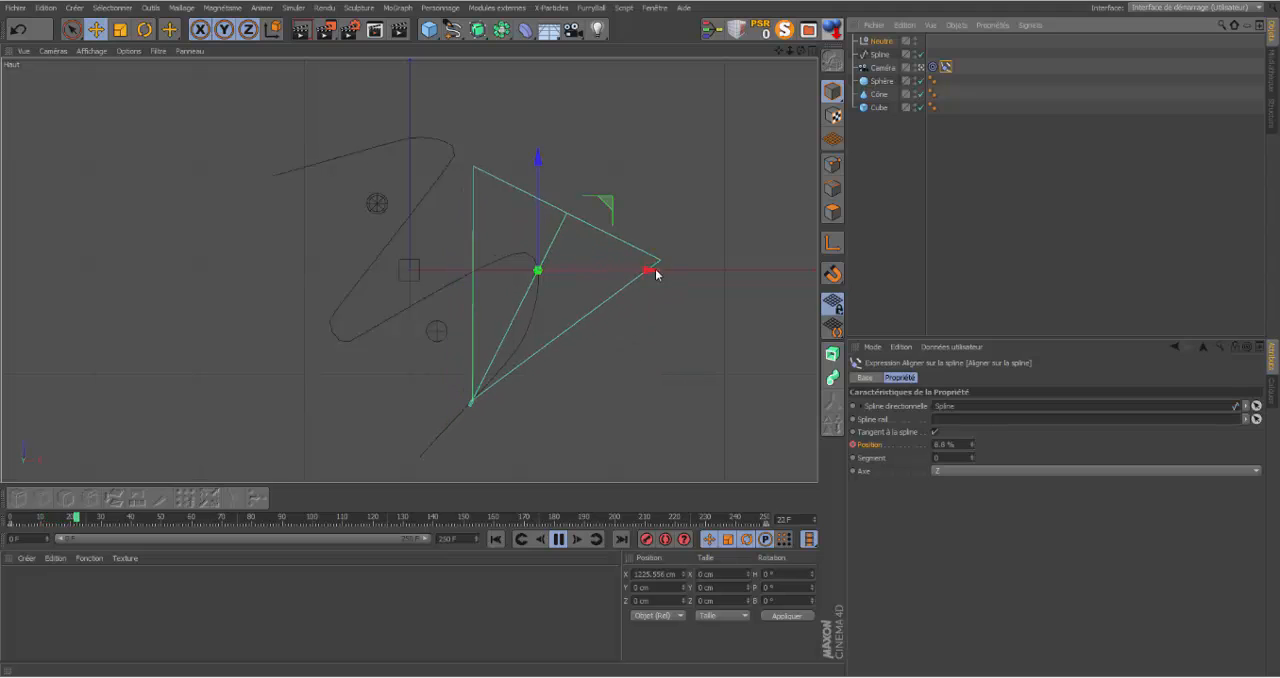
left_click_drag(651, 270, 477, 195)
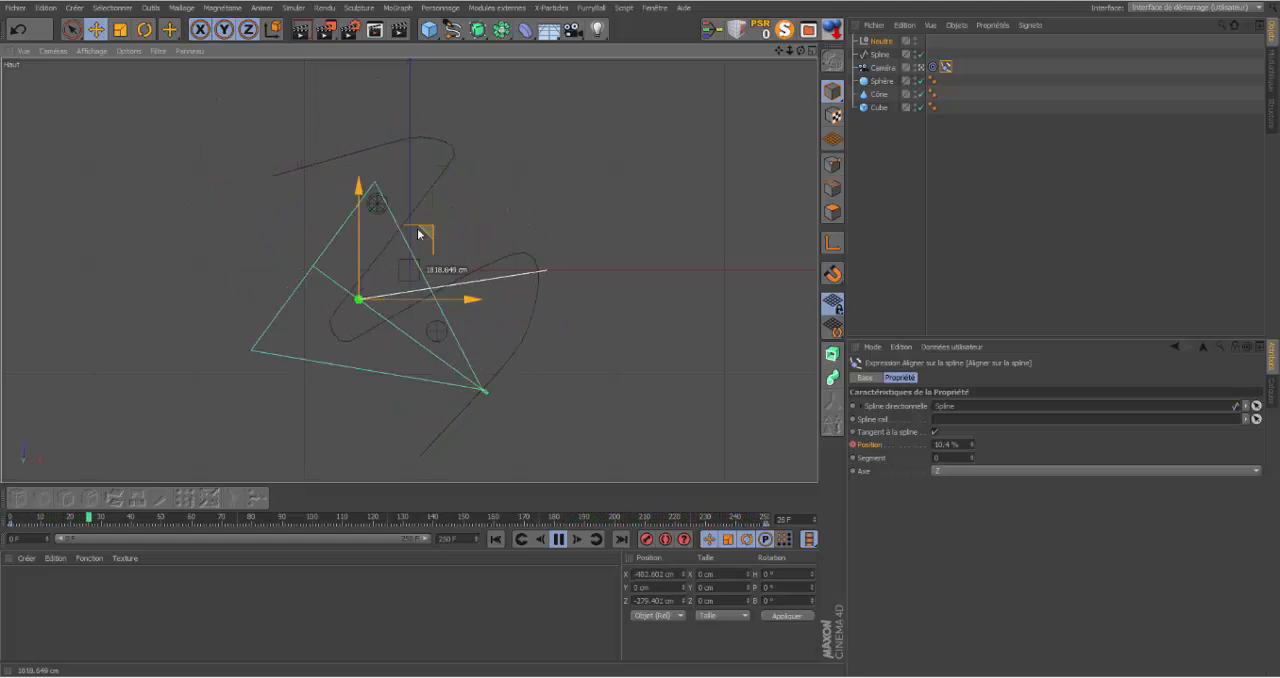
left_click_drag(418, 233, 382, 158)
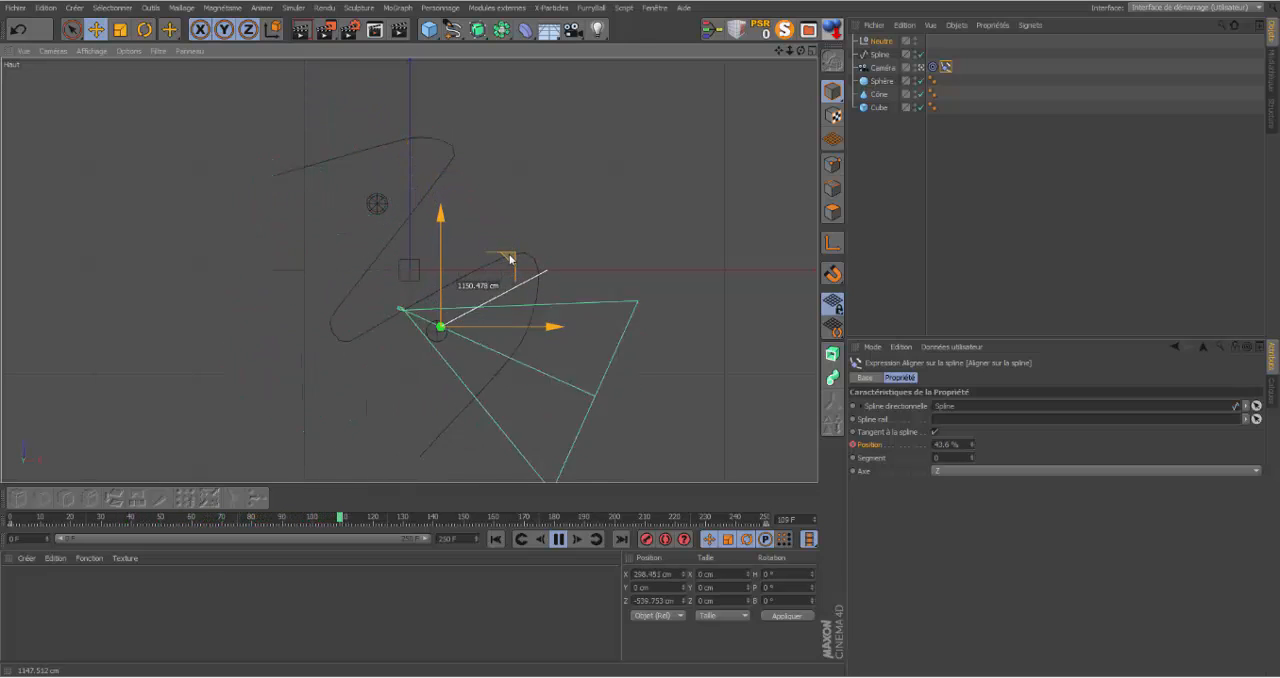
left_click_drag(643, 278, 398, 333)
left_click_drag(380, 290, 613, 150)
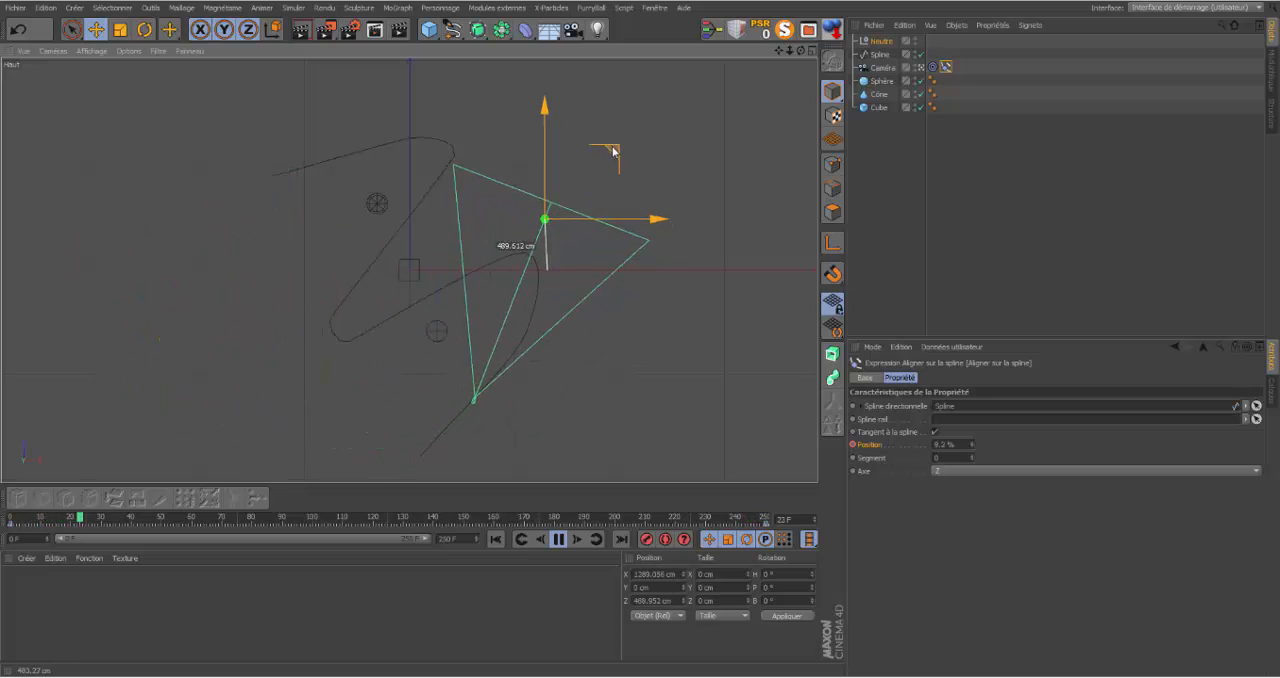
left_click_drag(520, 102, 339, 225)
left_click(559, 539)
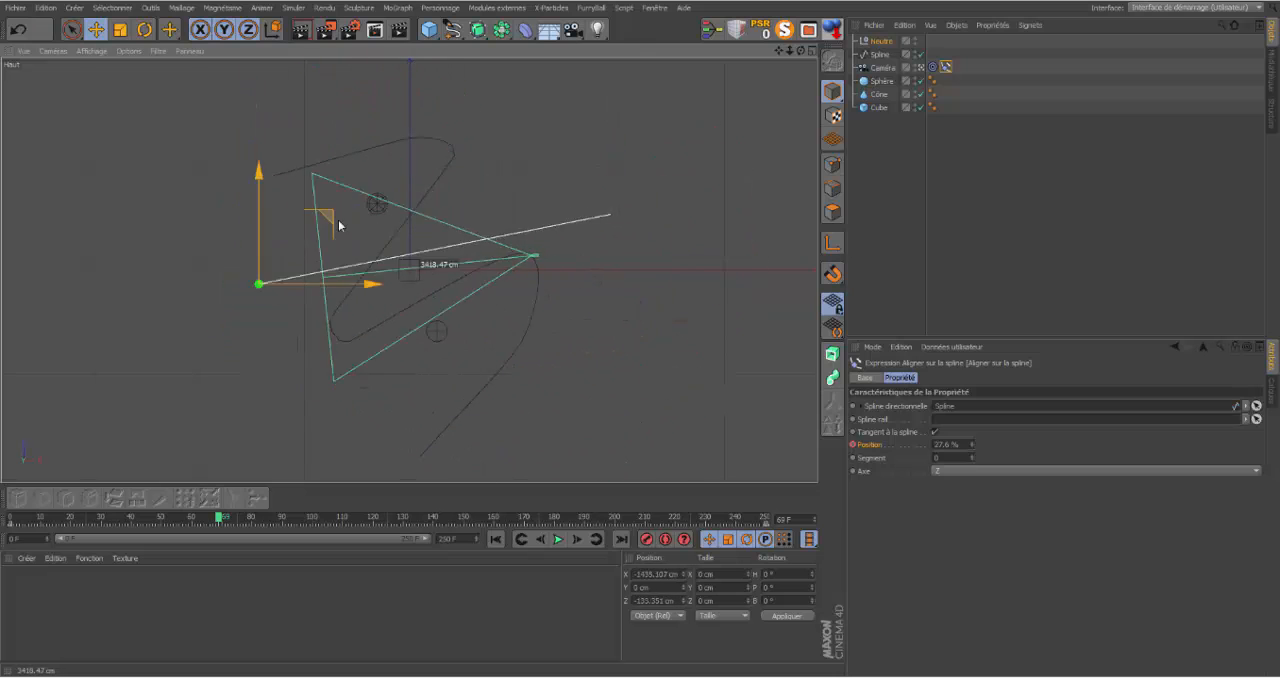
Step: Move the null to about X -165 cm, Z -337 cm in the Top view, and raise it to about 67 cm in the Front view
left_click_drag(417, 292, 491, 217)
left_click_drag(508, 262, 470, 212)
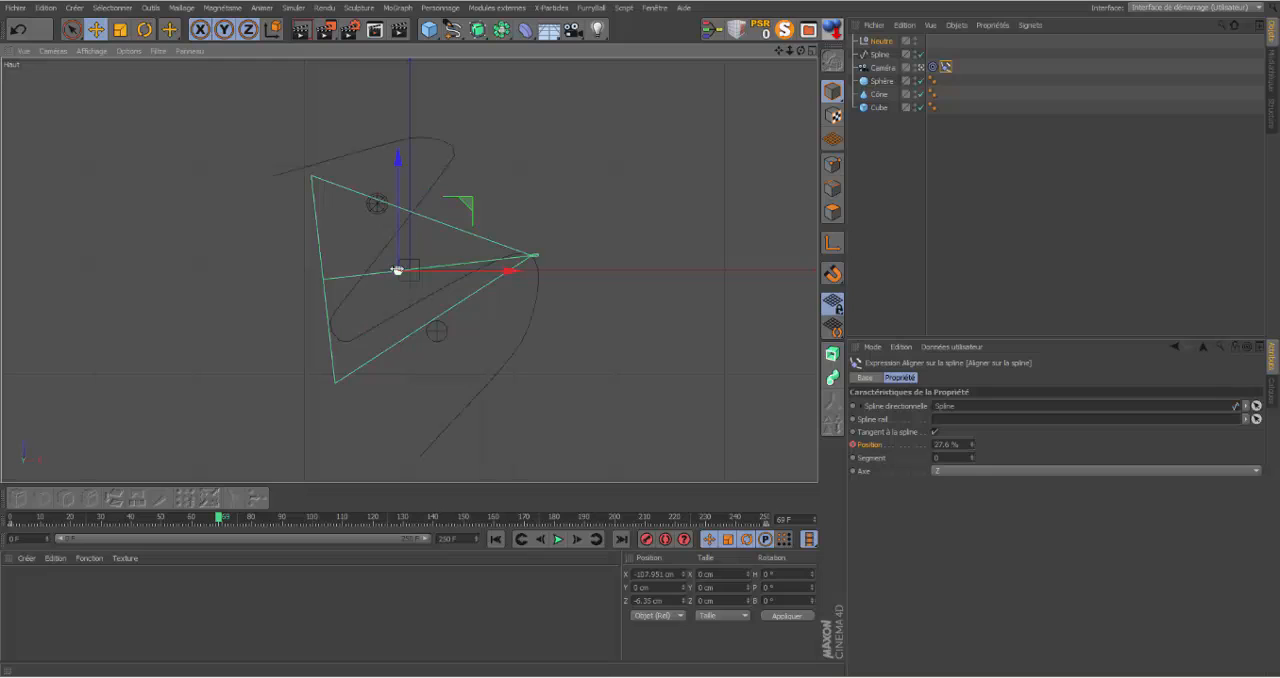
left_click(880, 41)
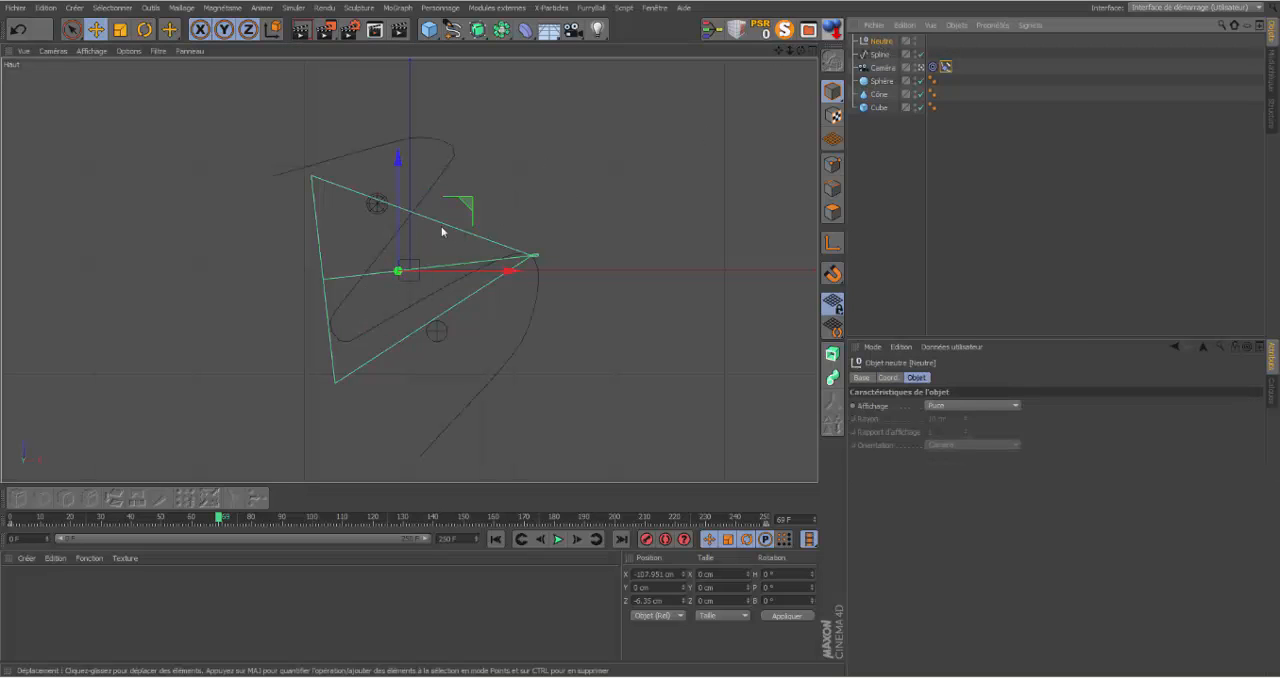
left_click_drag(456, 212, 450, 247)
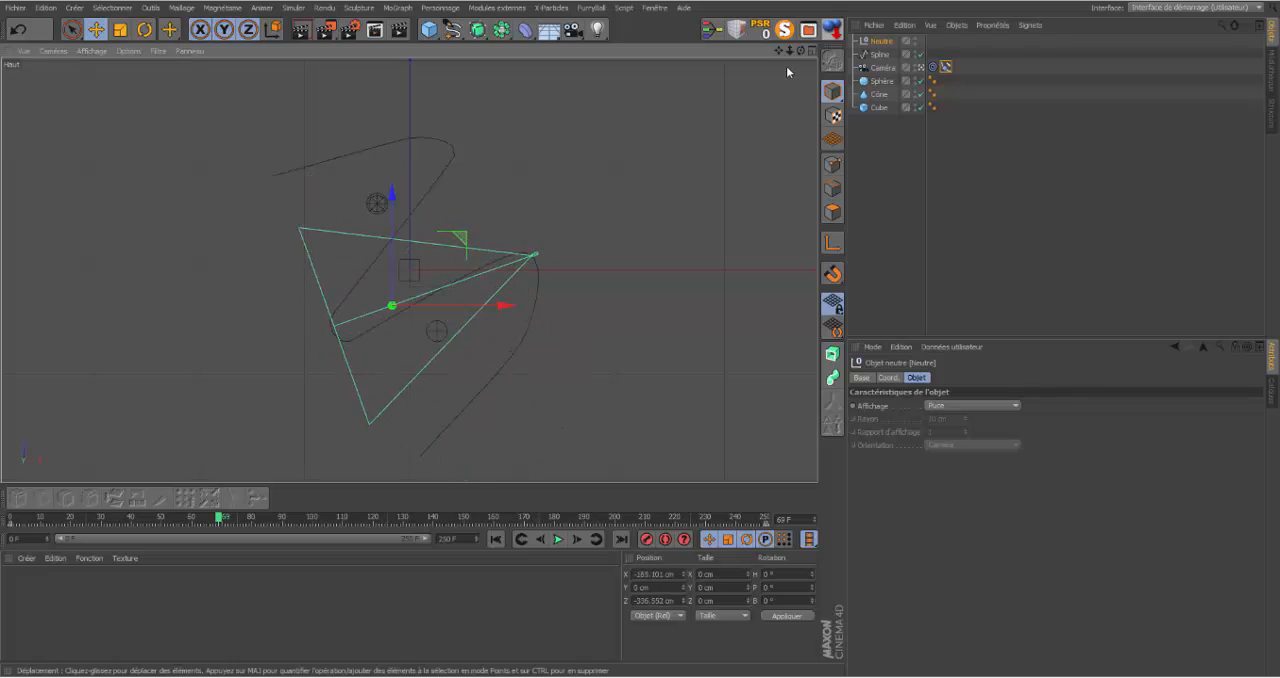
left_click(811, 50)
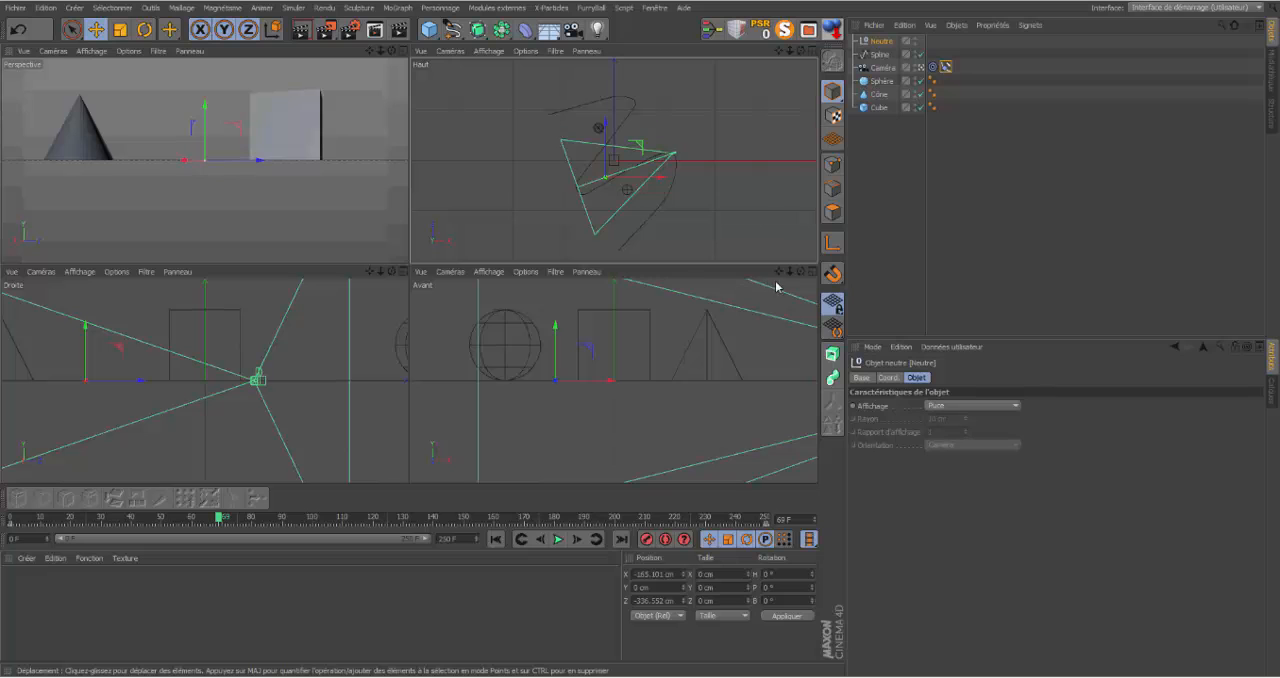
left_click_drag(789, 271, 665, 284)
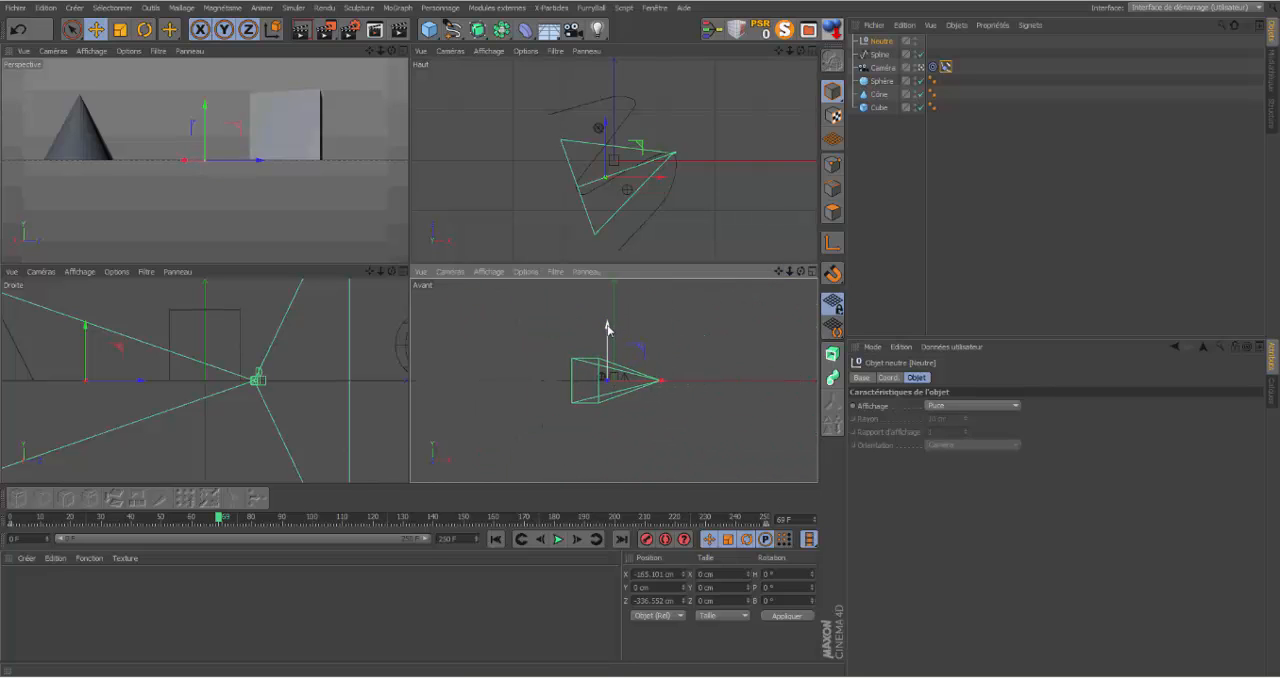
left_click_drag(607, 327, 577, 329)
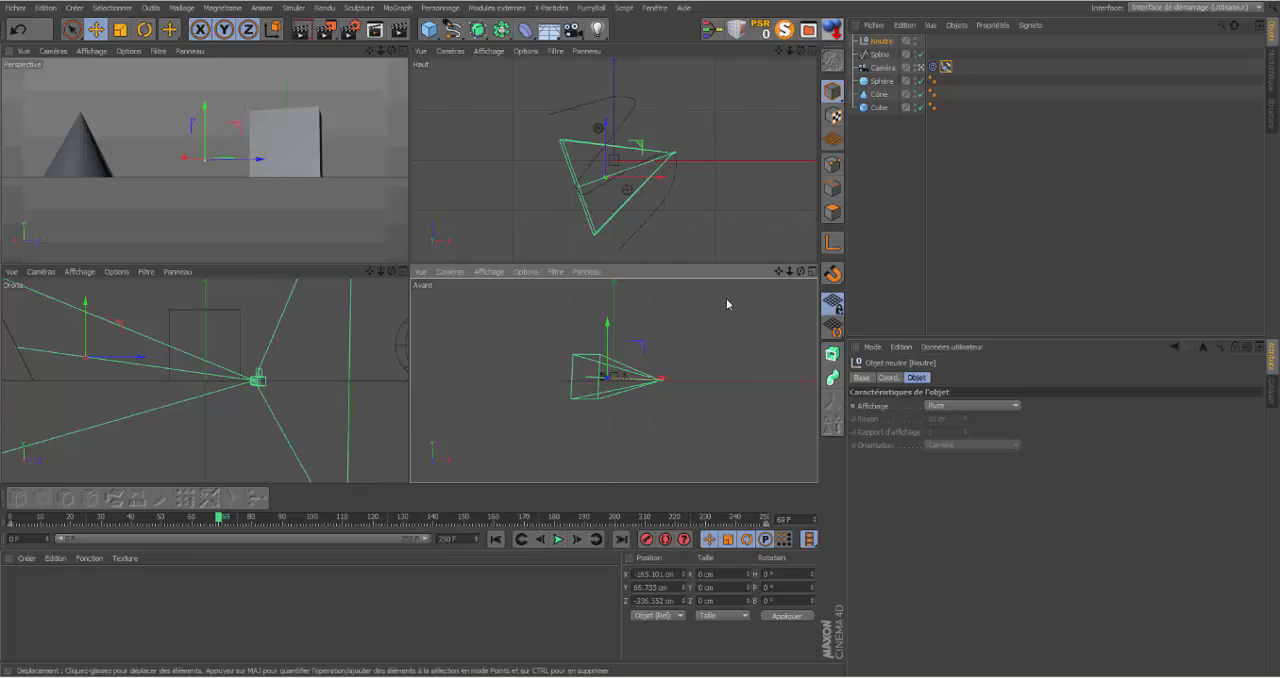
Step: Select the Spline in point mode and raise its point on the outer curve near the path's start to about Y 584 cm
left_click(878, 58)
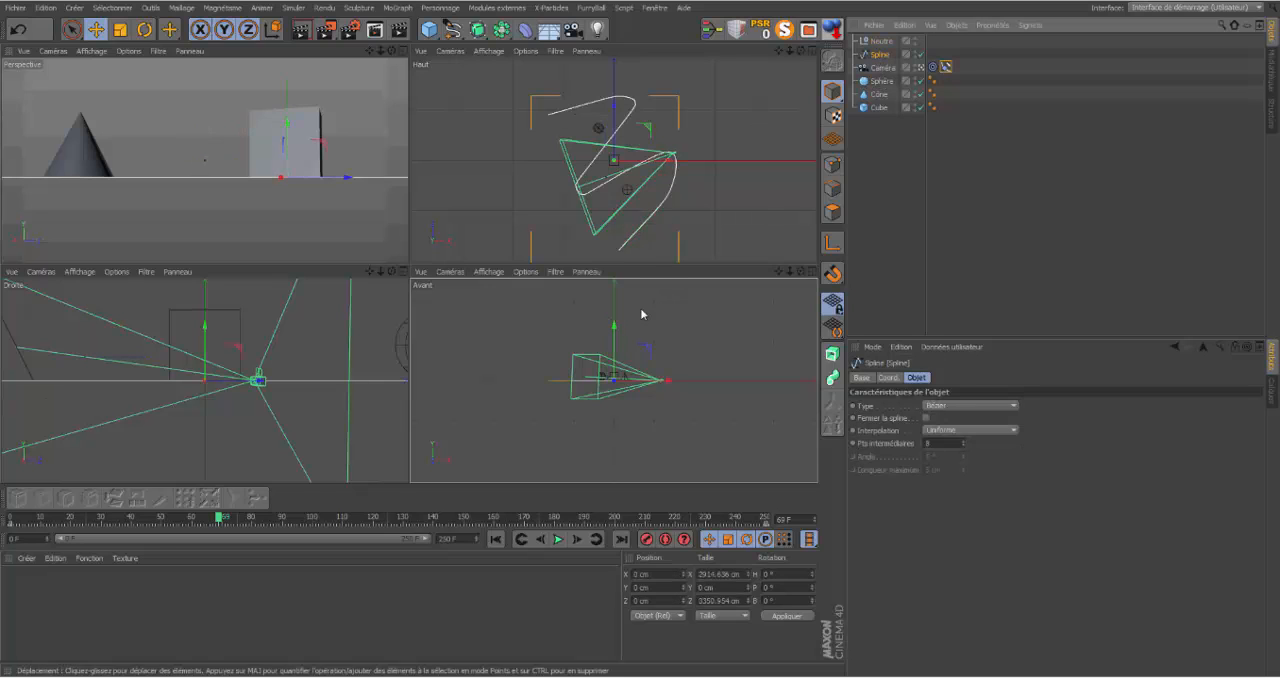
left_click(833, 164)
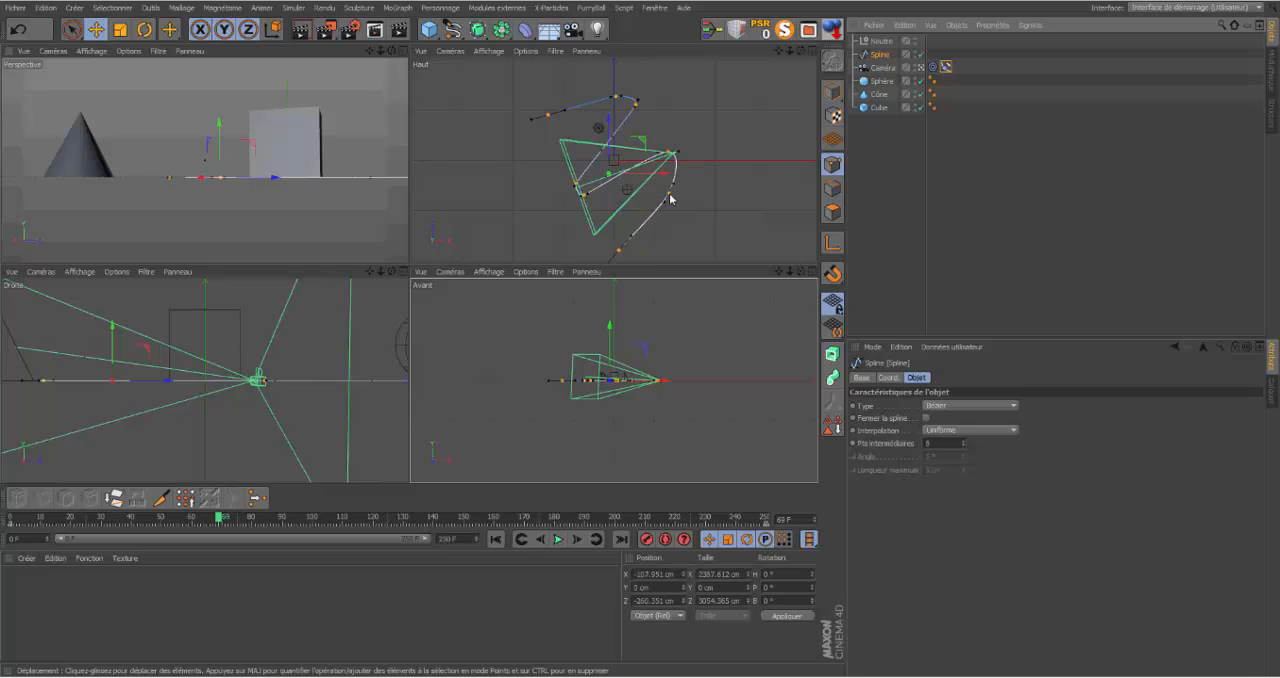
left_click(670, 195)
left_click_drag(659, 326, 660, 303)
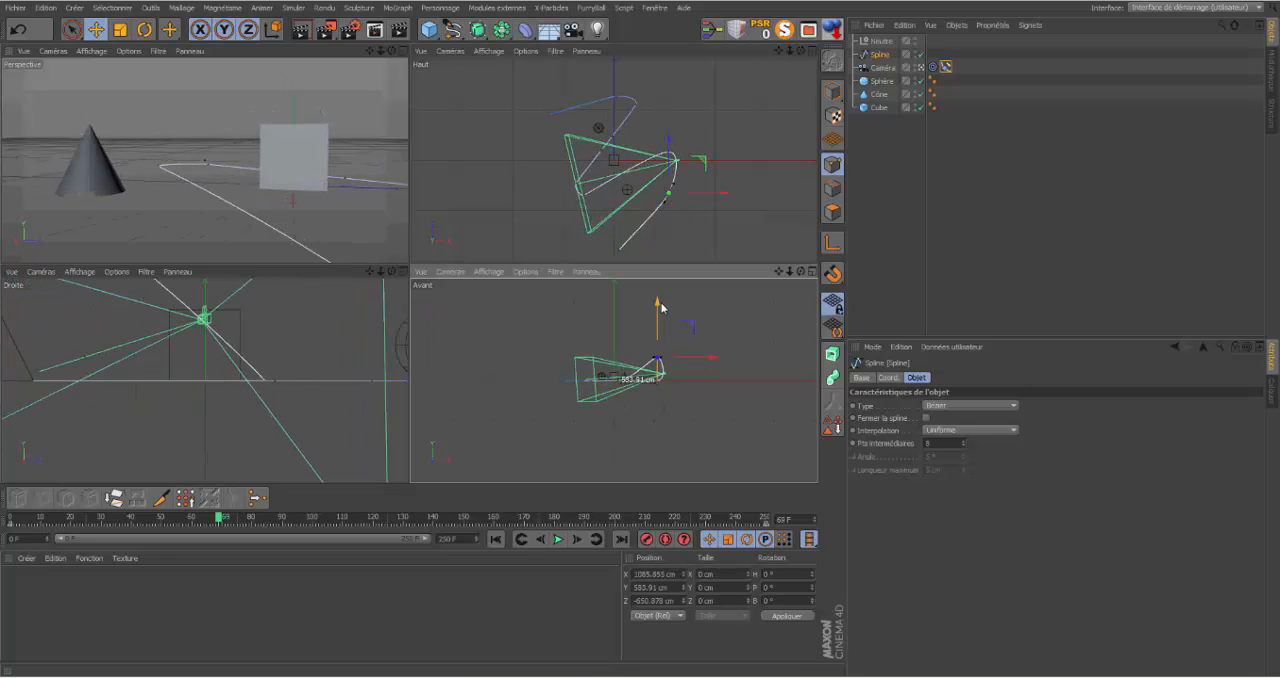
Step: Lower the spline point behind the cube to about Y -384 cm and raise the end point near the sphere to about Y 1118 cm
left_click(613, 140)
left_click_drag(617, 331, 611, 346)
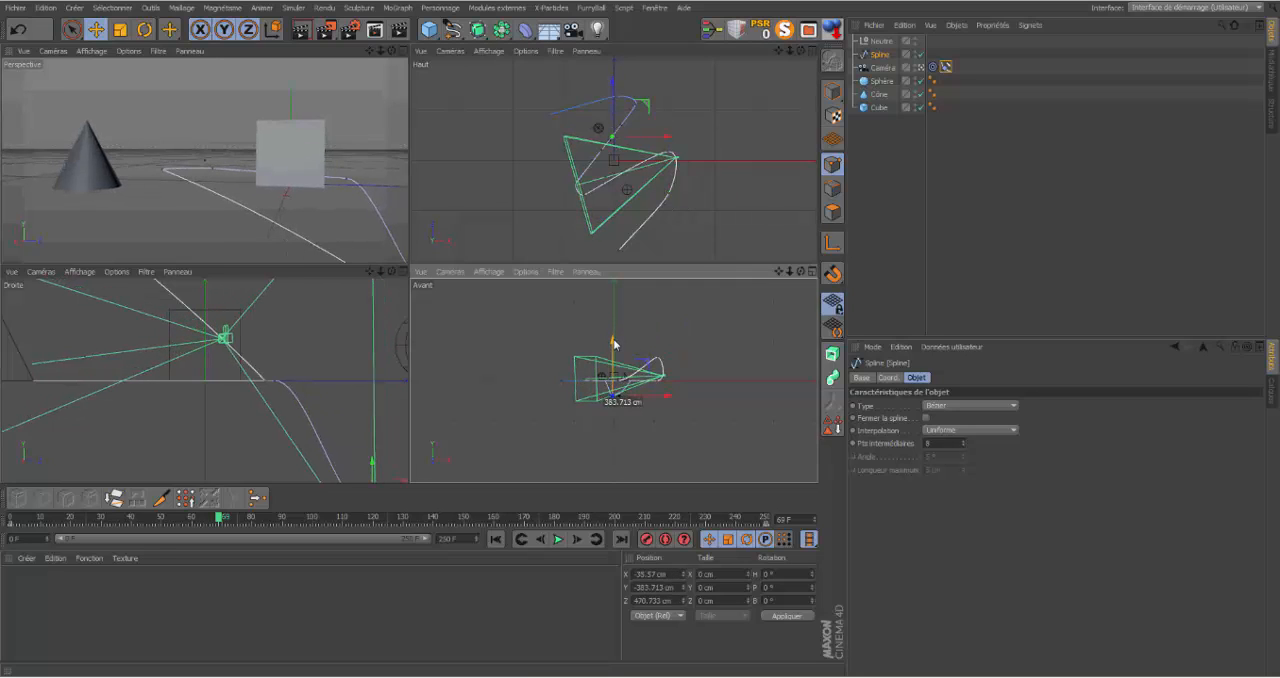
left_click(548, 116)
left_click_drag(563, 323, 571, 285)
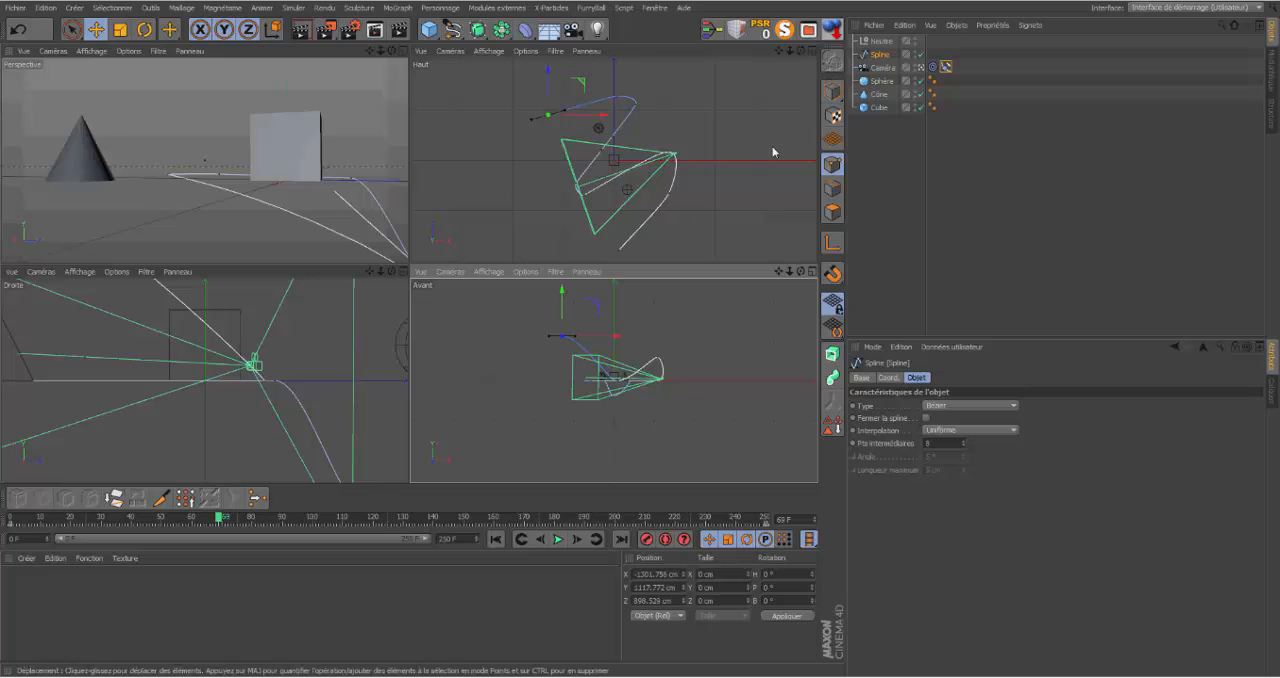
Step: Move the null onto the sphere, at about X -389 cm and Z 744 cm, and record its keyframe at frame 0
left_click(881, 43)
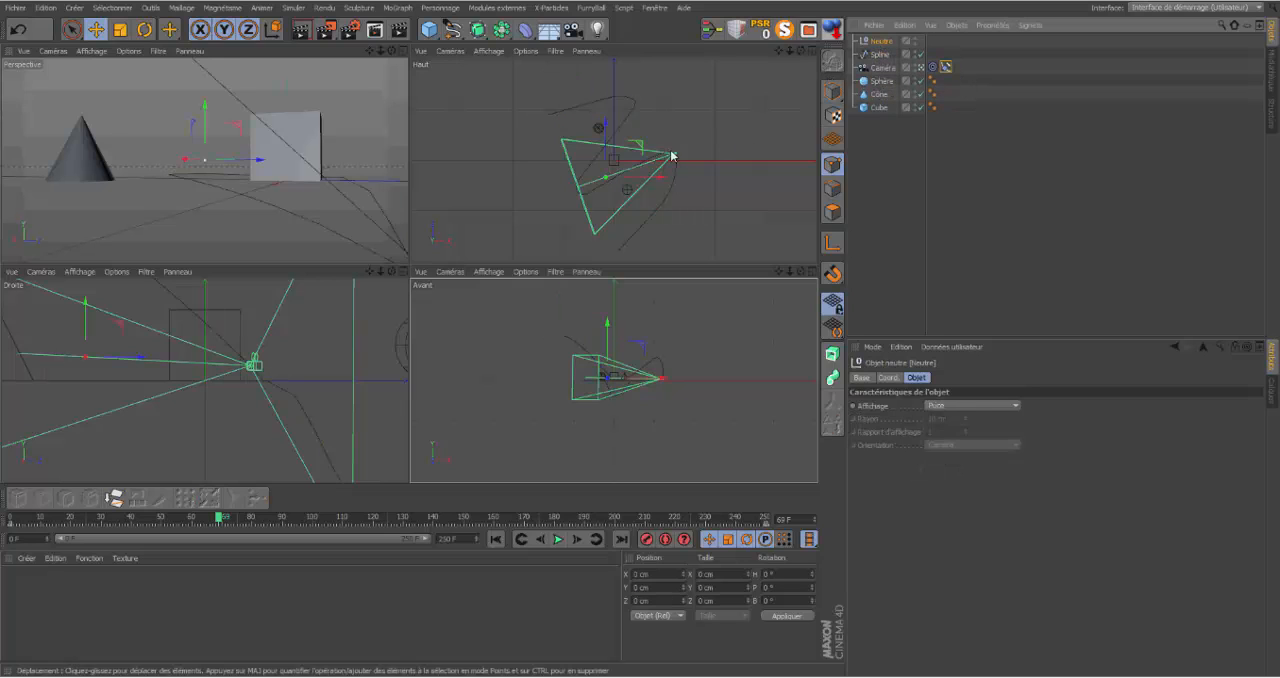
left_click_drag(607, 130, 532, 80)
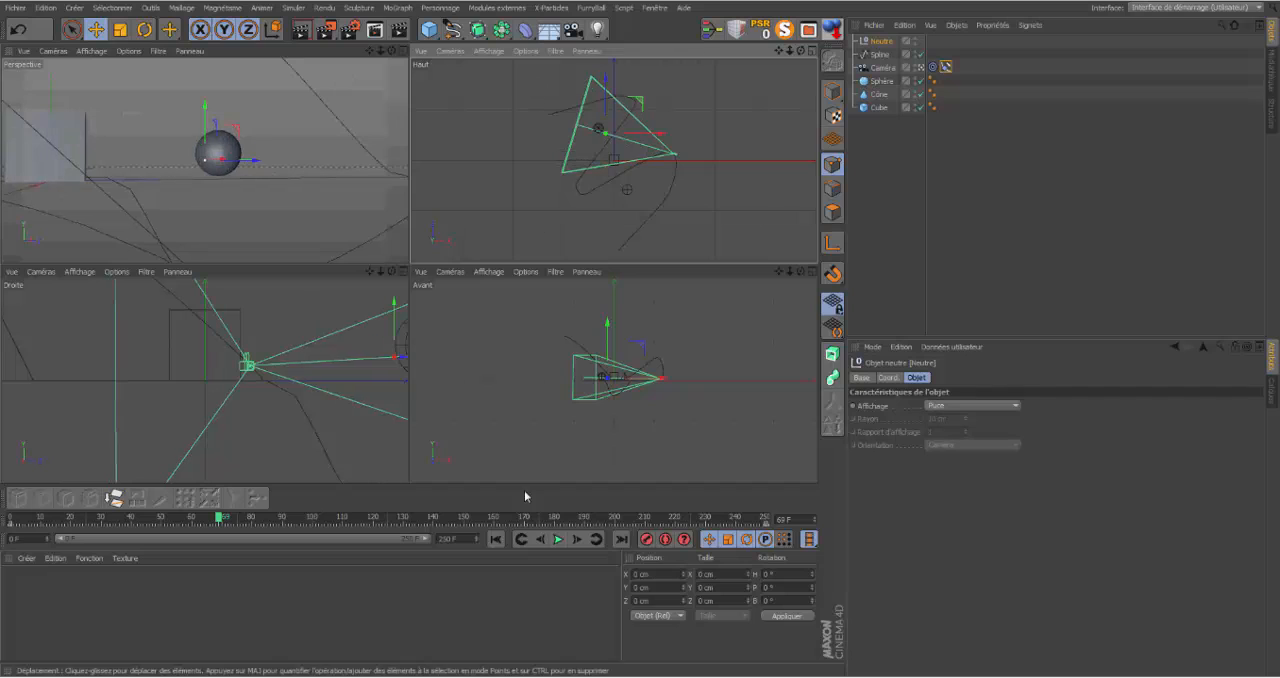
left_click(497, 541)
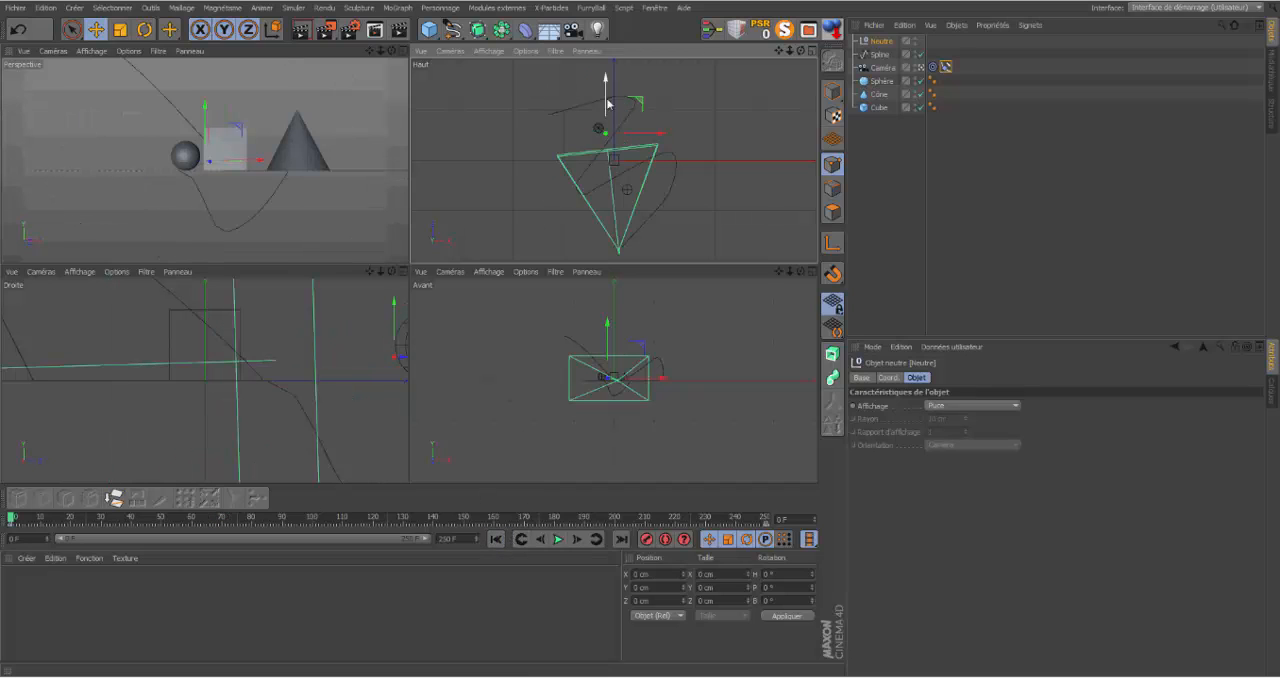
left_click_drag(607, 83, 631, 93)
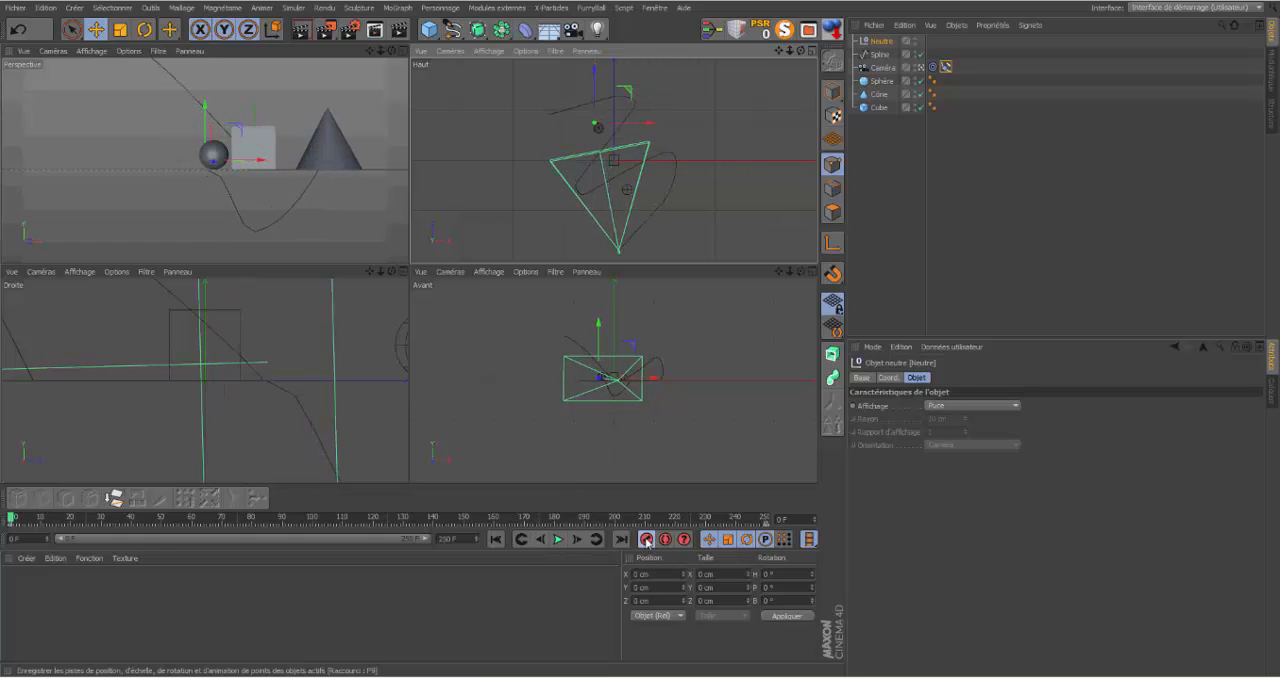
Step: Record null keyframes at frame 61 in front of the cube on its -X side and at frame 114 beyond the cone on the +X side
left_click_drag(13, 517, 195, 519)
left_click_drag(604, 137, 586, 161)
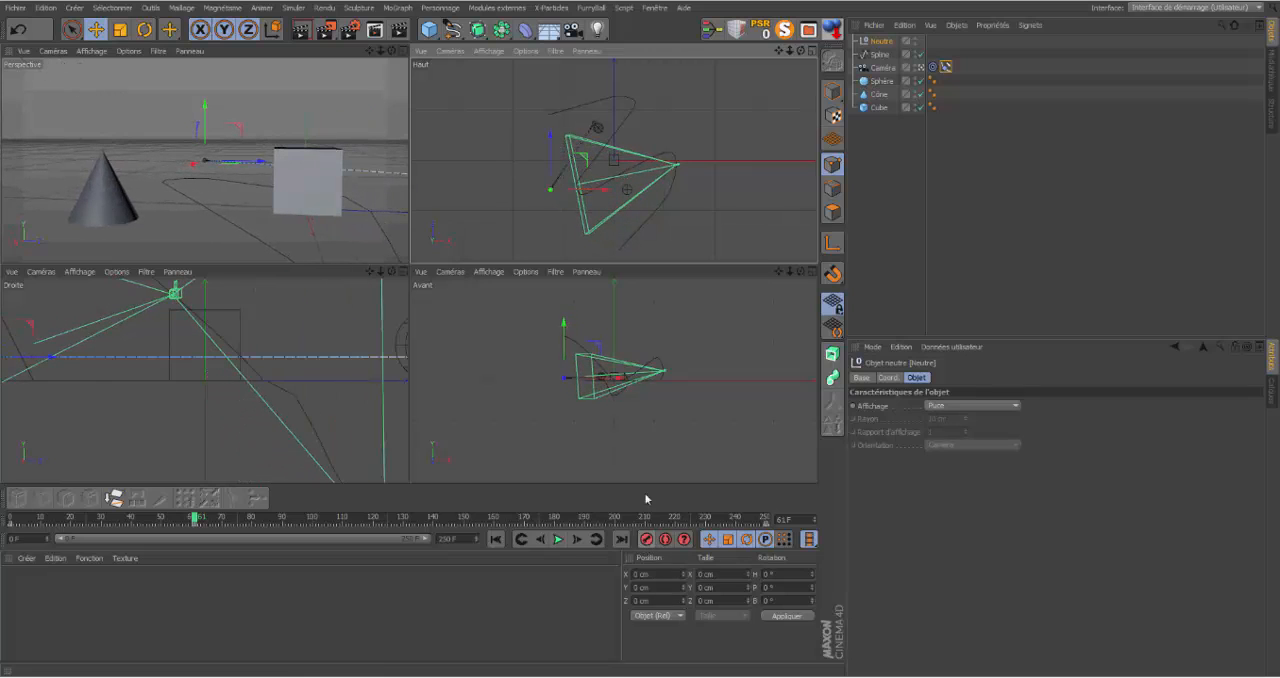
left_click_drag(197, 521, 354, 519)
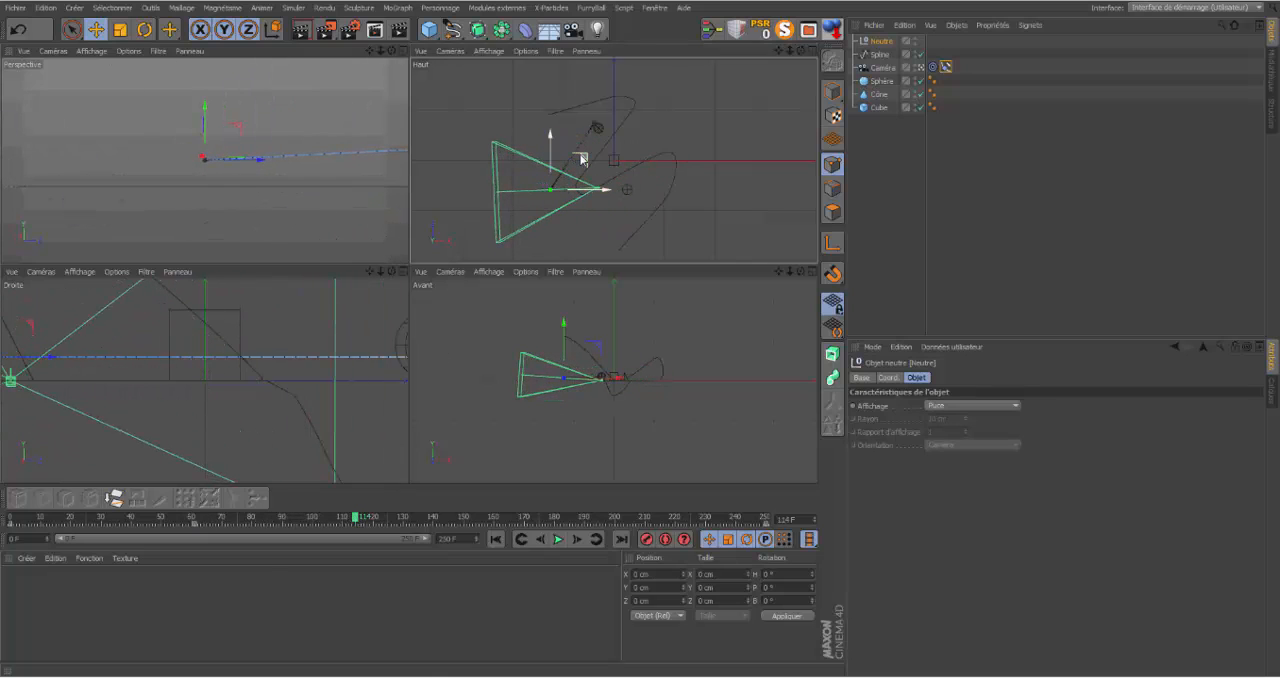
left_click_drag(581, 158, 706, 166)
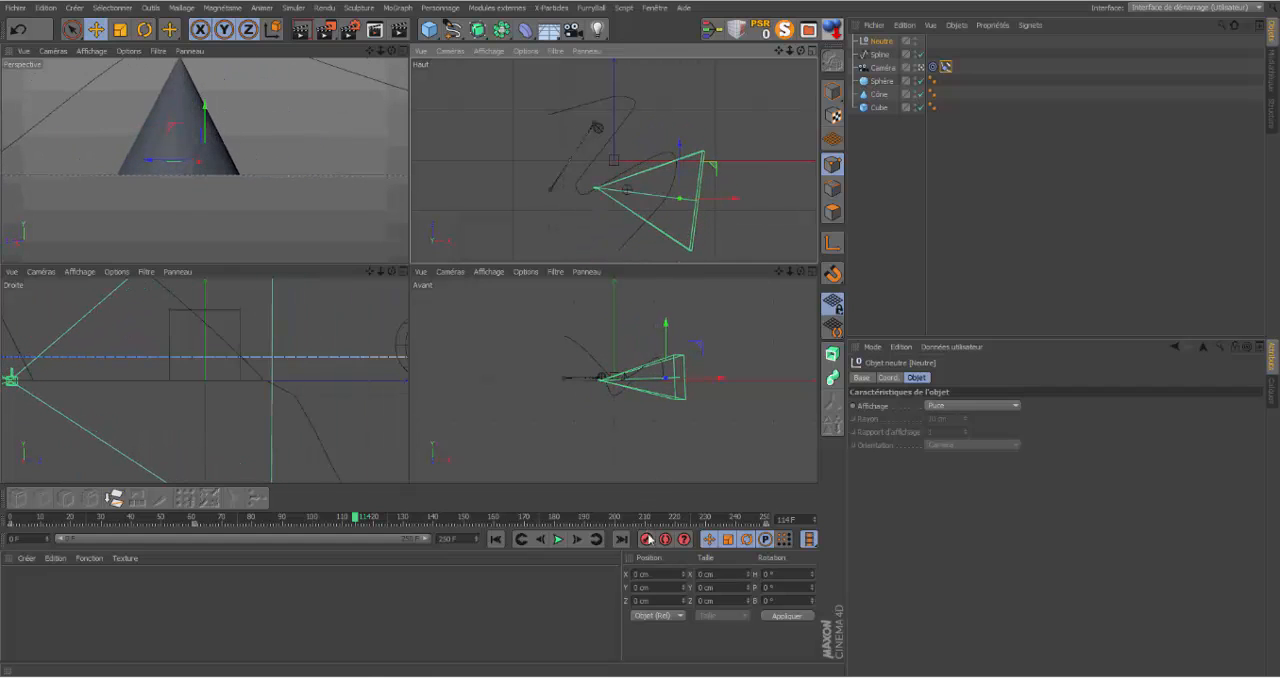
Step: Record null keyframes at frame 179 with the null next to the cube and at frame 227 with it on the sphere
left_click_drag(356, 520, 555, 539)
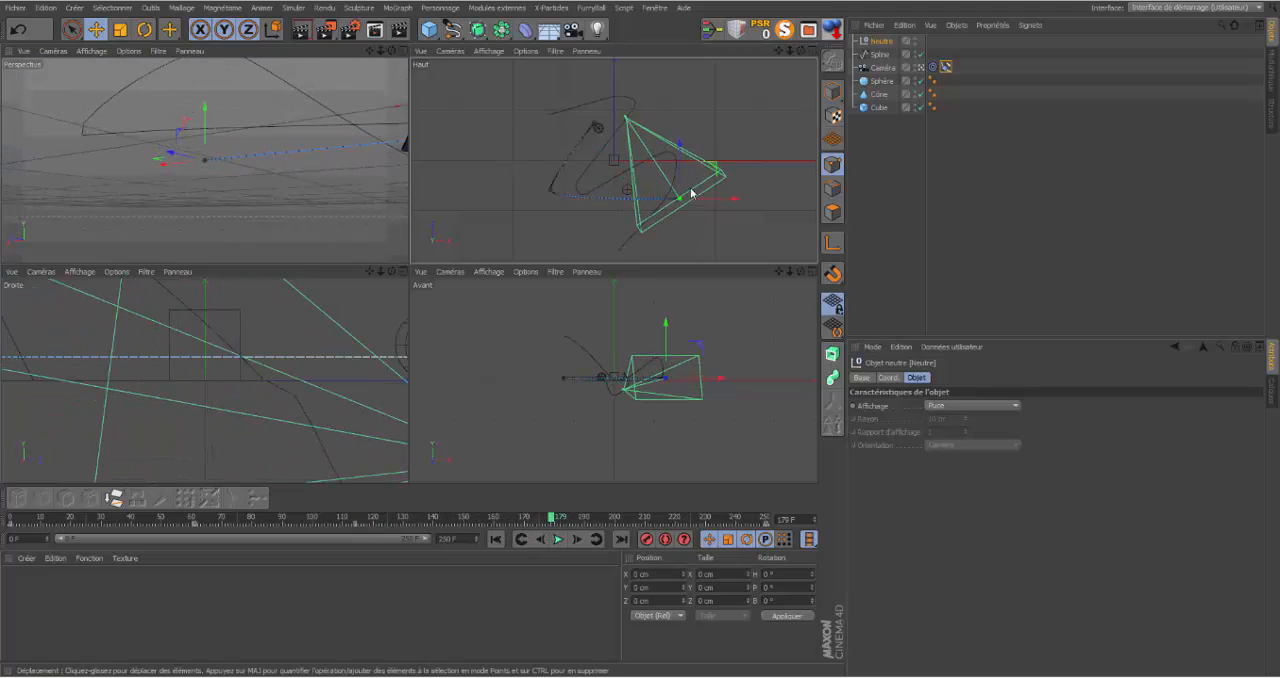
left_click_drag(706, 166, 633, 143)
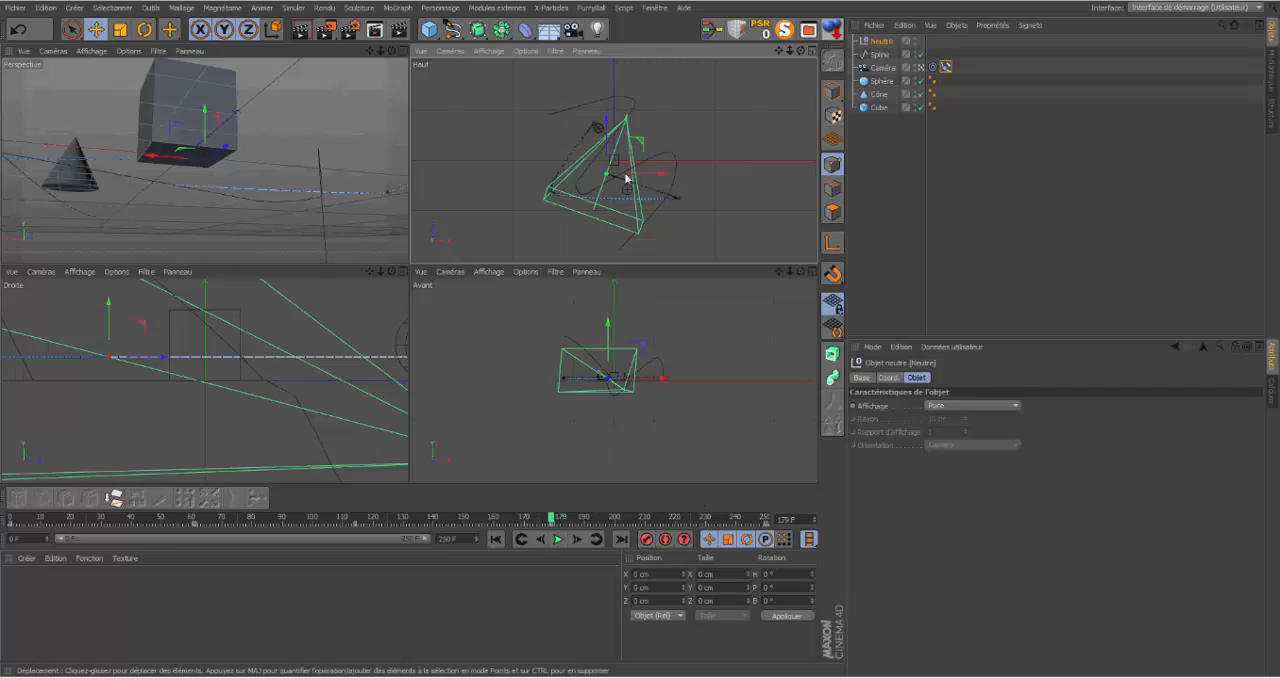
left_click_drag(549, 521, 697, 521)
left_click_drag(640, 142, 632, 95)
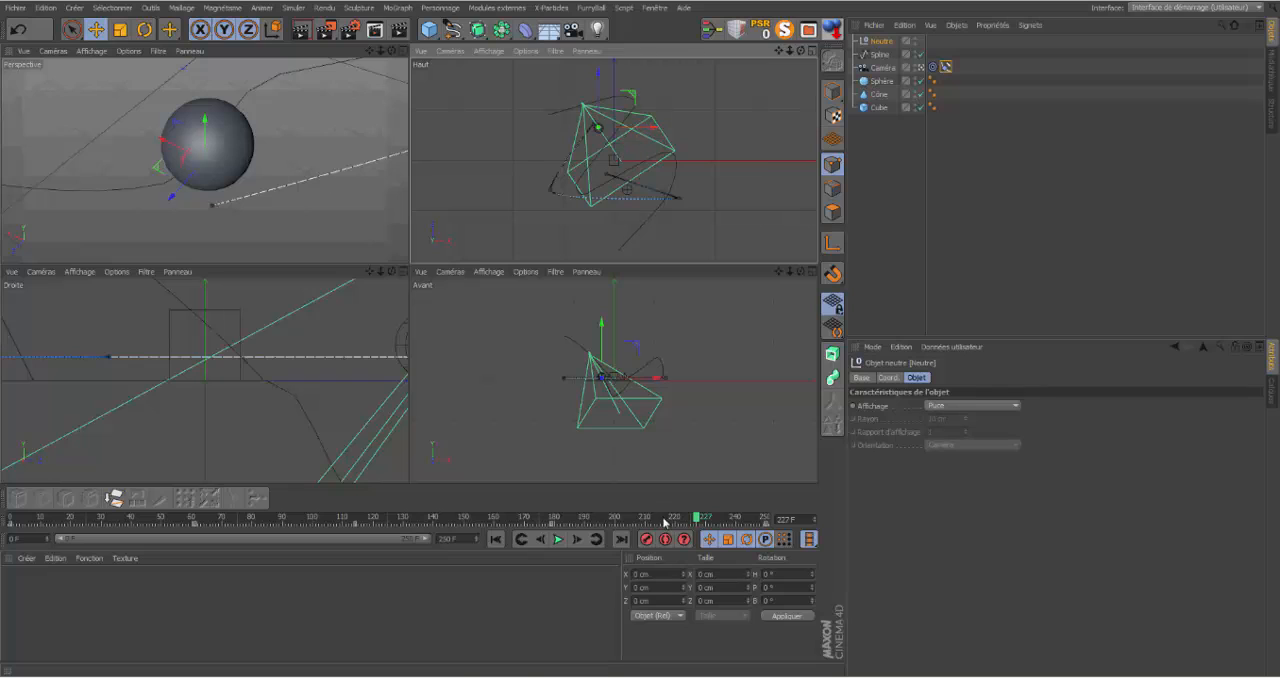
Step: Play the animation from the start in the maximized Perspective view to check the camera following the null, and return to frame 0
left_click(496, 540)
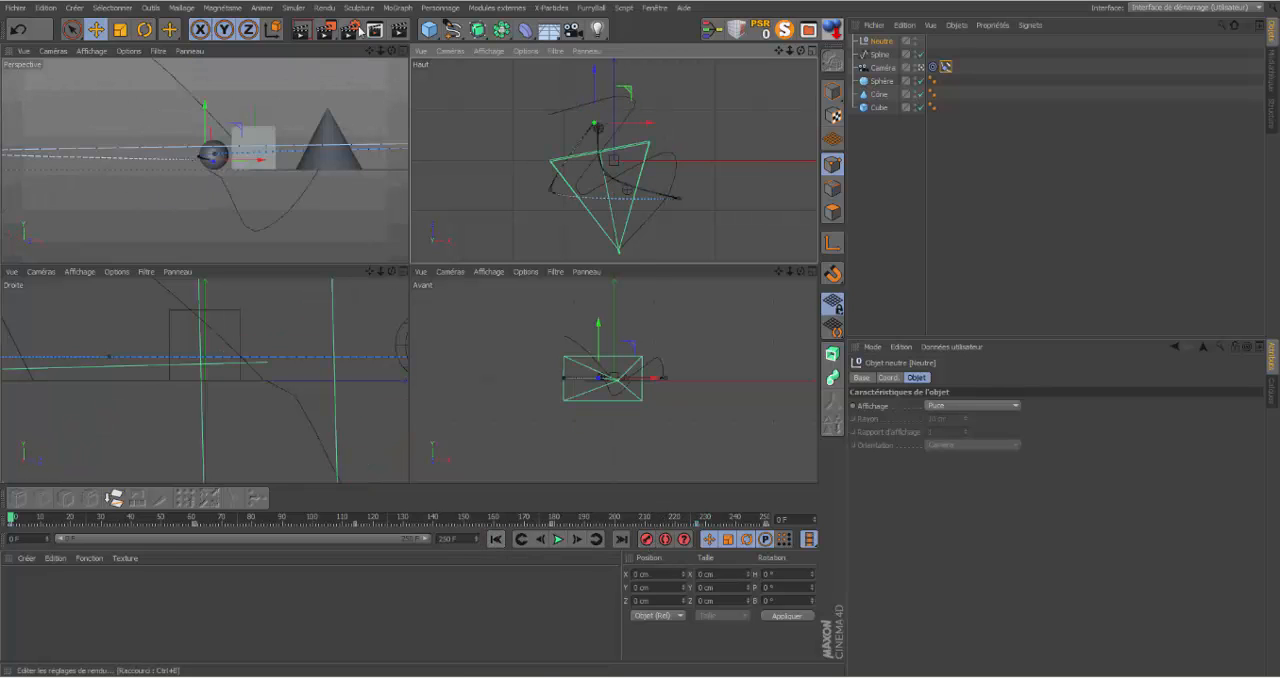
left_click(404, 51)
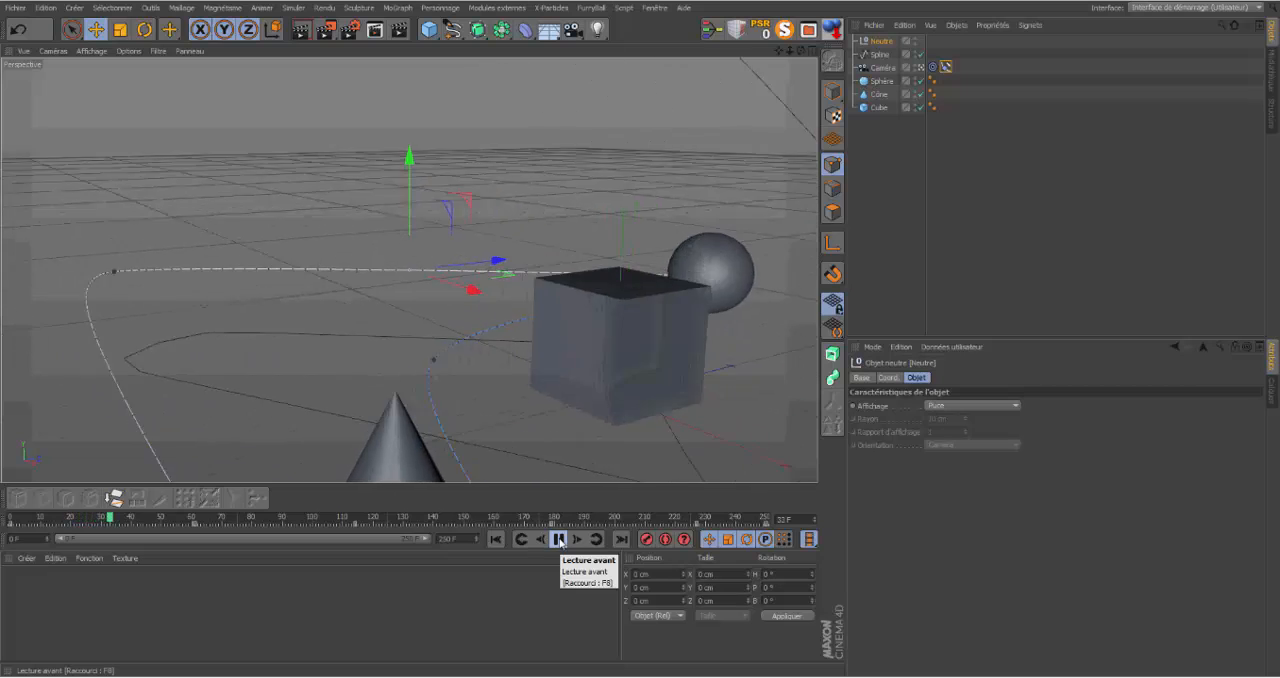
left_click(811, 50)
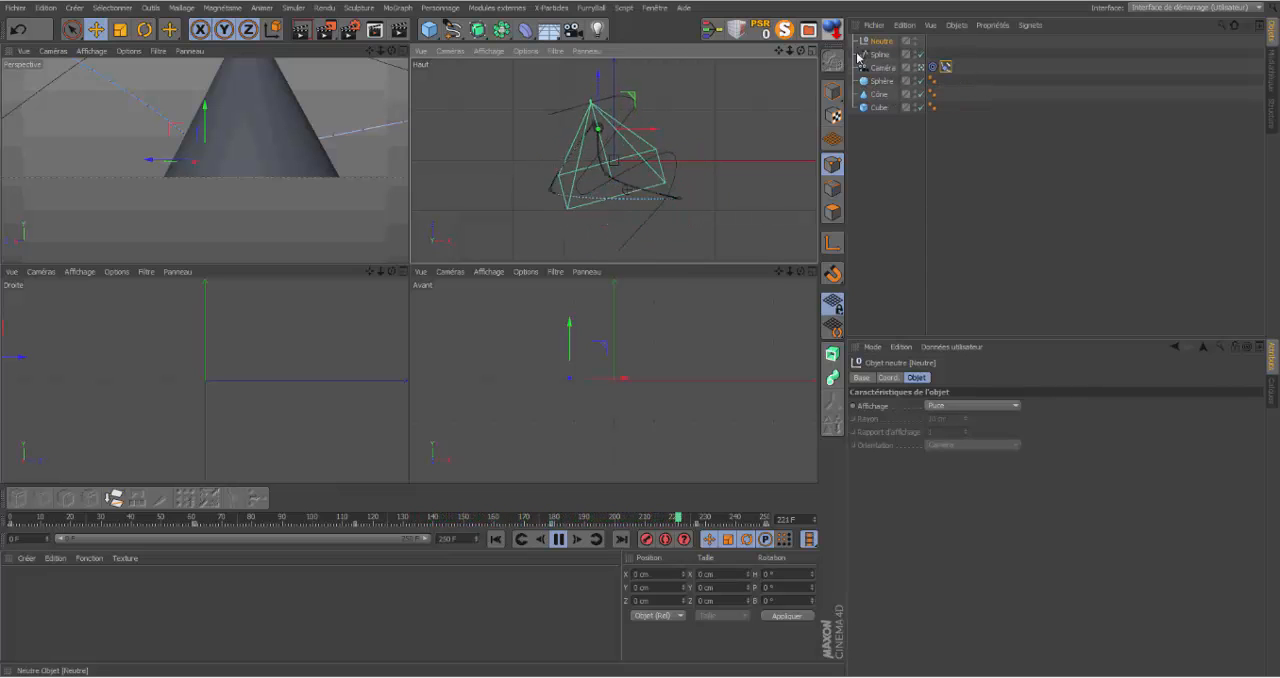
left_click(558, 539)
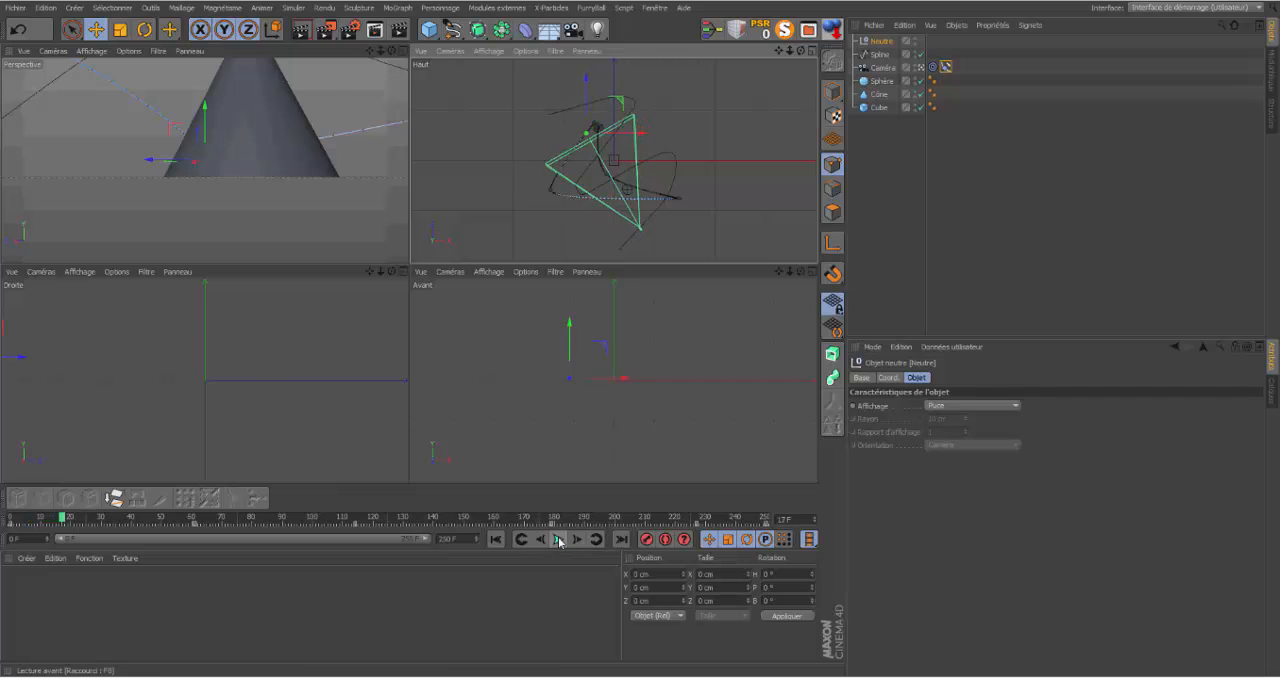
left_click(497, 540)
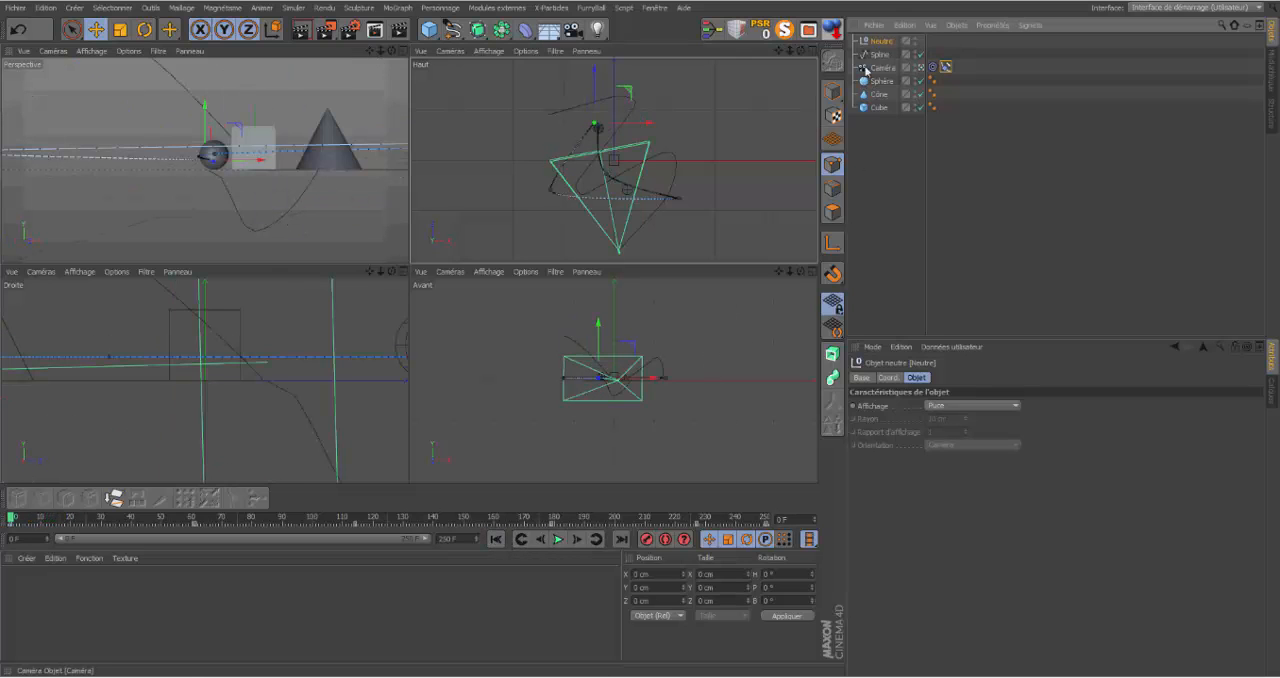
Step: Delete the null's position, scale and rotation animation tracks
left_click(888, 378)
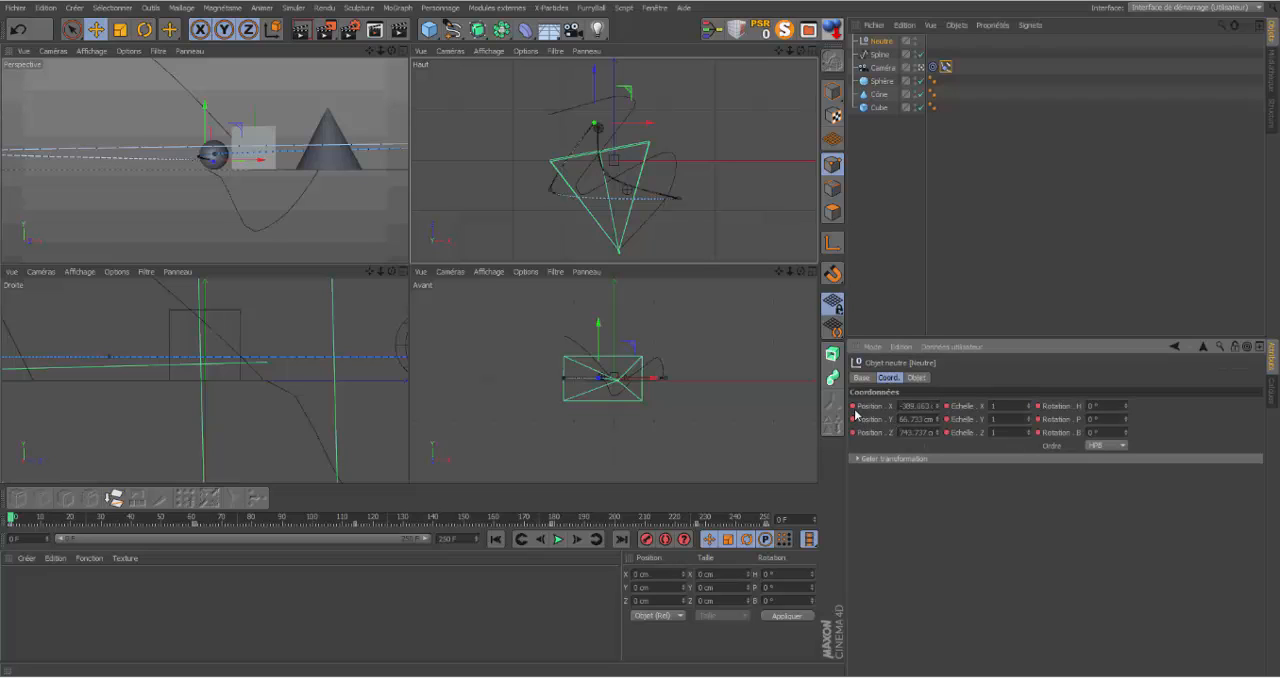
right_click(855, 414)
mouse_move(930, 416)
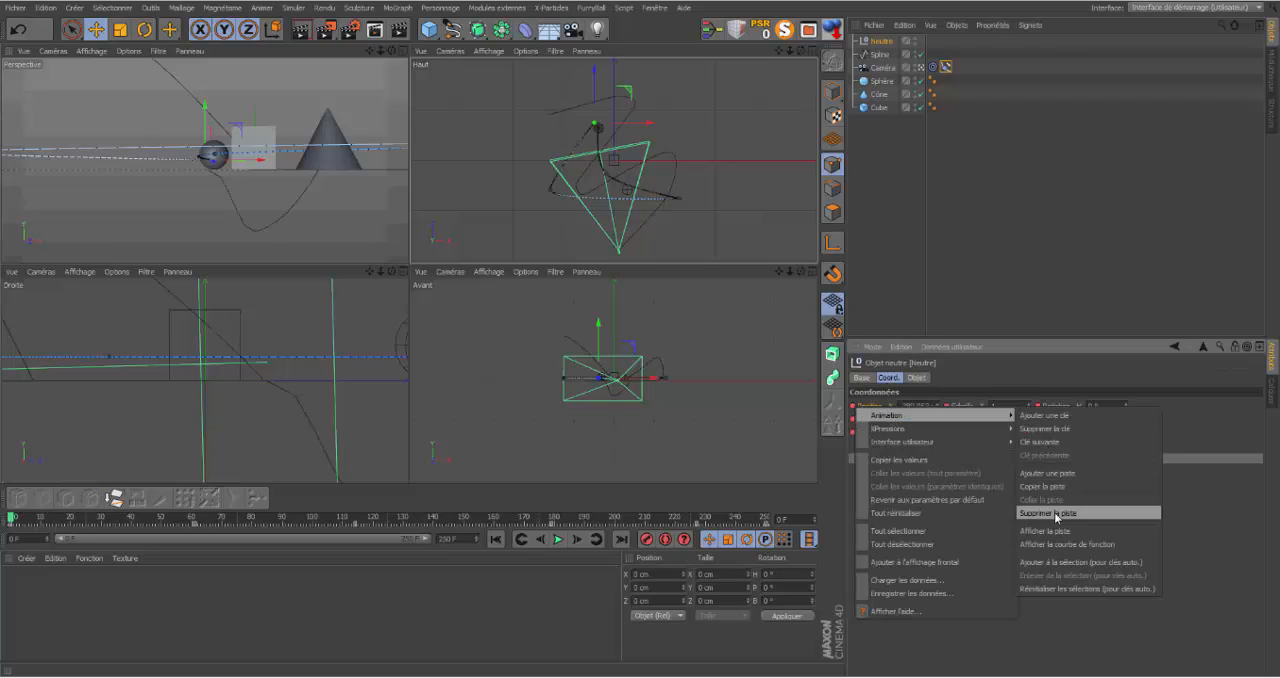
left_click(1057, 513)
right_click(946, 406)
mouse_move(1015, 416)
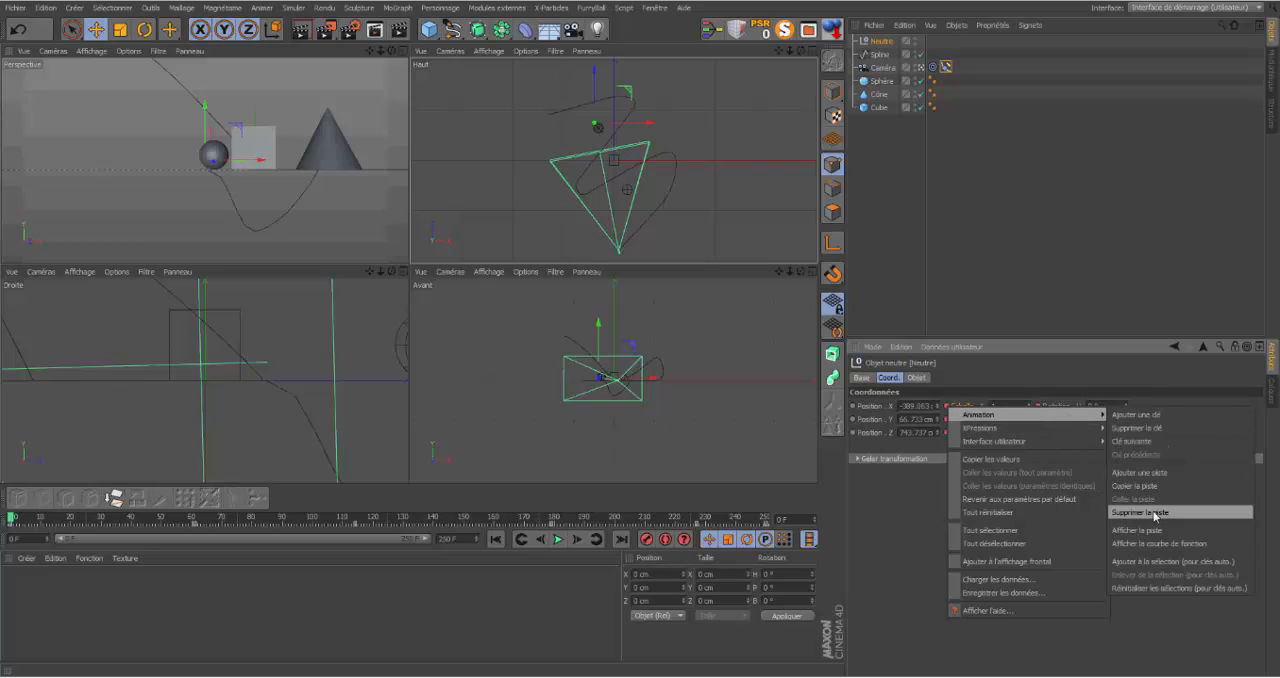
left_click(1155, 513)
right_click(1039, 408)
mouse_move(1105, 419)
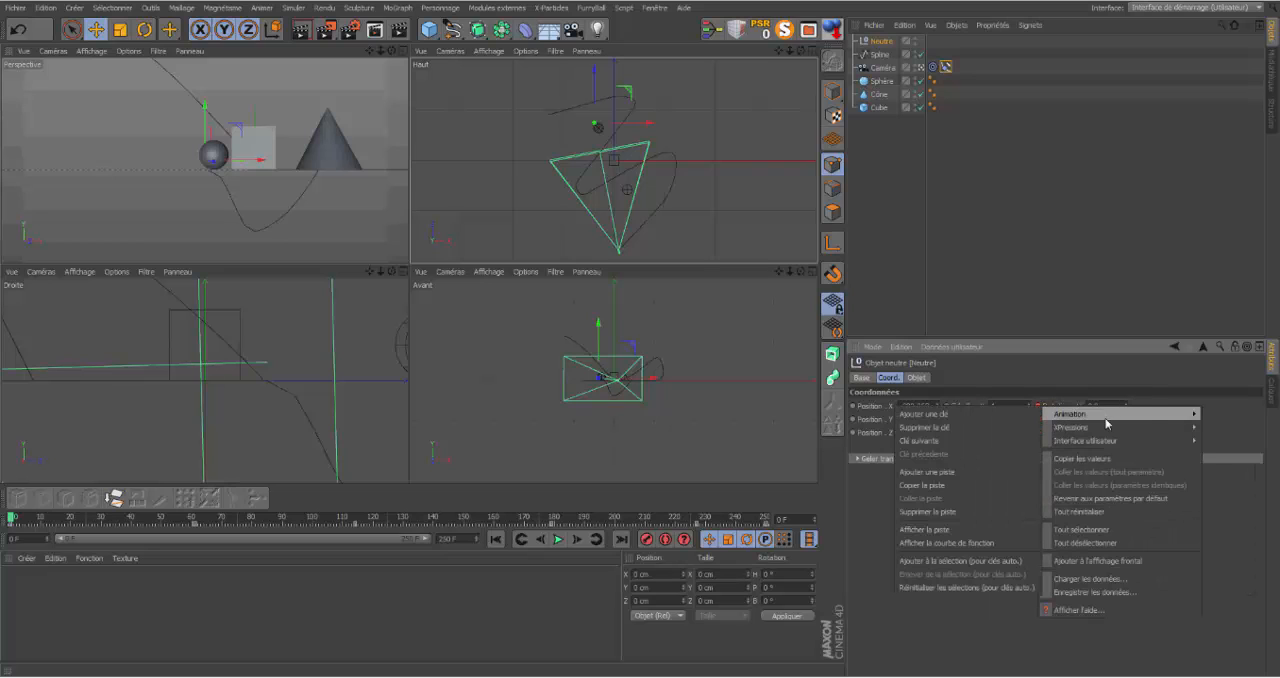
left_click(1005, 511)
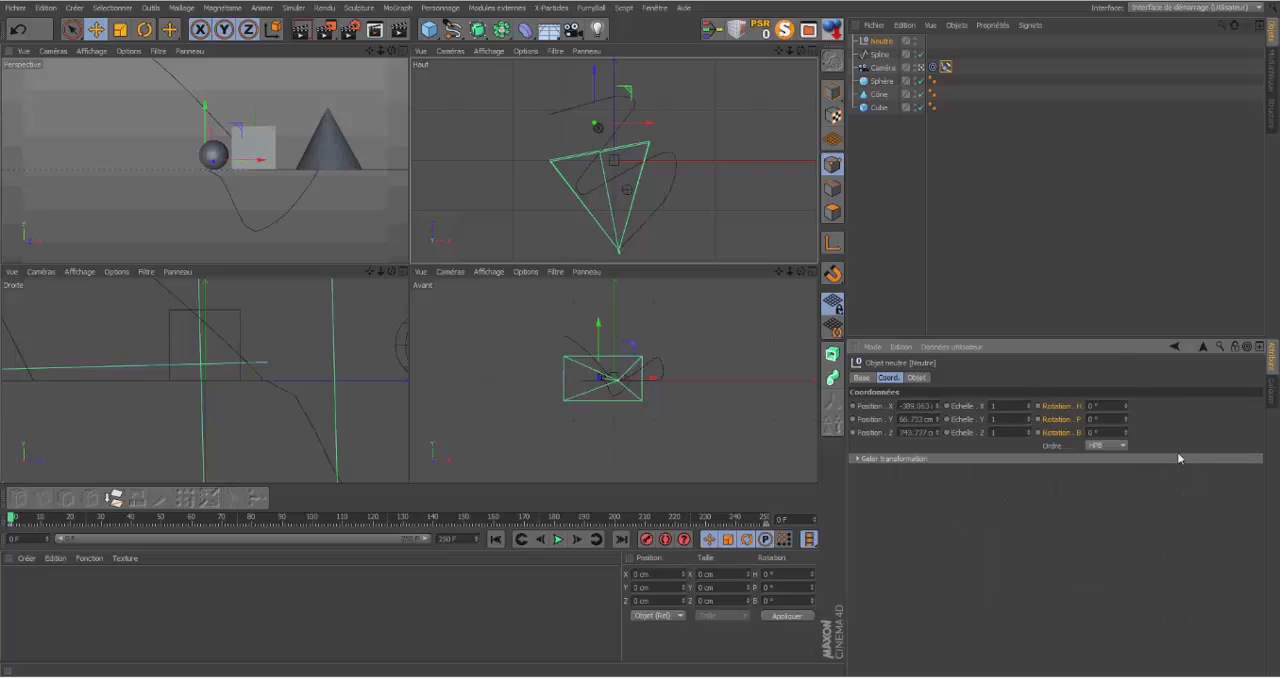
Step: Add an Align to Spline tag to the null and assign the scene's spline as its path
right_click(882, 46)
mouse_move(960, 50)
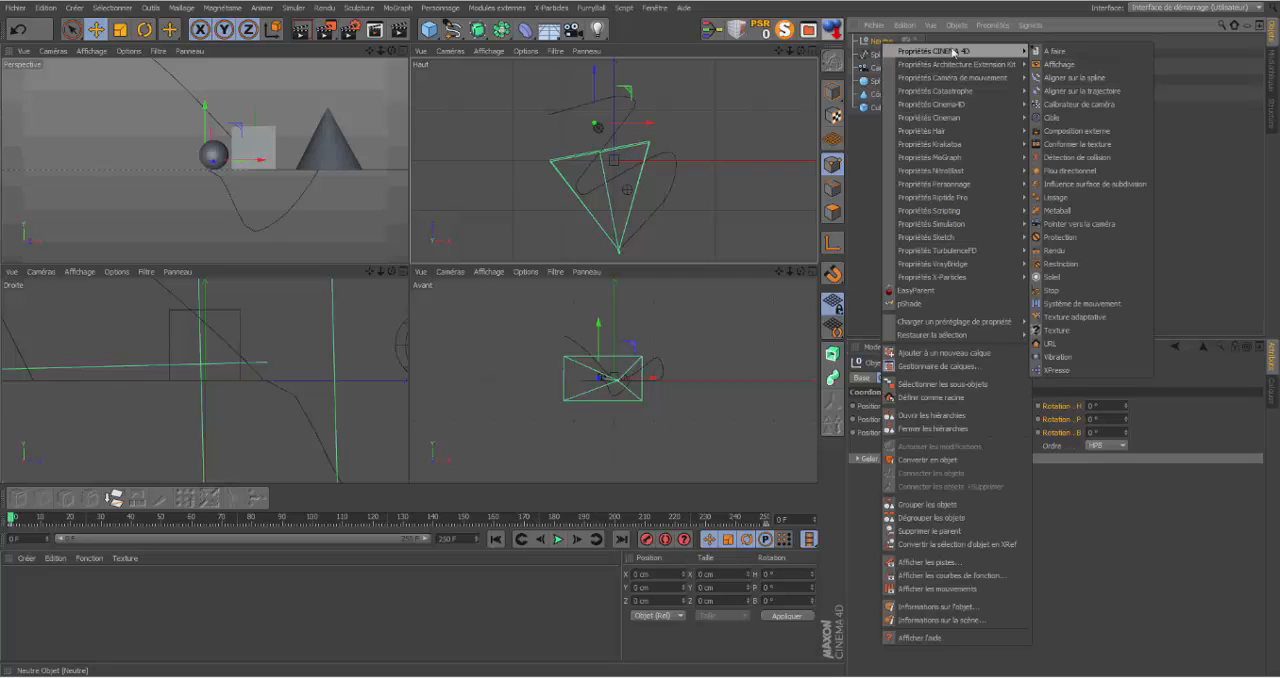
left_click(1093, 78)
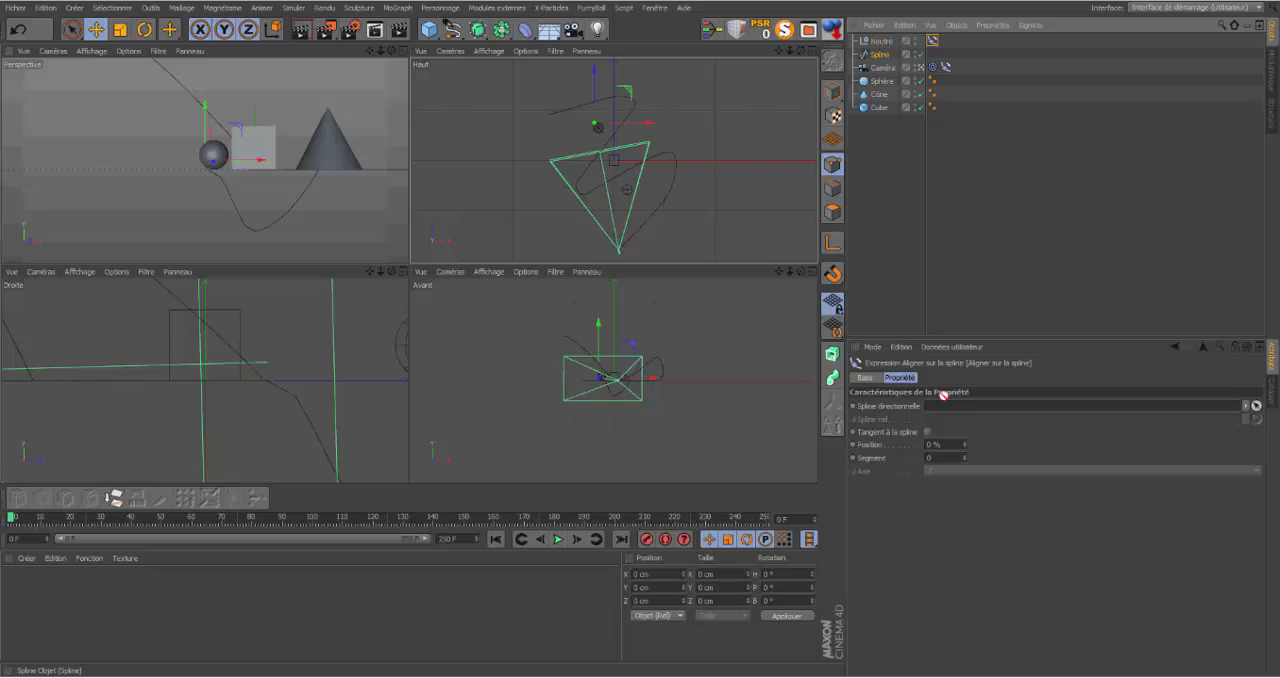
left_click_drag(945, 411, 946, 410)
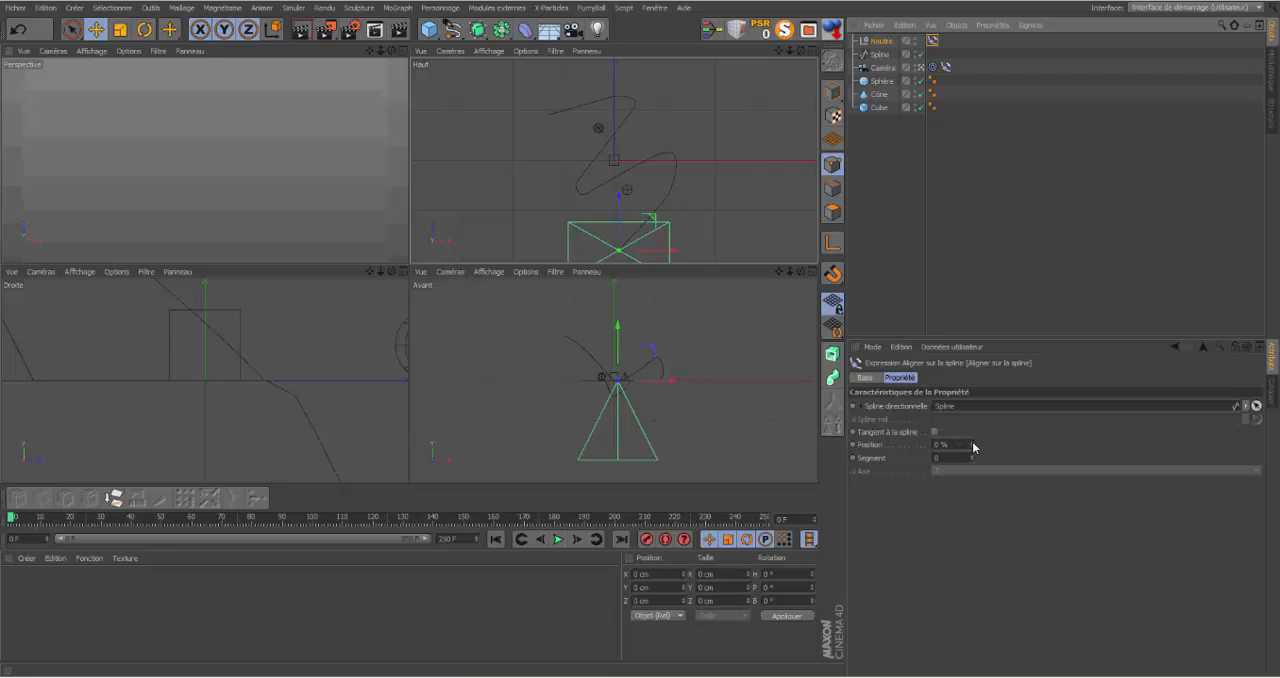
Step: Keyframe the null's position along the spline at 12 % on frame 0 and 100 % on frame 250
mouse_move(971, 444)
left_mouse_down()
mouse_move(1000, 444)
mouse_move(985, 444)
left_mouse_up()
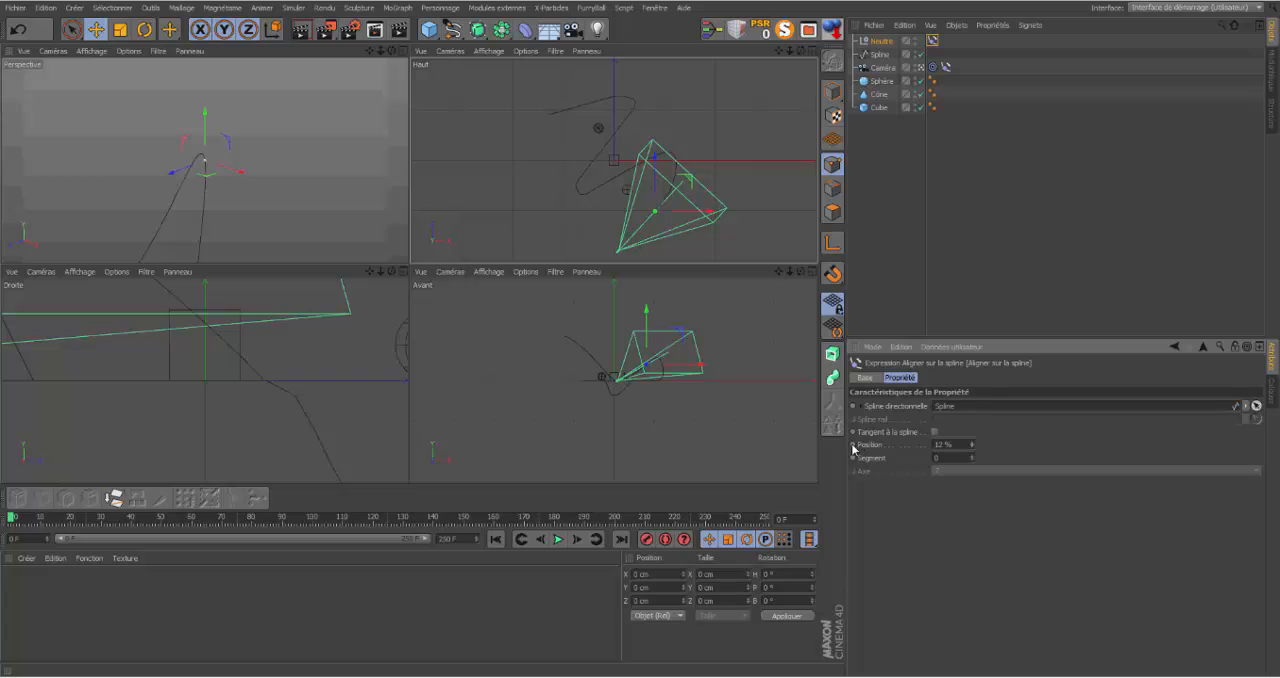
left_click(625, 540)
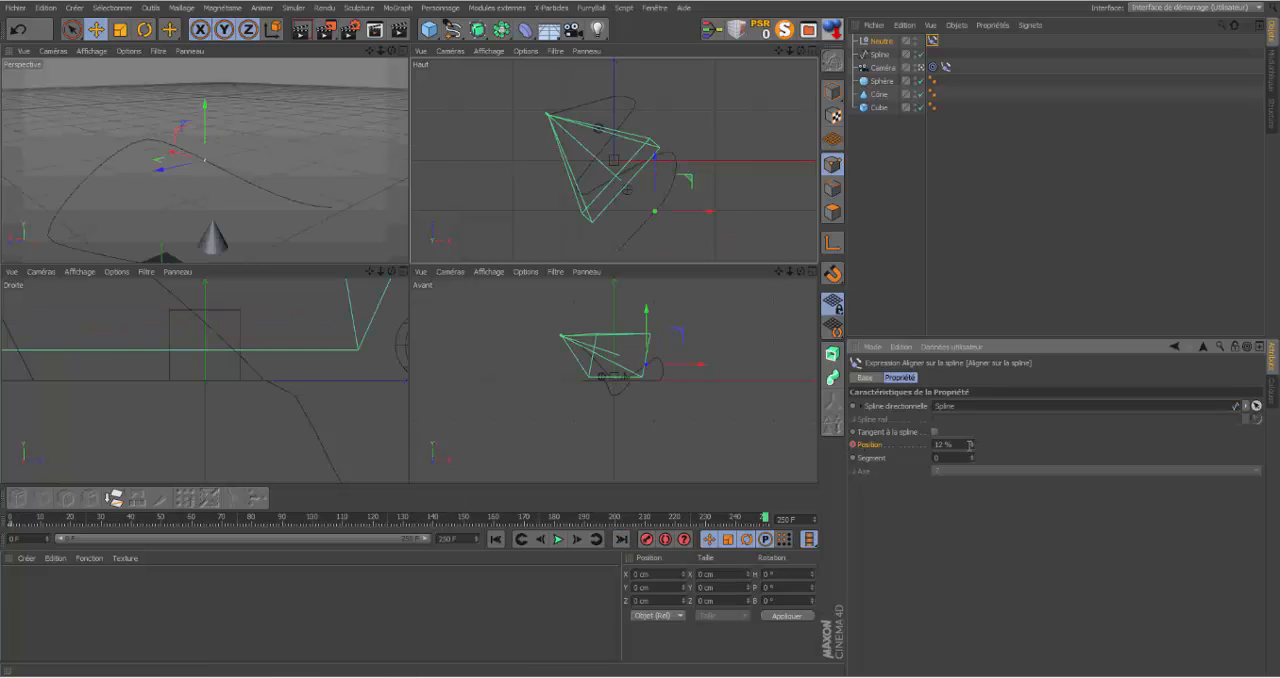
left_click_drag(971, 447, 1100, 447)
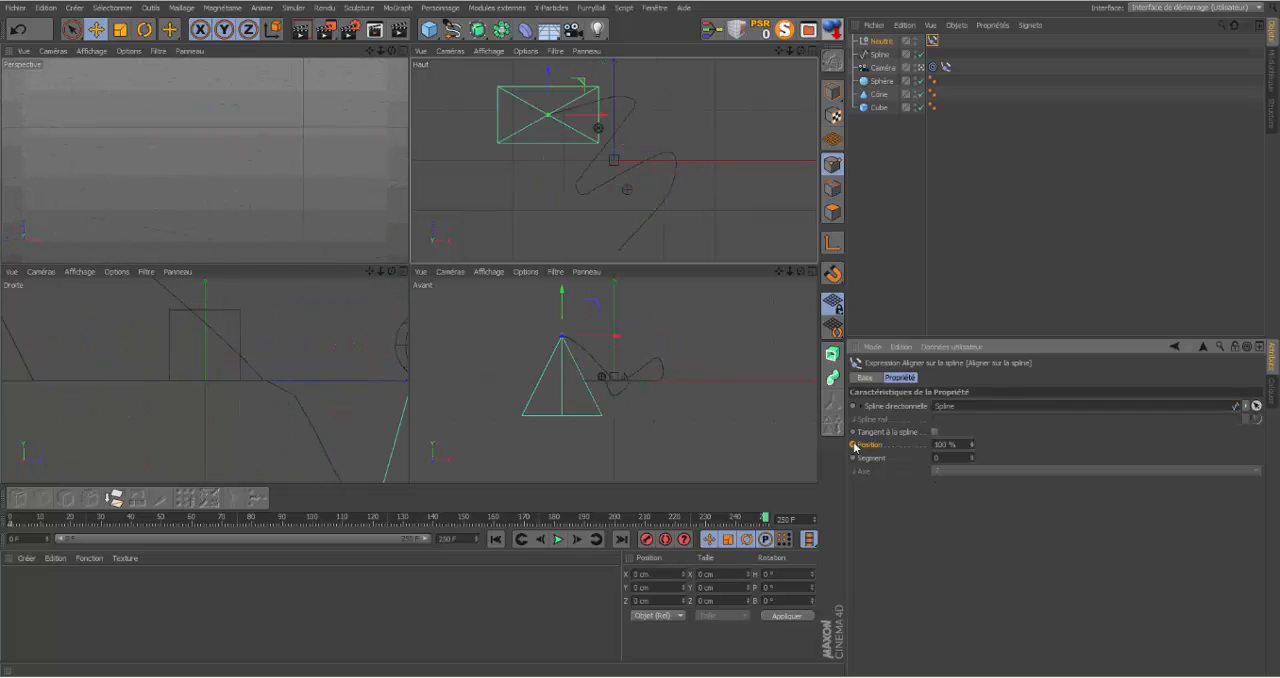
Step: Keyframe the camera's spline position at 96 % on frame 250, and return to frame 0
left_click(886, 66)
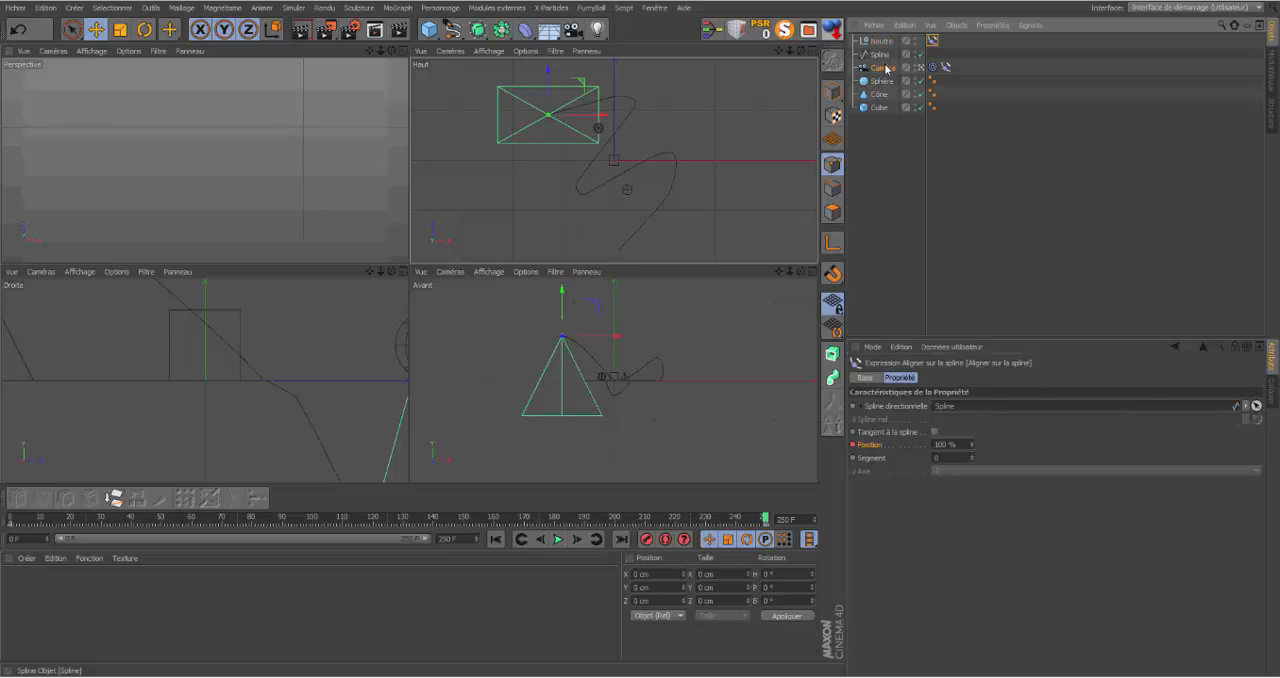
left_click(945, 66)
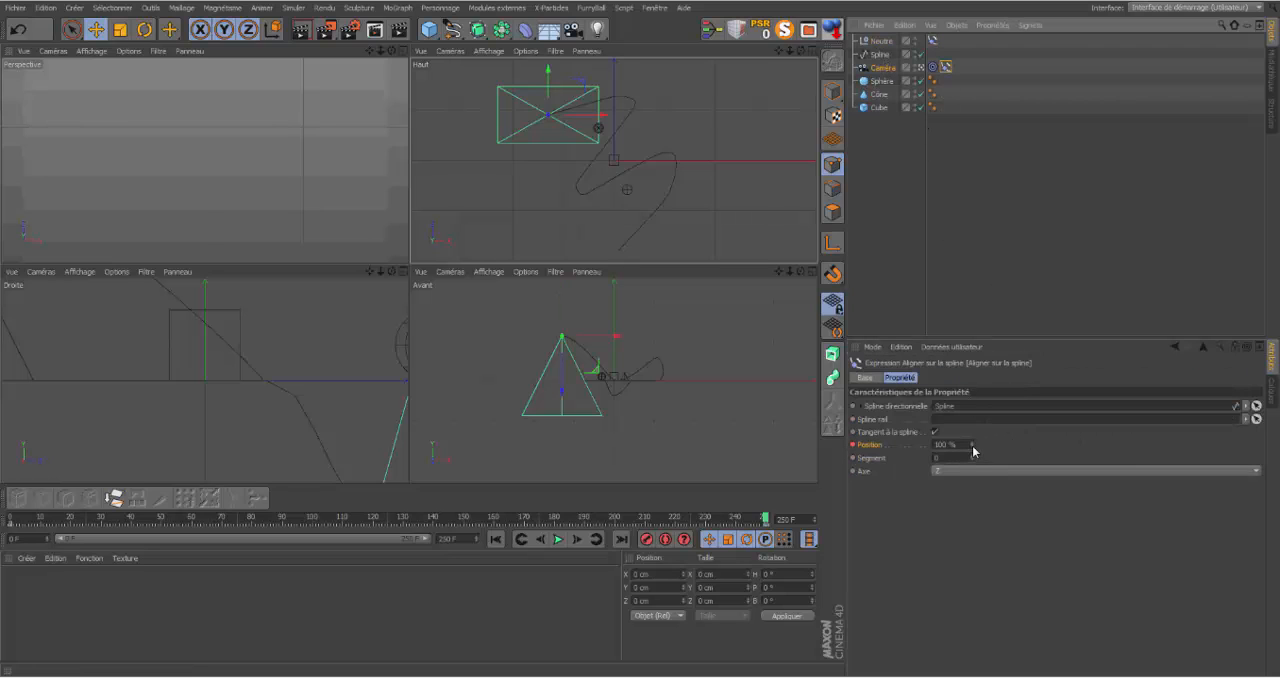
left_click_drag(974, 451, 960, 451)
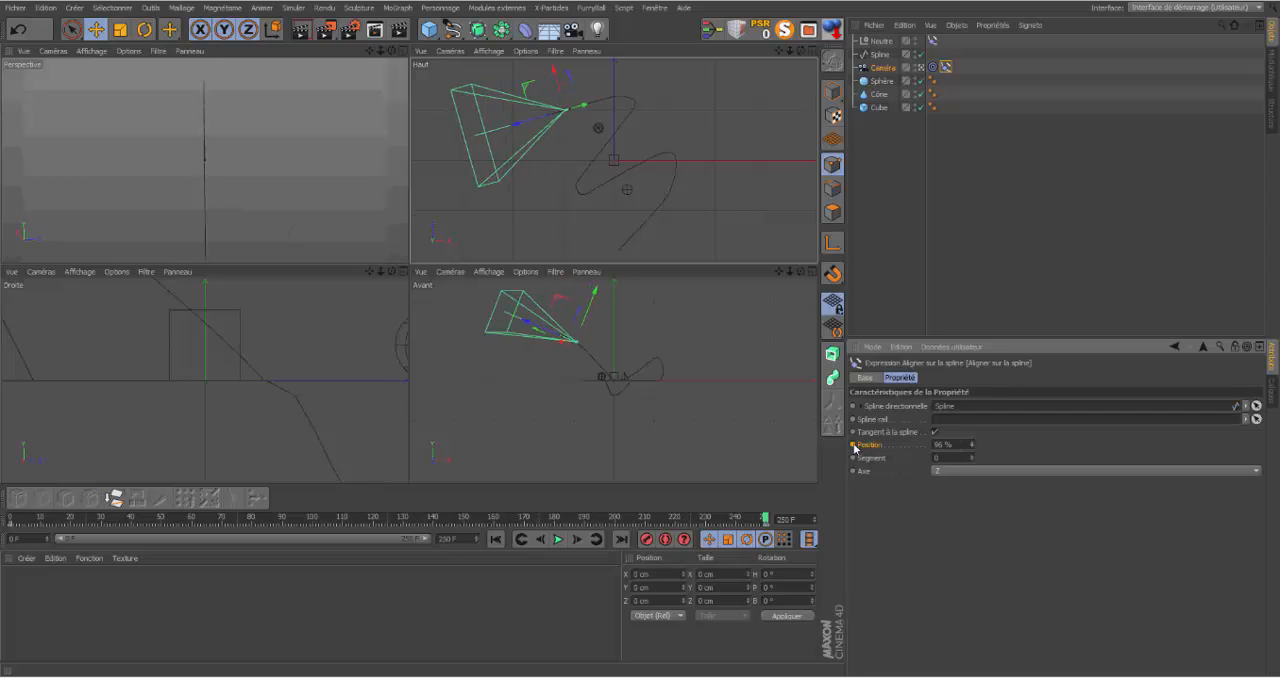
left_click(495, 539)
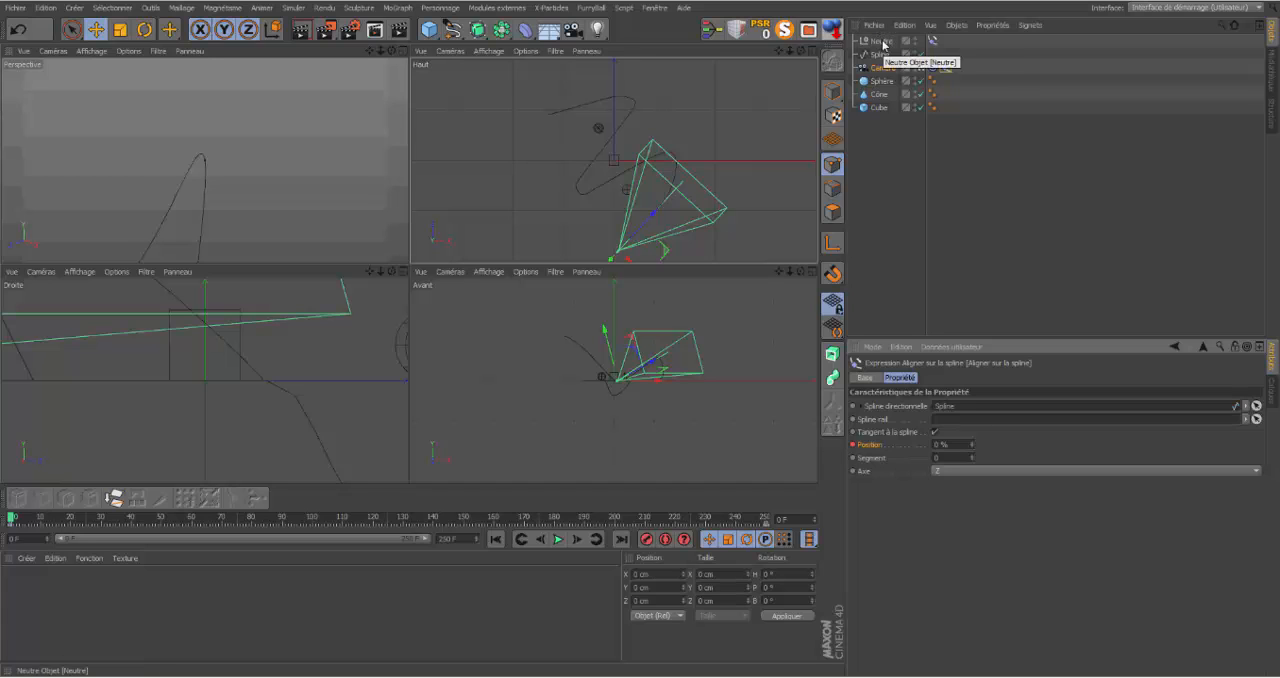
Step: Add a sphere with a 65 cm radius and nest it under the null with its position, scale and rotation reset
left_click(428, 29)
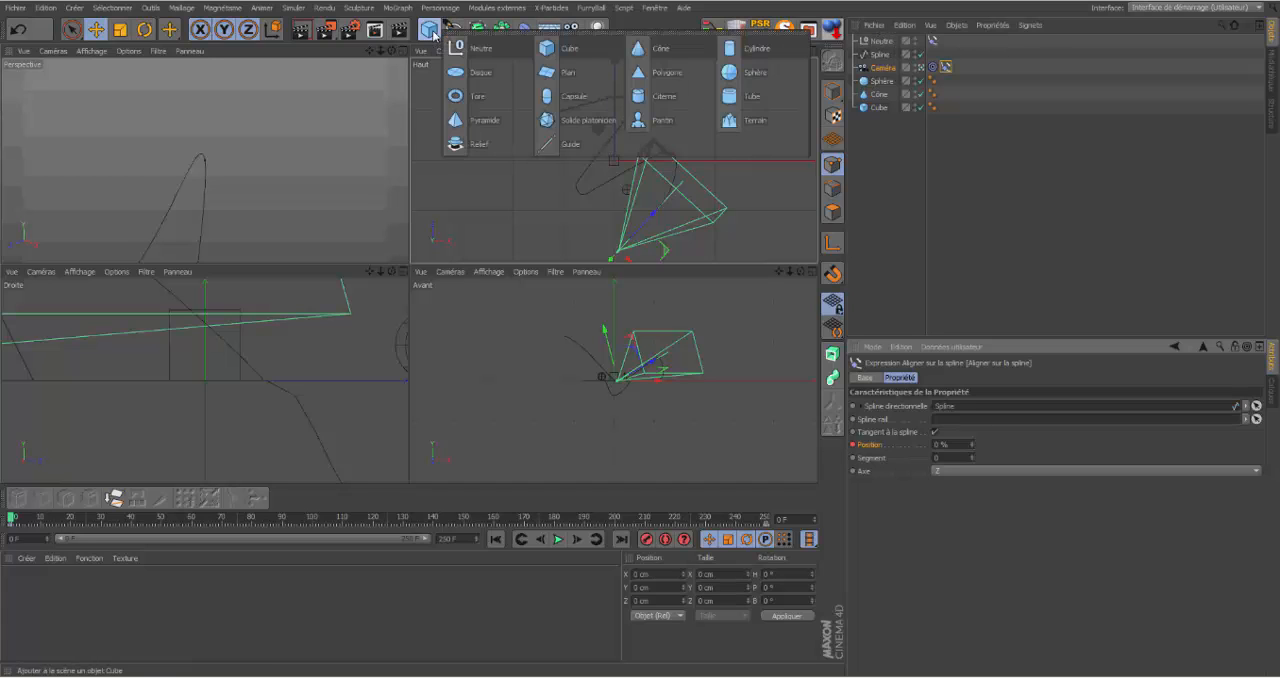
left_click(733, 74)
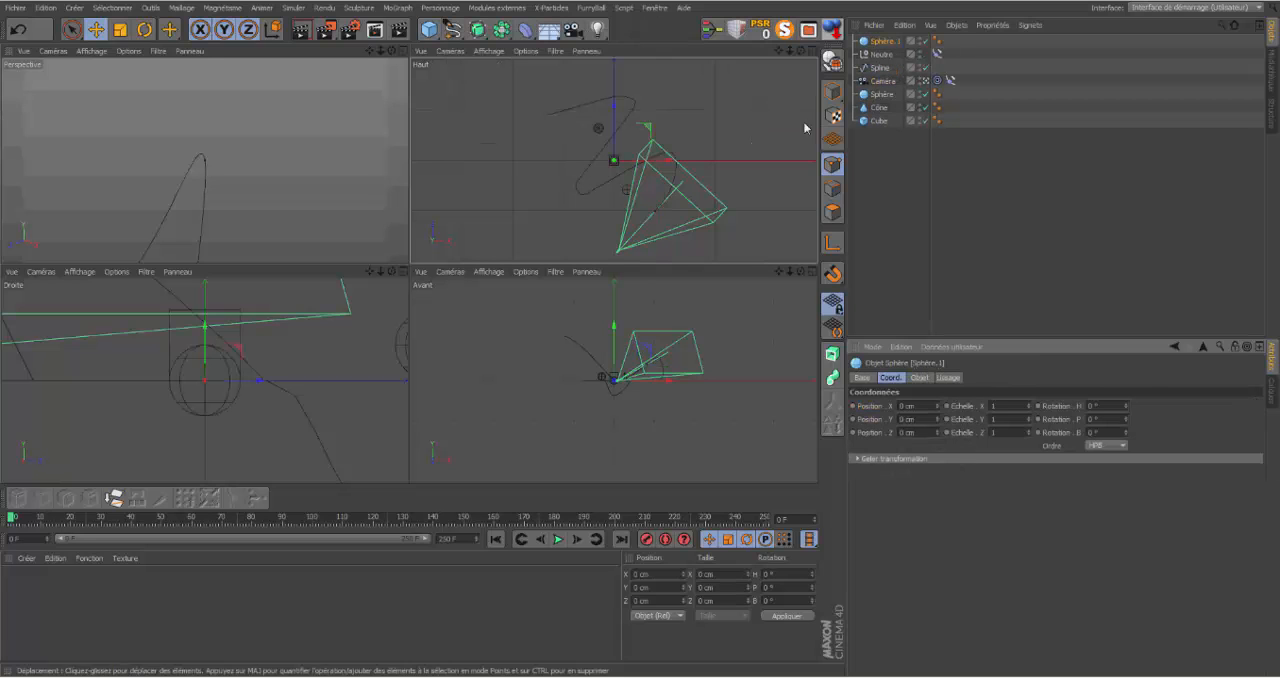
left_click(920, 378)
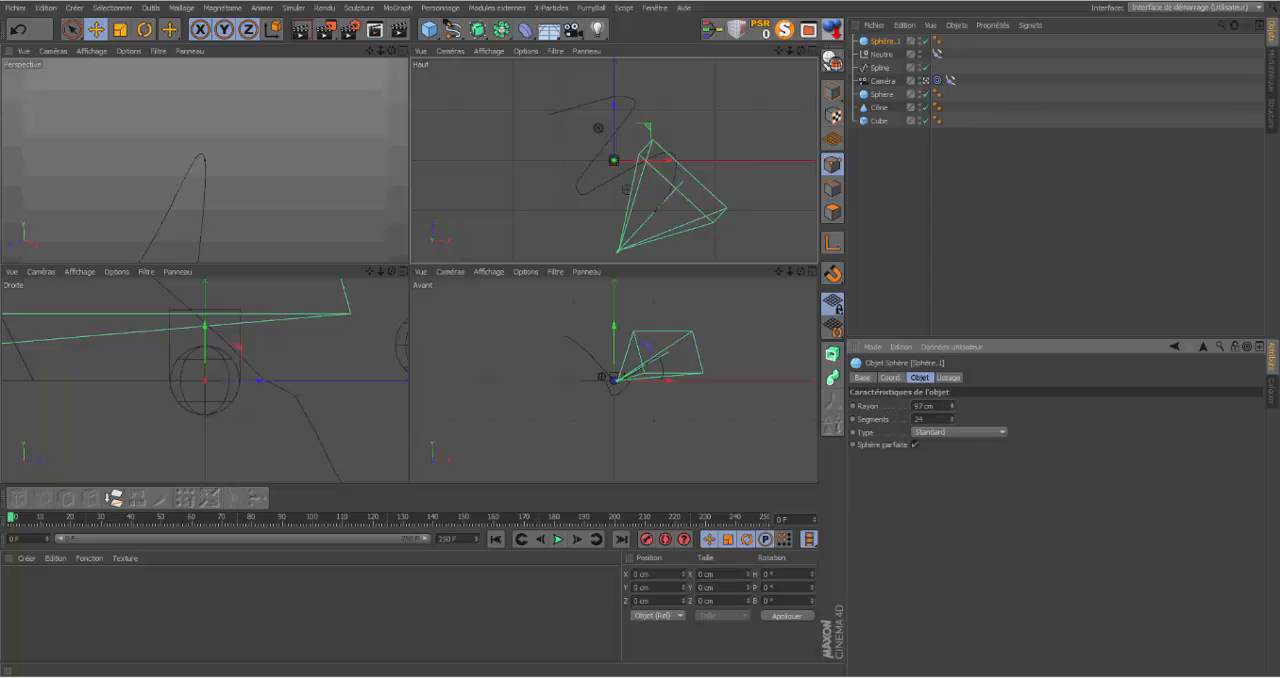
left_click_drag(952, 407, 952, 430)
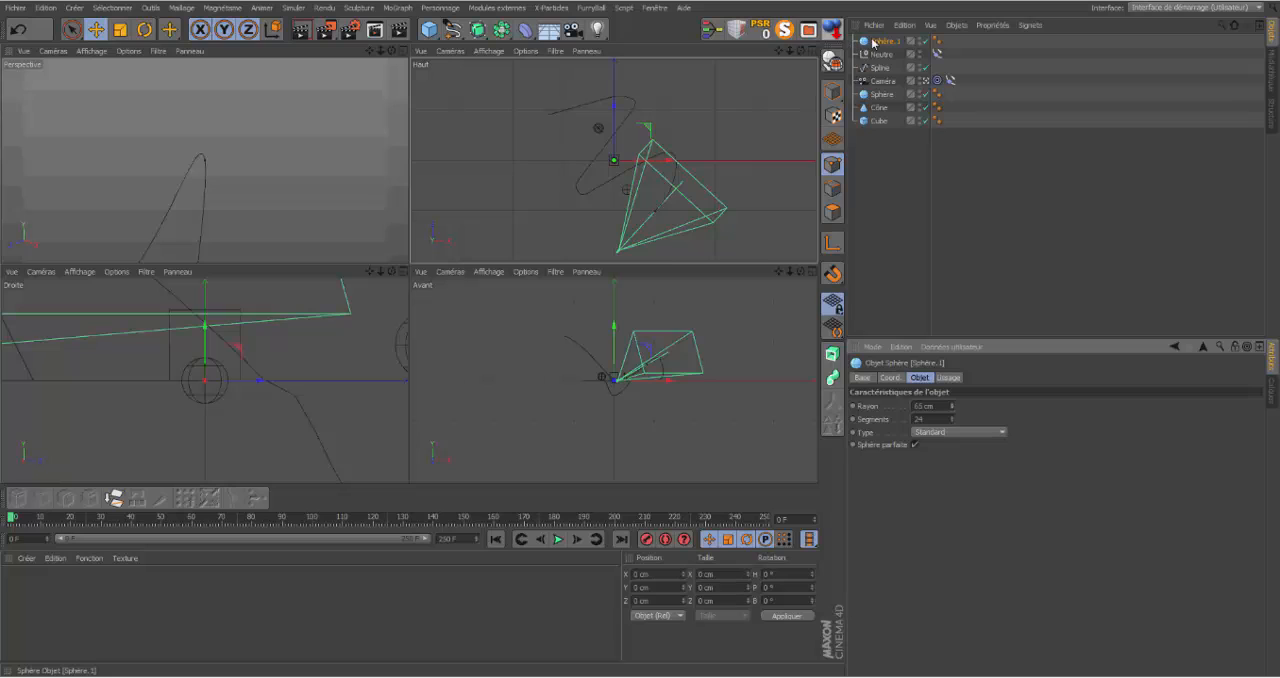
left_click_drag(874, 42, 886, 55)
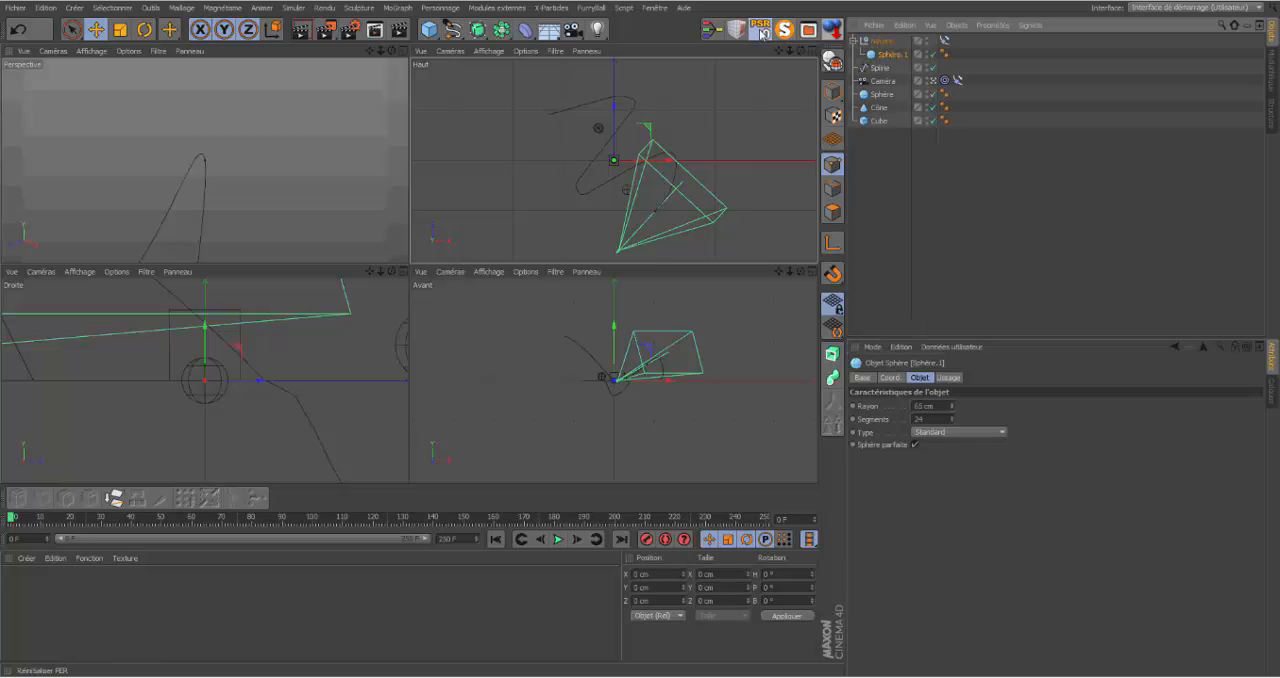
left_click(762, 30)
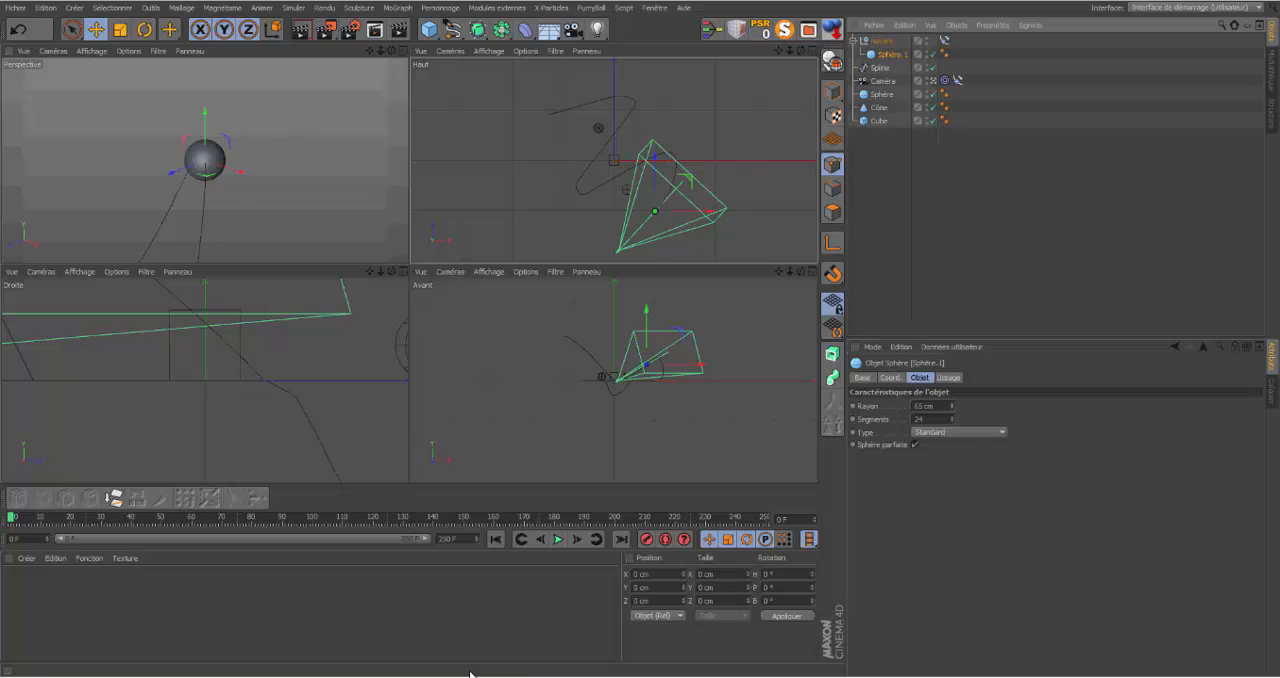
Step: Play the animation in the maximized Perspective view to check the camera following the sphere, stopping at frame 112
left_click(401, 51)
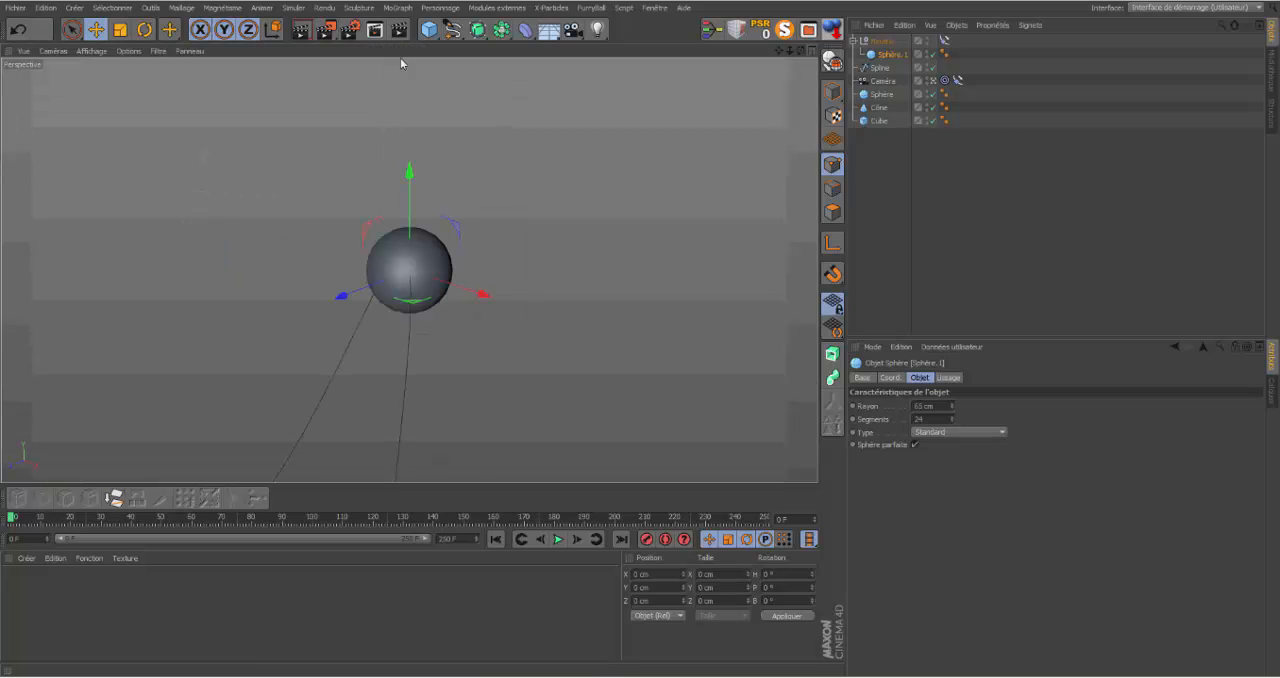
left_click(559, 541)
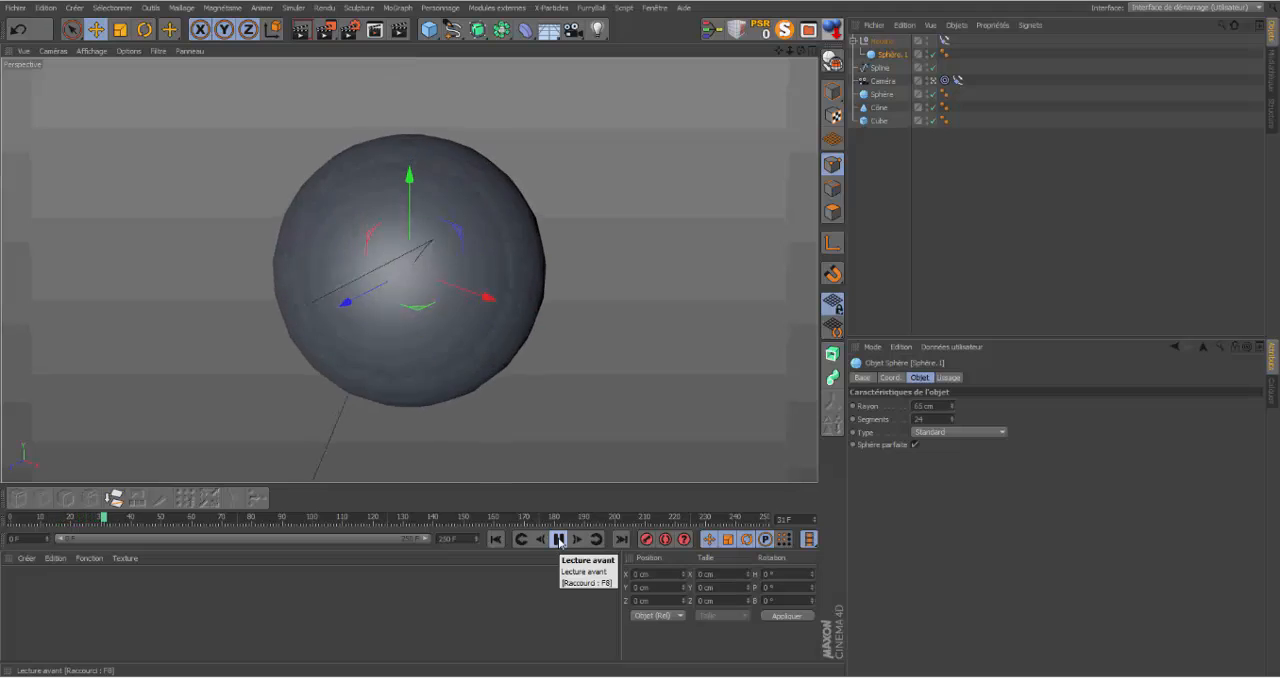
left_click(559, 540)
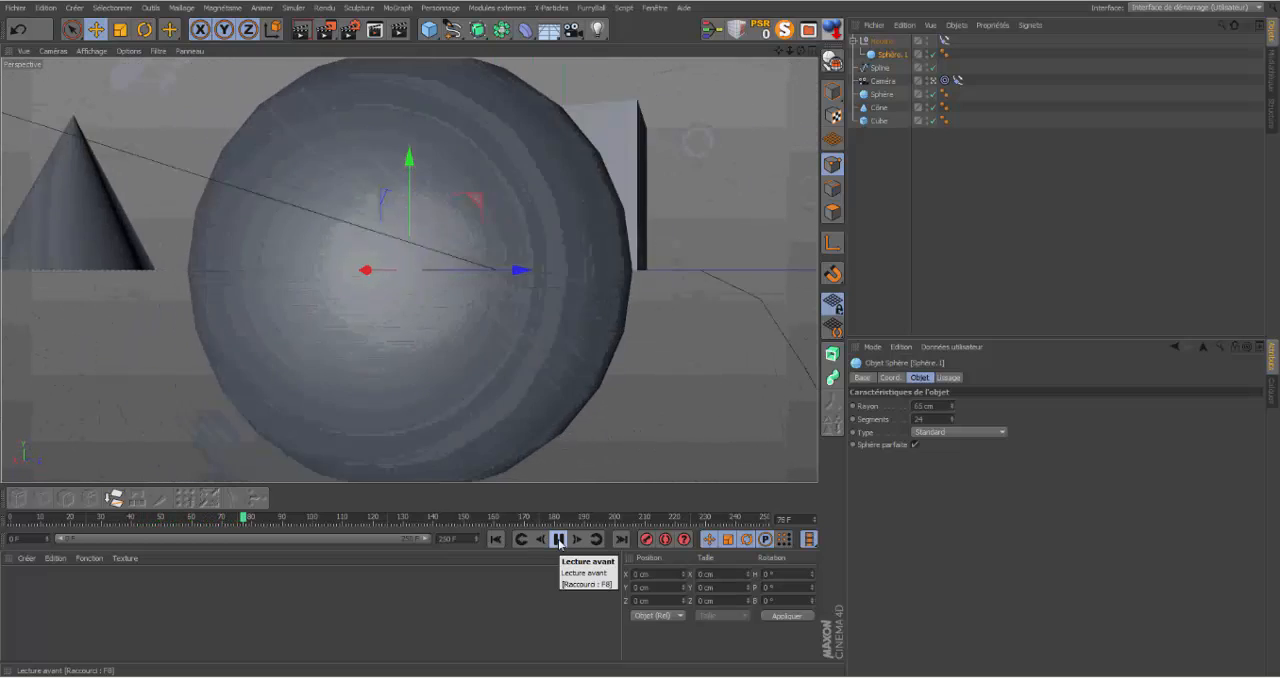
left_click(559, 540)
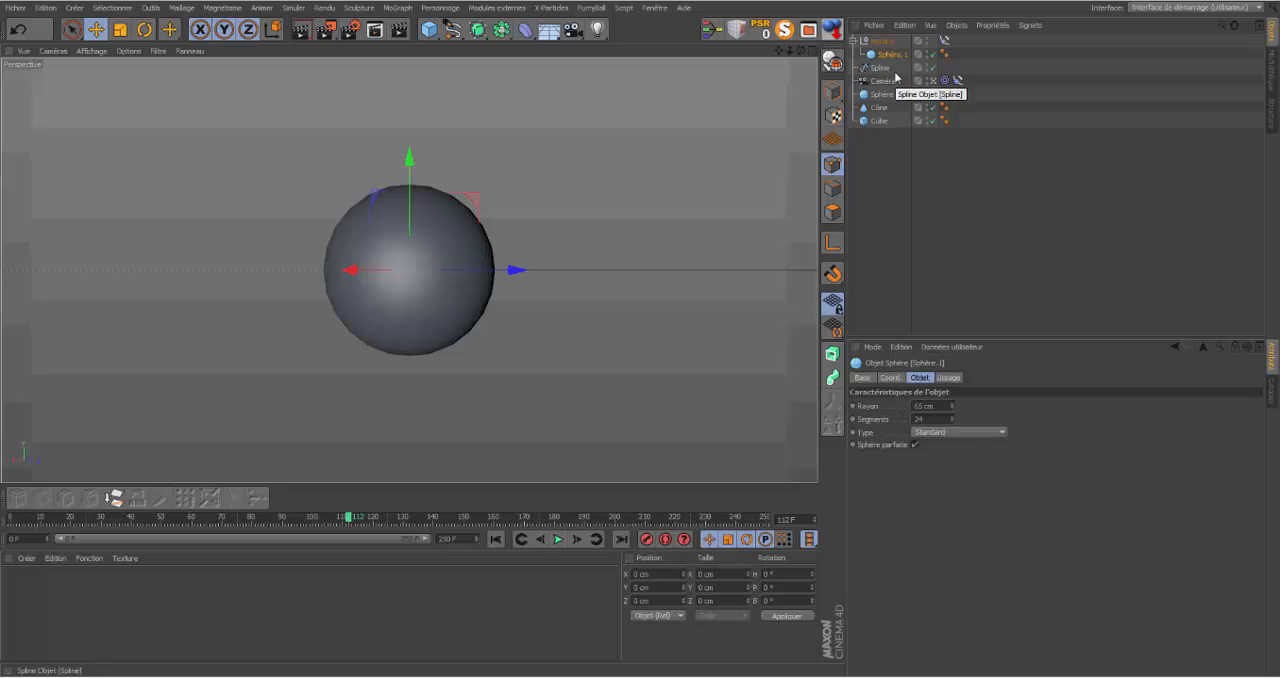
Step: Delete the Align to Spline and Target tags from the camera
left_click(957, 80)
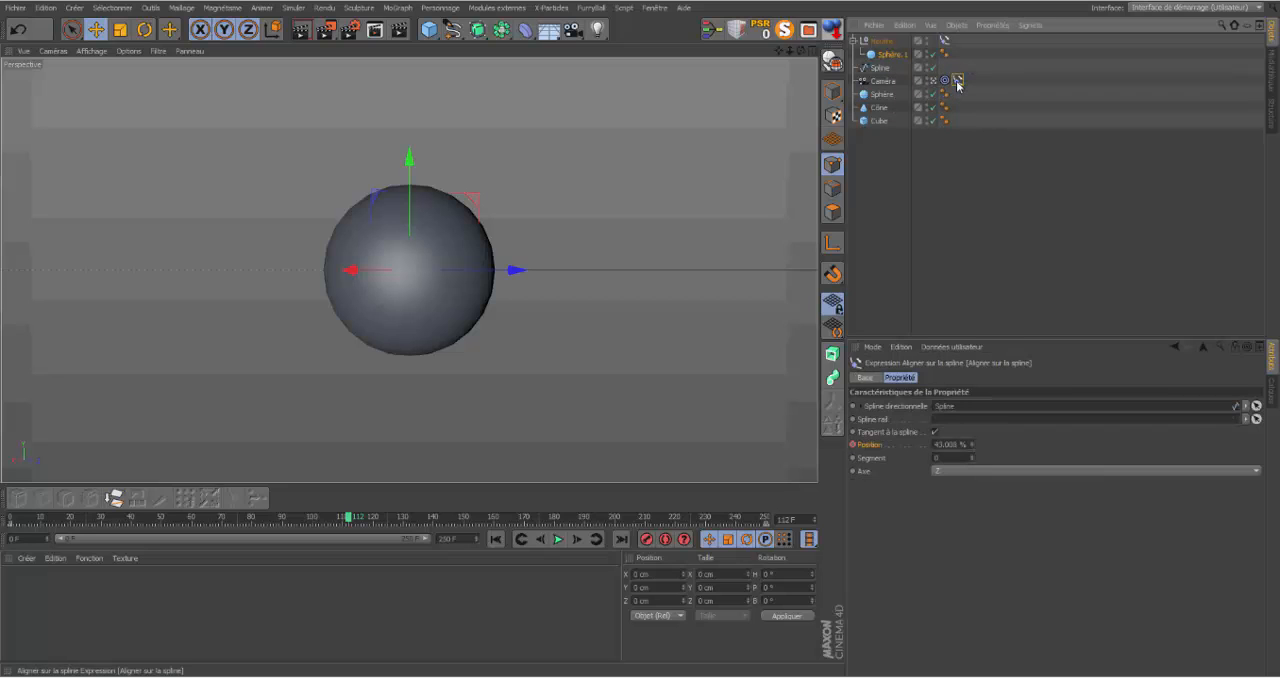
key("Delete")
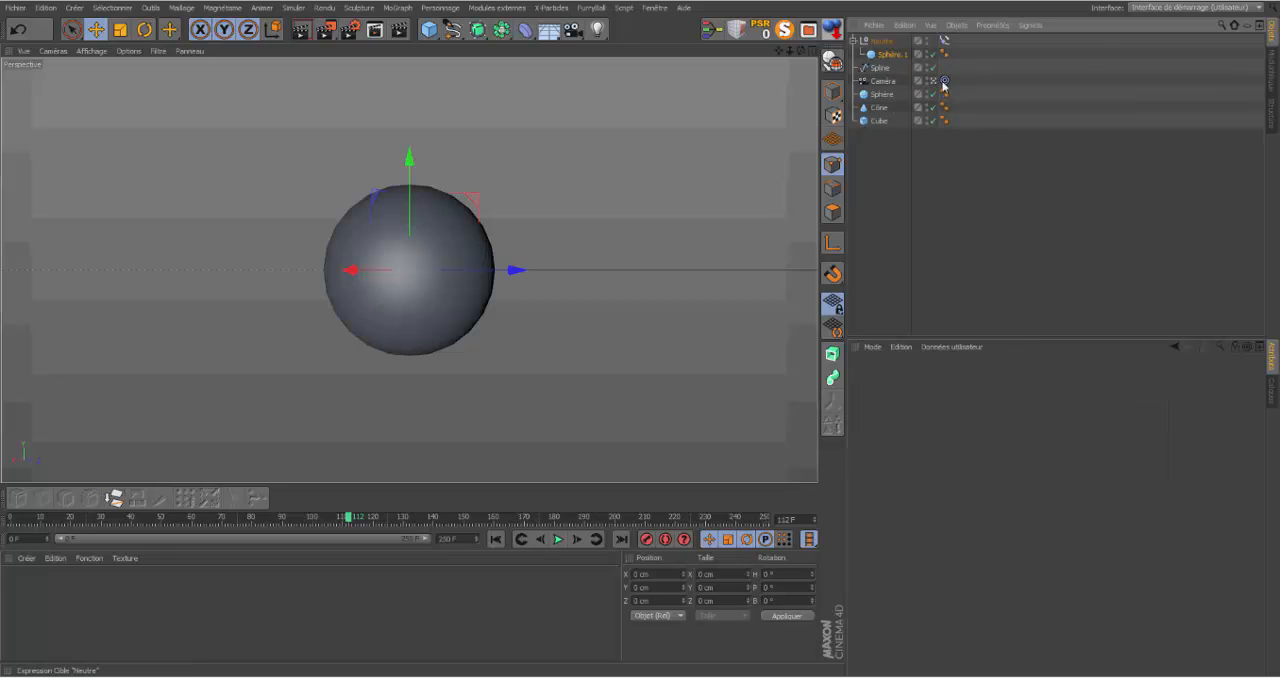
left_click(945, 82)
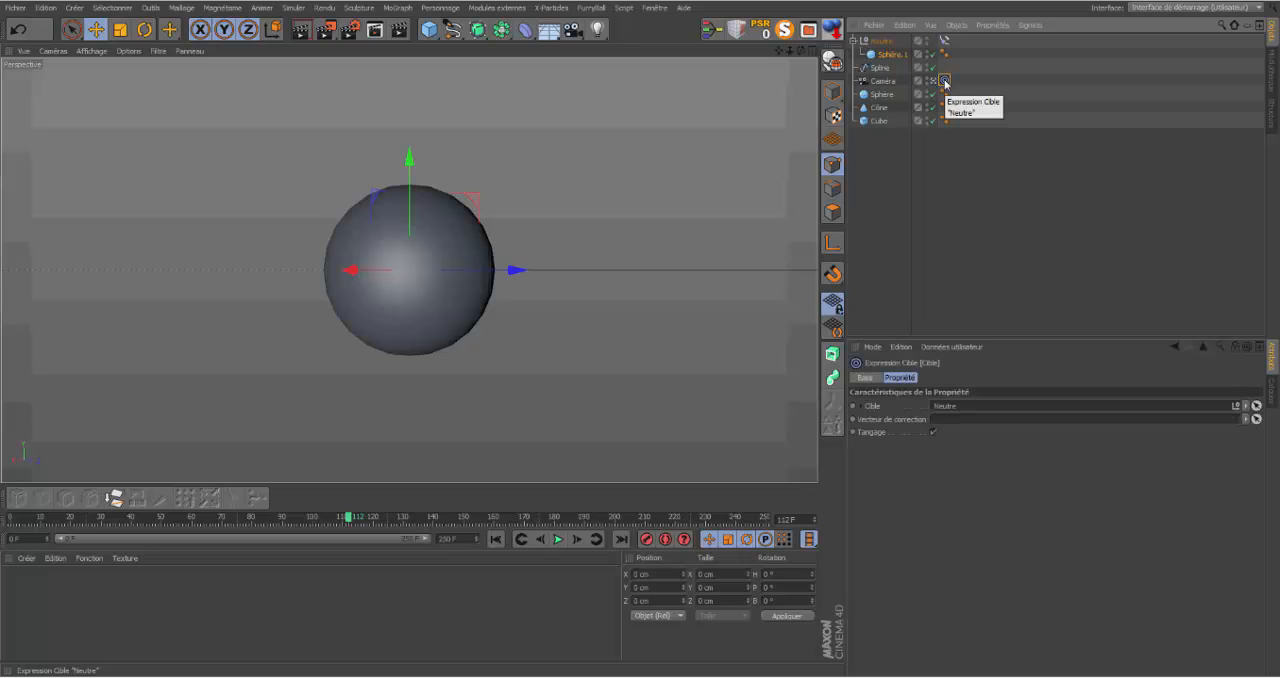
key("Delete")
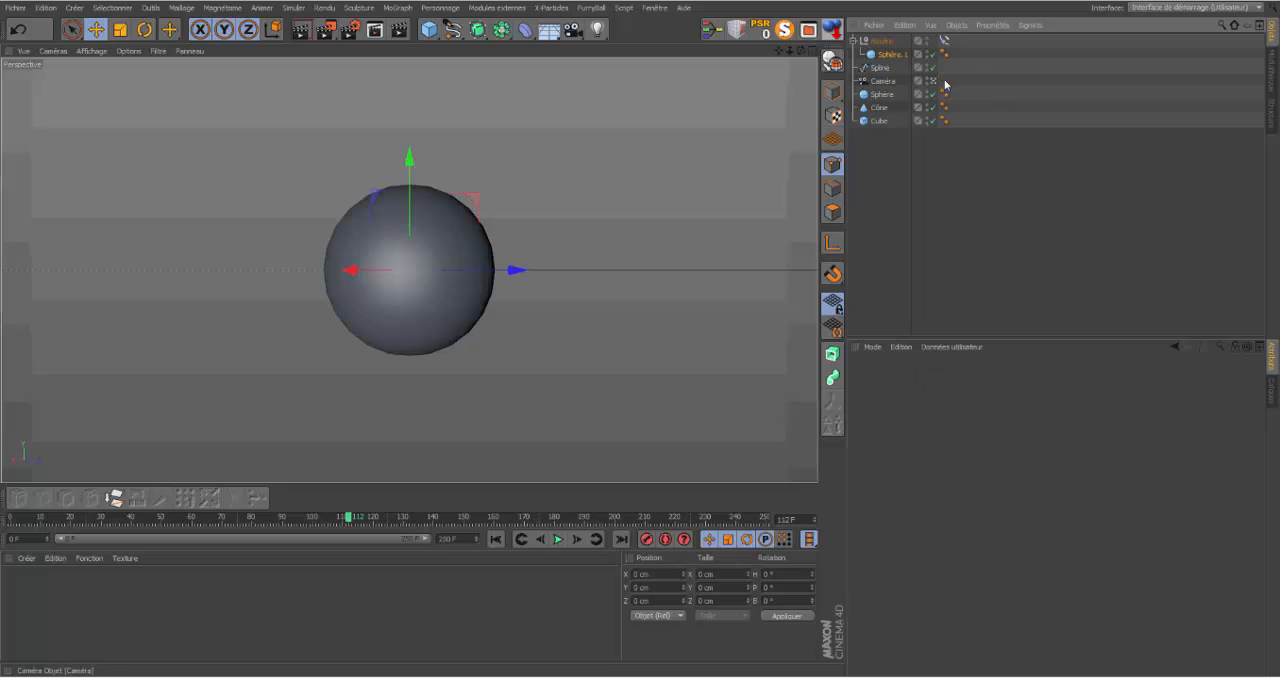
Step: Nest the camera under the null's sphere, reset its transform, and pull it back until the whole sphere is in frame
left_click_drag(884, 84, 896, 58)
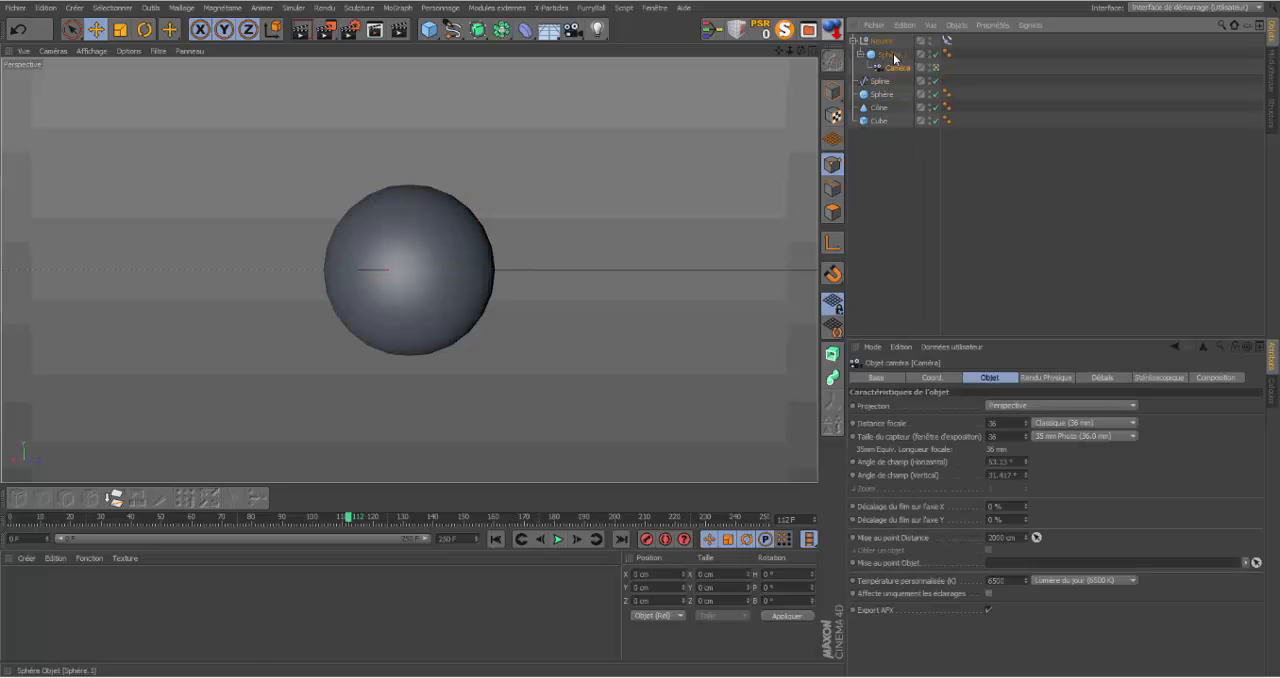
left_click(762, 28)
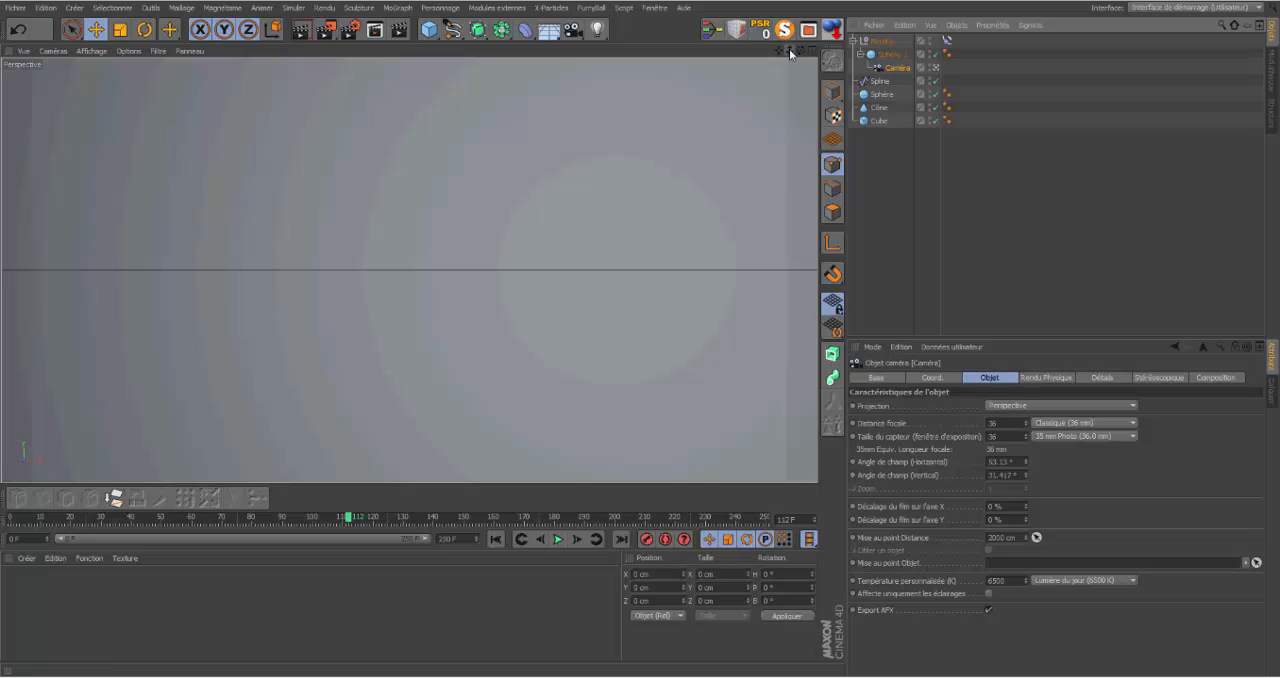
mouse_move(789, 49)
left_mouse_down()
mouse_move(765, 52)
mouse_move(787, 50)
left_mouse_up()
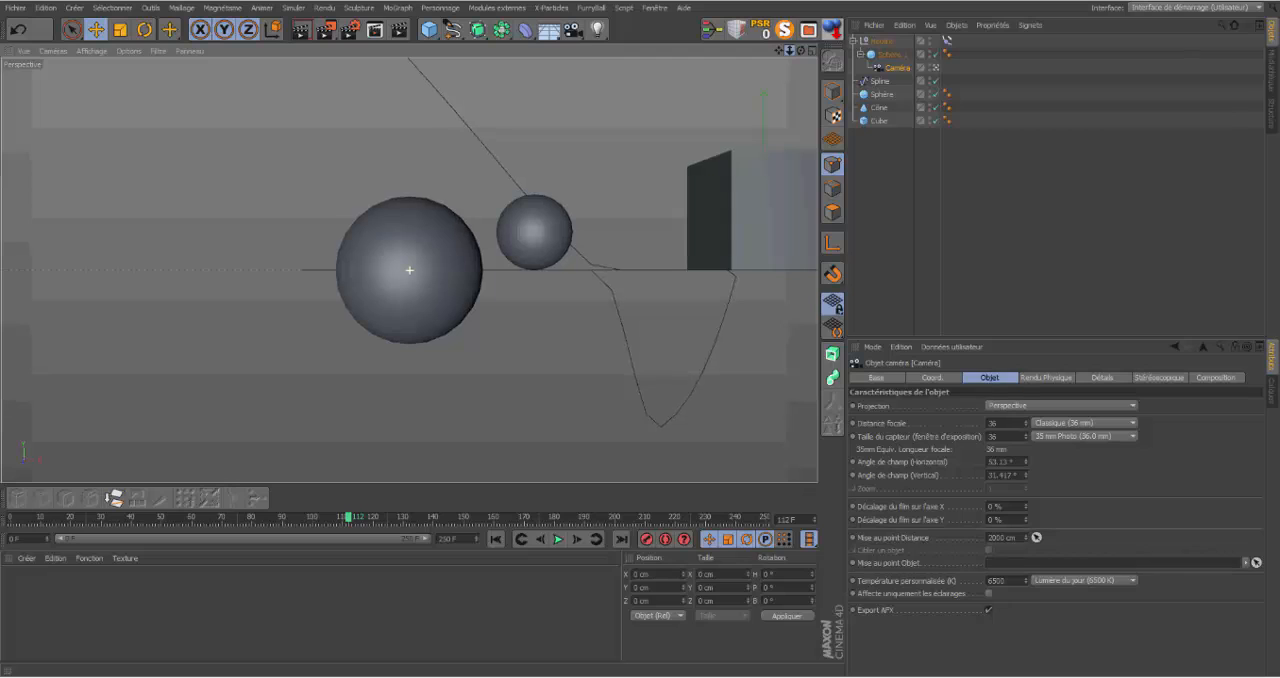
Step: Play the animation from the start to check the camera trailing the sphere, and restore the four-view layout
left_click(496, 540)
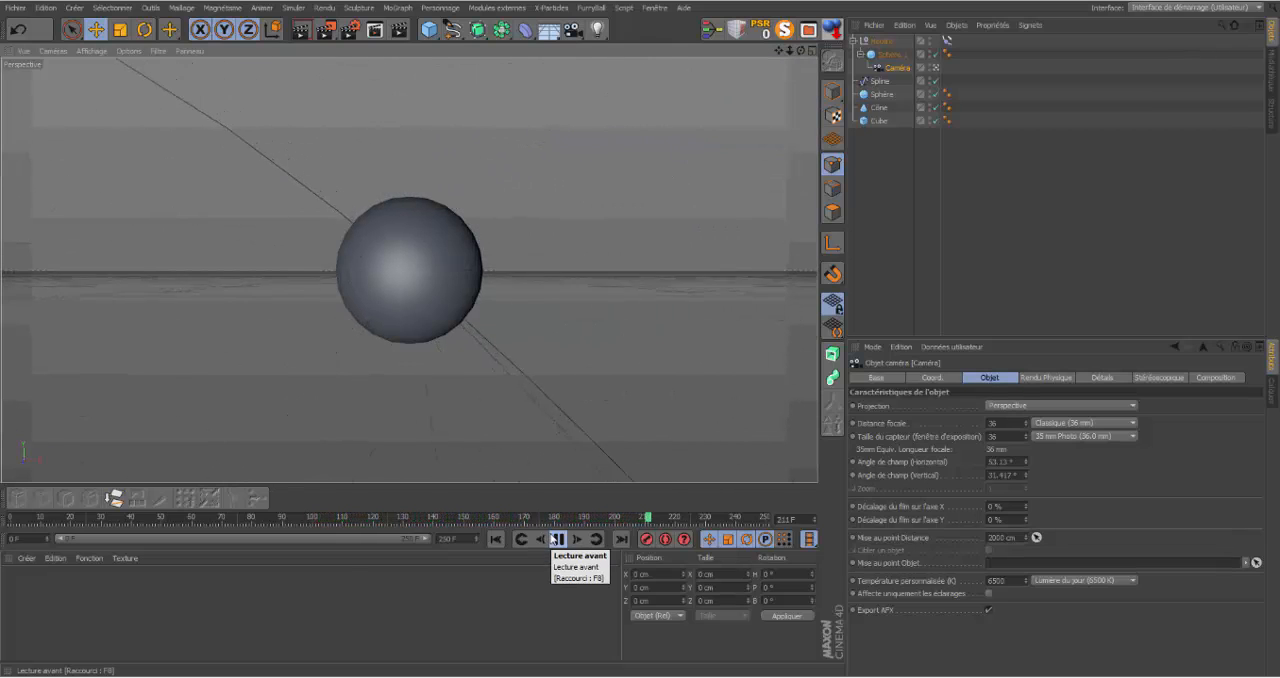
left_click(555, 540)
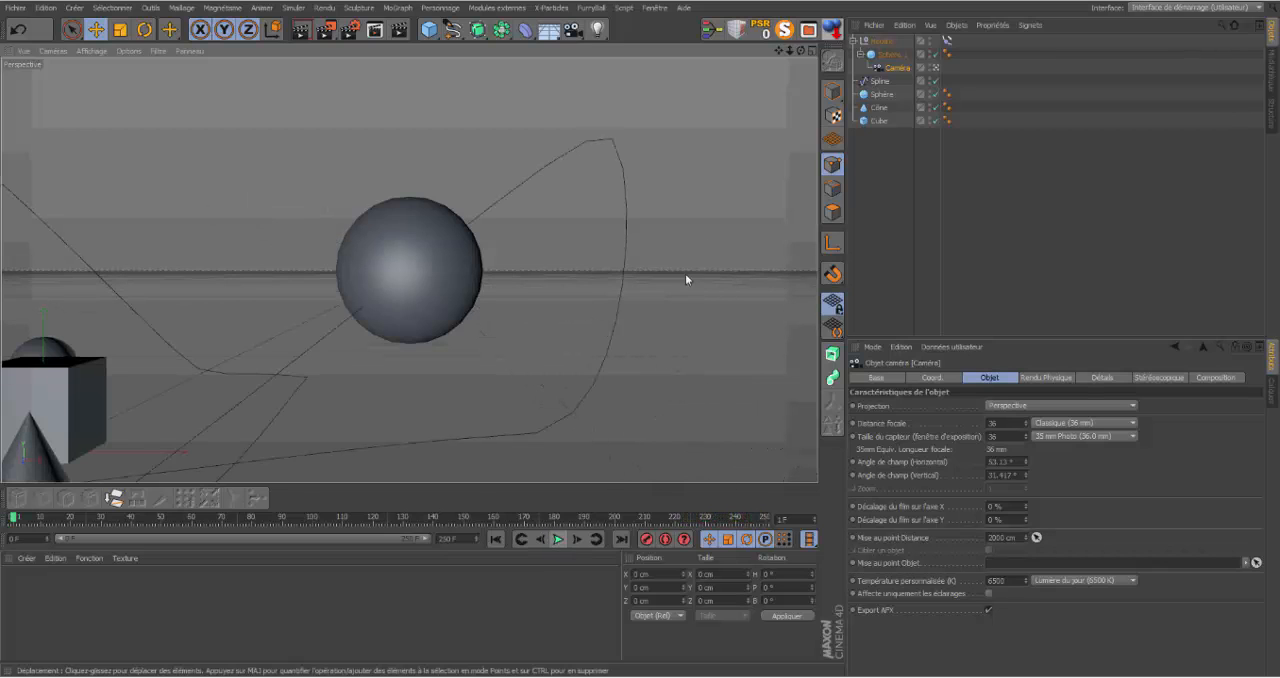
left_click(813, 52)
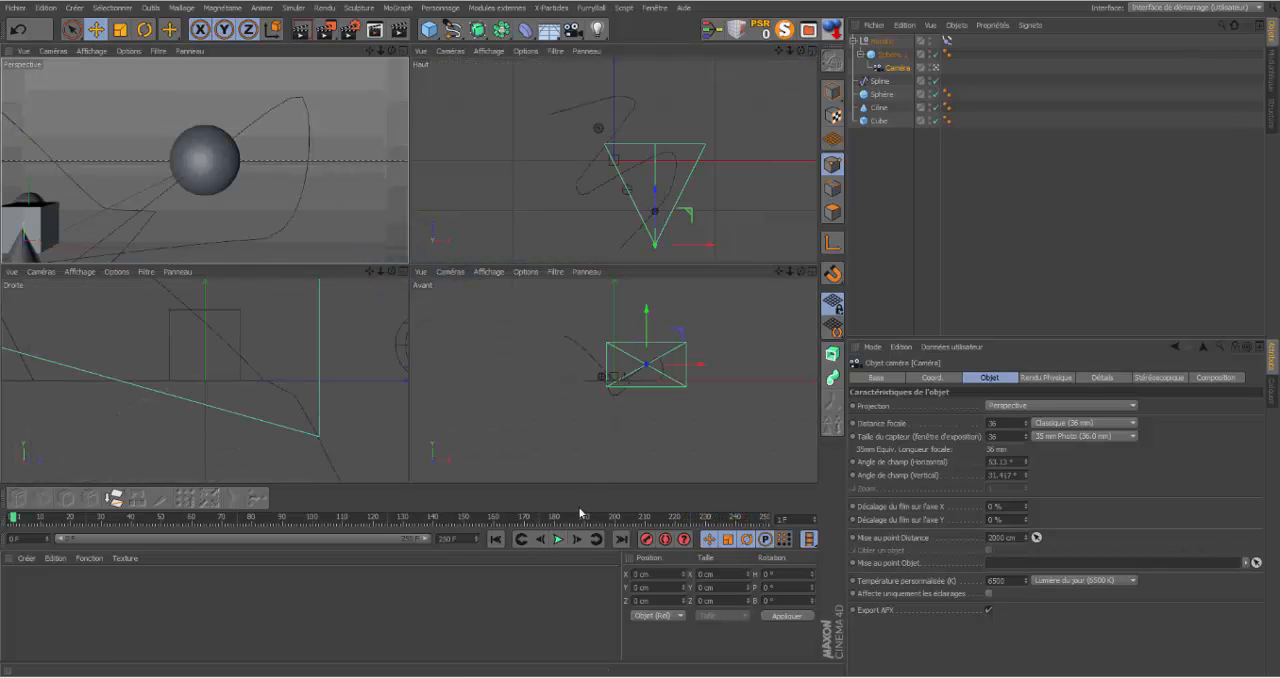
Step: With playback stopped at frame 101, move the Align to Spline tag from the null to its child sphere and enable tangential alignment
left_click(558, 539)
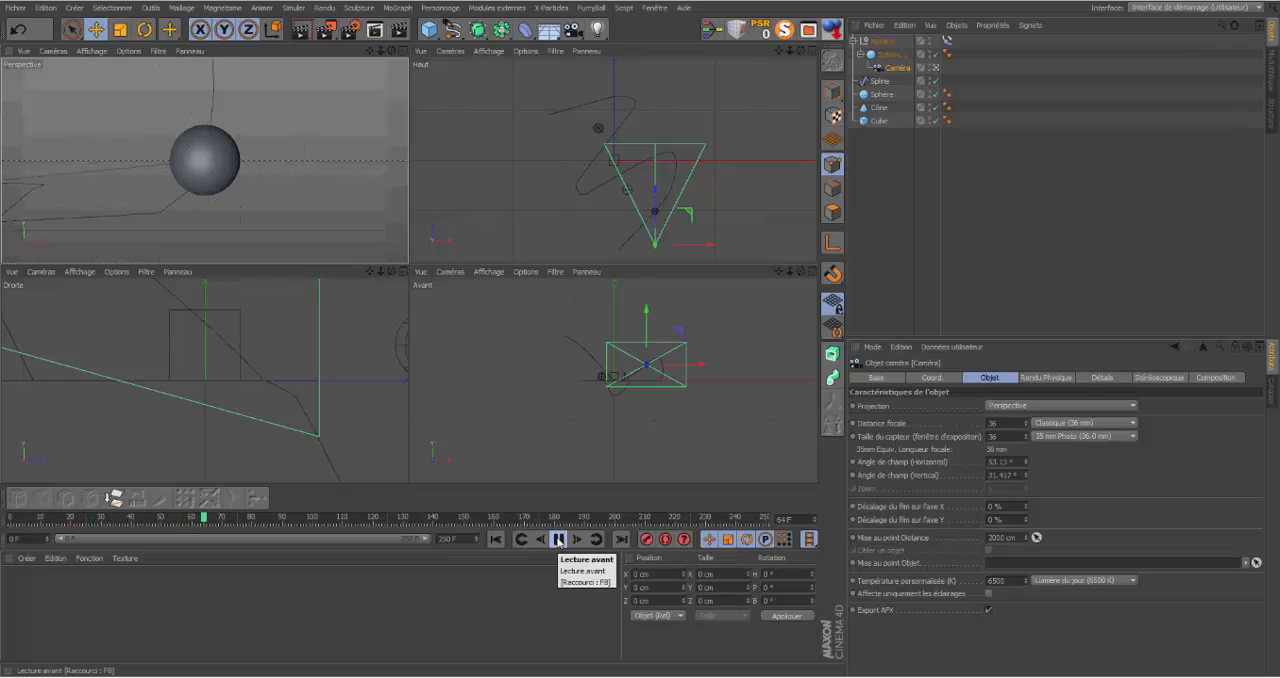
left_click(558, 539)
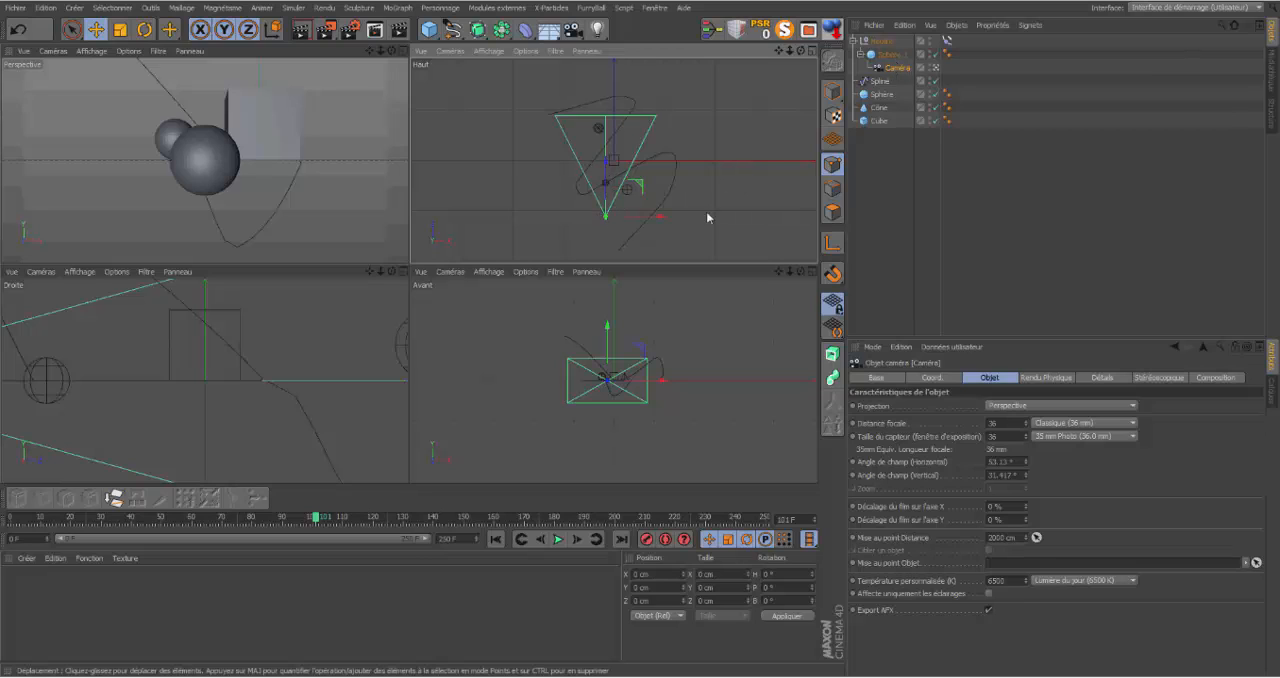
left_click(947, 40)
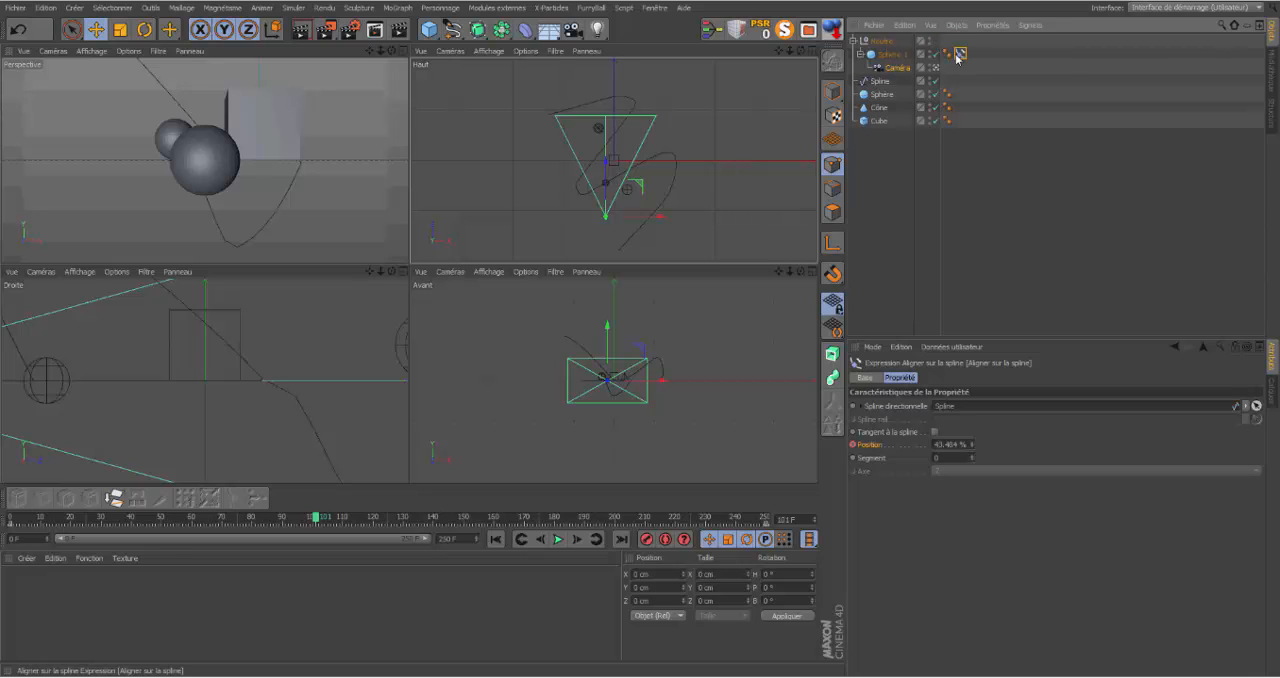
left_click(937, 434)
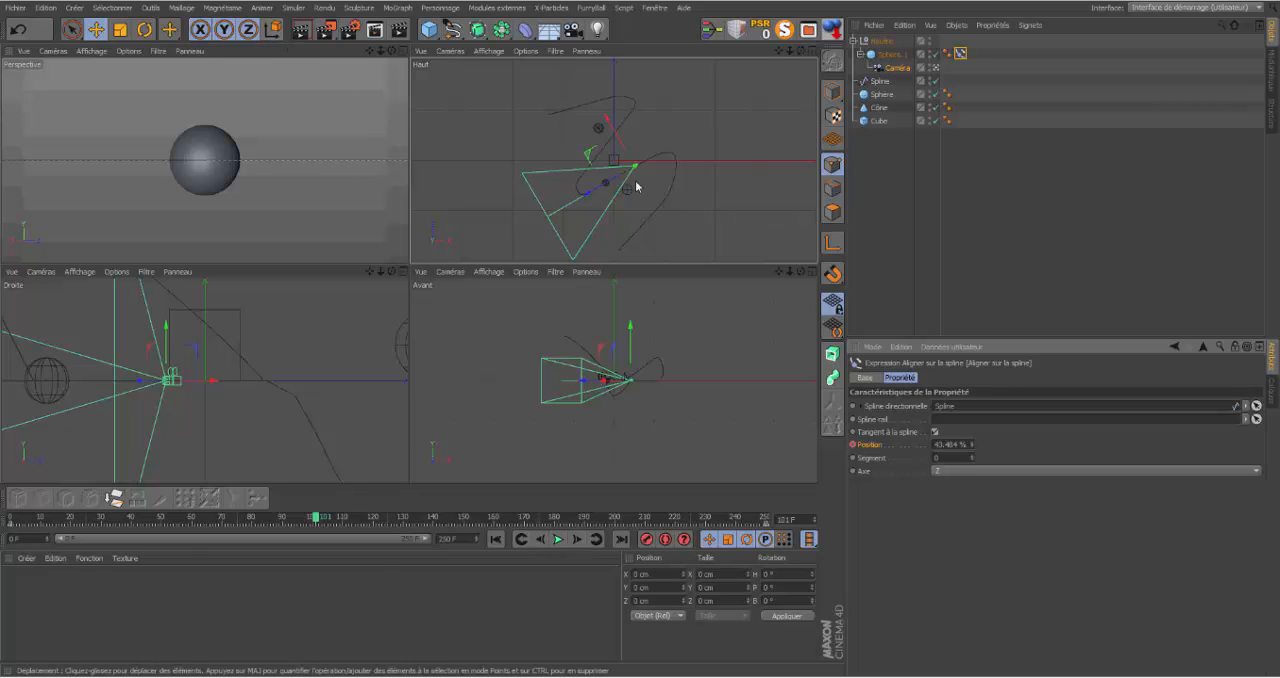
left_click(892, 55)
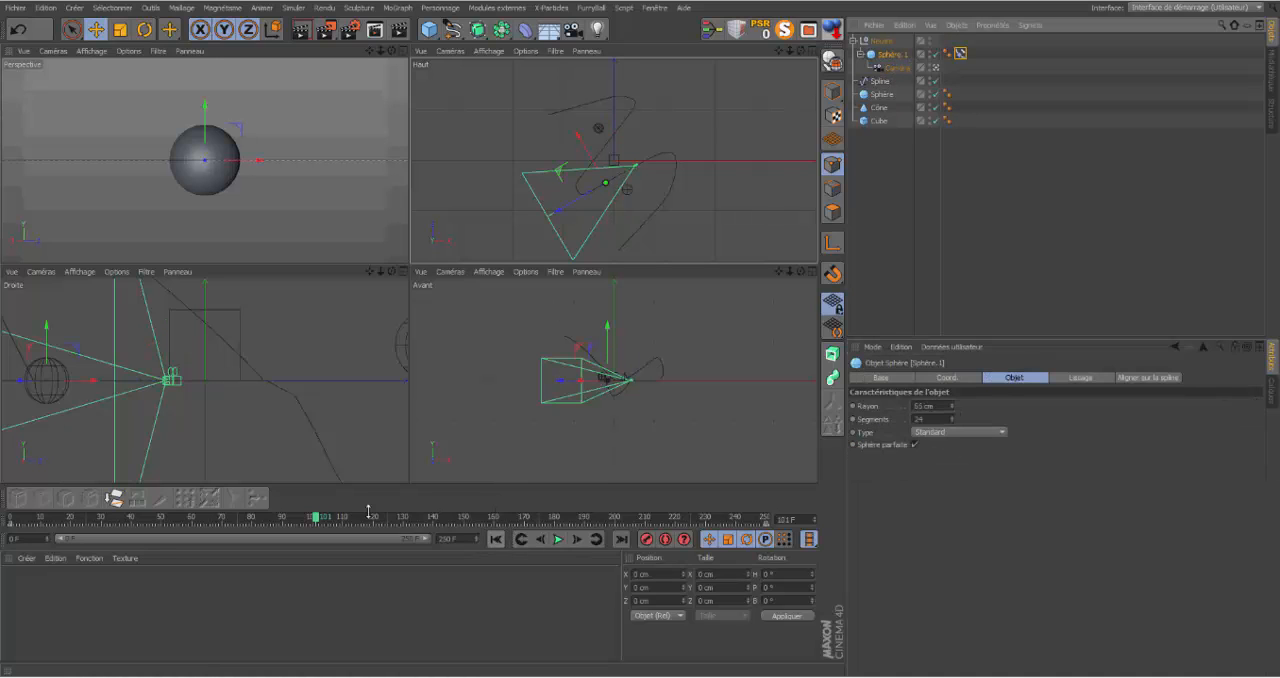
mouse_move(322, 521)
left_mouse_down()
mouse_move(375, 525)
mouse_move(323, 518)
left_mouse_up()
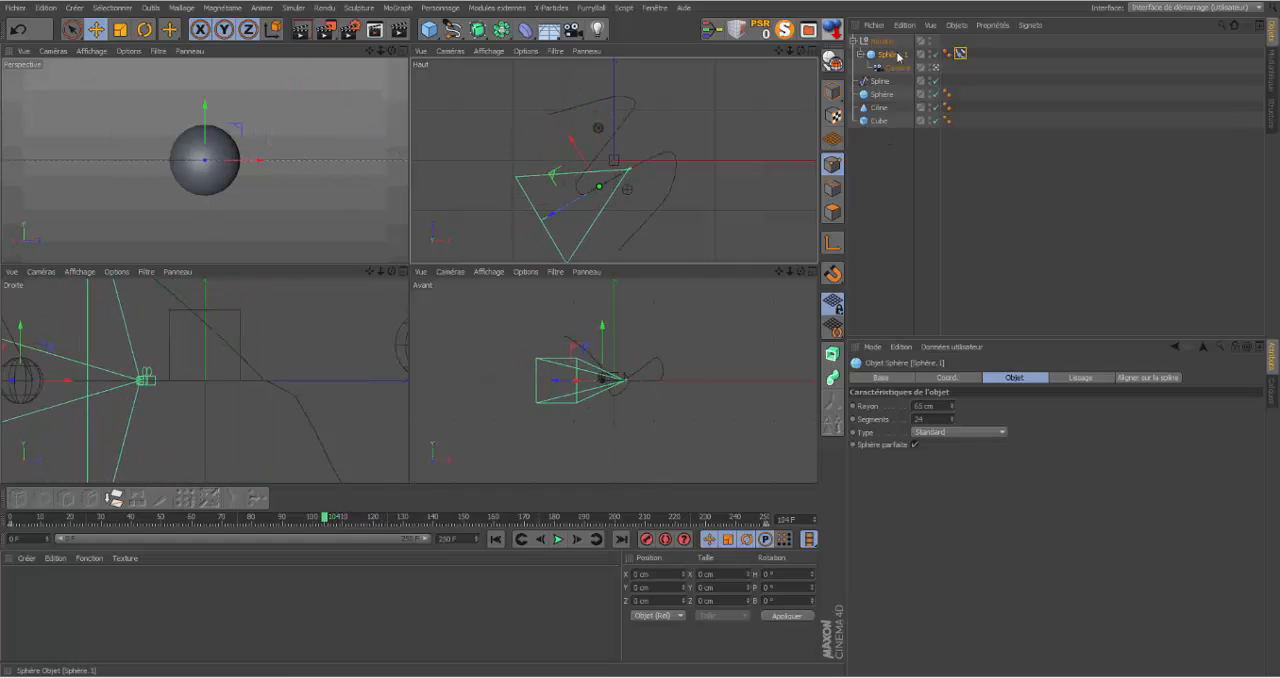
Step: Look through the nested camera in the Top view and set that view's projection to Haut
left_click(937, 69)
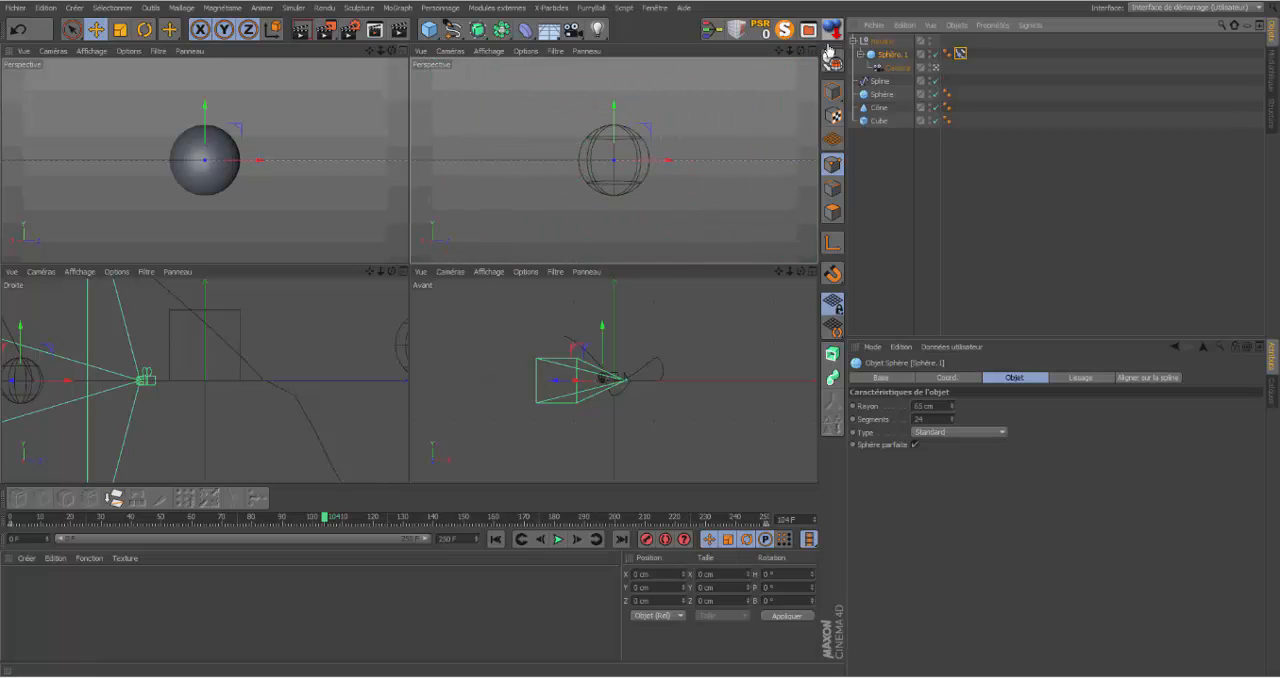
left_click(485, 50)
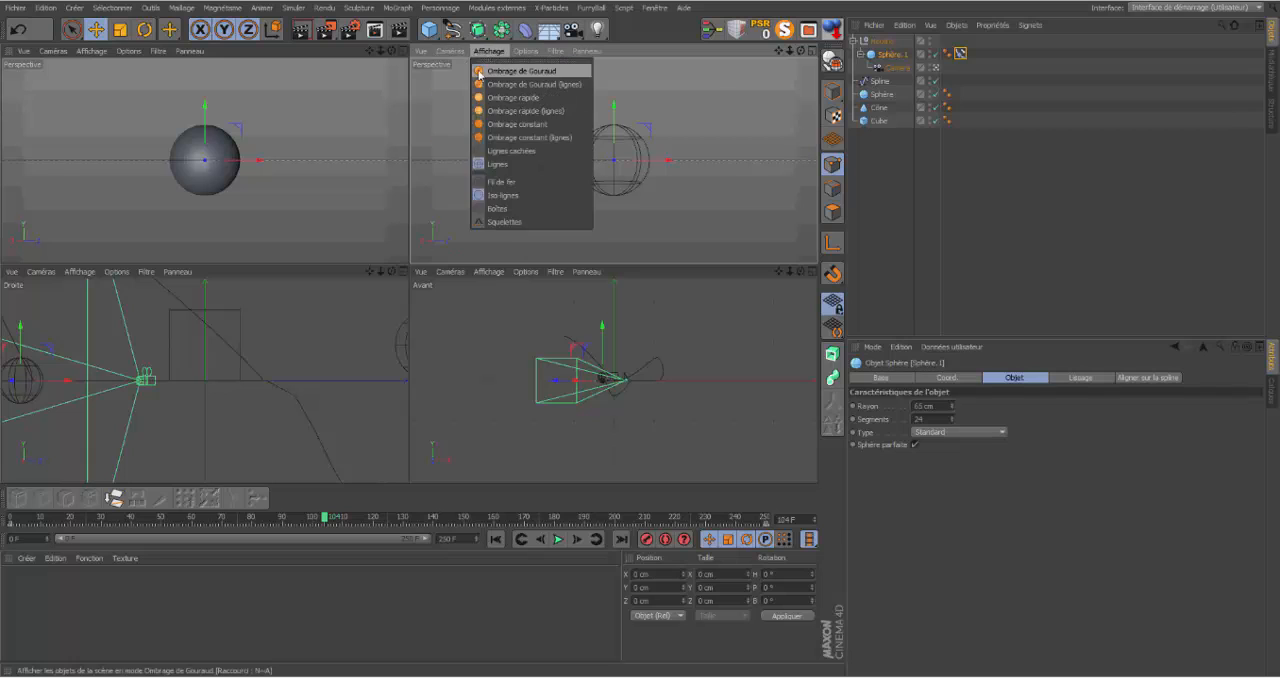
mouse_move(452, 52)
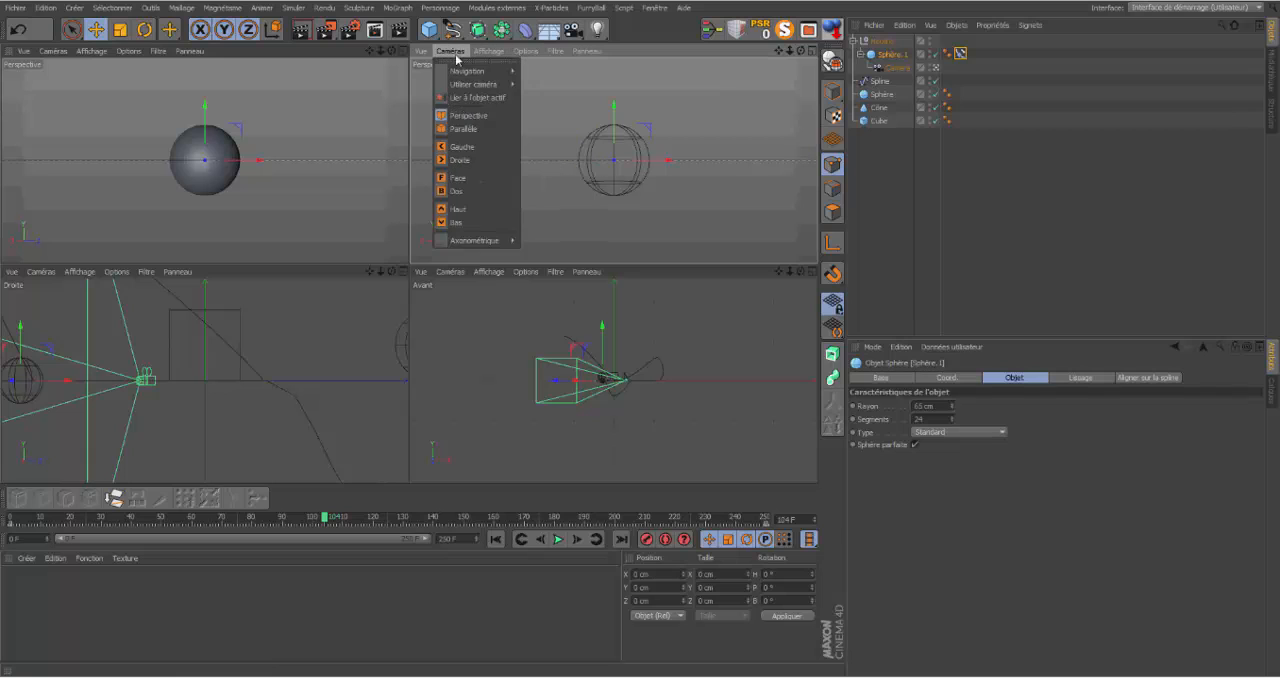
left_click(456, 210)
Step: Set the shaded camera view's projection back to Perspective
left_click(158, 50)
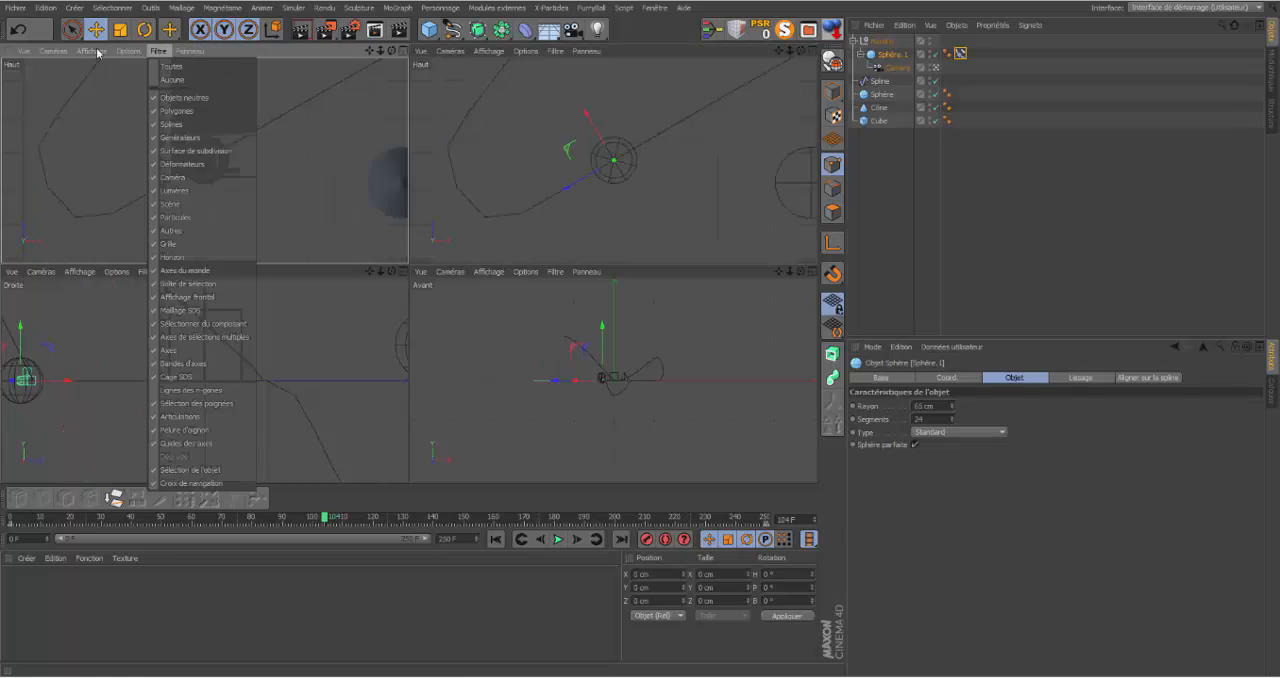
left_click(56, 56)
left_click(55, 58)
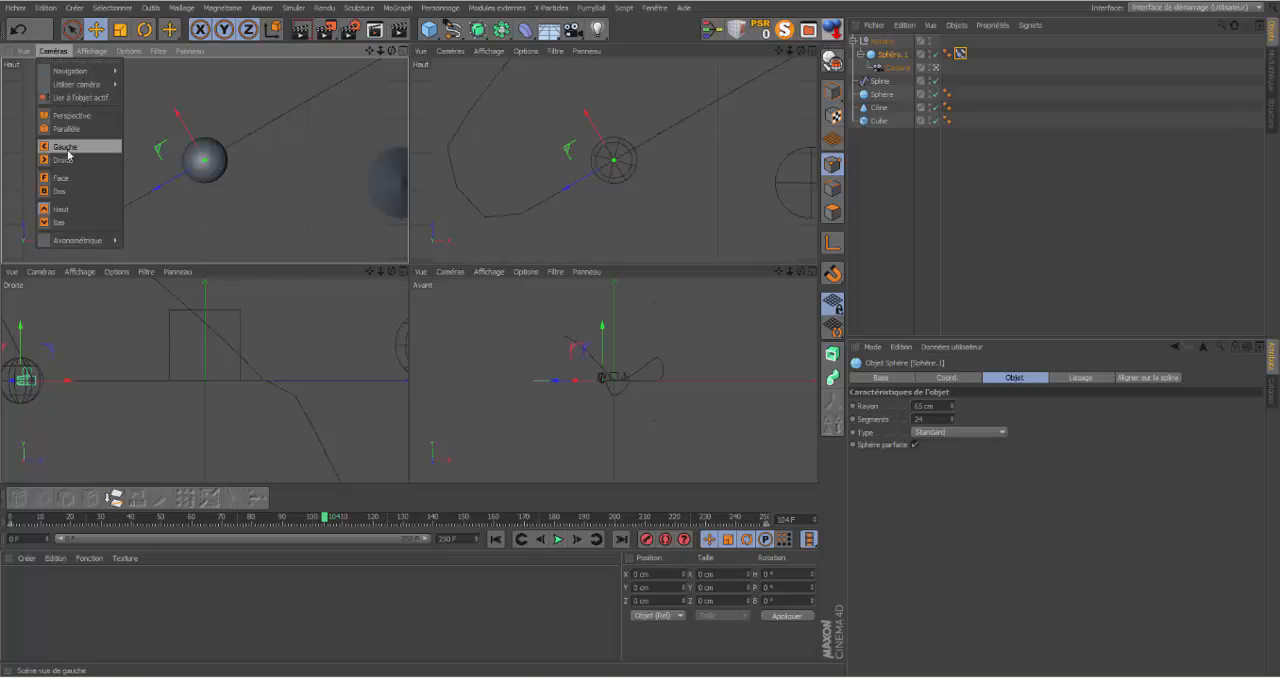
left_click(68, 121)
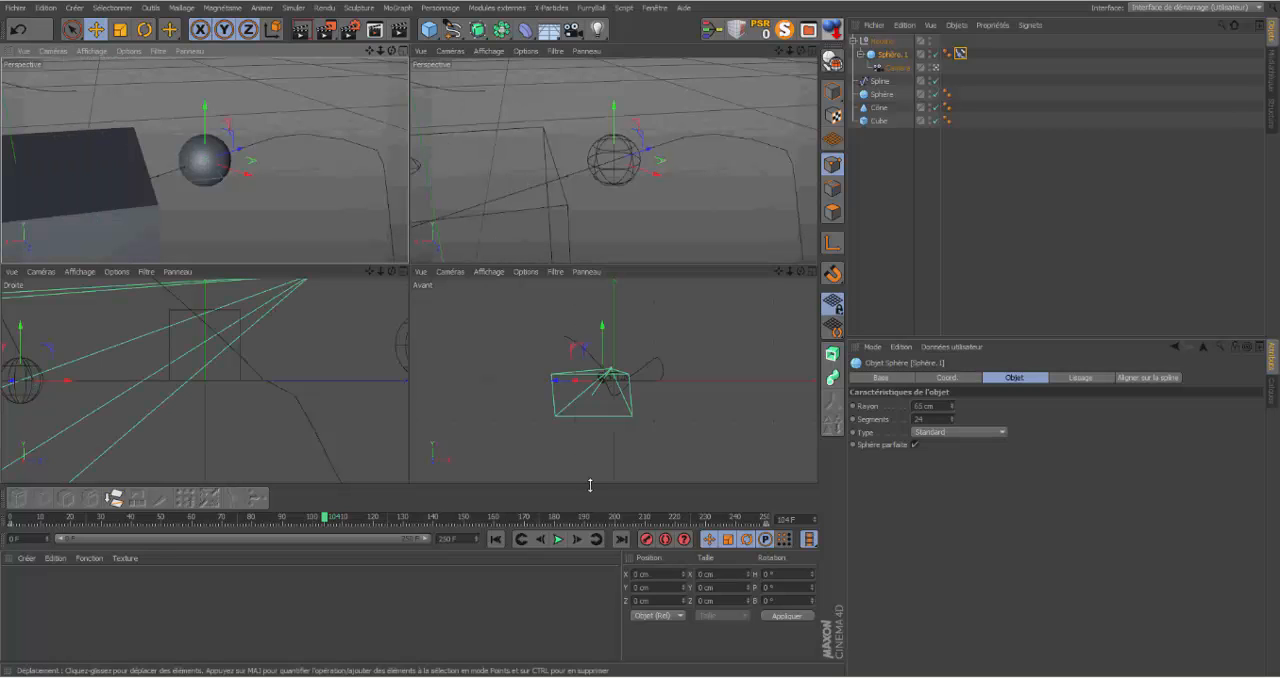
Step: Play the animation from the start in the maximized Perspective view to check the camera following the sphere's turns, and return to frame 0
left_click(496, 539)
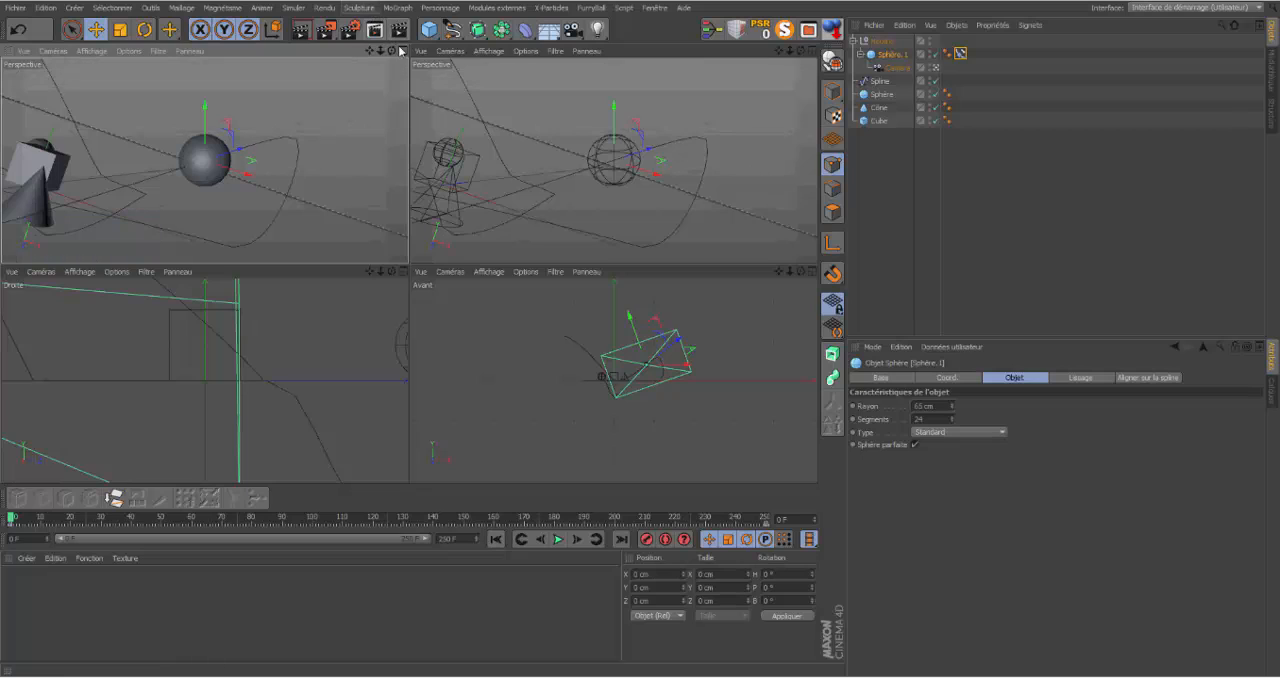
left_click(400, 49)
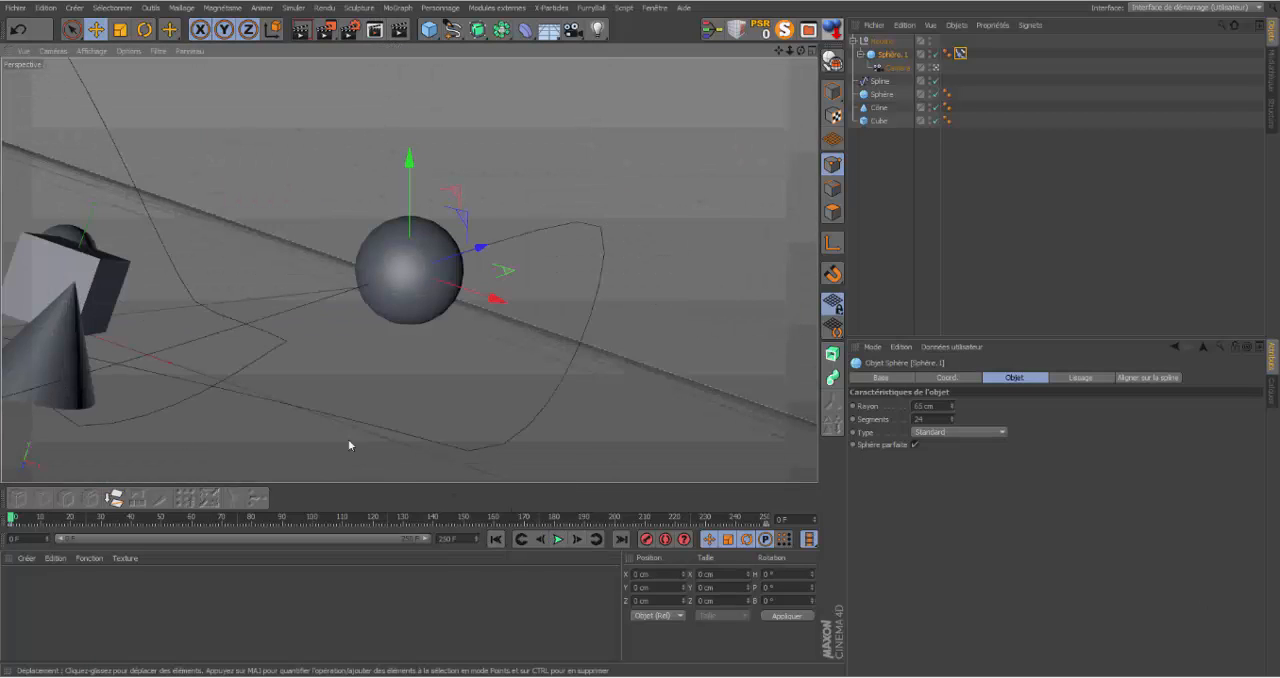
left_click(557, 539)
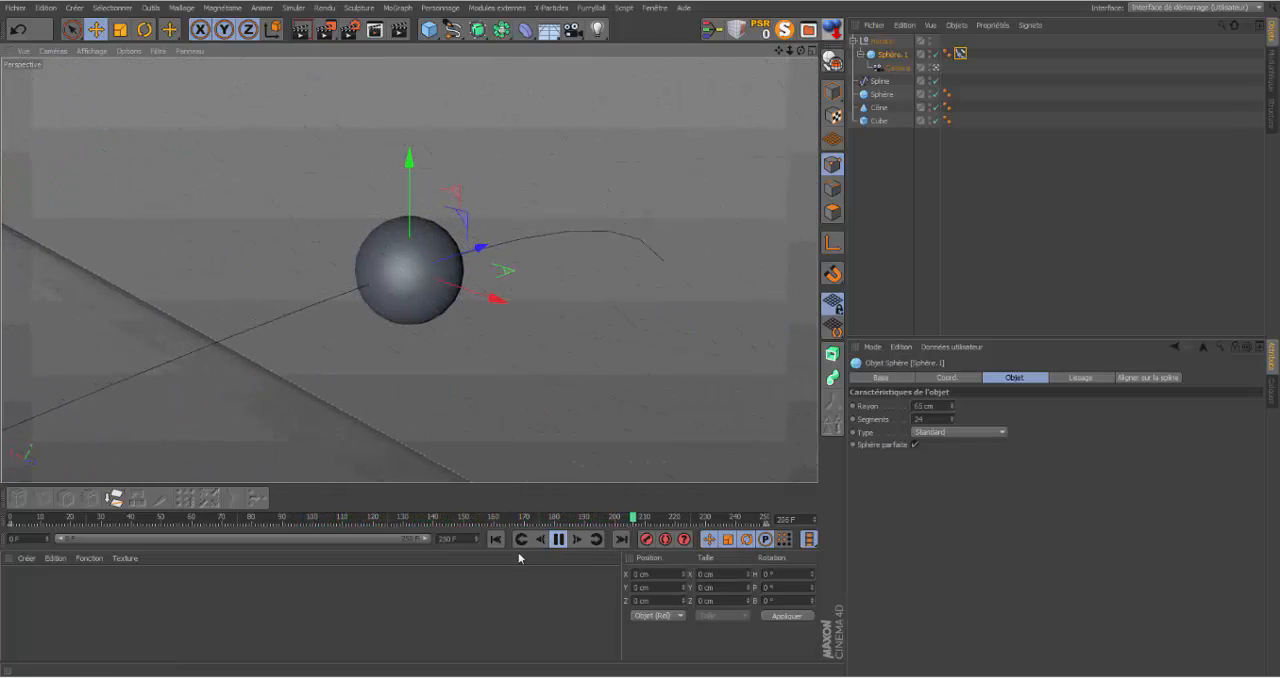
left_click(558, 540)
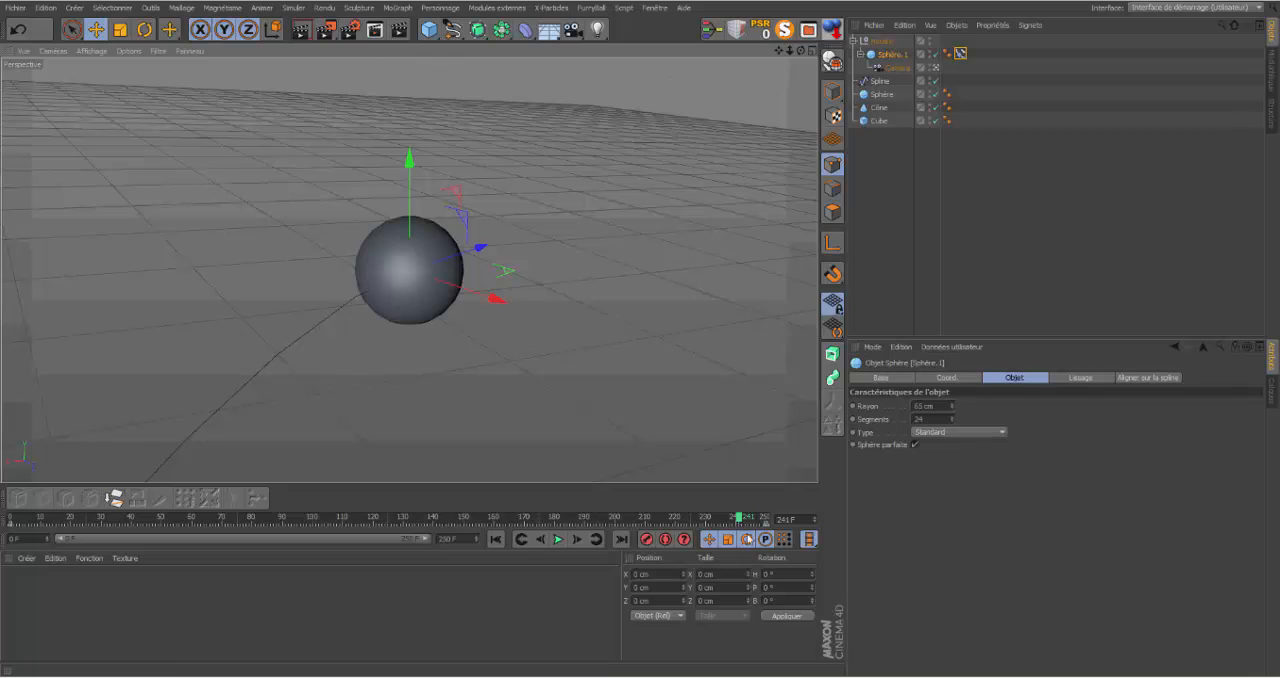
left_click(540, 540)
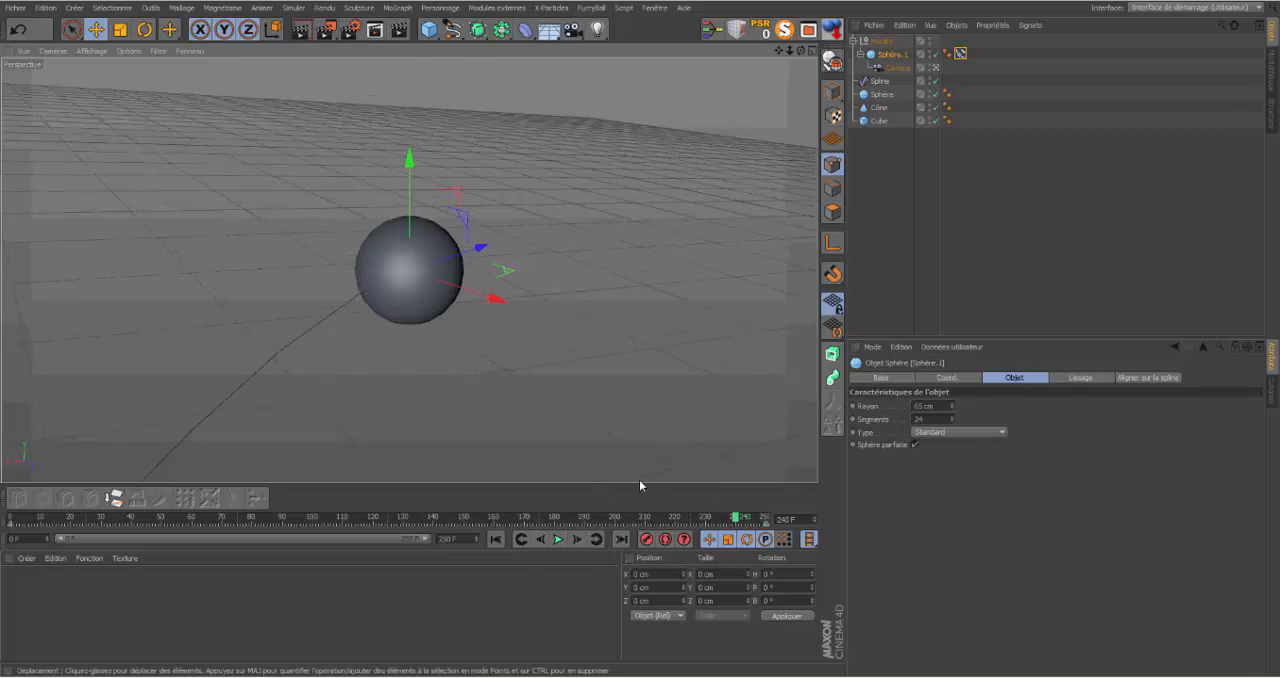
left_click(492, 540)
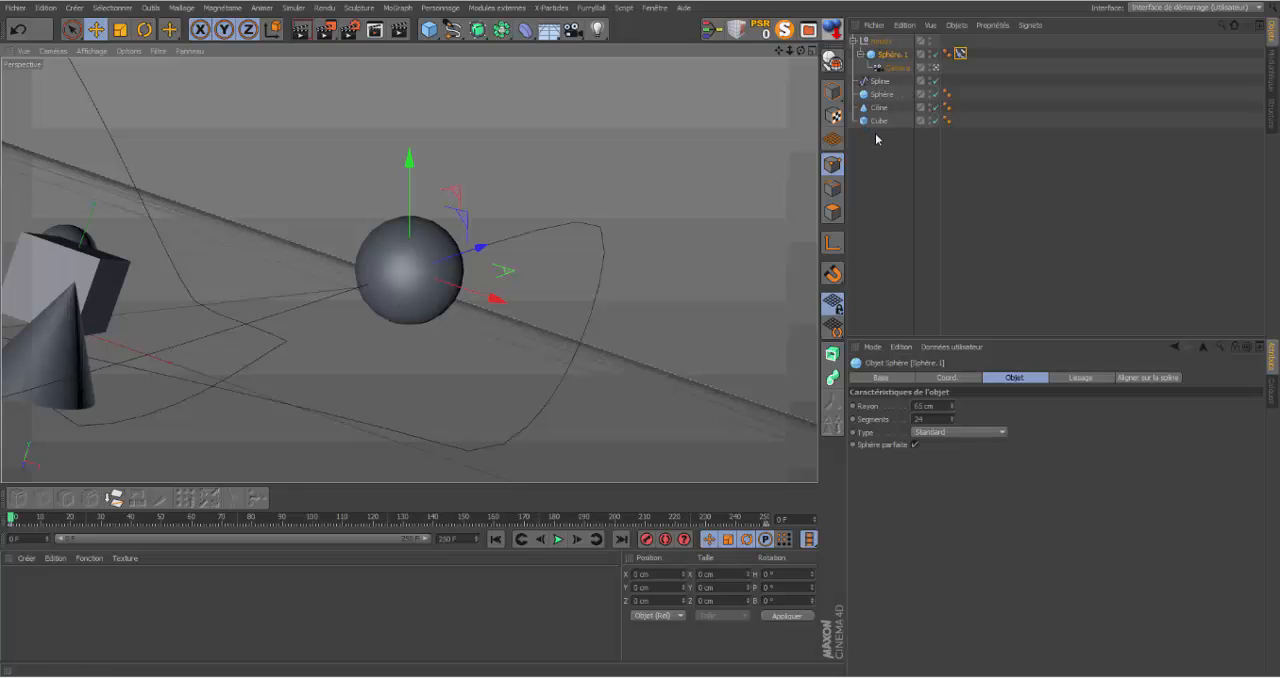
Step: Delete the spline and the null with its nested sphere and camera
left_click(880, 82)
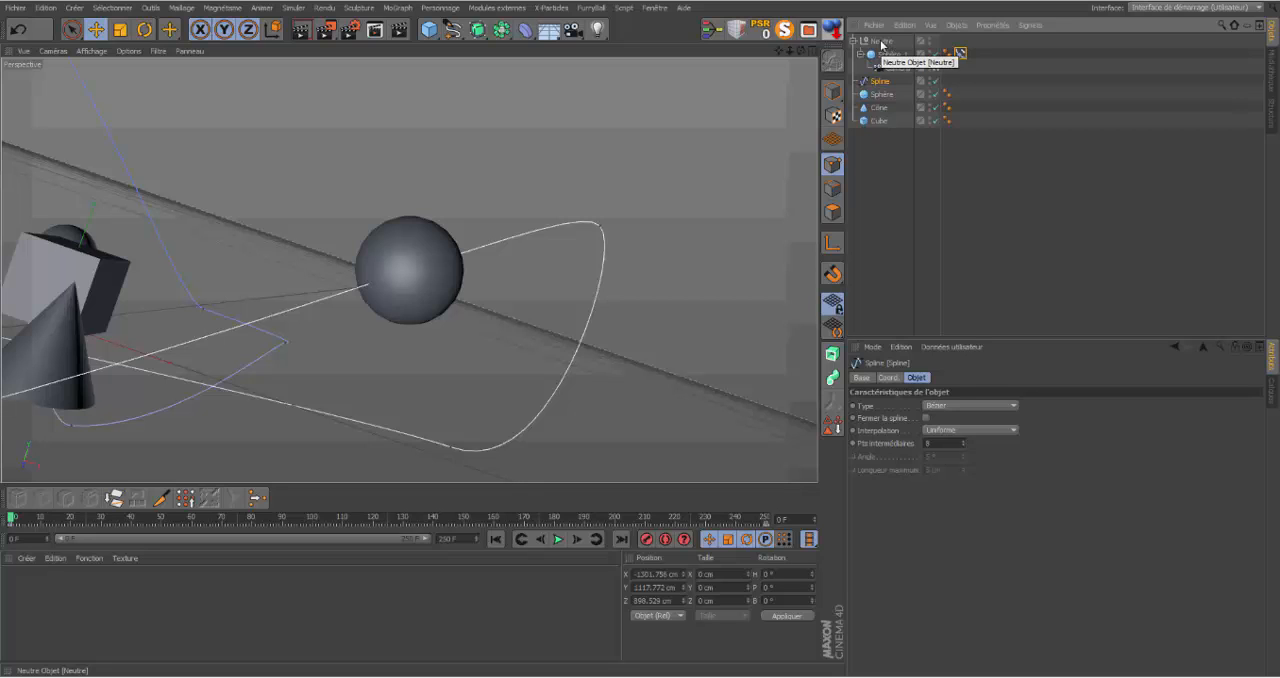
left_click(881, 41, "shift")
key("Delete")
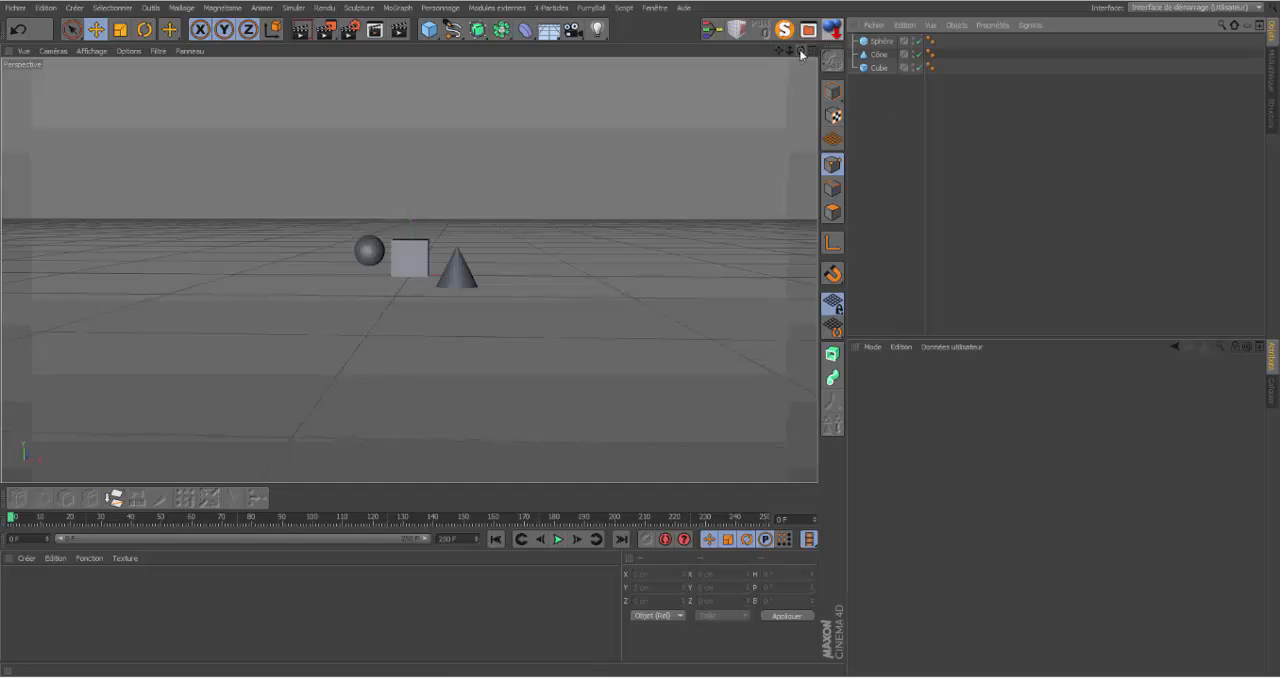
Step: Frame the cone close up in the Perspective view and add a camera from that viewpoint
left_click_drag(801, 52, 880, 54)
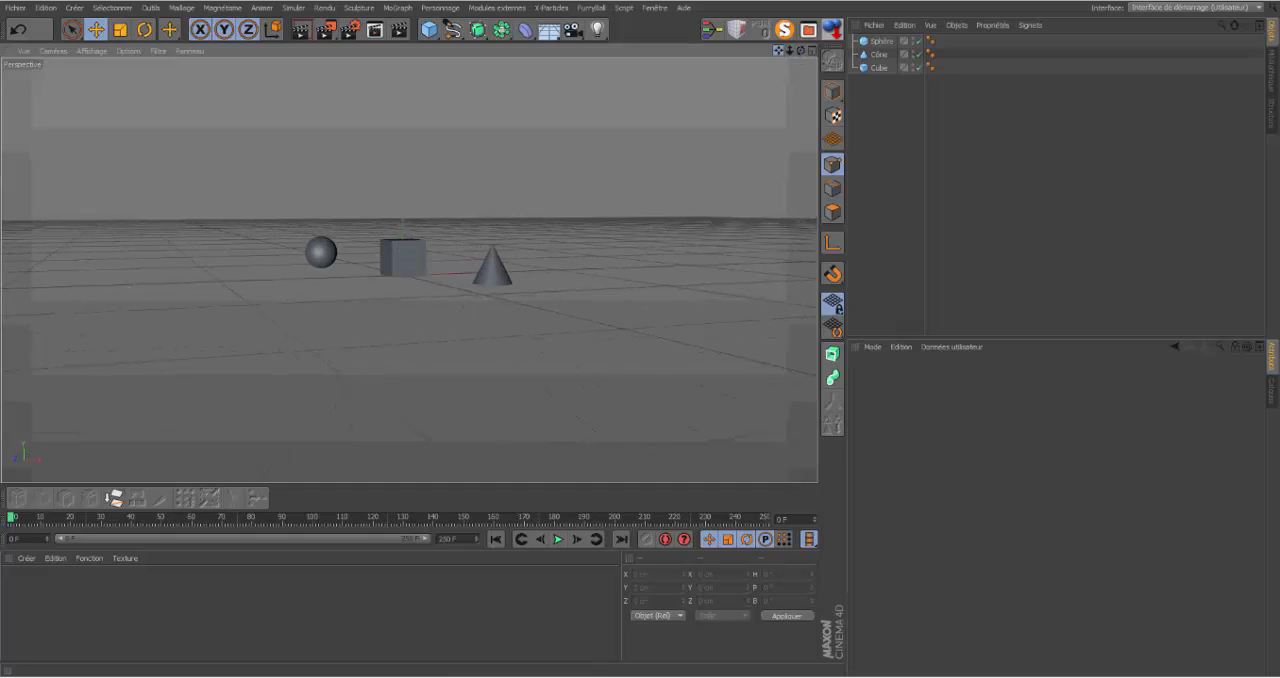
left_click_drag(778, 52, 724, 65)
left_click_drag(801, 51, 660, 41)
left_click_drag(789, 52, 713, 67)
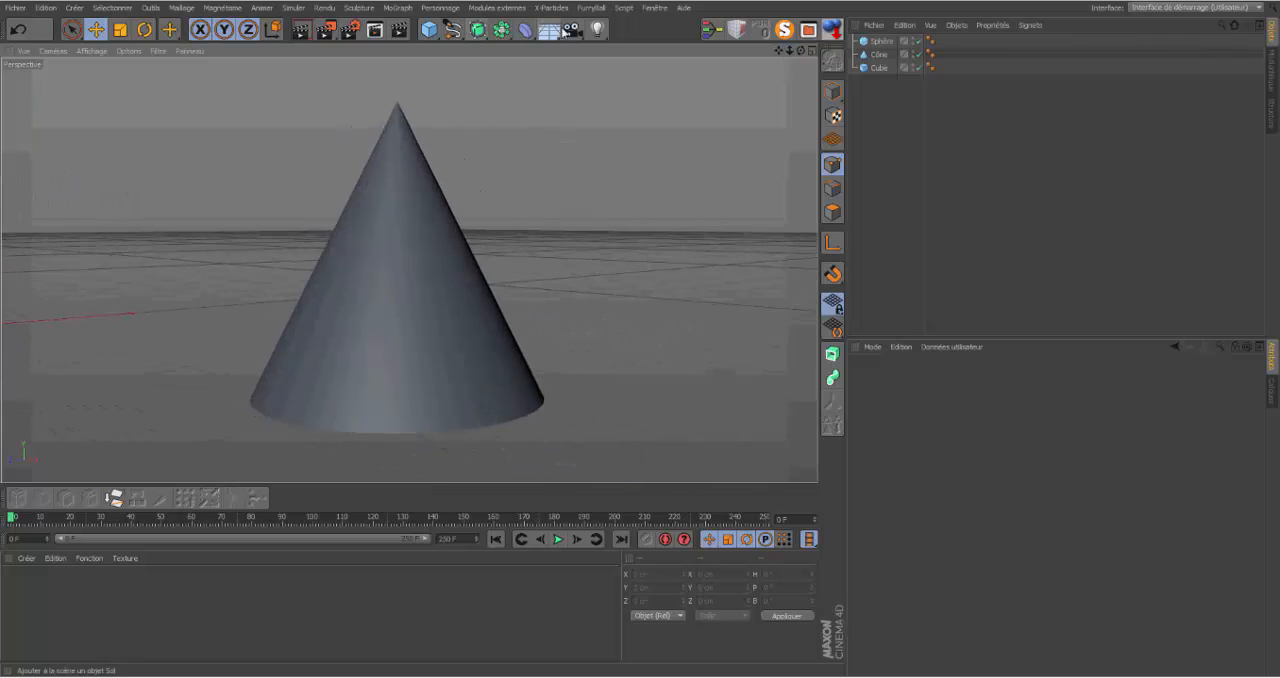
left_click(572, 29)
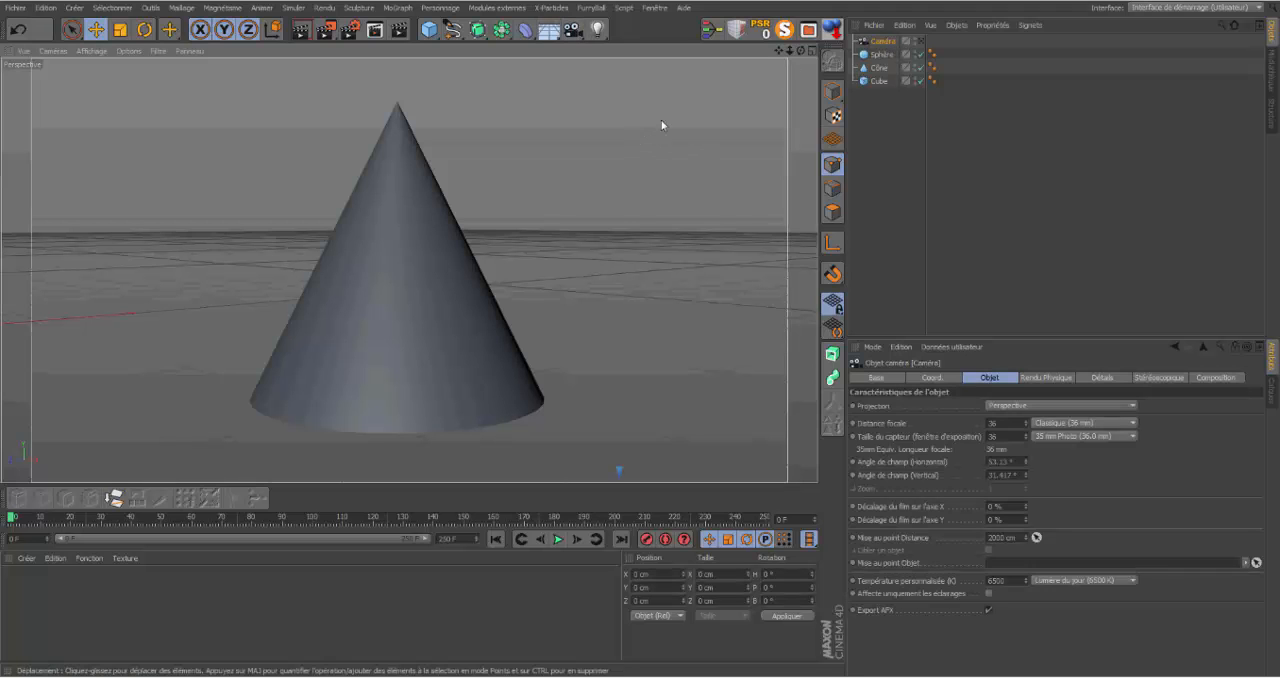
Step: Add a second camera from a close view of the cube and a third from a view centred on the sphere
left_click_drag(781, 53, 754, 53)
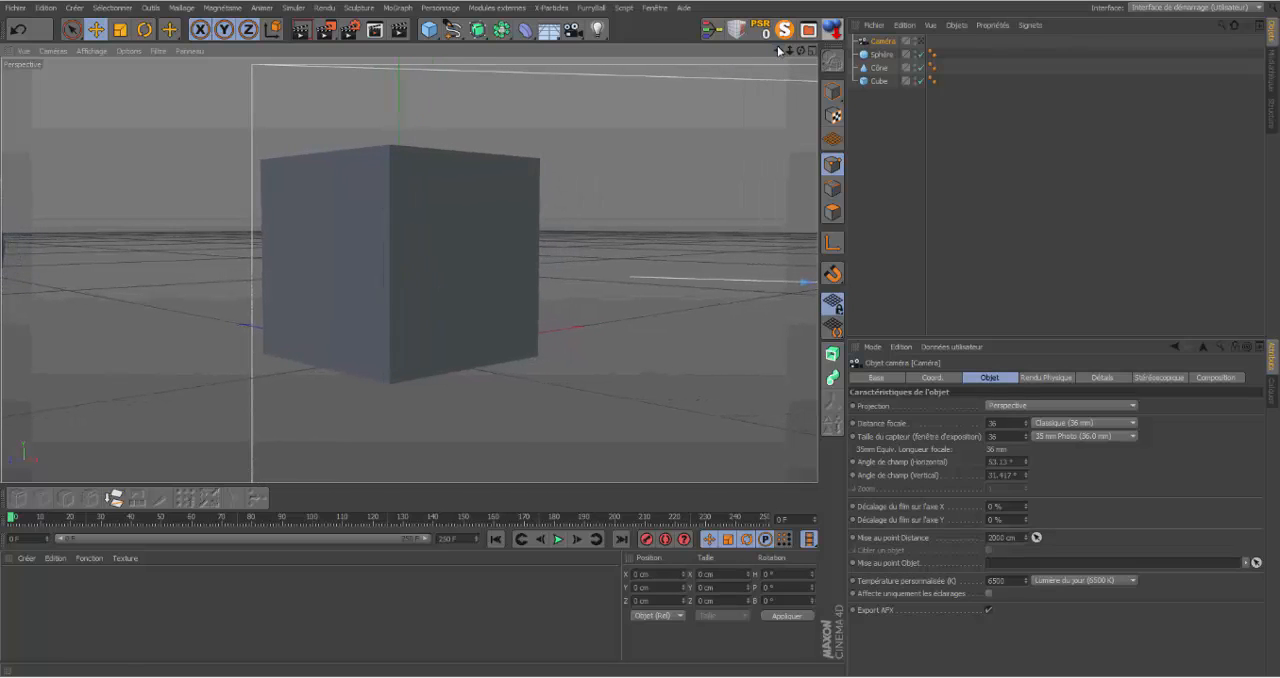
left_click(572, 30)
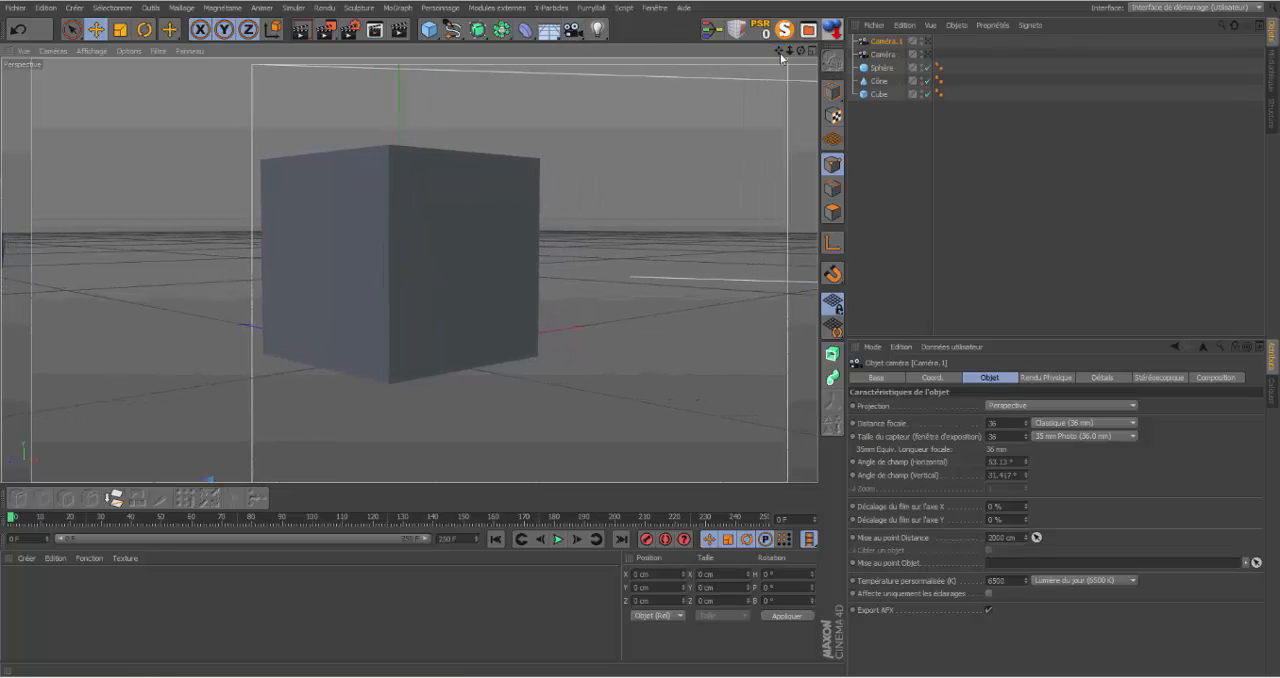
left_click_drag(779, 50, 810, 50)
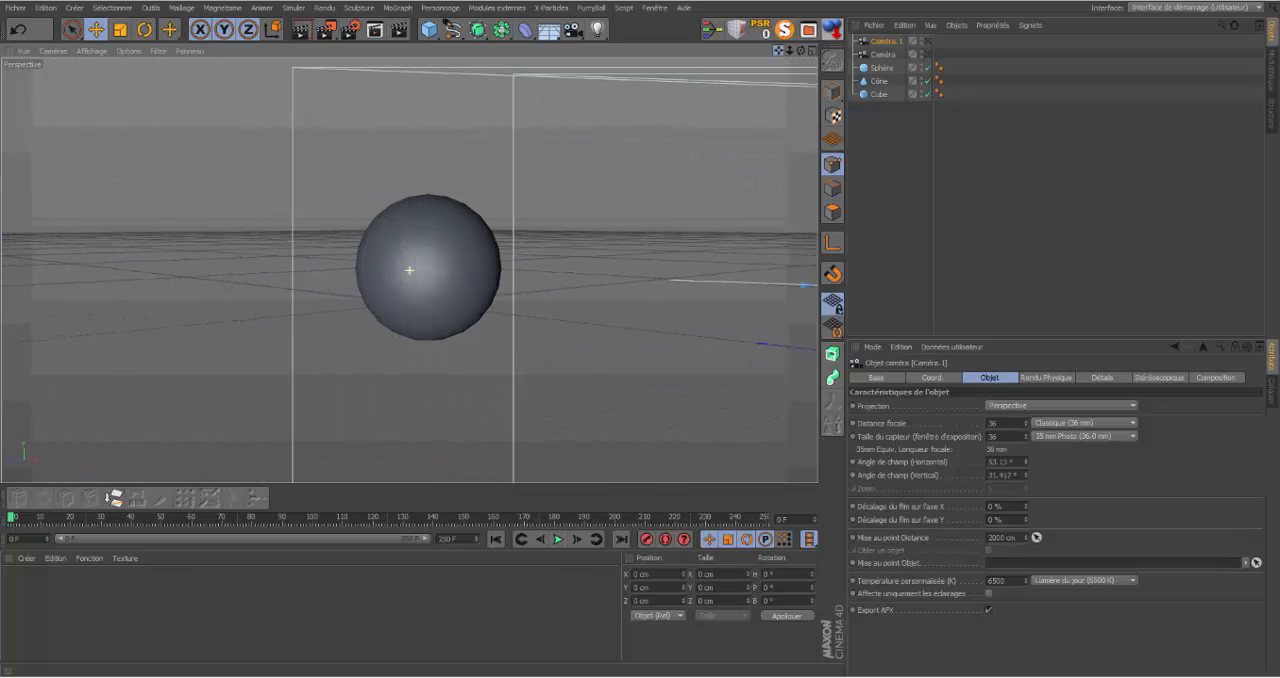
left_click(572, 32)
left_click(569, 31)
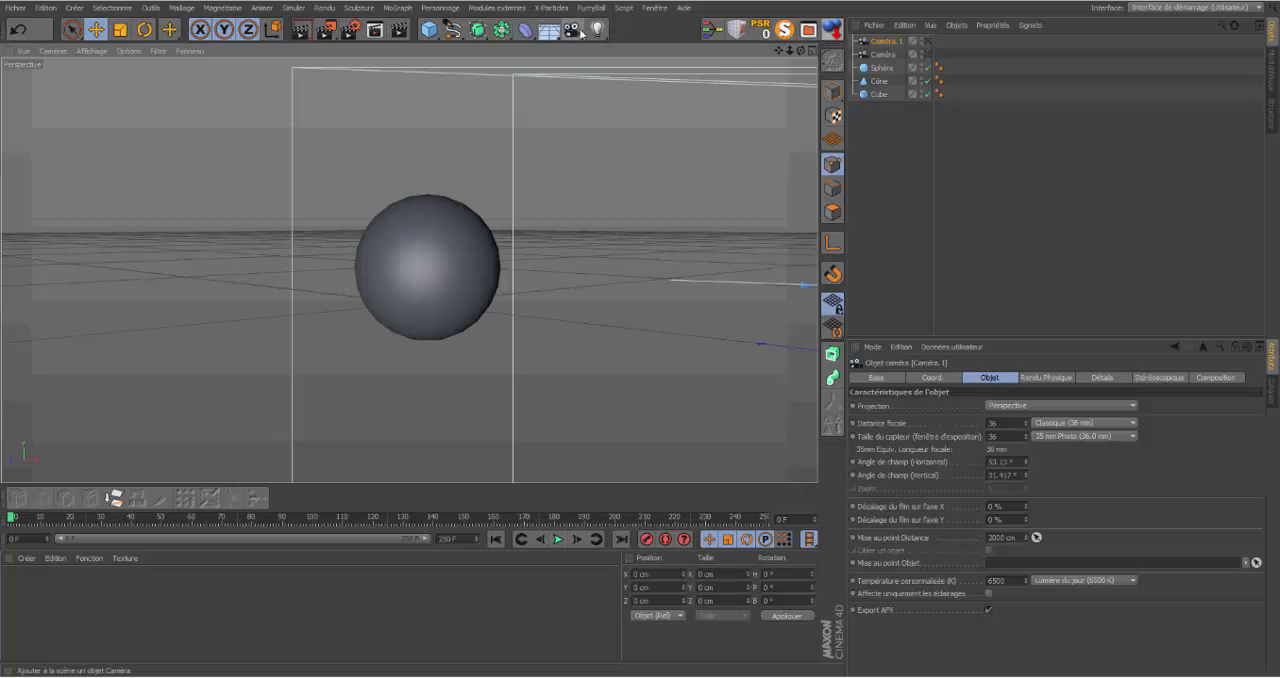
left_click(574, 31)
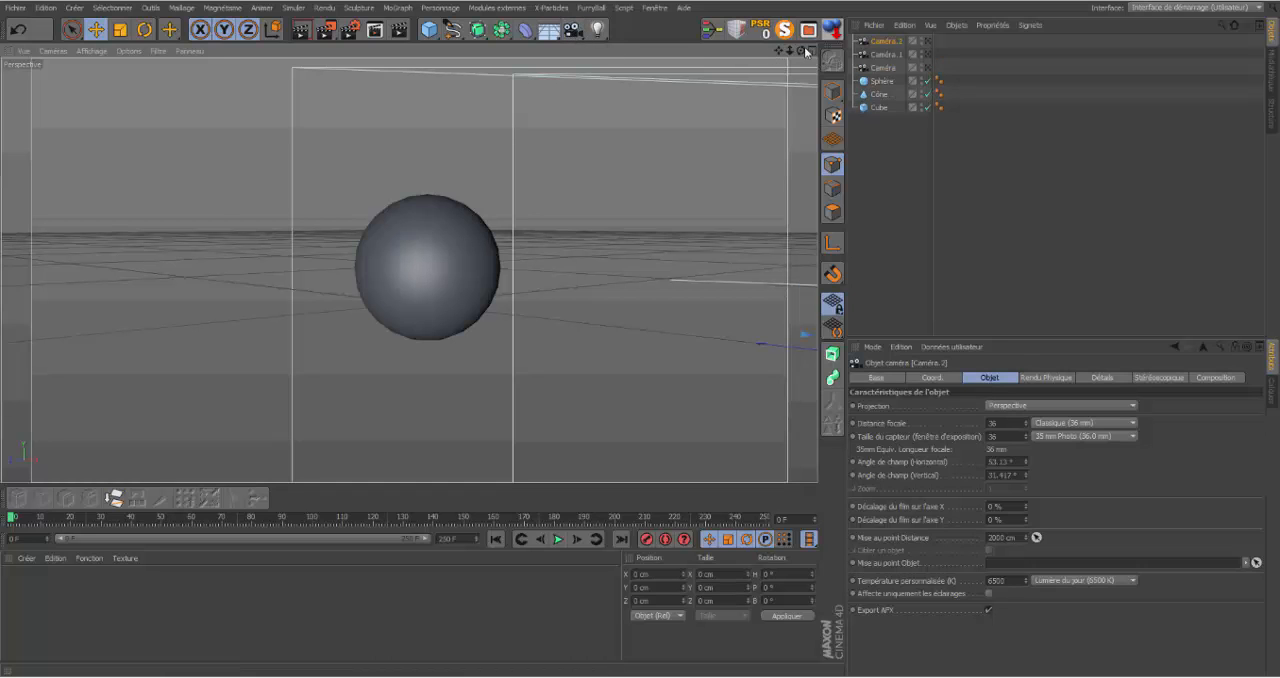
Step: Reframe the view with the cone in front of the cube and add a fourth camera from it
left_click_drag(790, 51, 543, 38)
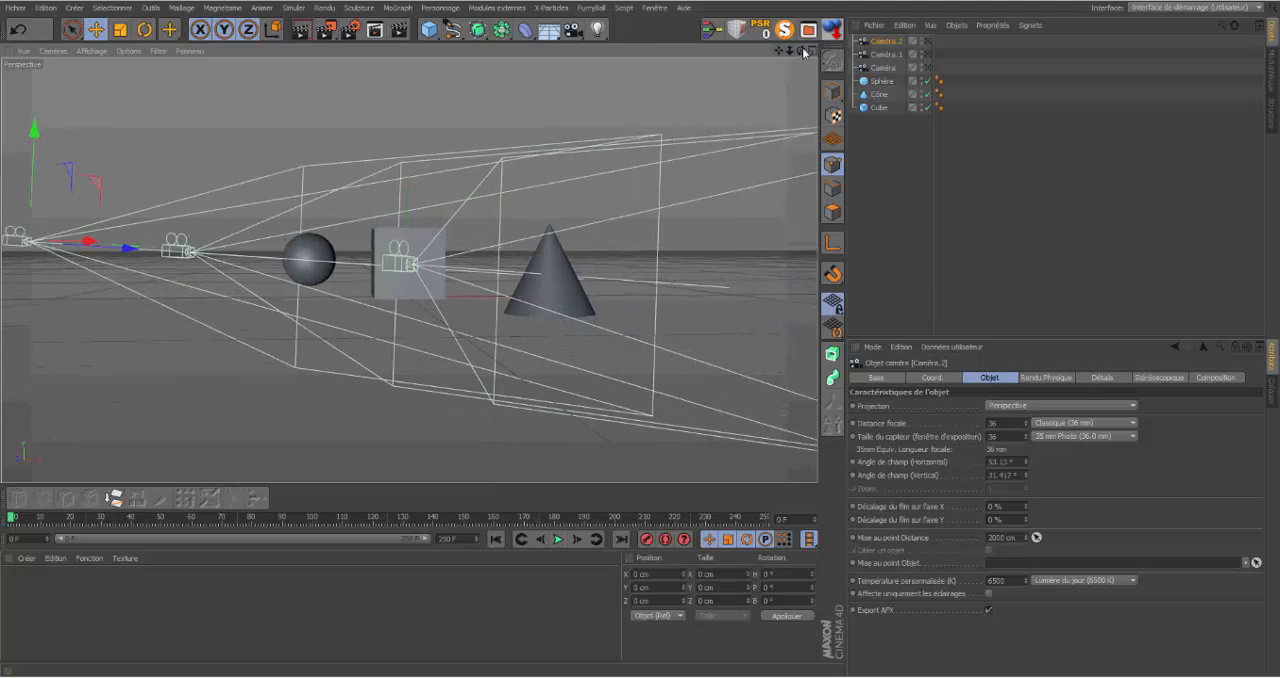
left_click_drag(801, 52, 715, 60)
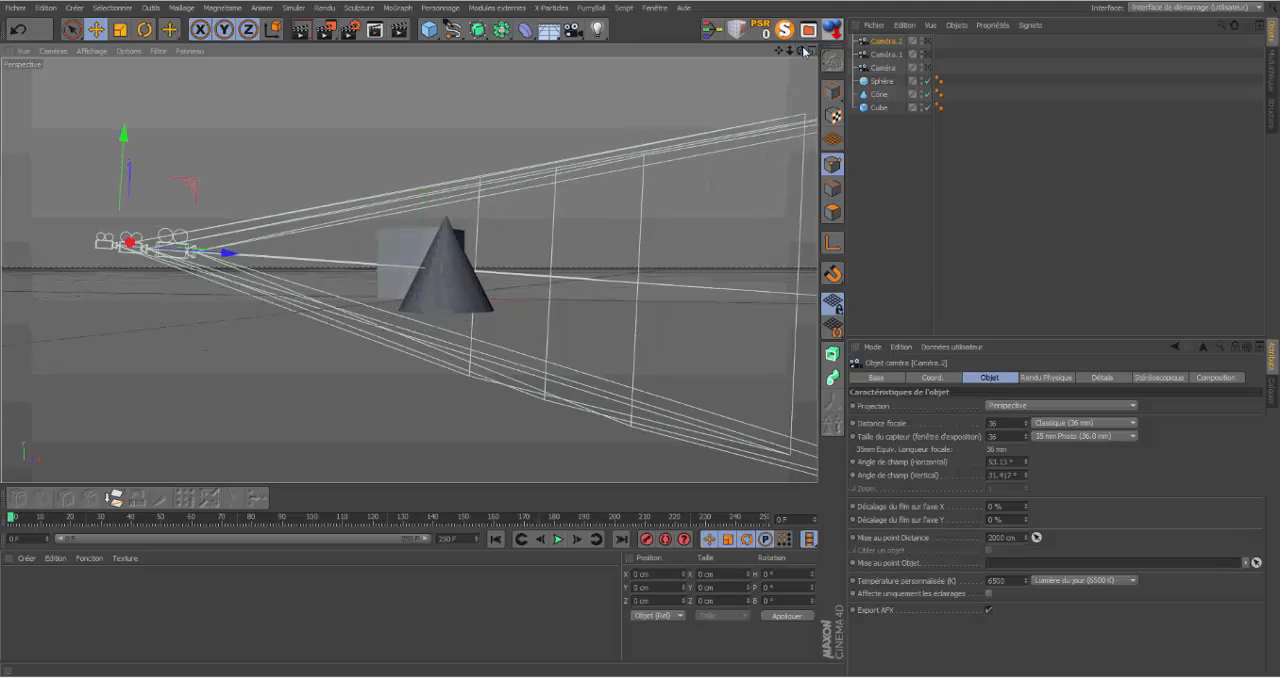
left_click_drag(790, 51, 755, 57)
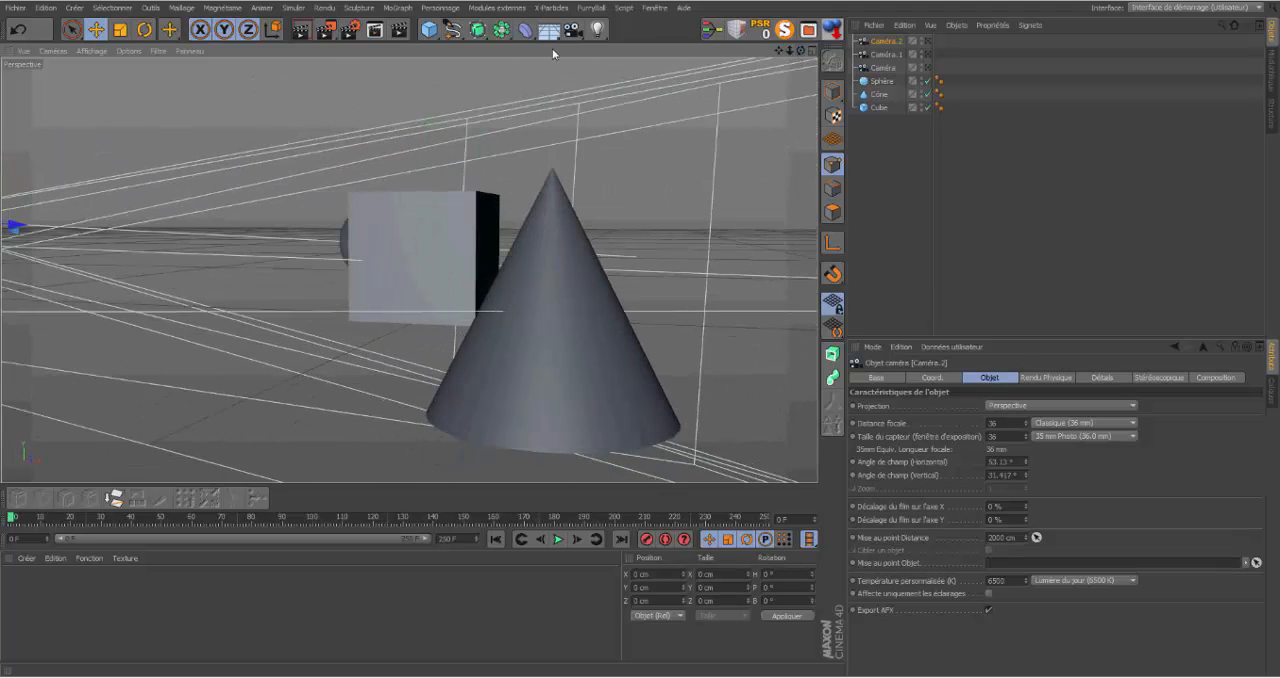
left_click(574, 33)
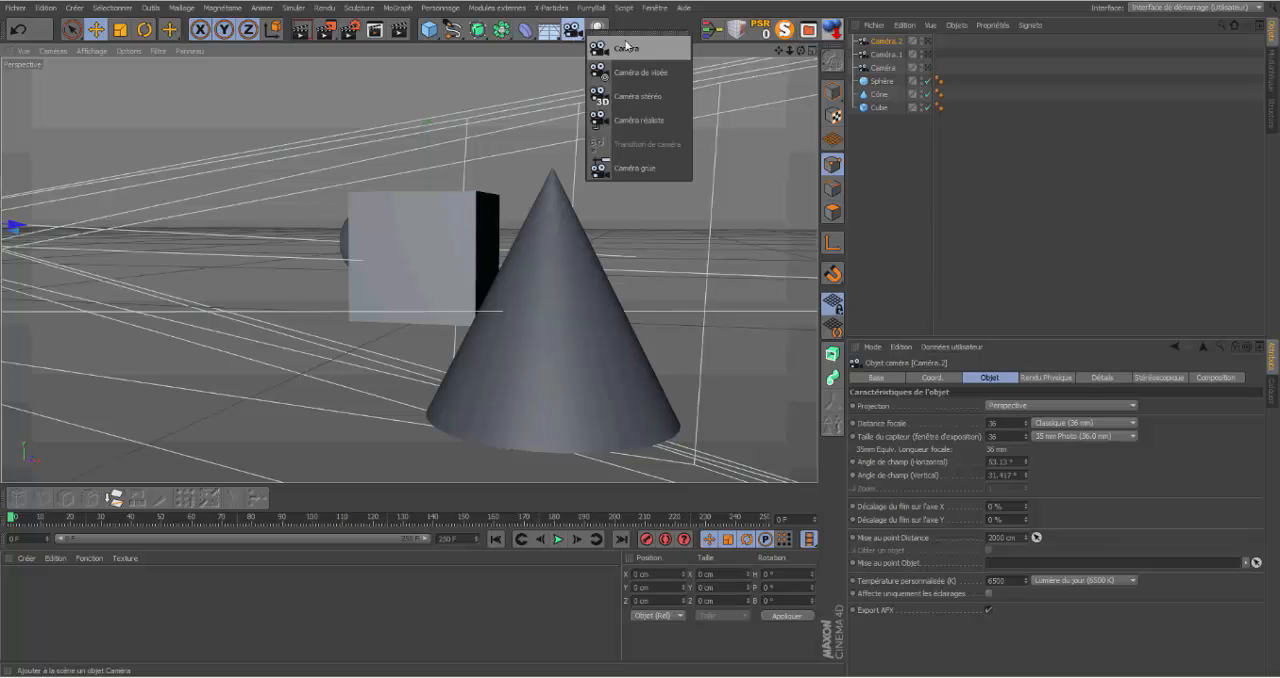
left_click(624, 49)
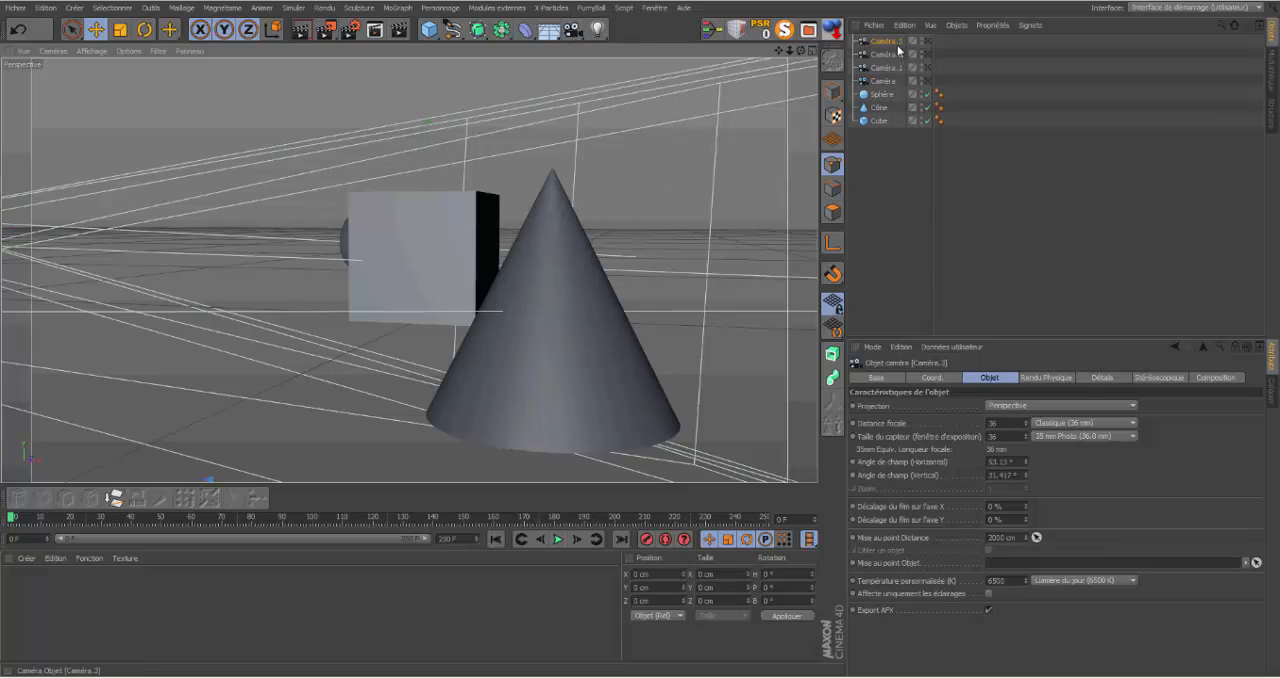
Step: Rename the fourth camera as Caméra.animée
double_click(890, 41)
left_click(908, 40)
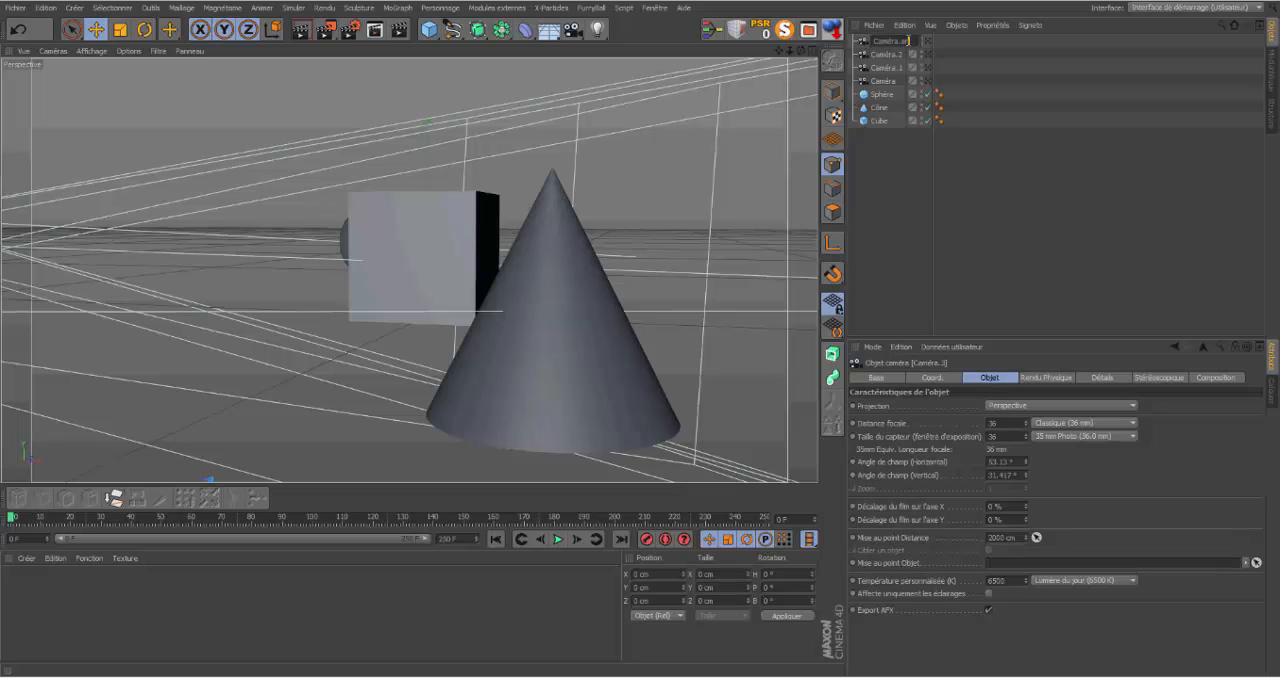
type("animée")
key("Return")
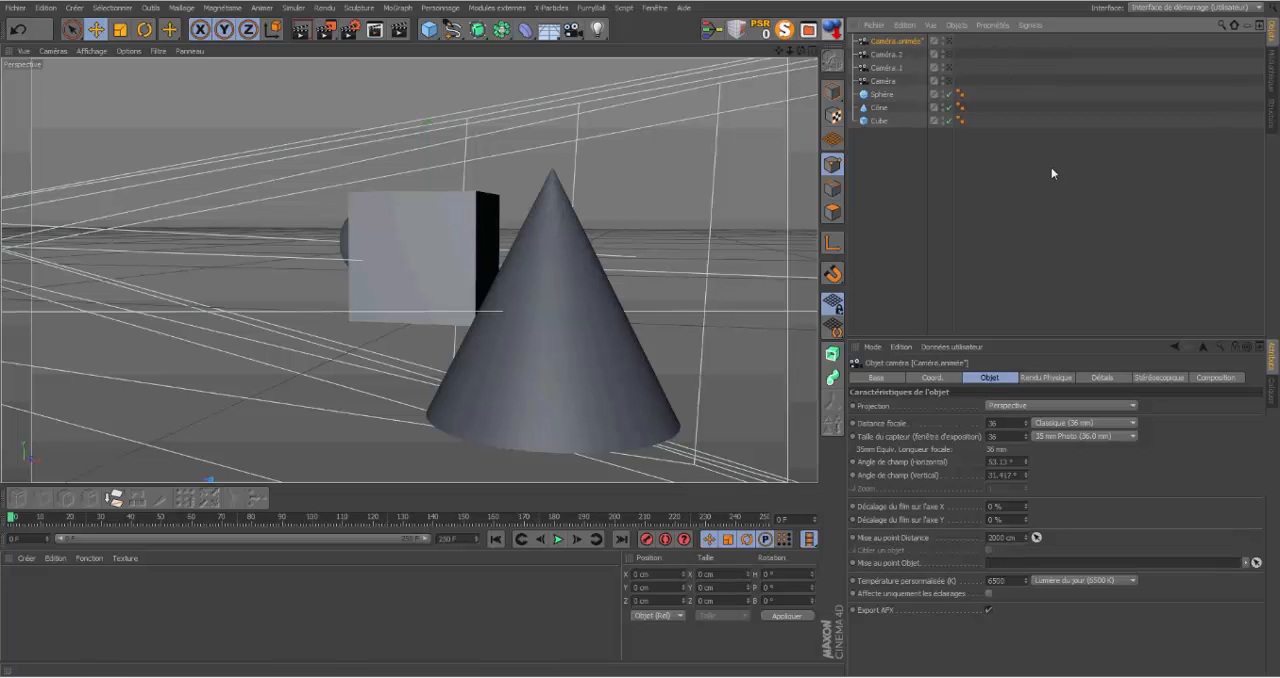
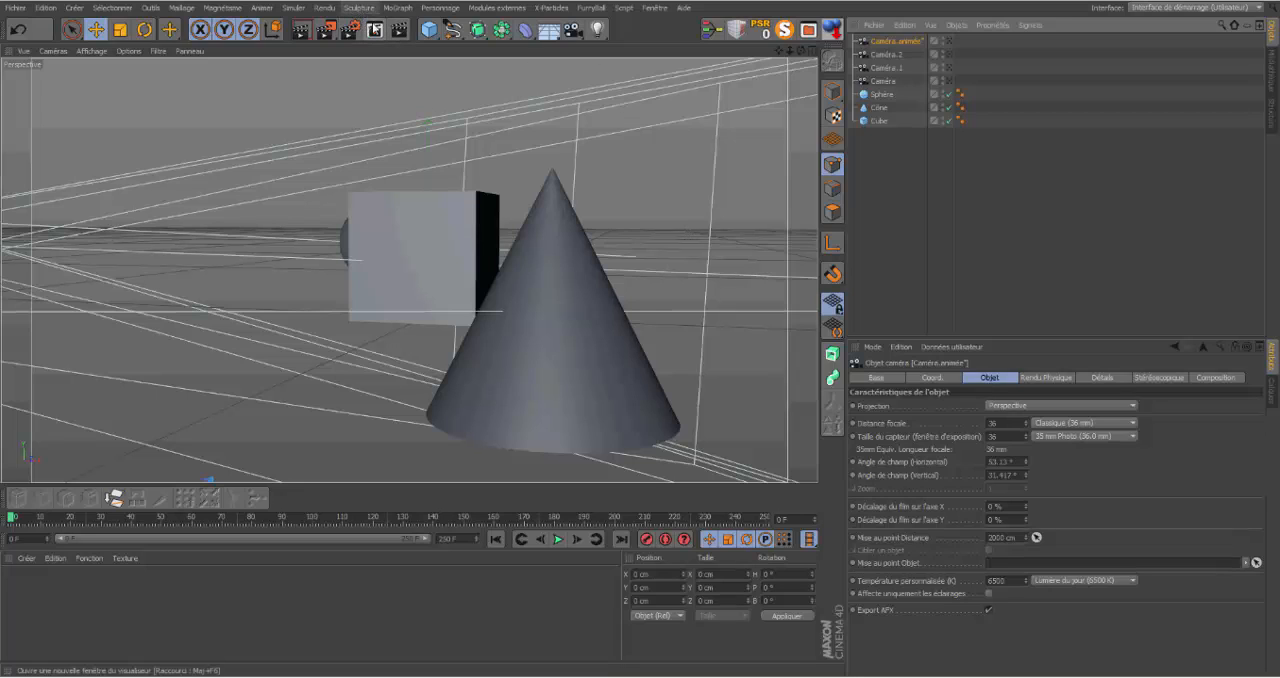
left_click(325, 8)
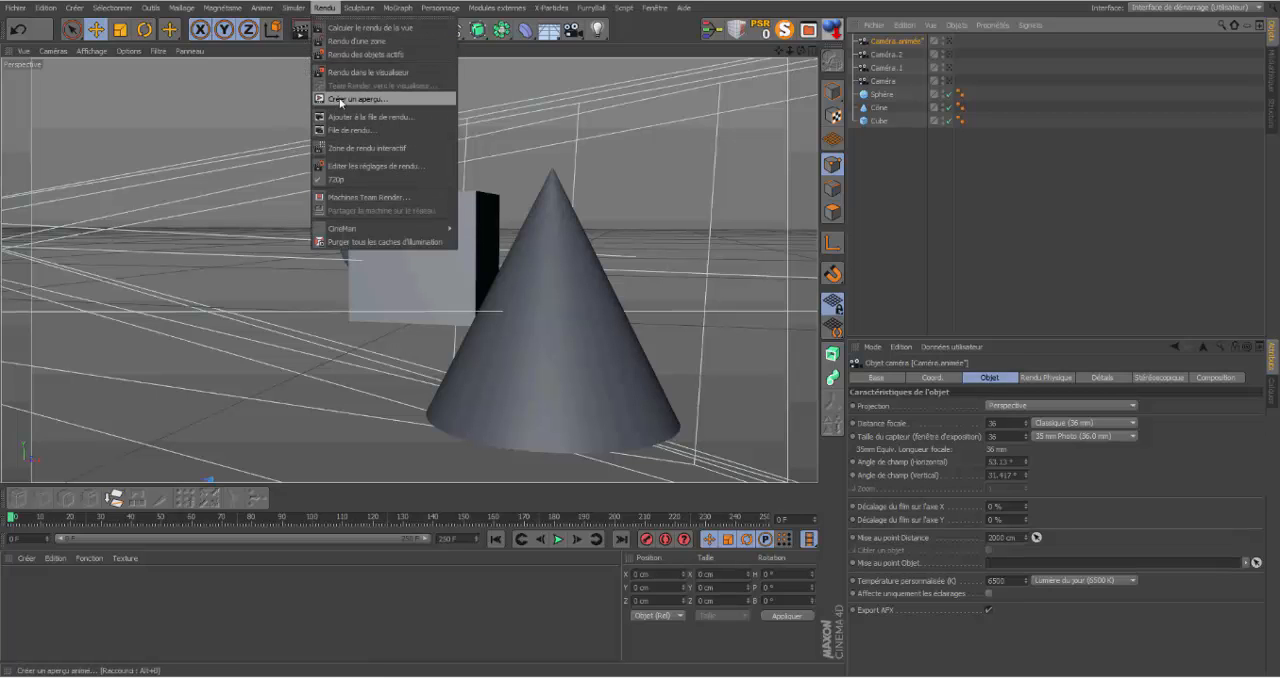
left_click(340, 100)
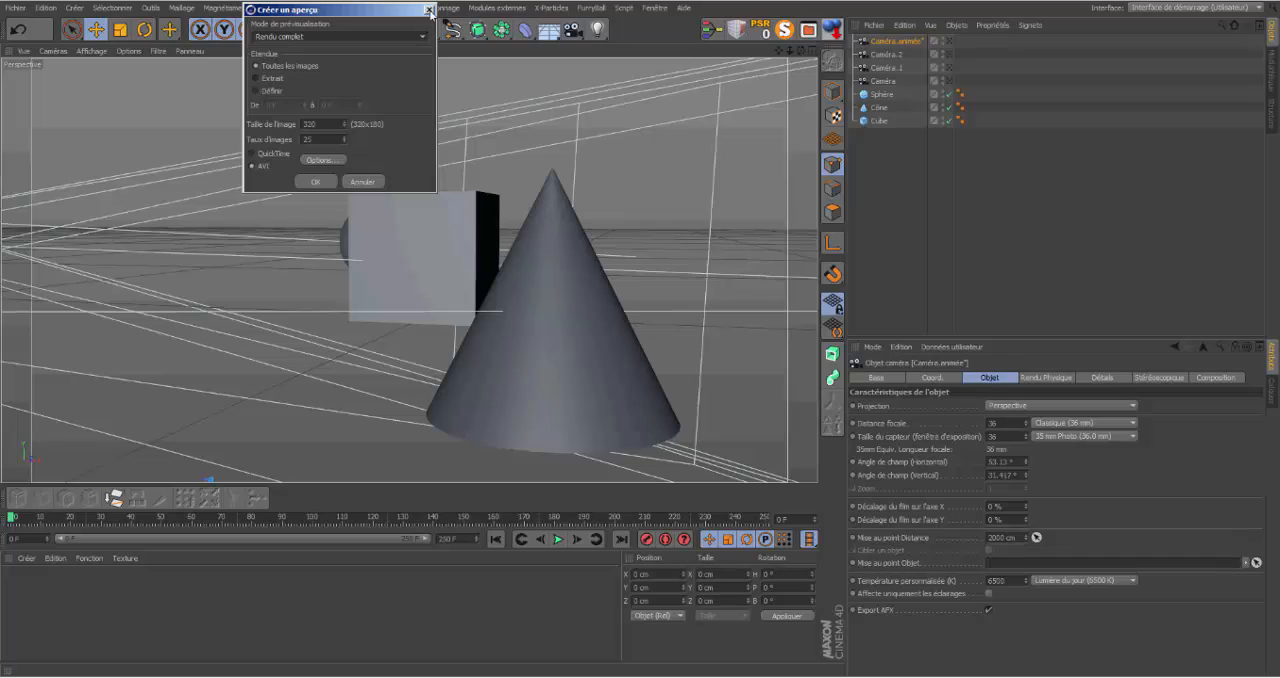
left_click(345, 126)
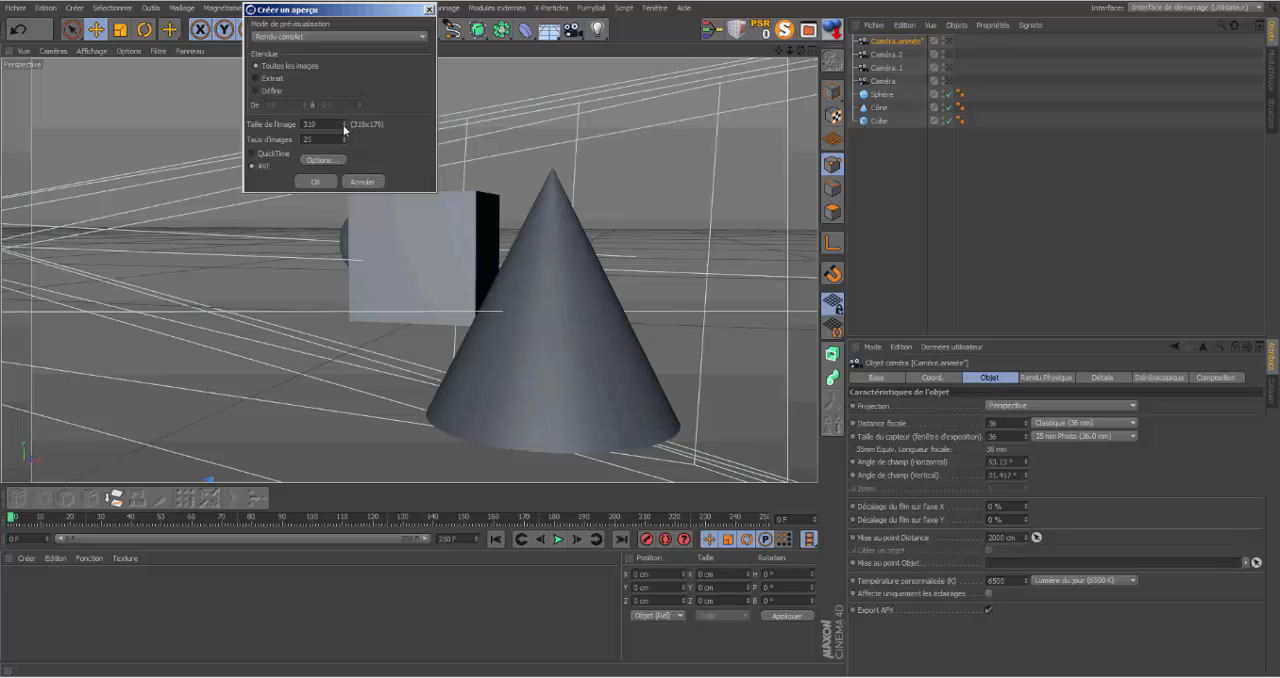
left_click(345, 122)
left_click(429, 10)
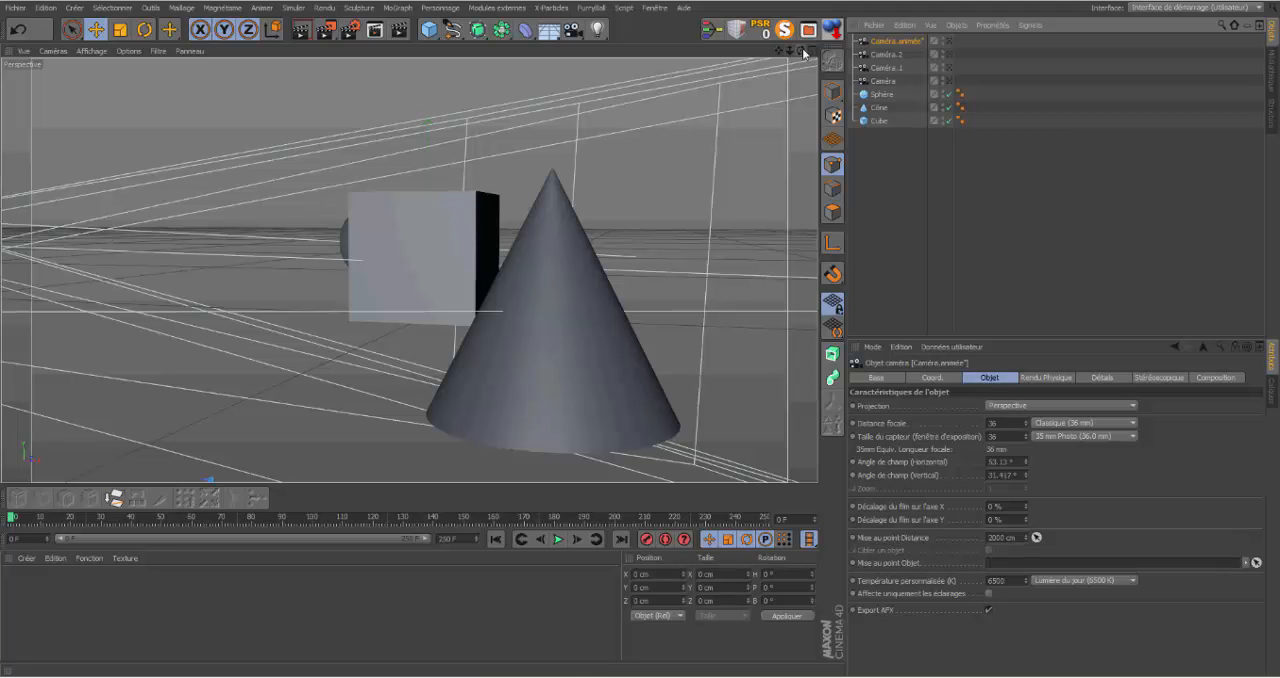
Step: Rename the camera framing the cone, the first one created, as came cone
left_click_drag(803, 53, 349, 203)
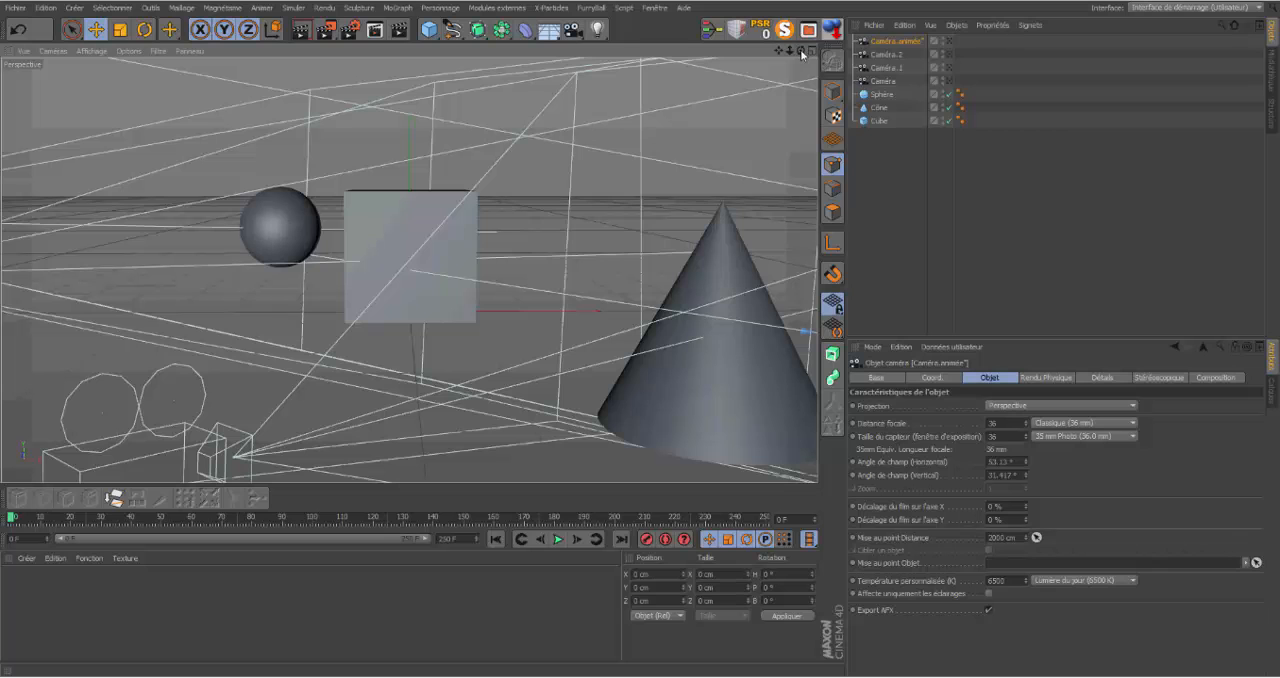
left_click_drag(801, 52, 872, 54)
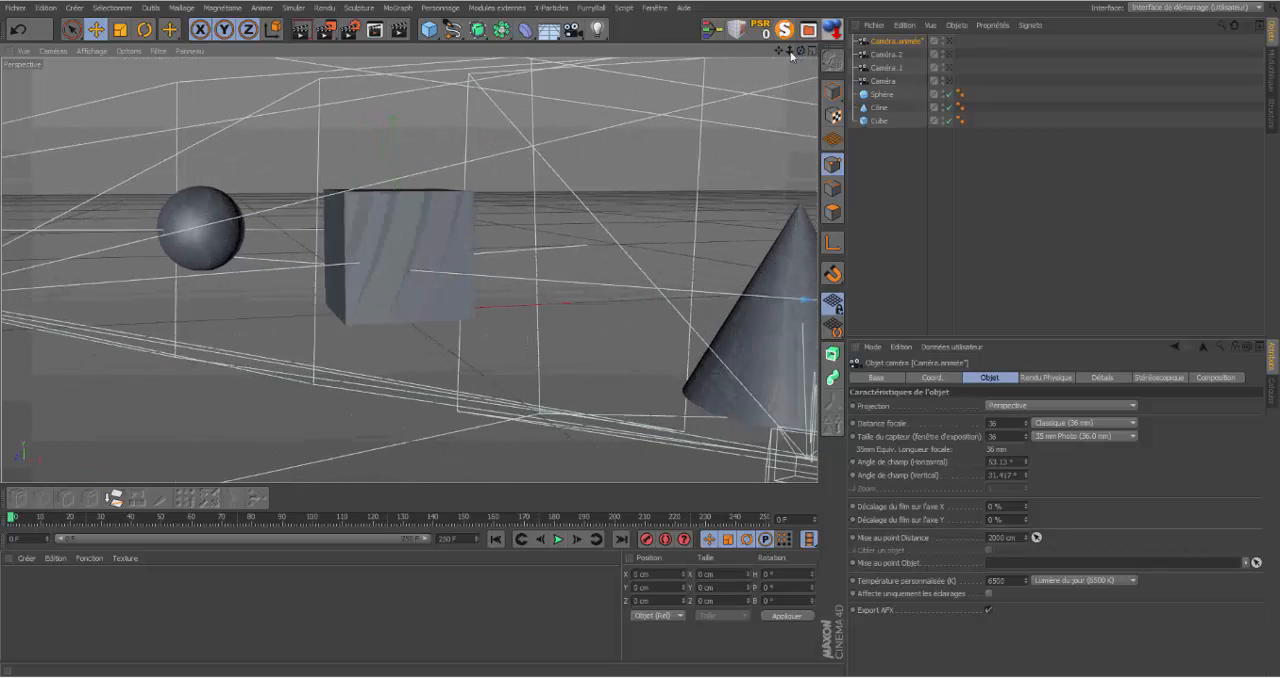
left_click_drag(791, 55, 680, 55)
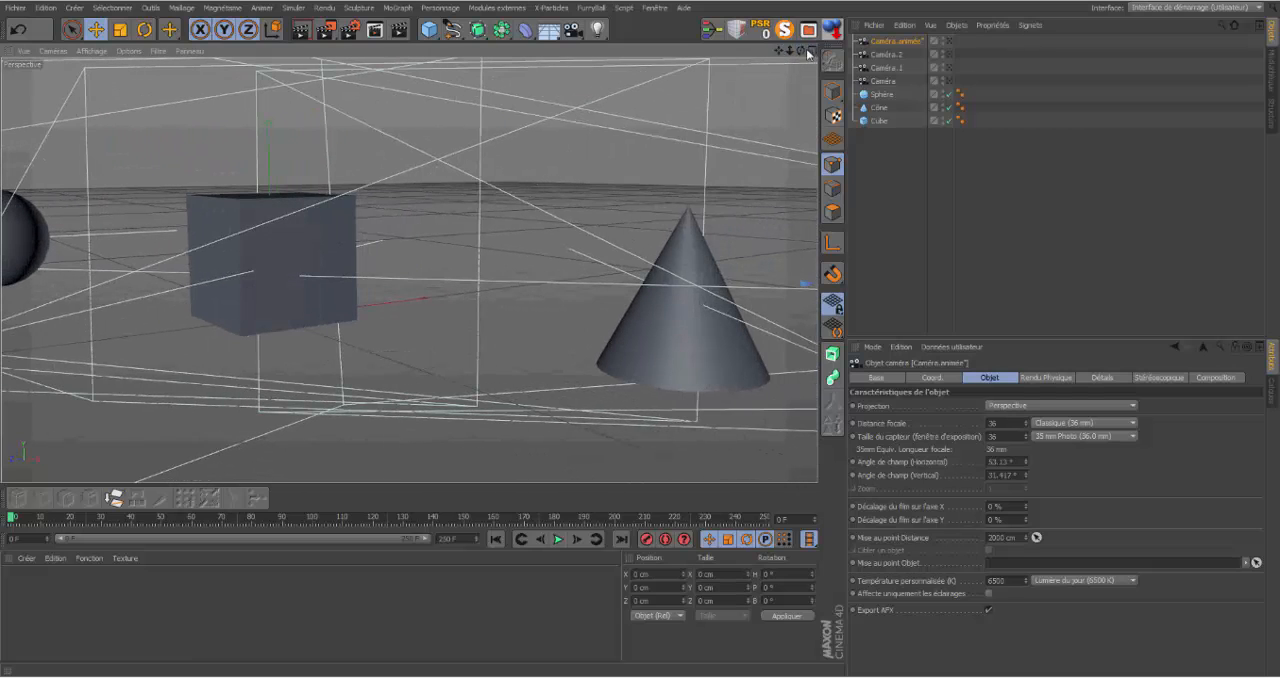
left_click_drag(801, 51, 835, 37)
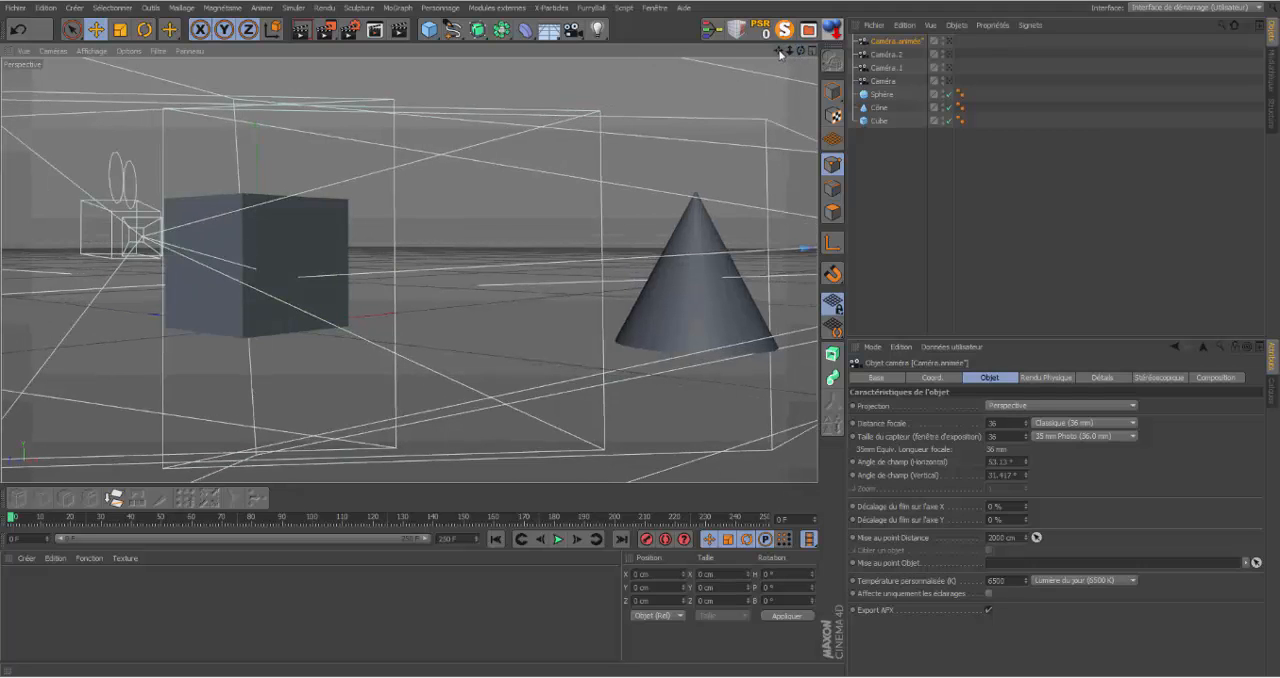
left_click_drag(801, 51, 972, 51)
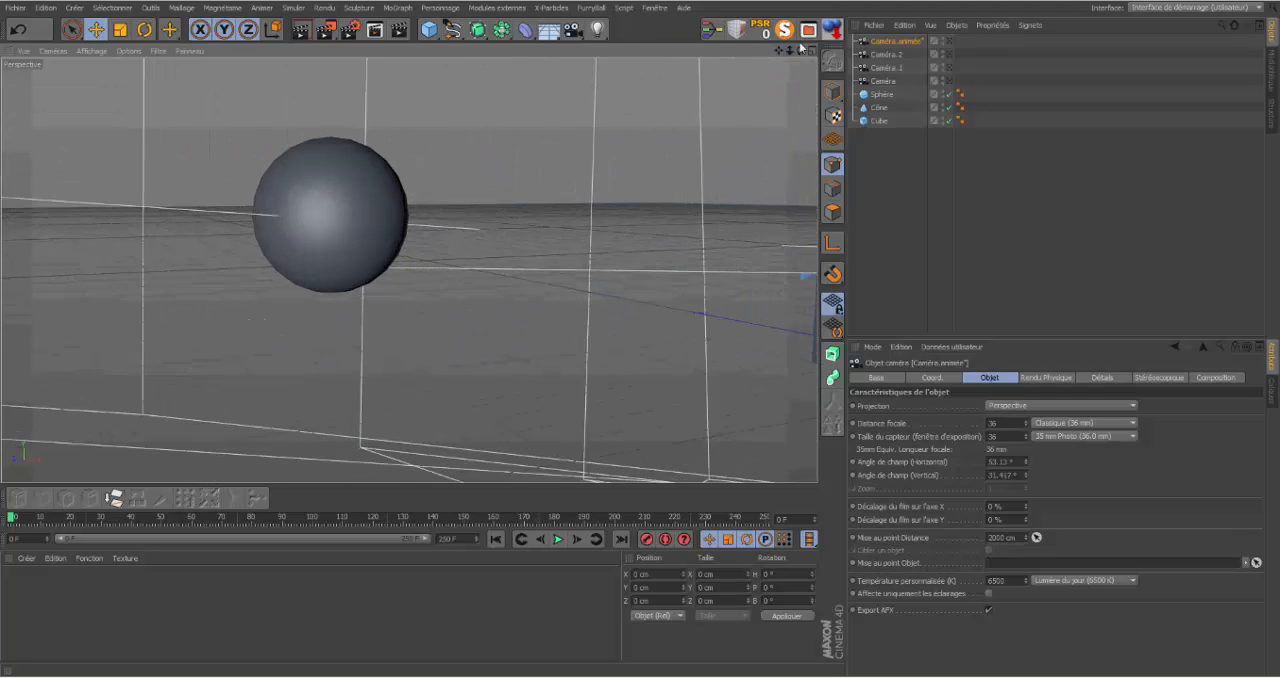
left_click_drag(801, 49, 803, 57)
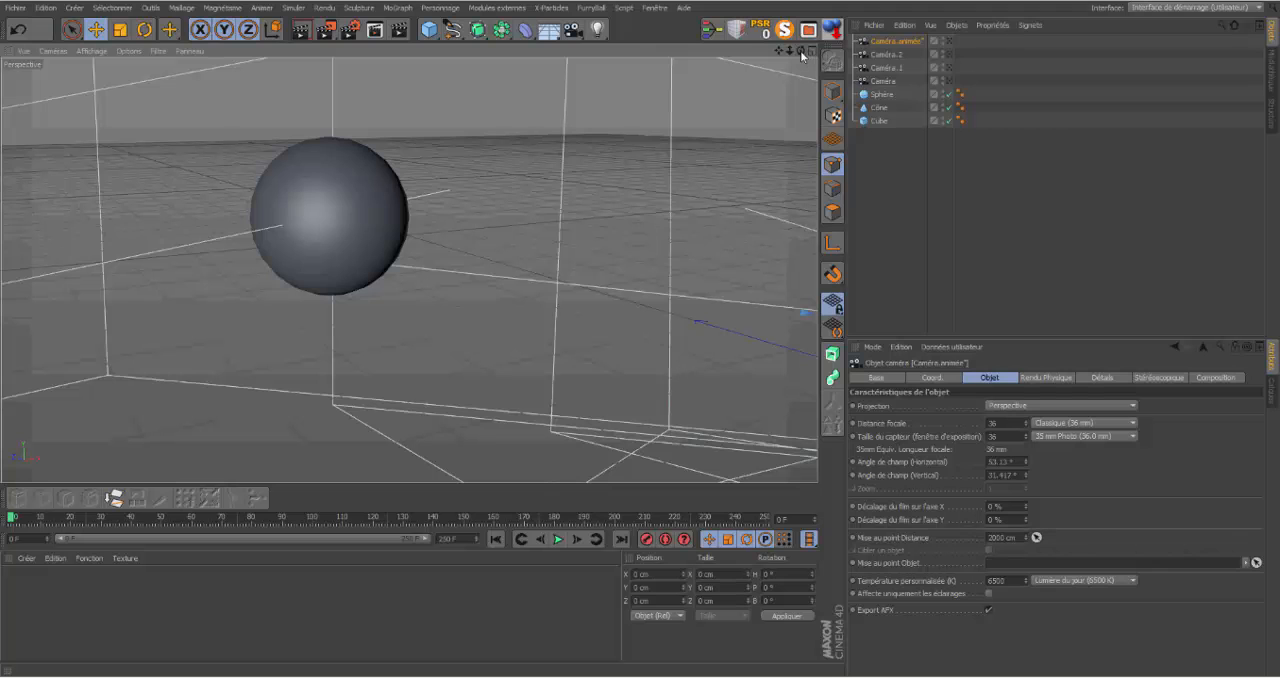
mouse_move(789, 52)
left_mouse_down()
mouse_move(638, 52)
mouse_move(818, 46)
mouse_move(793, 64)
mouse_move(735, 41)
mouse_move(800, 52)
left_mouse_up()
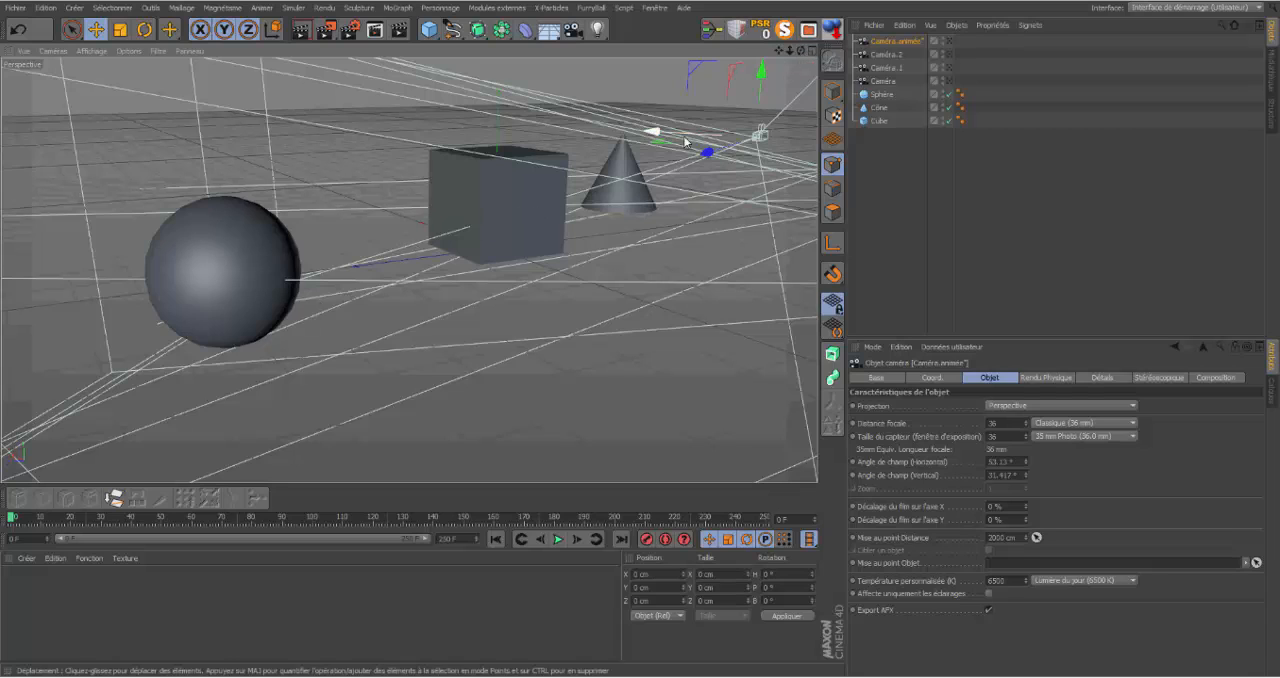
left_click(884, 81)
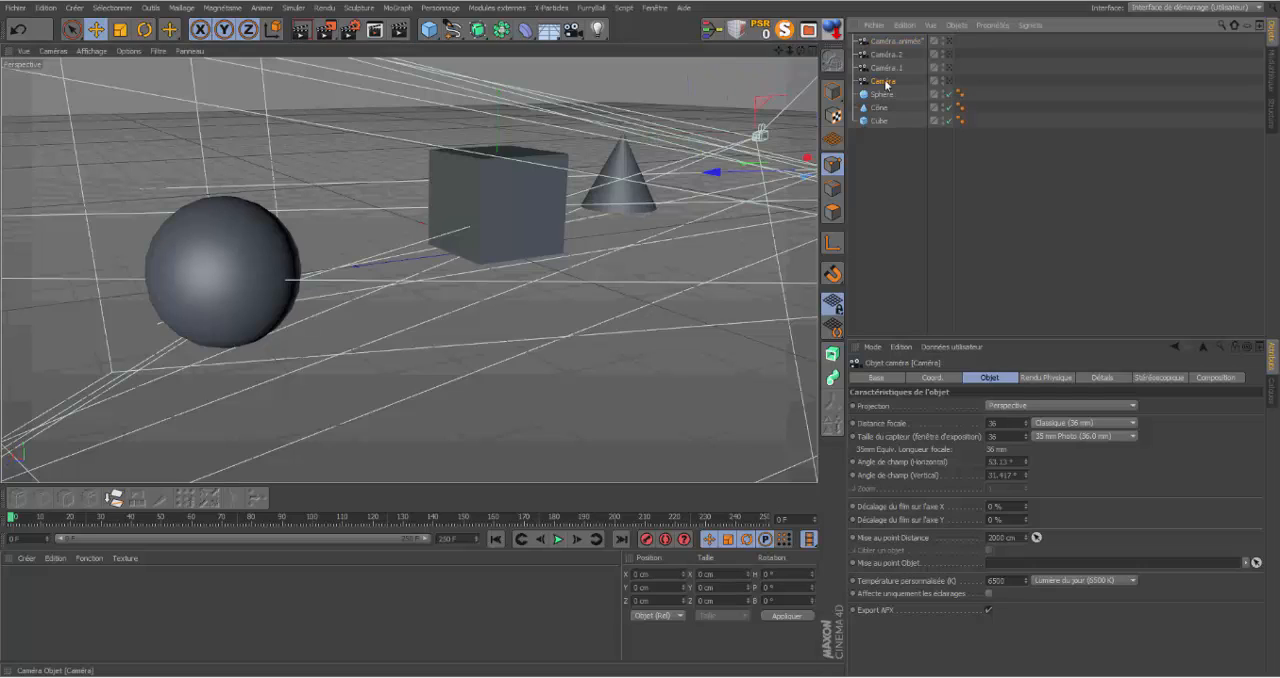
double_click(884, 82)
key("BackSpace")
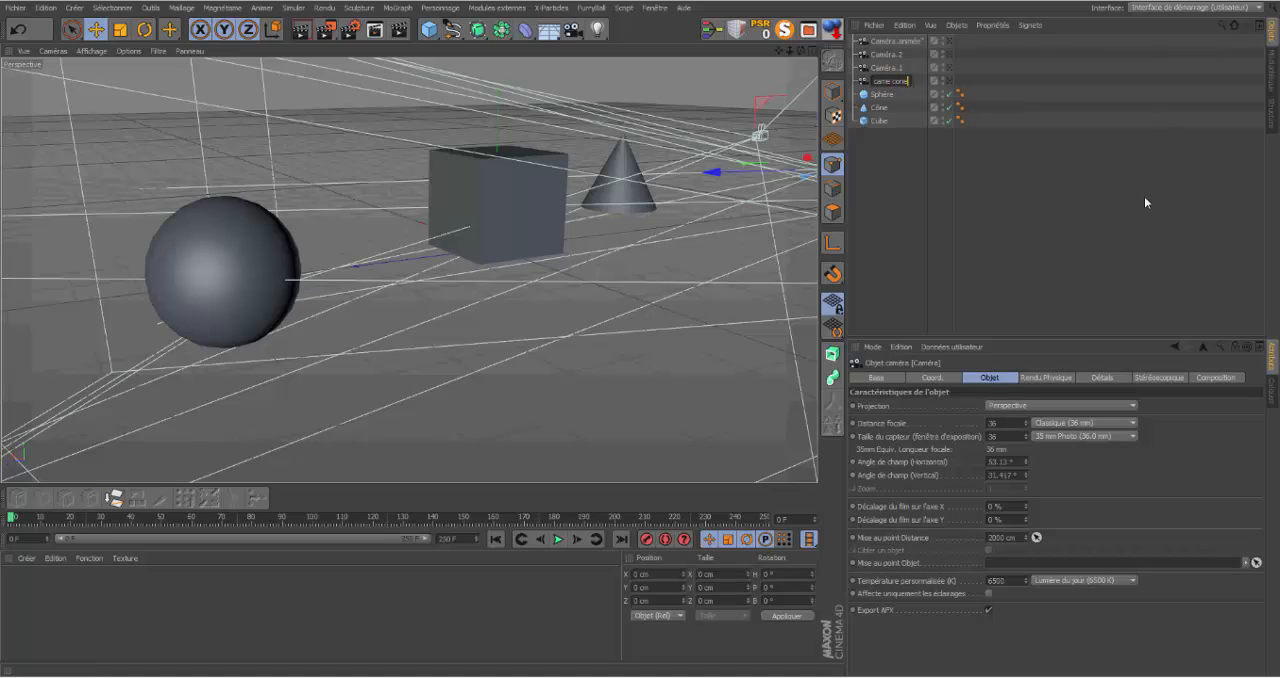
key("Return")
Step: Show the four-view layout and rename Caméra.1 as came cube
left_click(812, 52)
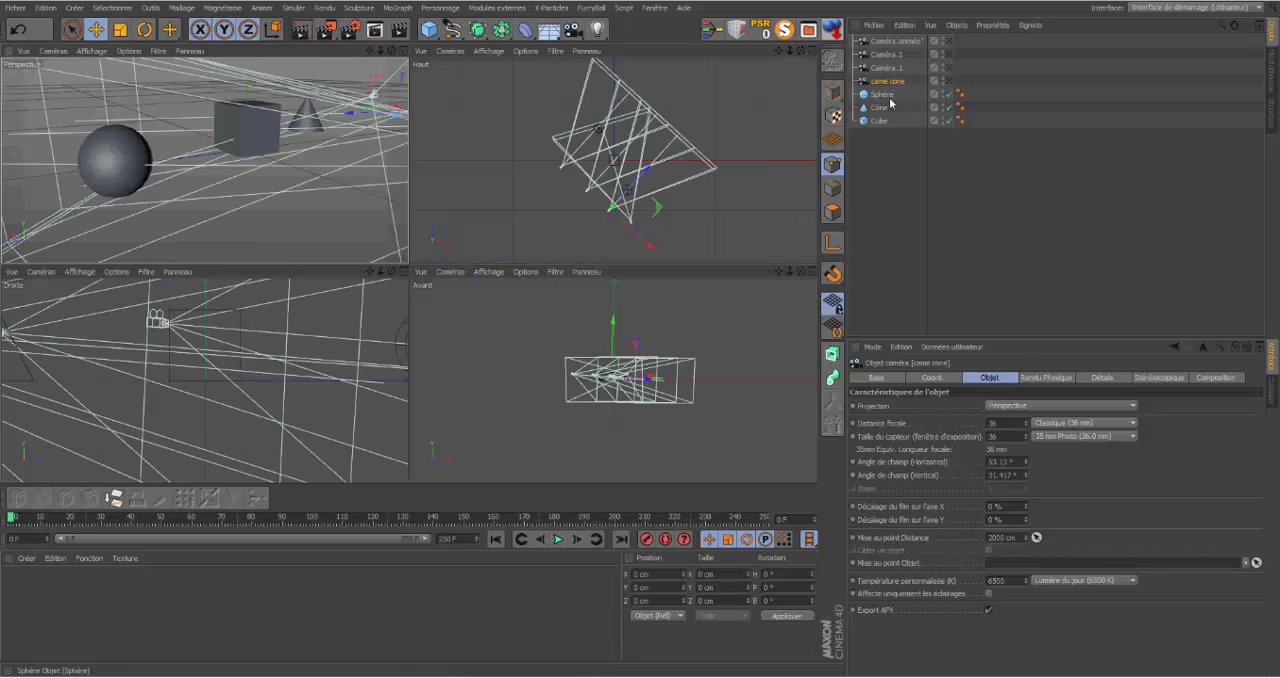
left_click(881, 69)
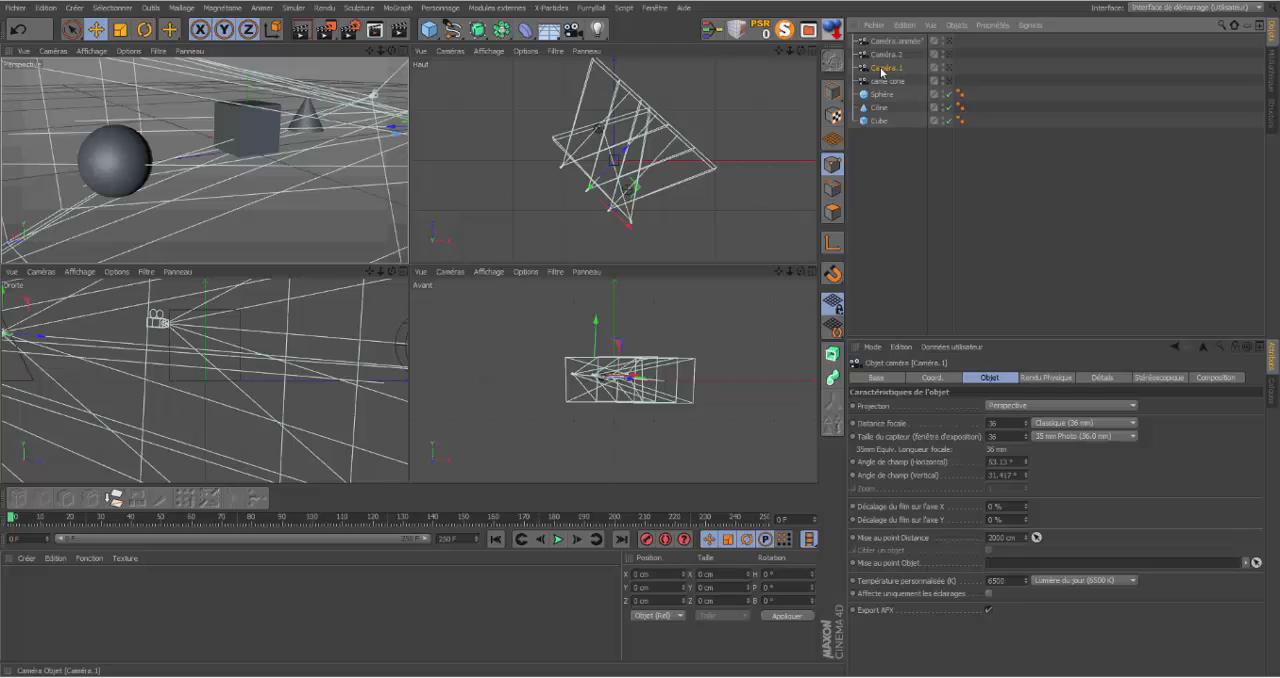
double_click(881, 69)
key("BackSpace")
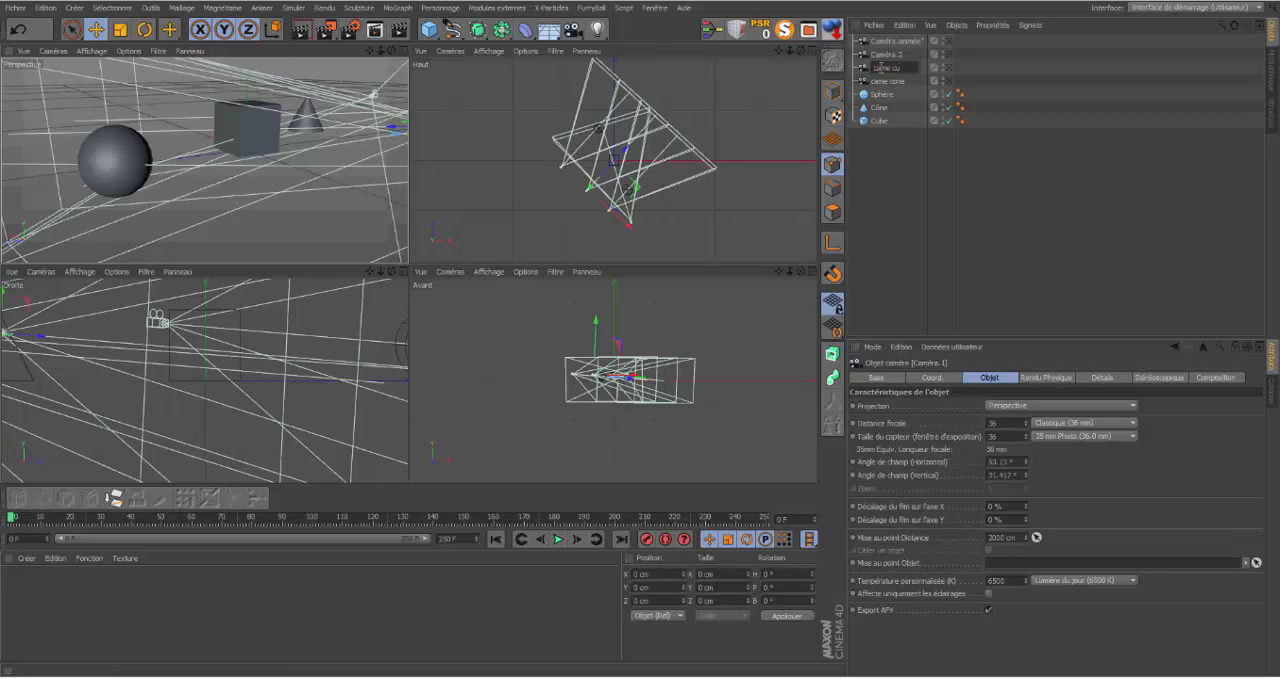
Step: Rename Caméra.2 as came sphere and clear the object selection
left_click(884, 56)
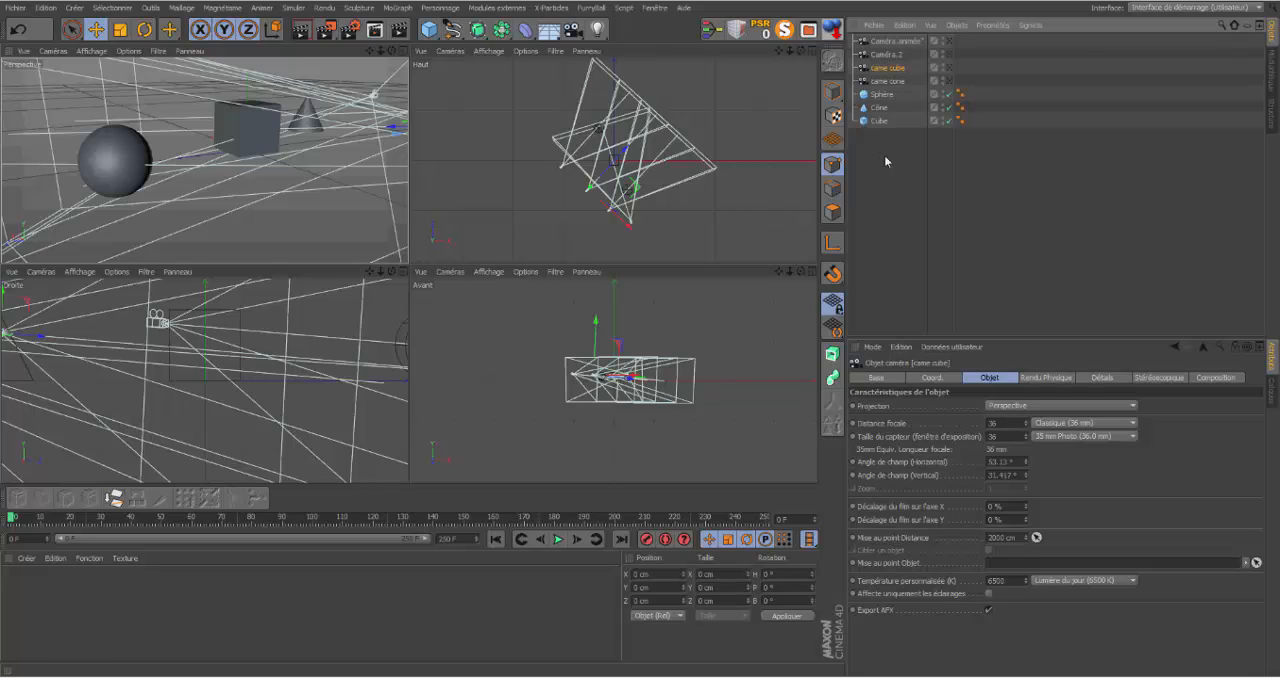
double_click(884, 56)
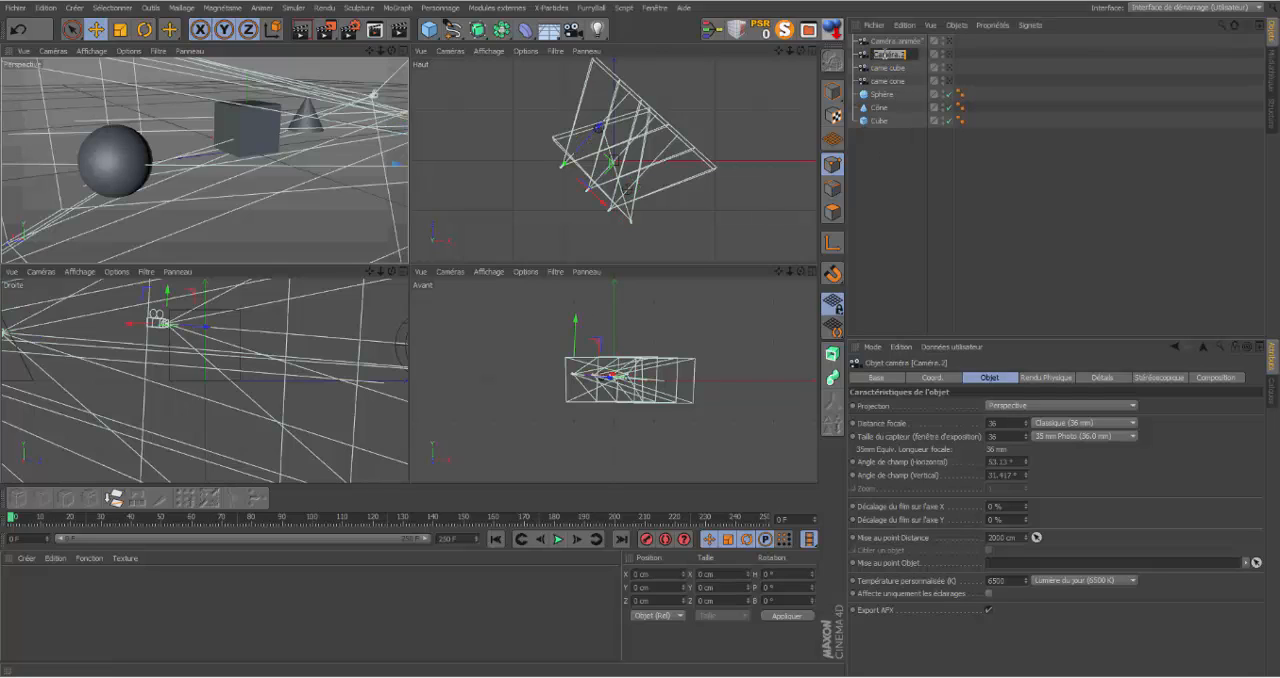
key("BackSpace")
type("came sphere")
key("Return")
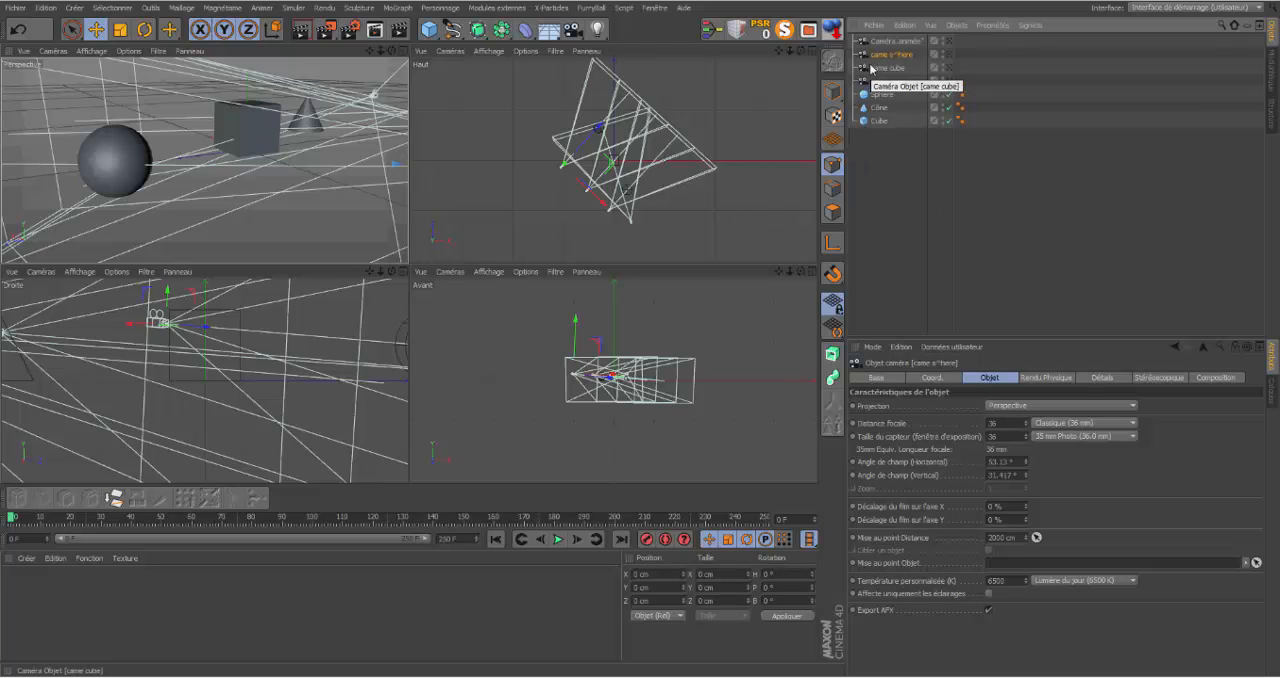
left_click(906, 179)
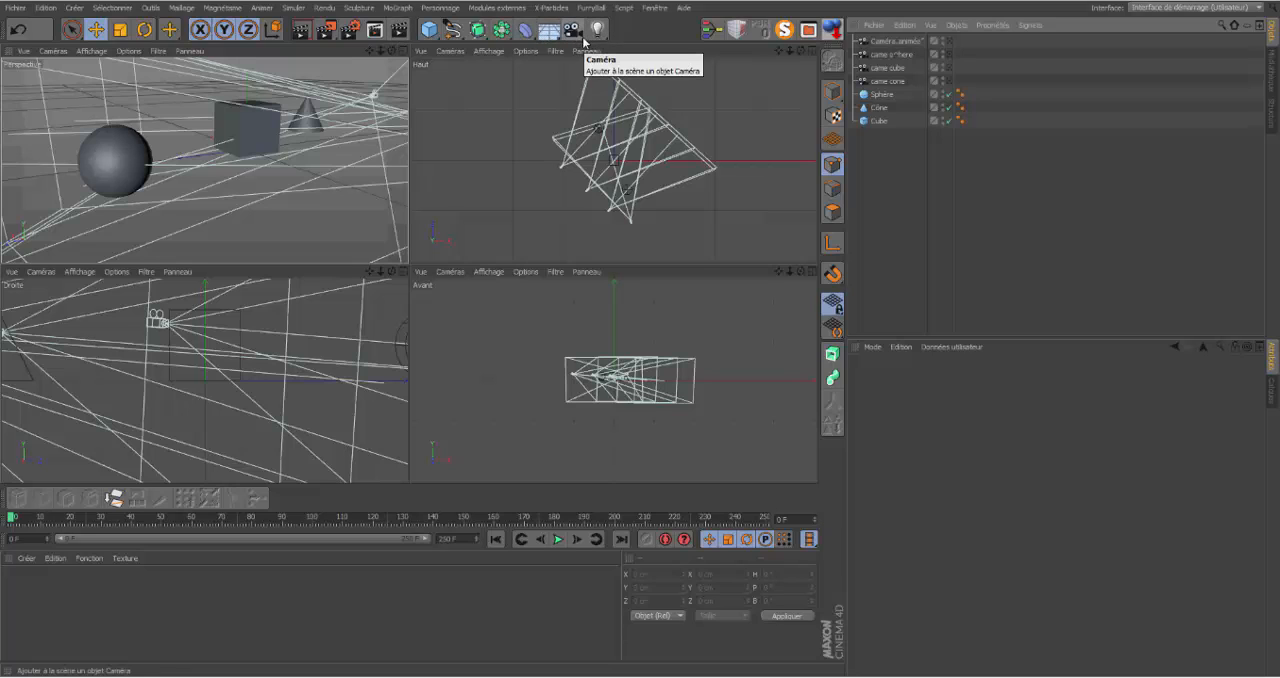
Step: Add a Mise en scène (Stage) object to the scene
left_click(583, 38)
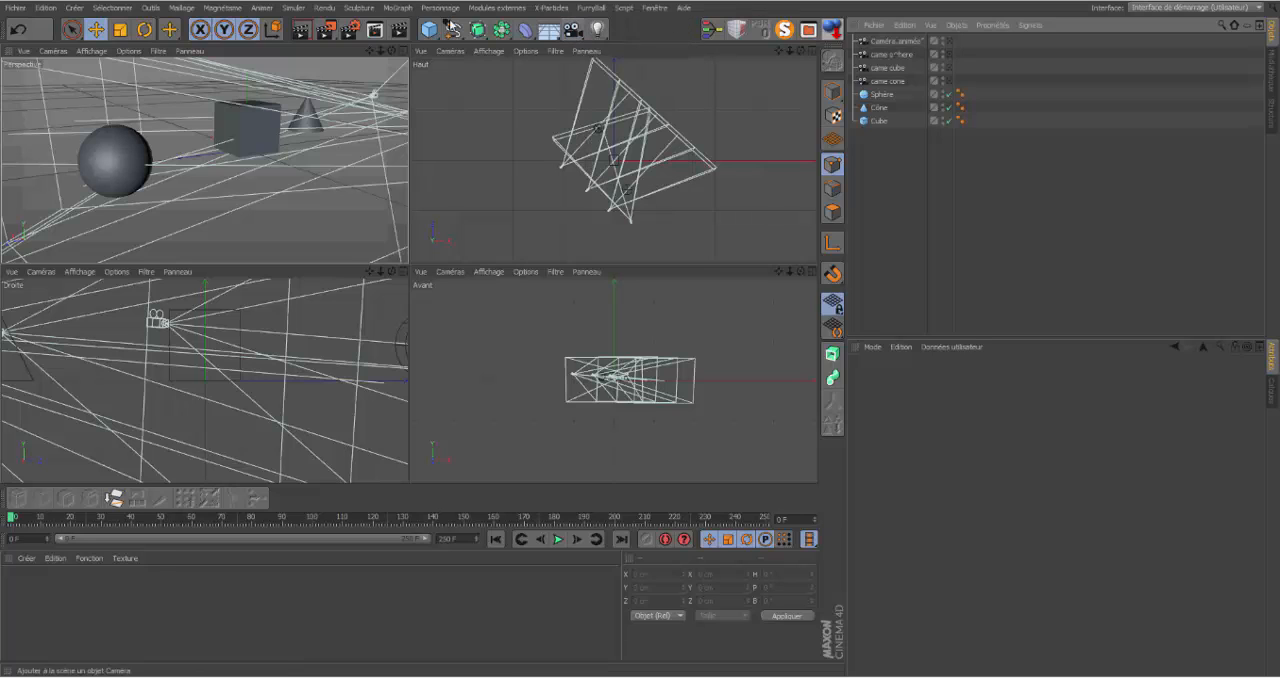
left_click(74, 8)
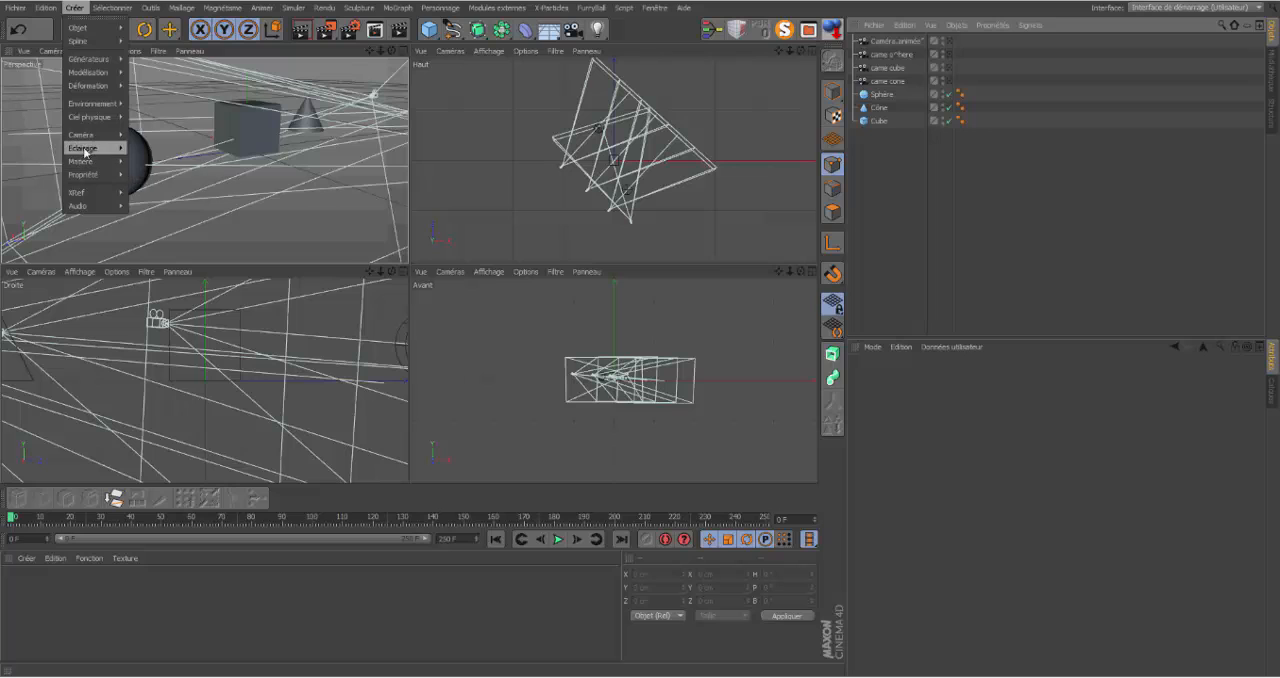
mouse_move(94, 133)
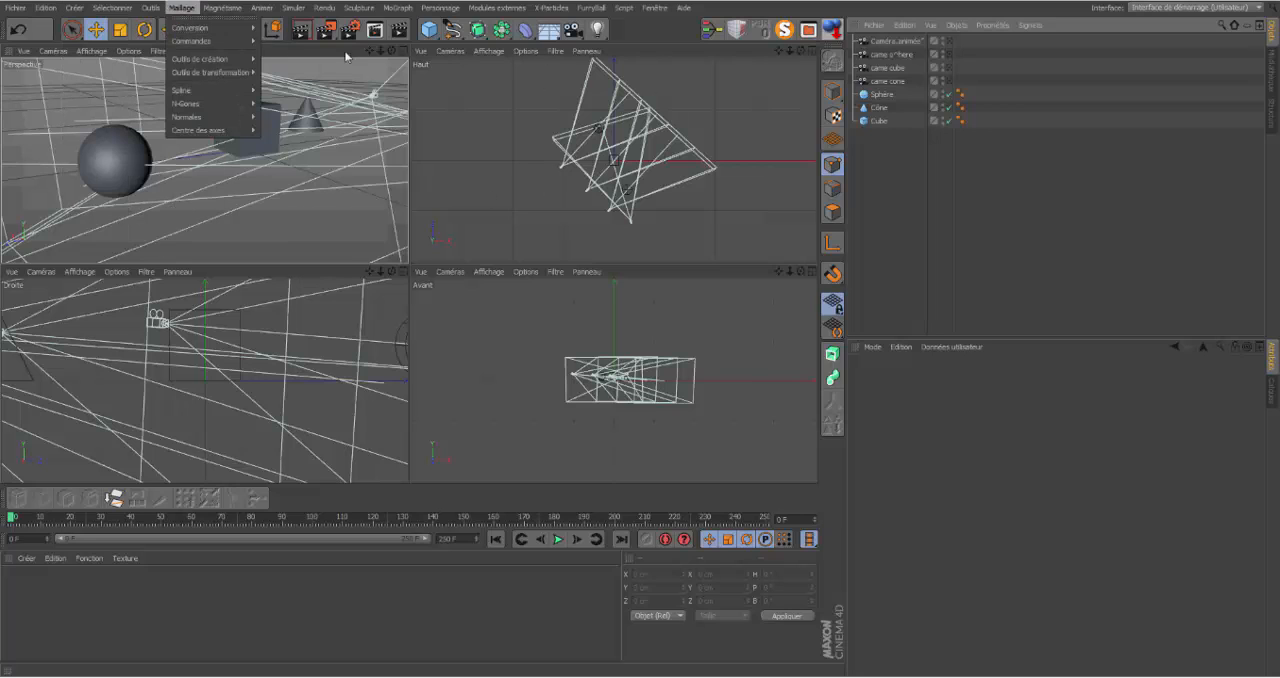
left_click(558, 43)
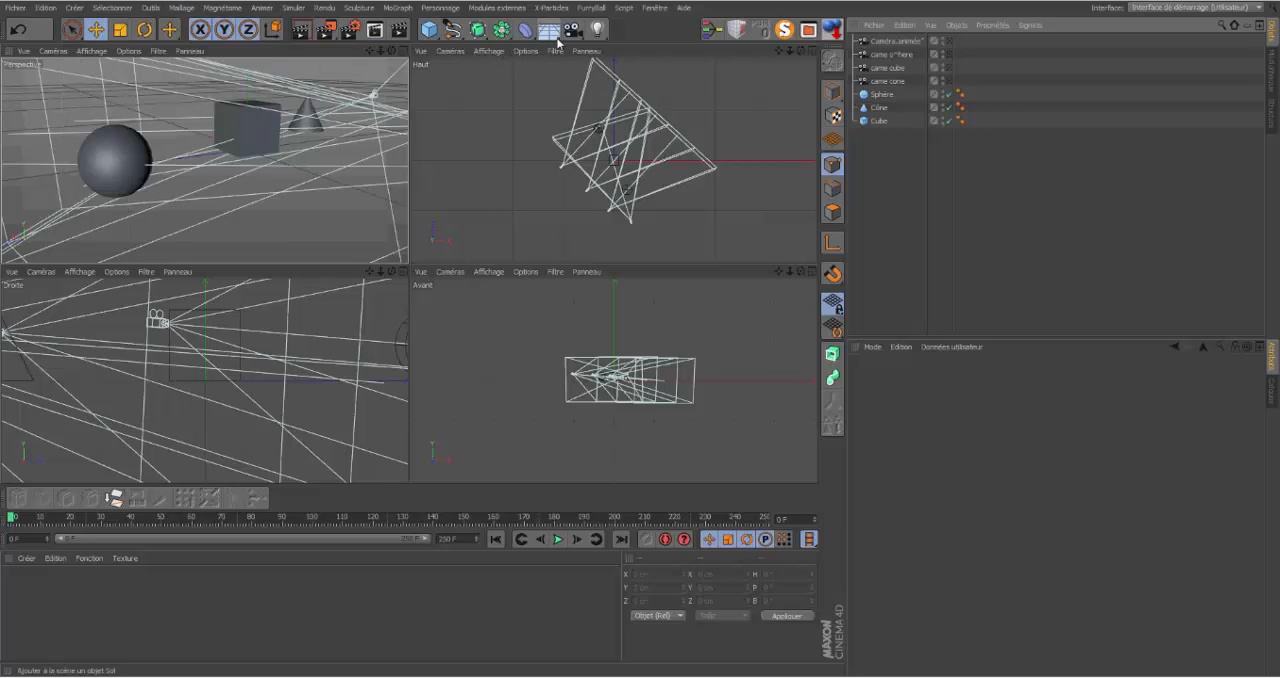
left_click(558, 43)
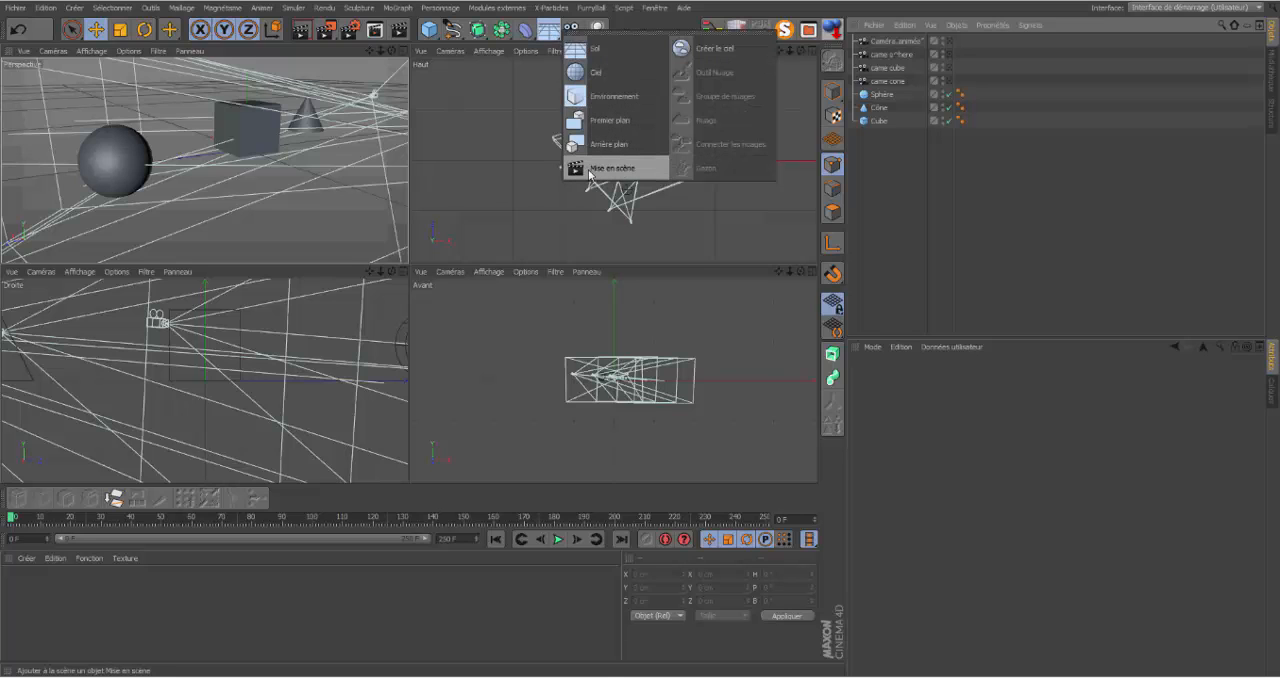
left_click(598, 168)
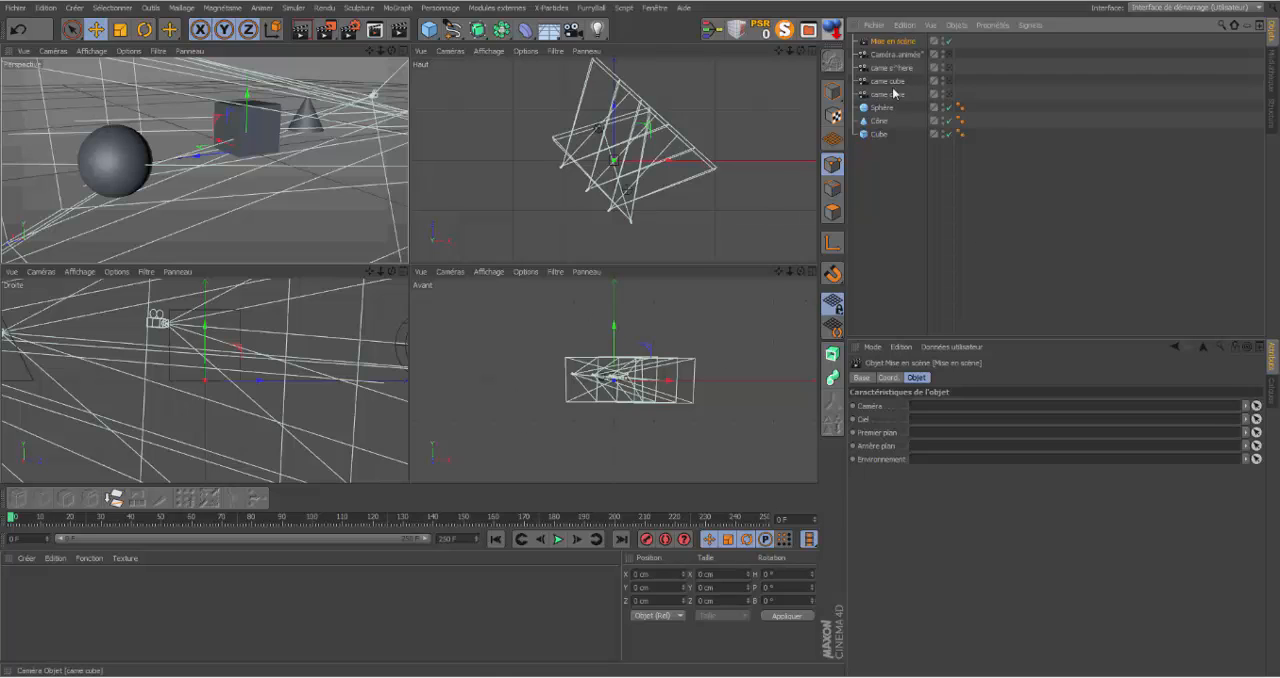
Step: Keyframe the Mise en scène object's camera link as came cube at frame 0 and came cone at frame 40
left_click_drag(890, 87, 933, 408)
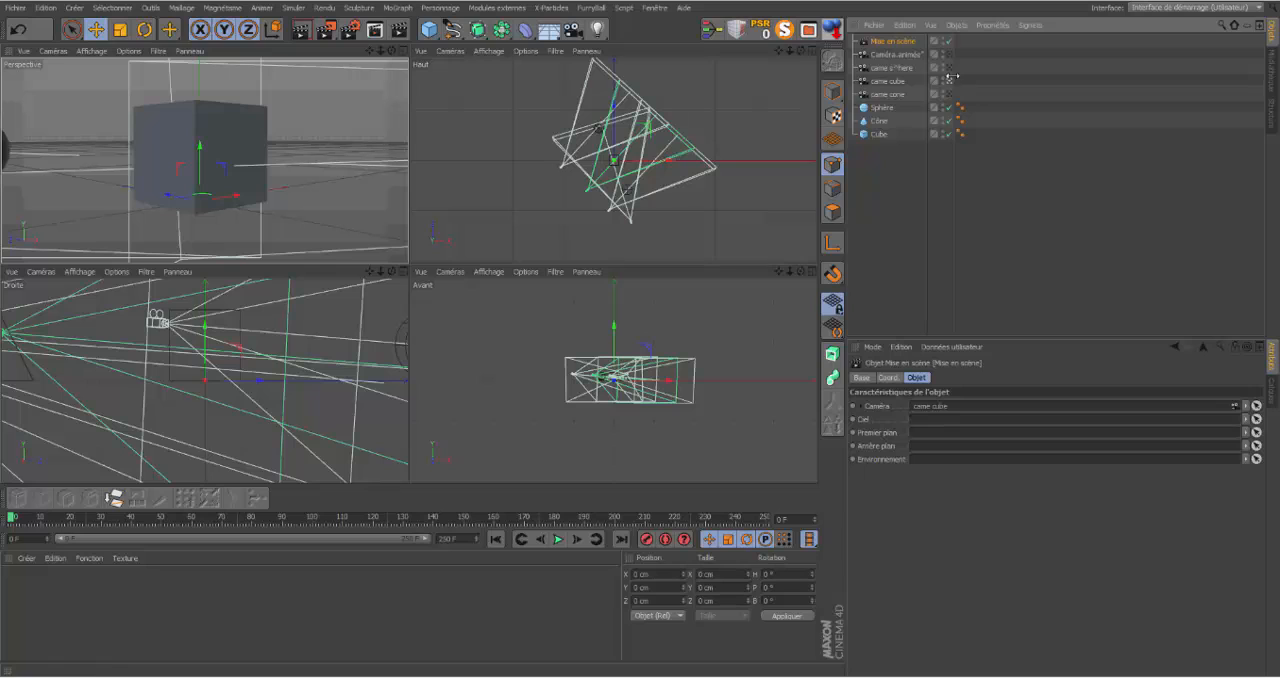
left_click(853, 407)
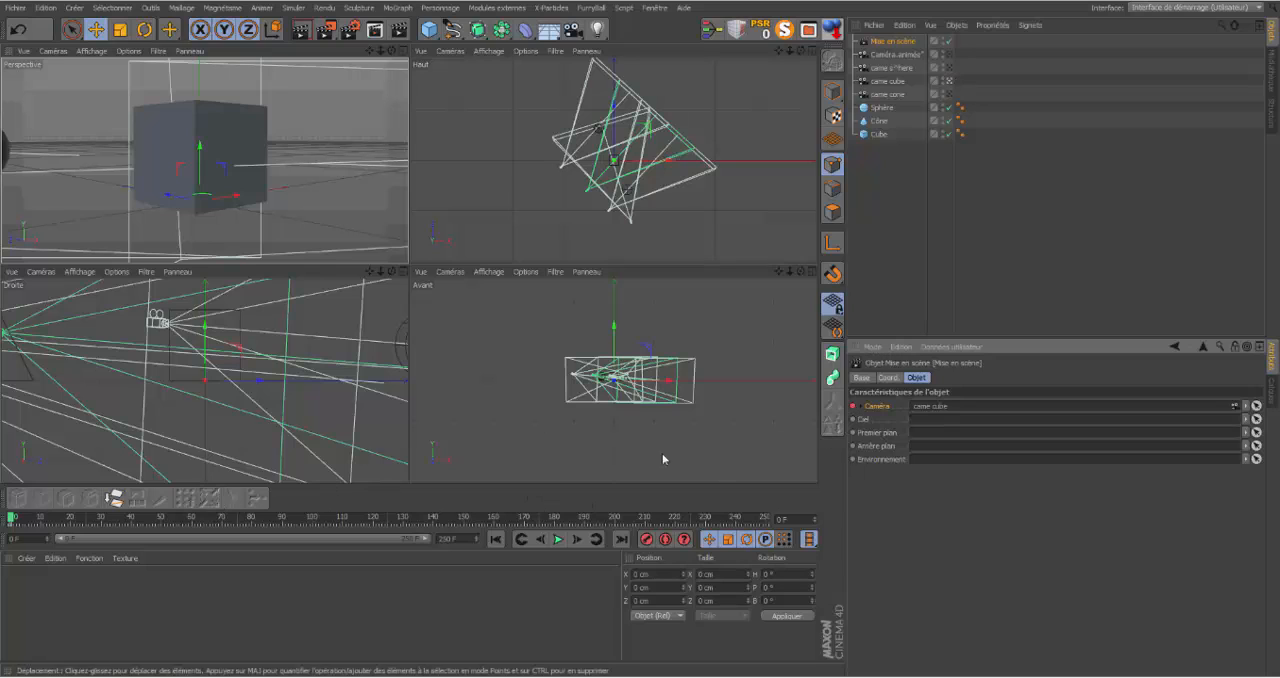
left_click(132, 517)
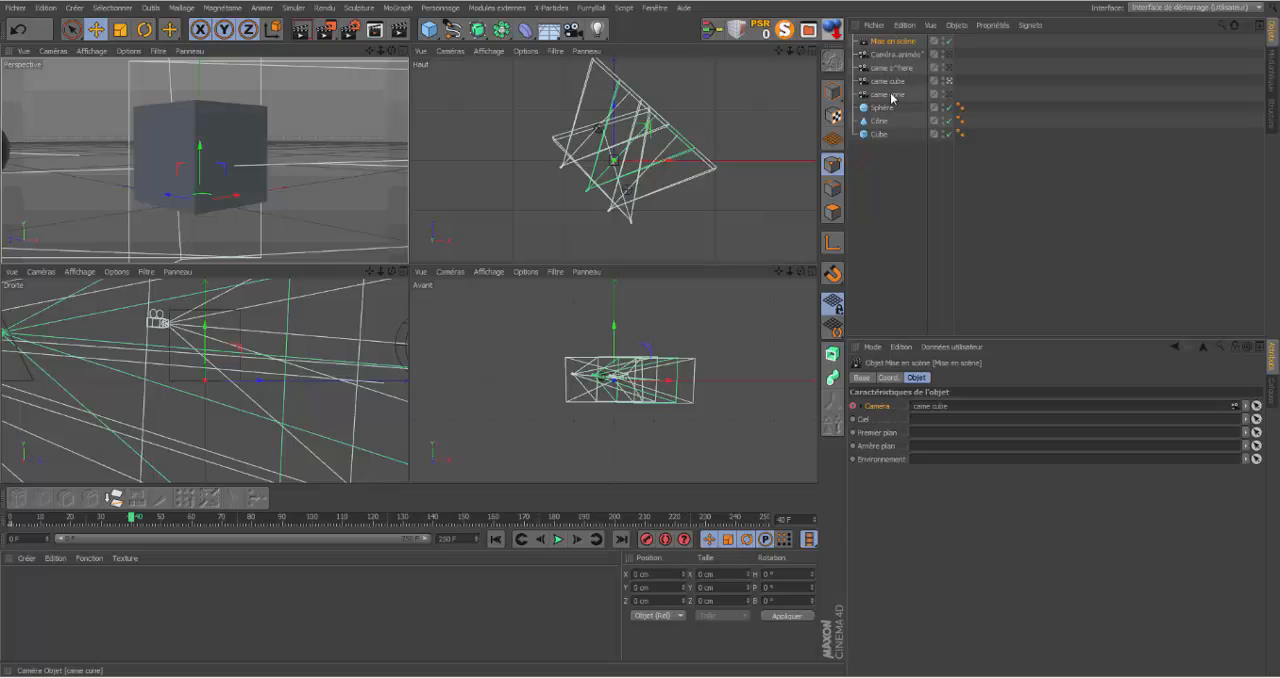
left_click_drag(892, 97, 928, 407)
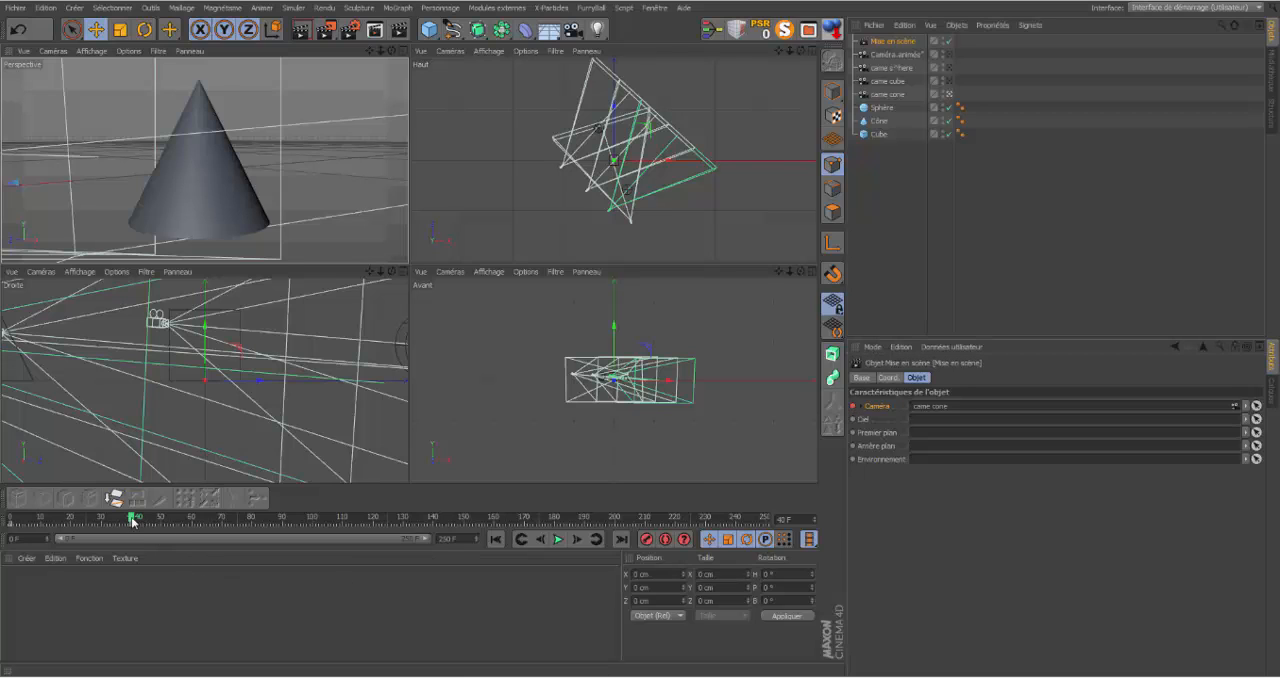
Step: Keyframe the Mise en scène object's camera link as came cube at frame 69
left_click_drag(133, 520, 220, 521)
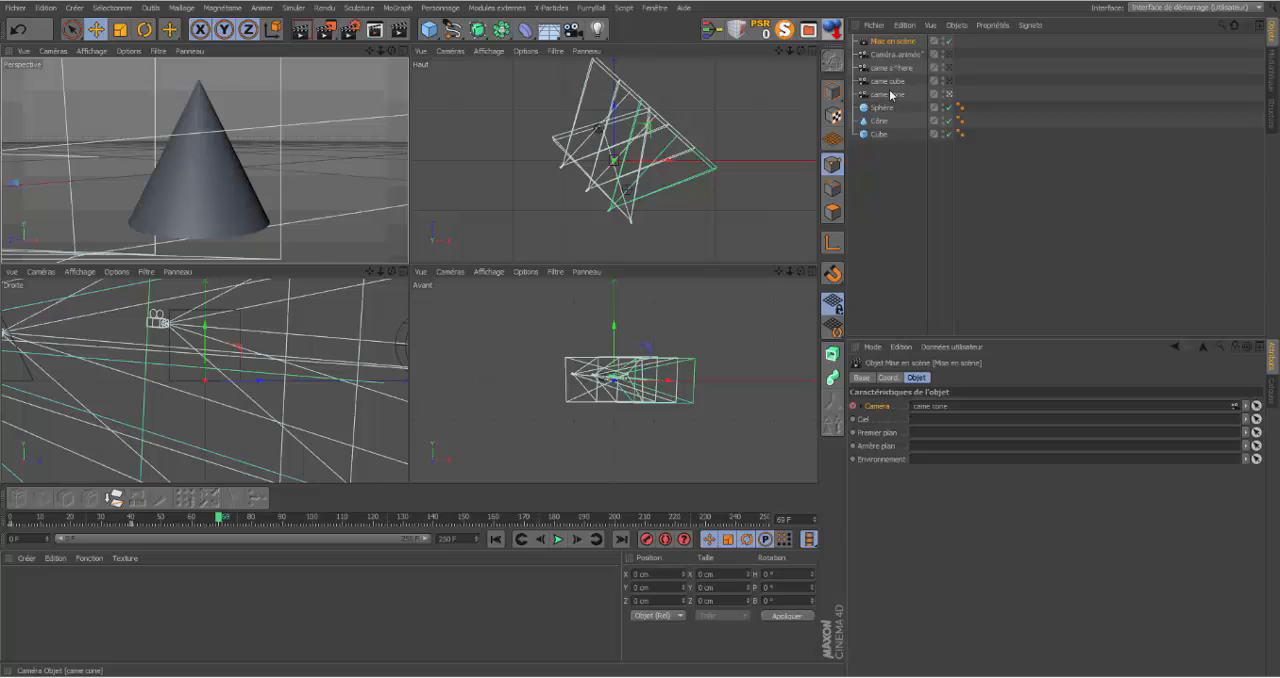
left_click_drag(886, 86, 950, 410)
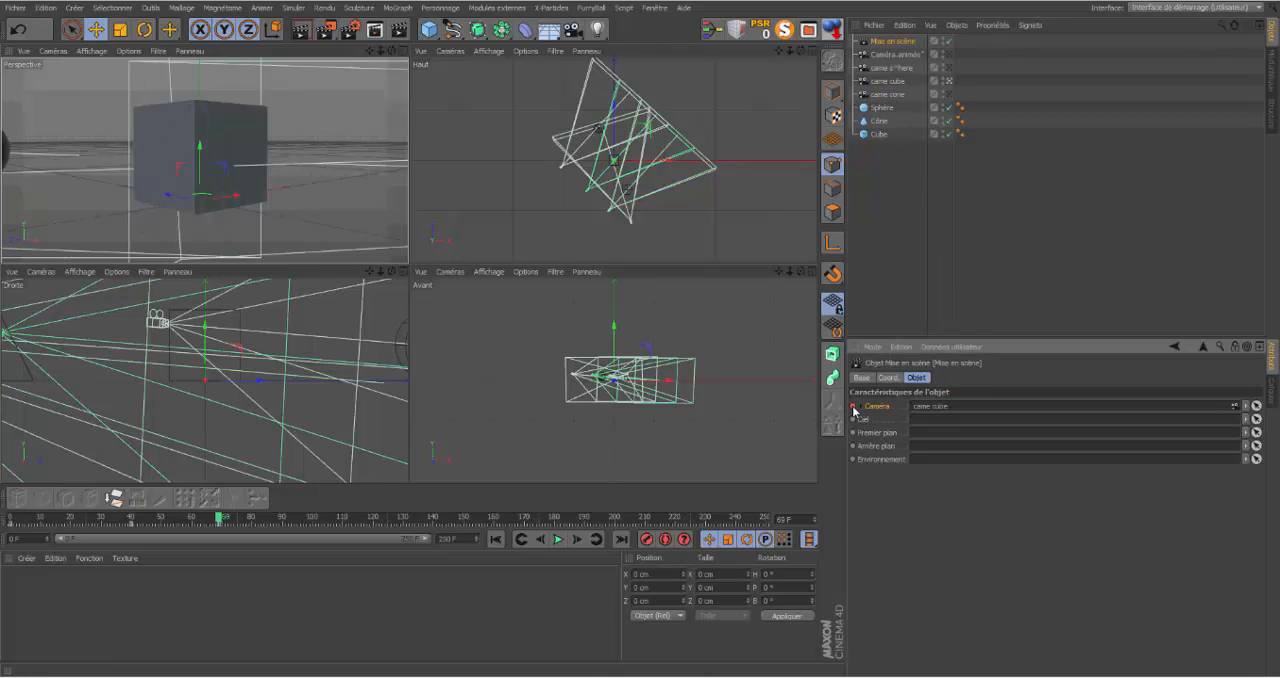
Step: Keyframe the Mise en scène object's camera link as Caméra.animée at frame 82, with its attributes locked in view
mouse_move(219, 519)
left_mouse_down()
mouse_move(72, 519)
mouse_move(236, 529)
left_mouse_up()
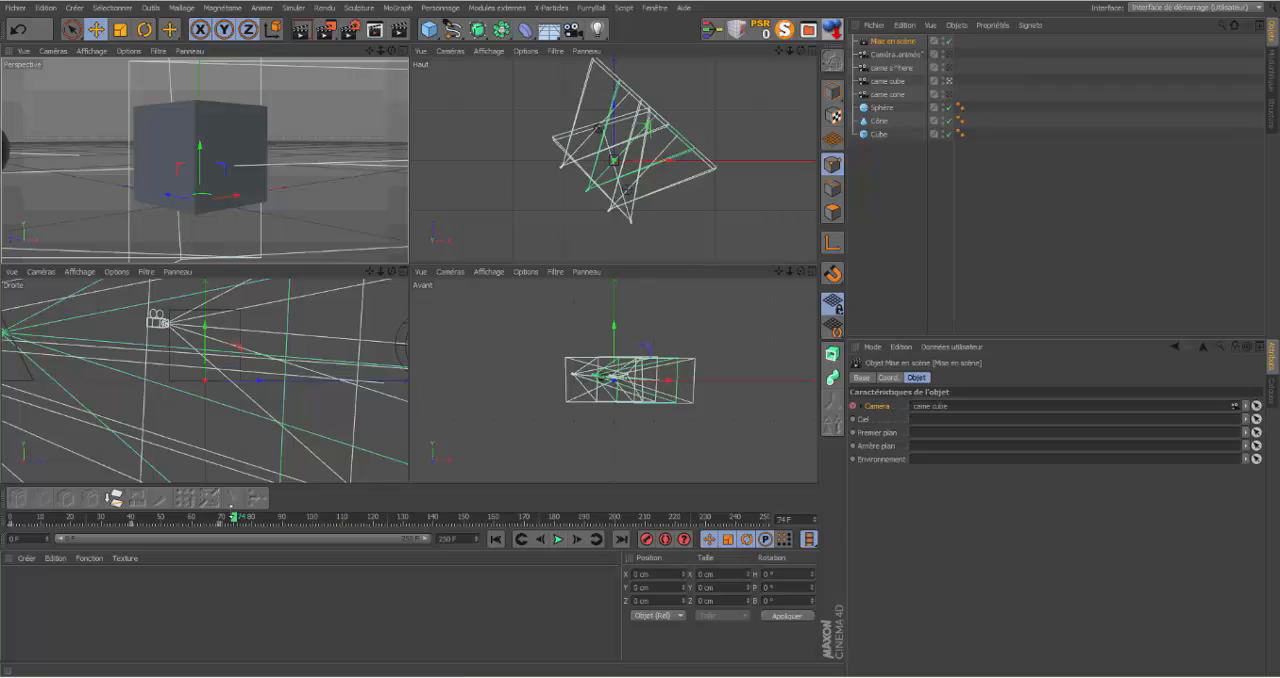
left_click_drag(233, 517, 257, 519)
left_click(897, 58)
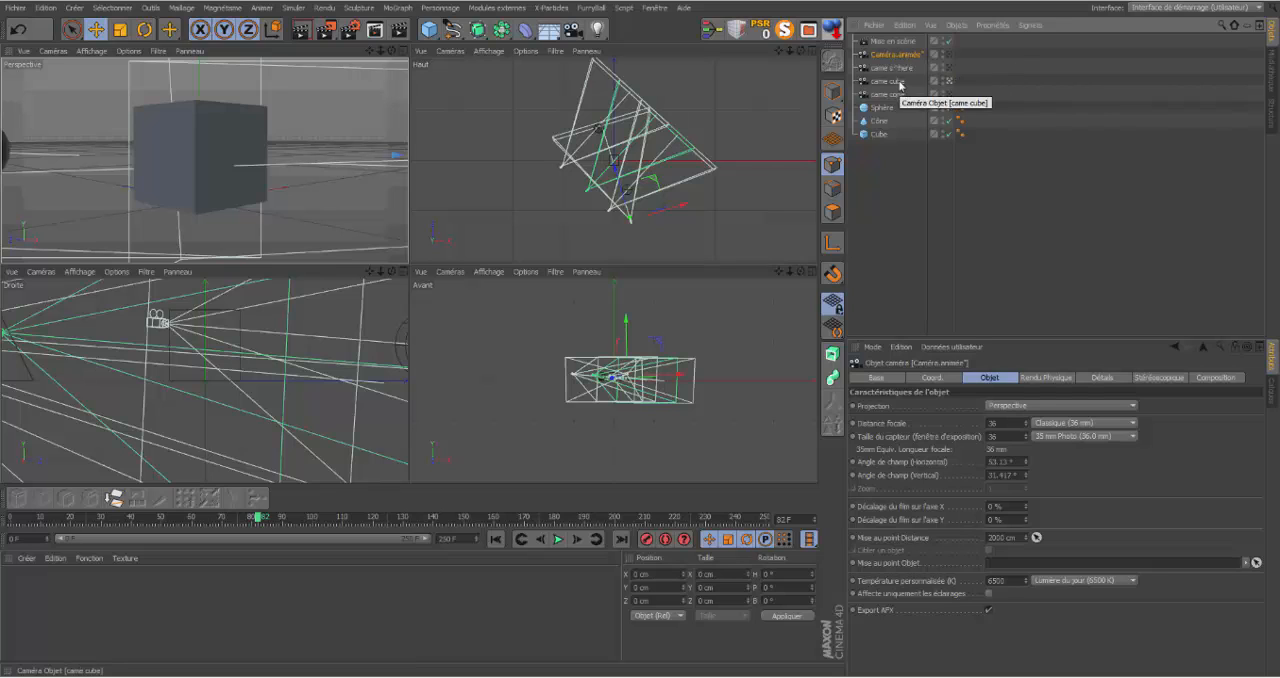
left_click(899, 45)
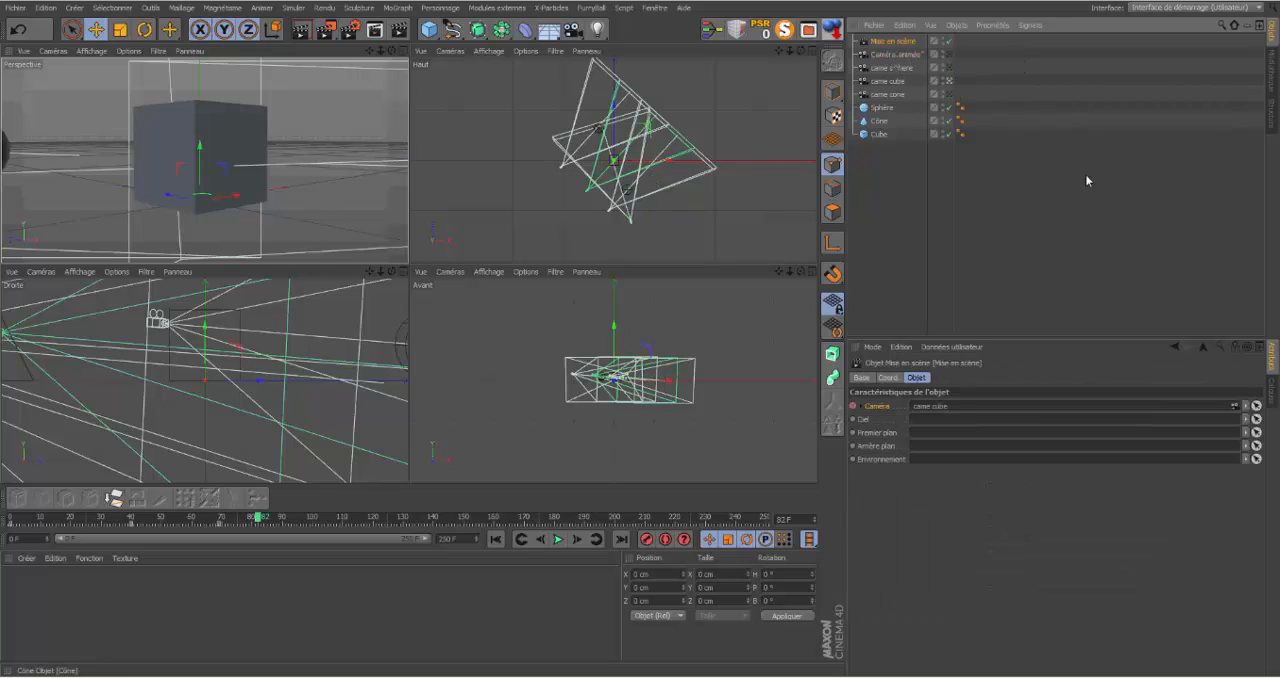
left_click(1236, 347)
left_click_drag(900, 55, 955, 410)
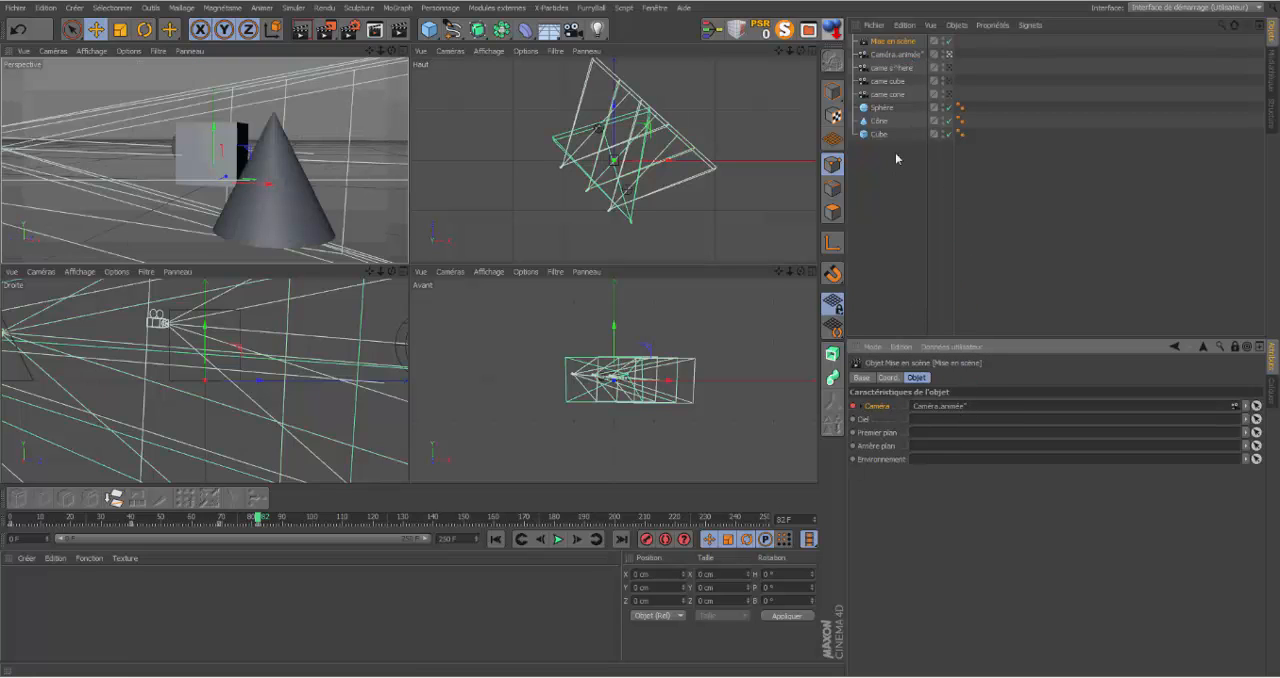
Step: Select Caméra.animée and, at frame 82, keyframe the position and rotation coordinates in the locked Mise en scène attributes
left_click(892, 54)
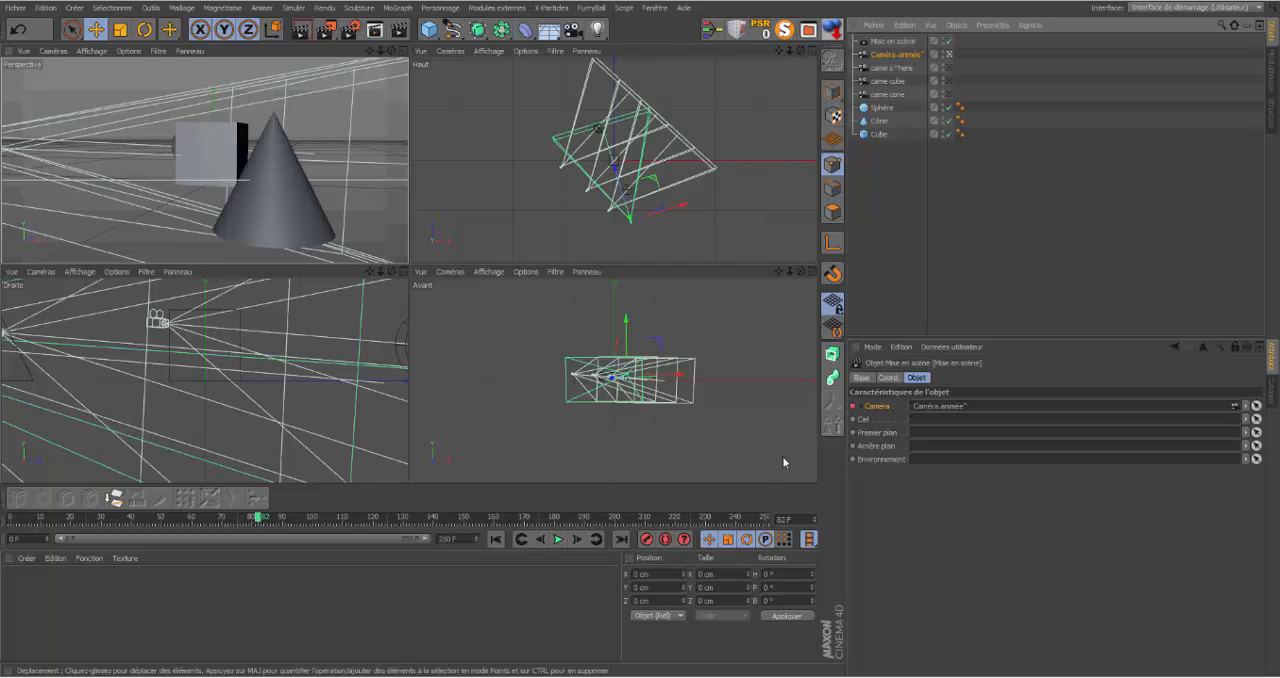
left_click(893, 378)
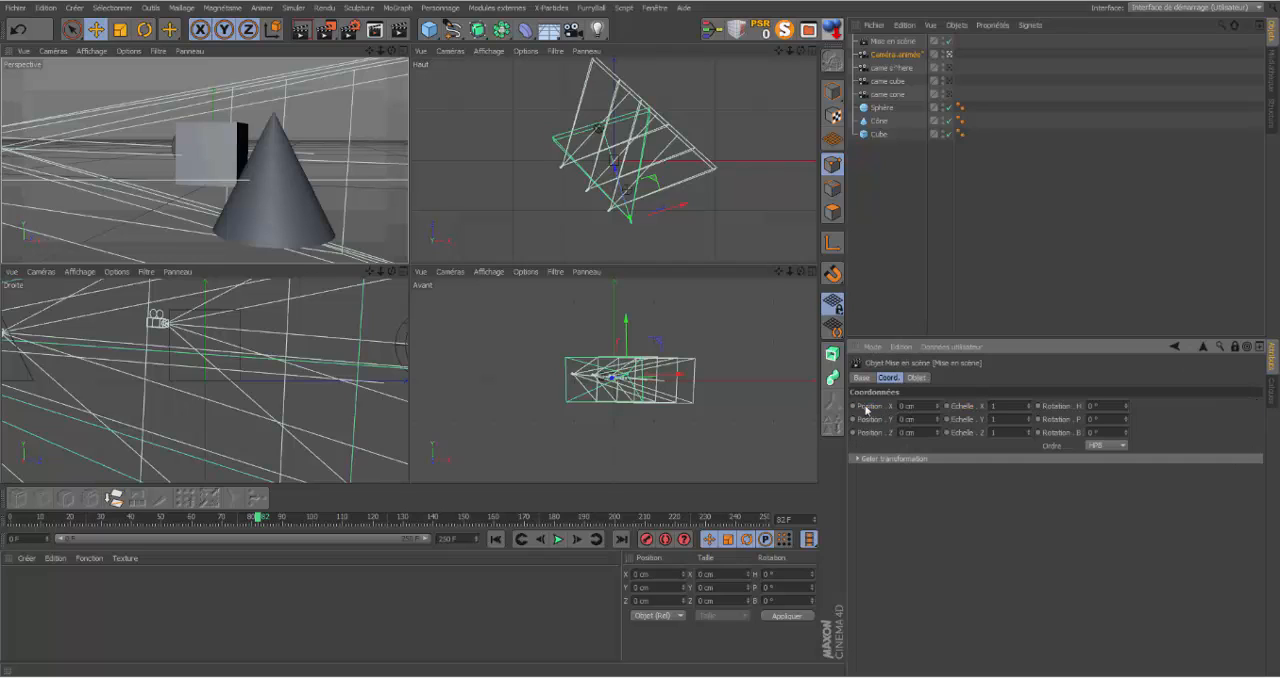
left_click(853, 419, "ctrl")
left_click(1039, 420, "ctrl")
left_click(1038, 434, "ctrl")
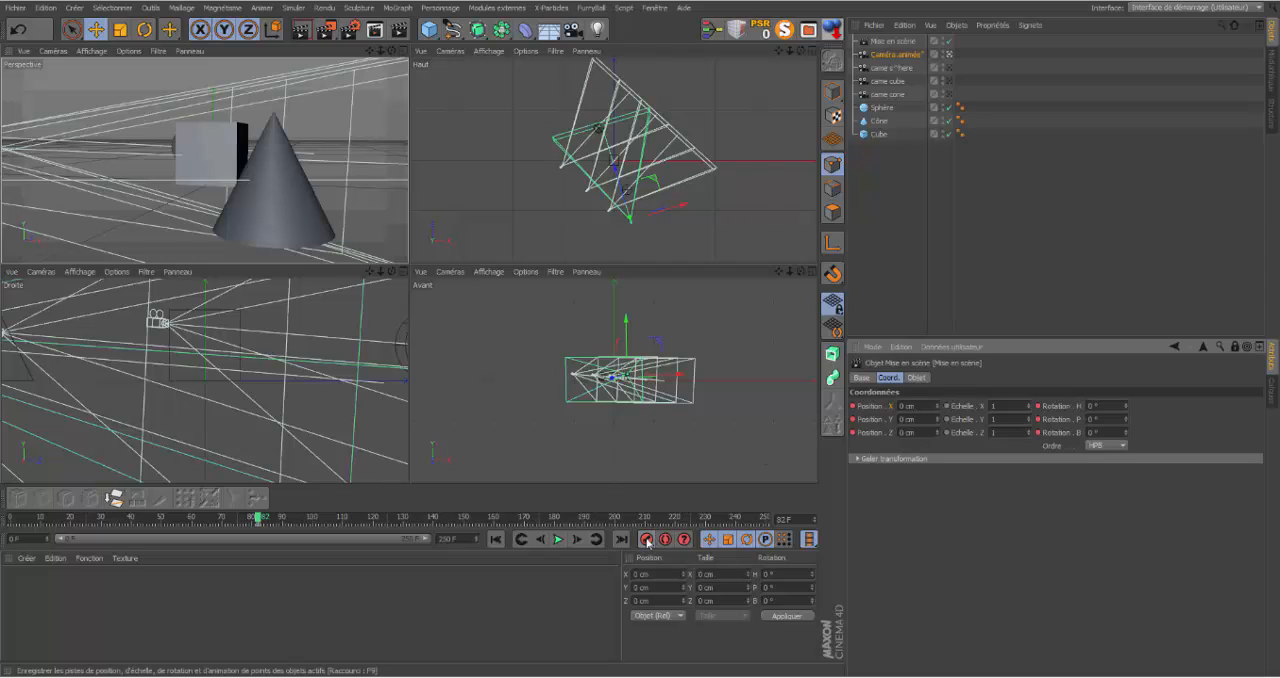
Step: At frame 110, reposition Caméra.animée to frame the sphere, cube and cone together, and keyframe it
left_click_drag(258, 520, 341, 525)
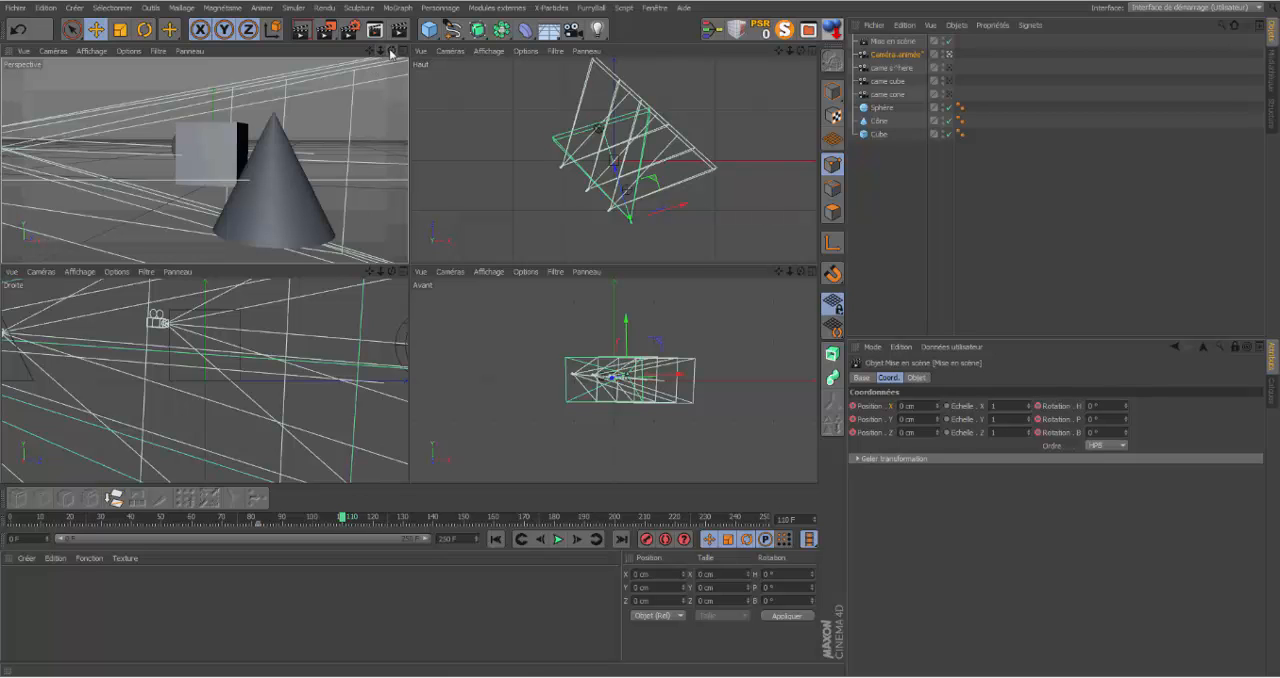
left_click_drag(391, 51, 498, 266)
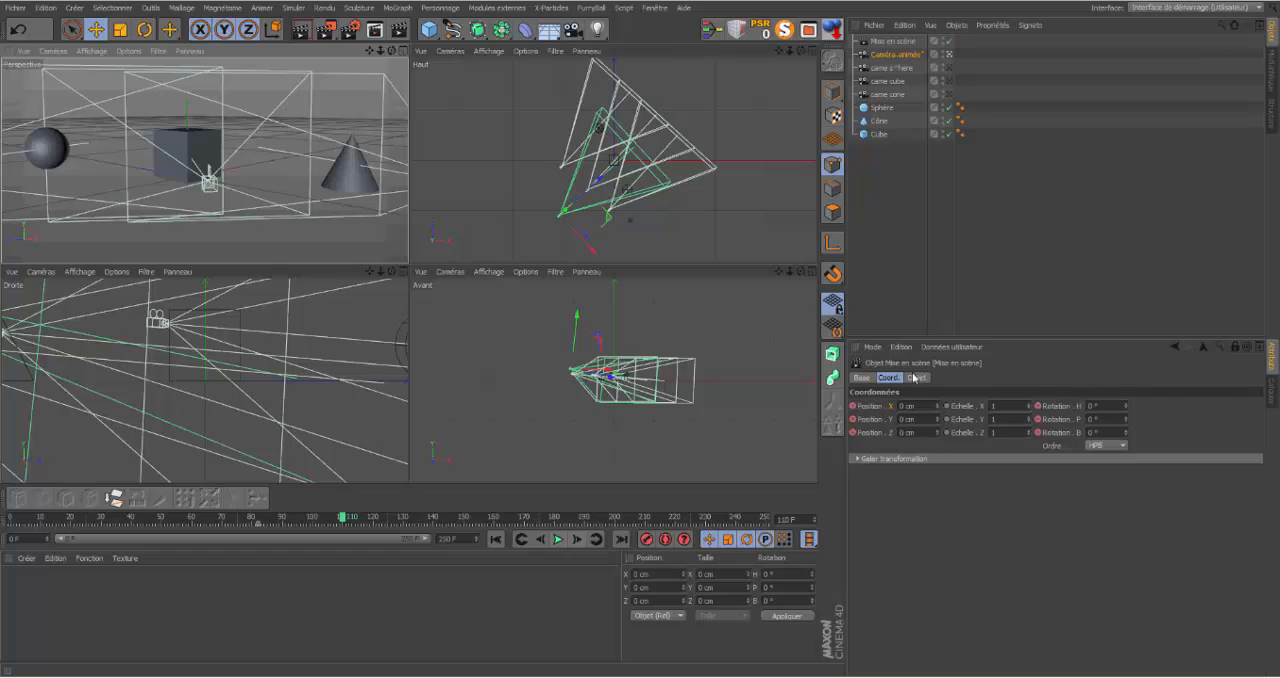
left_click(853, 407)
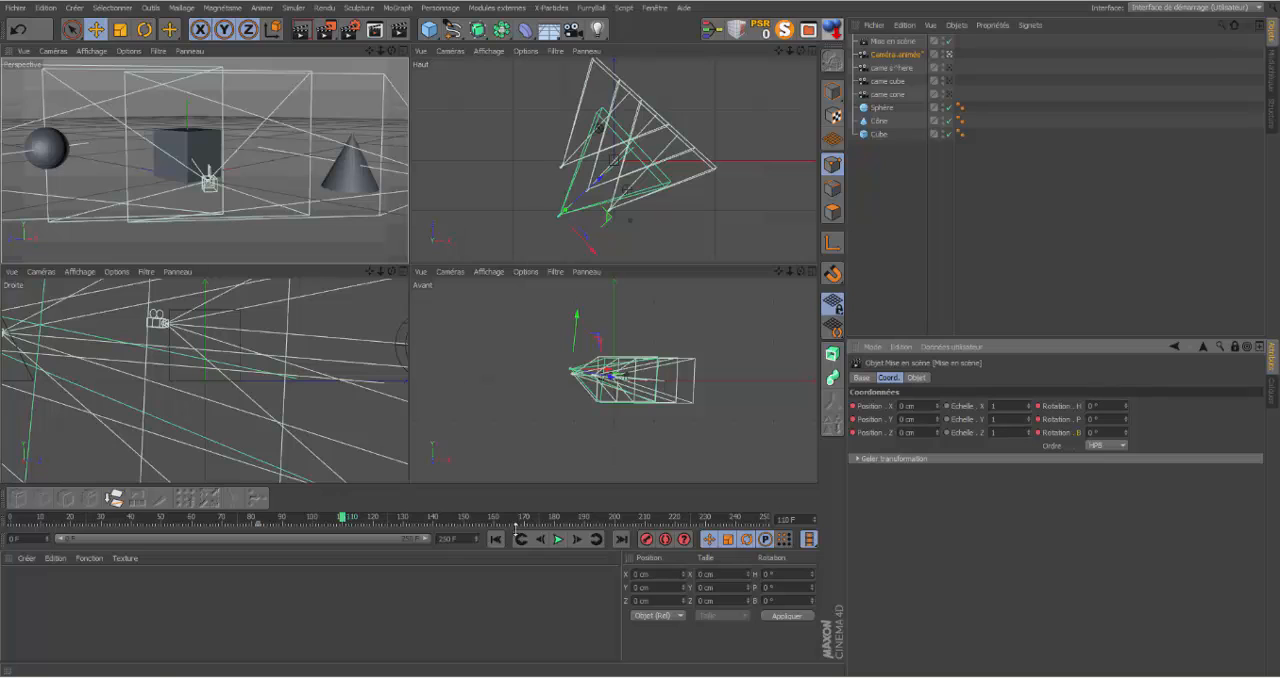
mouse_move(341, 518)
left_mouse_down()
mouse_move(389, 518)
mouse_move(254, 516)
mouse_move(345, 516)
left_mouse_up()
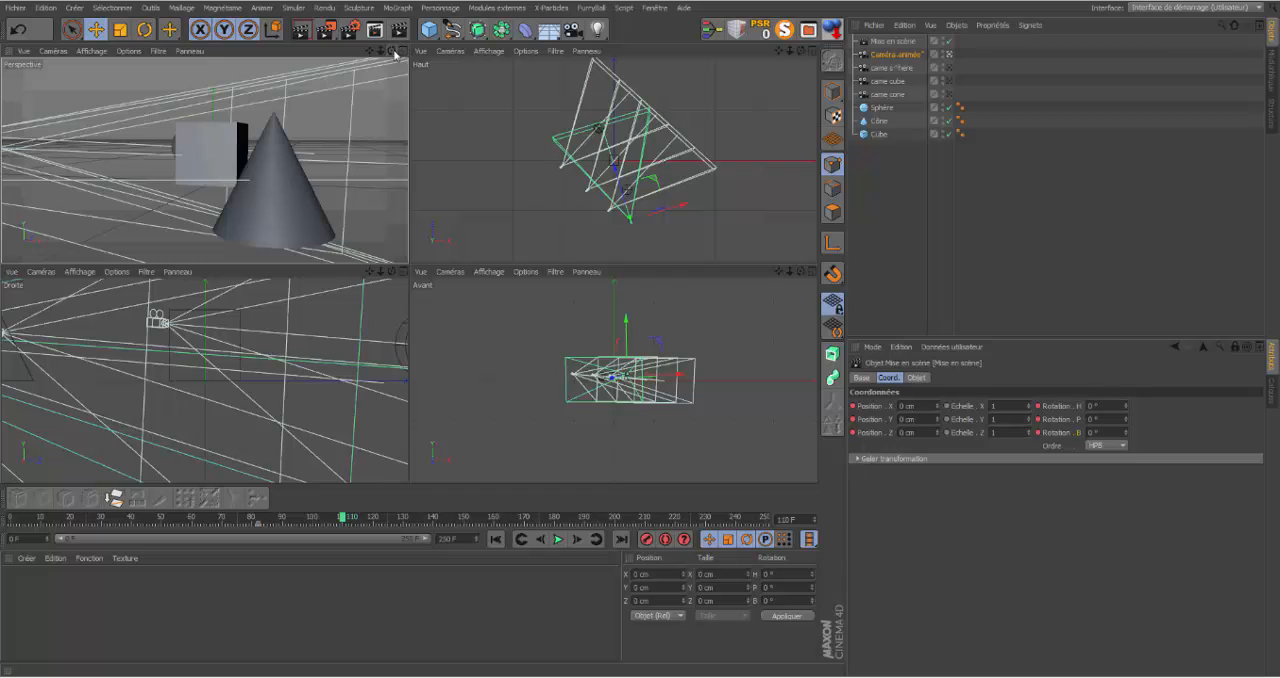
mouse_move(391, 50)
left_mouse_down()
mouse_move(517, 52)
mouse_move(348, 52)
mouse_move(442, 54)
mouse_move(395, 69)
left_mouse_up()
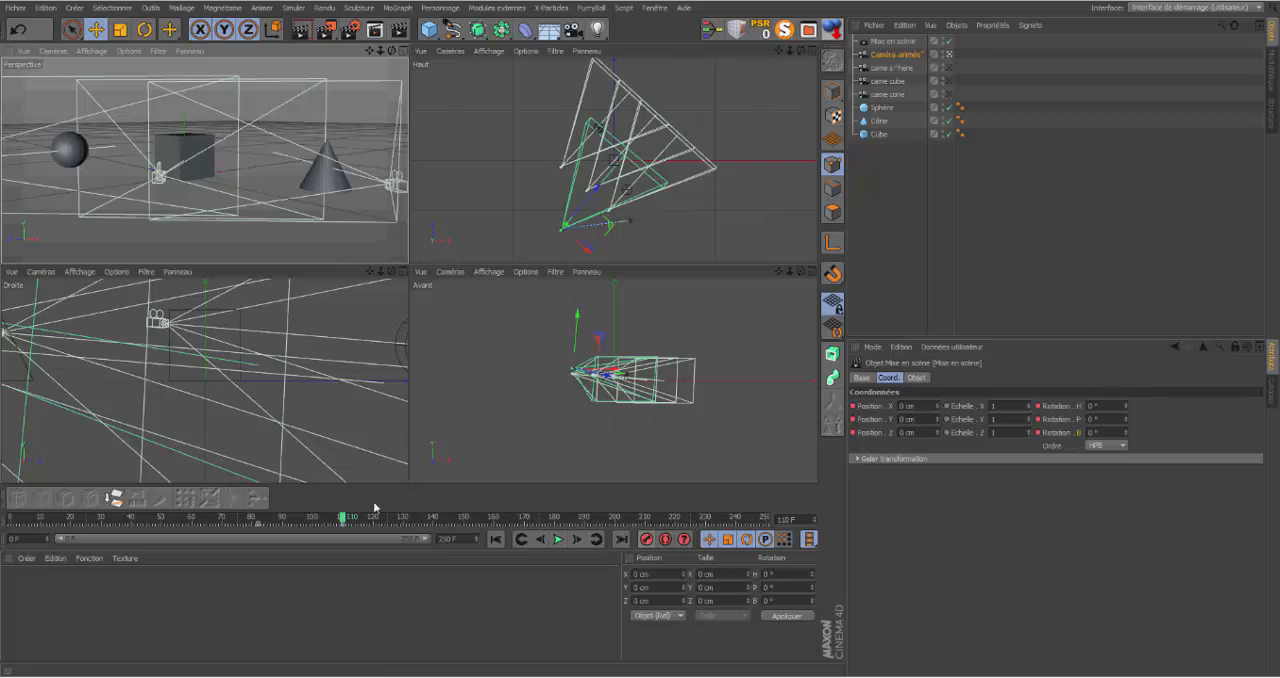
Step: Keyframe Caméra.animée closer to the cube and cone at frame 128, and from the sphere's side at frame 154
left_click_drag(333, 523, 399, 517)
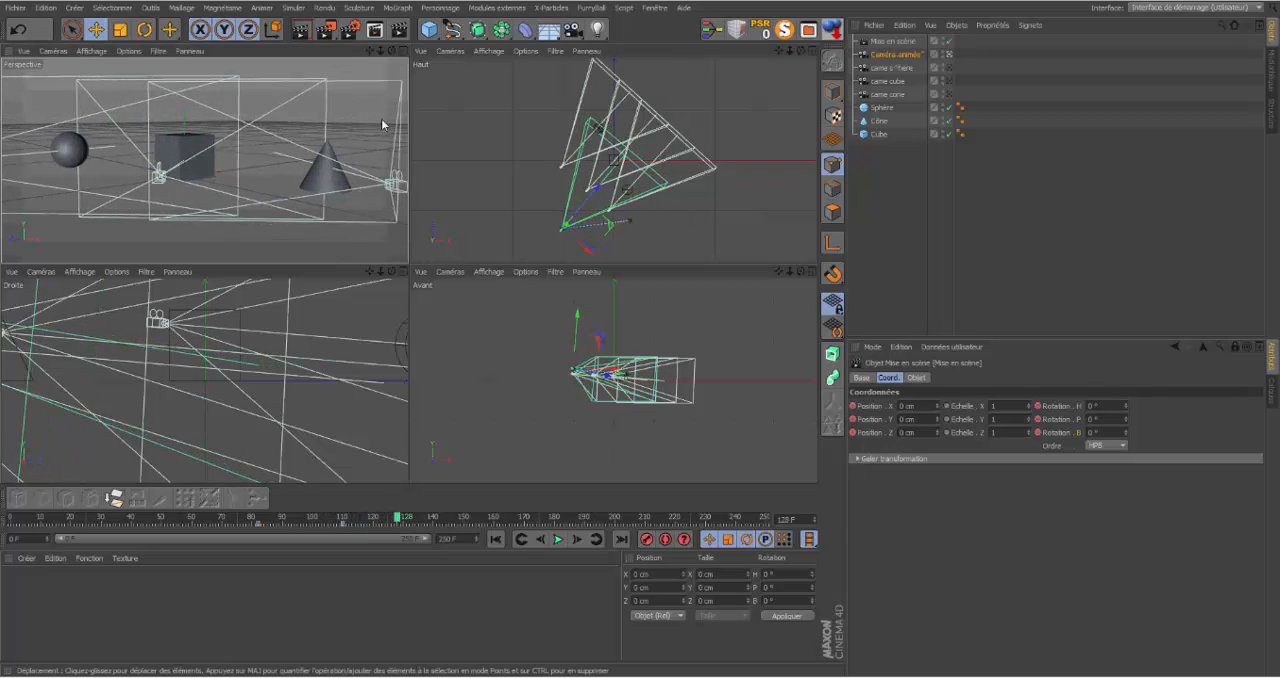
left_click_drag(381, 50, 205, 160)
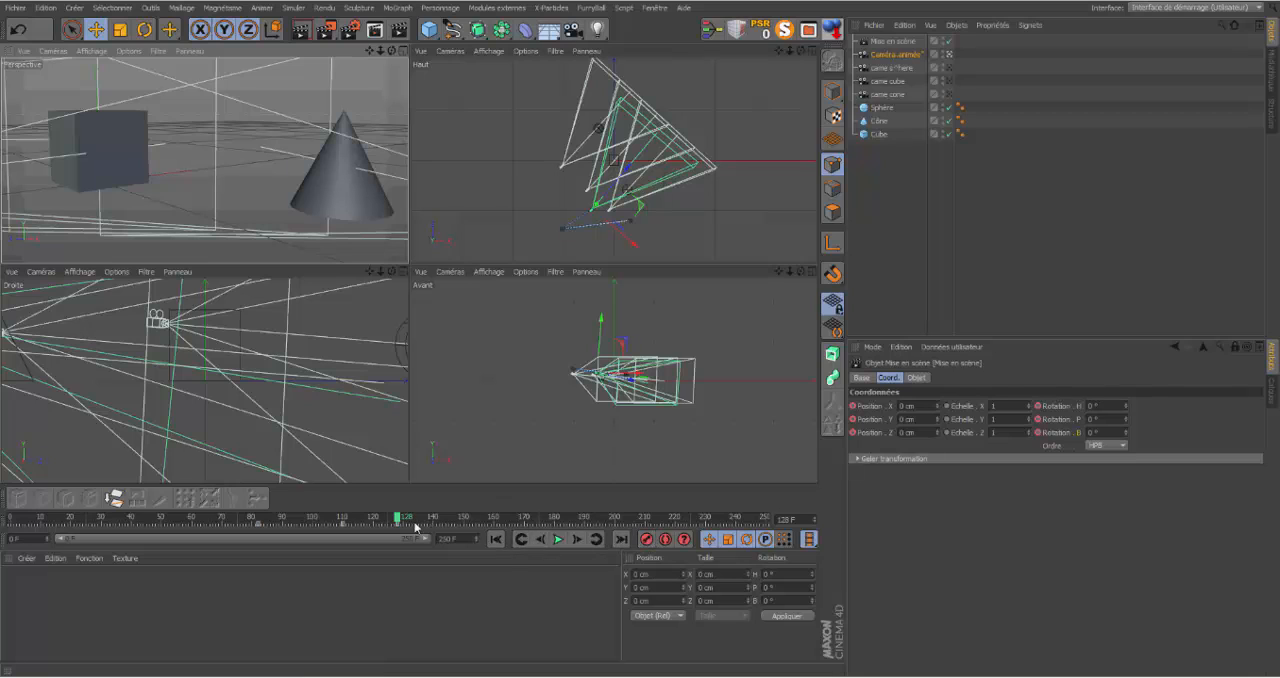
left_click_drag(397, 517, 473, 517)
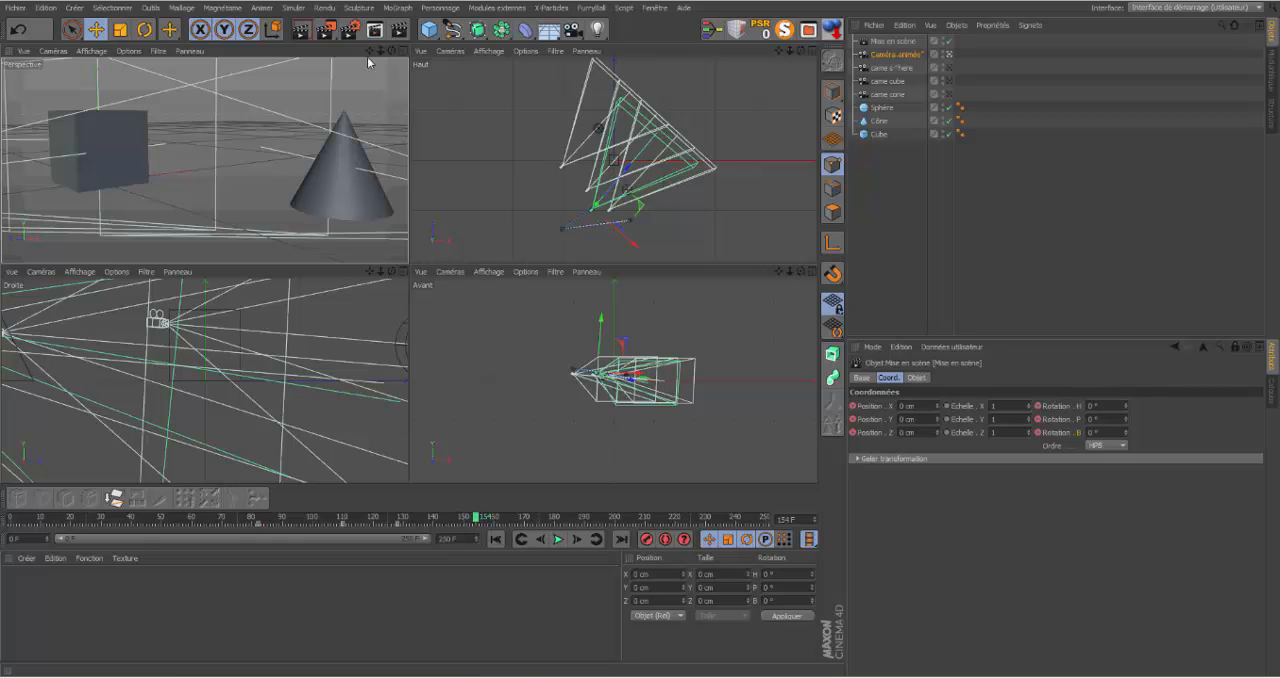
left_click_drag(391, 52, 205, 160)
mouse_move(369, 51)
left_mouse_down()
mouse_move(510, 54)
mouse_move(363, 52)
left_mouse_up()
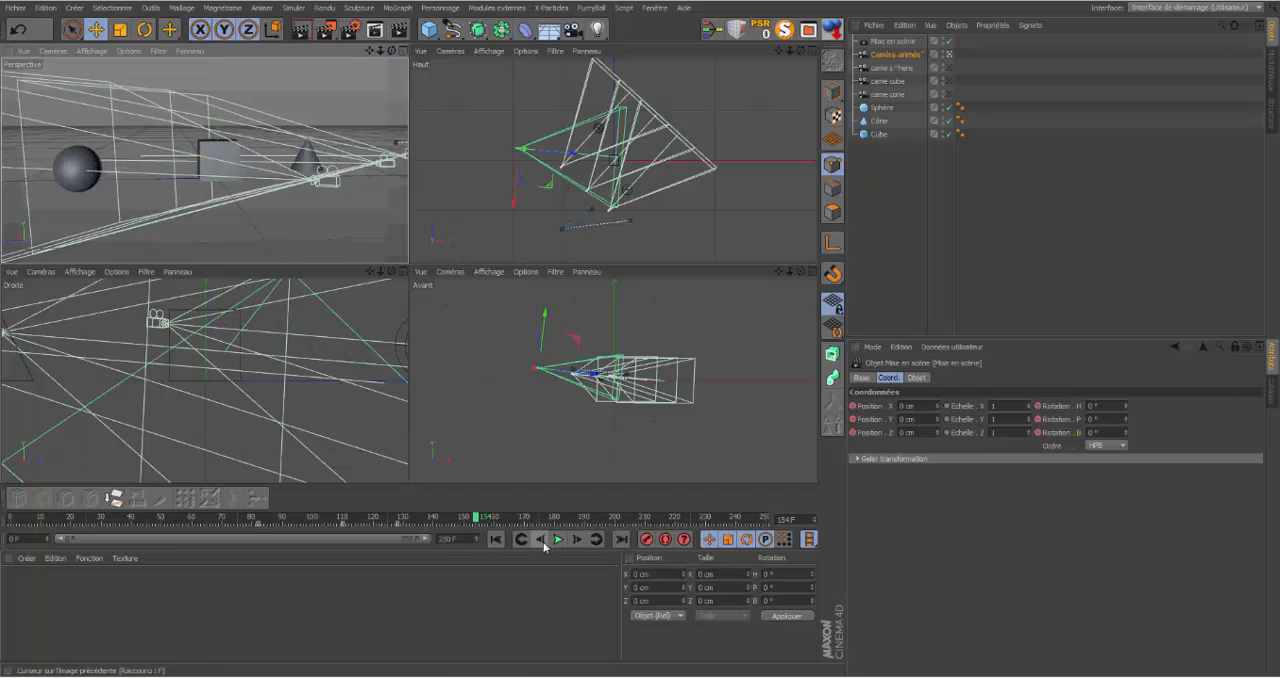
left_click(648, 542)
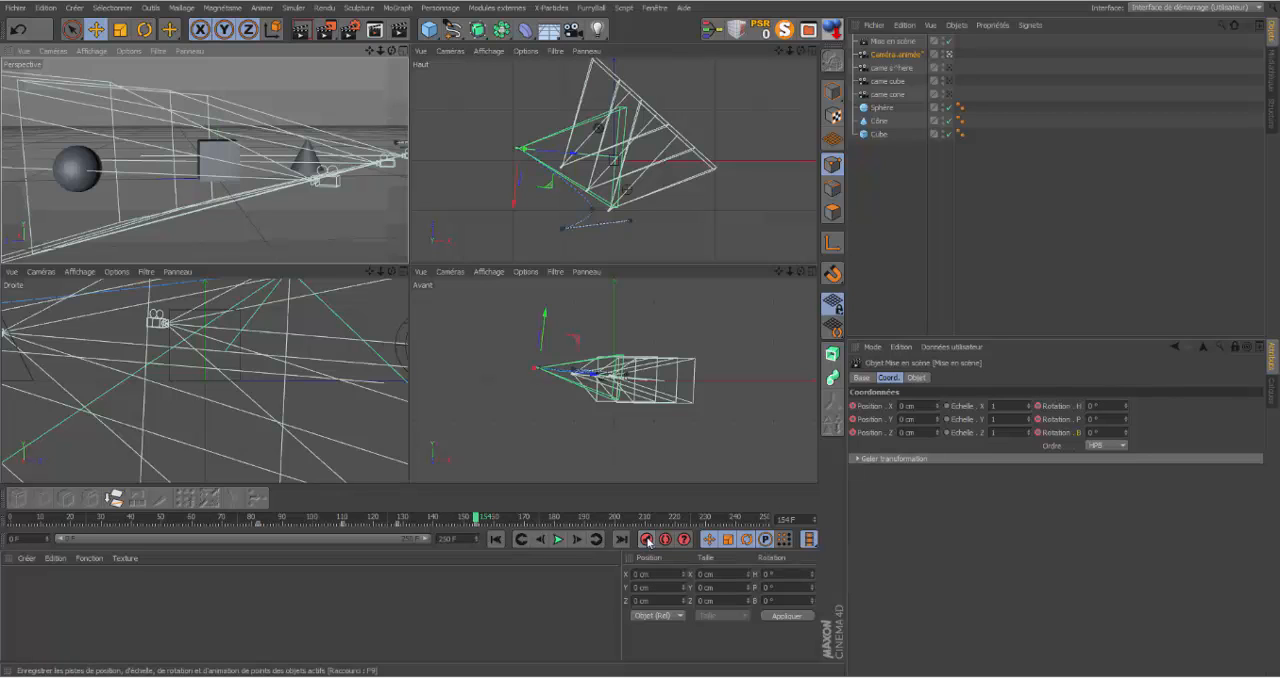
Step: Keyframe the Mise en scène object's camera link as came sphere at frame 154
left_click(893, 42)
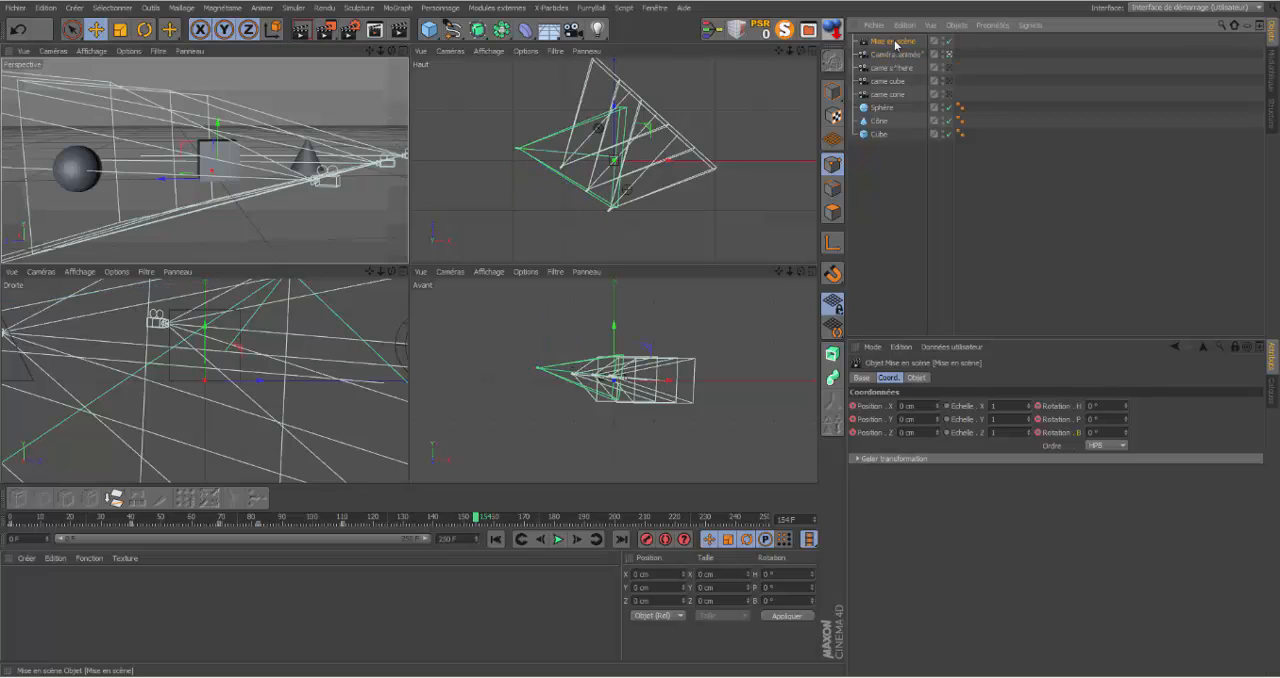
left_click(918, 378)
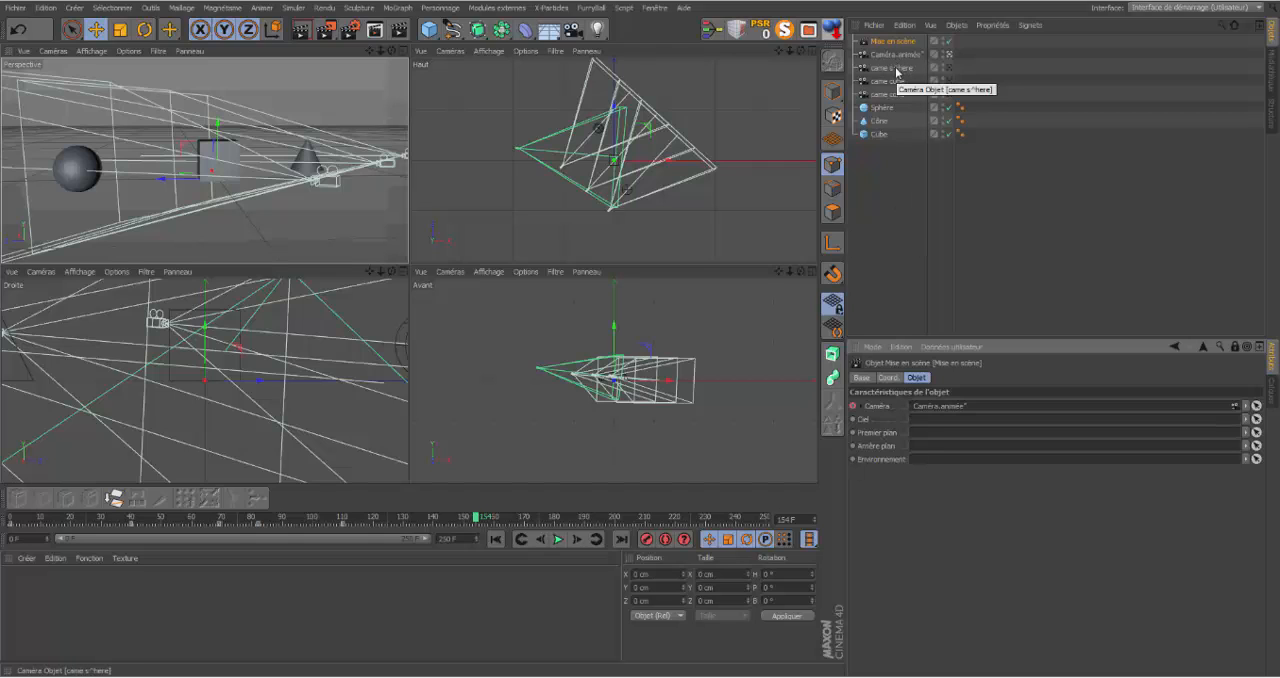
left_click_drag(897, 71, 945, 362)
left_click_drag(936, 411, 939, 406)
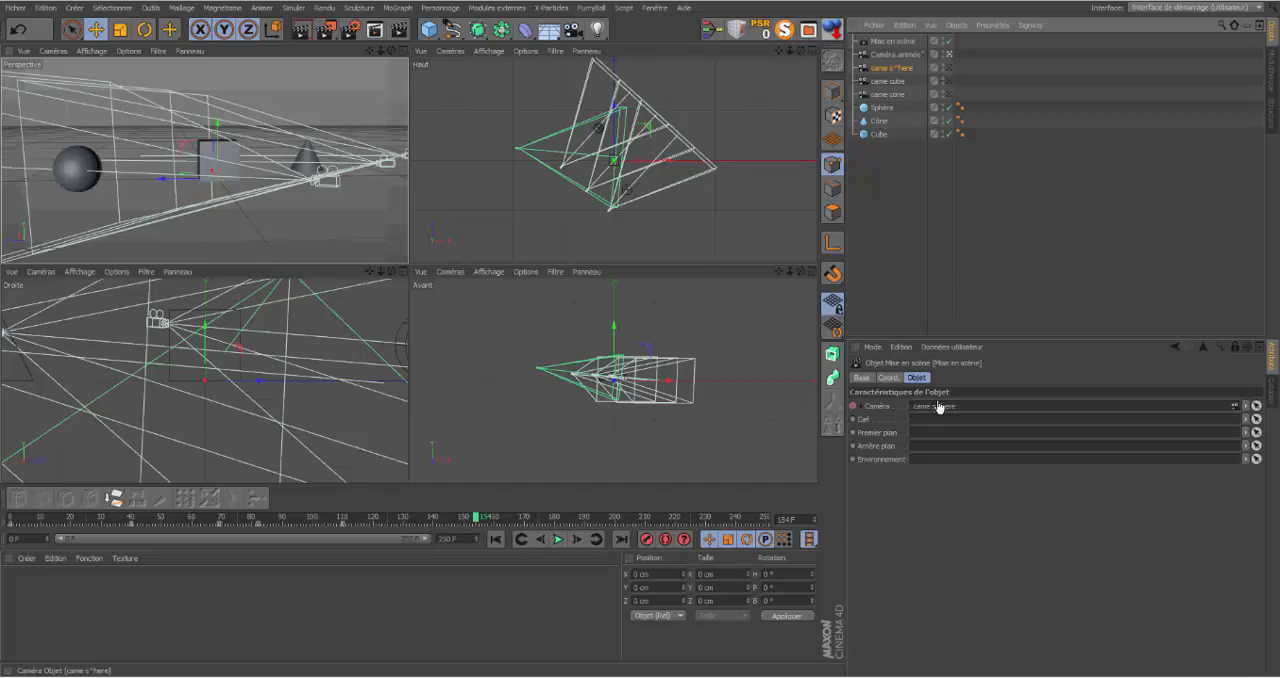
left_click(854, 407)
Step: Keyframe the Mise en scène object's camera link as Caméra.animée at frame 179
left_click_drag(478, 521, 552, 508)
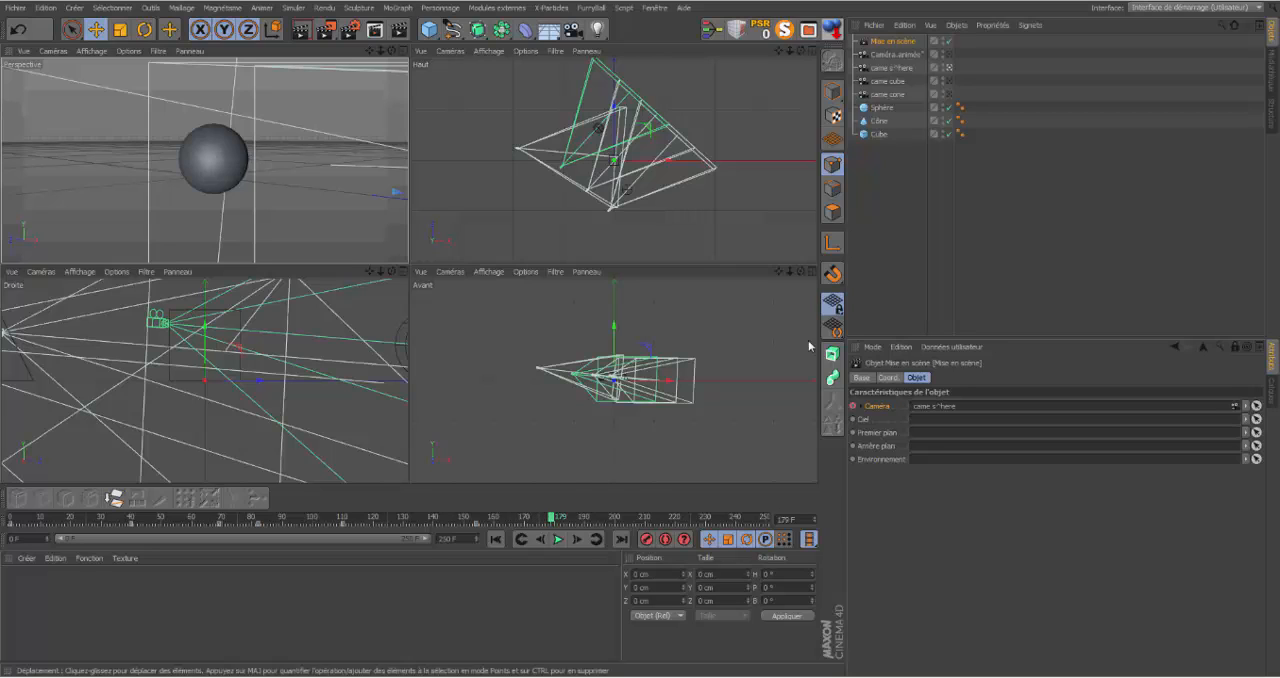
left_click_drag(898, 55, 950, 139)
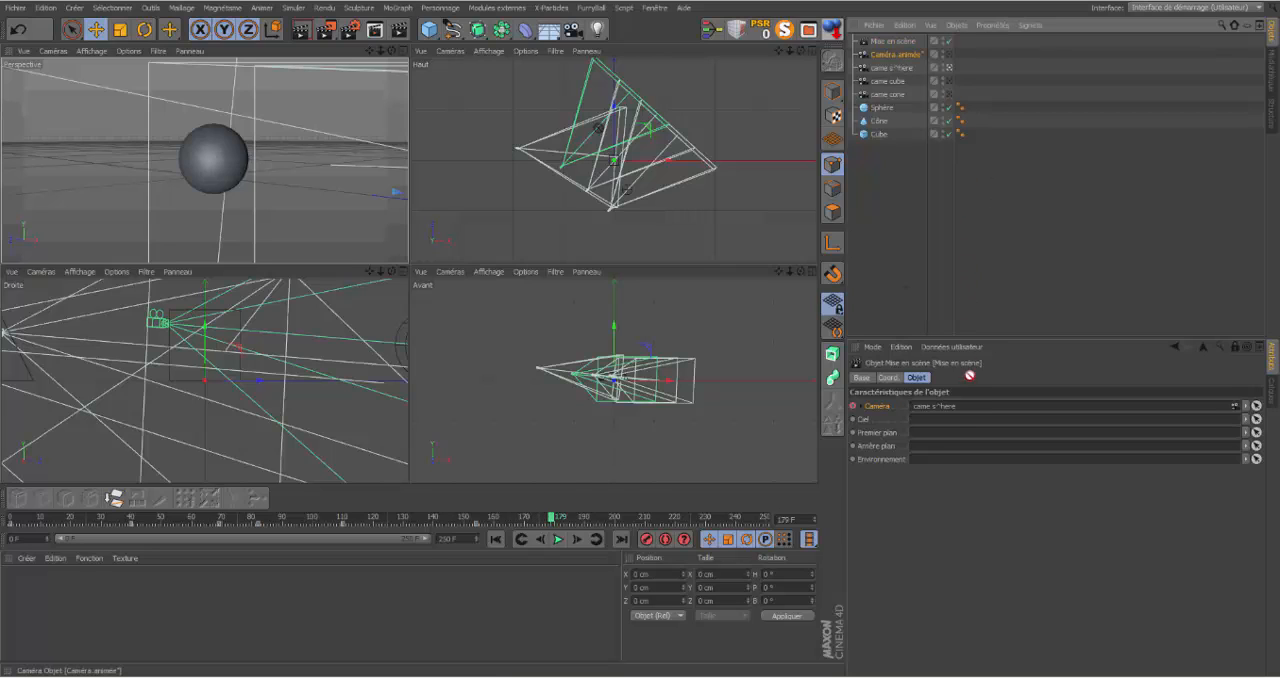
left_click_drag(966, 374, 957, 412)
left_click(853, 406)
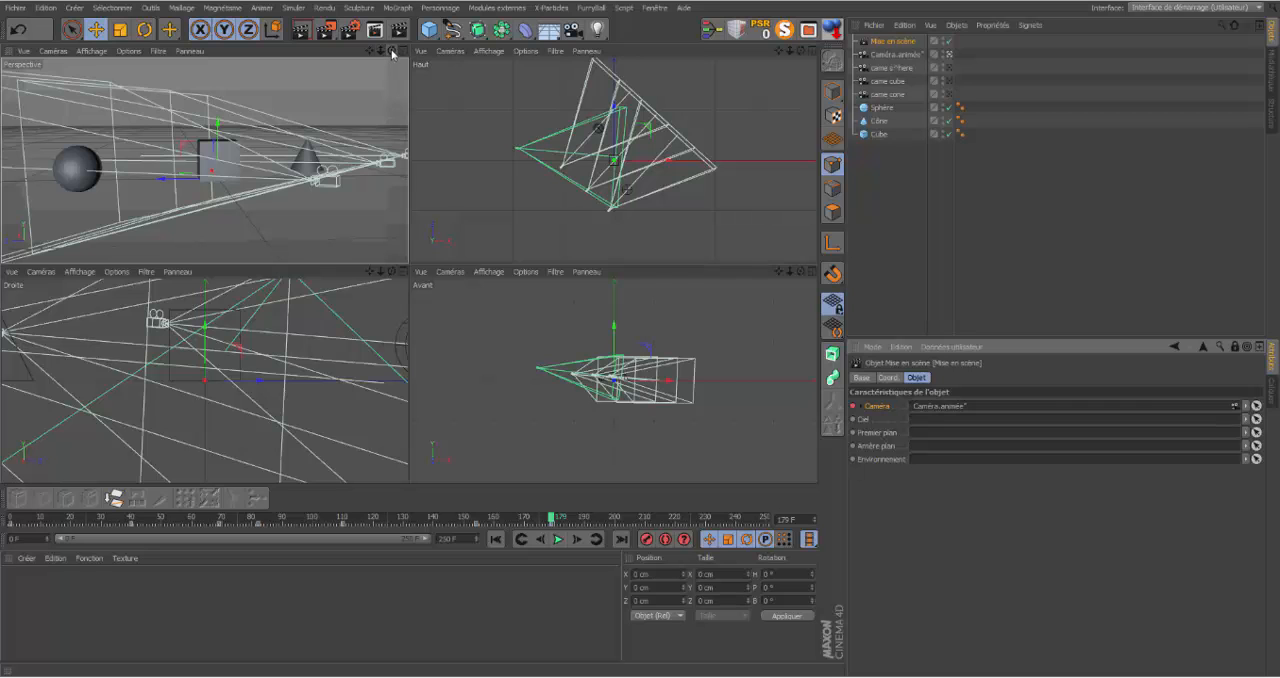
Step: Orbit Caméra.animée to a raised view of all three objects and keyframe it at frame 179
left_click_drag(392, 51, 176, 63)
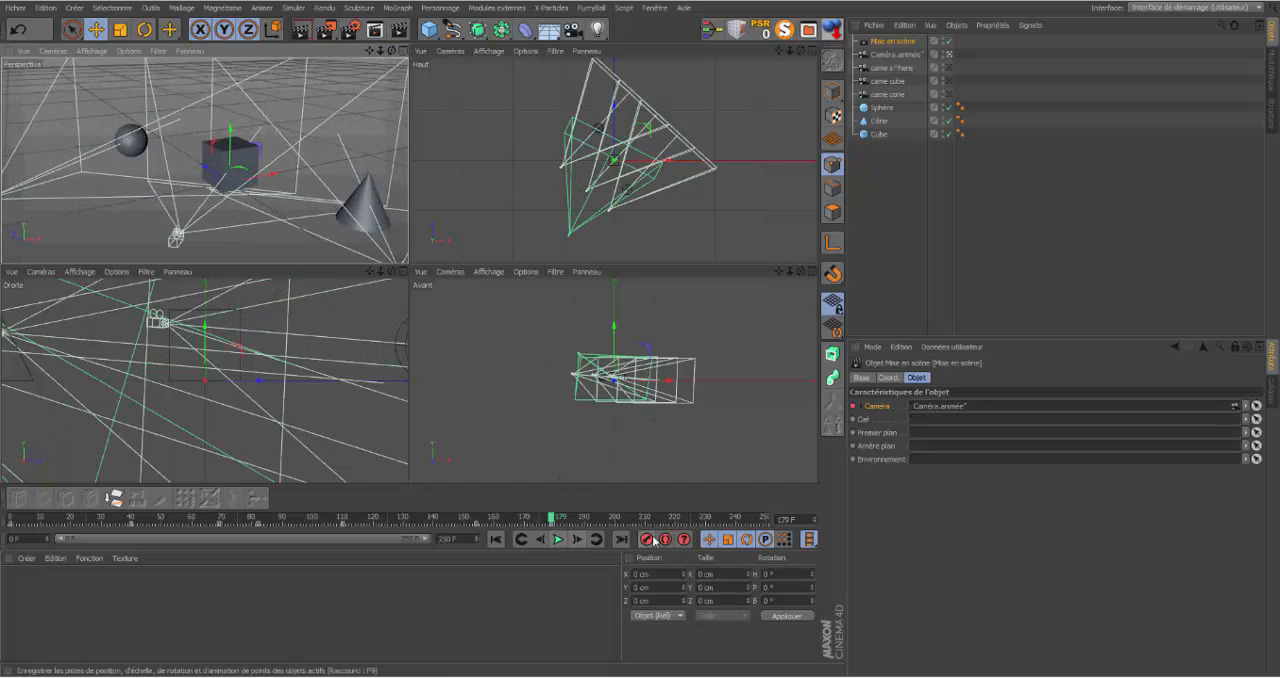
left_click(893, 54)
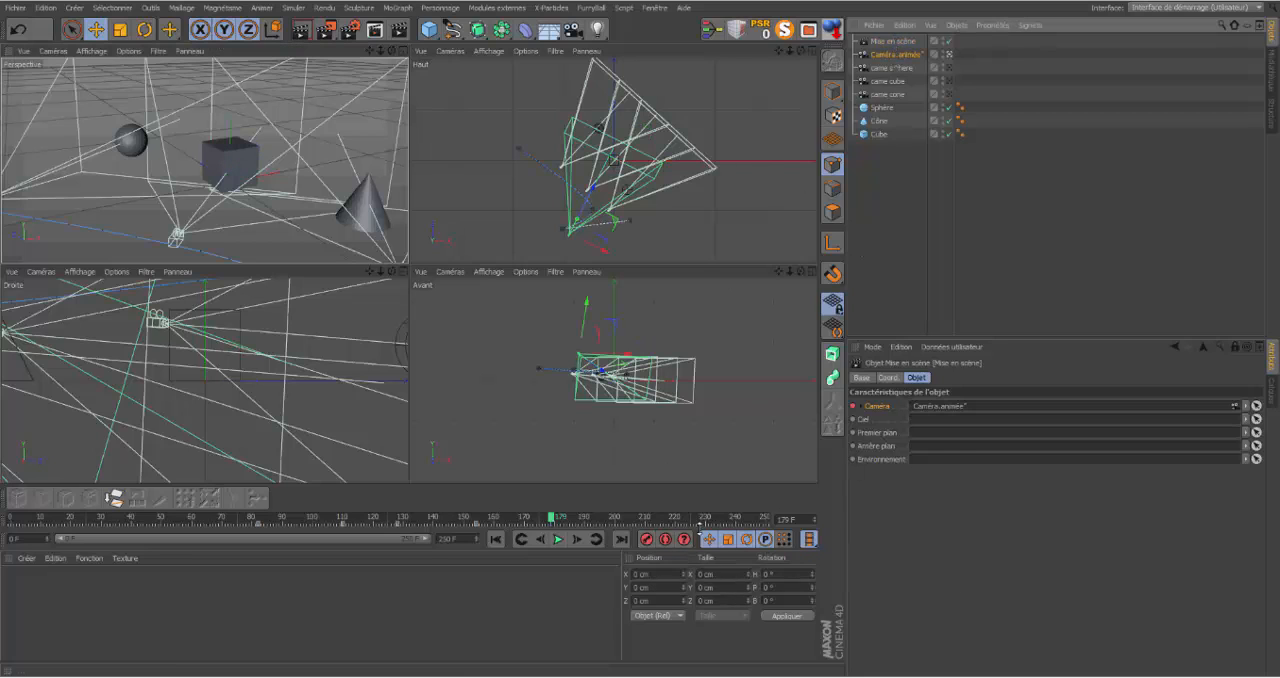
left_click(646, 540)
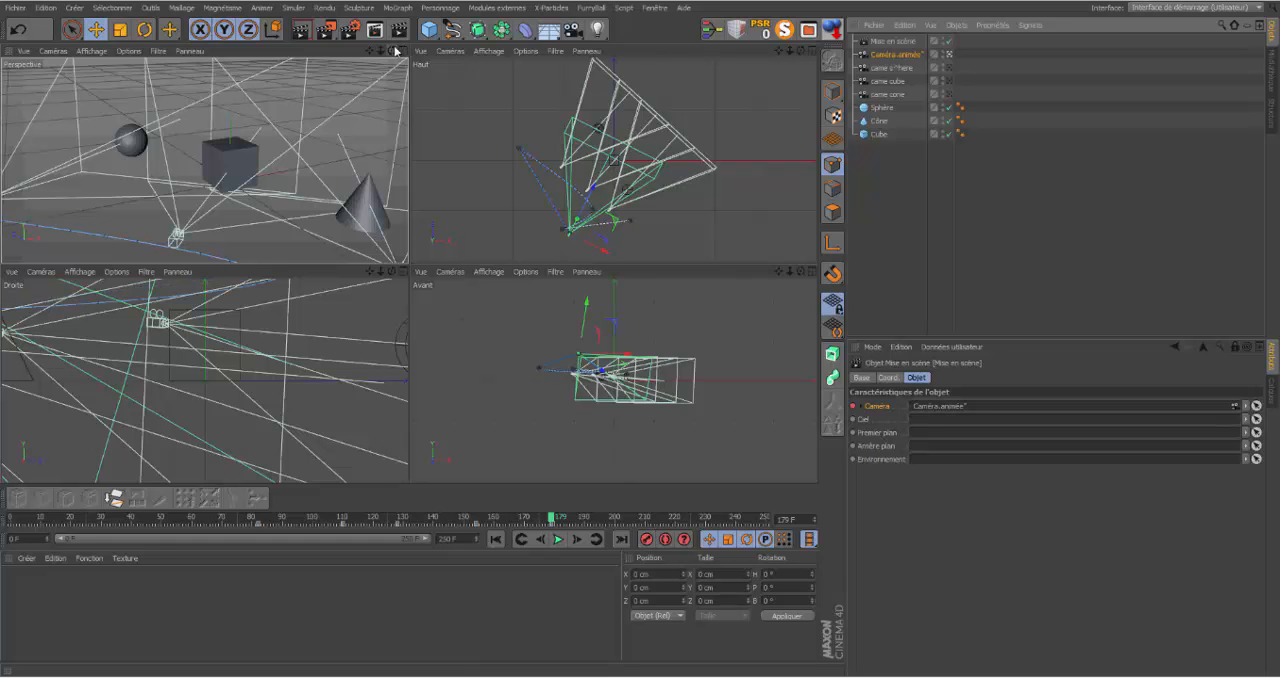
Step: At frame 217, move Caméra.animée in close on the cube and sphere and keyframe it
mouse_move(392, 50)
left_mouse_down()
mouse_move(385, 22)
mouse_move(390, 49)
left_mouse_up()
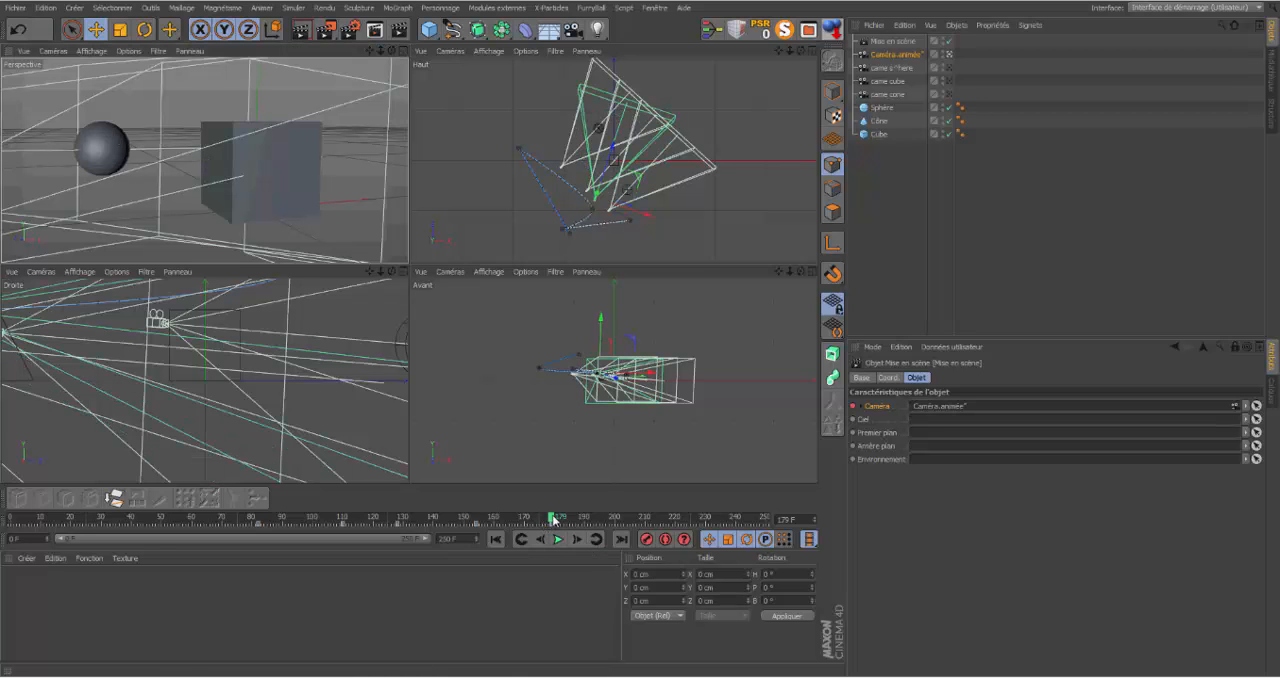
left_click_drag(553, 518, 668, 527)
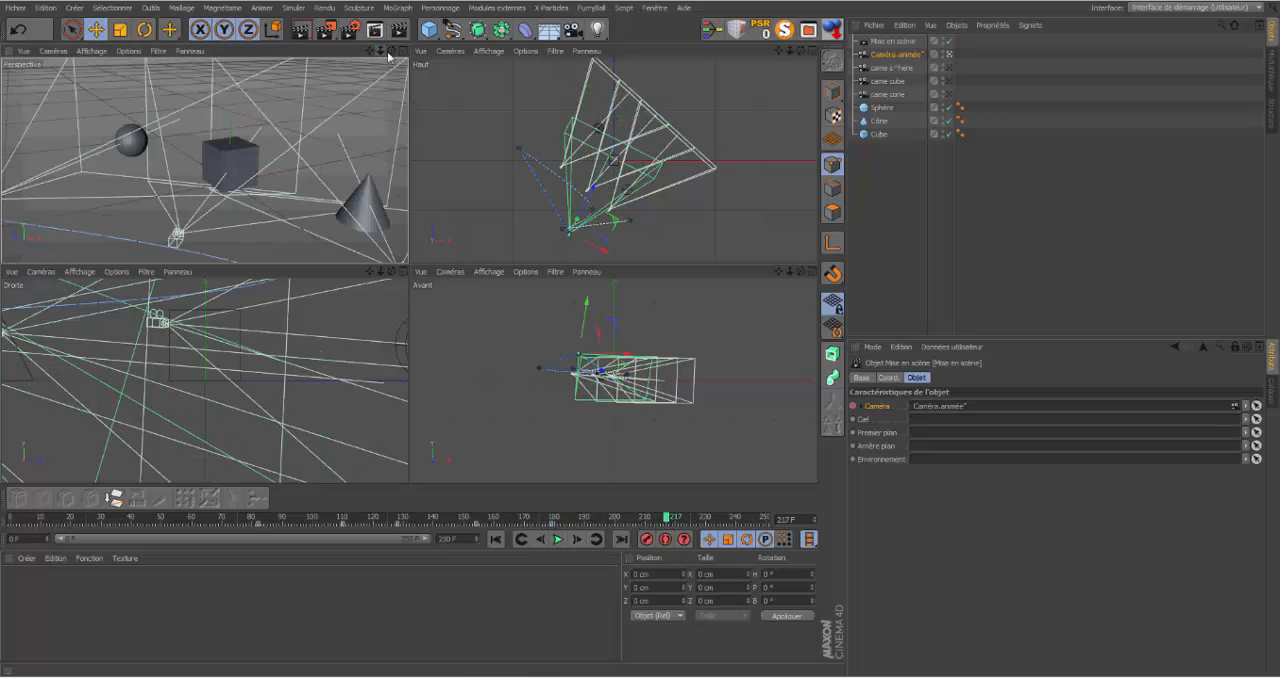
left_click_drag(391, 51, 396, 56)
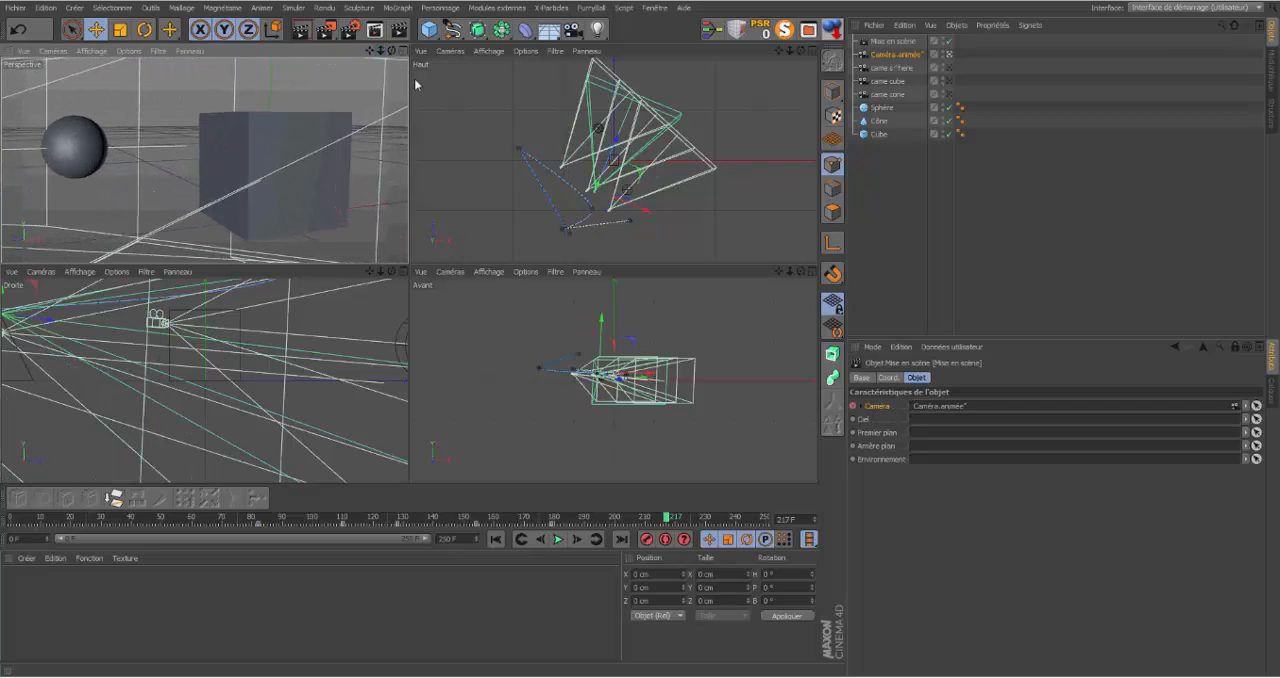
left_click(648, 543)
Step: With Mise en scène selected, play the animation from frame 0 in an enlarged Perspective view and scrub to frame 167 to check the camera switches
left_click(892, 41)
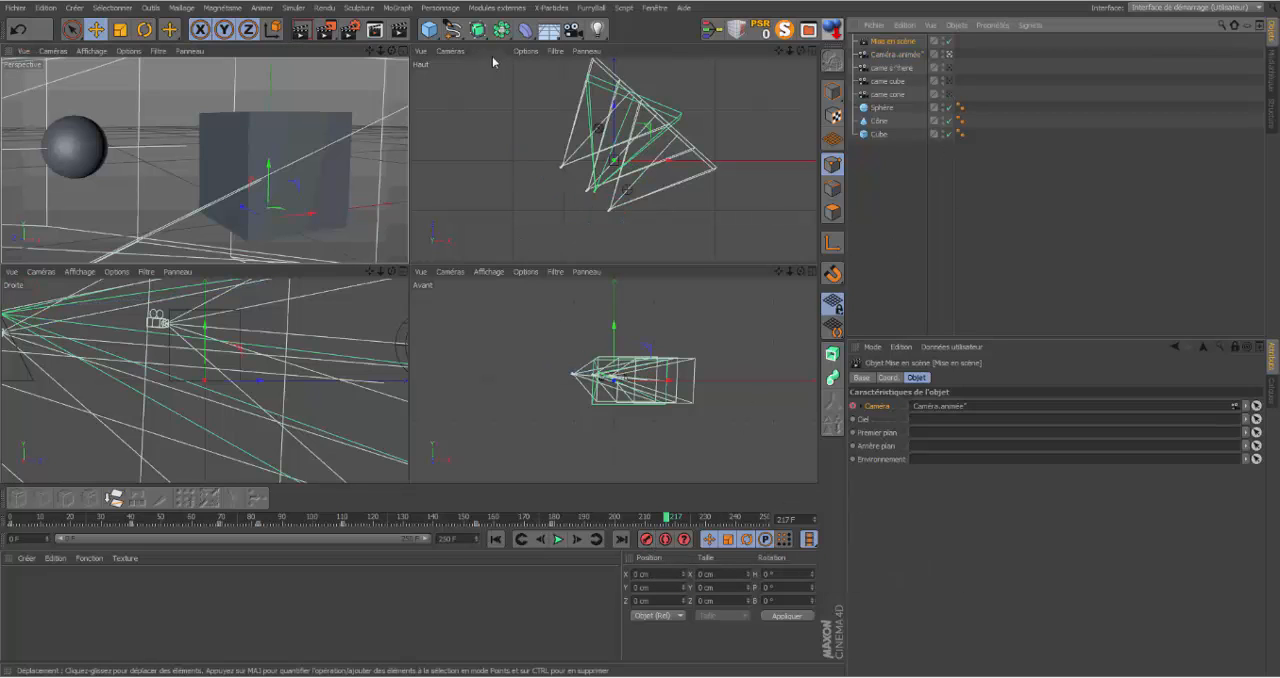
left_click(404, 50)
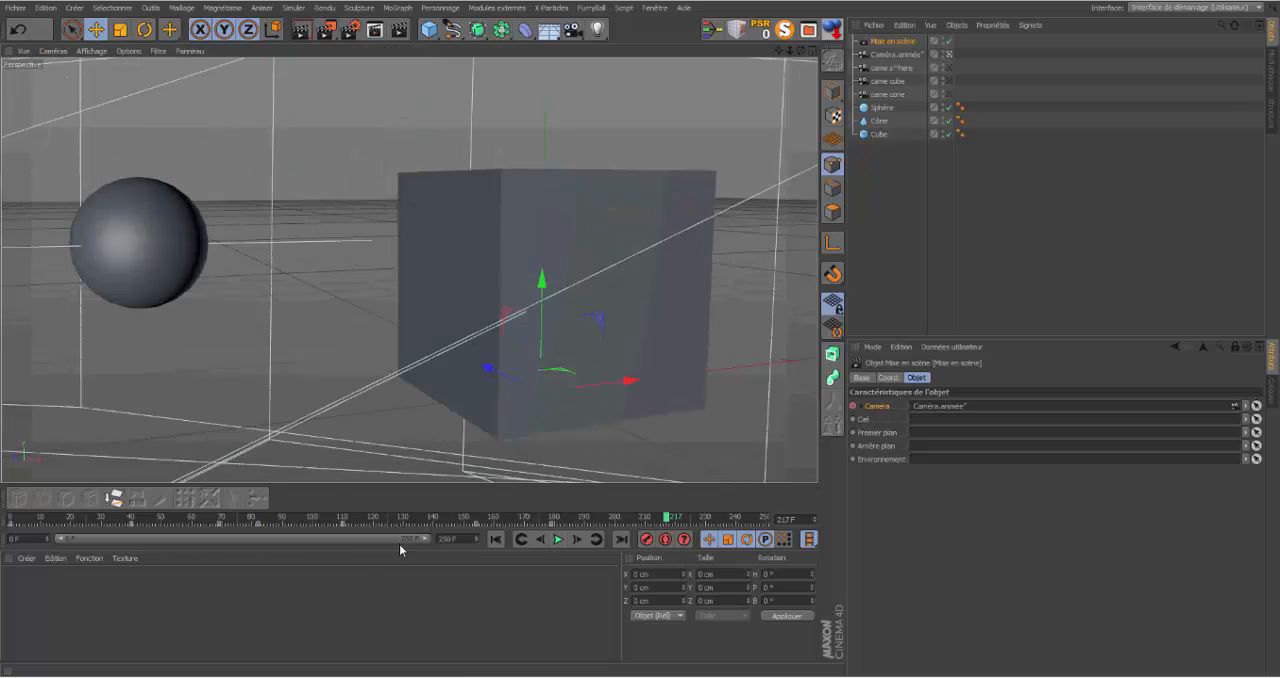
left_click(496, 539)
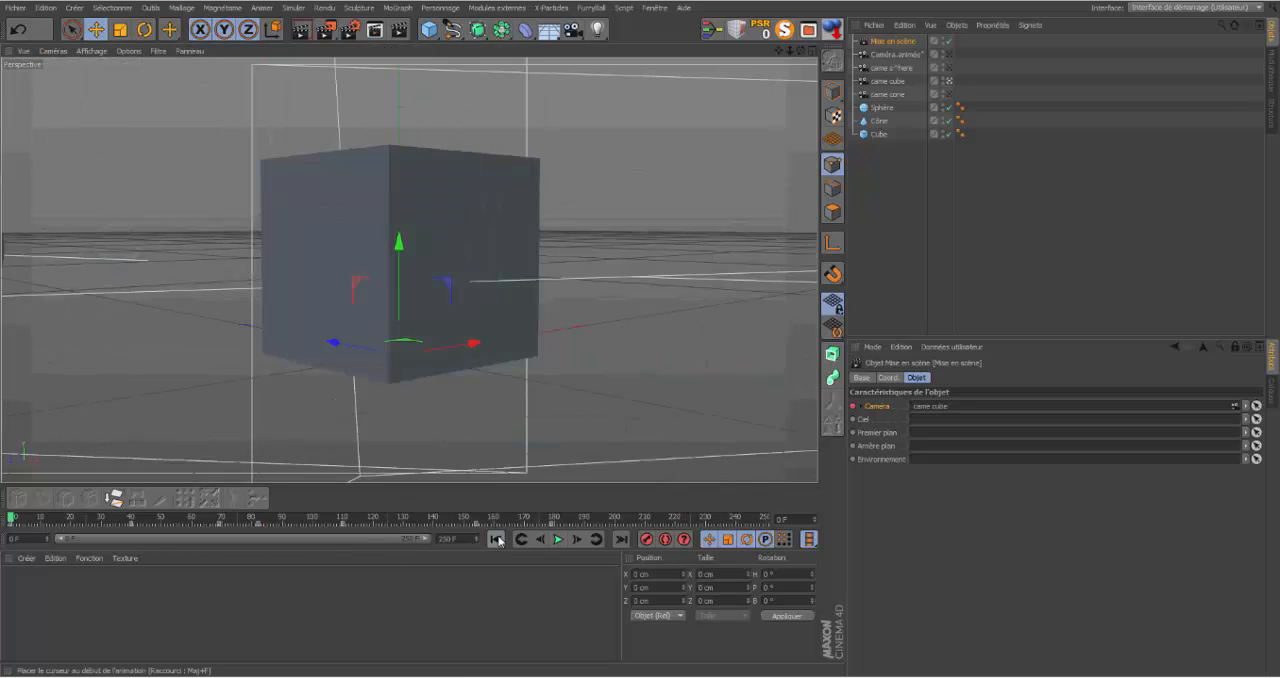
left_click(559, 540)
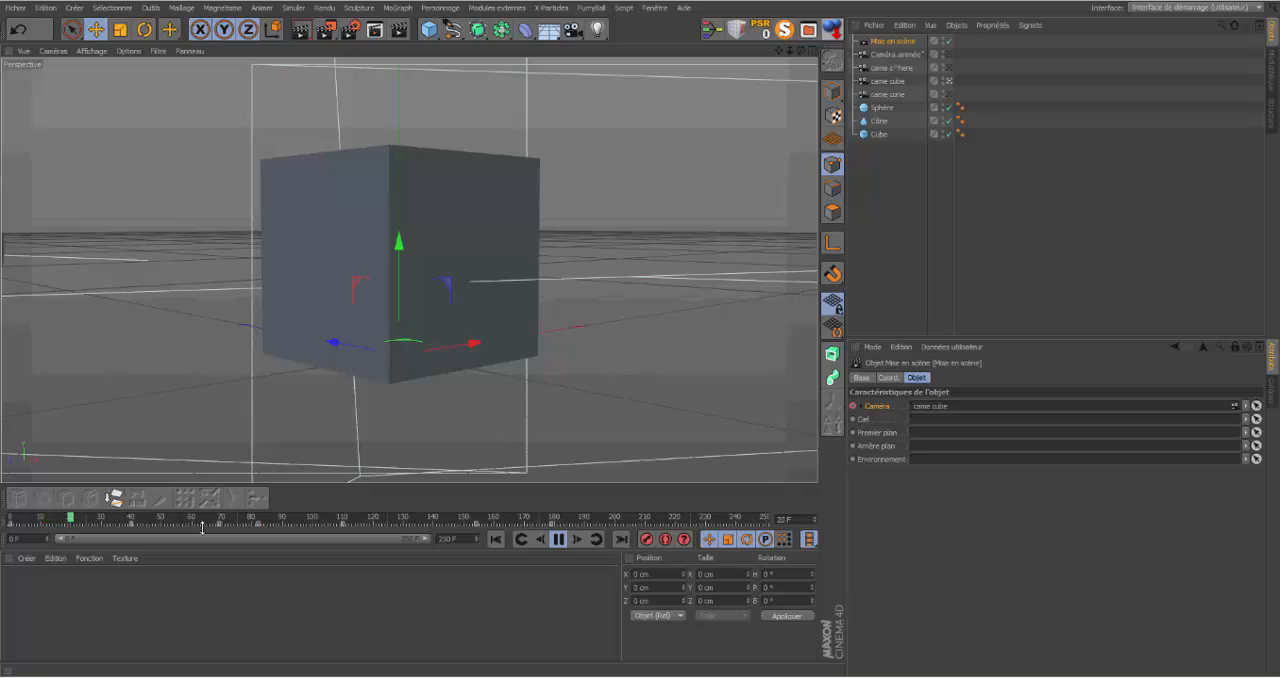
left_click(558, 539)
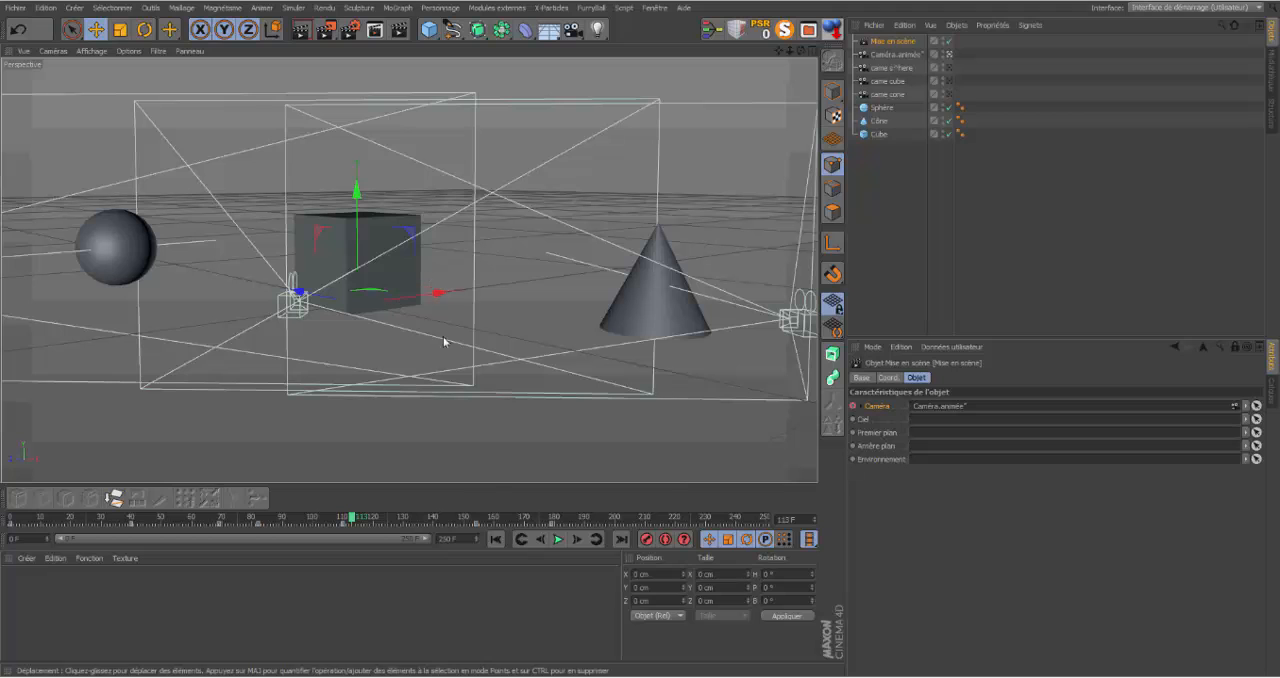
left_click_drag(355, 520, 515, 521)
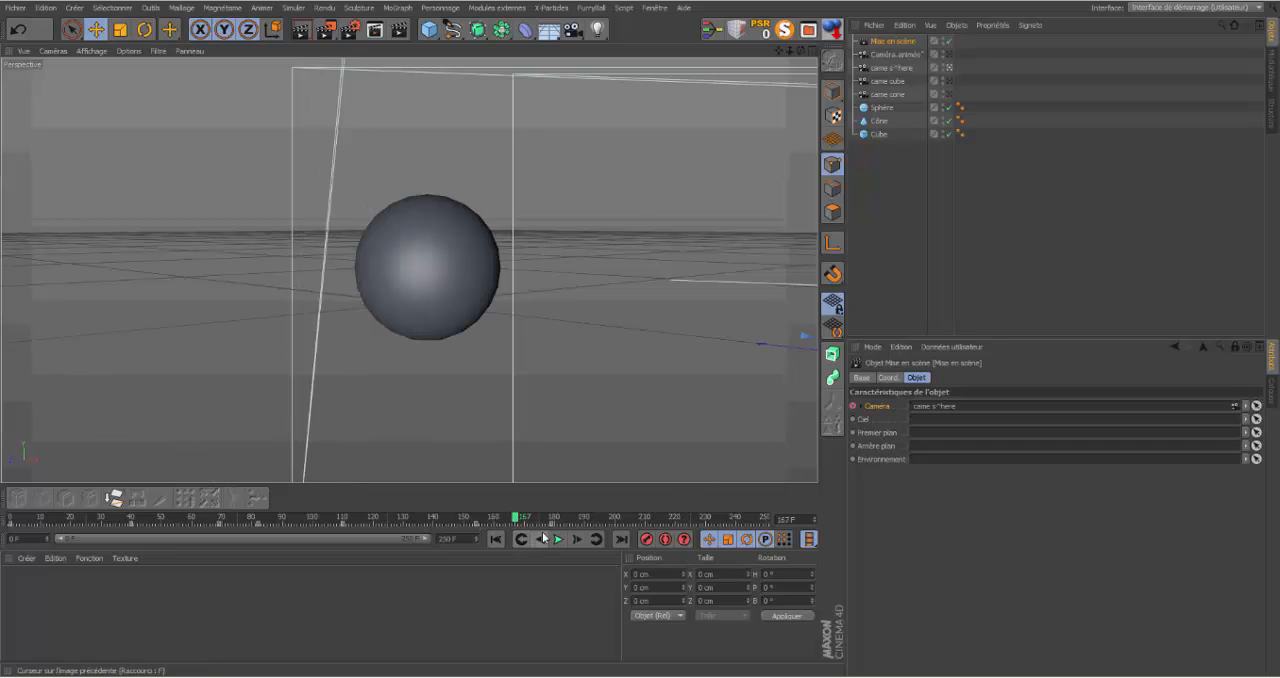
Step: Delete the Mise en scène object and Caméra.animée, and order the remaining cameras as came cone, came cube, came sphere
left_click_drag(515, 519, 657, 539)
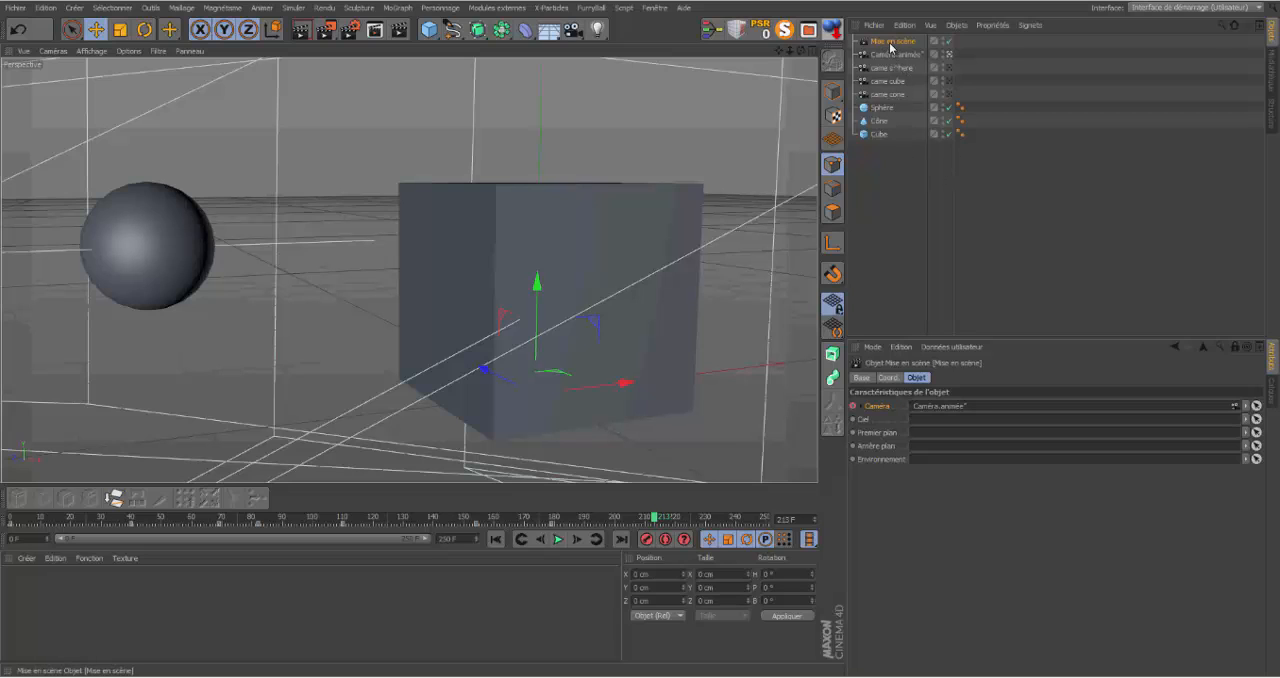
key("Delete")
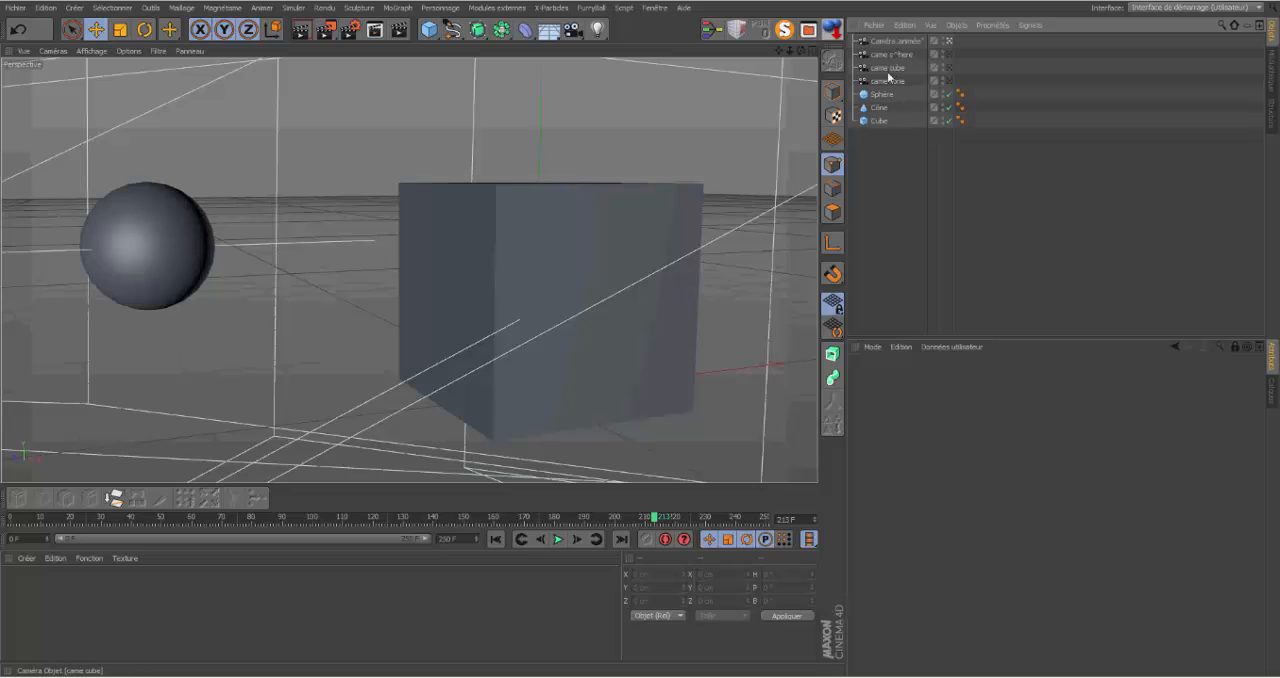
left_click_drag(885, 82, 886, 41)
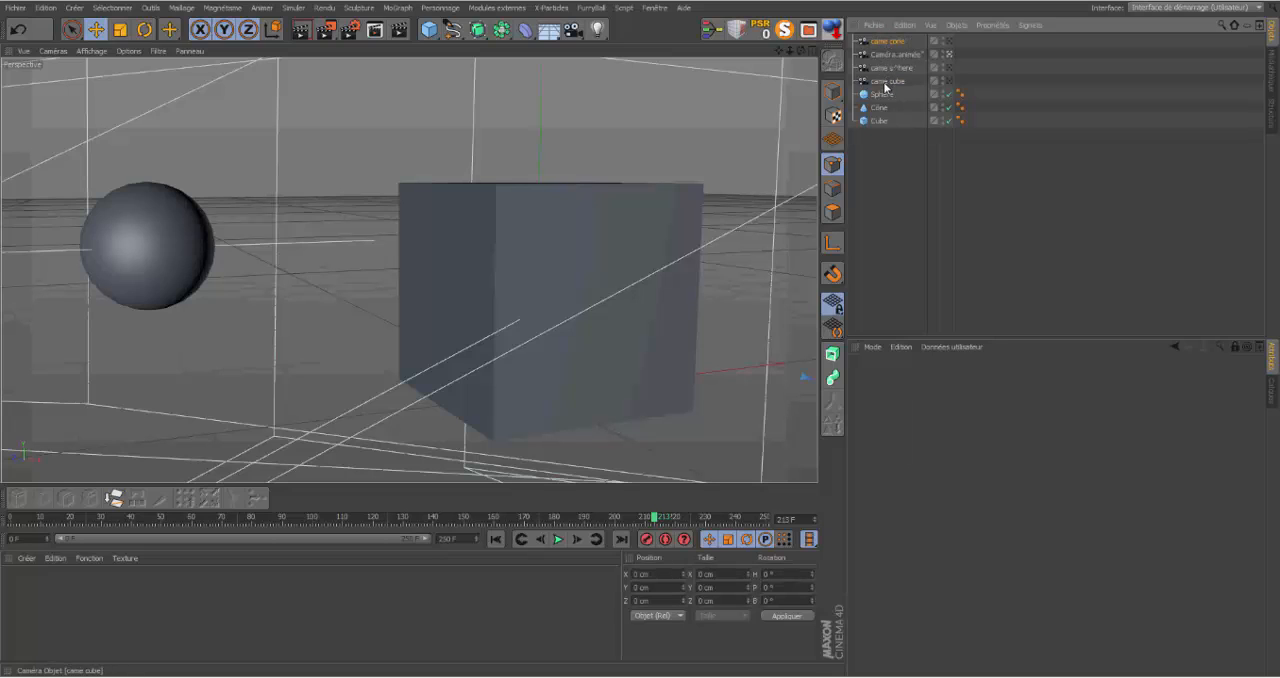
mouse_move(885, 82)
left_mouse_down()
mouse_move(887, 50)
mouse_move(887, 62)
left_mouse_up()
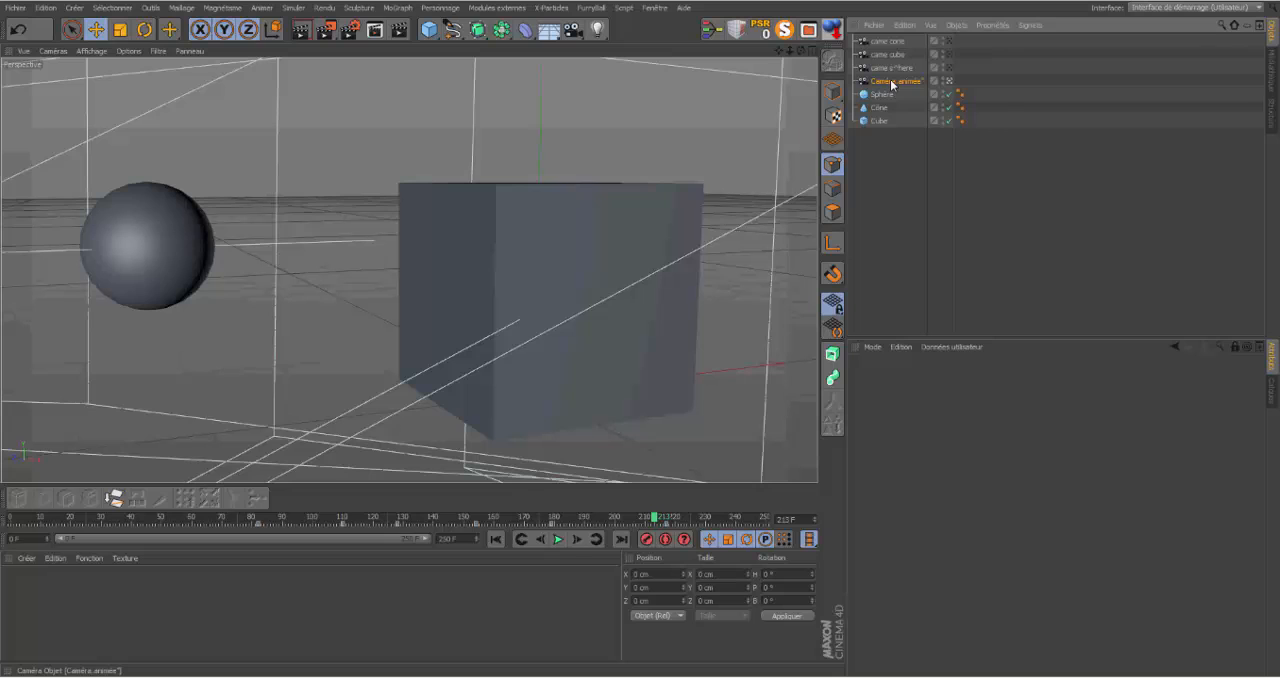
key("Delete")
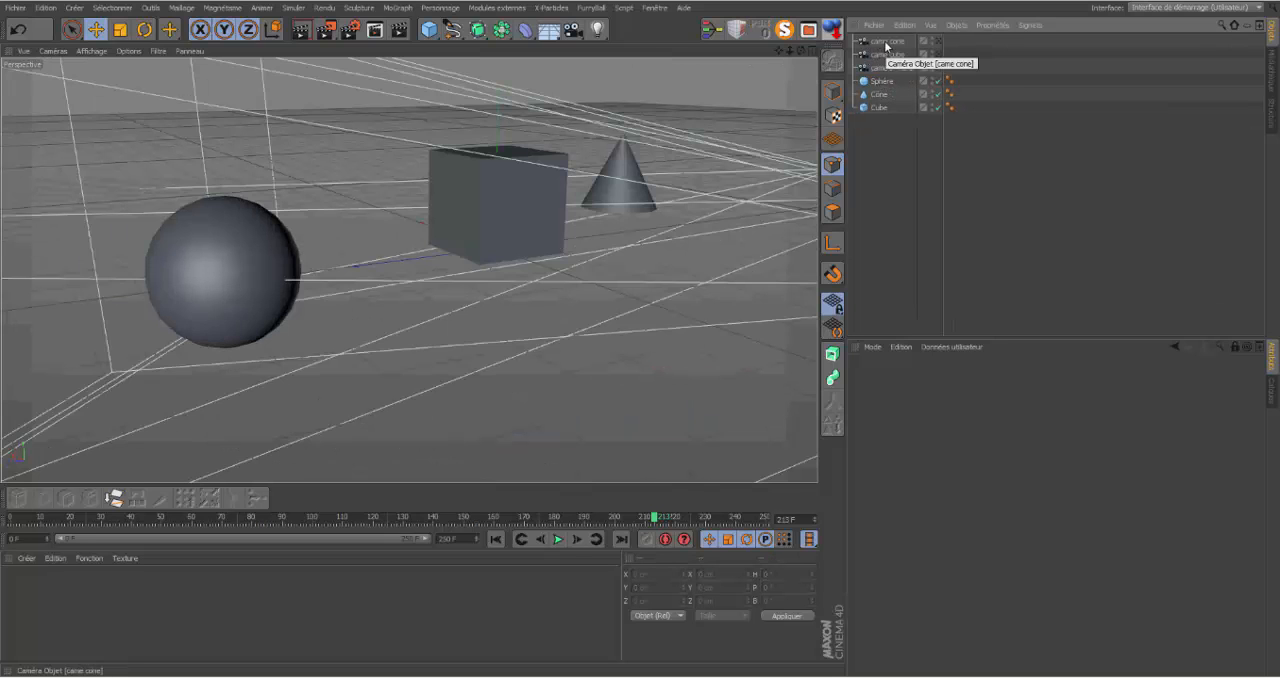
left_click(886, 43)
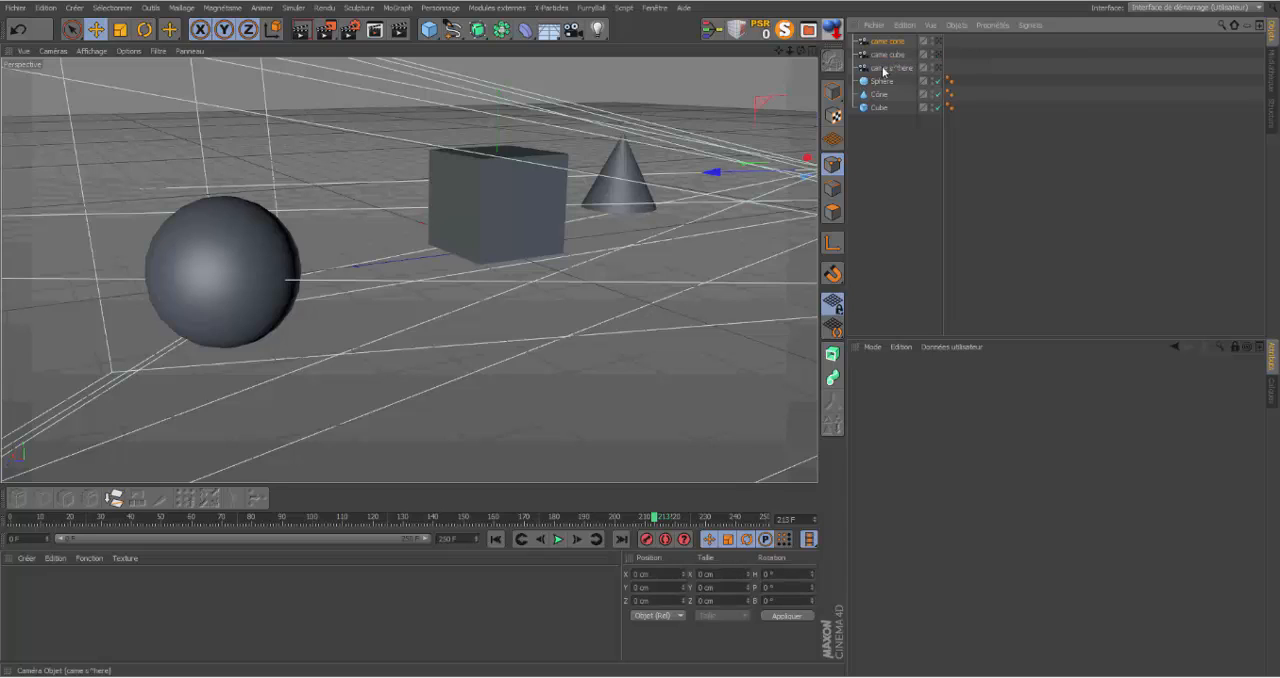
left_click(883, 68, "shift")
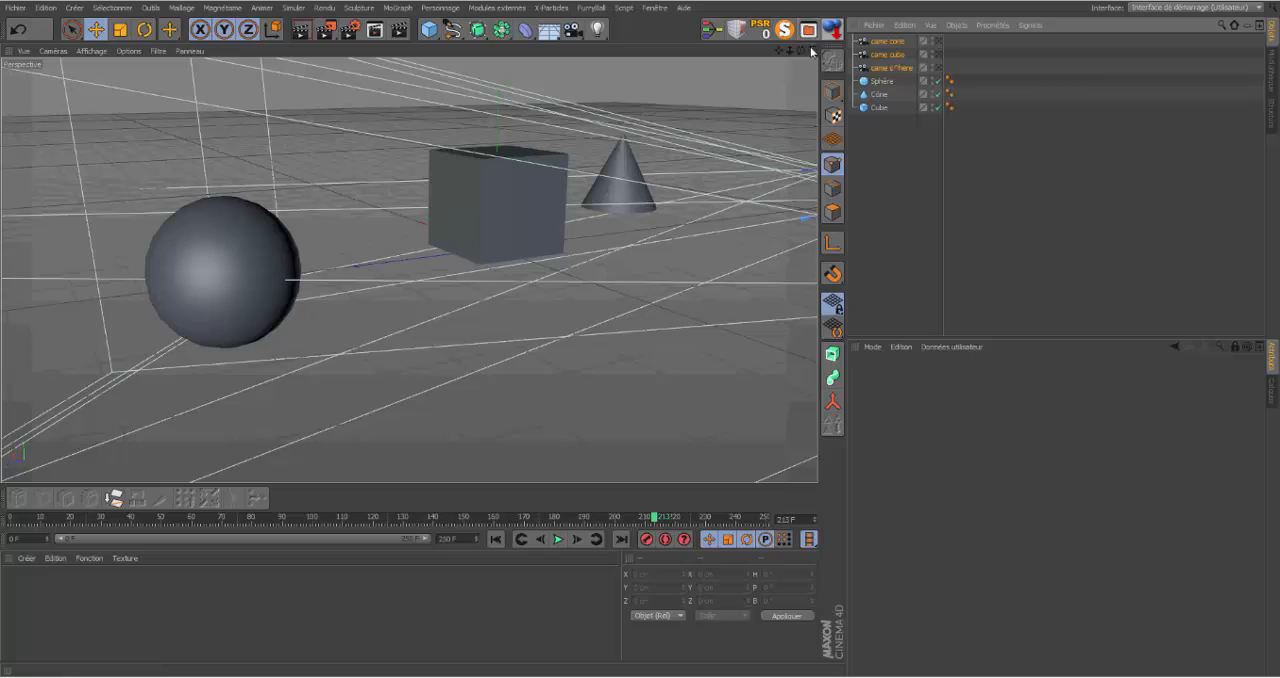
left_click(924, 133)
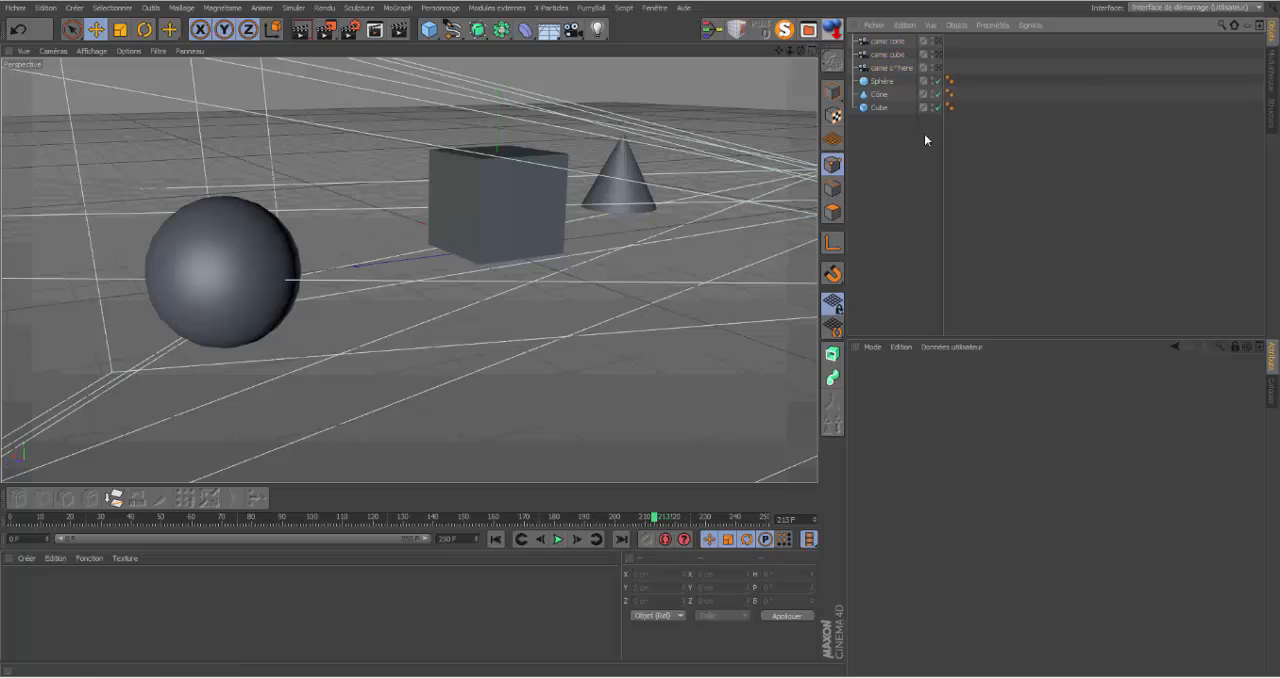
Step: In the four-view layout, turn came cone counter-clockwise in the Haut view and shift it slightly to the right of its original spot
left_click(810, 50)
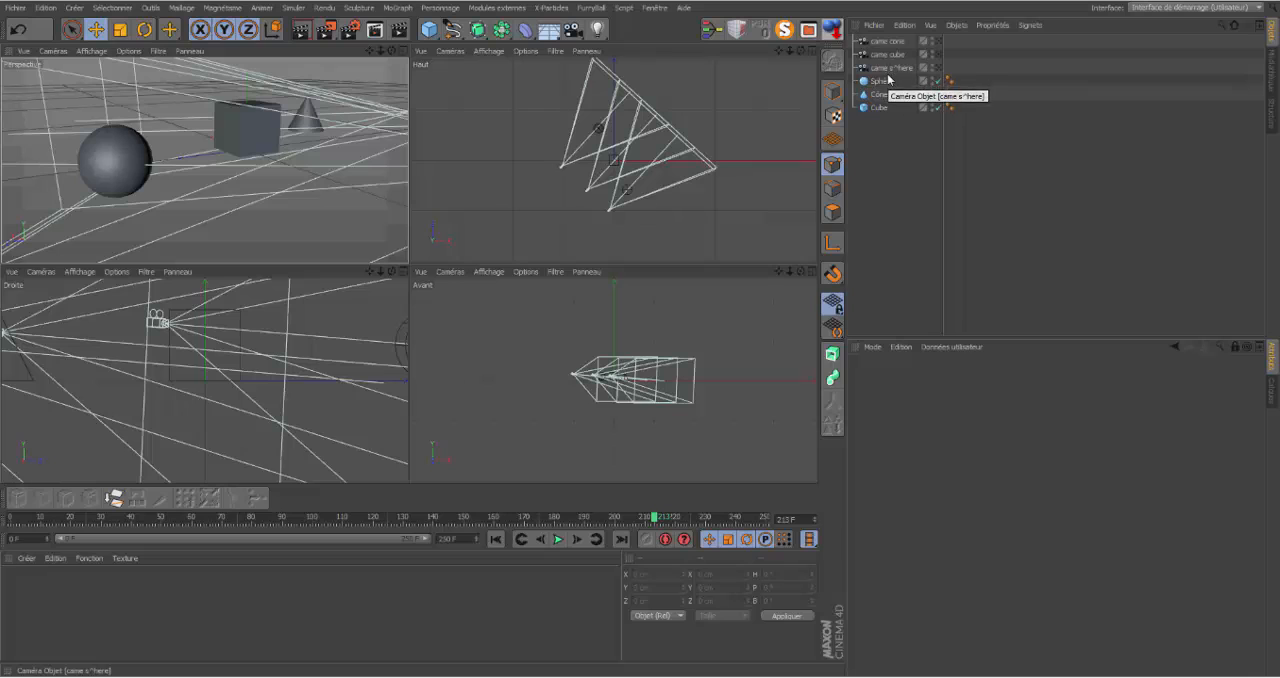
left_click(886, 44)
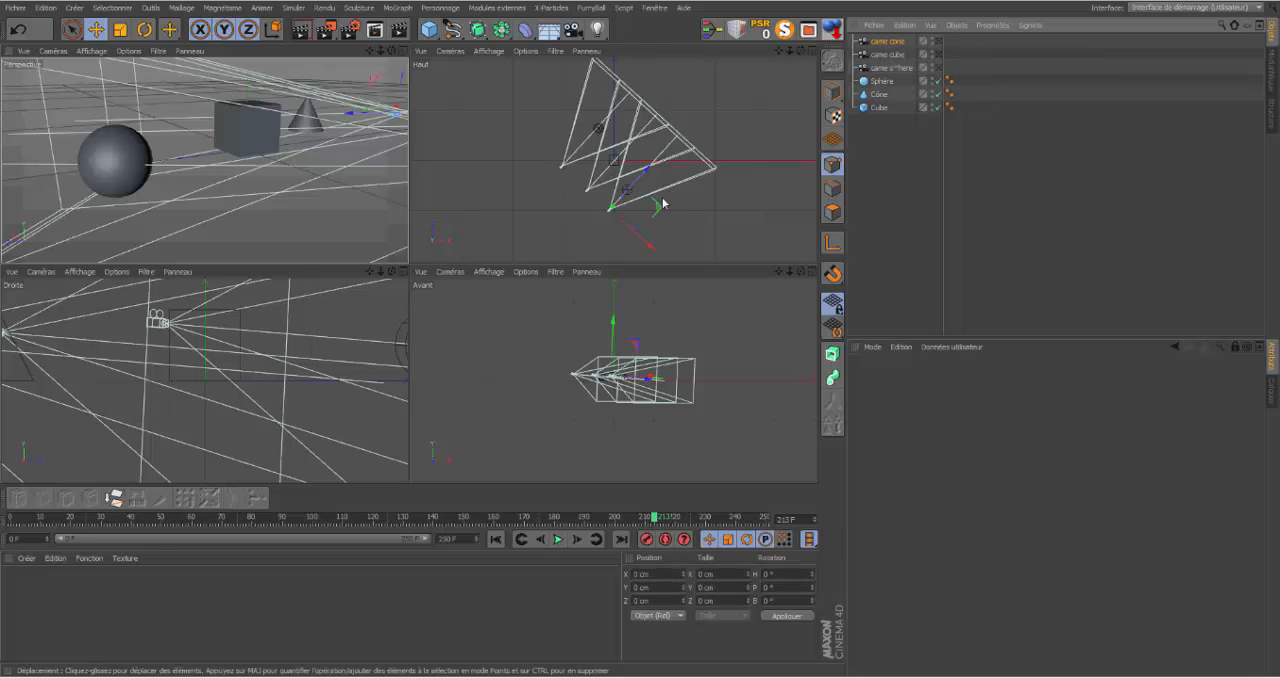
left_click(145, 29)
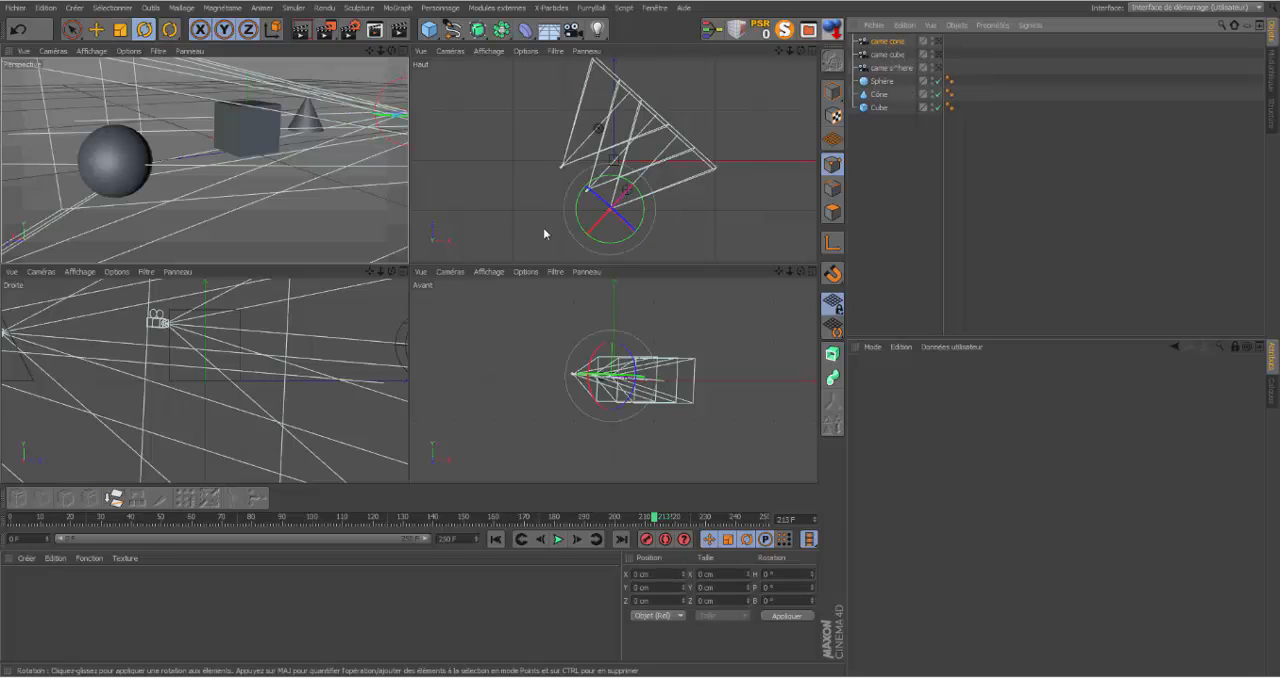
left_click_drag(586, 222, 623, 237)
left_click(97, 30)
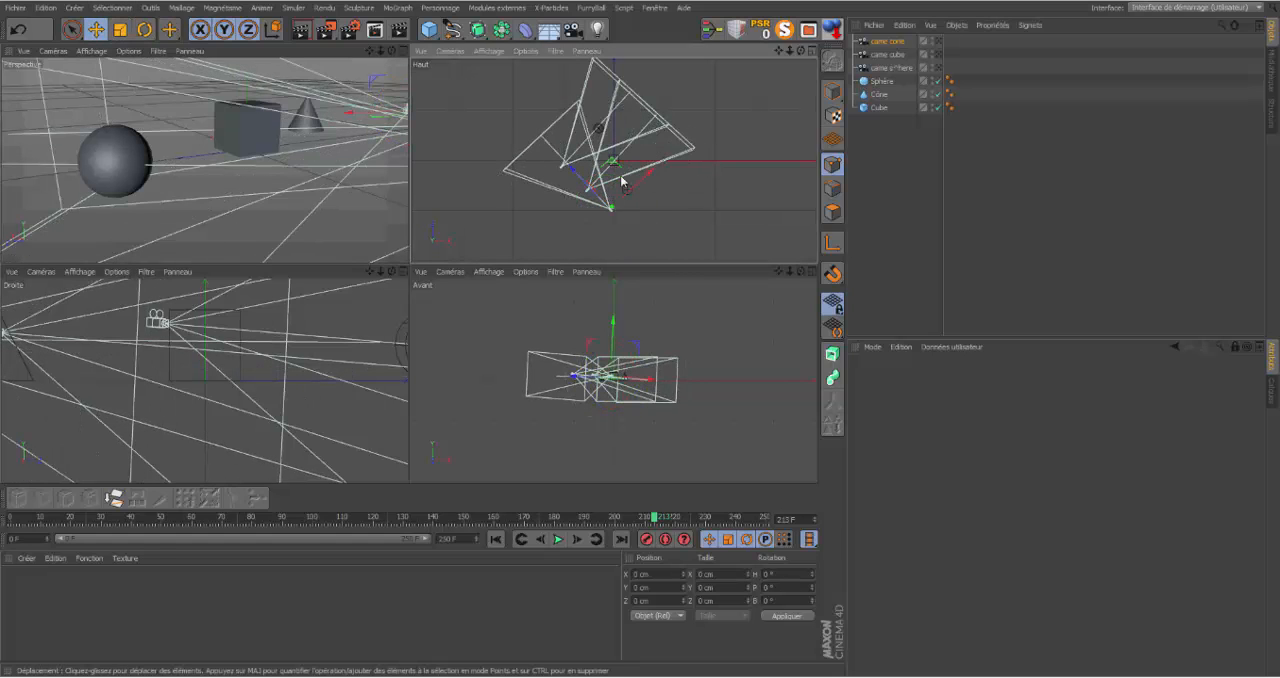
left_click_drag(649, 175, 604, 166)
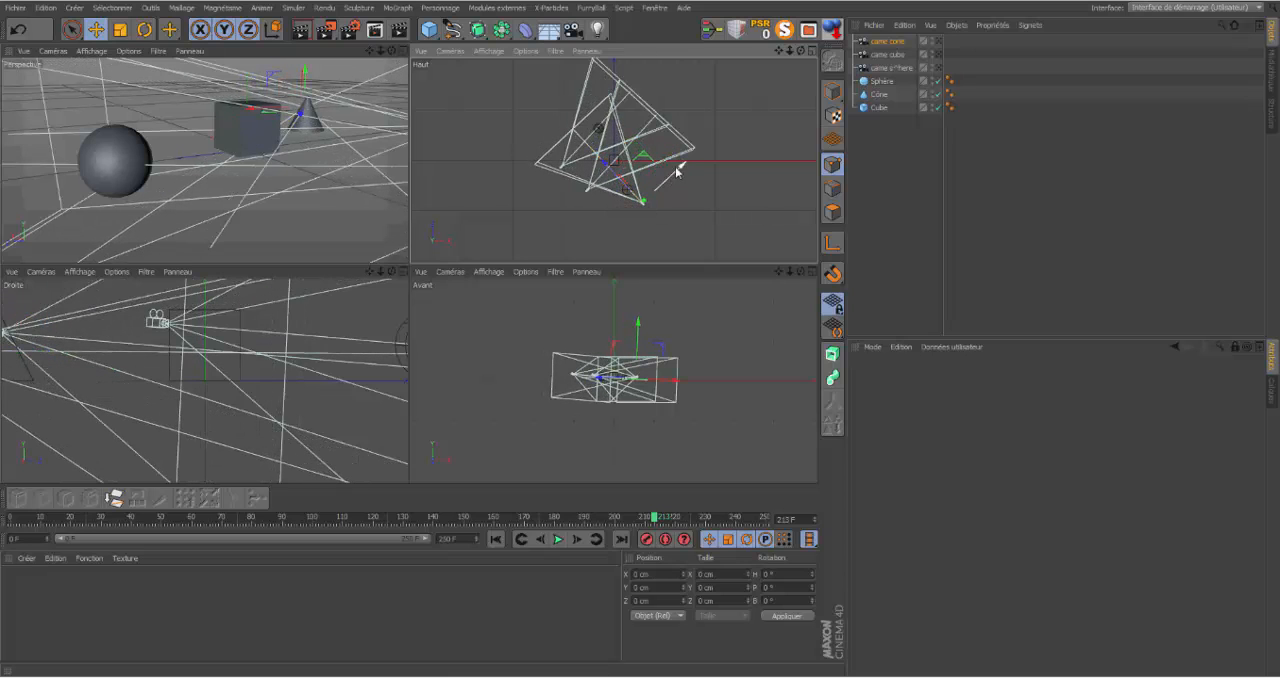
left_click_drag(681, 166, 671, 177)
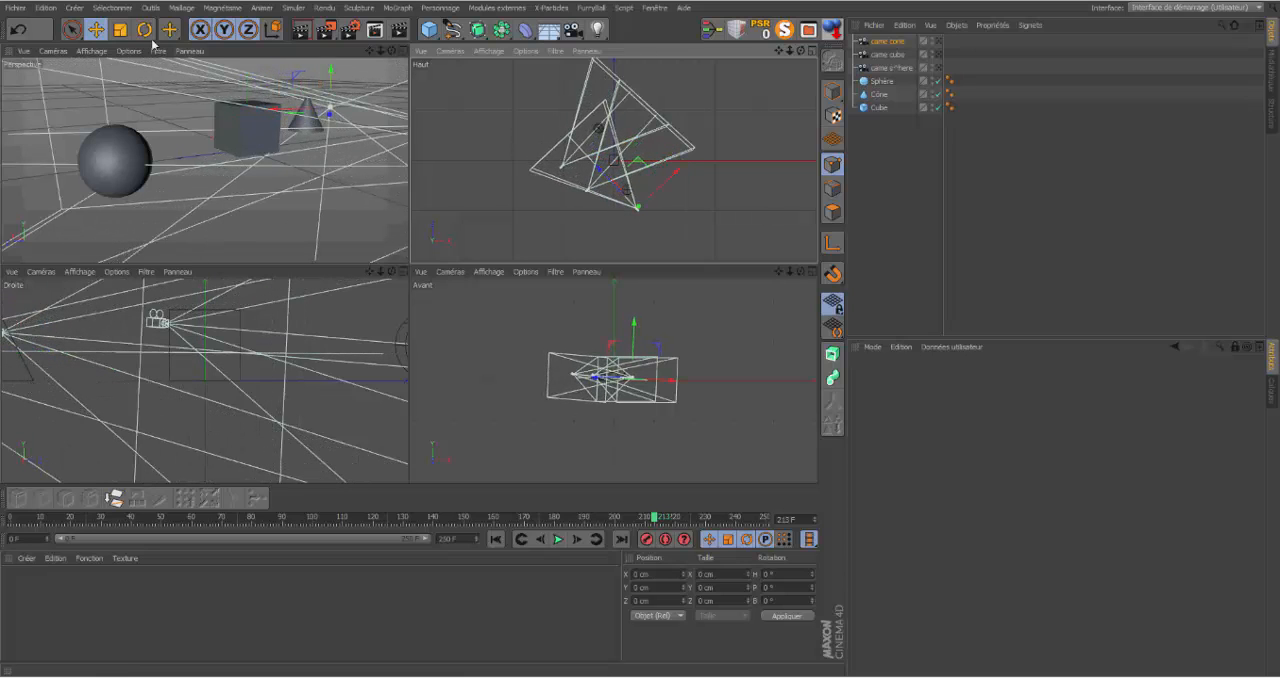
key("r")
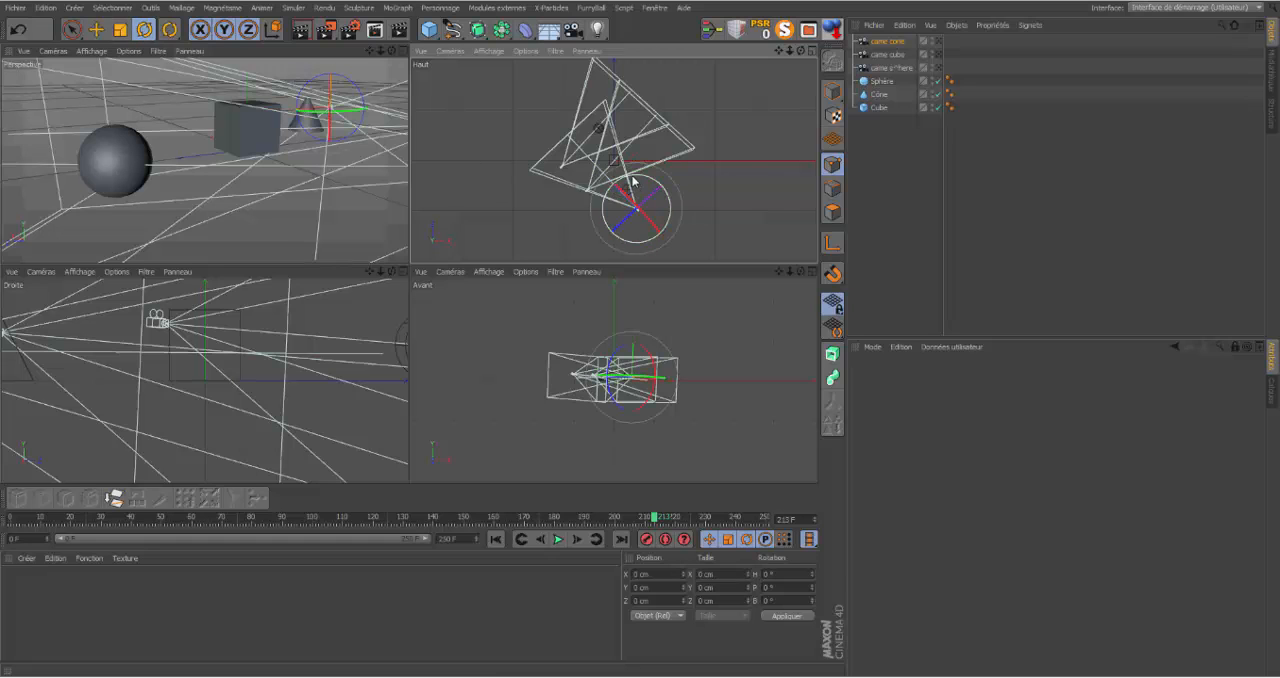
left_click_drag(633, 190, 642, 180)
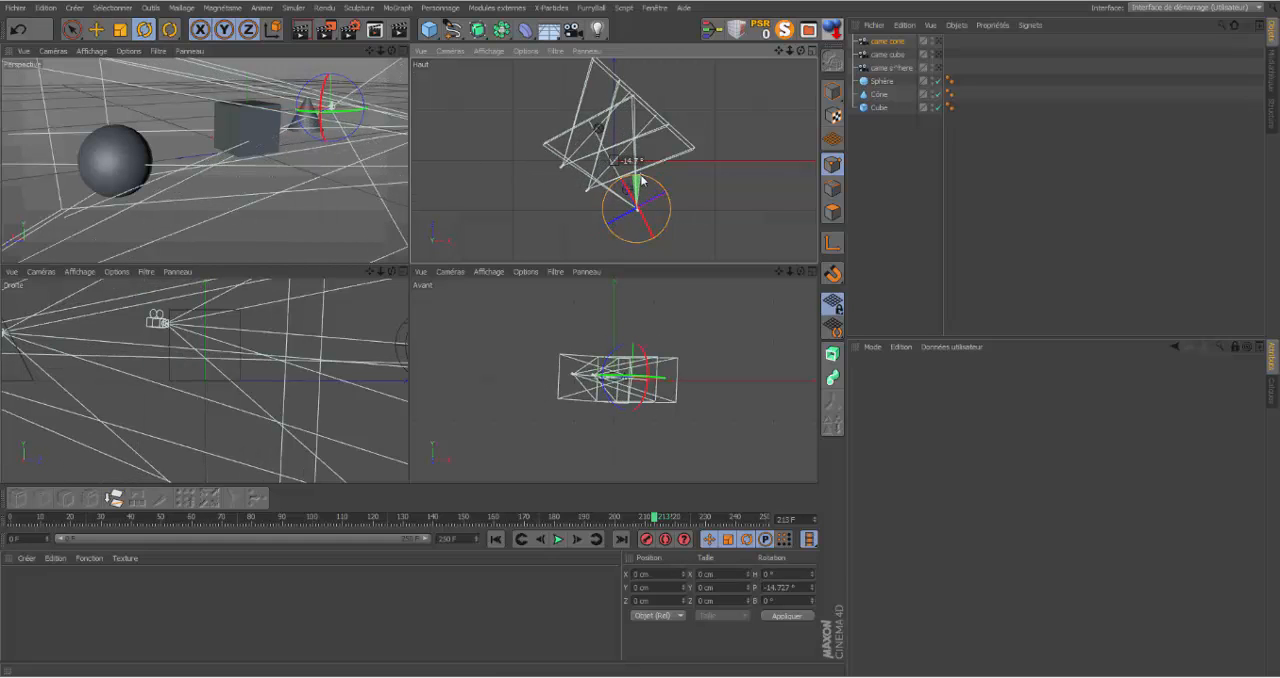
Step: Turn came cube counter-clockwise in the Haut view and move it right, placing it between the other two cameras
left_click(888, 54)
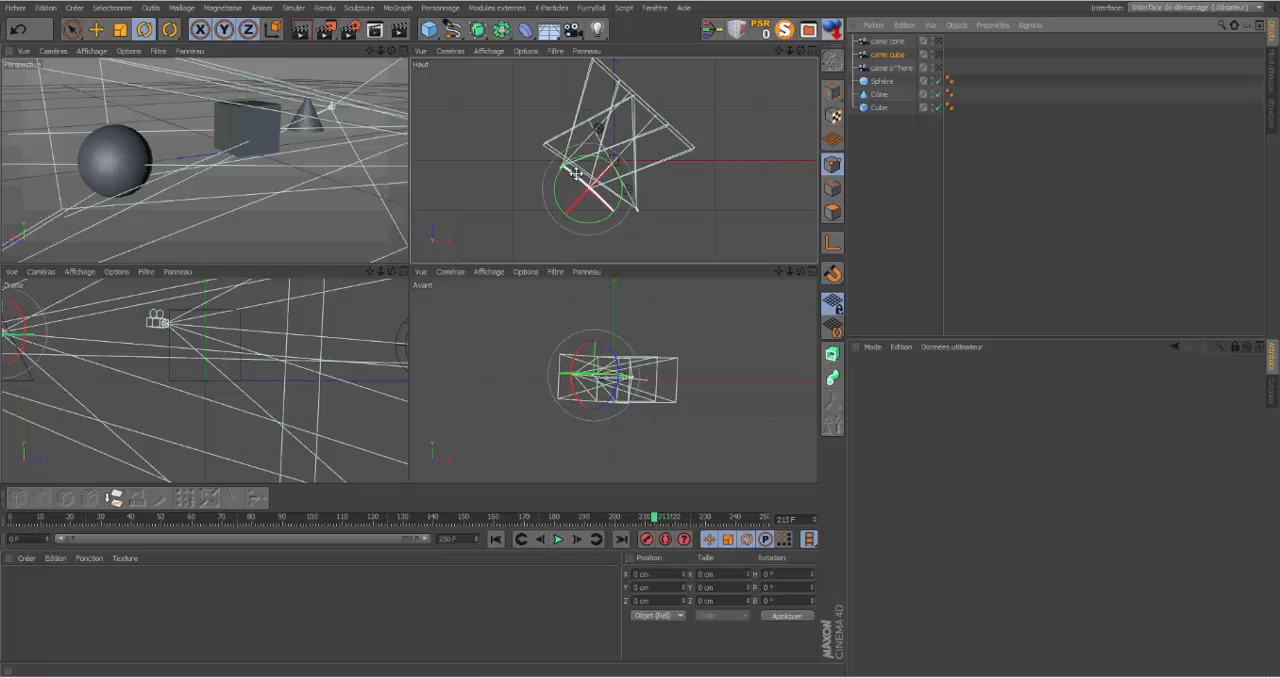
left_click_drag(557, 181, 565, 208)
left_click(96, 29)
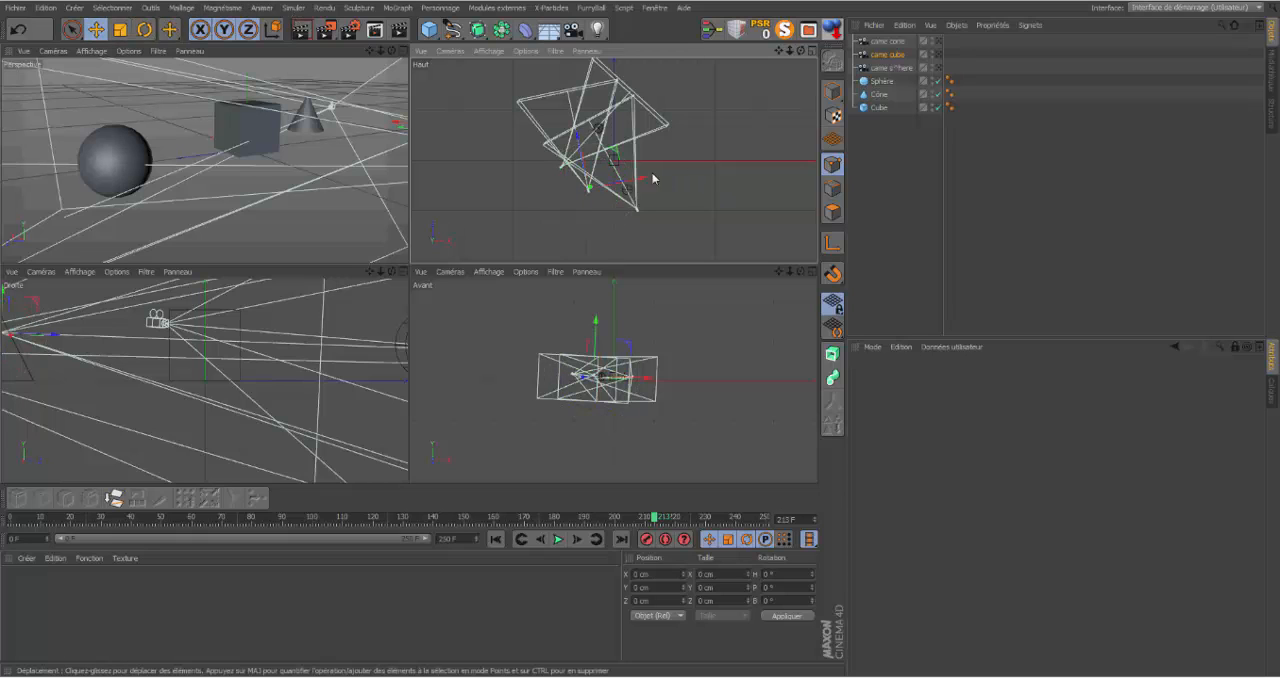
left_click_drag(582, 141, 591, 164)
left_click_drag(652, 200, 679, 202)
left_click_drag(611, 156, 610, 140)
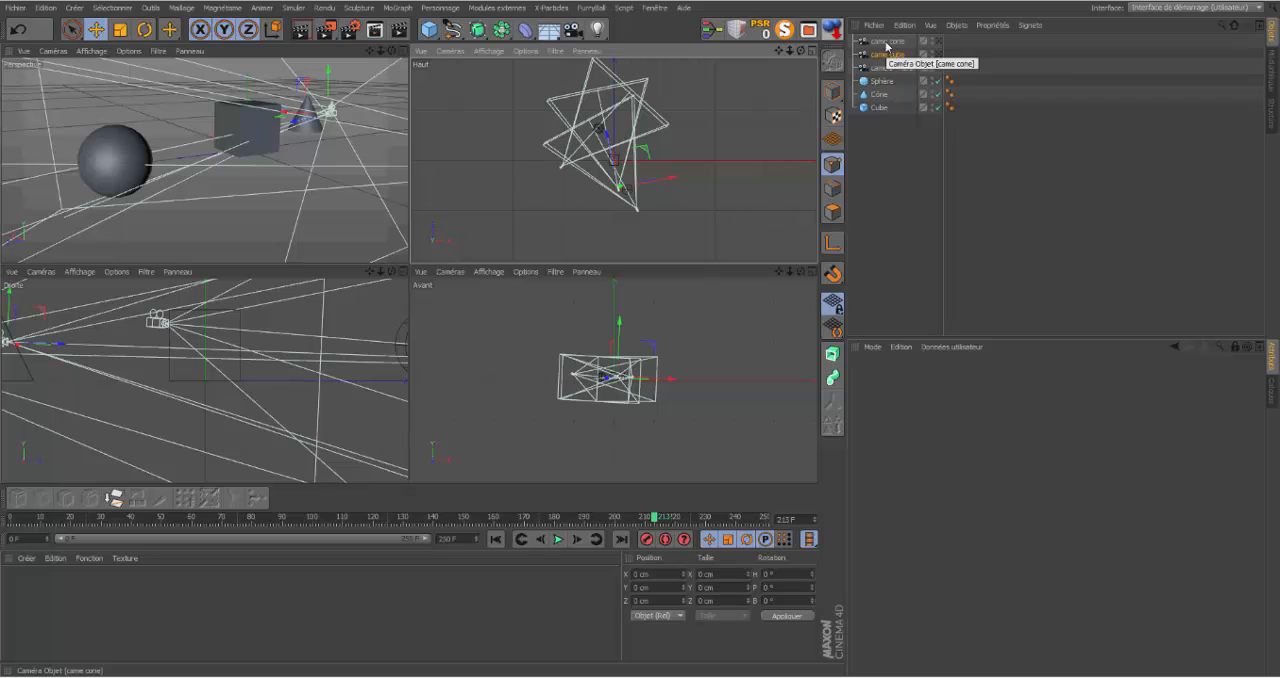
Step: Rotate came sphere about 37° counter-clockwise in the Haut view, move it right beside the other cameras, and clear the selection
left_click(887, 67)
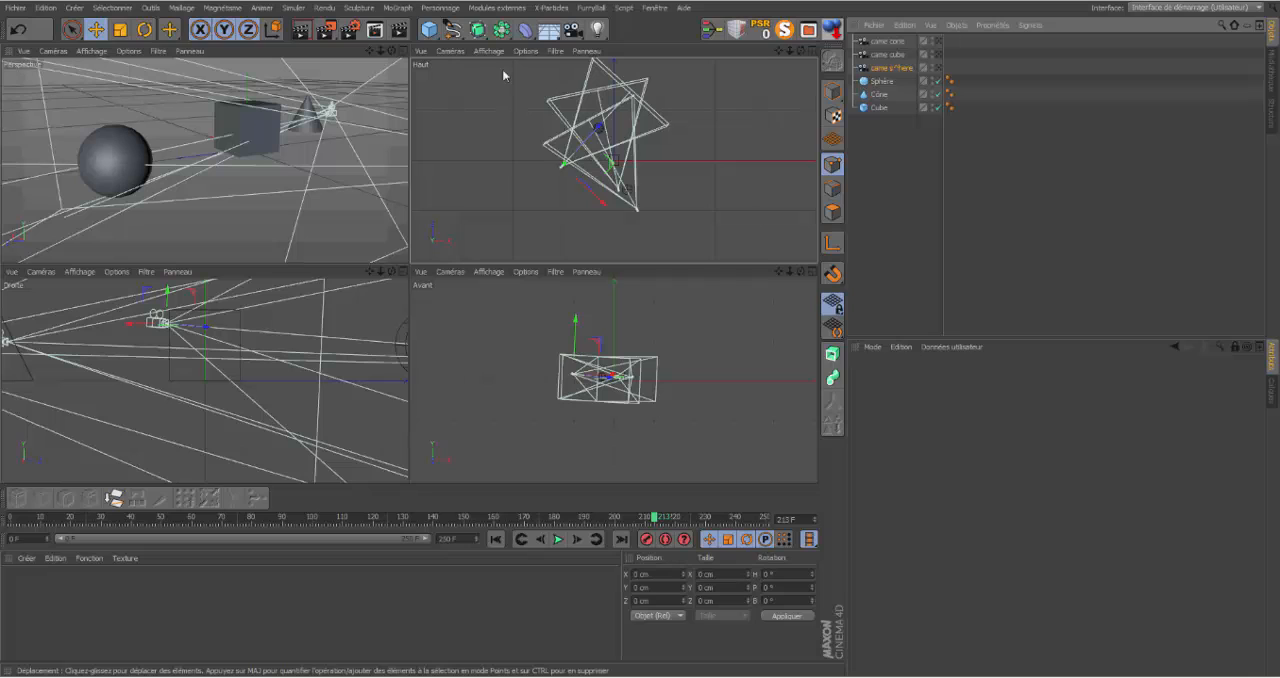
left_click(145, 29)
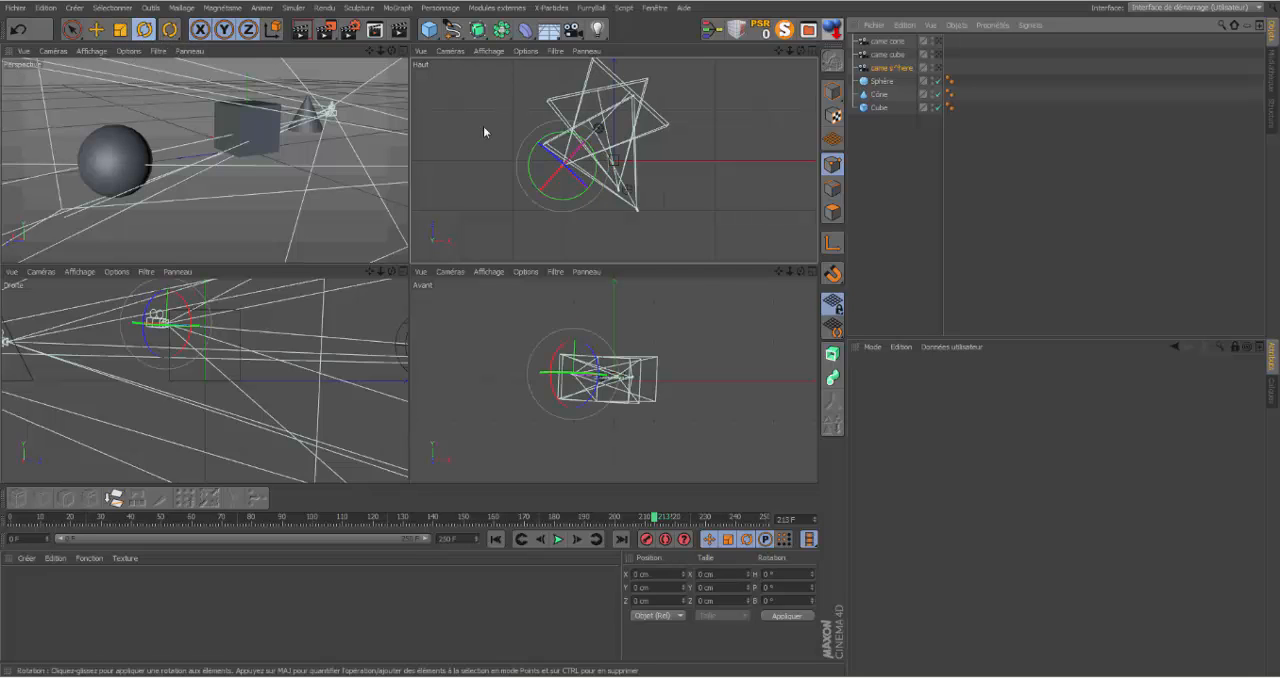
left_click_drag(524, 162, 535, 179)
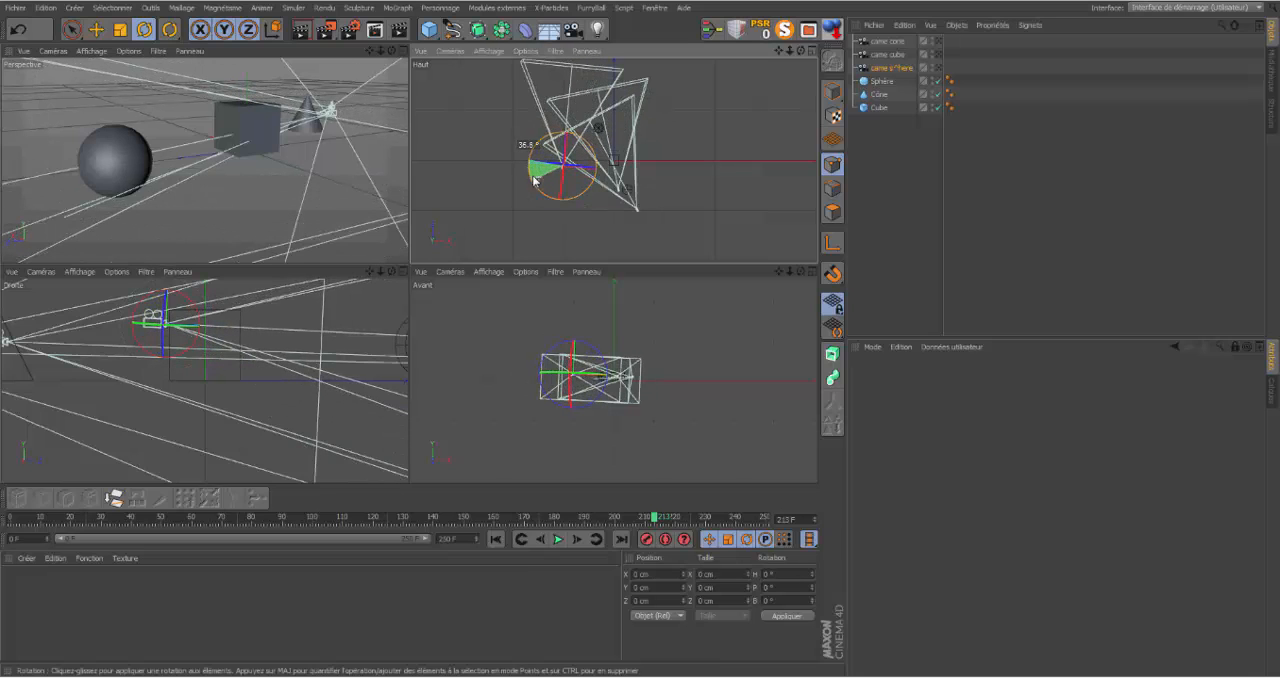
left_click(96, 29)
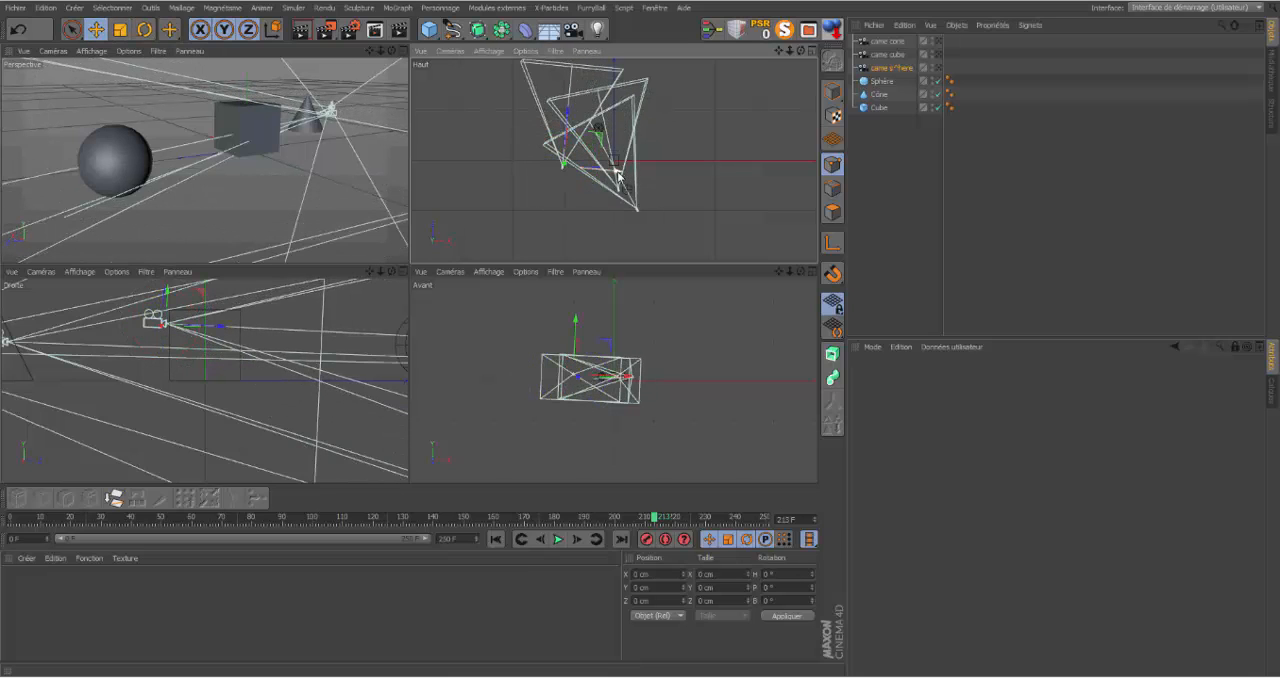
left_click_drag(618, 175, 649, 177)
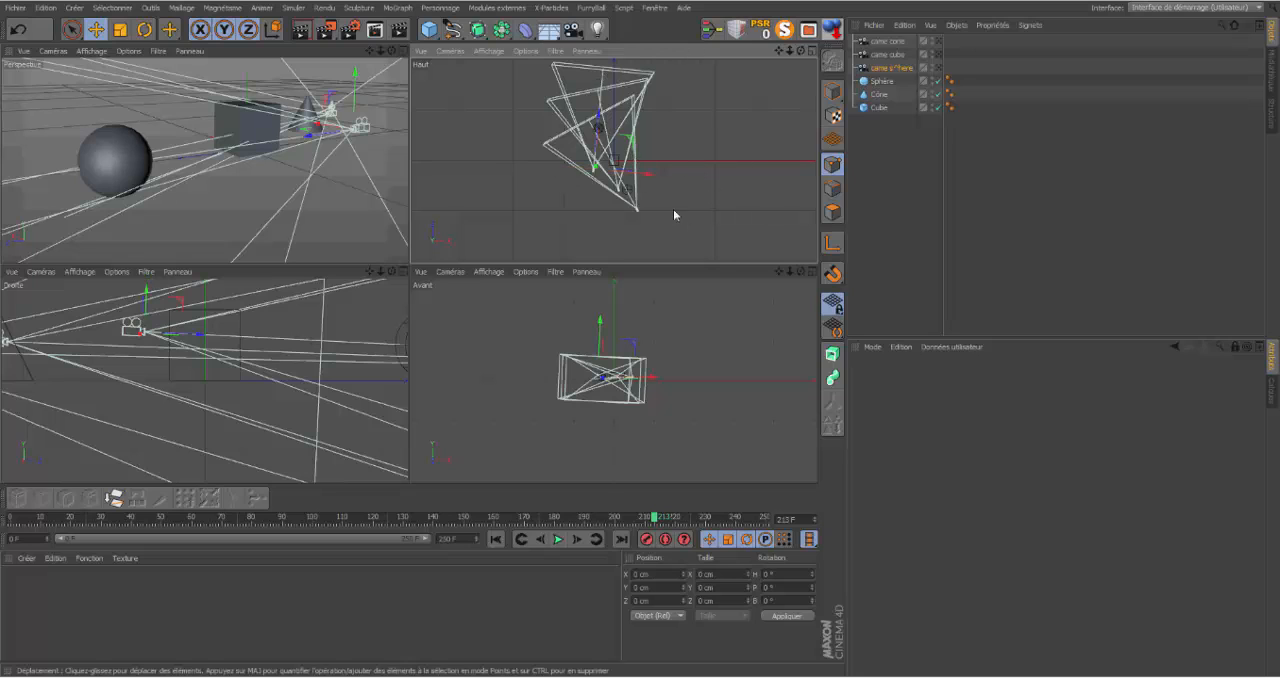
left_click(878, 127)
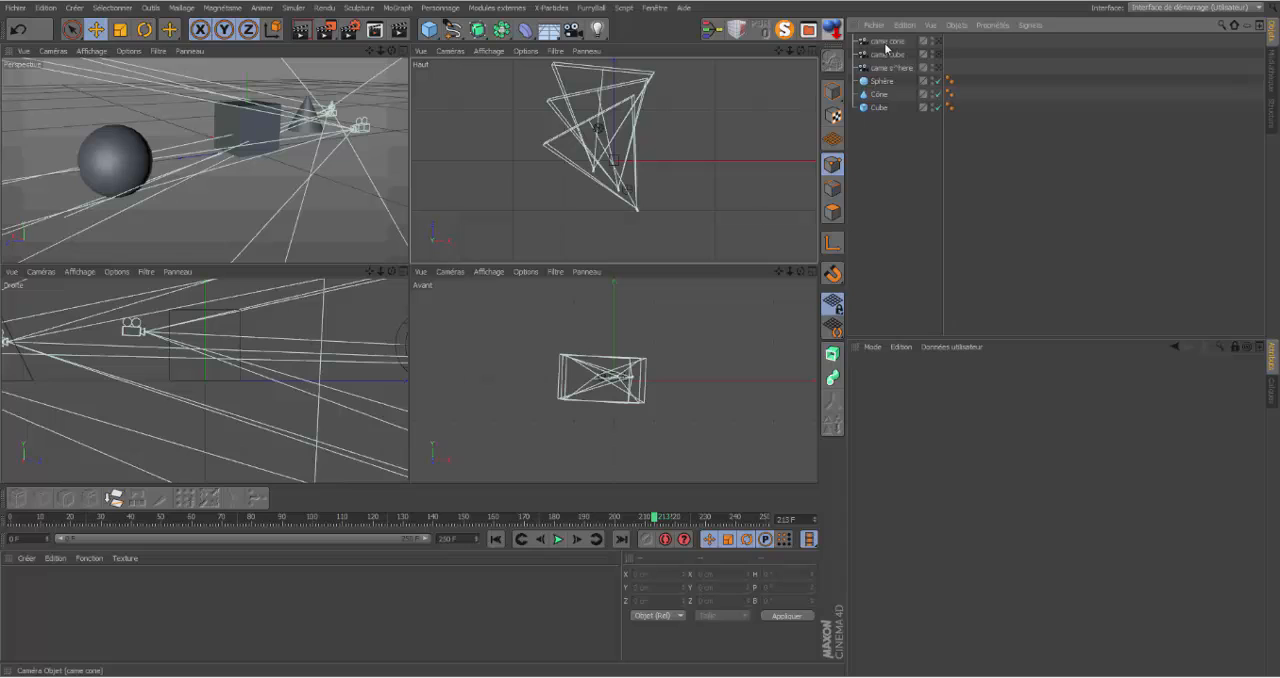
Step: Create a Transition de caméra from came cone, came cube and came sphere
left_click(886, 44)
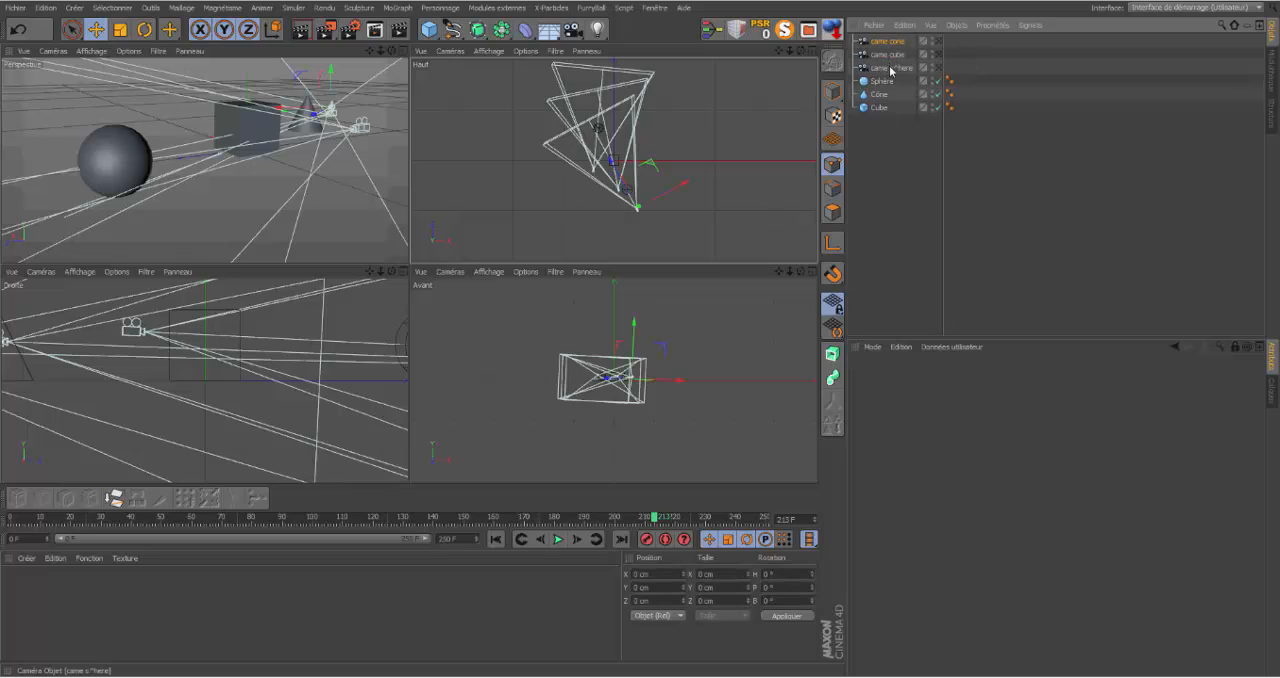
left_click(891, 70, "shift")
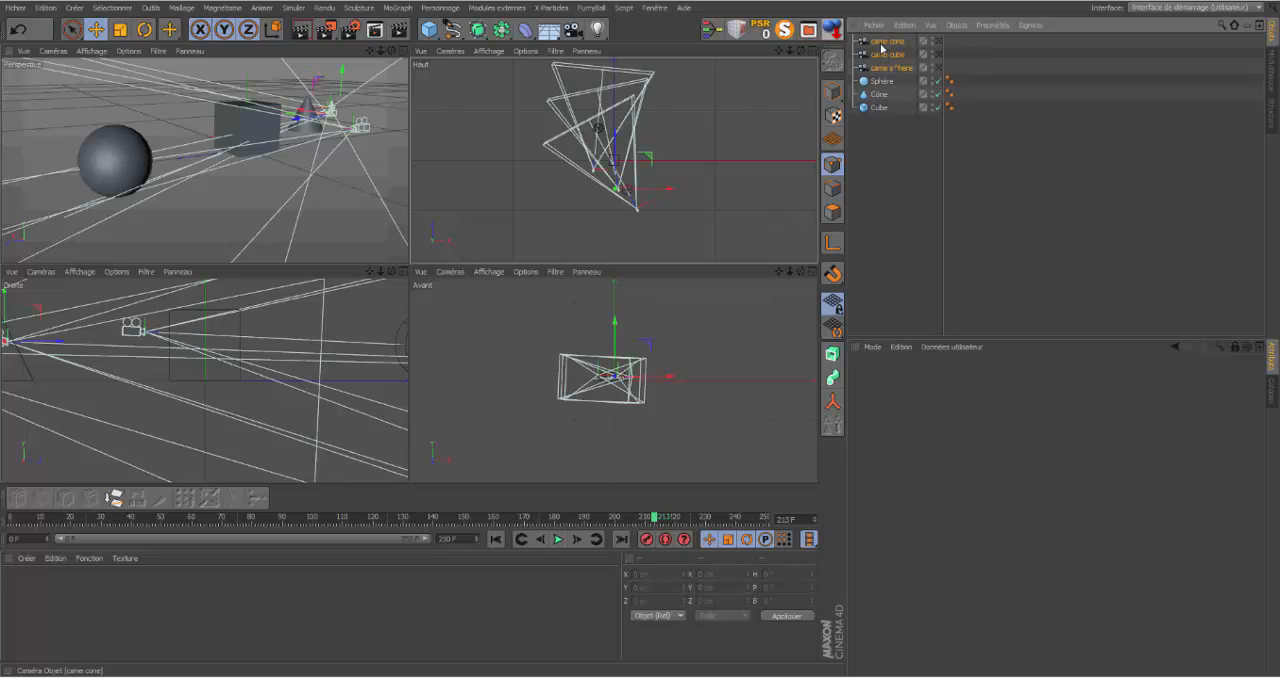
left_click(75, 8)
mouse_move(93, 120)
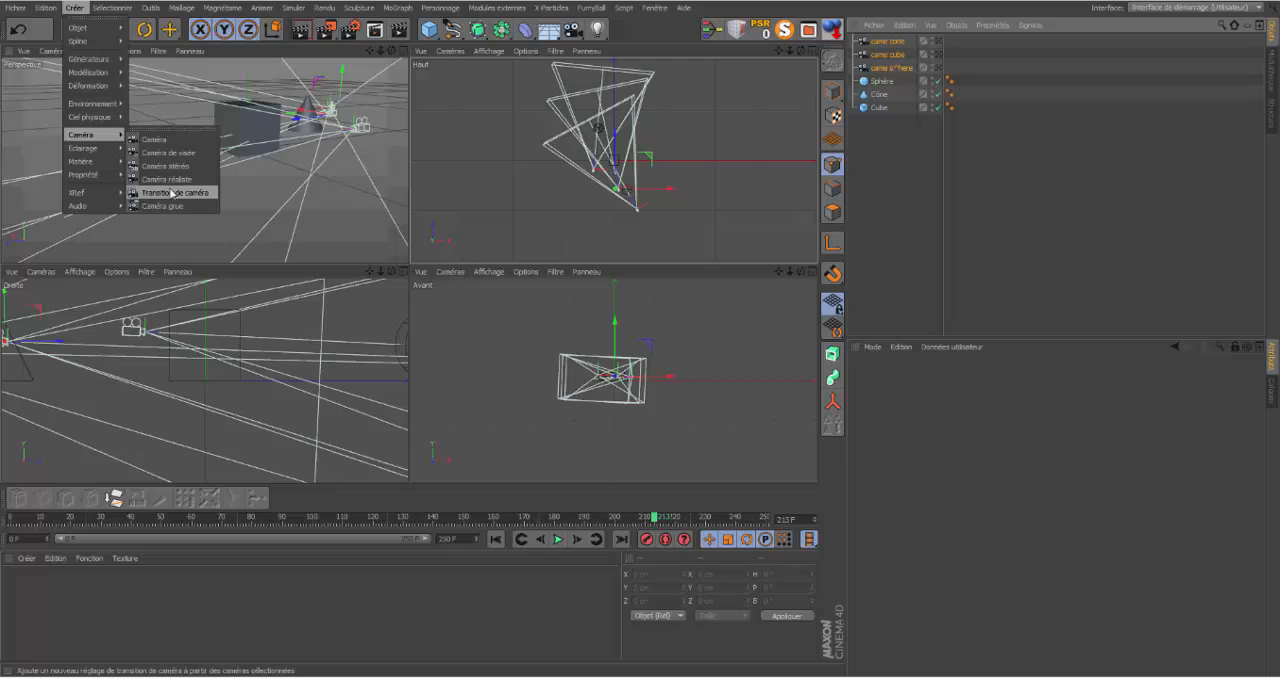
left_click(176, 193)
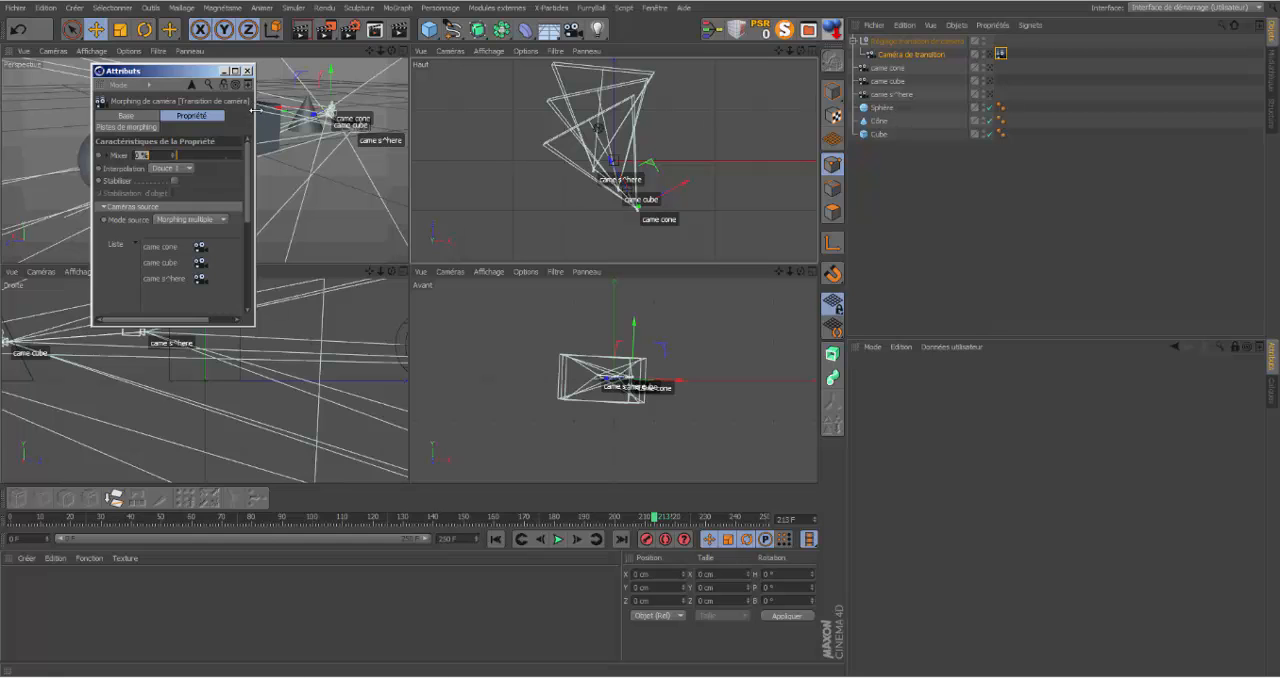
Step: Widen the floating Attributs window and move it clear of the viewports
left_click_drag(256, 110, 352, 110)
left_click_drag(272, 75, 344, 96)
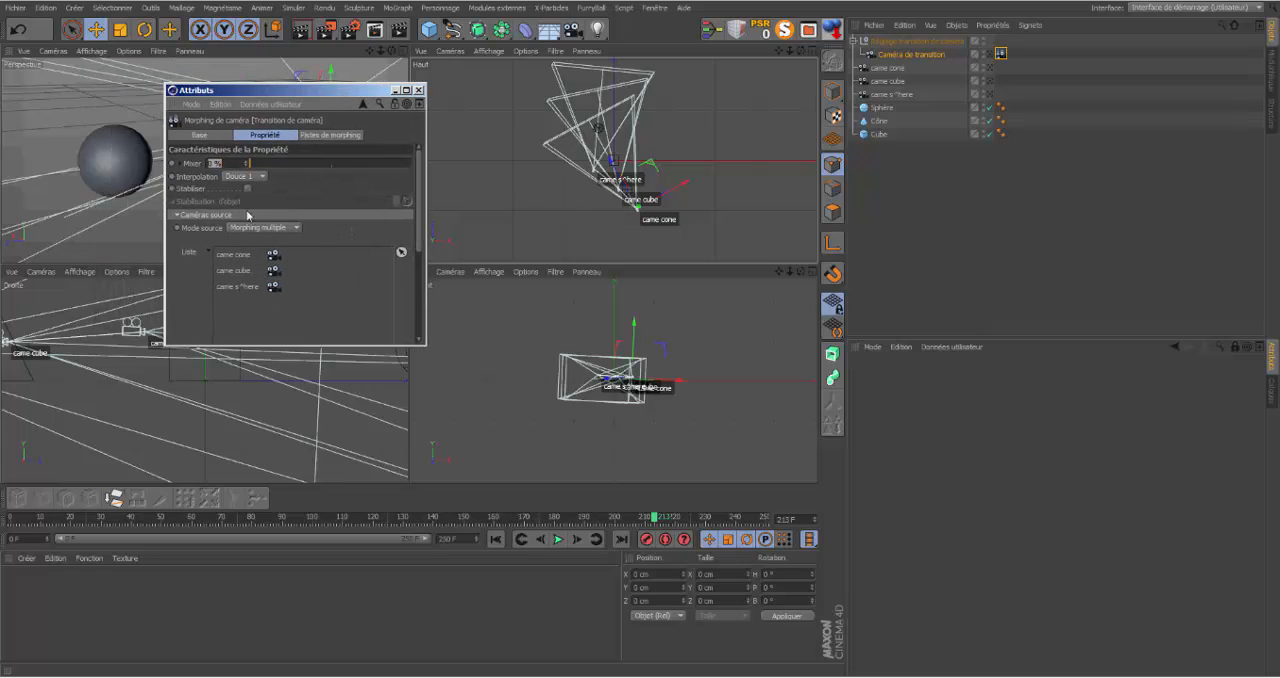
left_click_drag(268, 95, 930, 274)
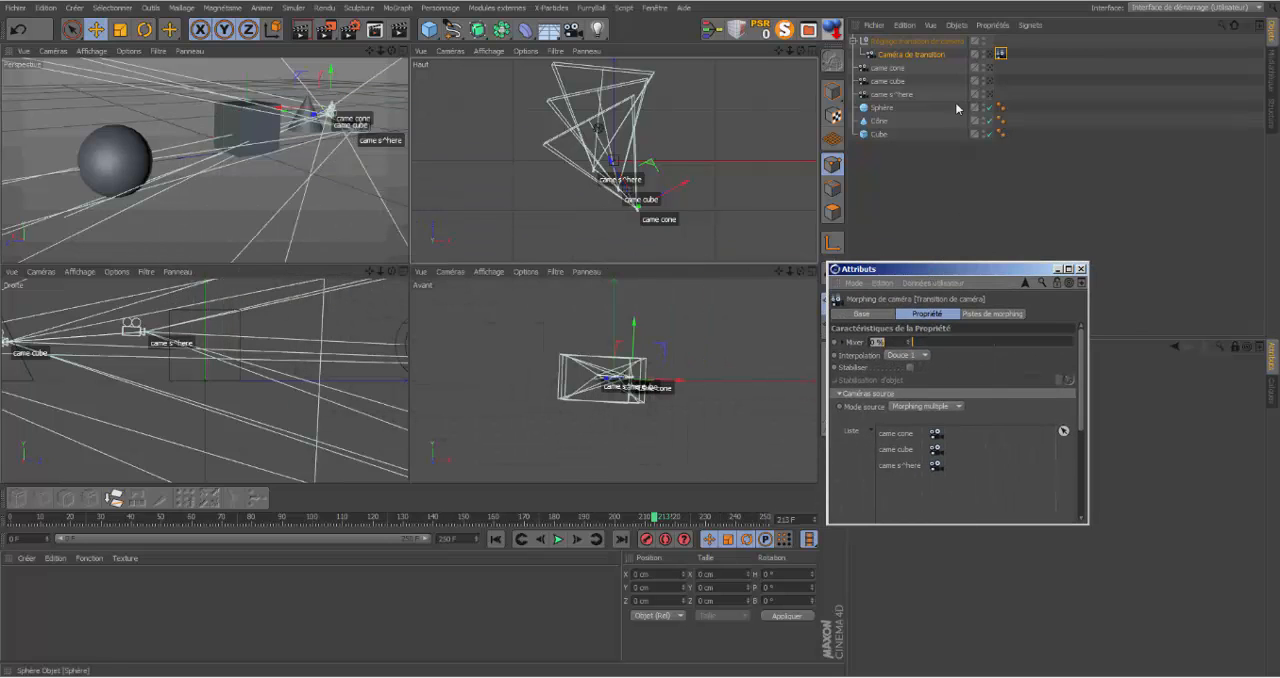
Step: Look through Caméra de transition in the Perspective view and raise its Mixer value to about 17.3 %
left_click(993, 54)
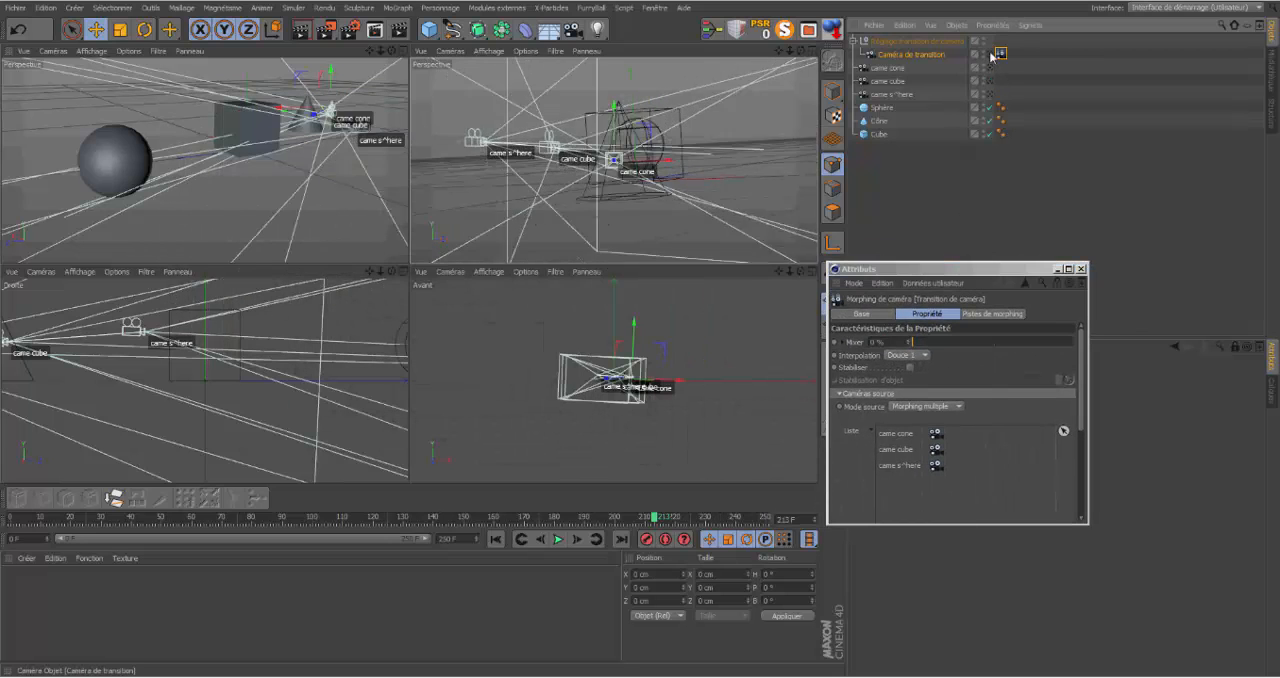
left_click(996, 54)
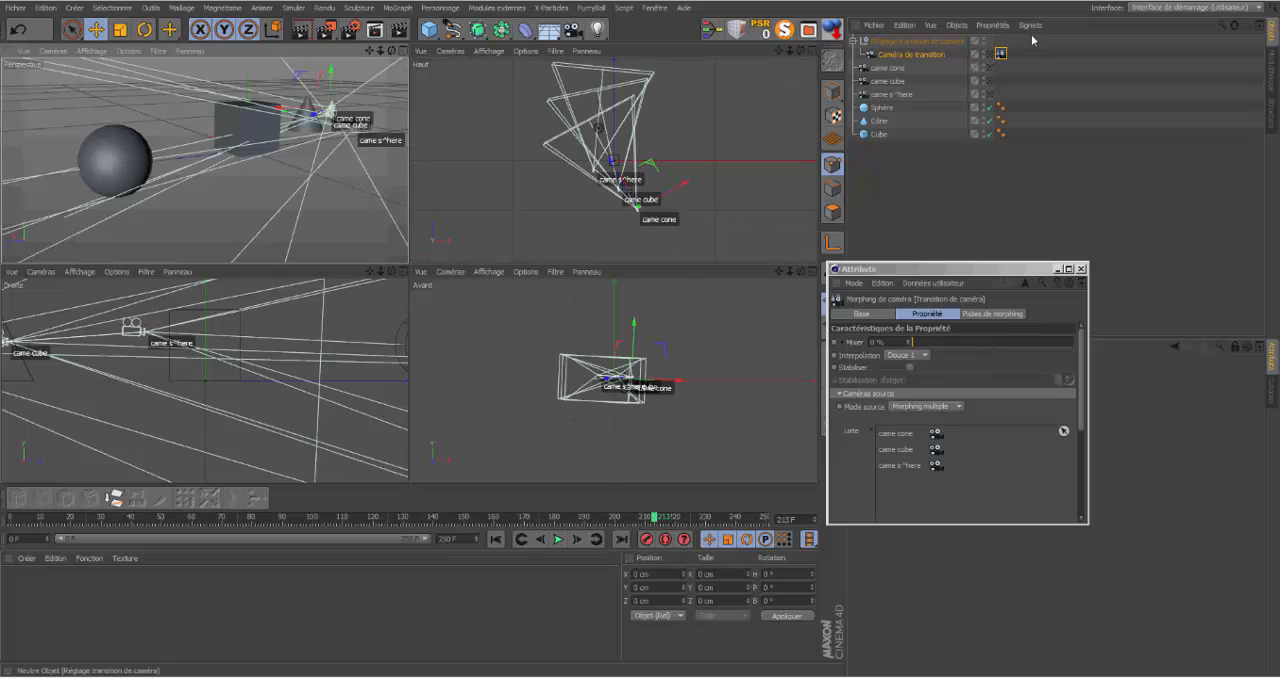
left_click(993, 54)
left_click(993, 54)
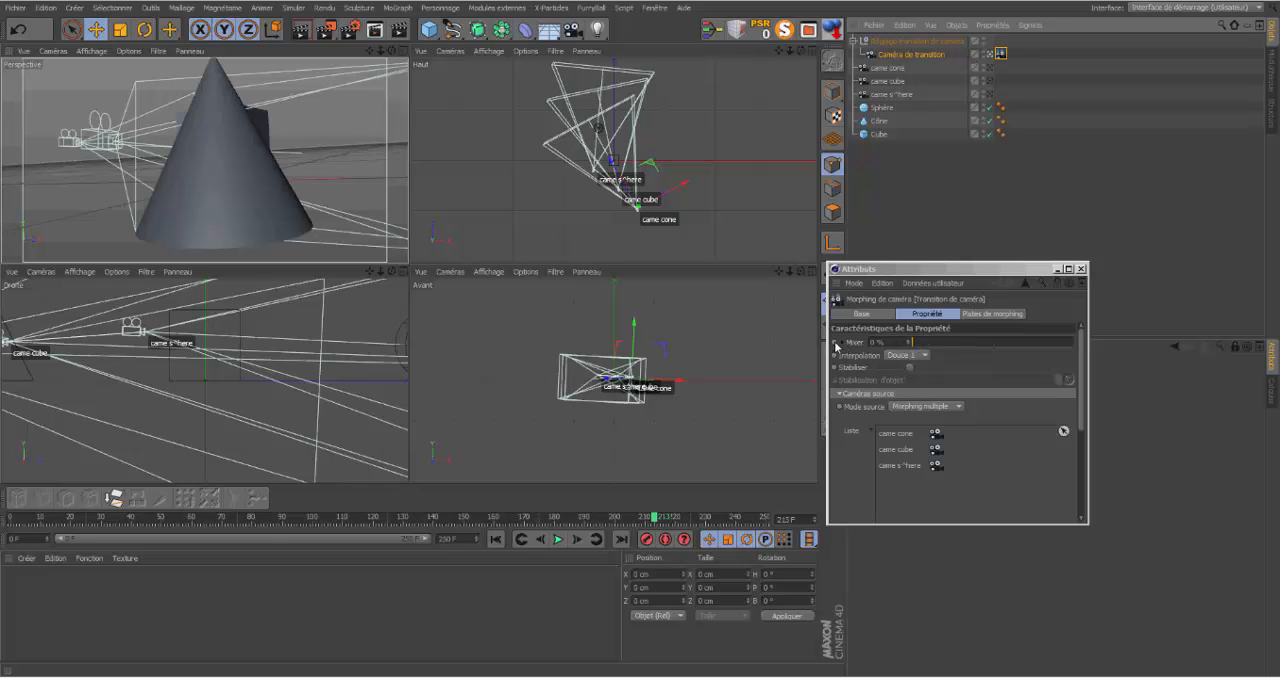
left_click_drag(912, 346, 940, 358)
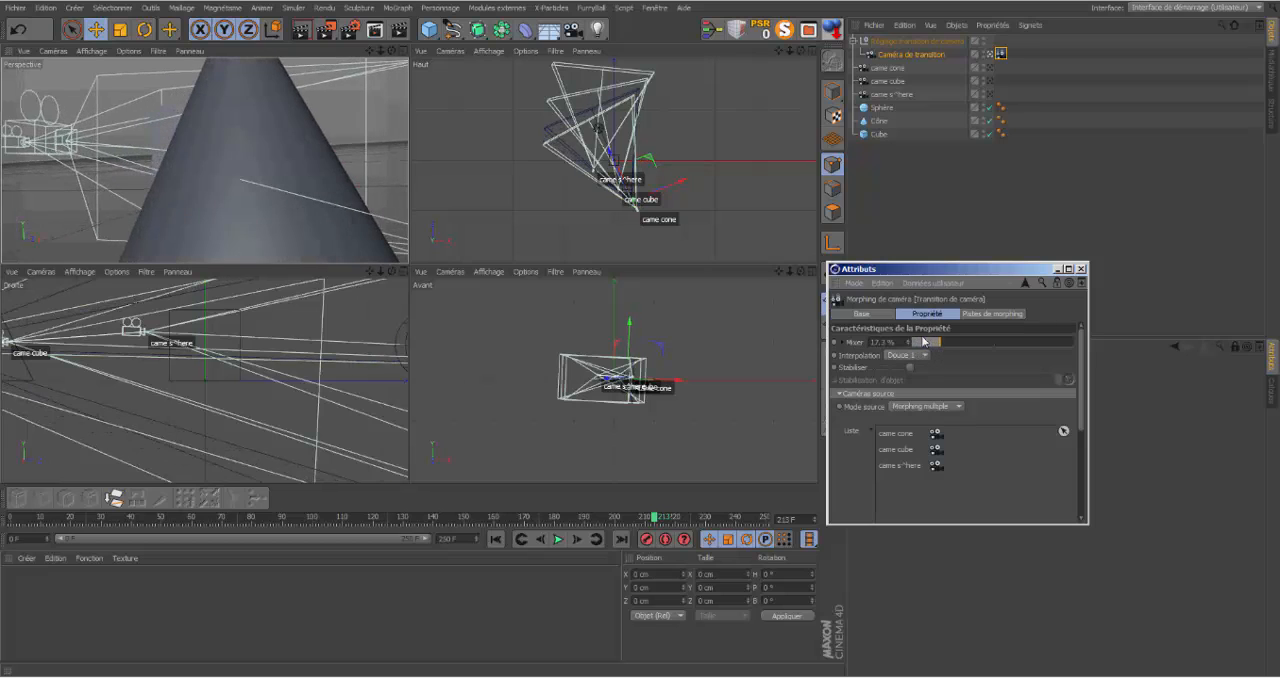
Step: Add a Cible tag to the came cube camera
left_click(888, 80)
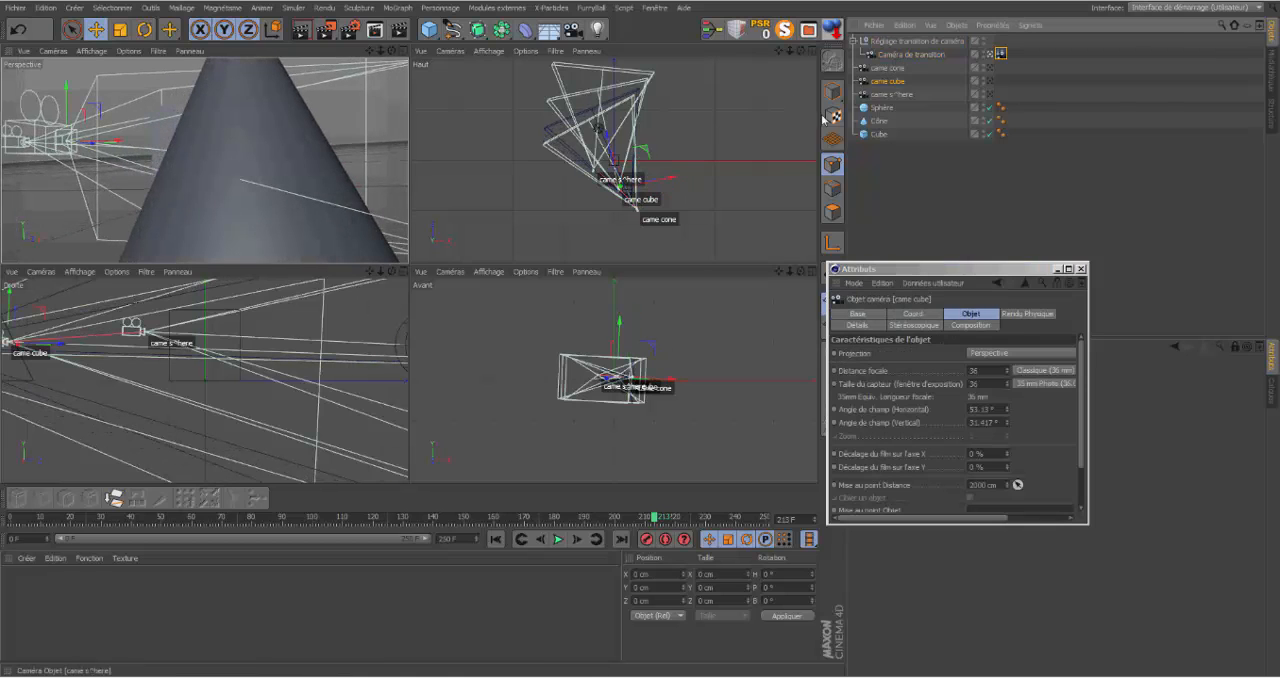
right_click(888, 80)
mouse_move(955, 82)
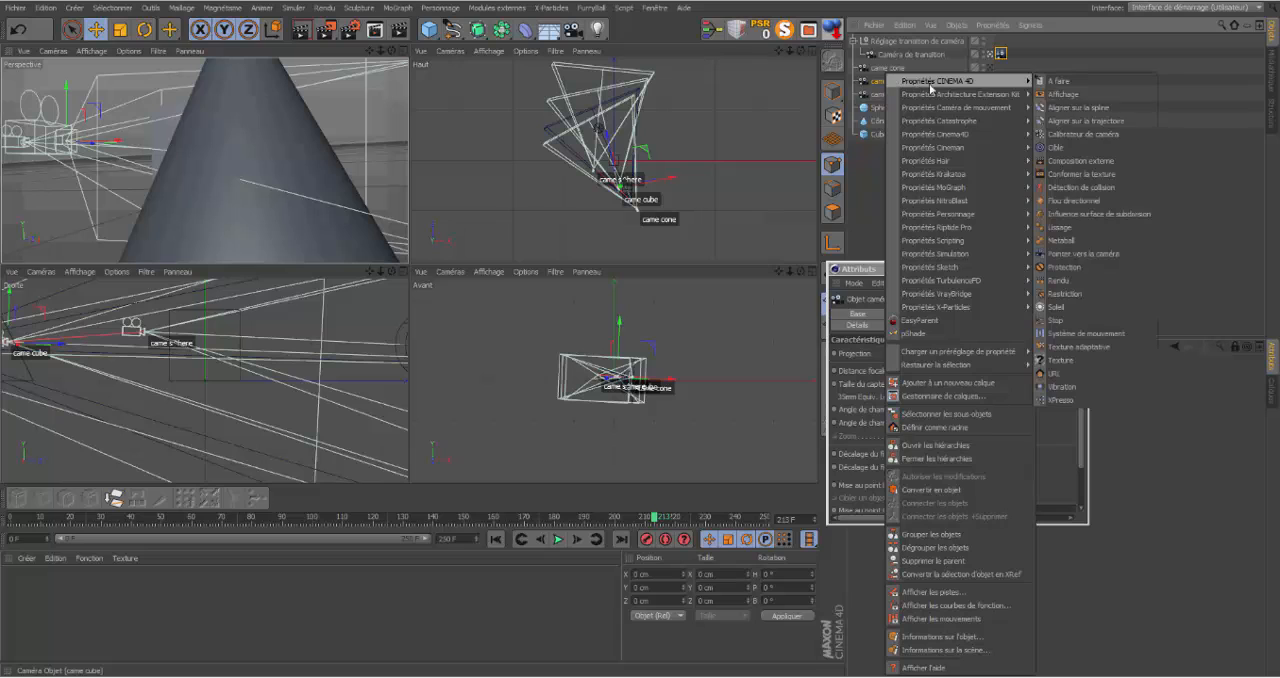
left_click(1056, 147)
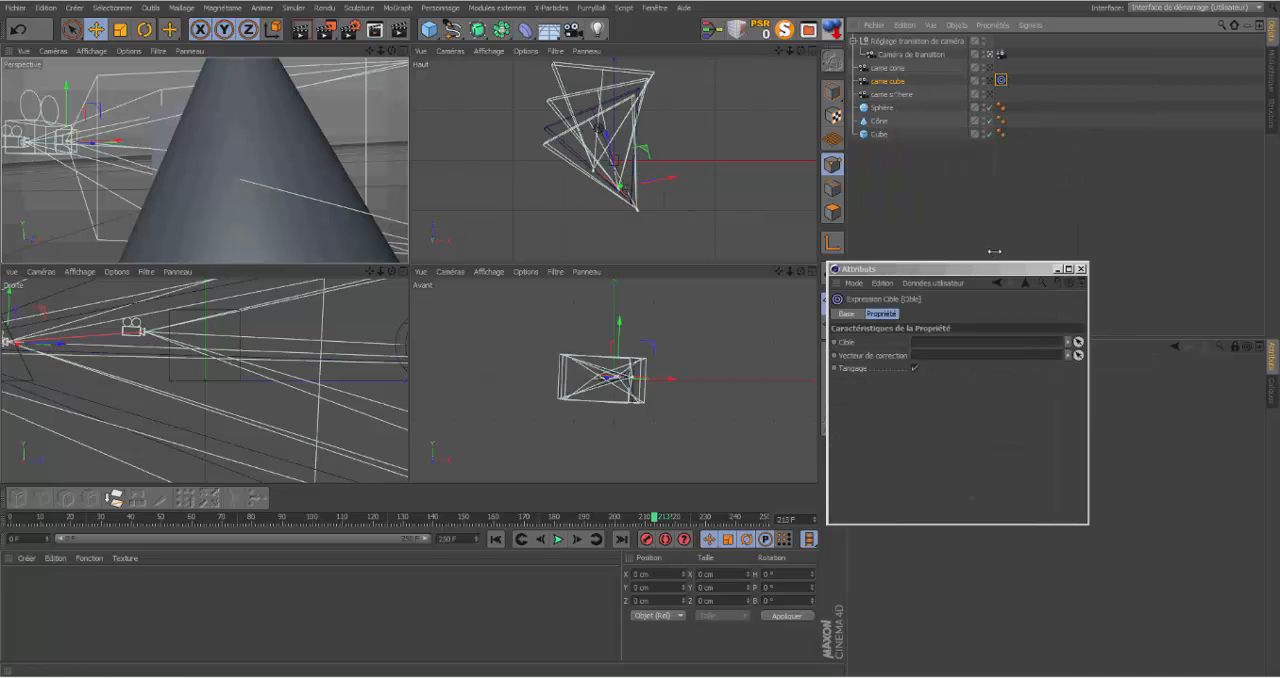
Step: Move the floating Attributs window clear and assign the Cube object as the target of came cube's Cible tag
left_click(754, 251)
left_click_drag(937, 271, 606, 242)
left_click(1001, 80)
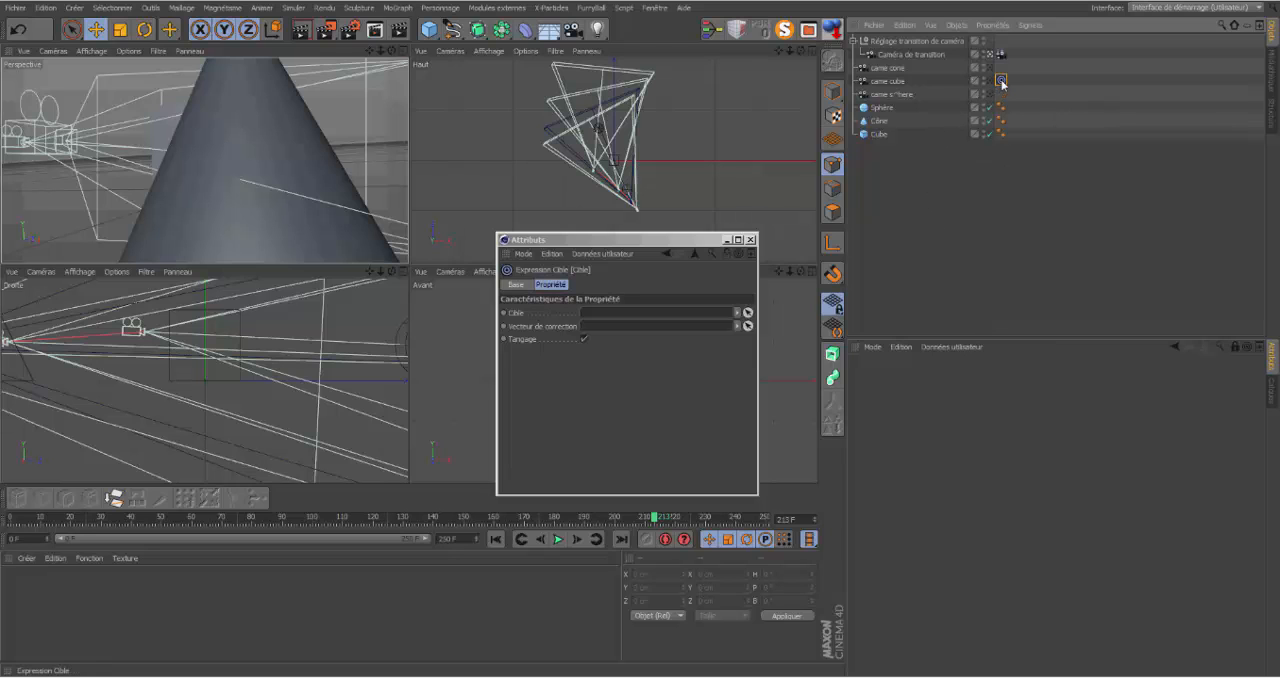
left_click_drag(665, 243, 1084, 349)
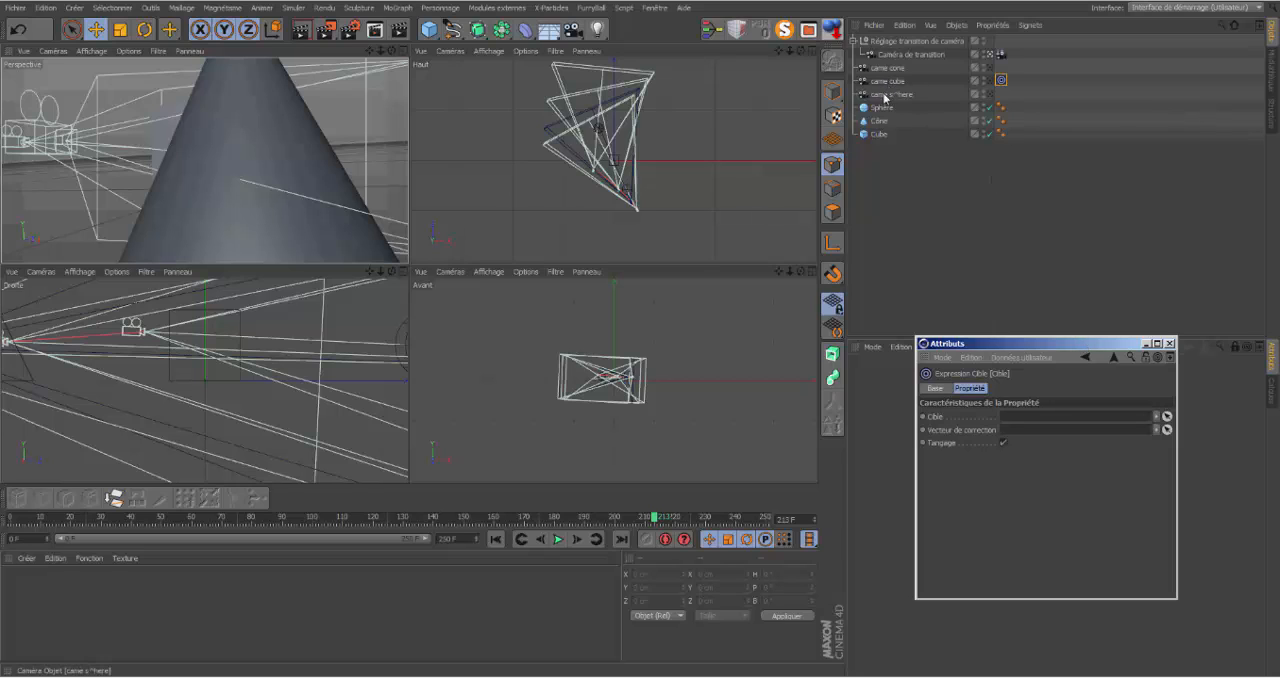
left_click_drag(877, 135, 1008, 424)
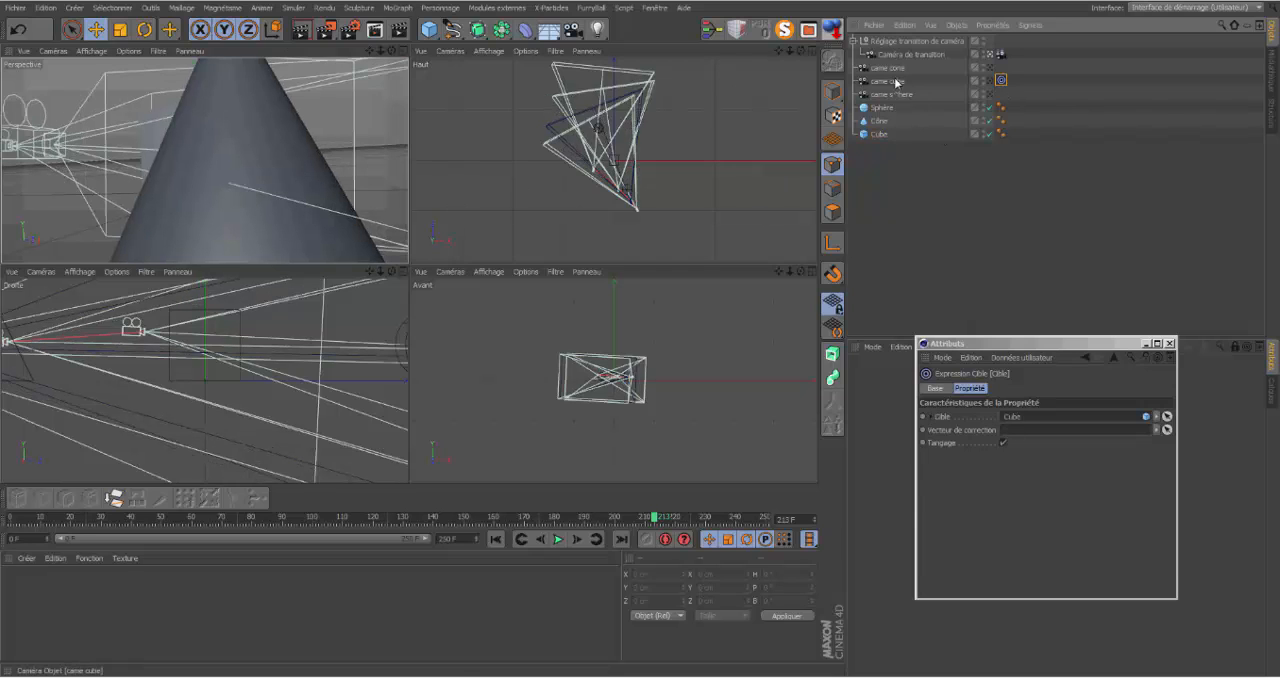
Step: Move came cube in the Haut view away from the other cameras, to the far side of came sphere from came cone
left_click(612, 138)
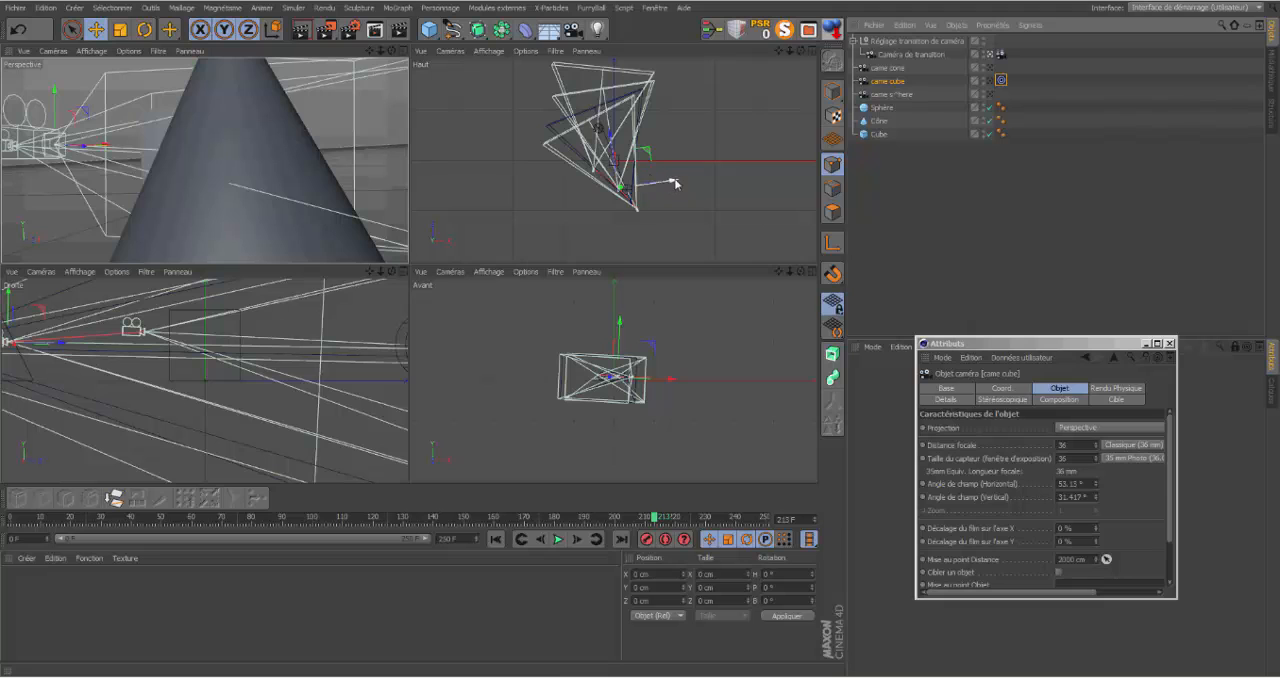
left_click_drag(673, 181, 572, 224)
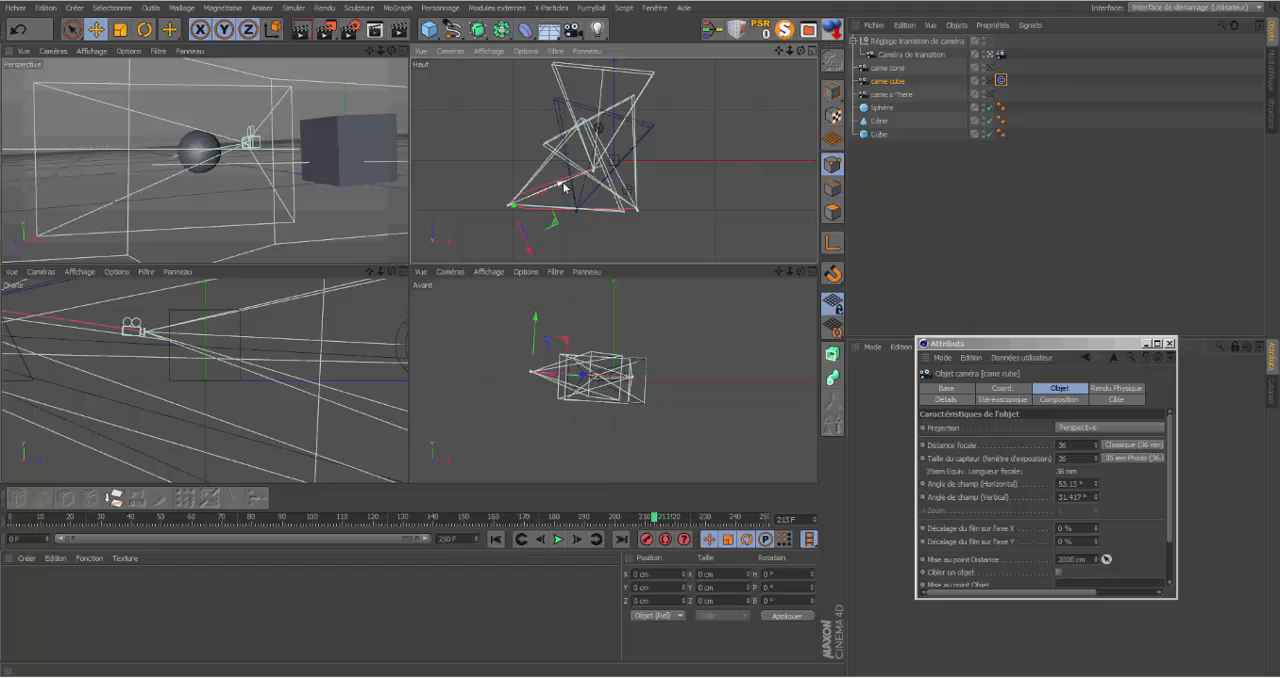
mouse_move(558, 186)
left_mouse_down()
mouse_move(549, 191)
mouse_move(566, 186)
left_mouse_up()
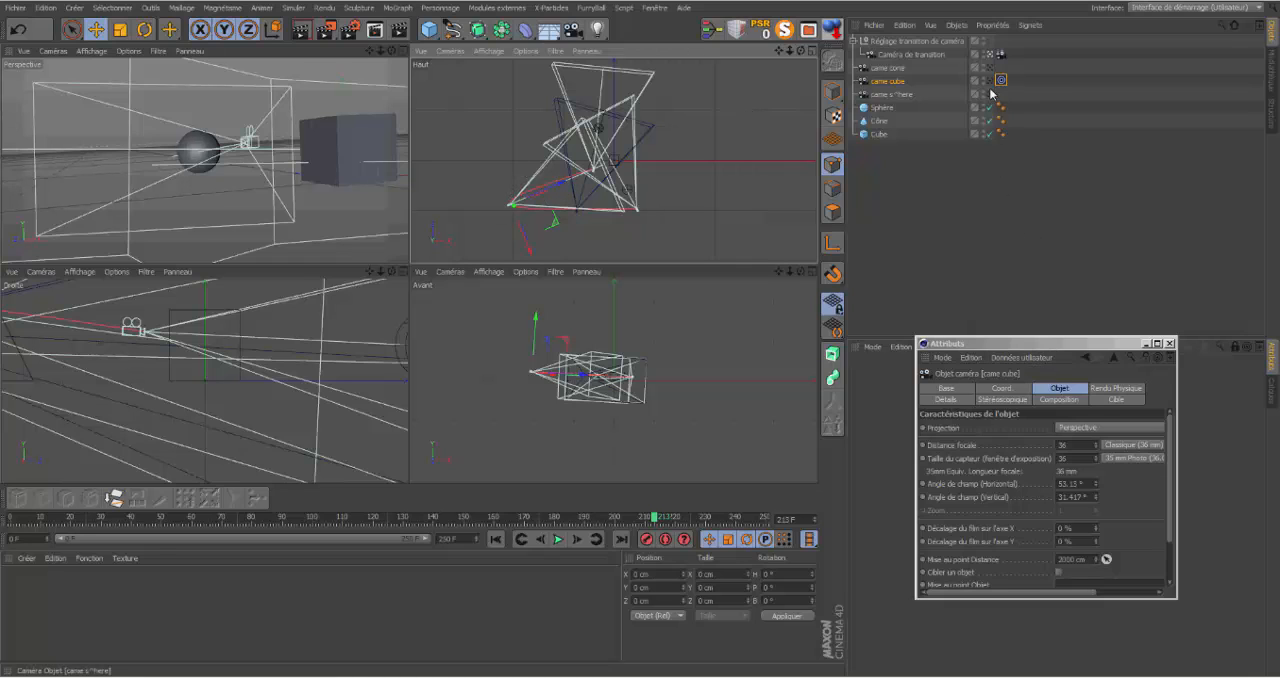
Step: Show the Transition de caméra properties of Caméra de transition and raise Mixer to about 21.1 %
left_click(942, 55)
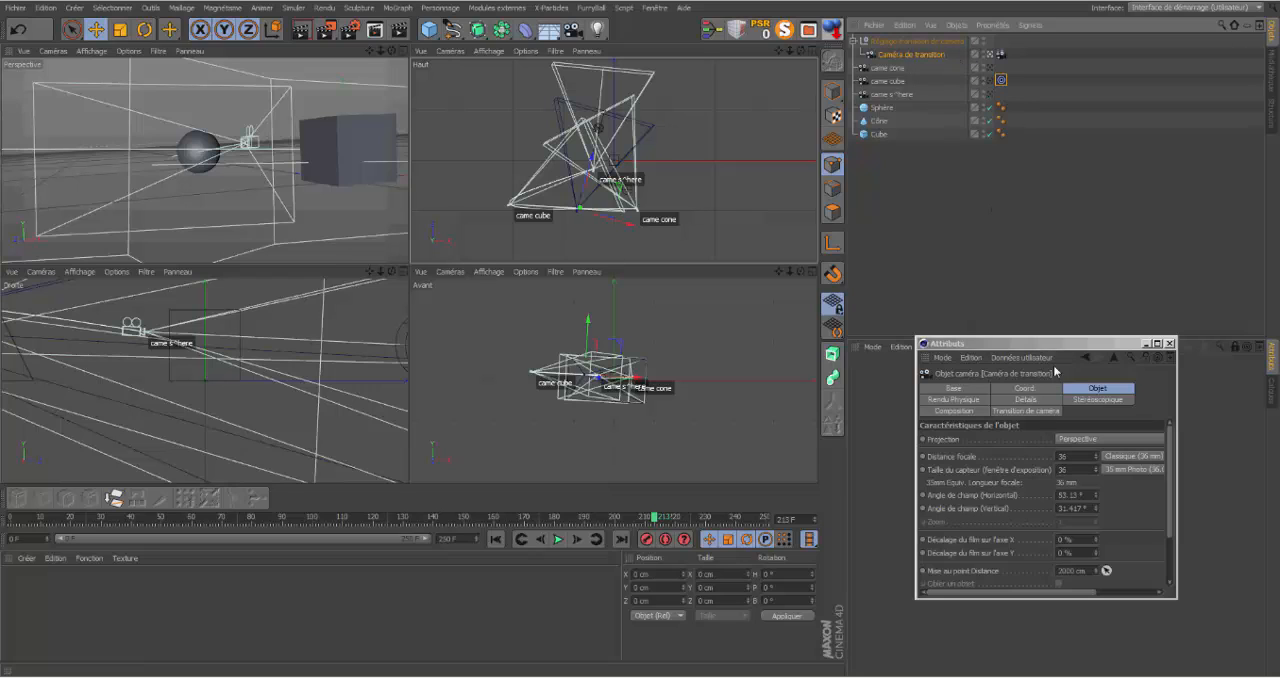
left_click(1013, 410)
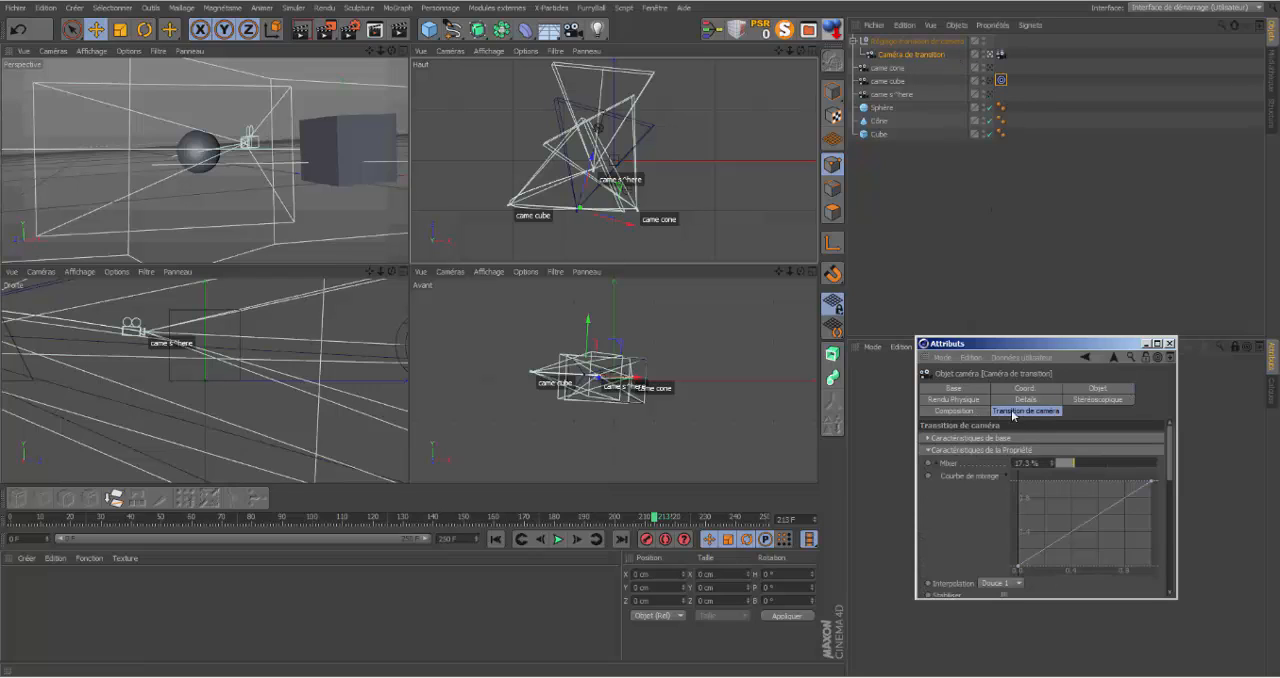
mouse_move(1091, 468)
left_mouse_down()
mouse_move(1034, 464)
mouse_move(1169, 463)
mouse_move(1051, 463)
mouse_move(1079, 465)
left_mouse_up()
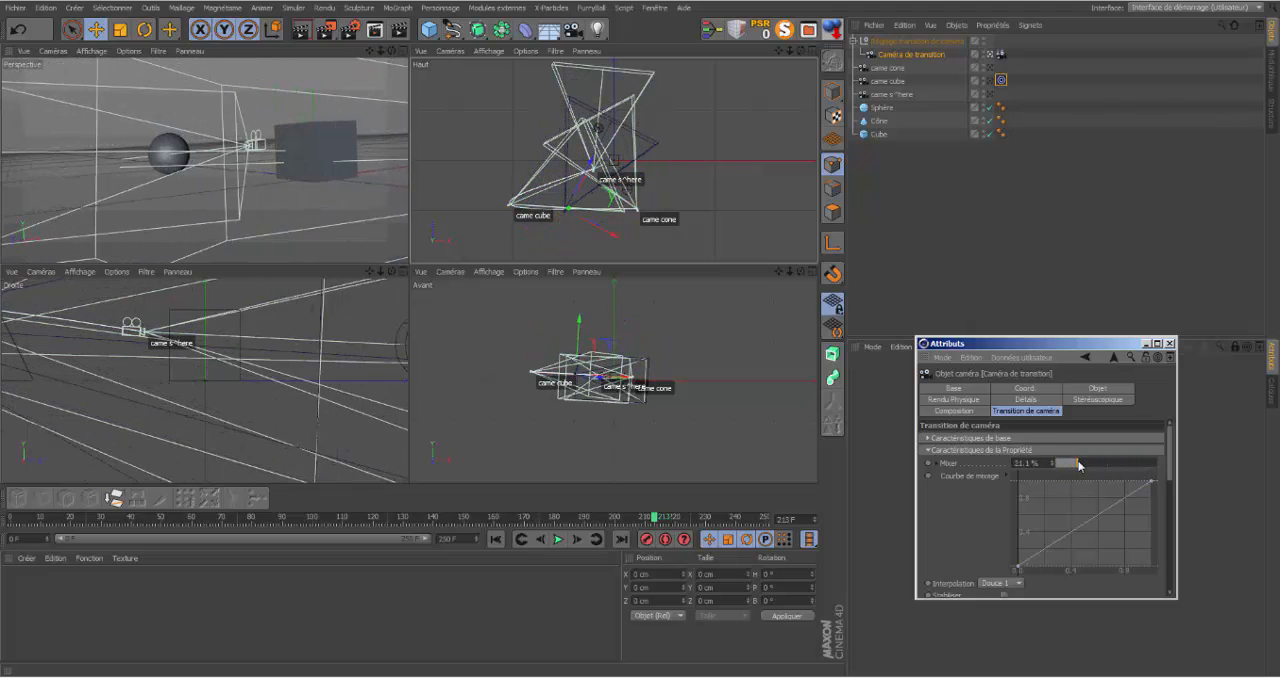
Step: Try the Douce 2 and Linéaire interpolations on the camera transition and lower Mixer to 0 %
left_click(1019, 584)
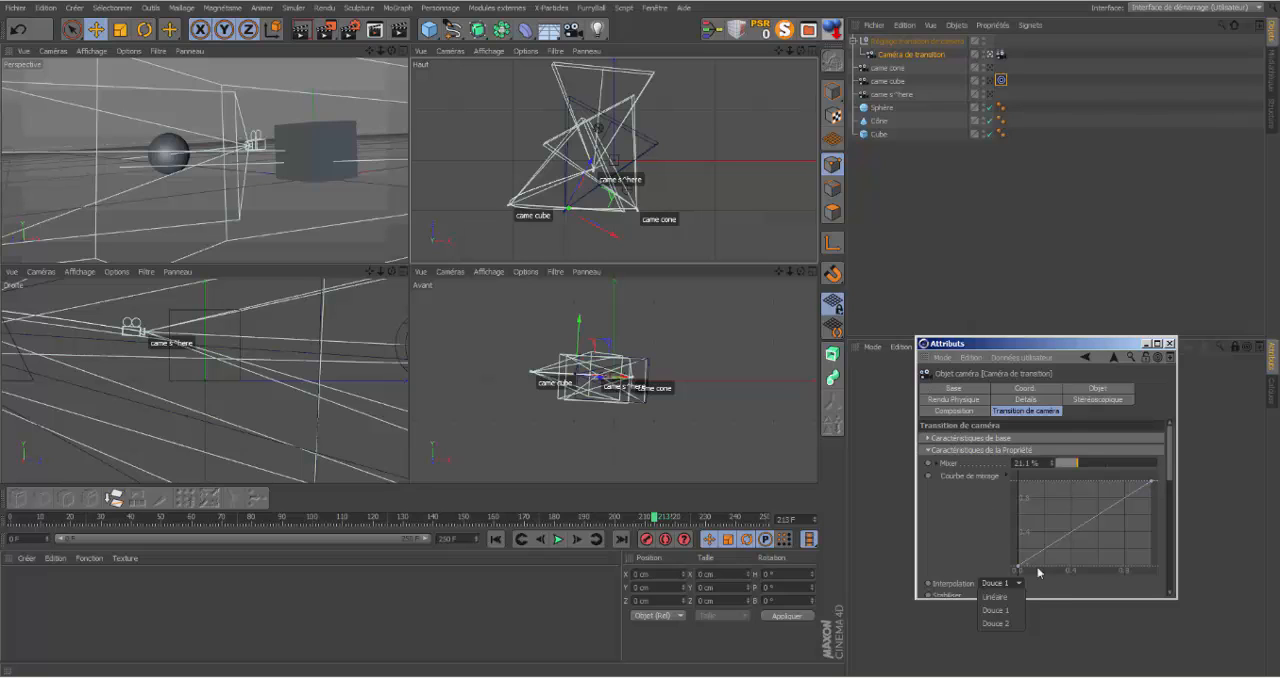
left_click(1008, 623)
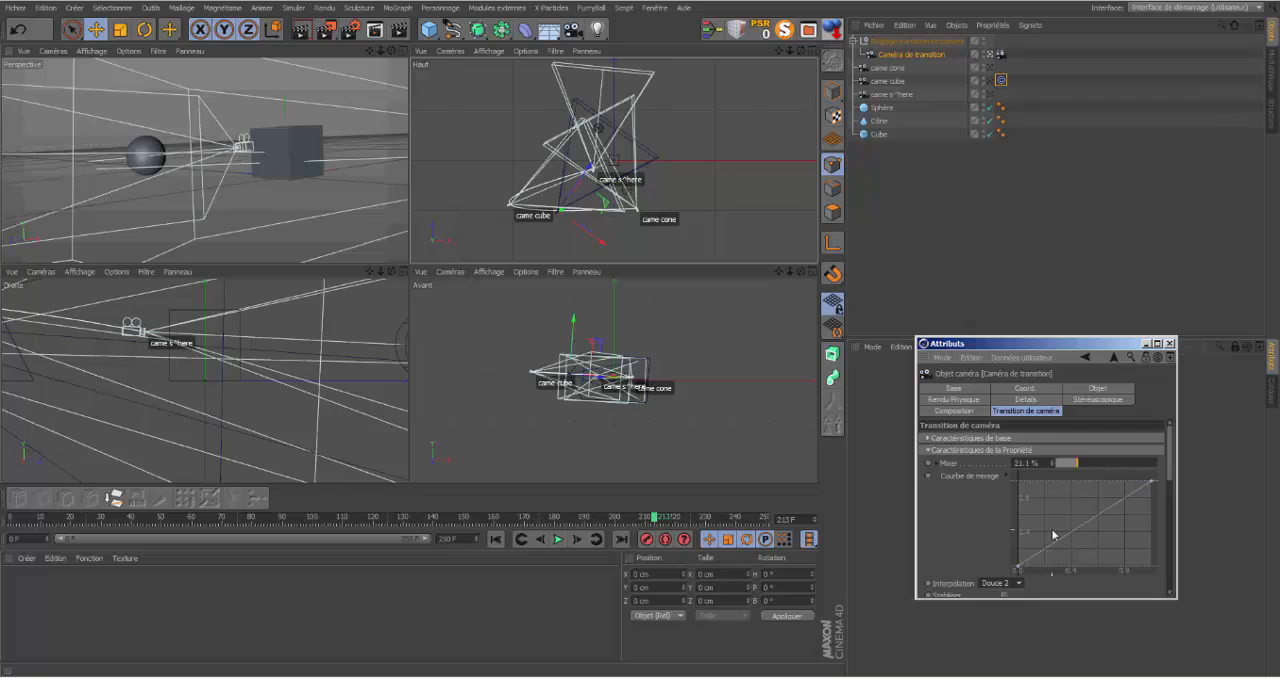
left_click(1020, 587)
left_click(1006, 596)
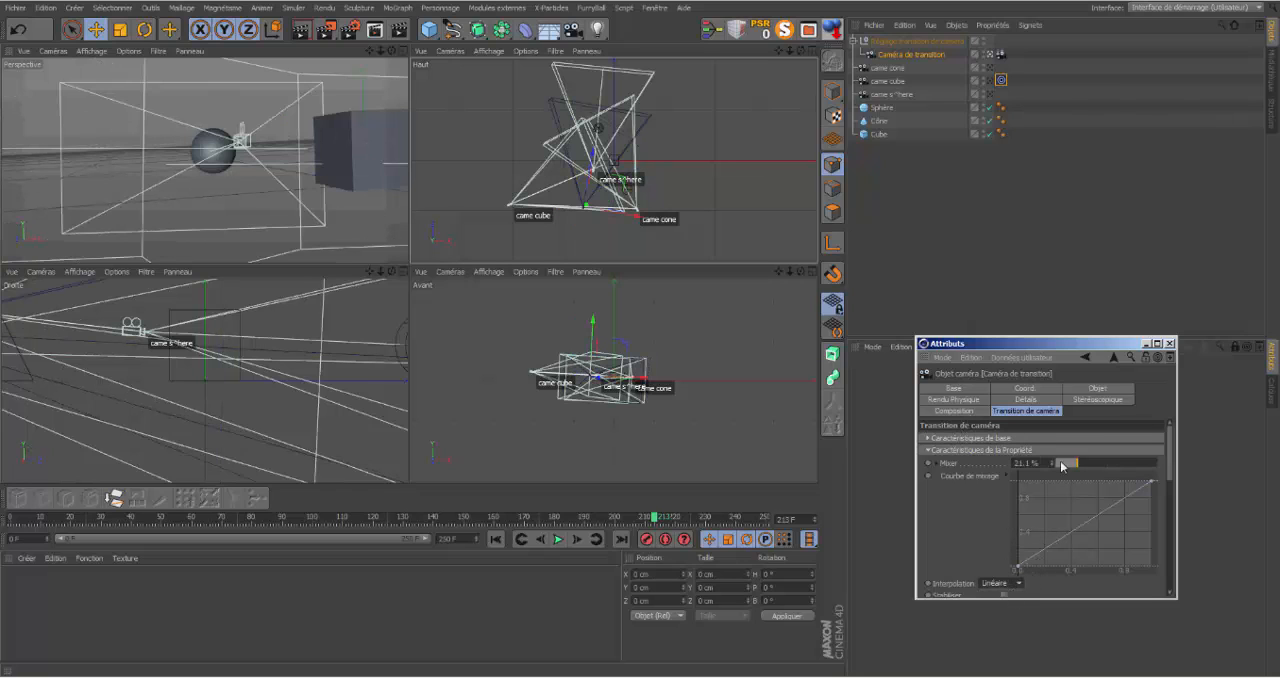
left_click_drag(1077, 467, 1043, 476)
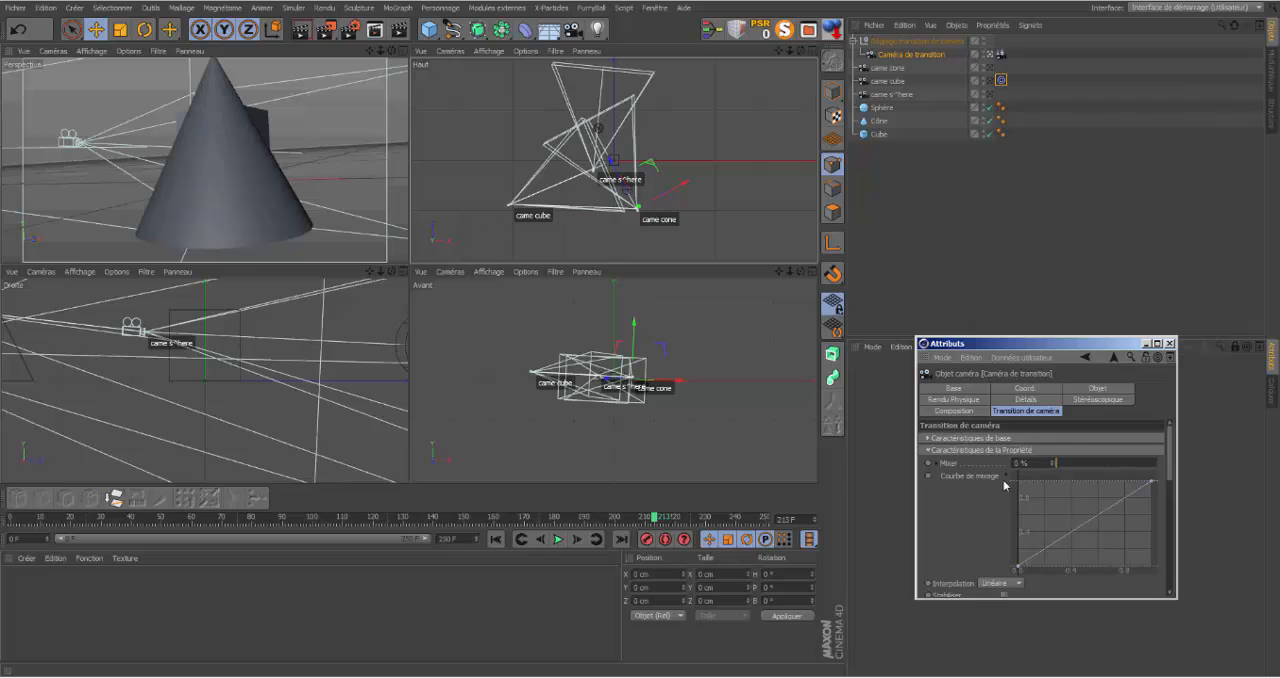
Step: Set the transition's interpolation to Douce 1 and sweep Mixer up to 100 %
left_click(1020, 587)
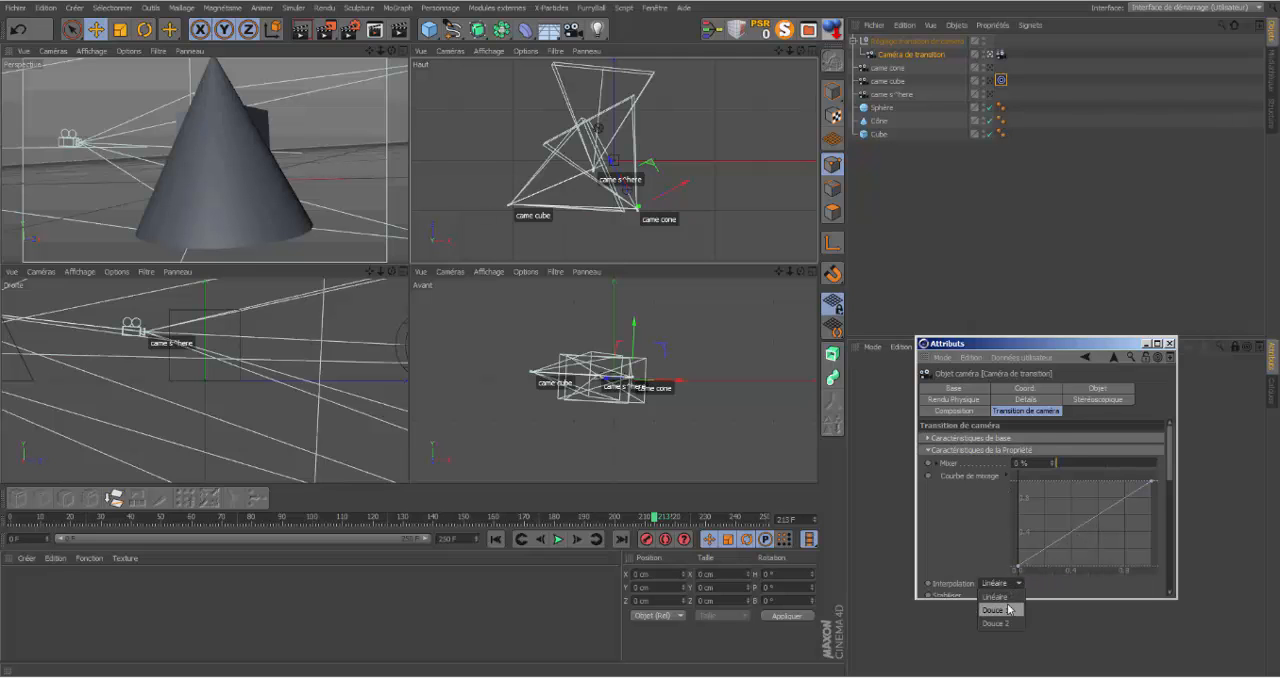
left_click(1006, 609)
left_click_drag(1060, 466, 1165, 447)
Step: Set the transition's interpolation to Douce 2 and bring Mixer down to 12 %, ending at about 26.3 %
left_click(1025, 578)
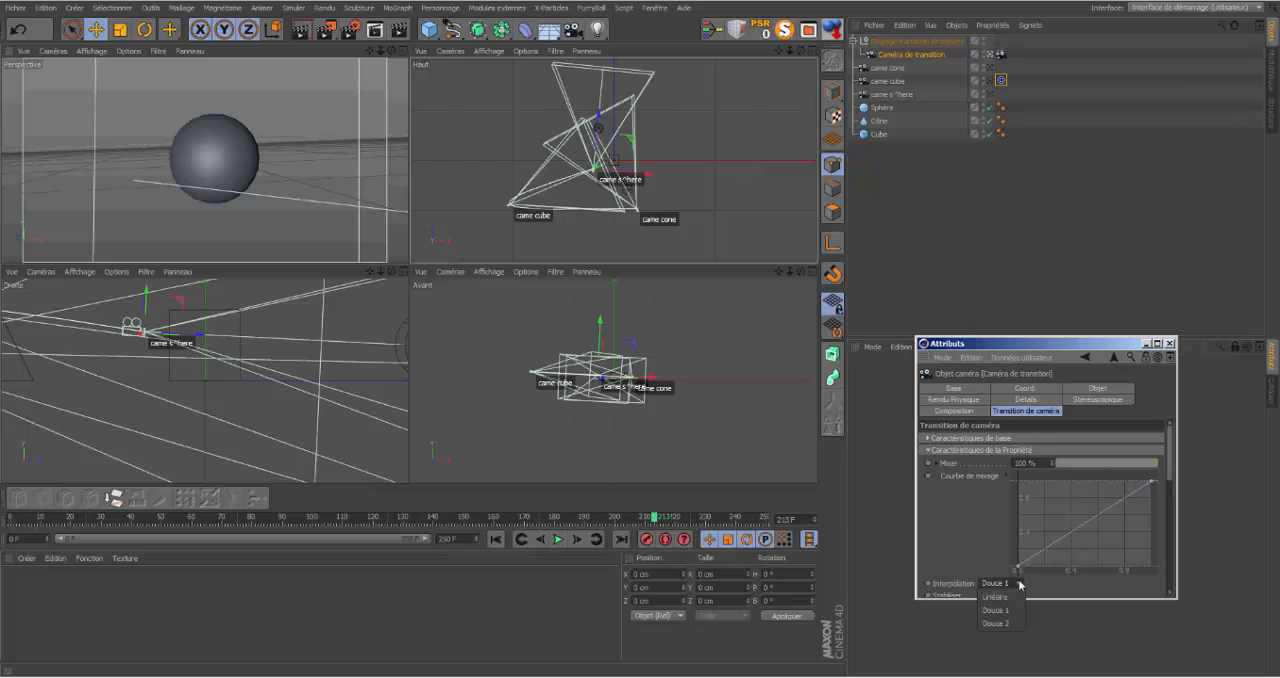
left_click(1003, 620)
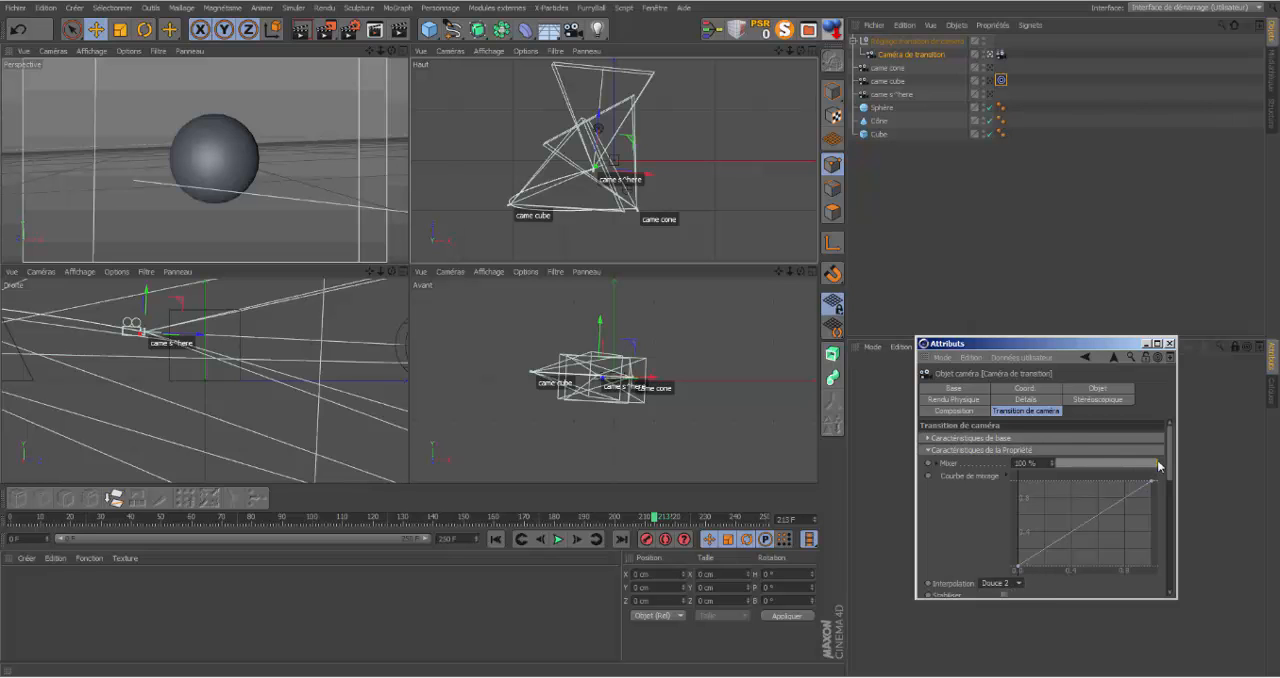
left_click_drag(1160, 465, 1068, 462)
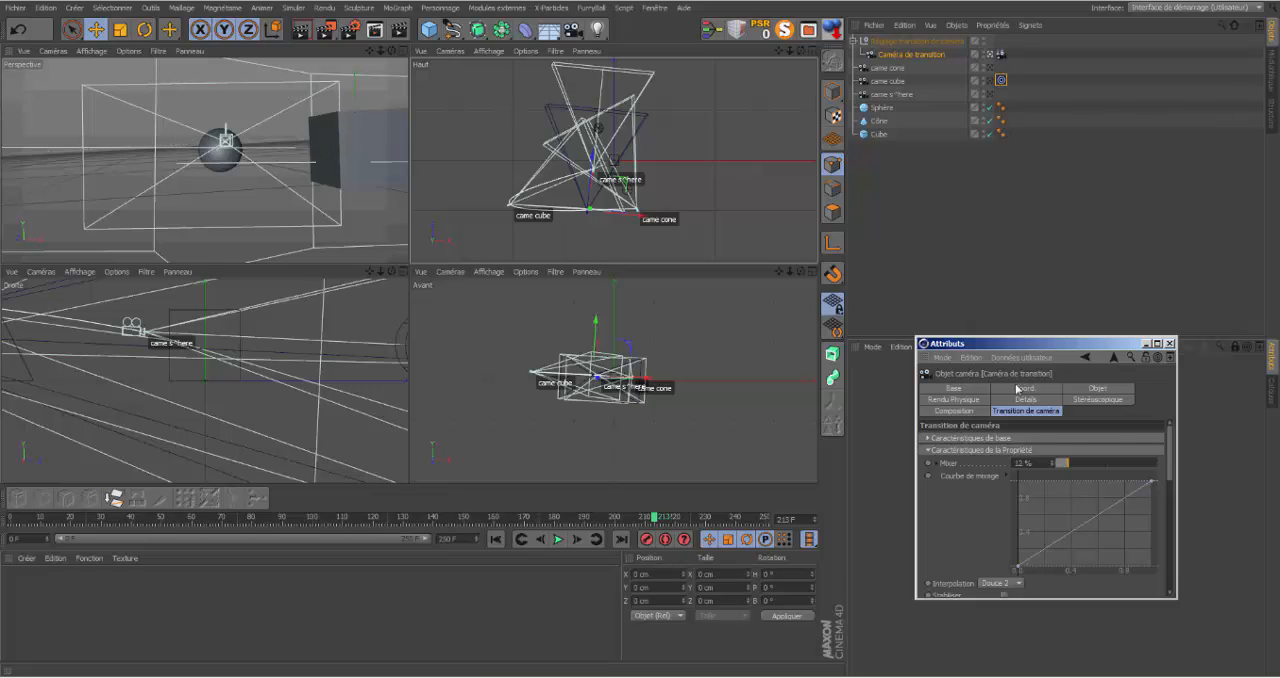
mouse_move(1069, 465)
left_mouse_down()
mouse_move(1057, 467)
mouse_move(1085, 466)
left_mouse_up()
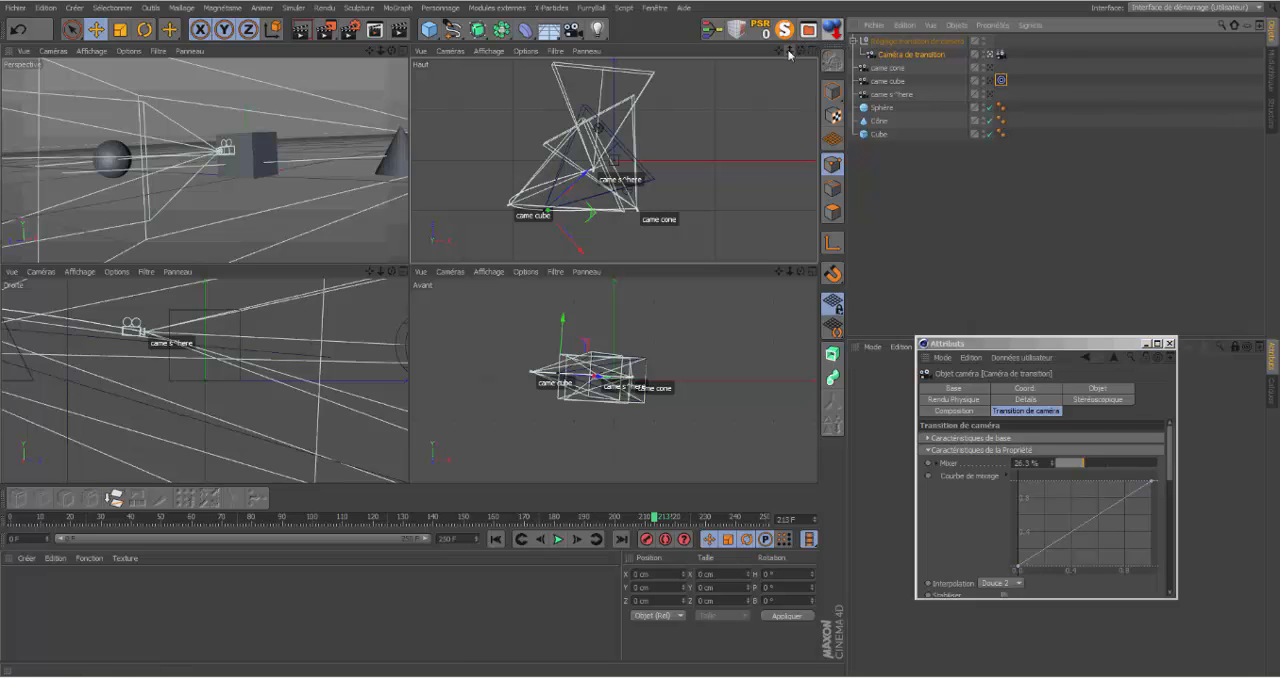
Step: Enlarge the path around came cube in the Haut view and raise the transition's Mixer to about 71.8 %
scroll(614, 160, "up", 3)
scroll(614, 160, "up", 2)
left_click_drag(787, 53, 567, 148)
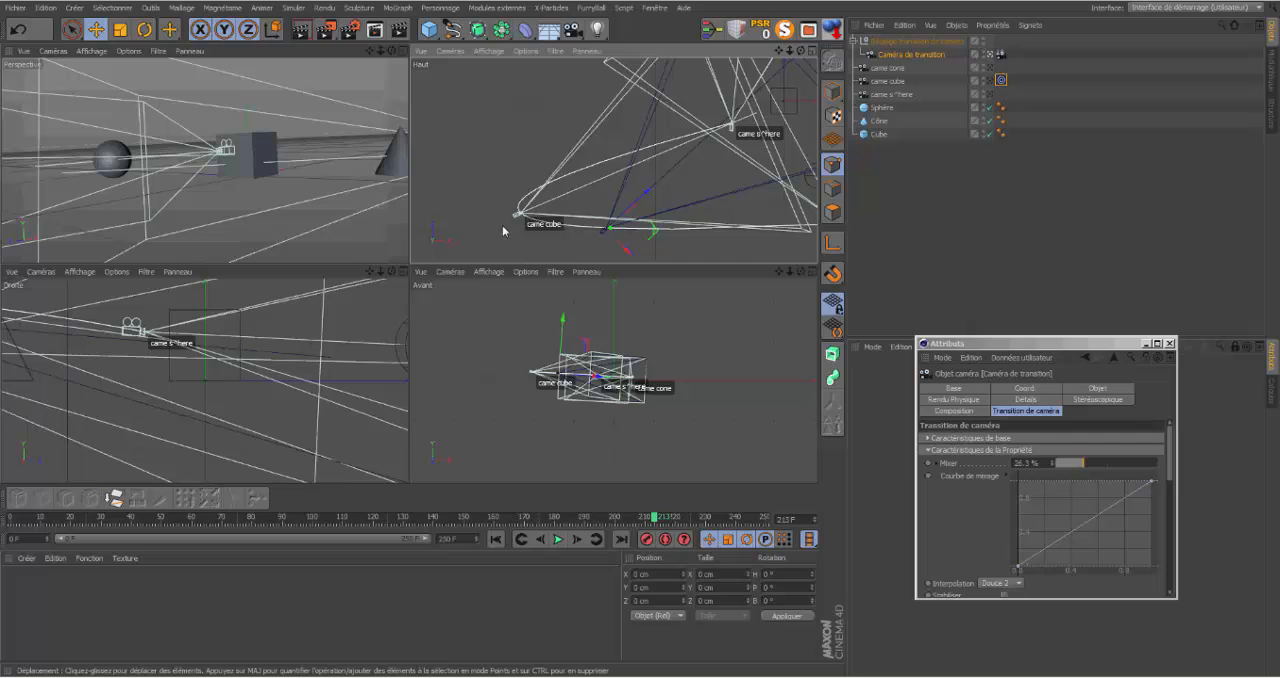
left_click_drag(1039, 345, 1031, 294)
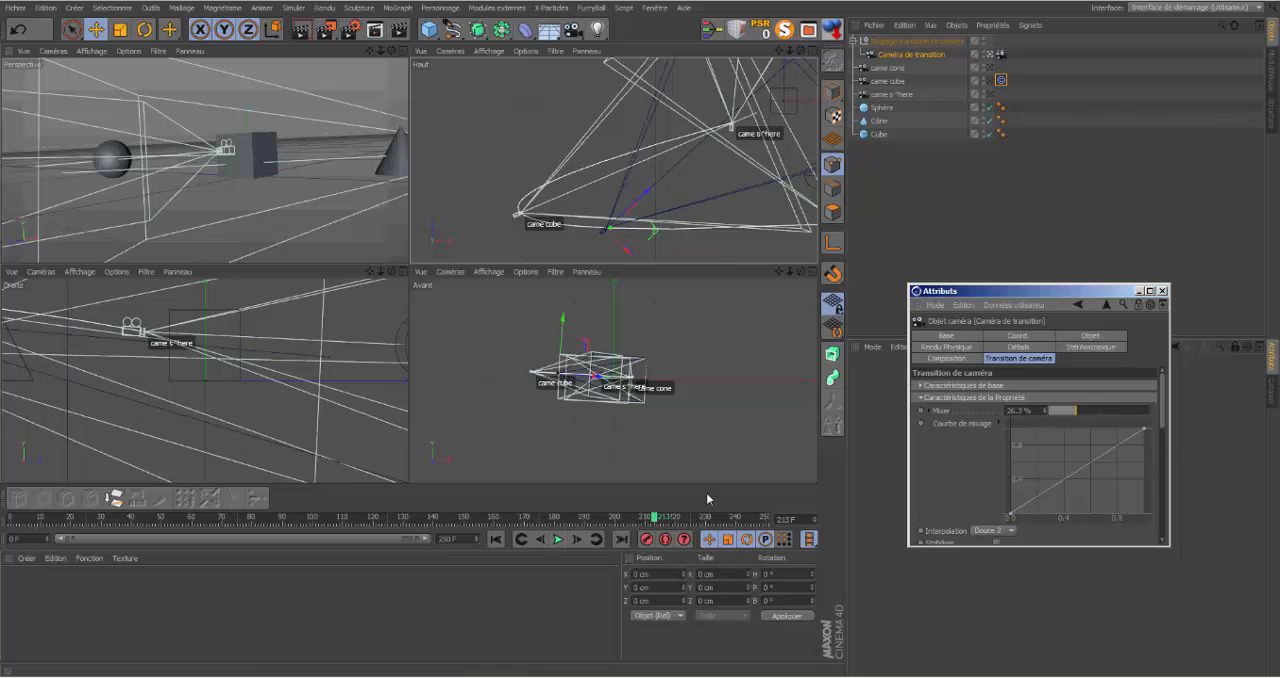
left_click(665, 54)
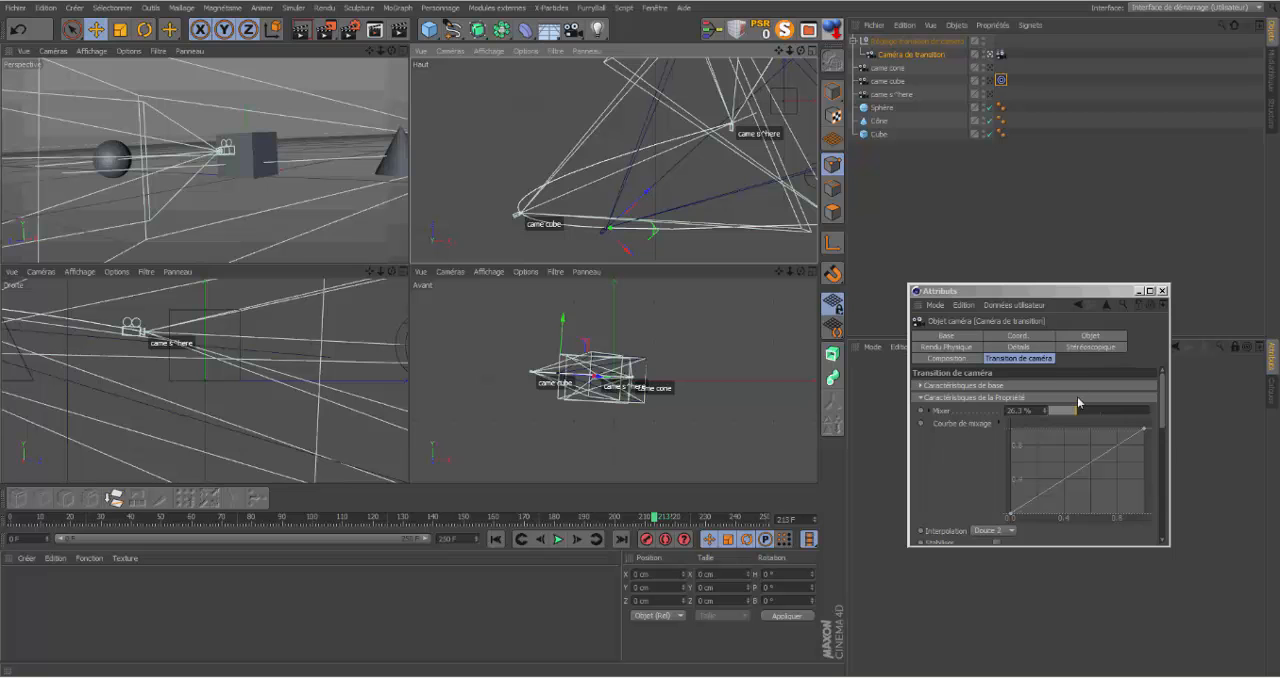
left_click_drag(1077, 410, 1122, 418)
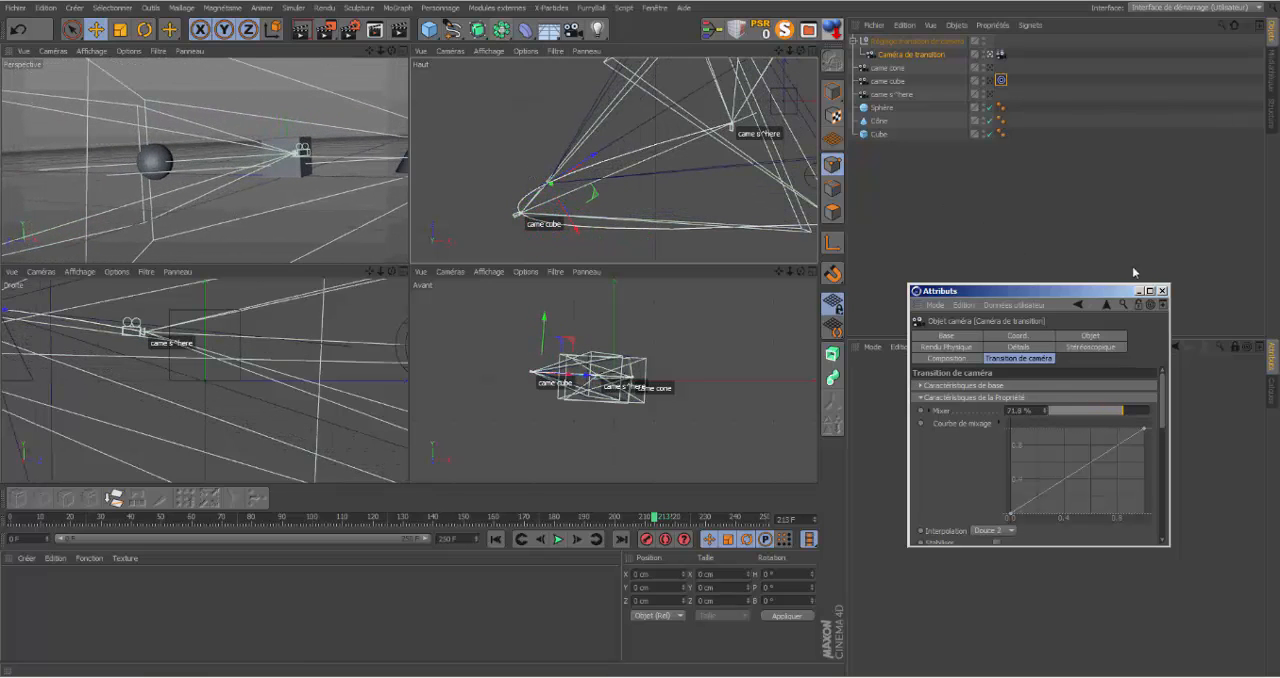
Step: Close the floating Attributs window and delete Caméra de transition
left_click(1162, 292)
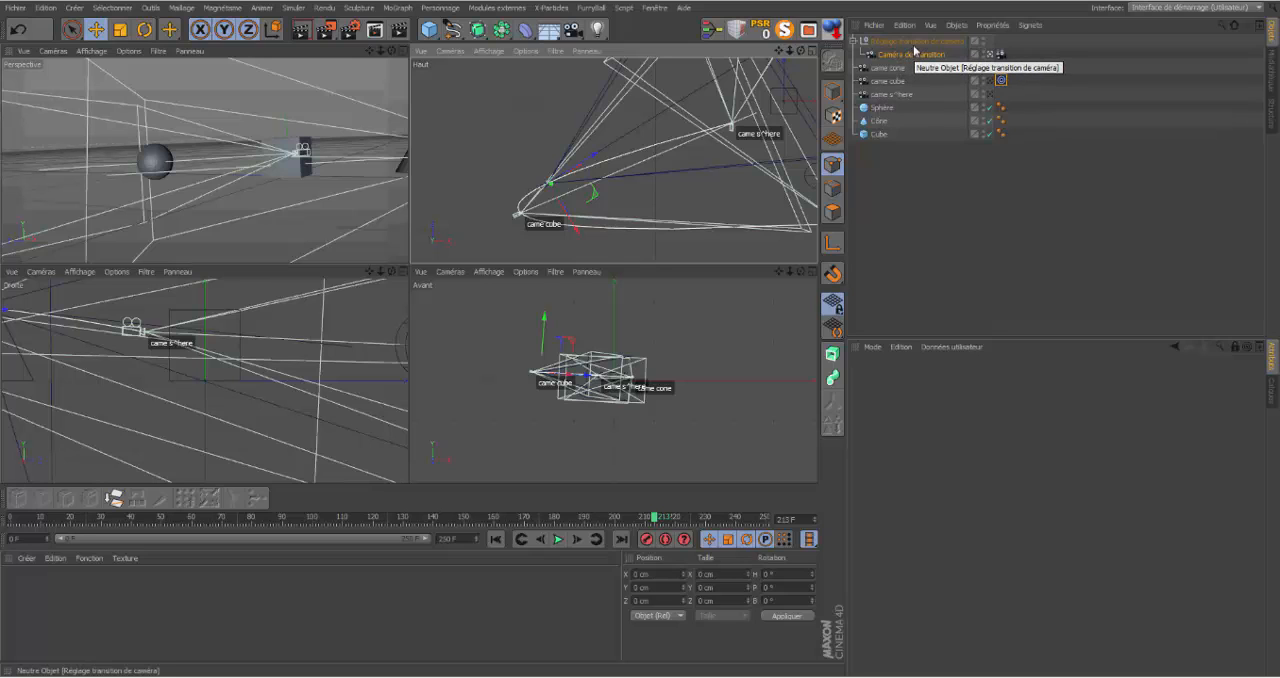
key("Delete")
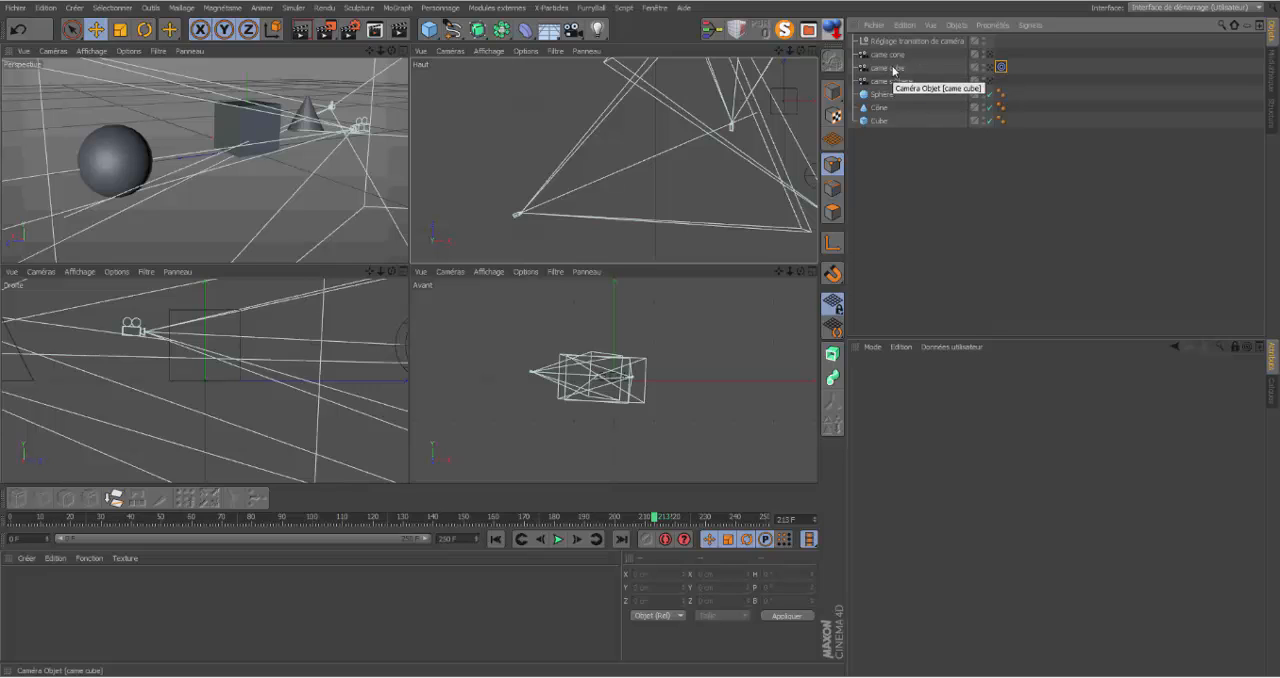
Step: Keep only came cube, moved above came cone and without its Cible tag, by deleting came cone and came sphere
left_click_drag(900, 68, 897, 54)
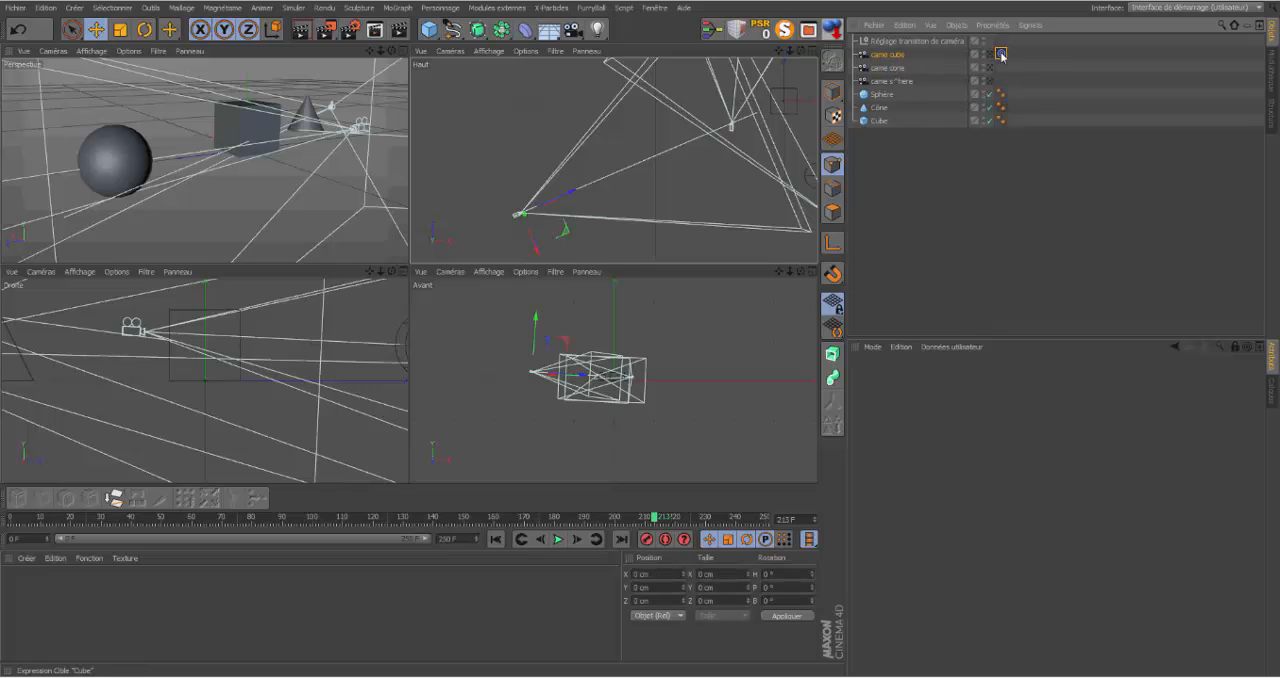
left_click(889, 68)
key("Delete")
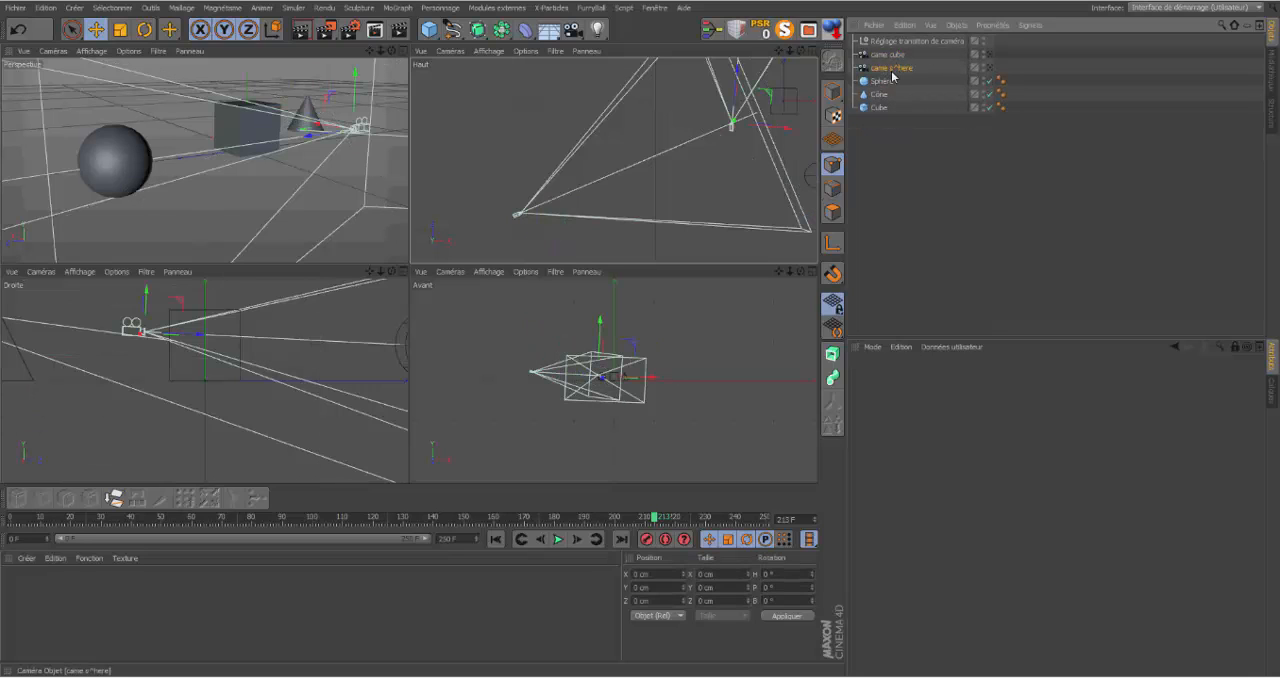
key("Delete")
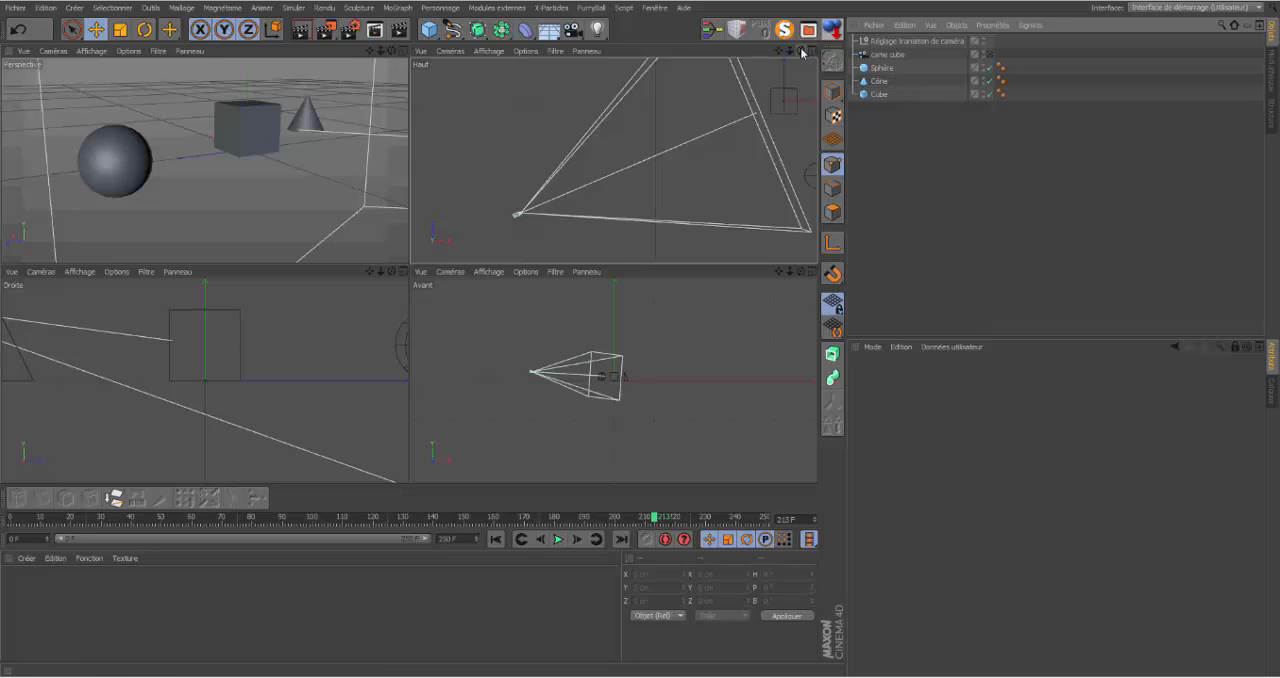
Step: Switch to model mode and move came cube in the Haut view to about X -644 cm, Z -289 cm
left_click_drag(790, 51, 670, 52)
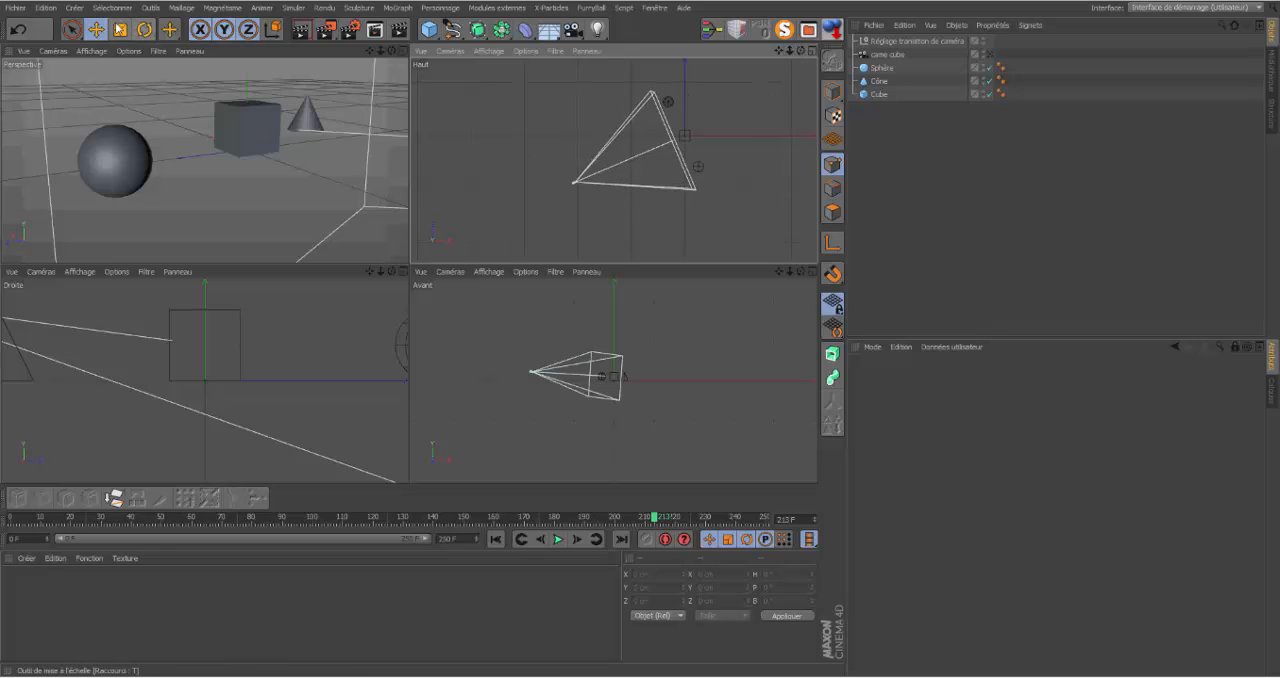
left_click(831, 92)
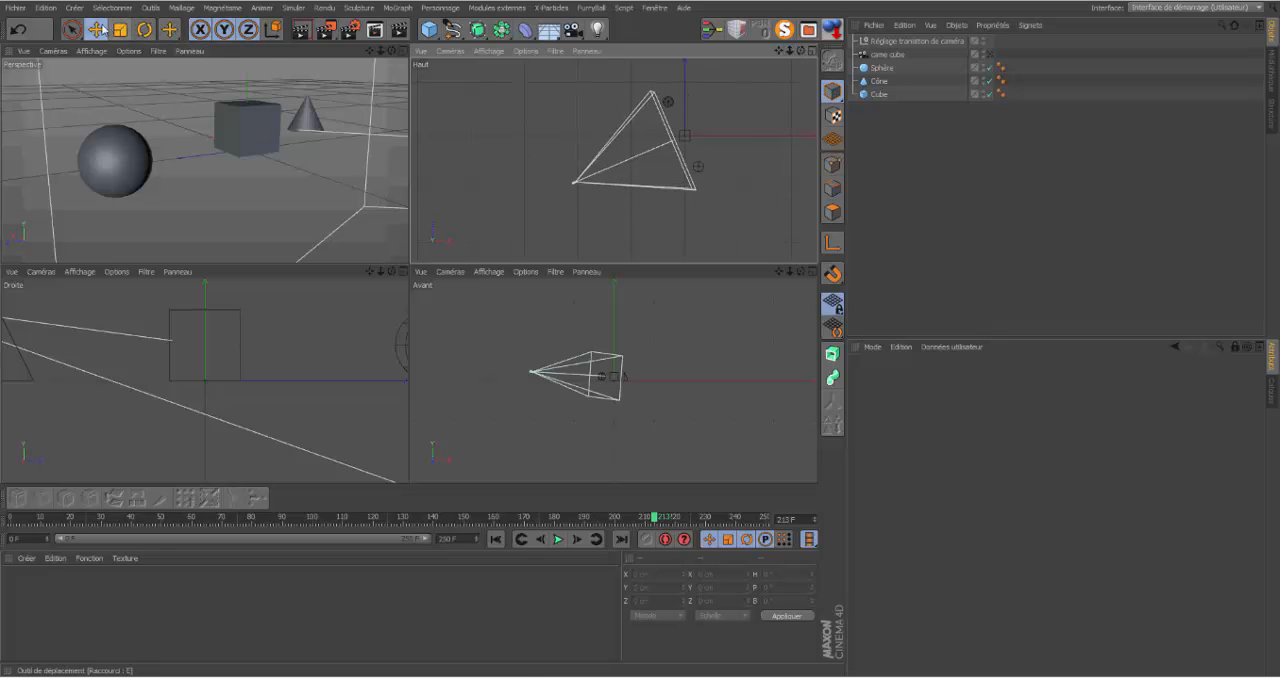
left_click(96, 28)
left_click(887, 54)
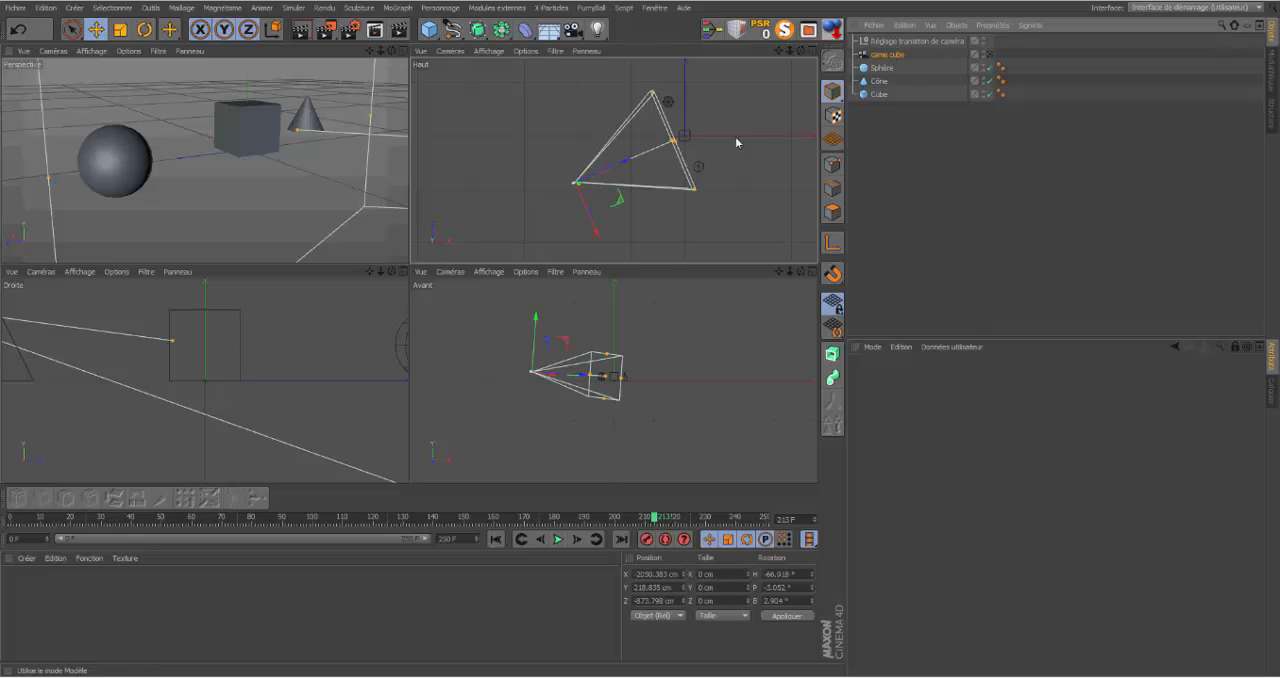
left_click_drag(594, 229, 626, 217)
left_click_drag(626, 170, 703, 138)
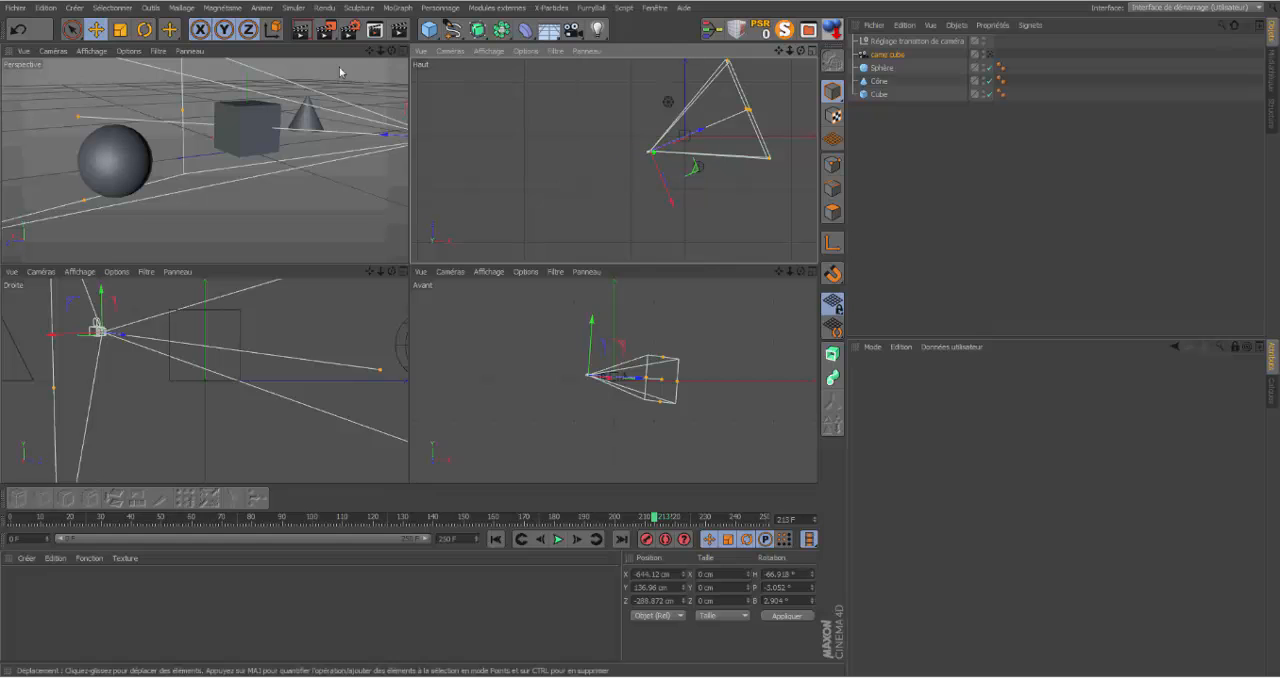
Step: Rotate came cube to a heading of about 22.5° and move it in the Haut view to about X 465 cm, Z -1681 cm
left_click(144, 28)
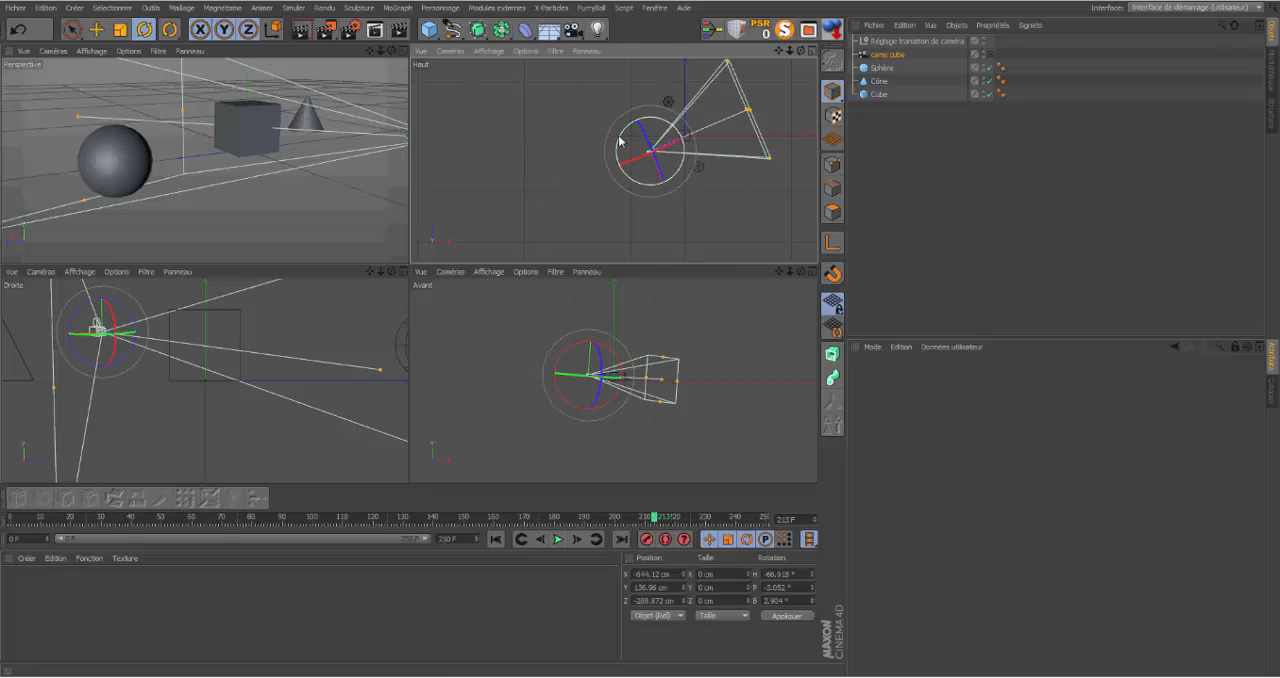
left_click_drag(620, 140, 640, 186)
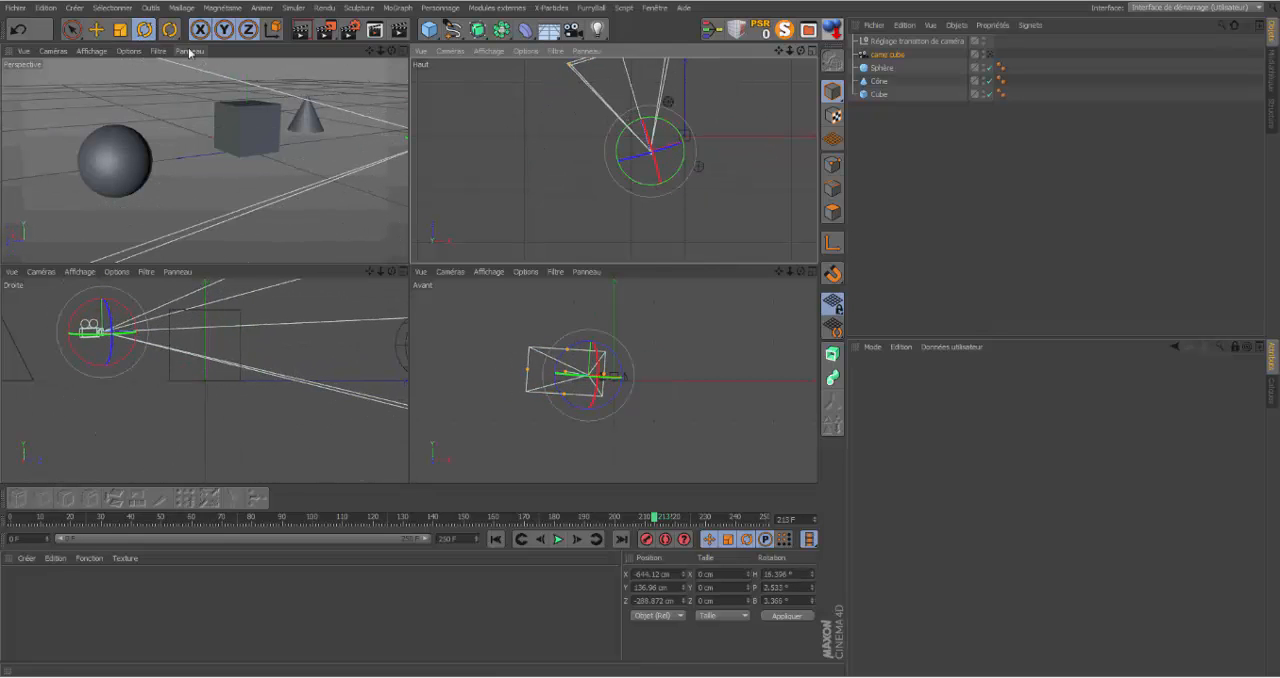
left_click(104, 24)
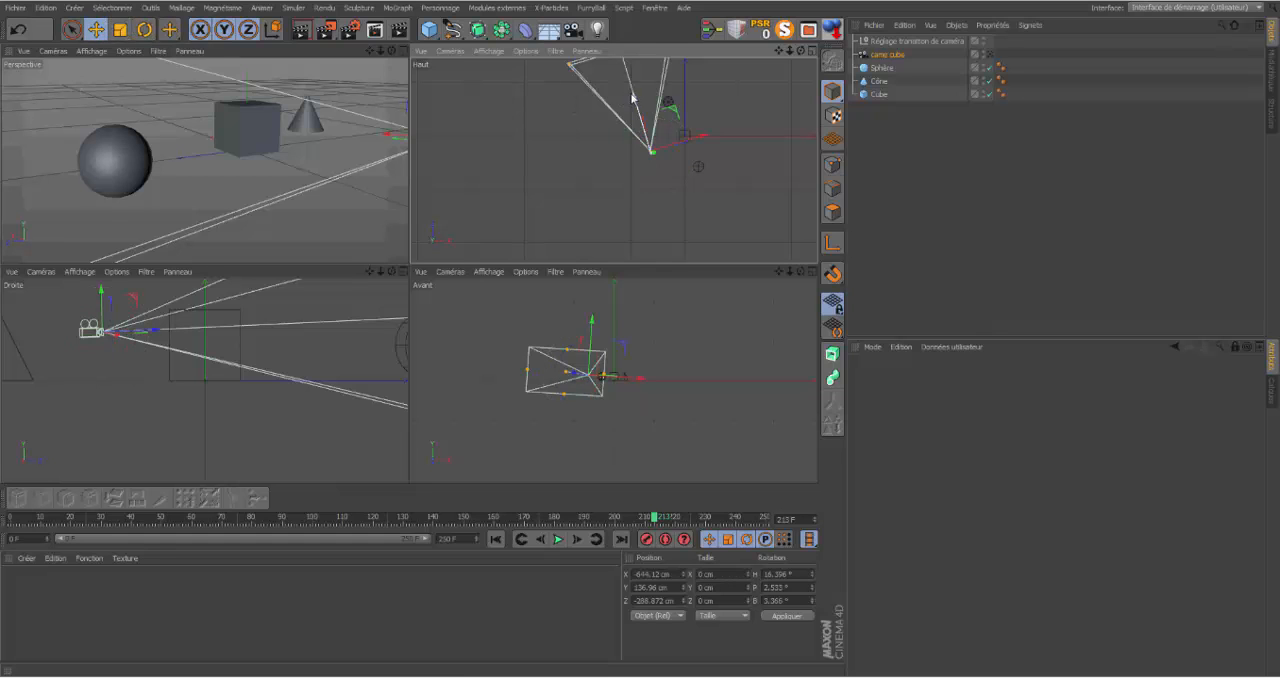
left_click_drag(629, 98, 675, 184)
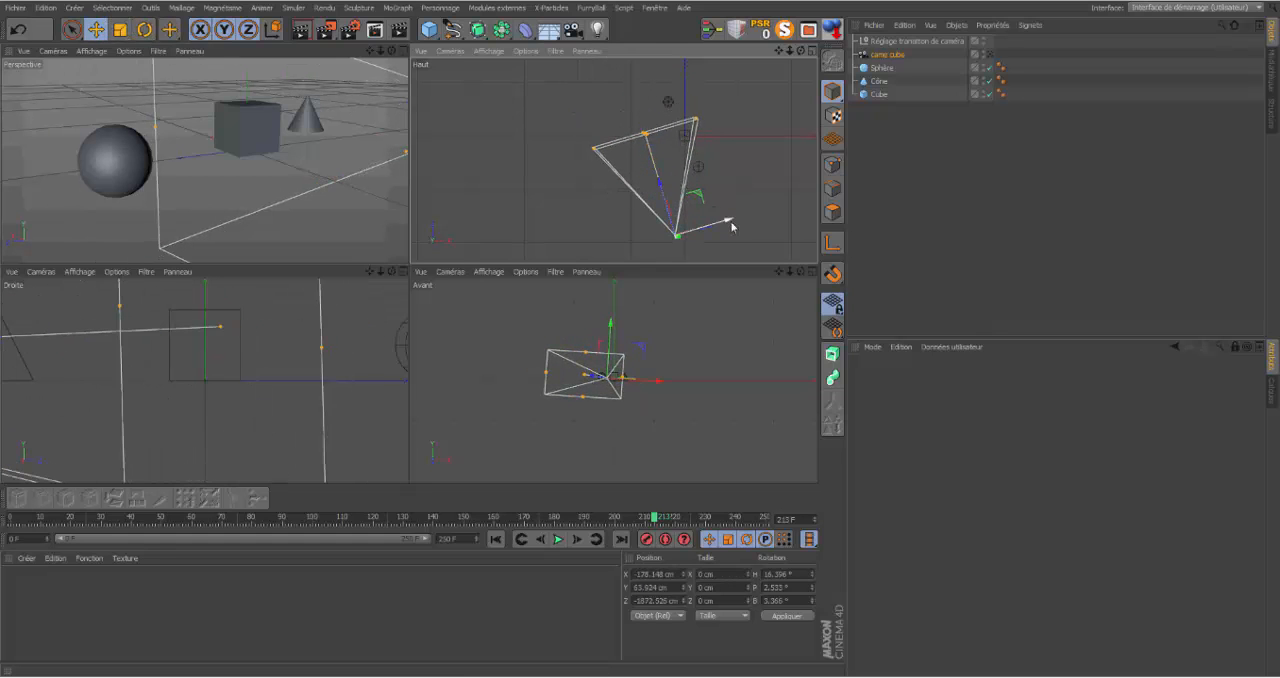
left_click_drag(731, 227, 766, 218)
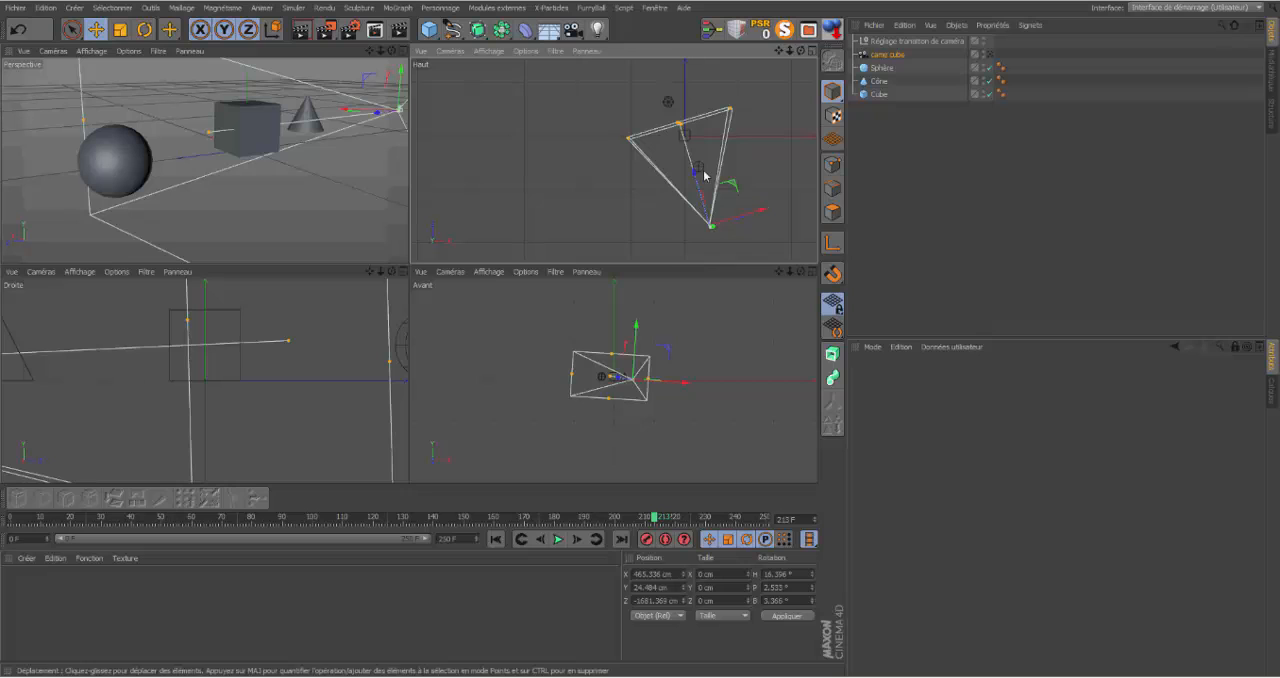
key("r")
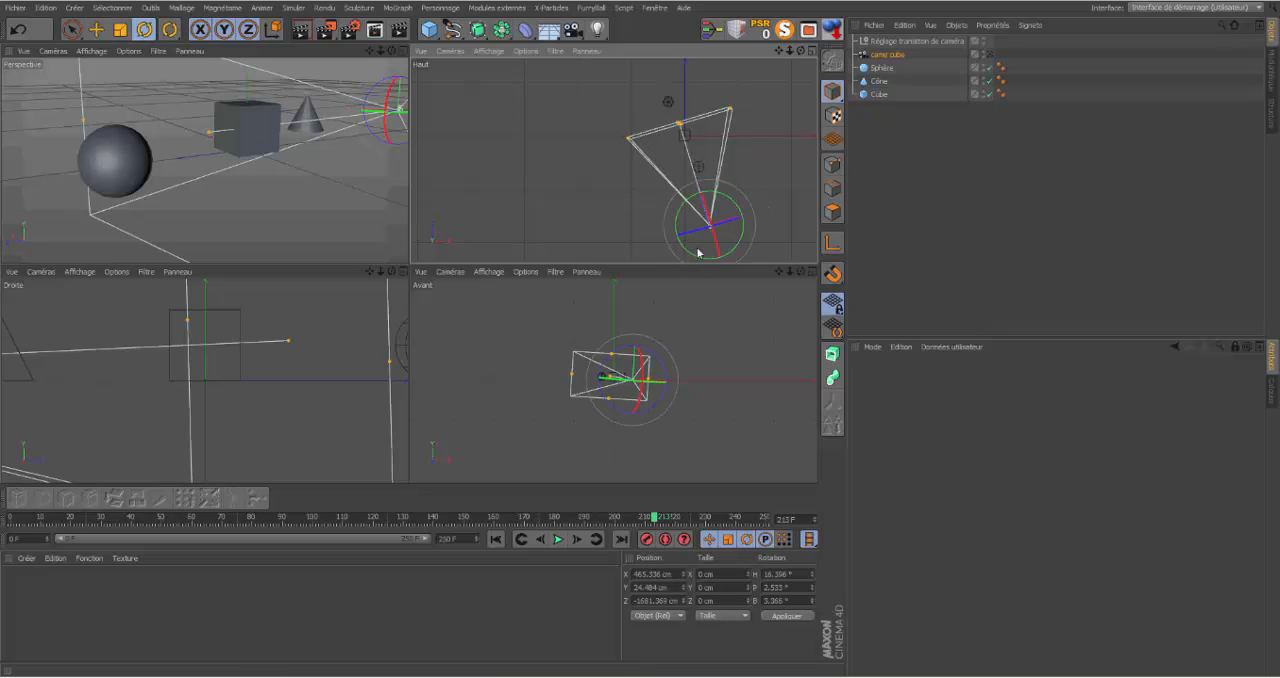
left_click_drag(681, 209, 676, 210)
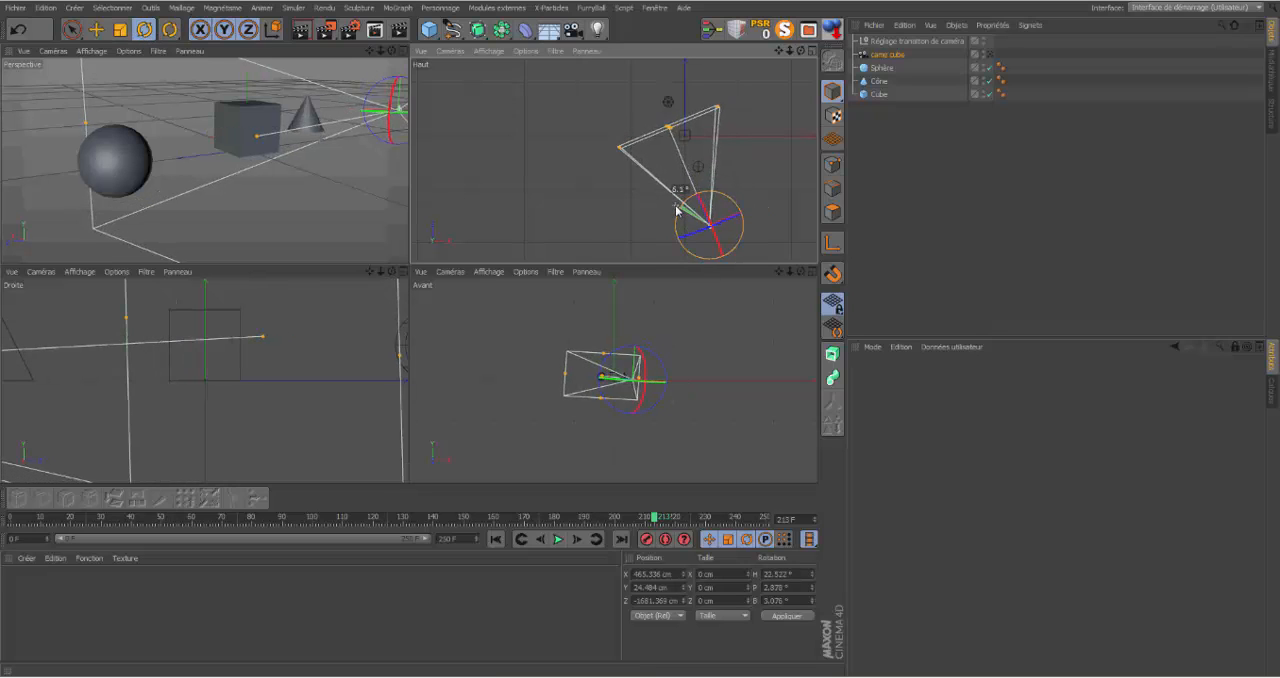
Step: Group Sphère, Cône and Cube under a null object and duplicate that group
left_click(882, 68)
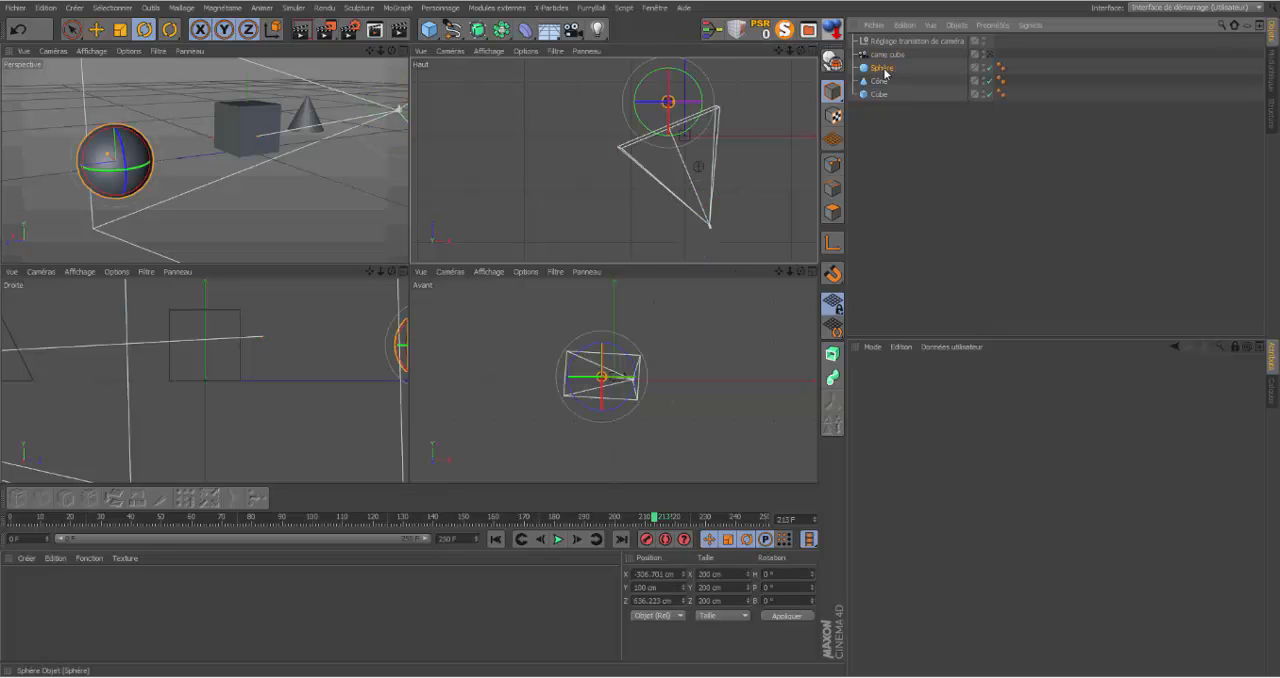
left_click(876, 82)
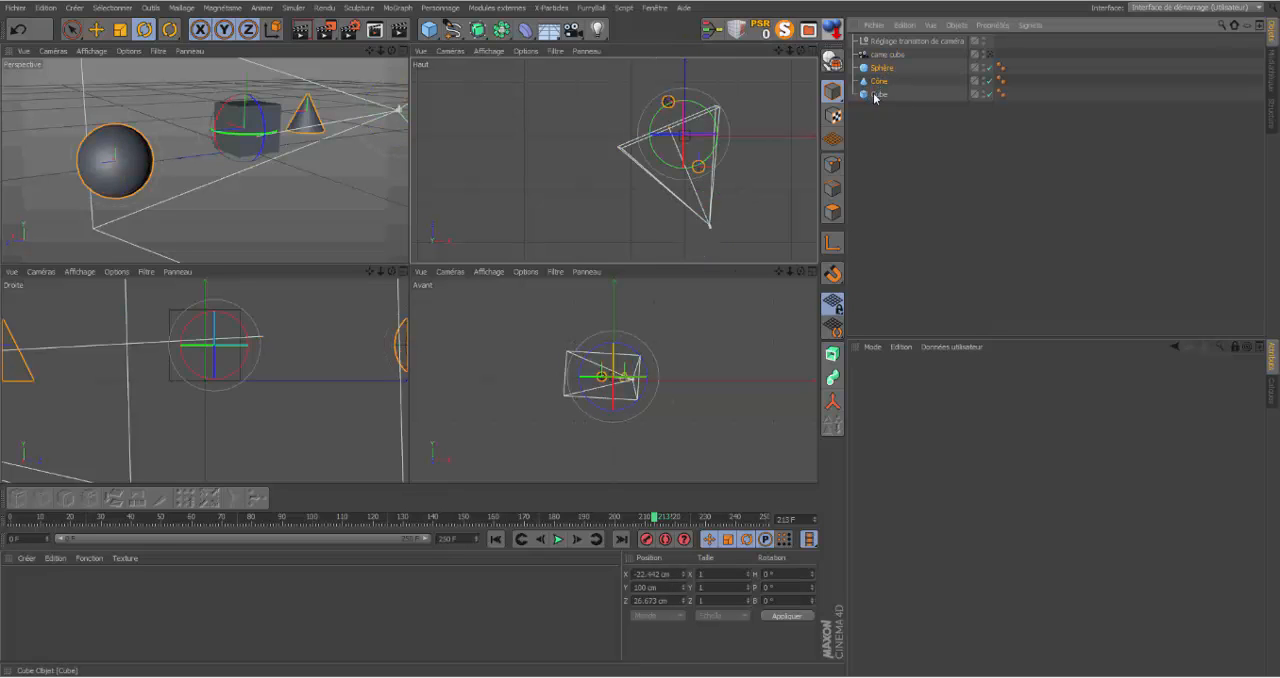
left_click(876, 94, "ctrl")
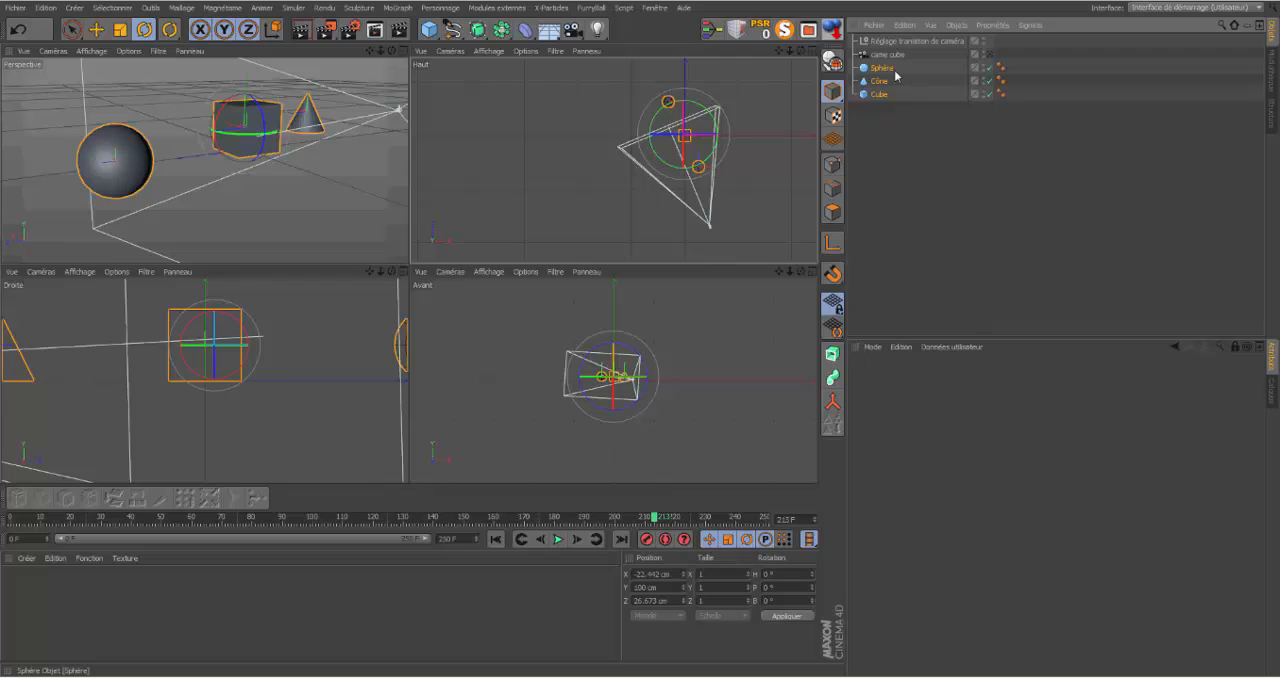
key("alt+g")
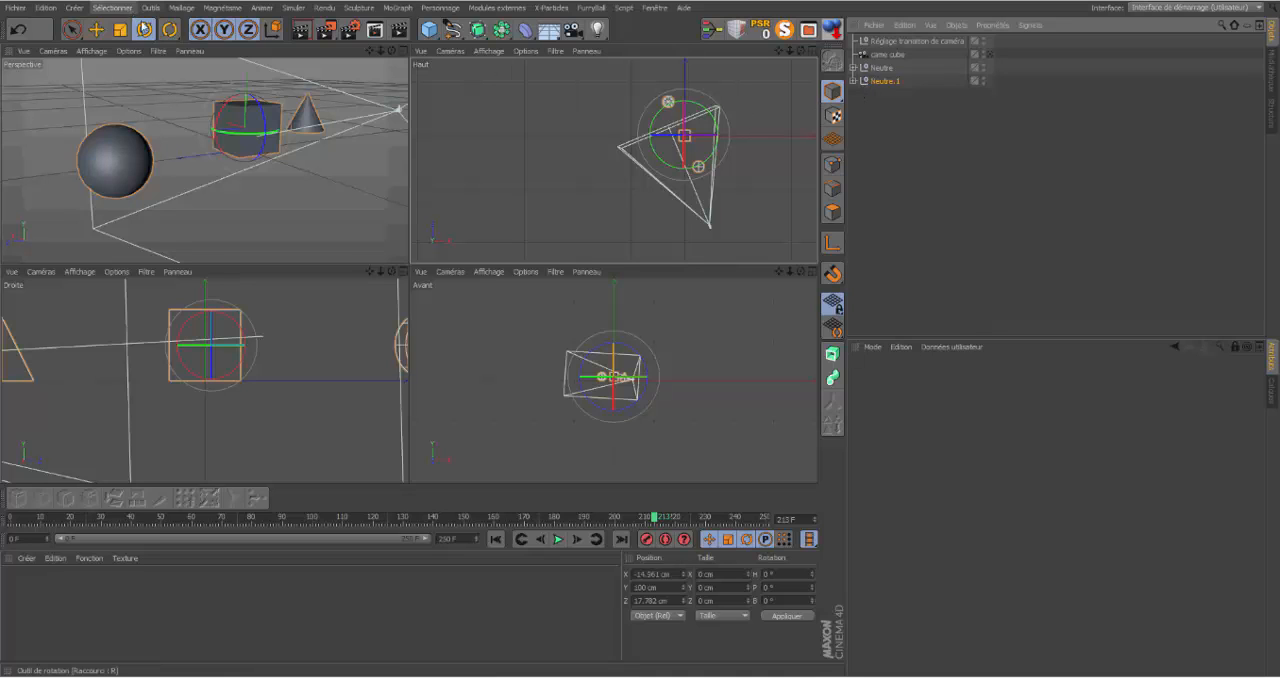
Step: Move the duplicated group Neutre.1 in the Haut view to about X -1052 cm, Z -341 cm and deselect it
left_click(96, 29)
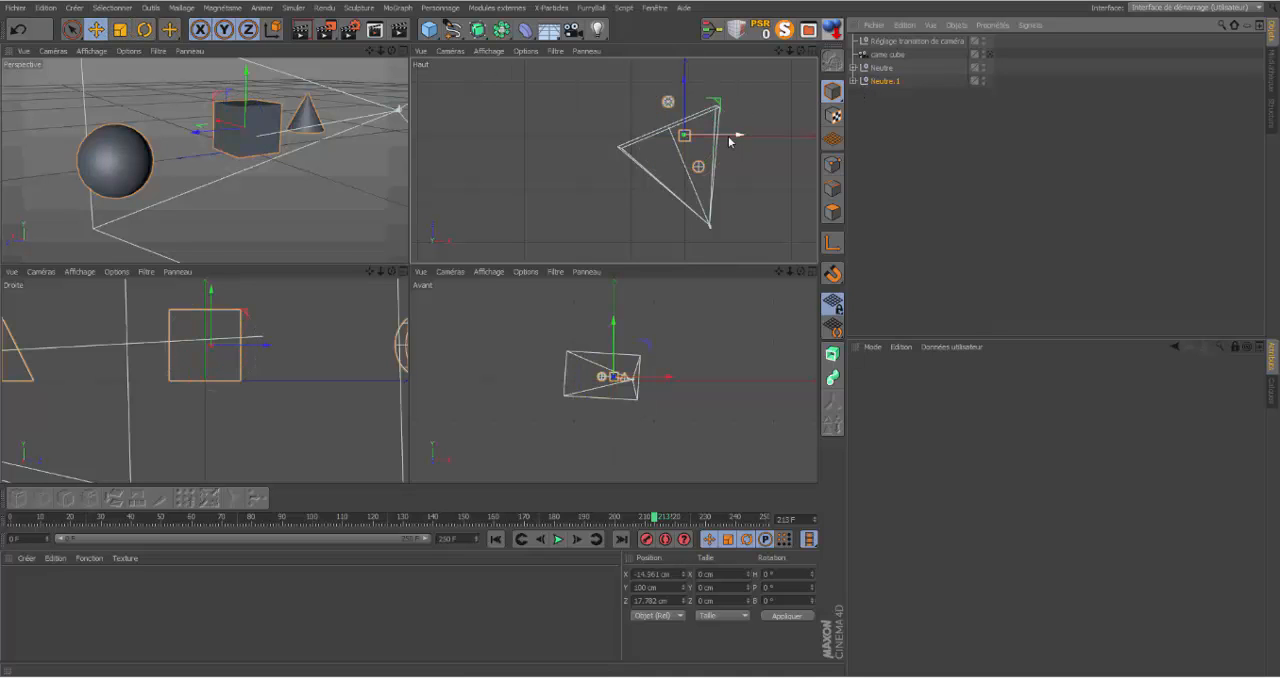
left_click_drag(740, 136, 686, 143)
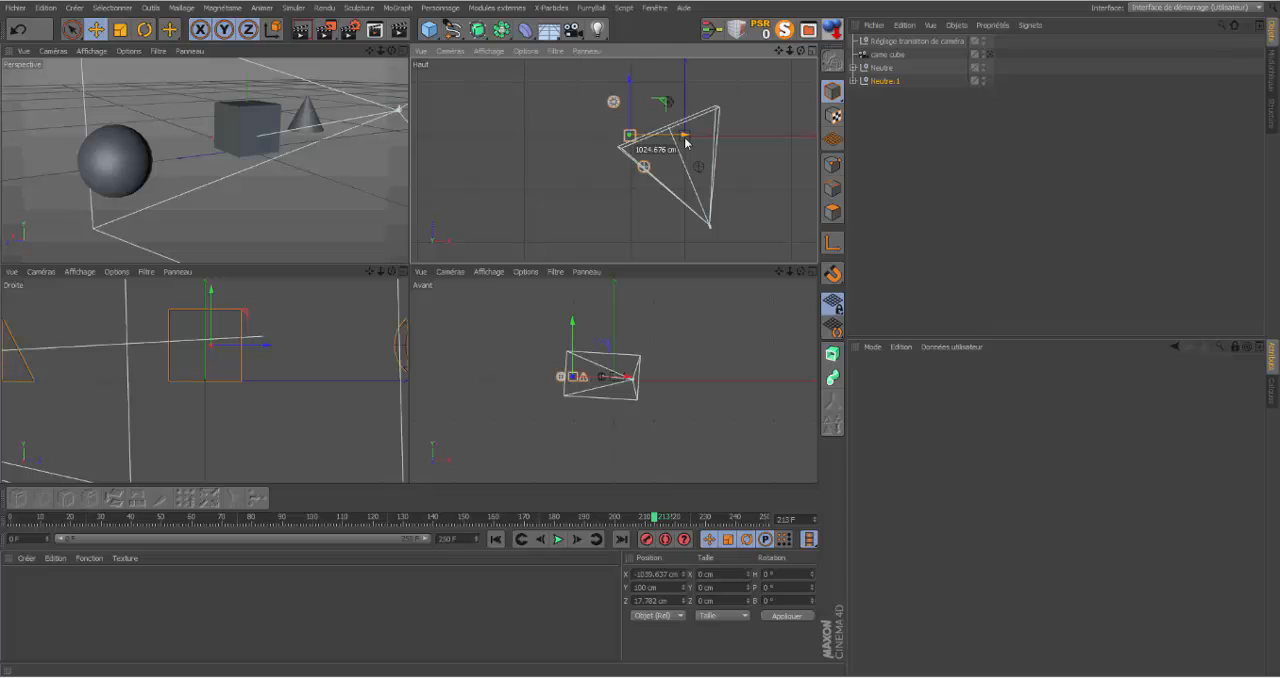
left_click_drag(630, 84, 630, 101)
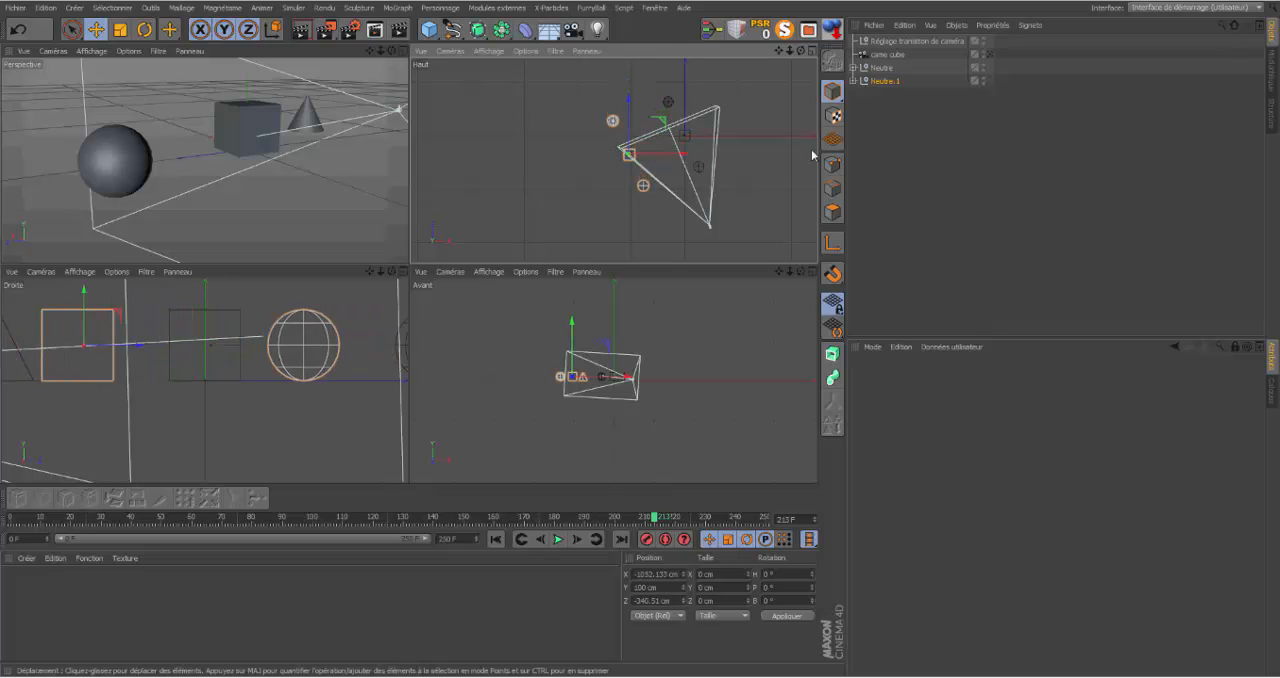
left_click(867, 164)
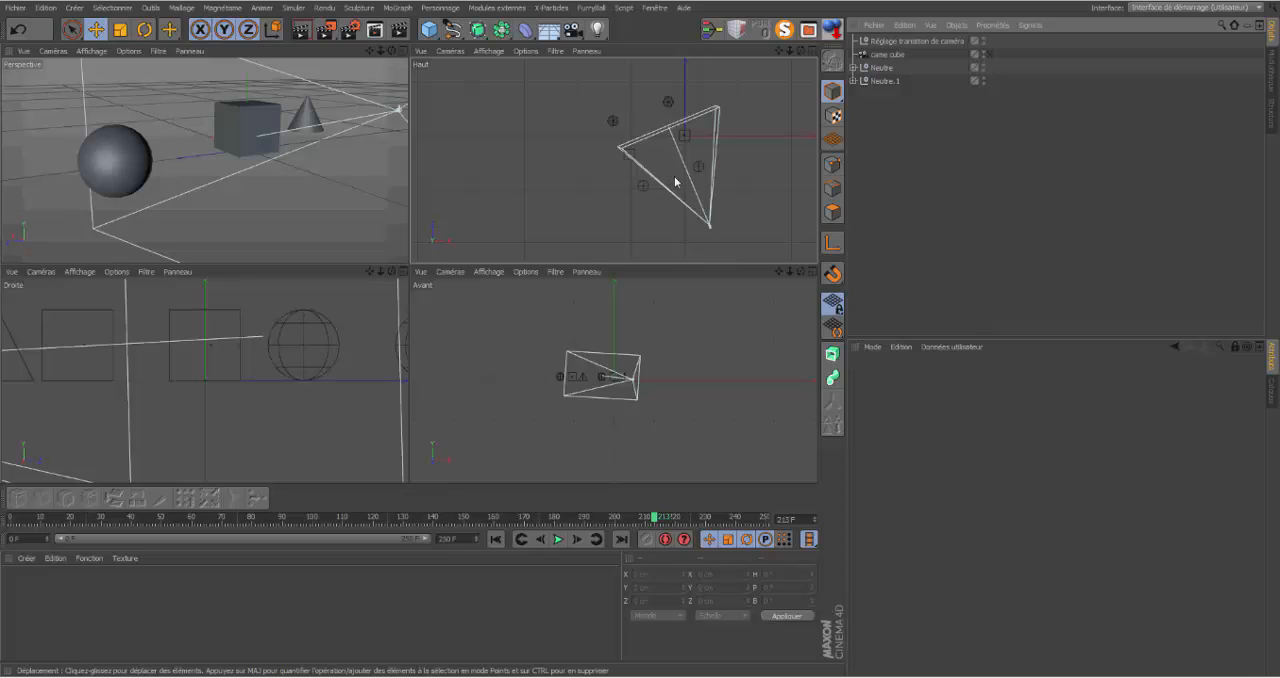
Step: Rotate came cube to a heading of about 34.6° and pull it back along its axis to about X 935 cm, Z -2363 cm
left_click(886, 57)
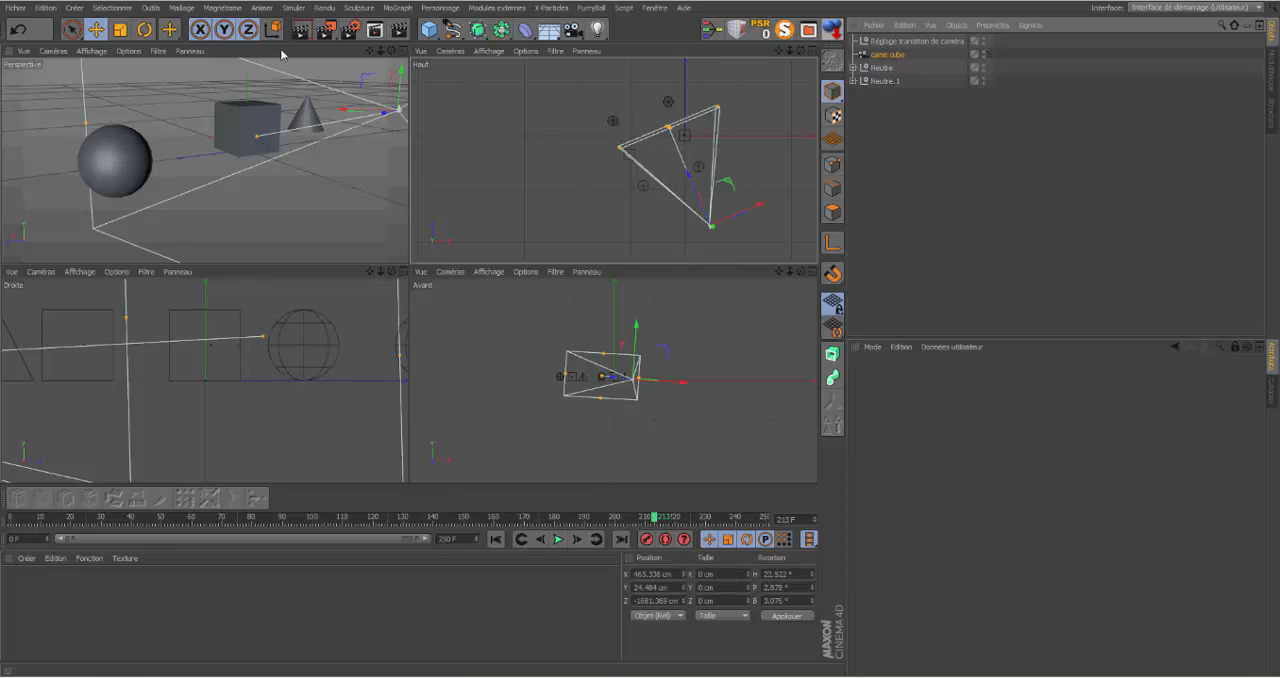
key("r")
left_click_drag(686, 211, 677, 219)
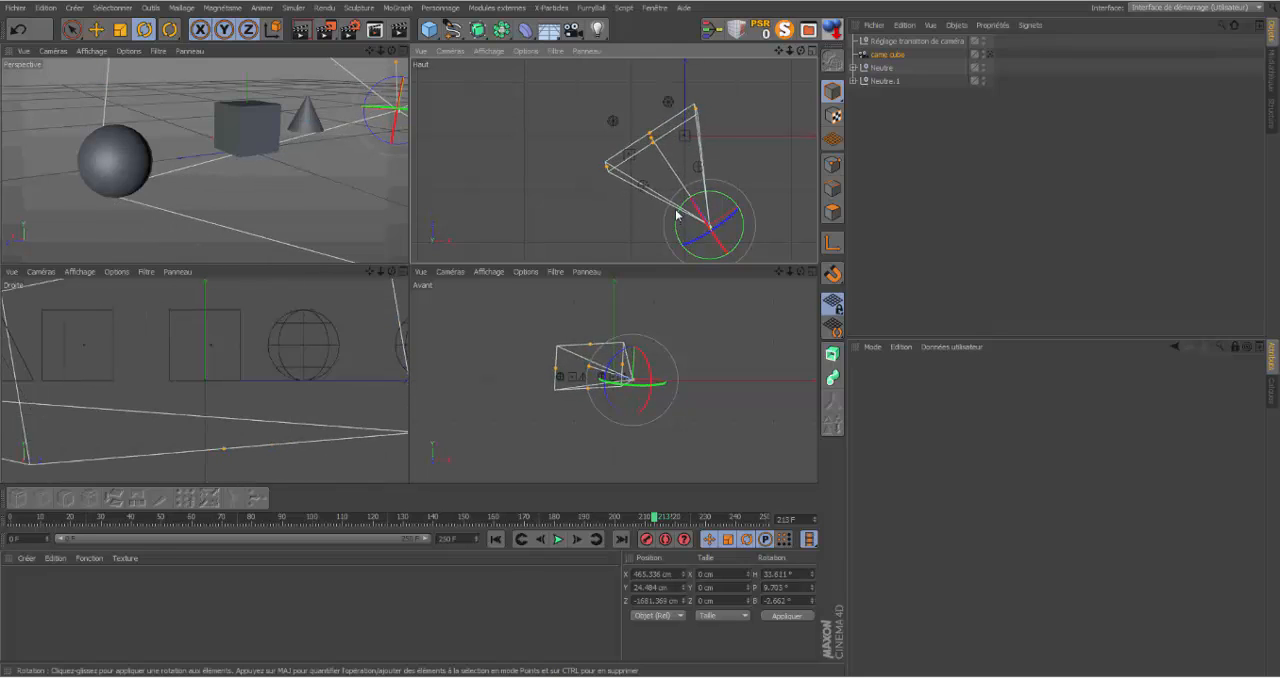
key("ctrl+z")
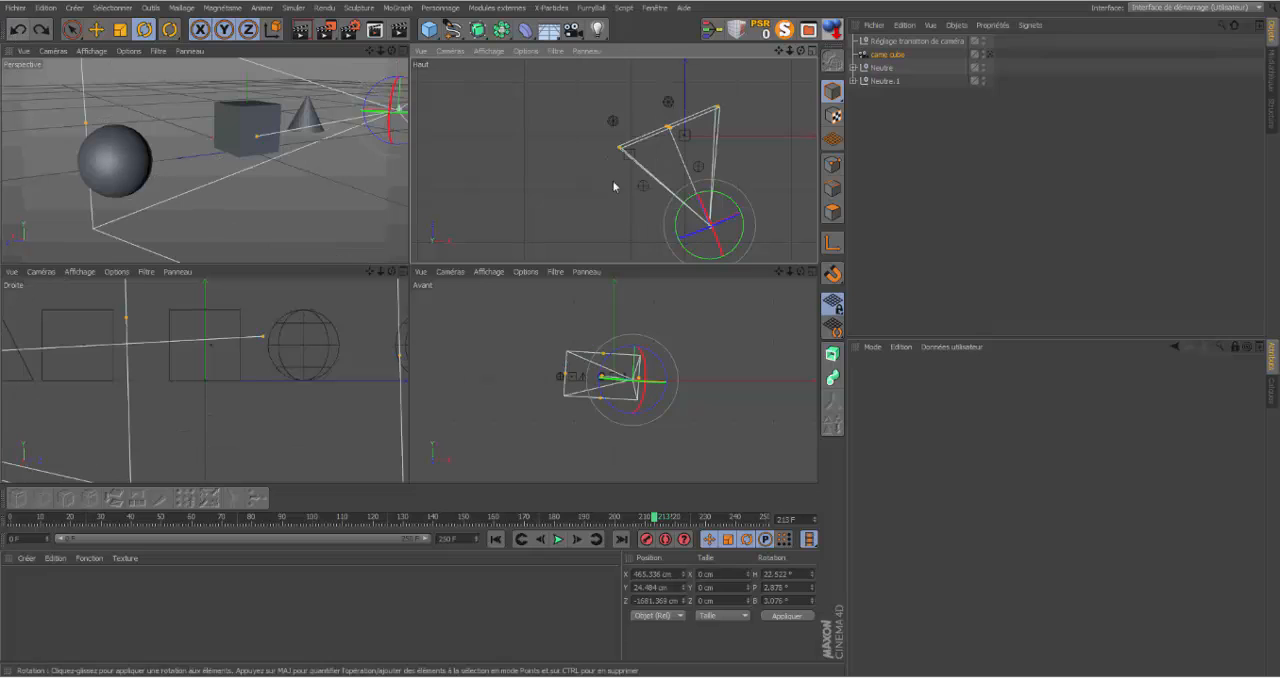
left_click_drag(686, 207, 678, 210)
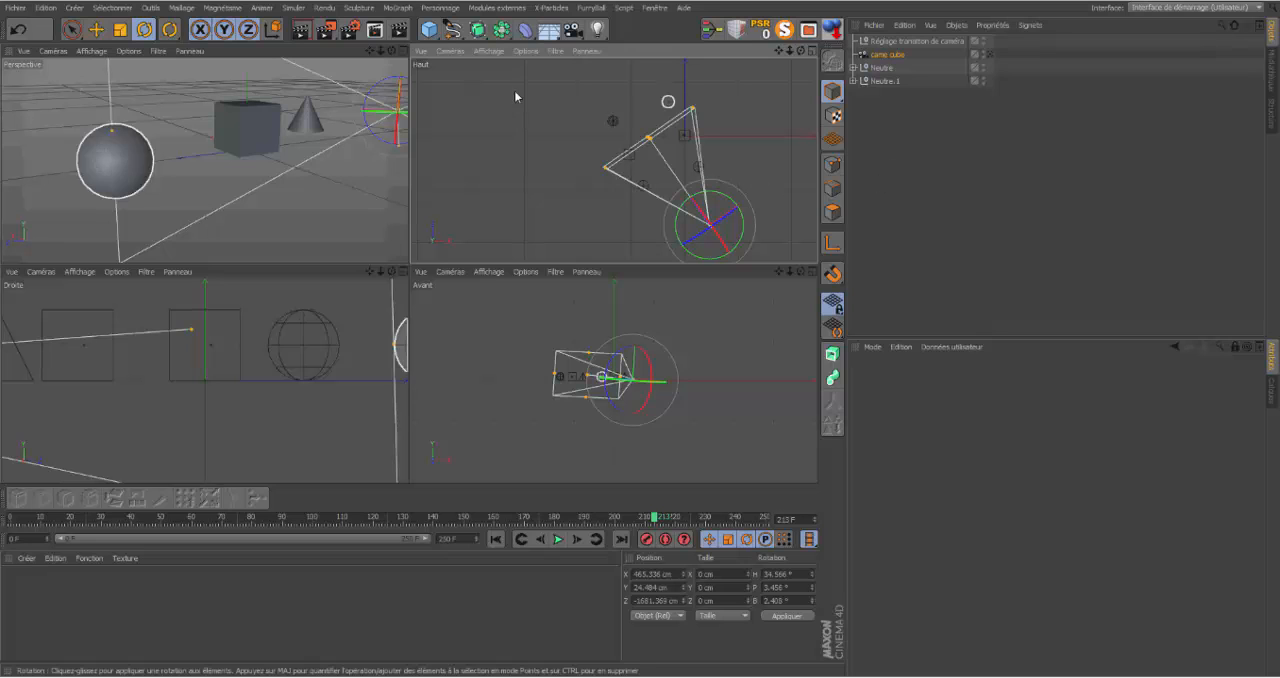
left_click(96, 29)
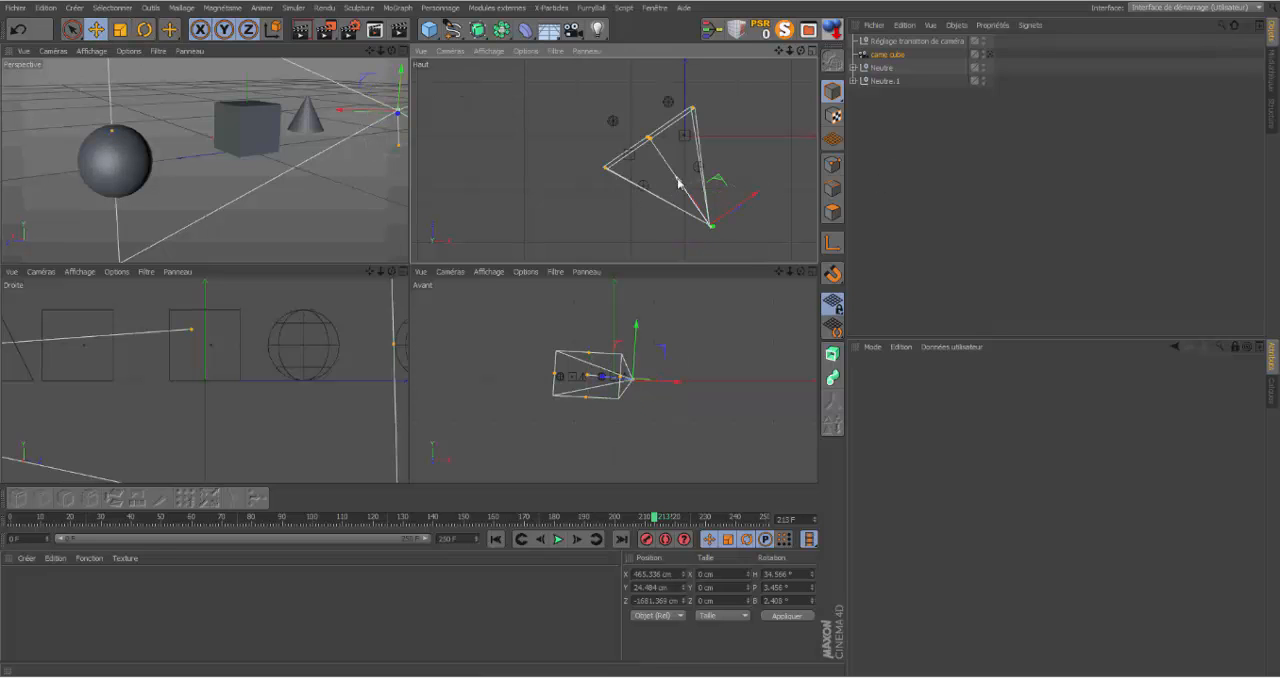
left_click_drag(678, 182, 703, 212)
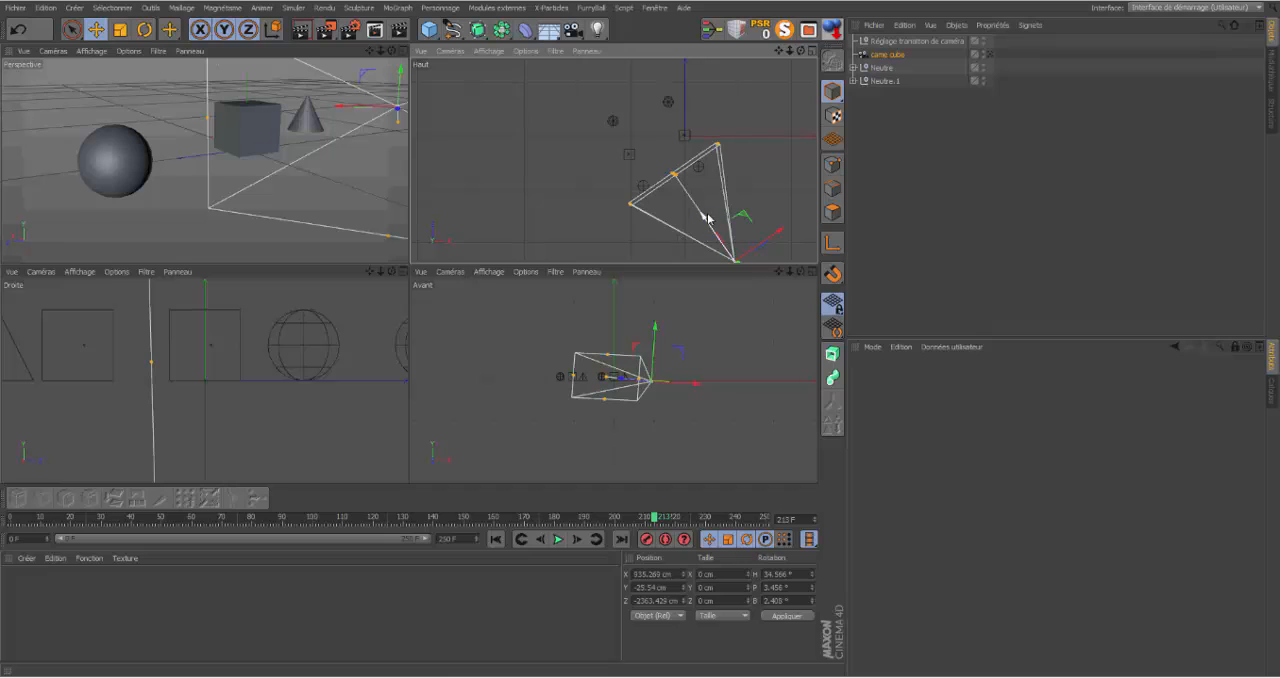
Step: Key came cube at frame 0, and at frame 250 move it forward to about X -423 cm, Z -392 cm and record another keyframe
left_click(519, 540)
left_click_drag(708, 222, 627, 121)
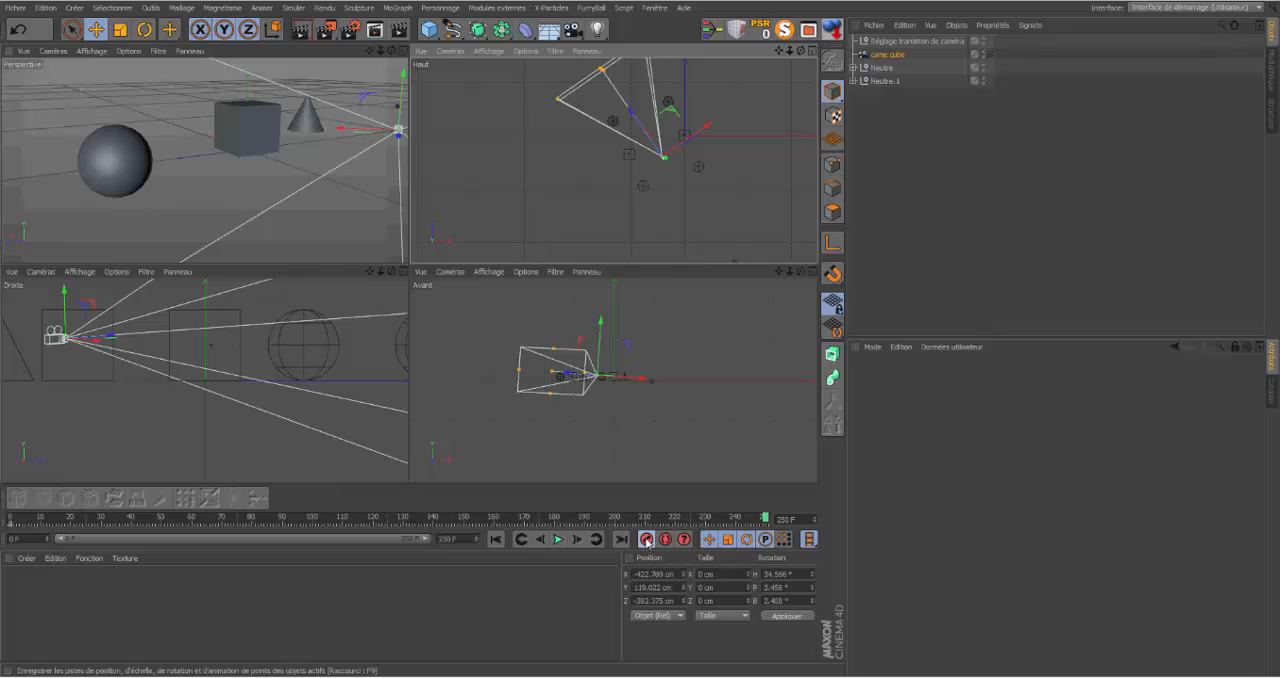
left_click(646, 540)
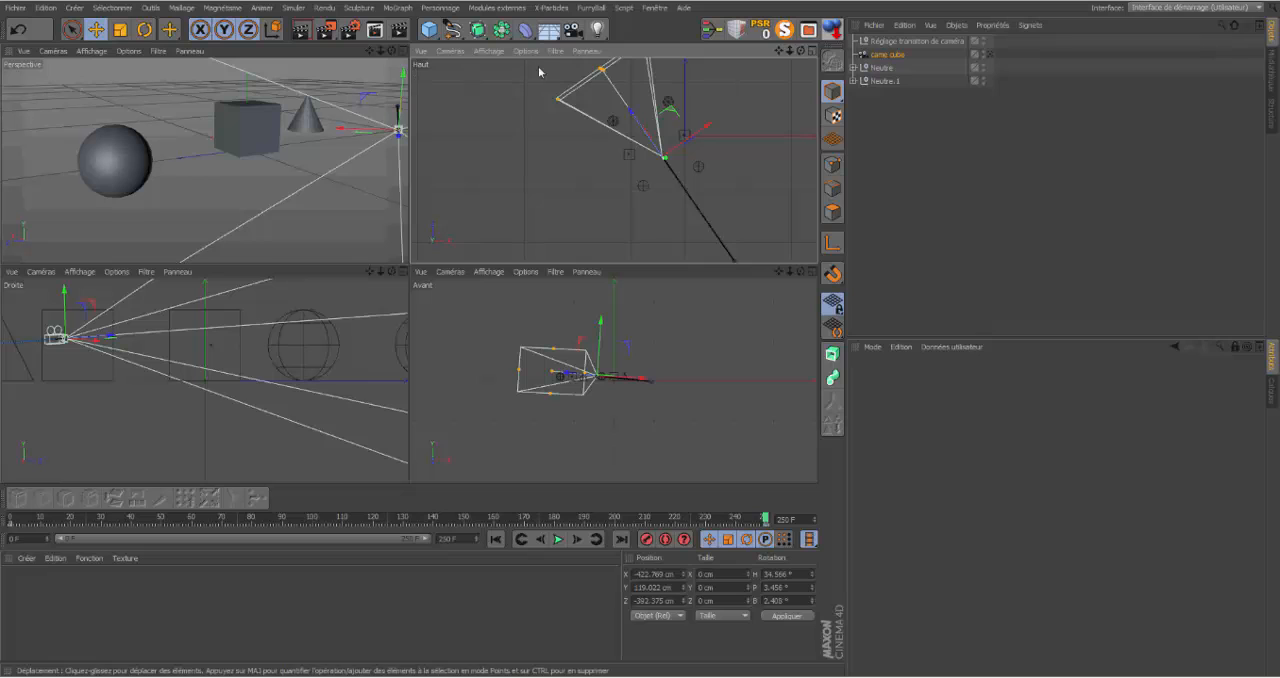
Step: Maximise the Perspective view, look through came cube and return to frame 0
left_click(990, 55)
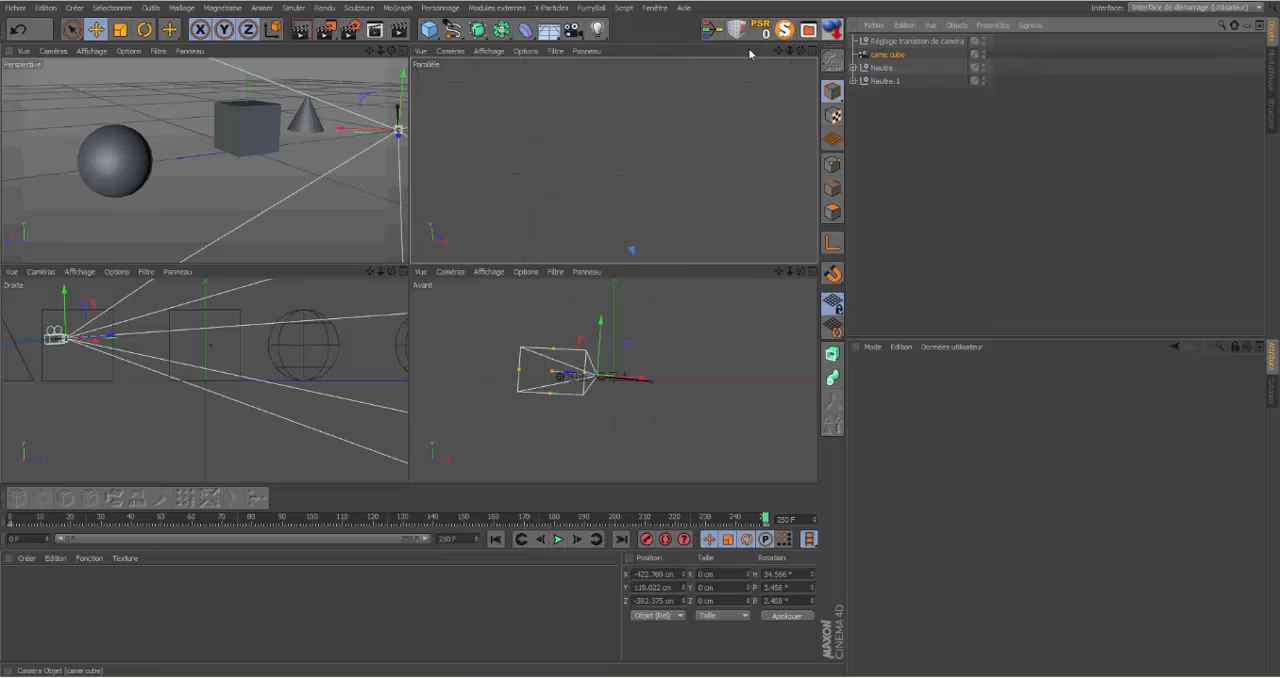
left_click(356, 52)
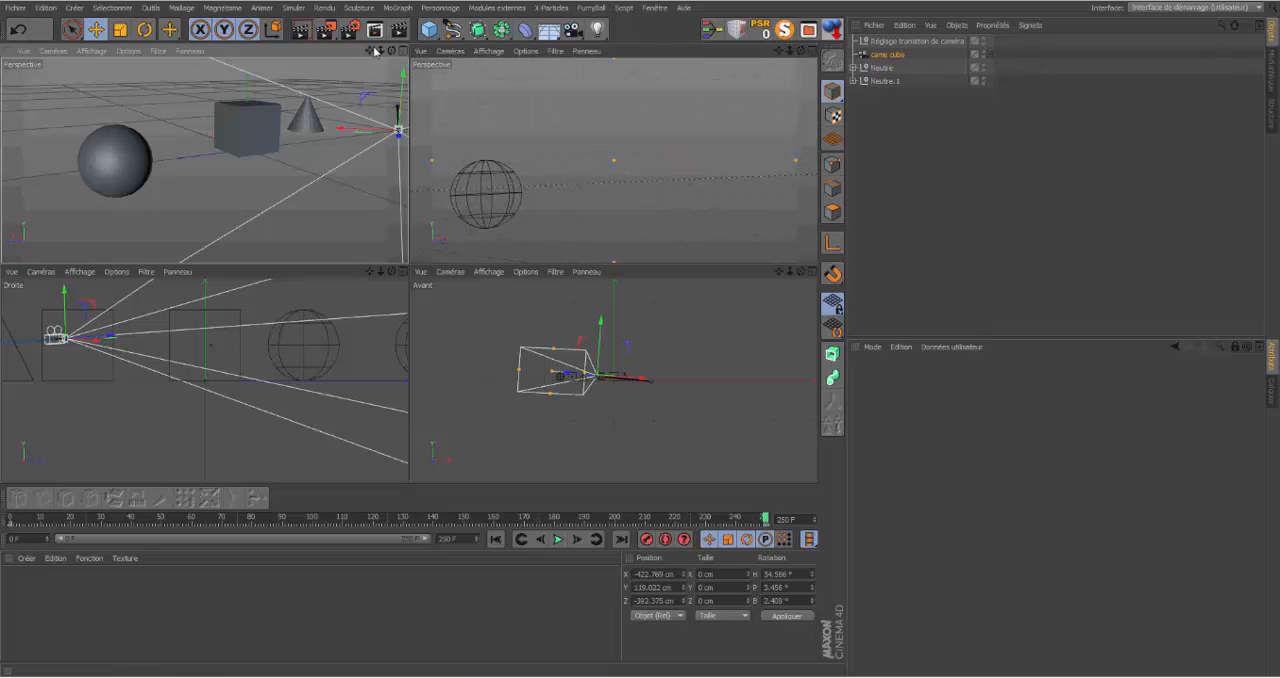
left_click(399, 51)
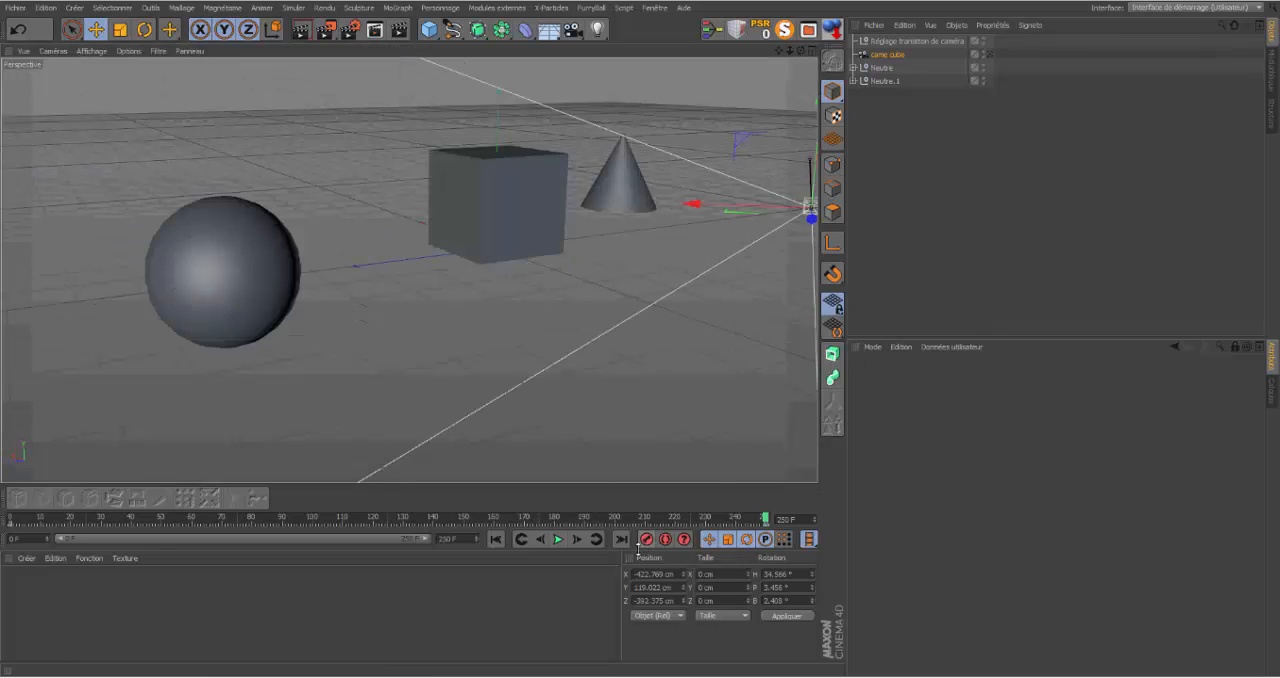
left_click(990, 54)
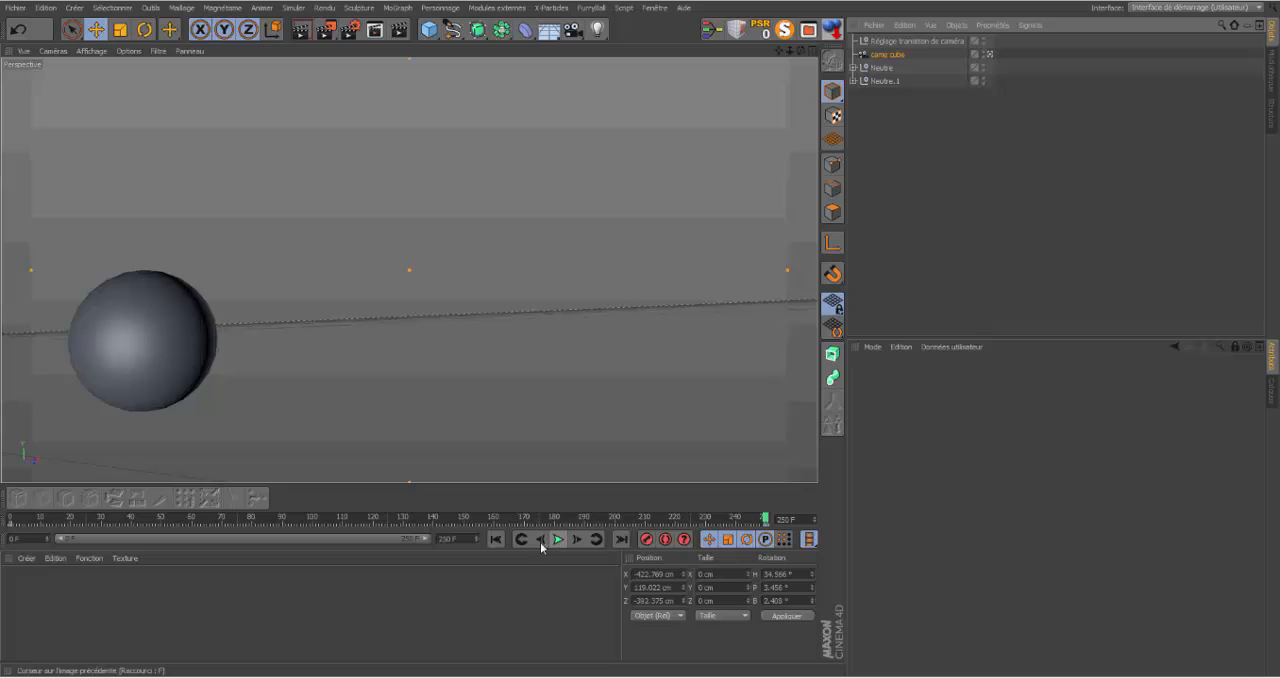
left_click(495, 539)
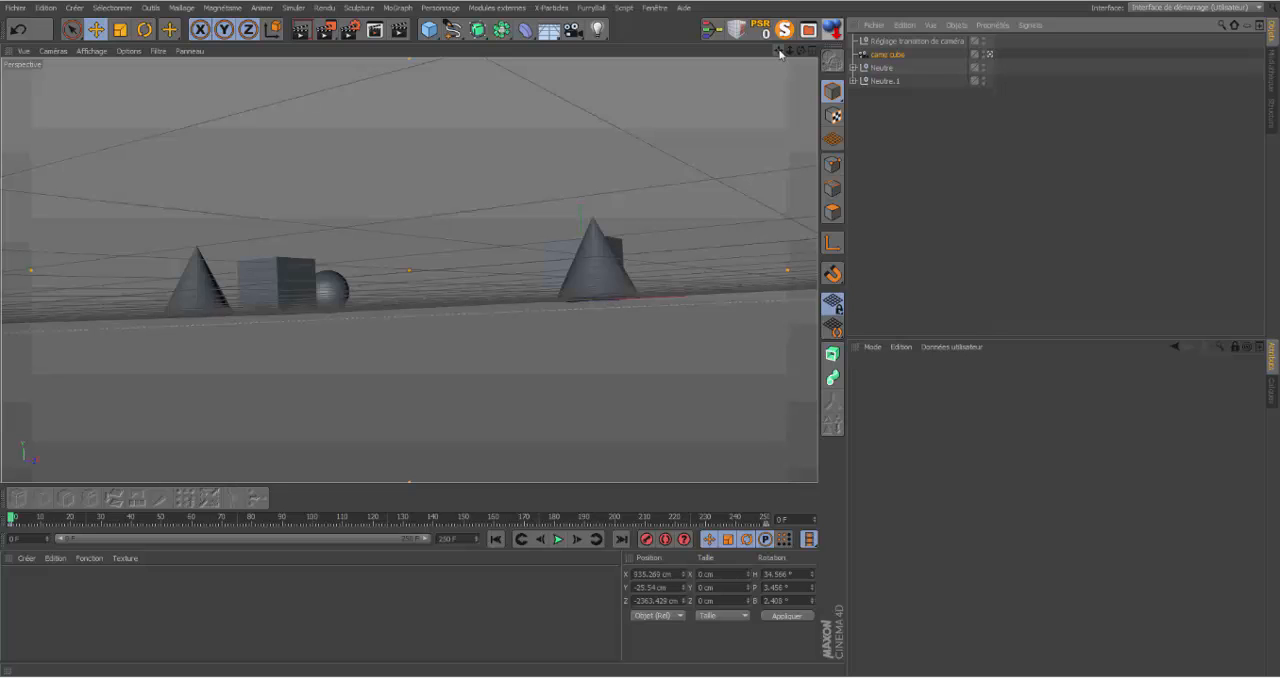
Step: Pan the came cube view at frame 0 to raise the camera to about Y 77 cm, re-key it, and preview the animation
left_click_drag(779, 51, 778, 91)
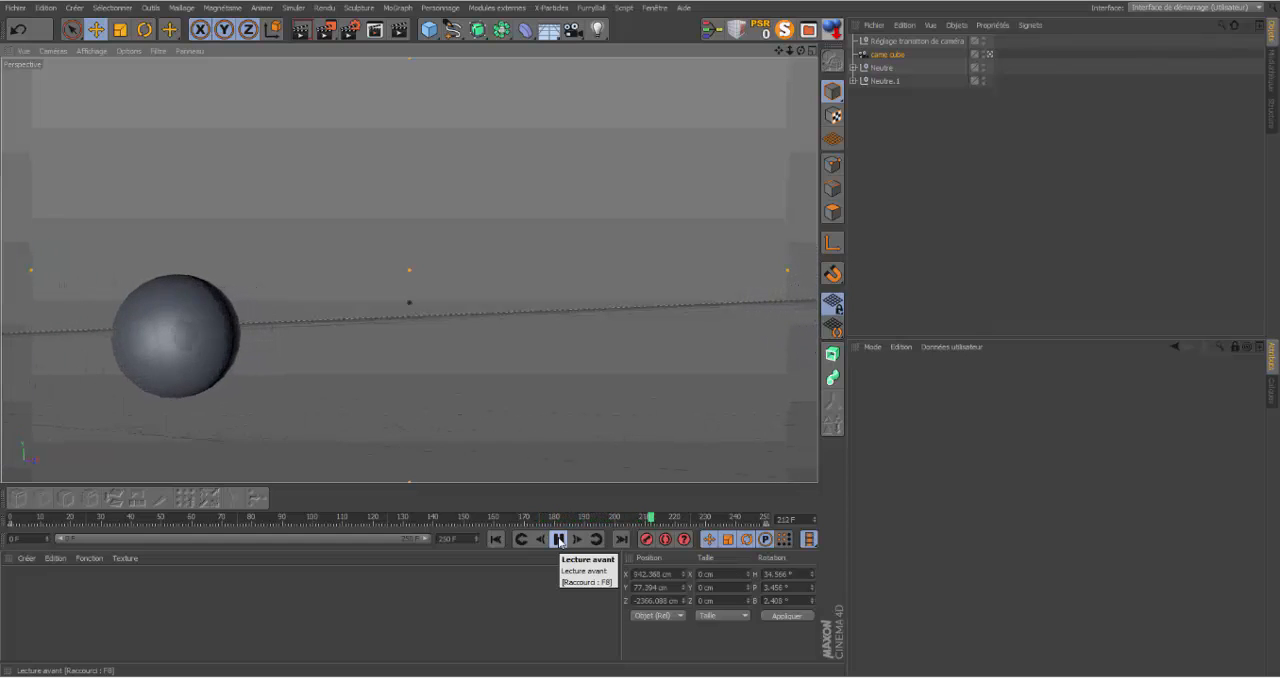
left_click(558, 540)
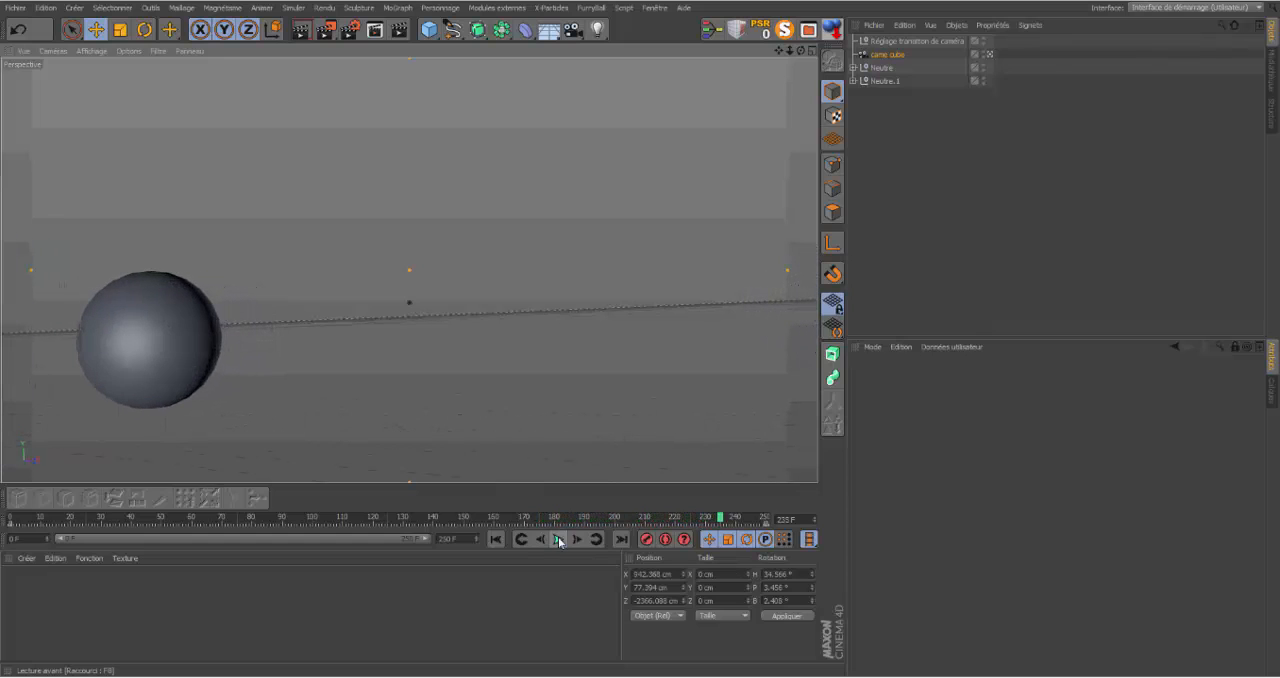
left_click(495, 539)
Step: Bring the two object groups closer along X, placing Neutre at about -98 cm and Neutre.1 at about -833 cm
left_click(876, 68)
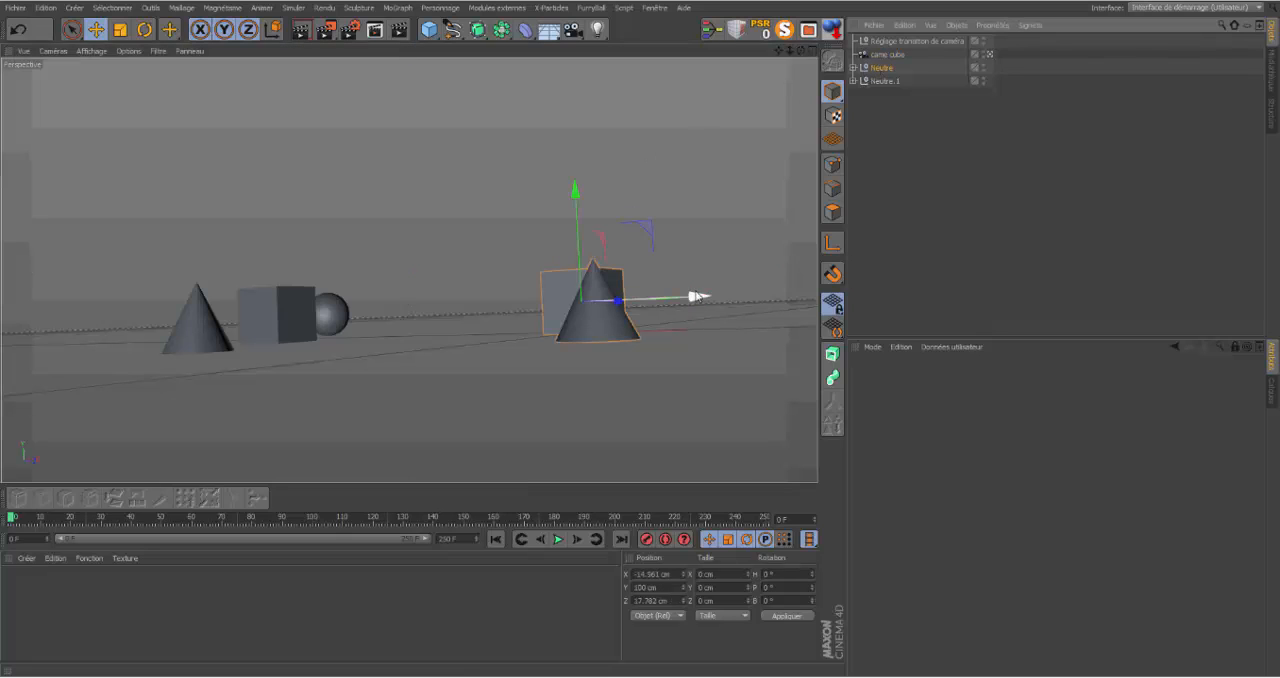
left_click_drag(694, 297, 669, 303)
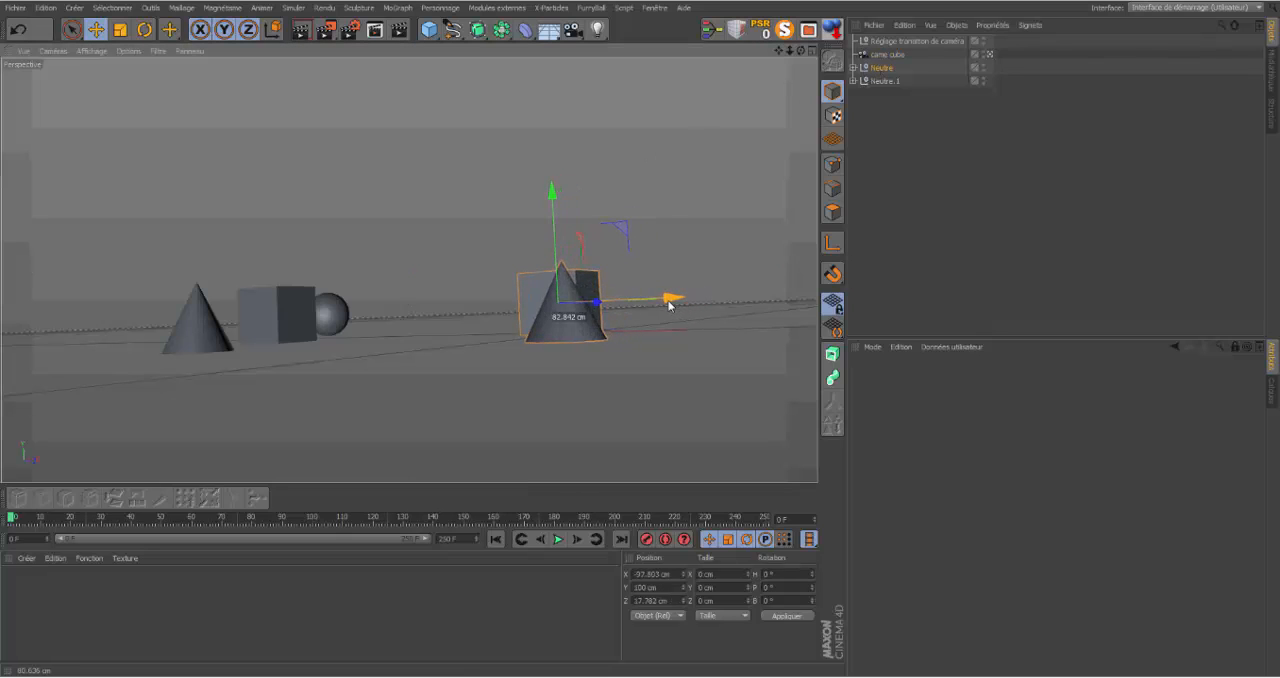
left_click(873, 82)
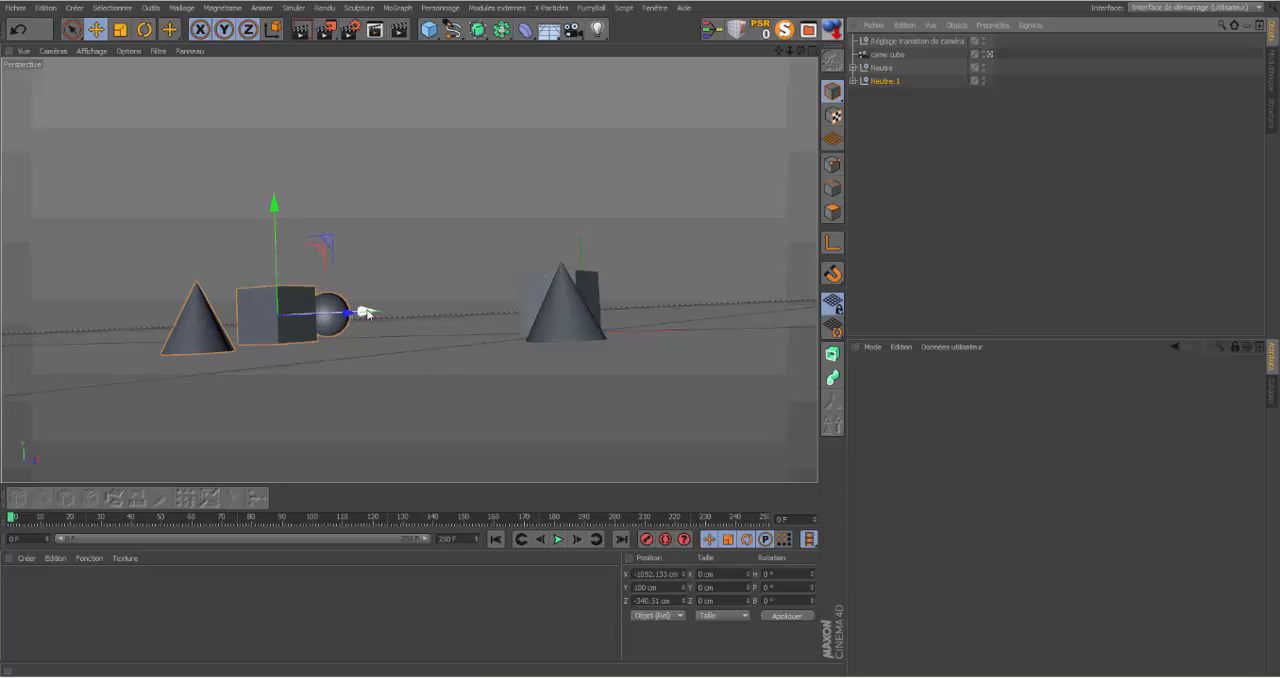
left_click_drag(366, 313, 412, 309)
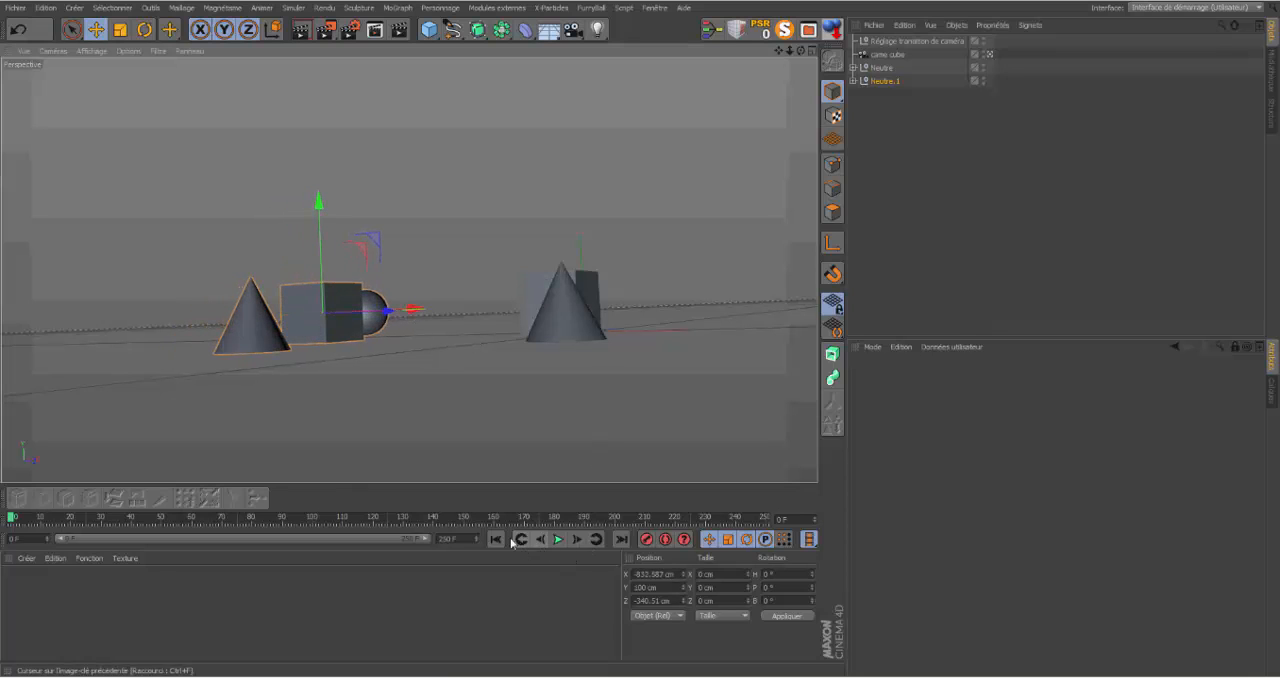
Step: Preview the animation with the repositioned groups, and add a Vibration tag to came cube
left_click(558, 540)
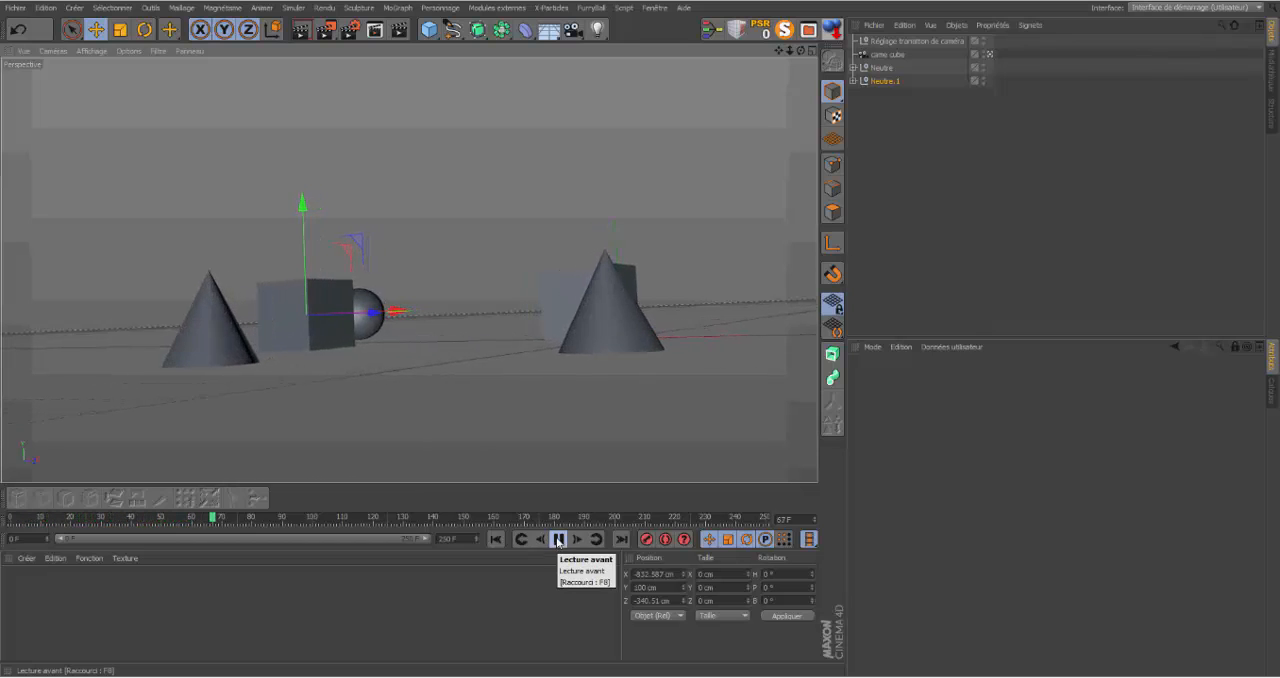
left_click(558, 540)
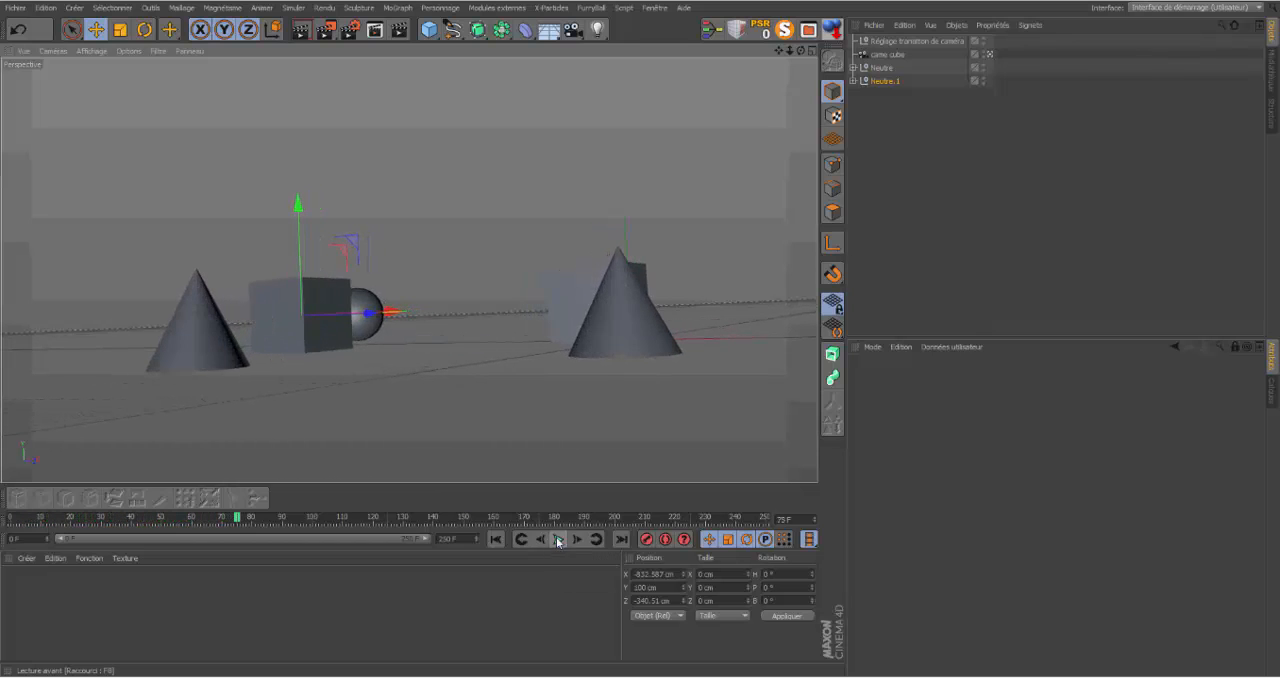
right_click(885, 57)
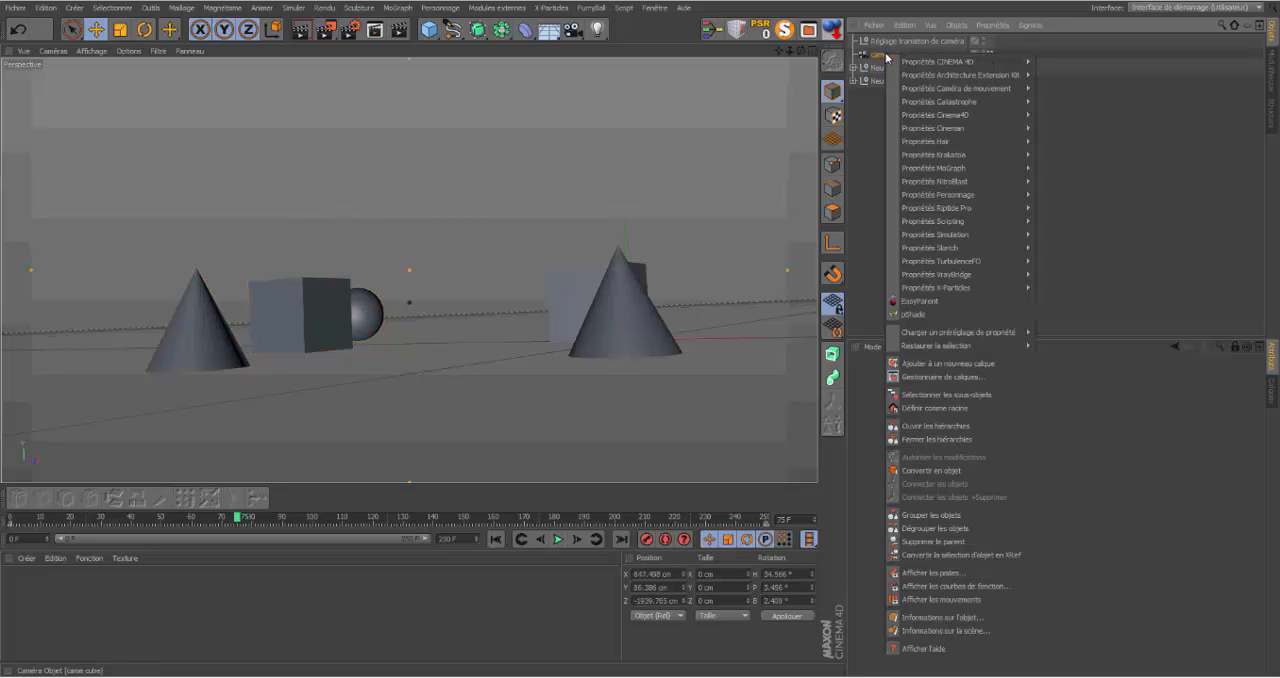
mouse_move(929, 61)
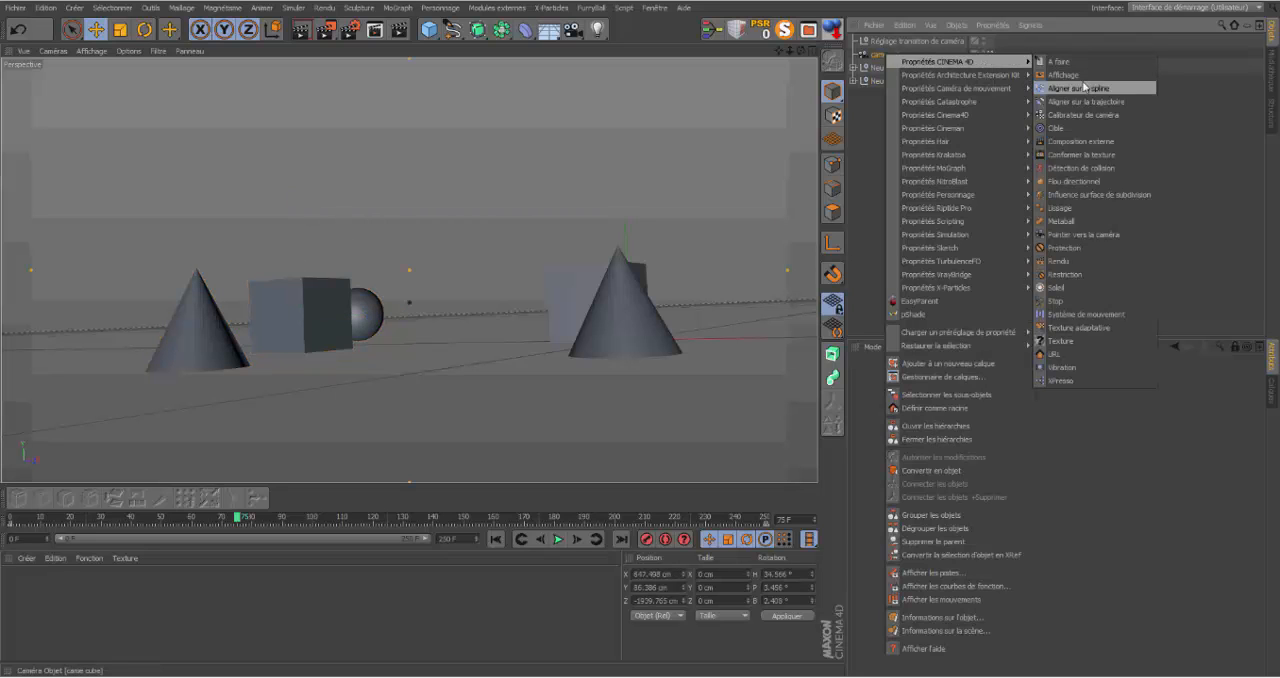
mouse_move(984, 64)
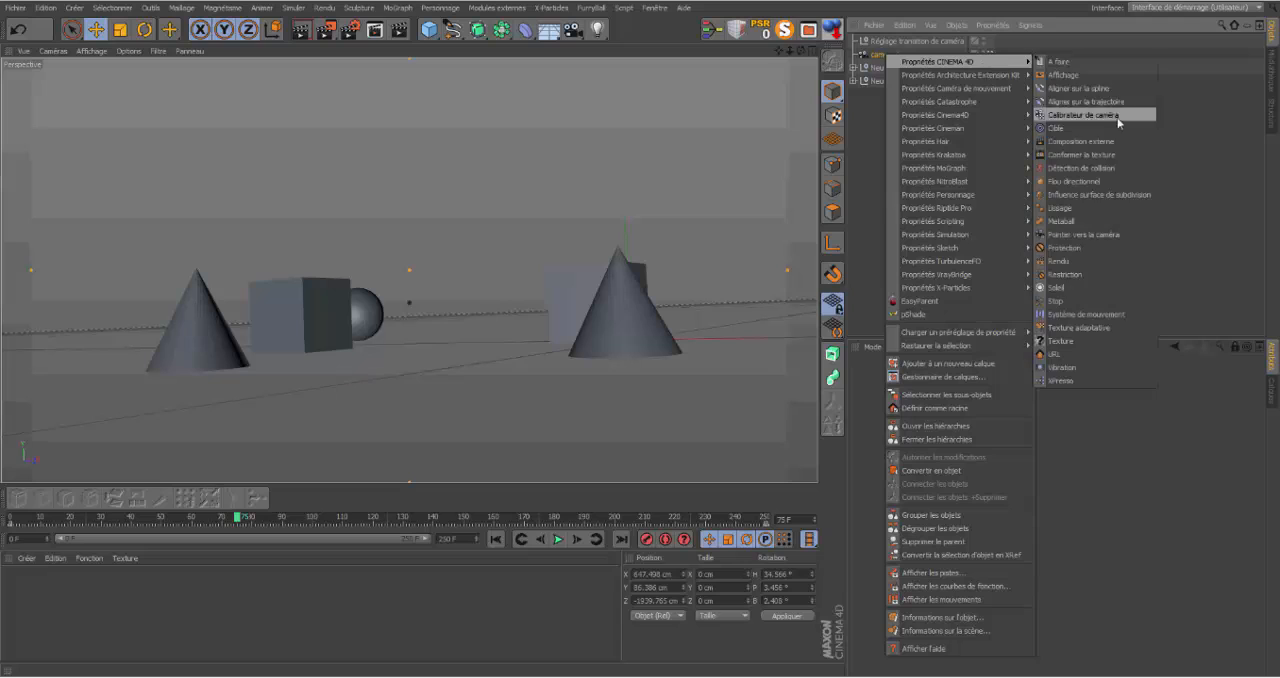
left_click(1059, 368)
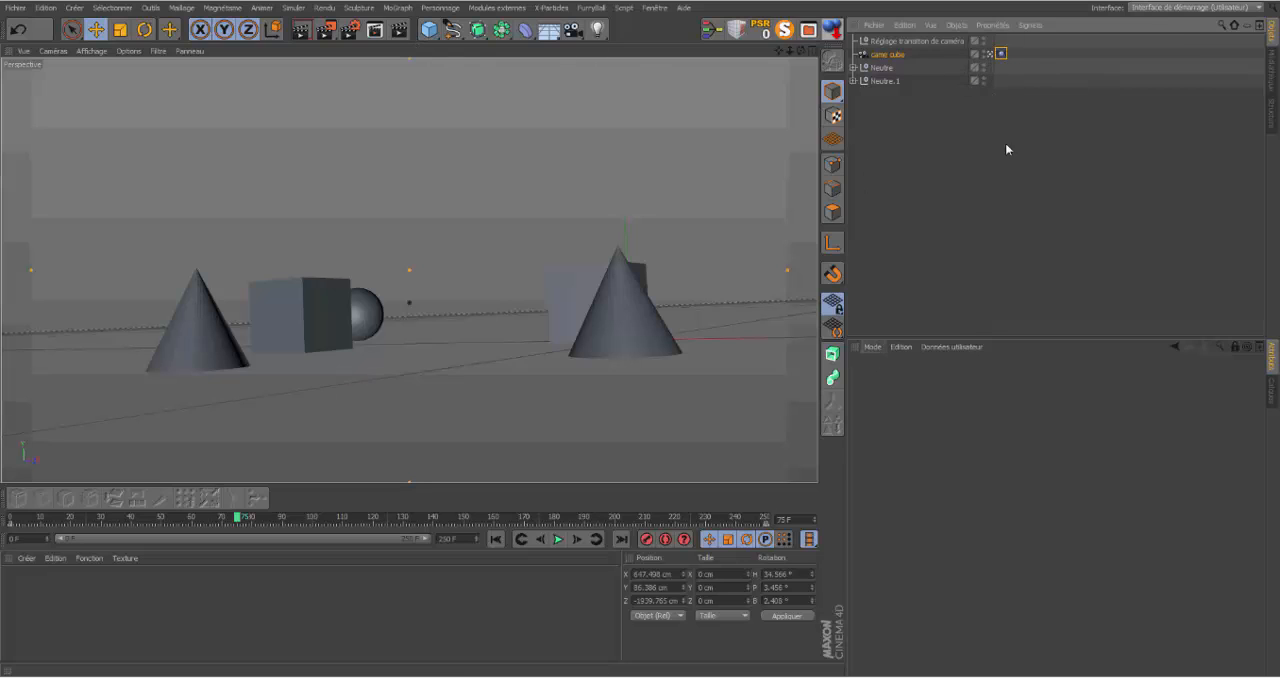
right_click(1000, 54)
left_click(951, 125)
Step: Open a new floating Attributes manager and widen its window so the camera properties fit
left_click(655, 8)
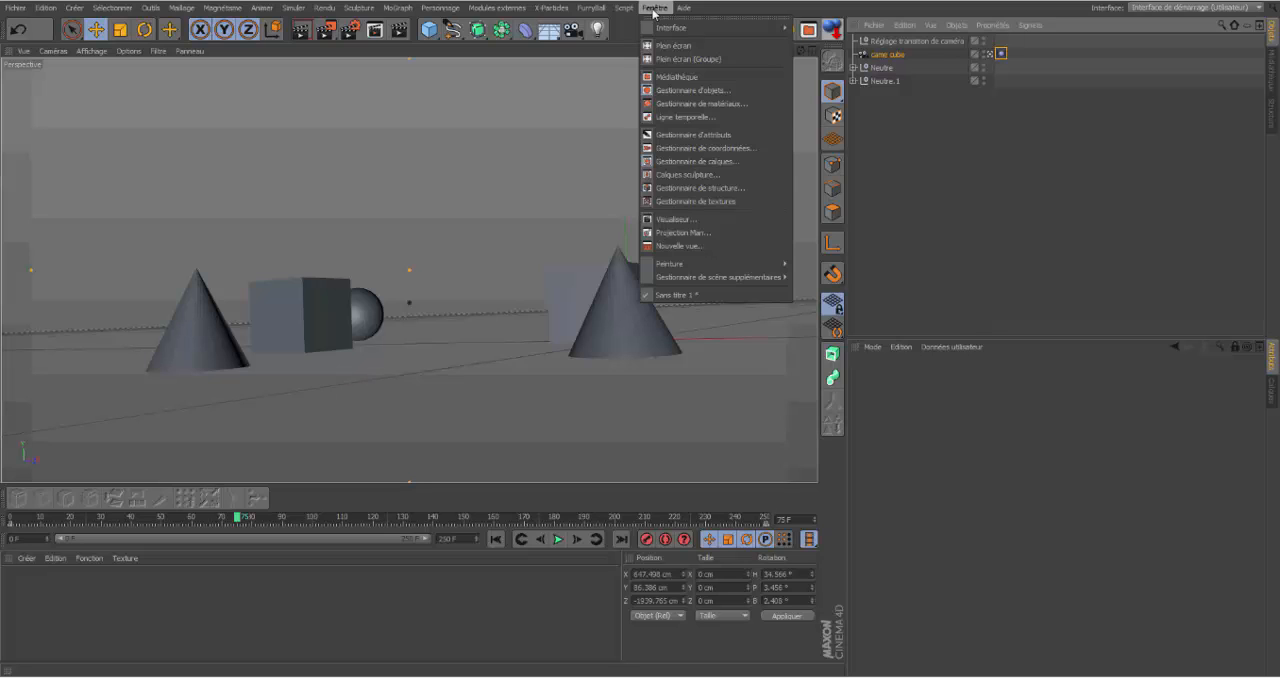
mouse_move(661, 28)
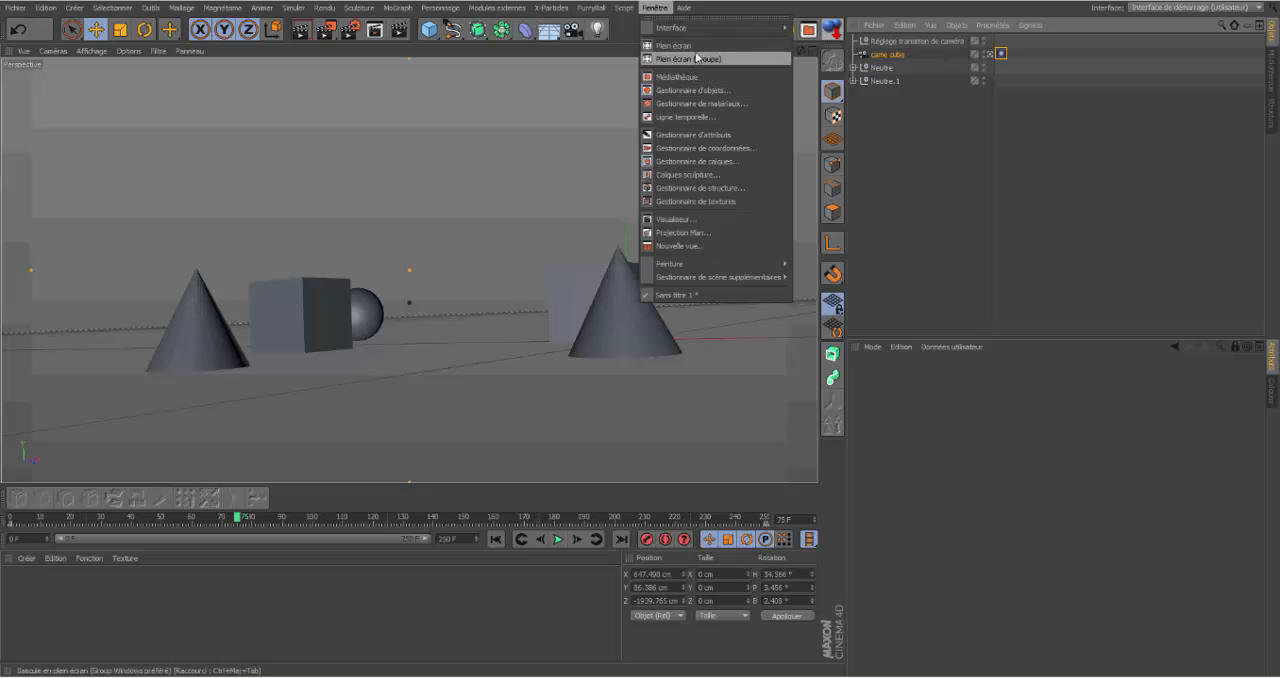
left_click(672, 137)
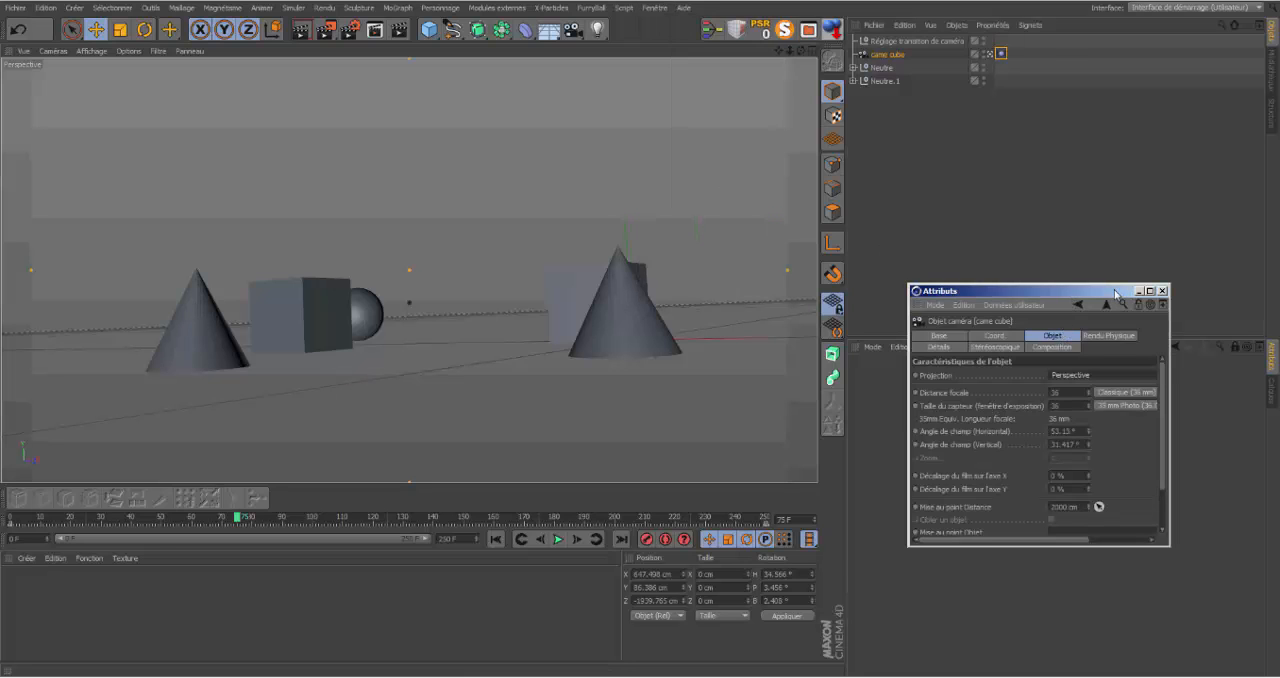
left_click_drag(1115, 290, 1025, 276)
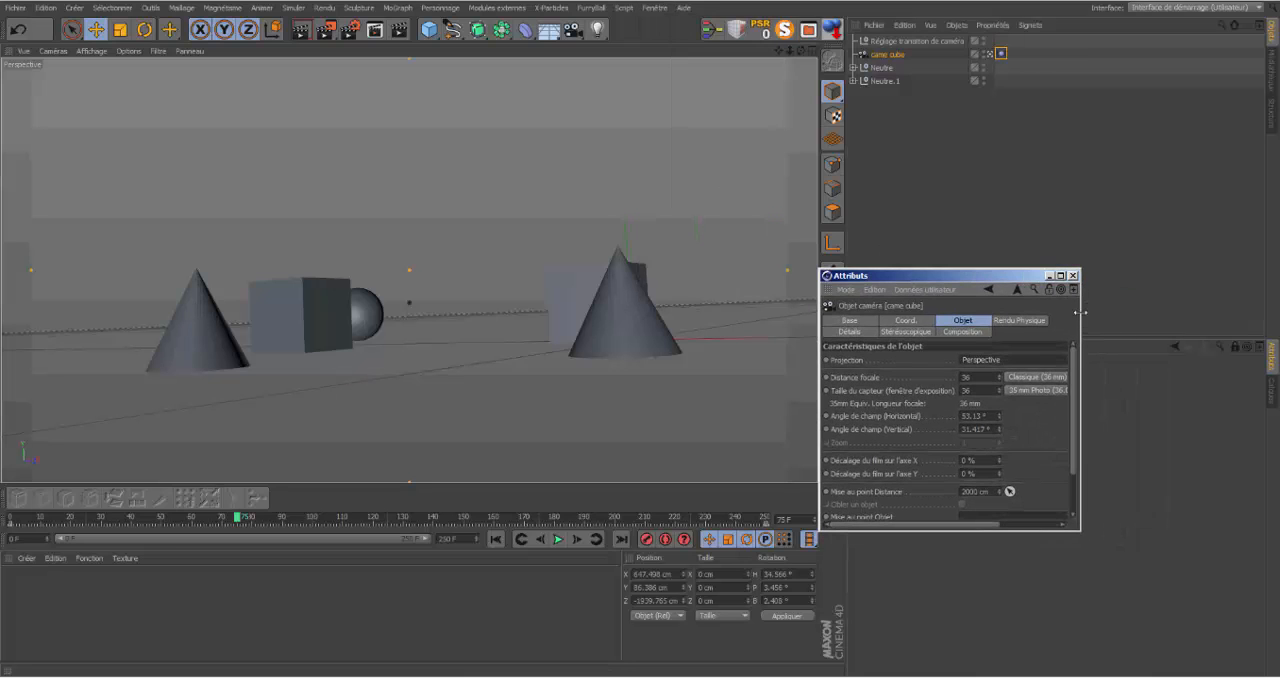
left_click_drag(1080, 313, 1246, 313)
left_click_drag(1146, 284, 1185, 253)
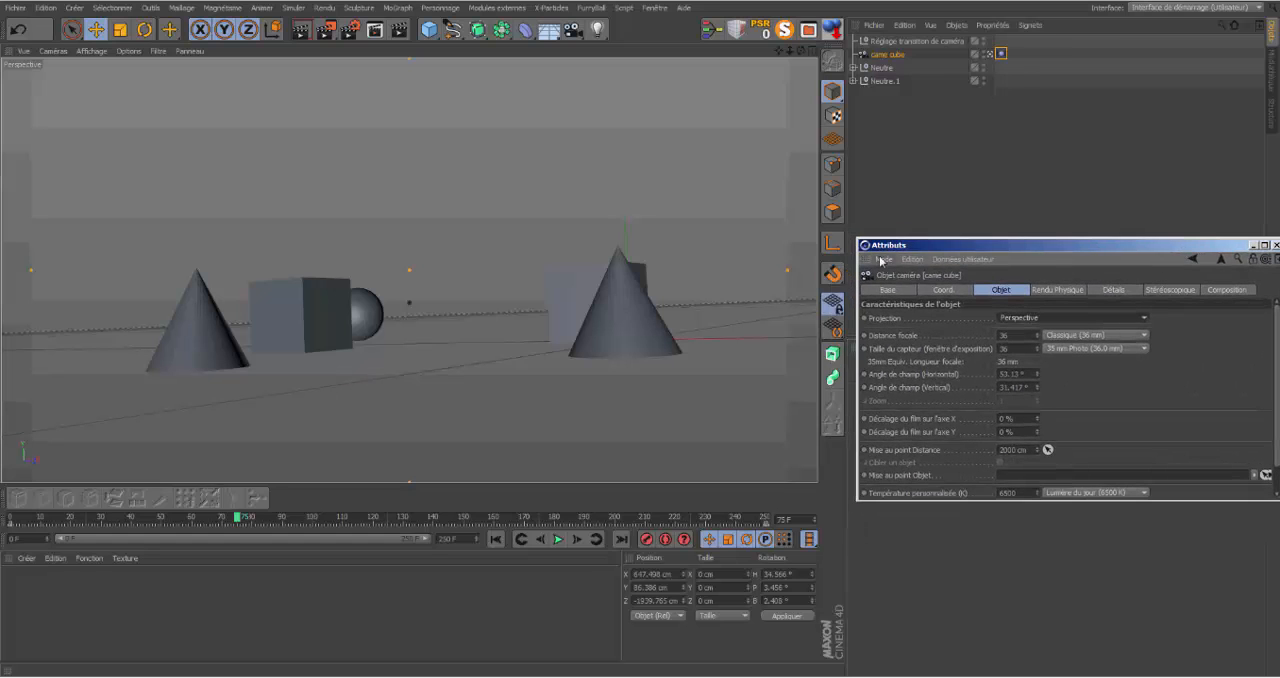
Step: Dock the new Attributes manager beneath the object list and increase its height
left_click_drag(911, 244, 548, 268)
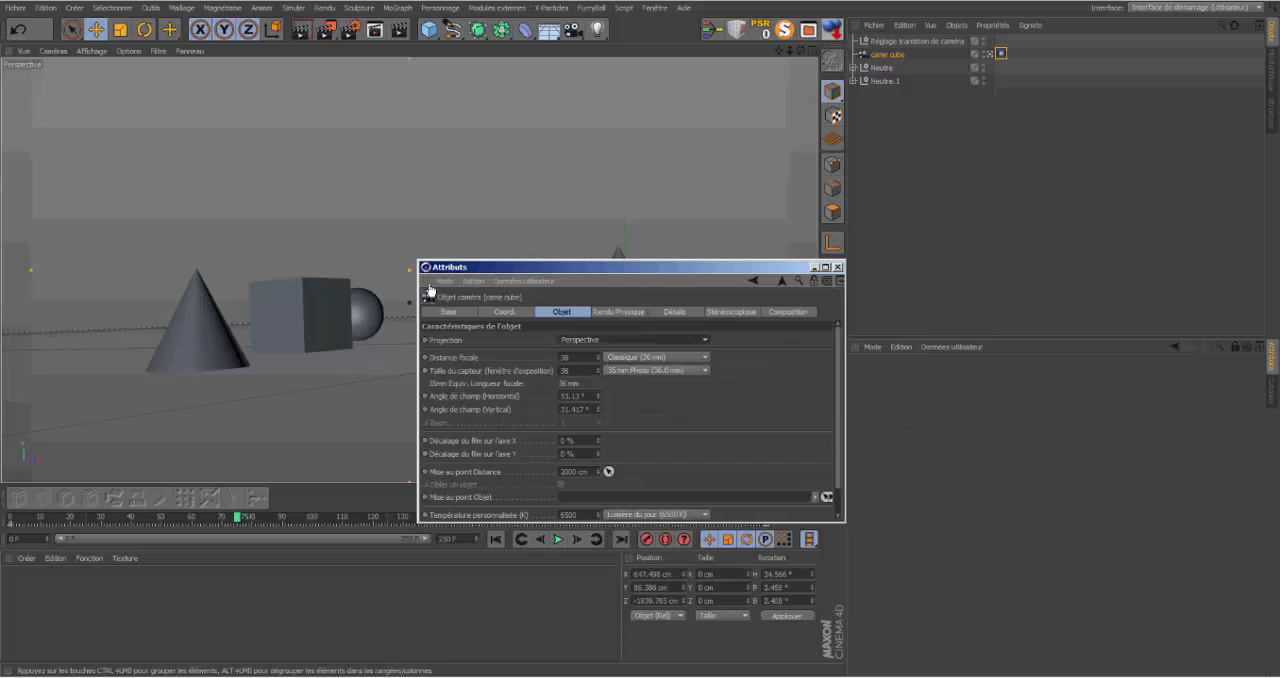
left_click_drag(428, 282, 912, 348)
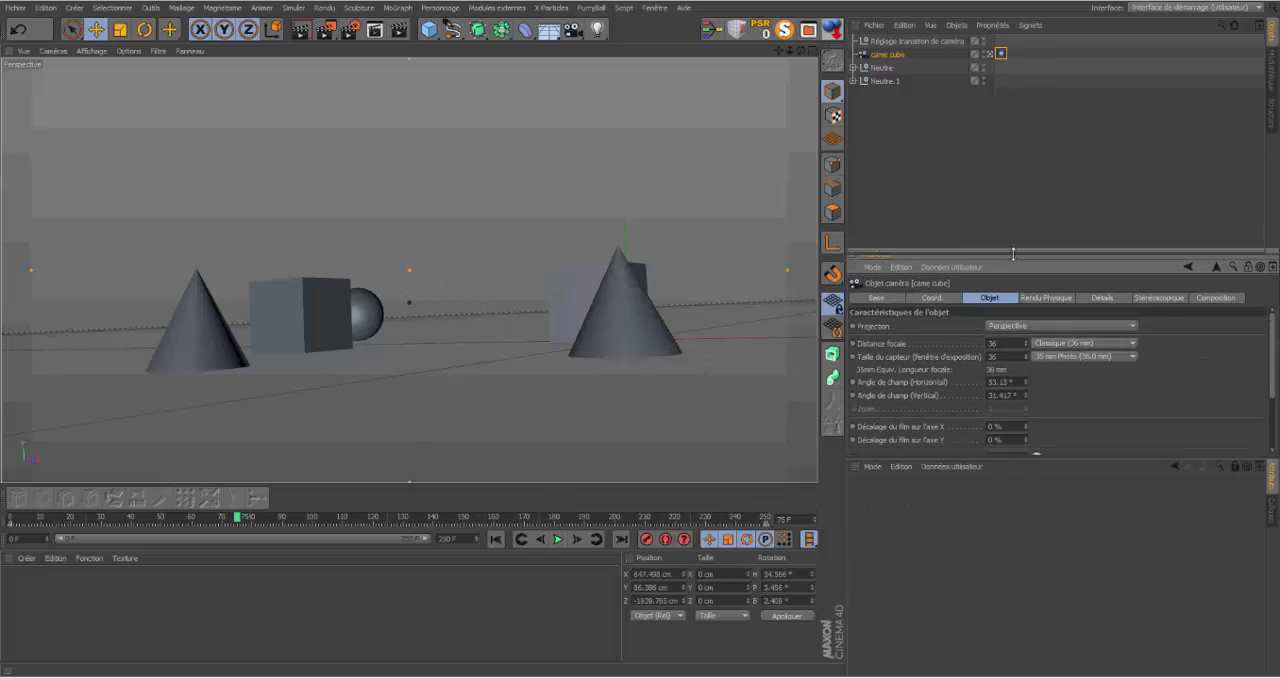
mouse_move(1013, 254)
left_mouse_down()
mouse_move(1014, 277)
mouse_move(1014, 252)
left_mouse_up()
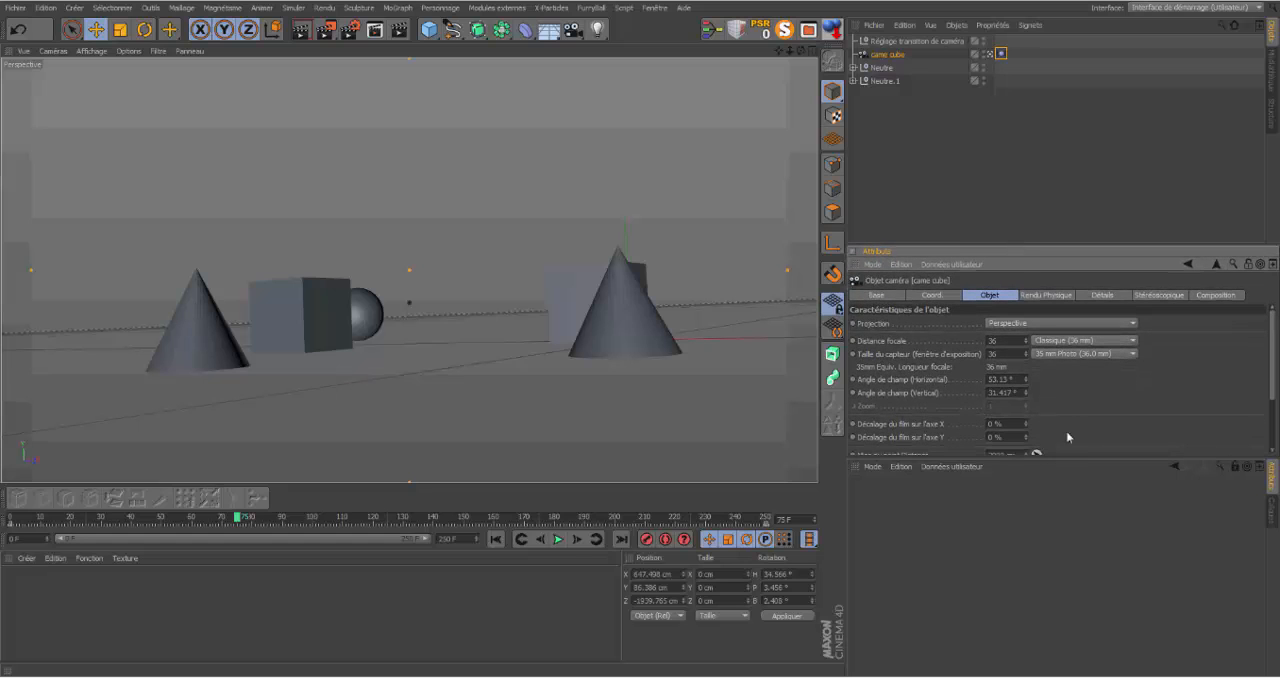
left_click_drag(1066, 457, 1080, 583)
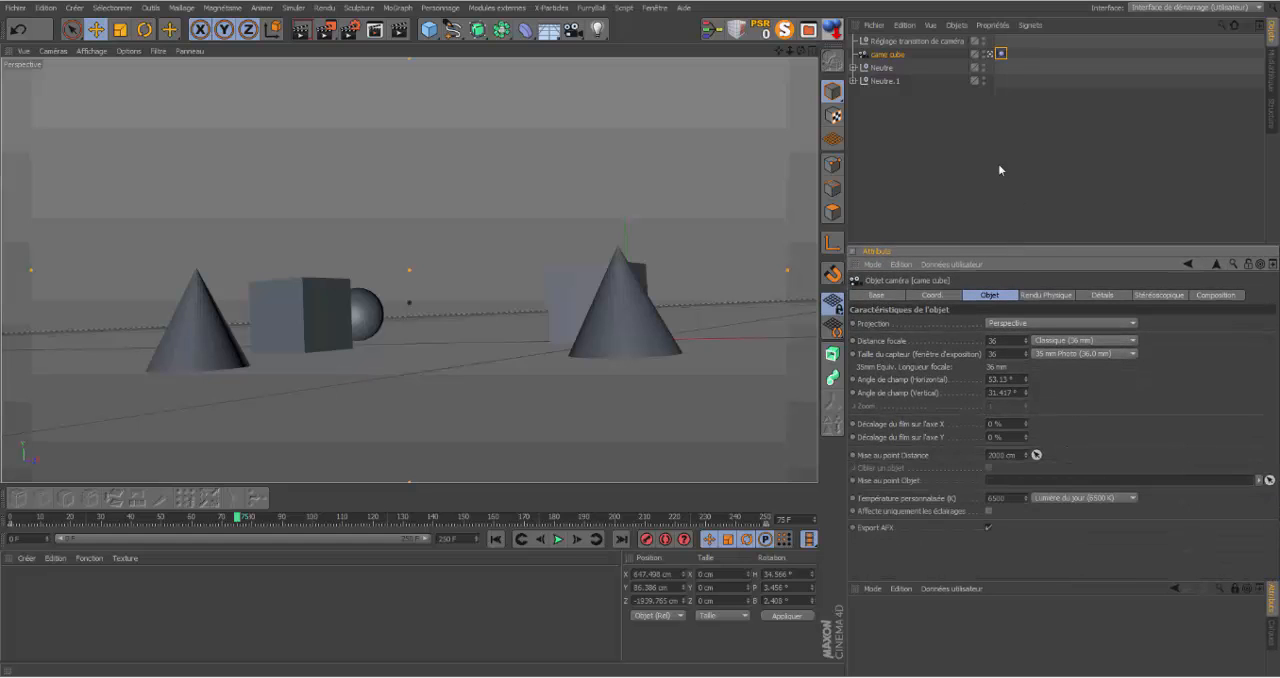
Step: Enable position modification on came cube's Vibration tag and preview the animation
left_click(1000, 53)
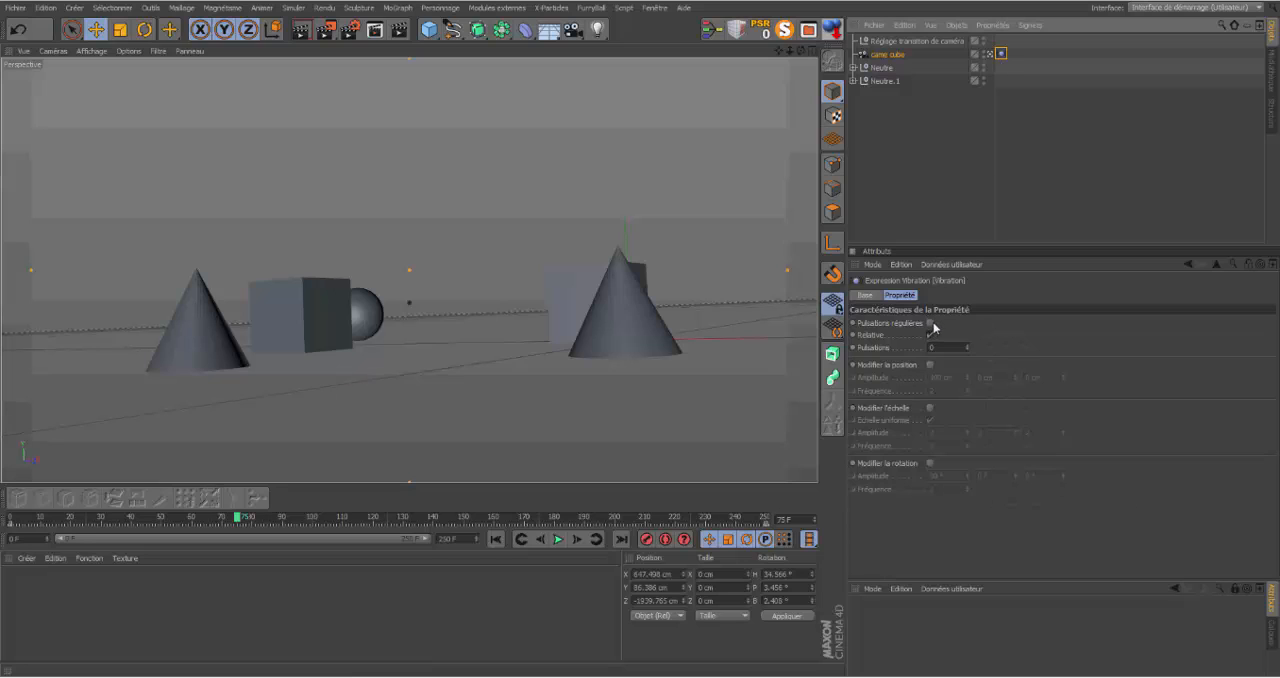
left_click(930, 365)
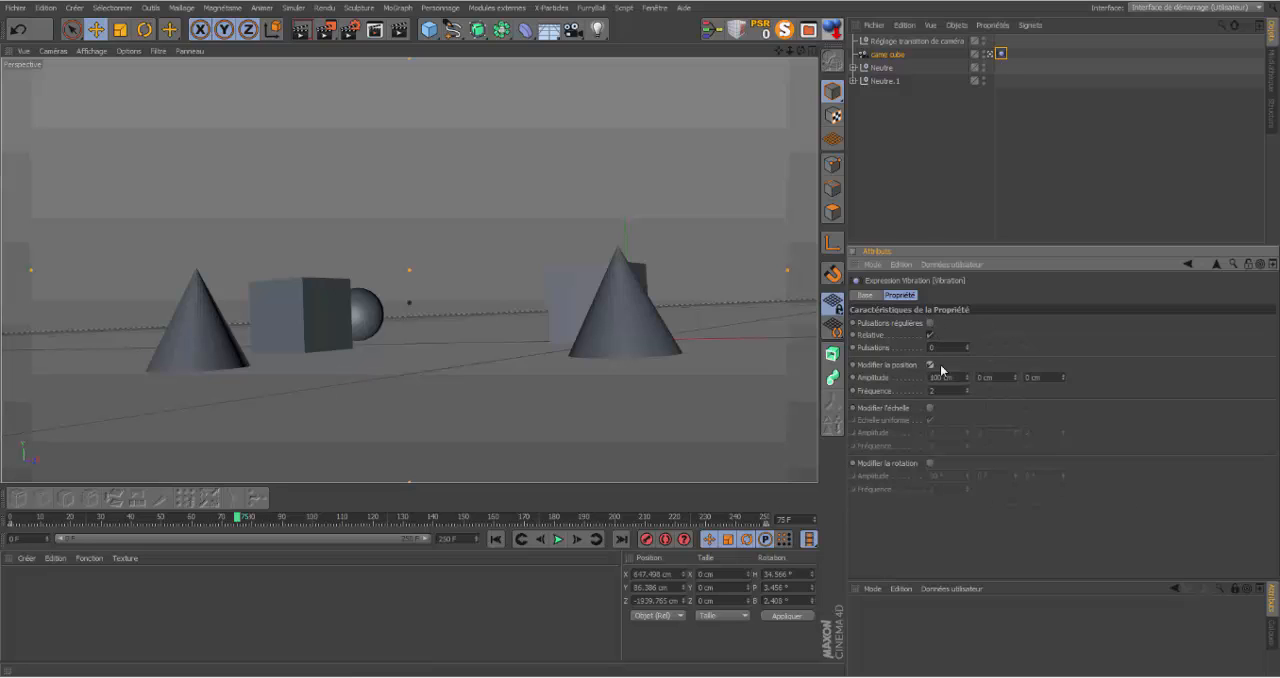
left_click(558, 540)
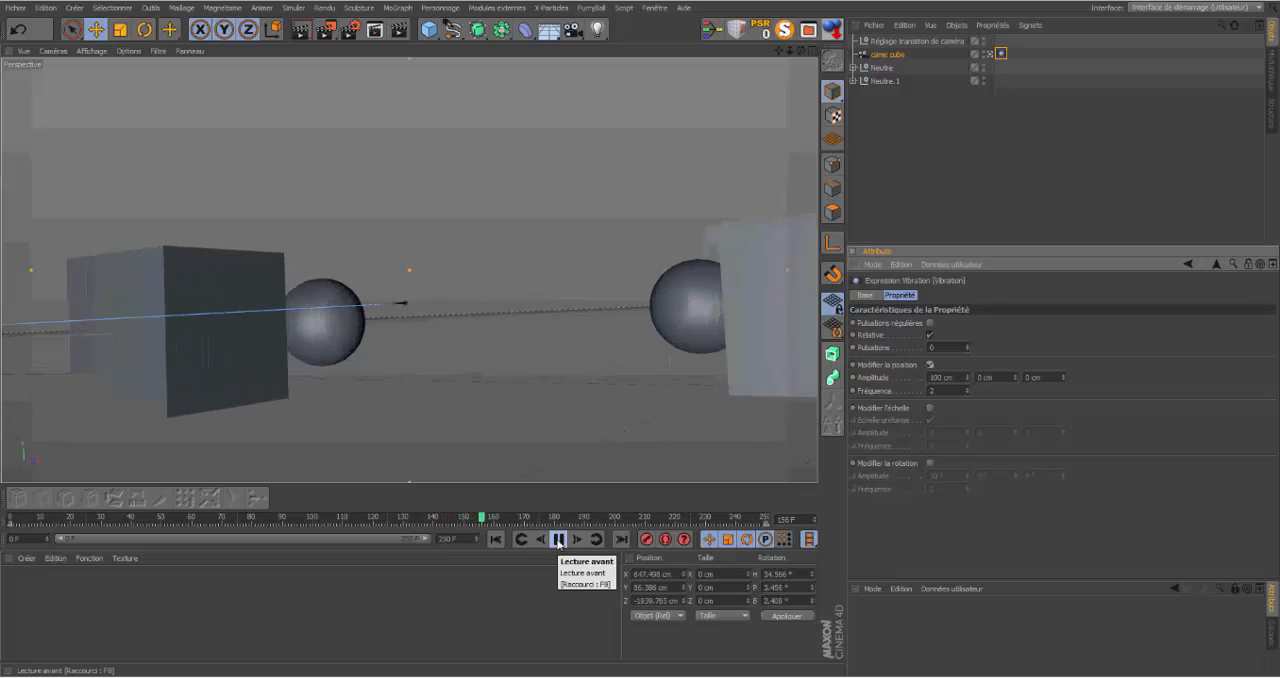
left_click(558, 540)
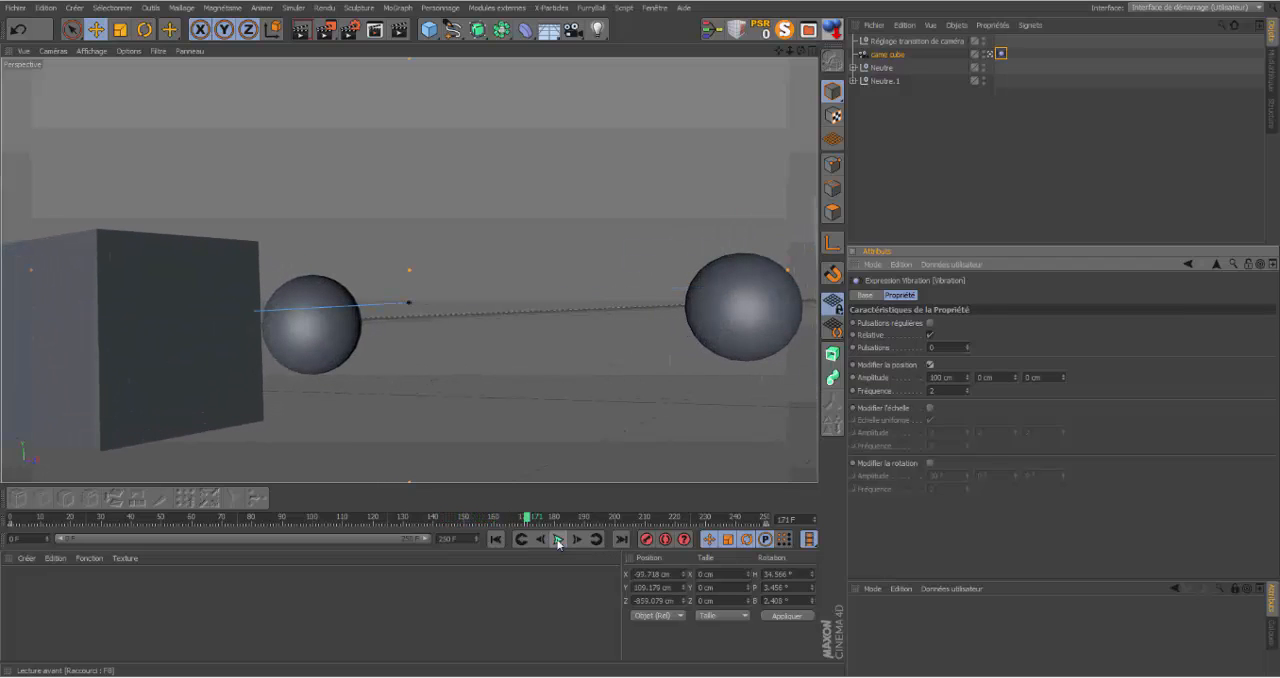
Step: Set the position vibration amplitude to 14 cm in X and 73 cm in Y, and preview from frame 0
left_click(966, 376)
mouse_move(968, 381)
left_mouse_down()
mouse_move(968, 404)
mouse_move(1016, 375)
mouse_move(1016, 350)
mouse_move(1016, 373)
mouse_move(968, 382)
left_mouse_up()
left_click(496, 540)
left_click(558, 540)
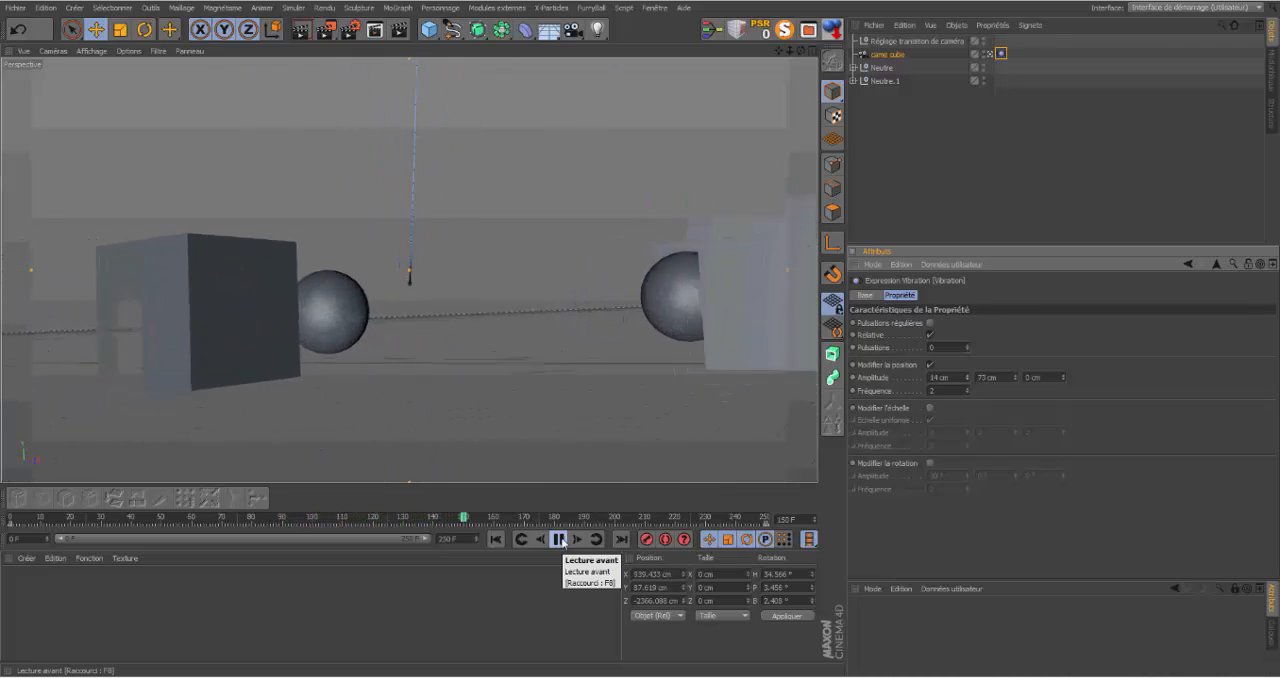
left_click(559, 540)
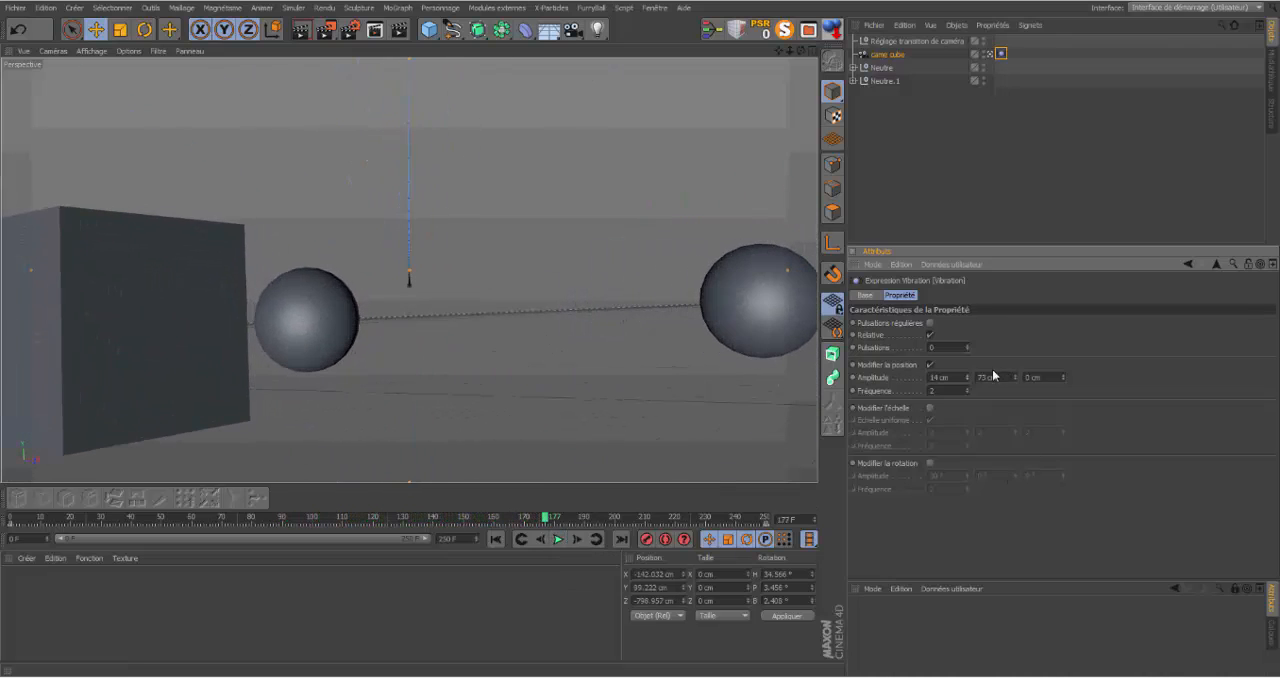
Step: Try a position vibration frequency of 1.13 and preview the result from frame 0
left_click_drag(968, 391, 968, 396)
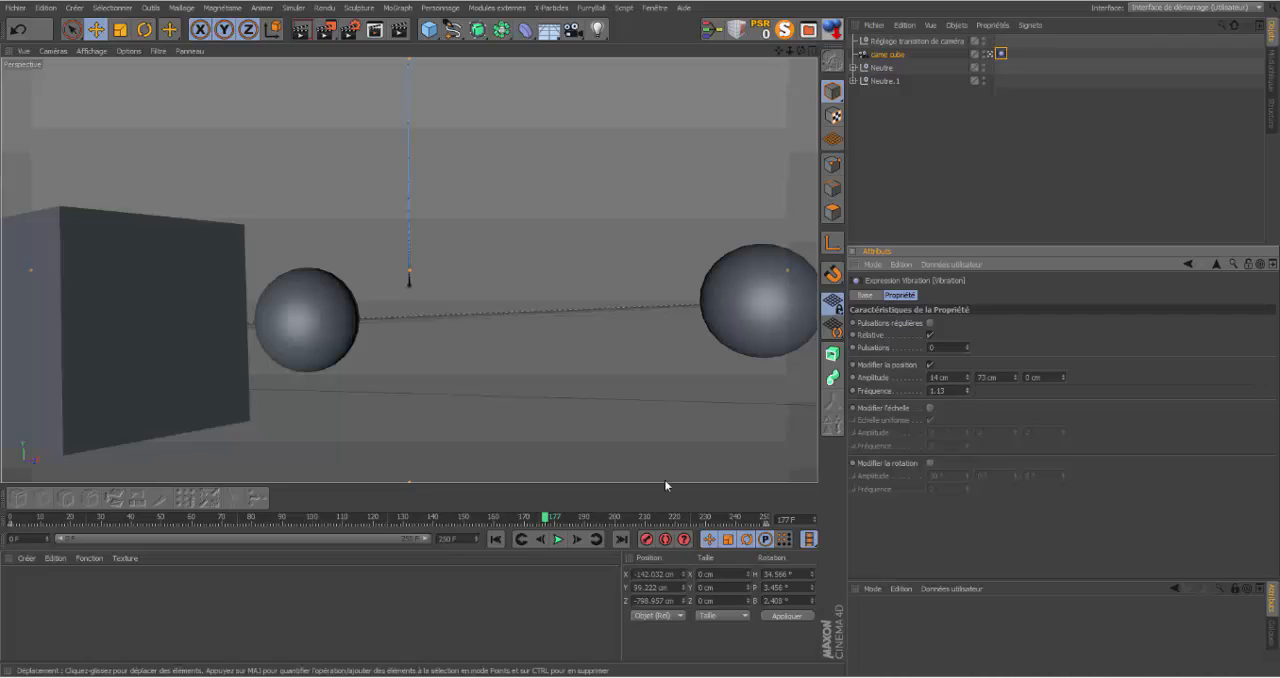
left_click(495, 539)
left_click(556, 539)
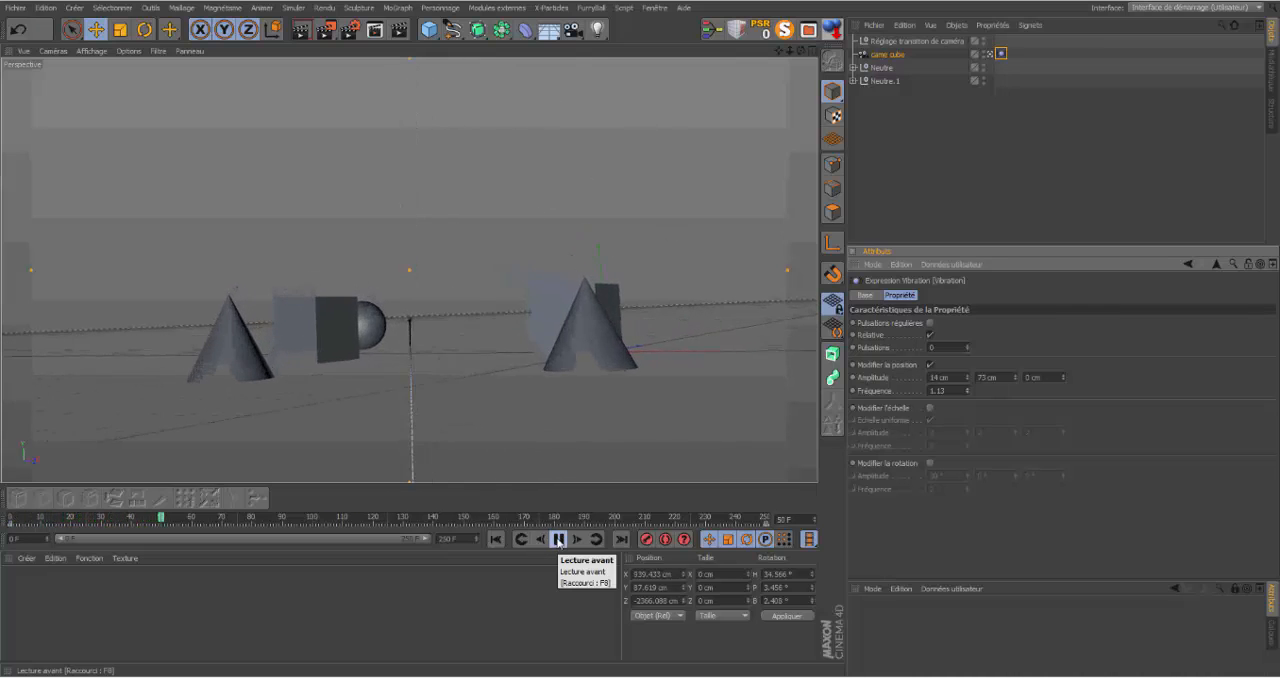
left_click(558, 540)
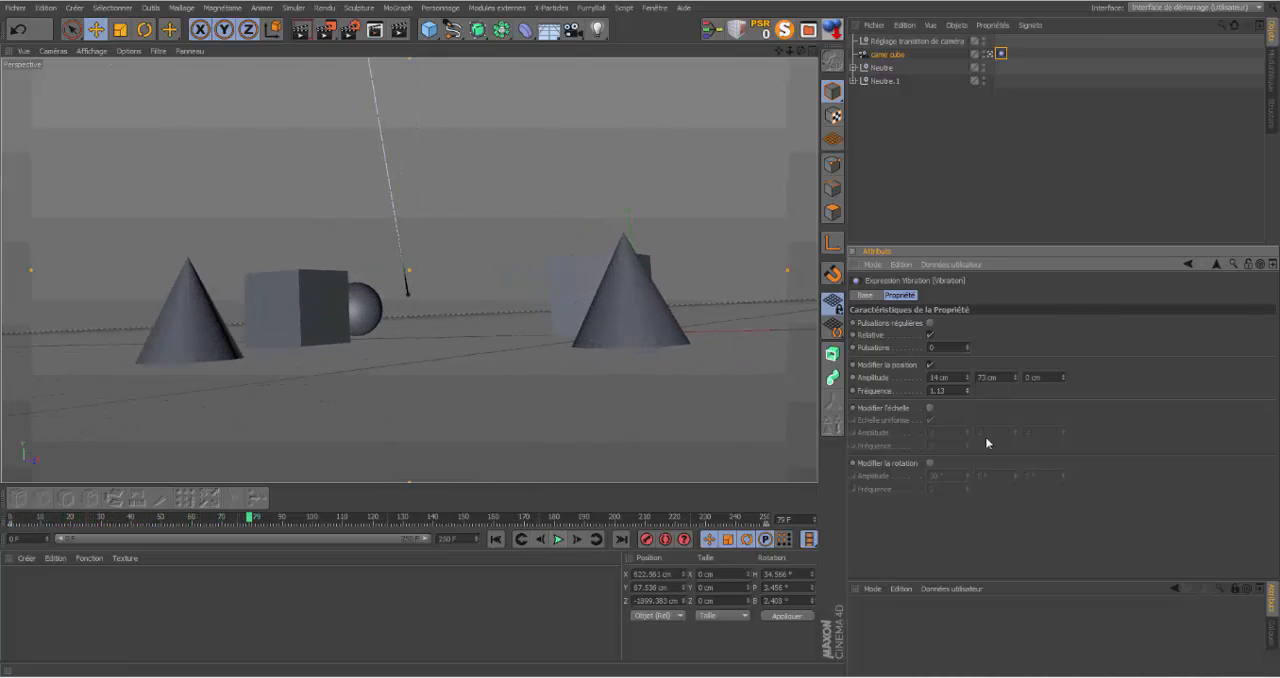
Step: Try a faster position vibration with a frequency of 6.24 and preview it from frame 0
mouse_move(967, 391)
left_mouse_down()
mouse_move(990, 391)
mouse_move(970, 391)
left_mouse_up()
left_click(499, 541)
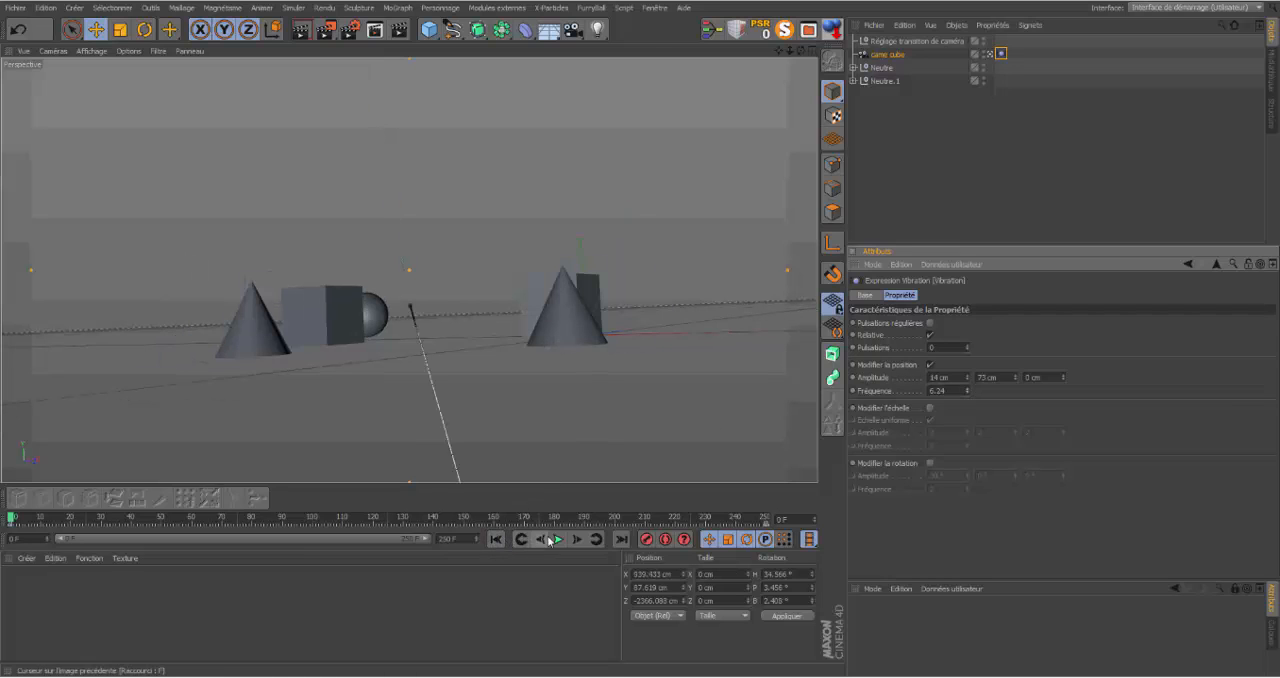
left_click(558, 540)
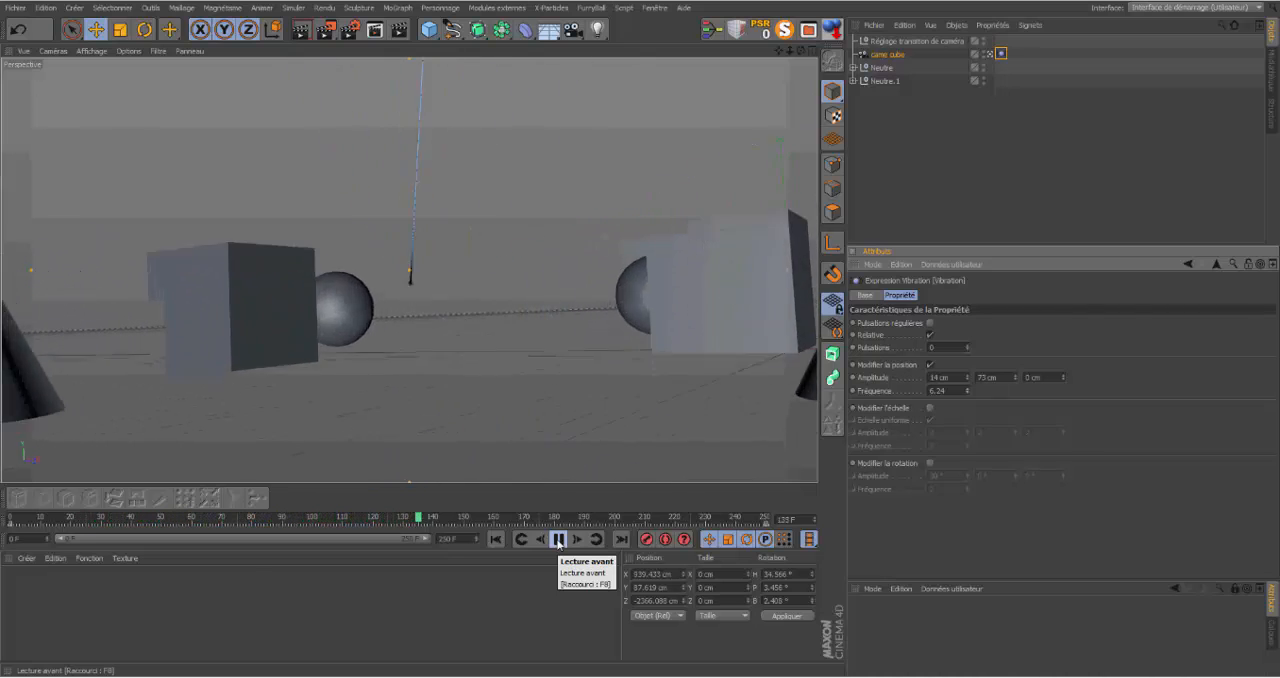
left_click(558, 539)
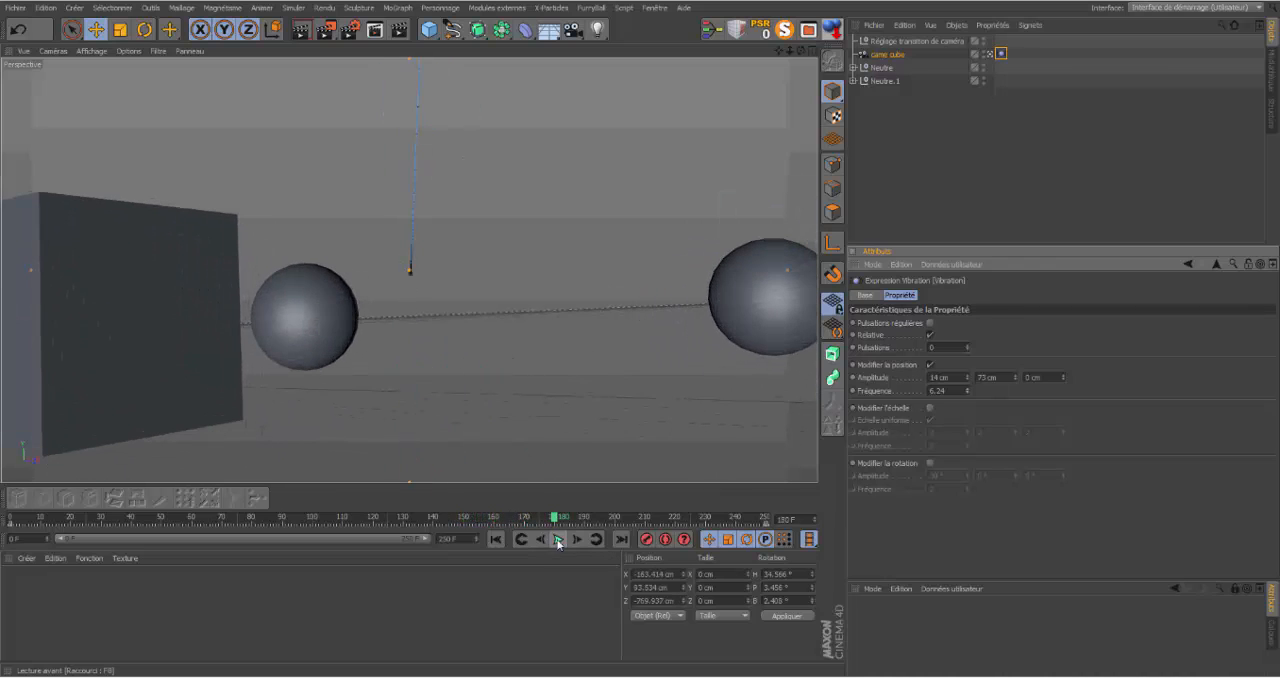
Step: Set the position vibration frequency to 2.42, enable rotation modification, and preview the shake from frame 0
left_click(495, 539)
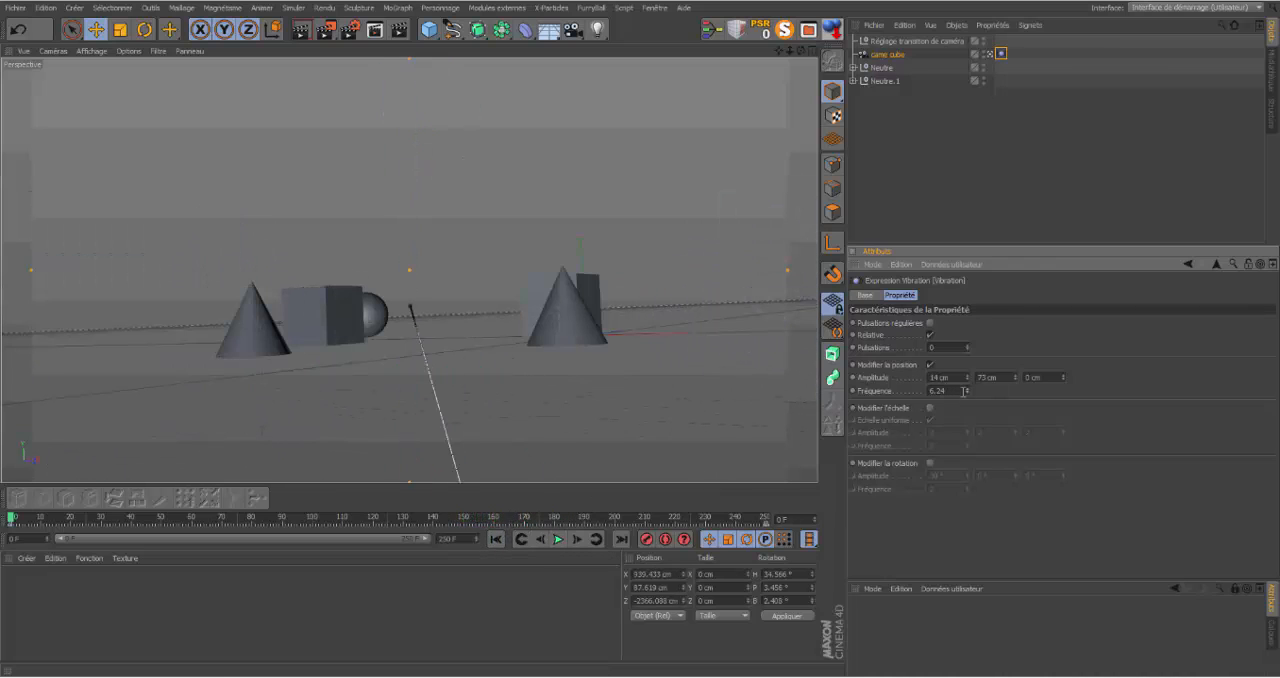
left_click_drag(965, 391, 966, 398)
left_click(931, 465)
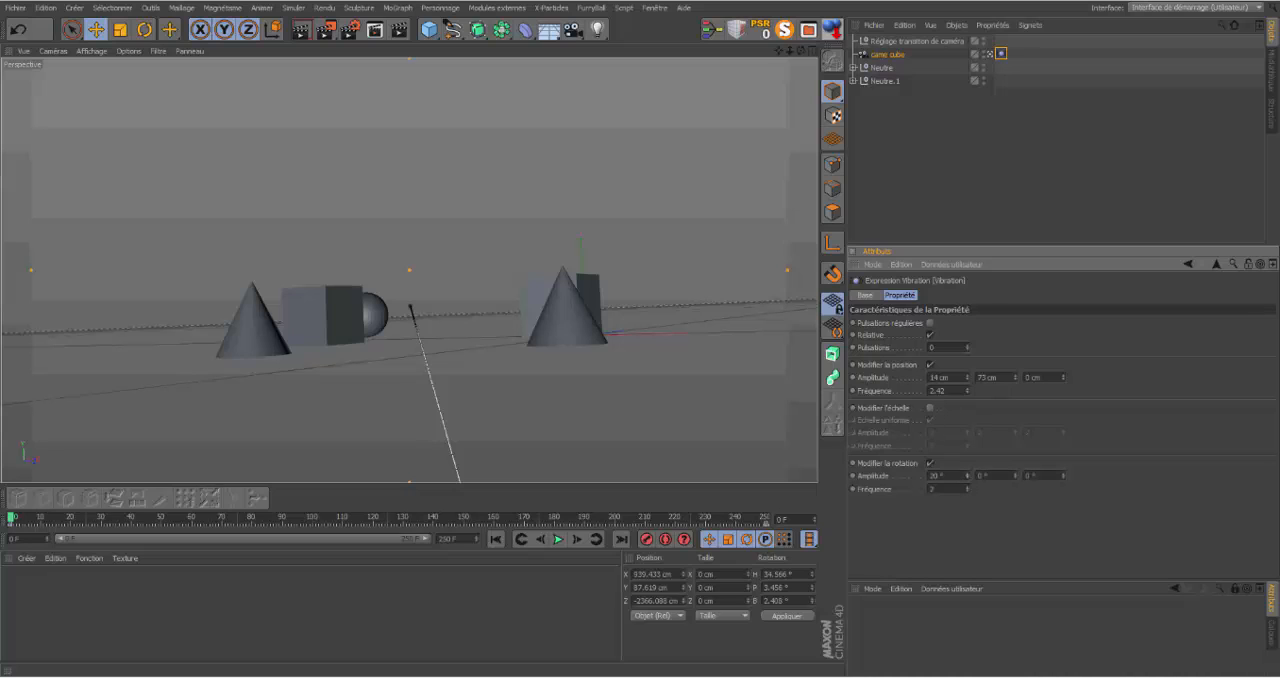
left_click(557, 540)
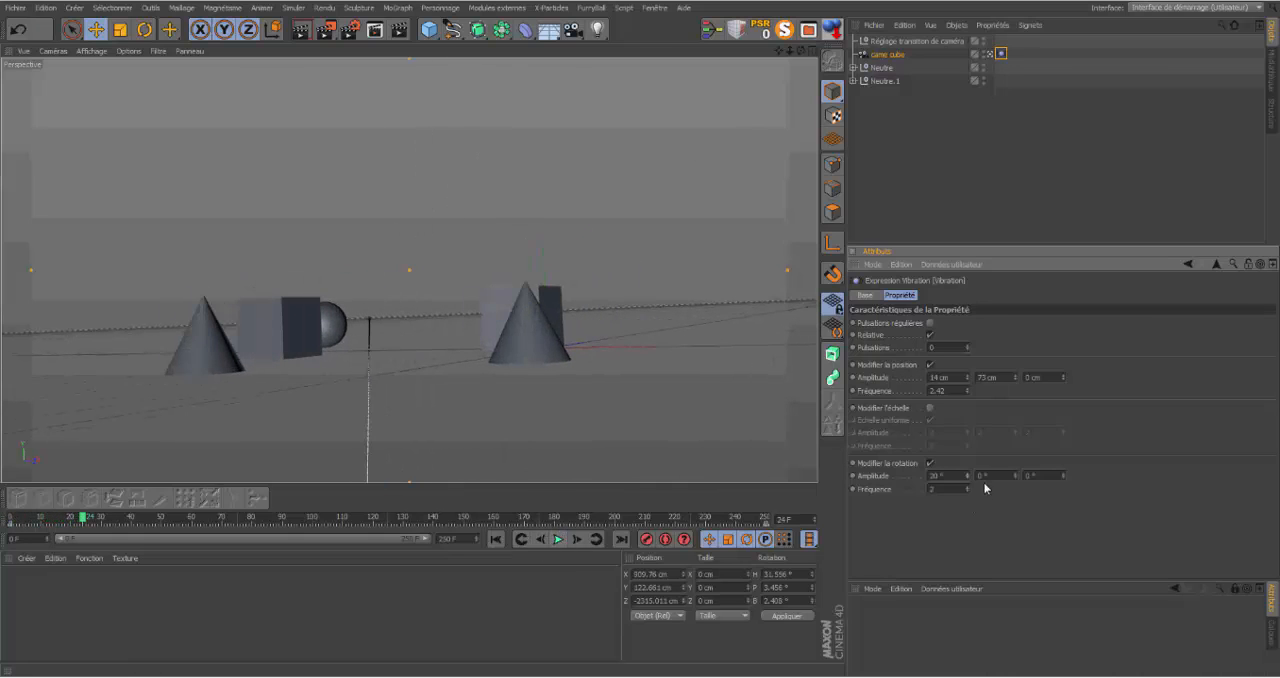
Step: Set the first rotation amplitude to 4° and both the position and rotation frequencies to 1.14, and preview the animation
left_click_drag(968, 478, 968, 498)
left_click_drag(968, 391, 968, 396)
left_click(558, 539)
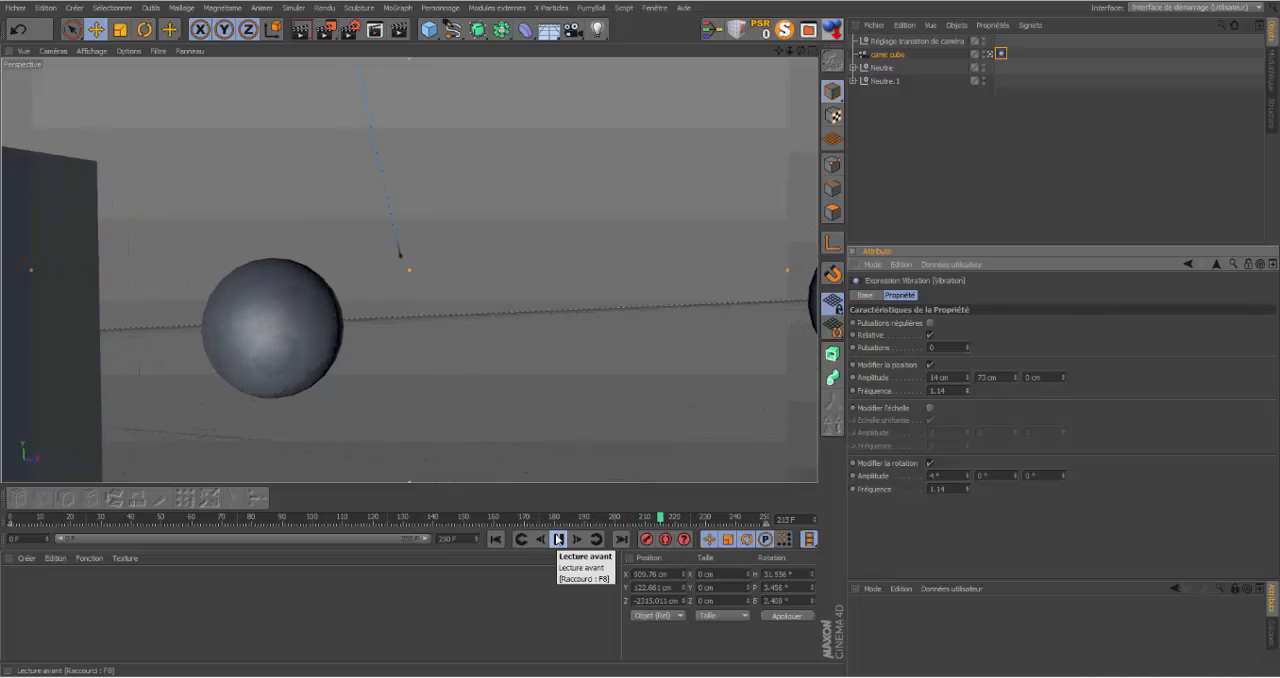
left_click(558, 539)
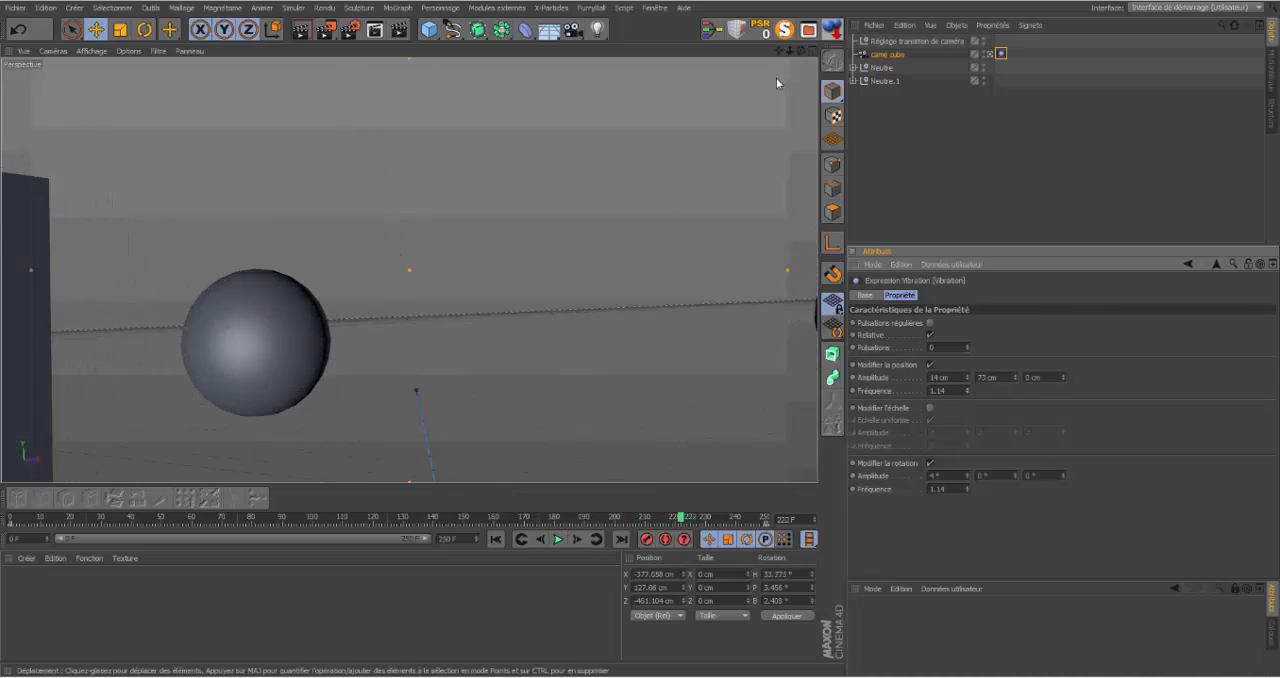